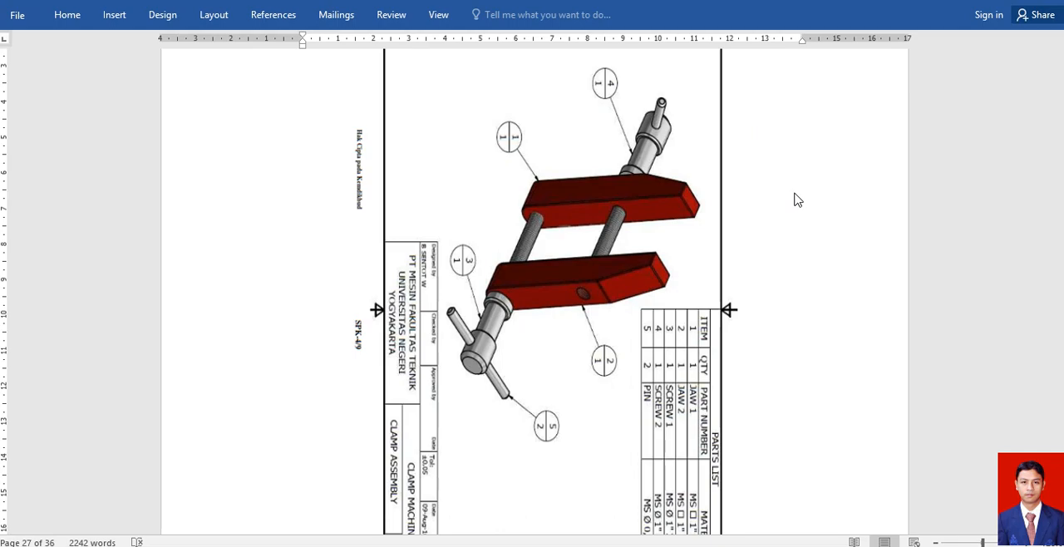
Examine the clamp drawings in the document, covering the assembly, Jaw 1, the second jaw, both screws and the pin.
{"action": "scroll", "coordinate": [797, 198], "scroll_direction": "down", "scroll_amount": 10}
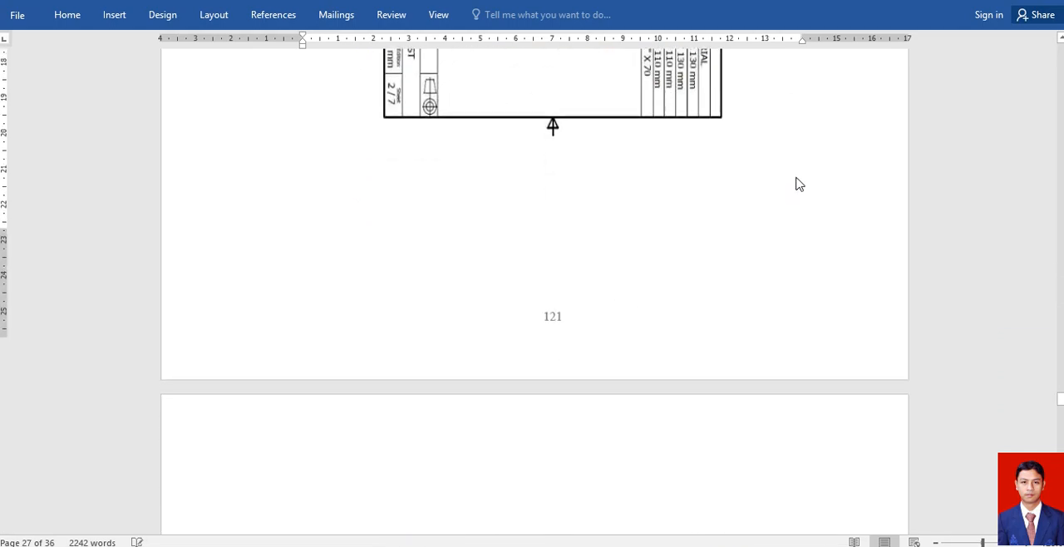
{"action": "scroll", "coordinate": [798, 179], "scroll_direction": "down", "scroll_amount": 6}
{"action": "scroll", "coordinate": [800, 176], "scroll_direction": "down", "scroll_amount": 3}
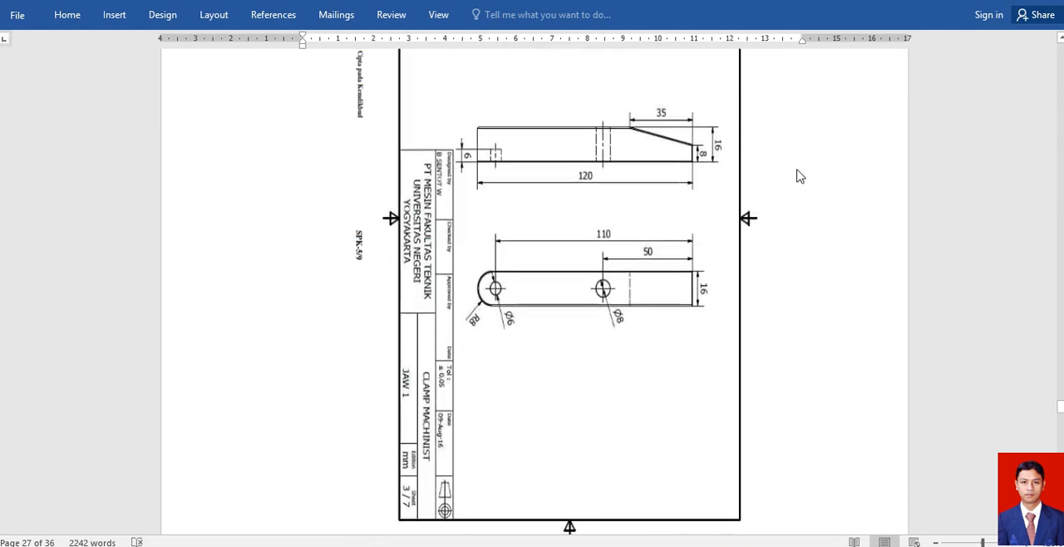
{"action": "scroll", "coordinate": [798, 176], "scroll_direction": "down", "scroll_amount": 10}
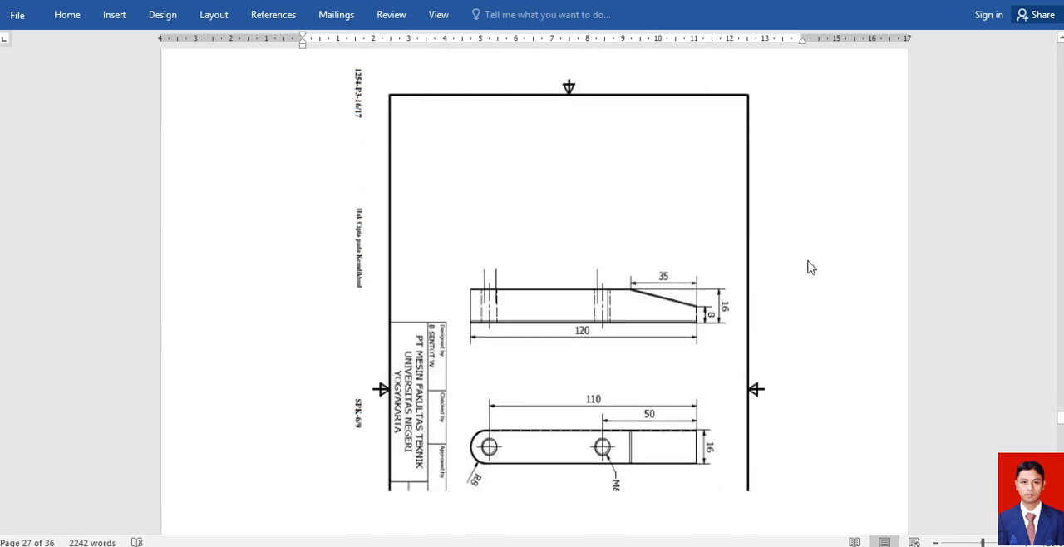
{"action": "scroll", "coordinate": [812, 272], "scroll_direction": "down", "scroll_amount": 10}
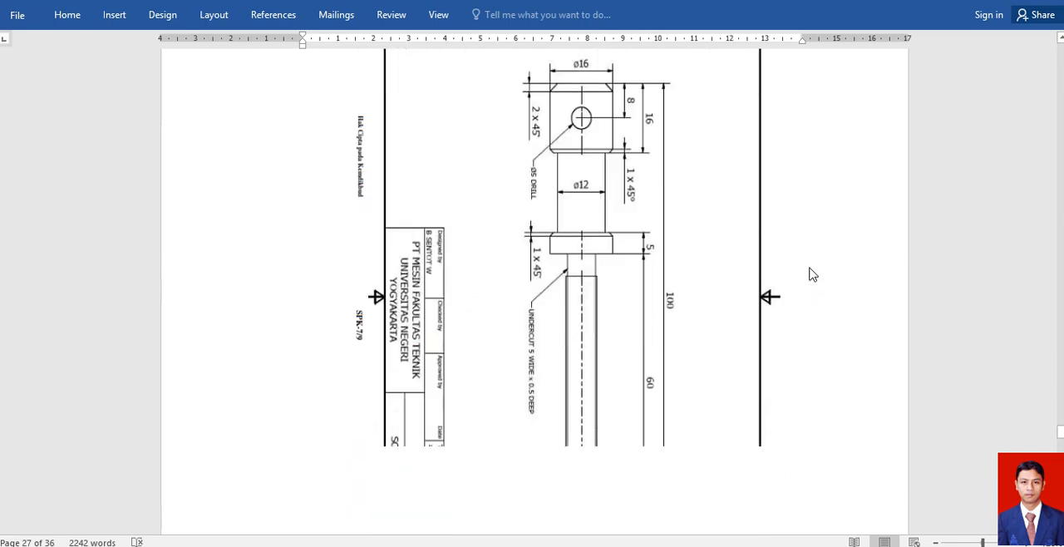
{"action": "scroll", "coordinate": [812, 275], "scroll_direction": "down", "scroll_amount": 10}
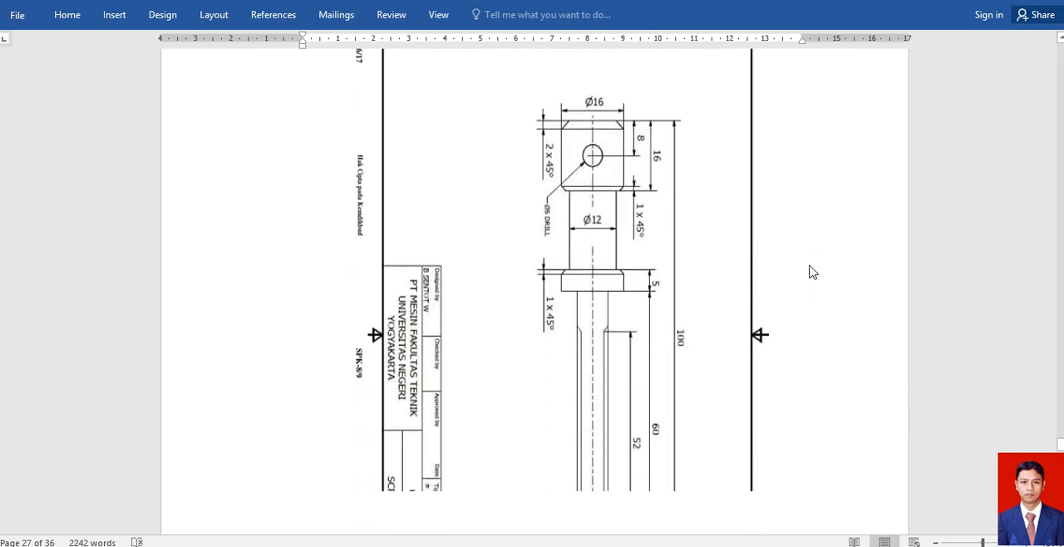
{"action": "scroll", "coordinate": [812, 272], "scroll_direction": "down", "scroll_amount": 10}
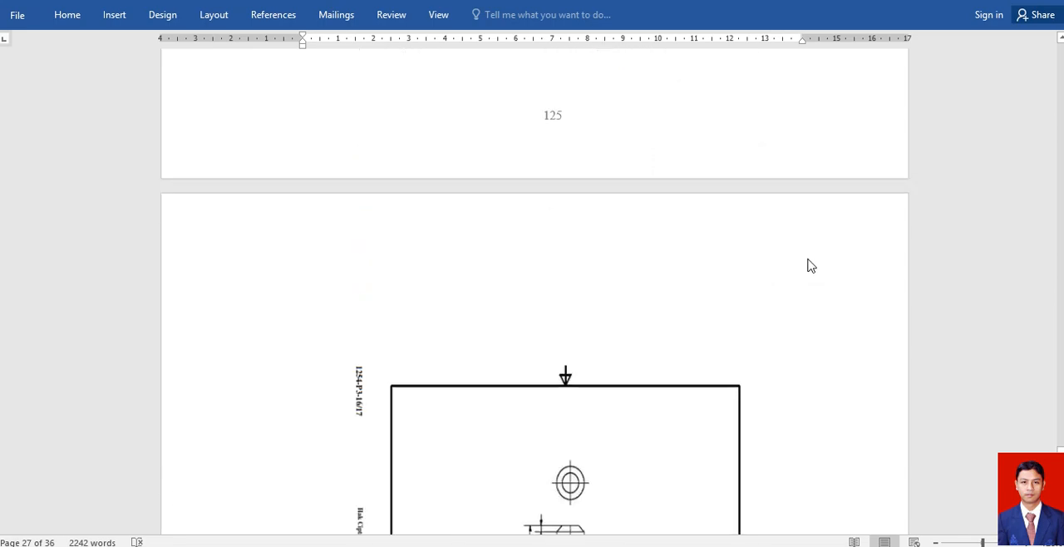
{"action": "scroll", "coordinate": [811, 264], "scroll_direction": "down", "scroll_amount": 10}
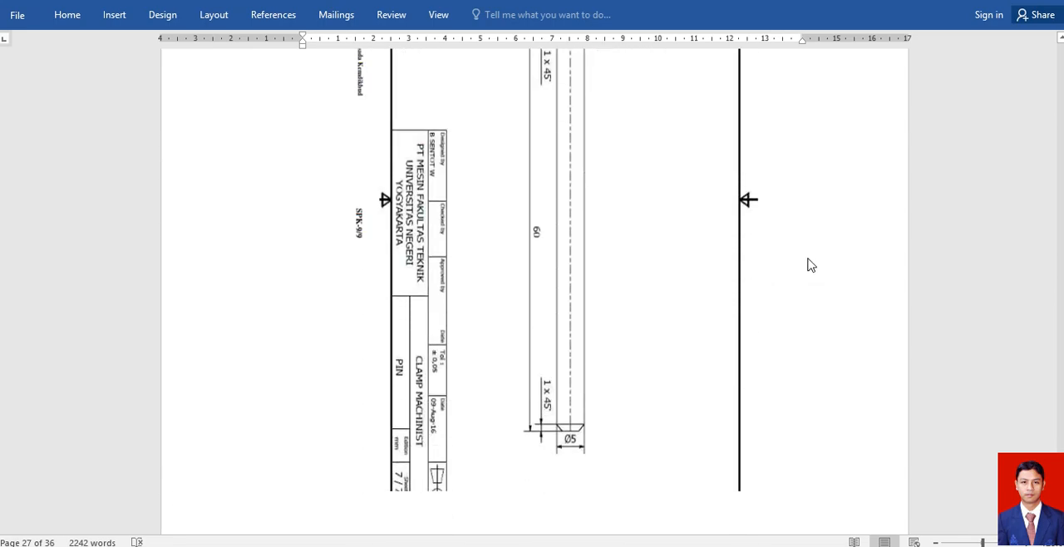
{"action": "scroll", "coordinate": [811, 263], "scroll_direction": "down", "scroll_amount": 15}
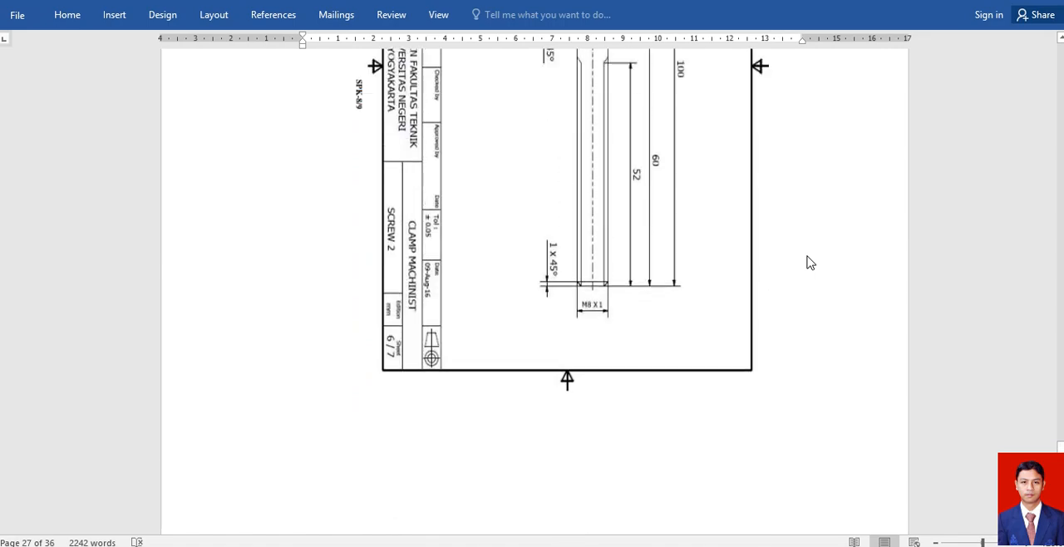
{"action": "scroll", "coordinate": [825, 255], "scroll_direction": "down", "scroll_amount": 15}
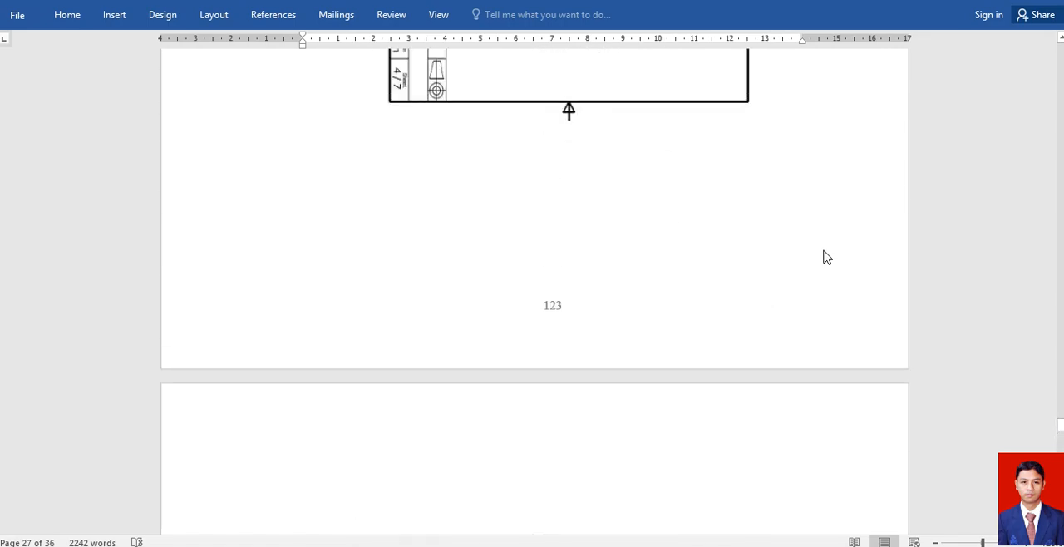
{"action": "scroll", "coordinate": [829, 259], "scroll_direction": "up", "scroll_amount": 3}
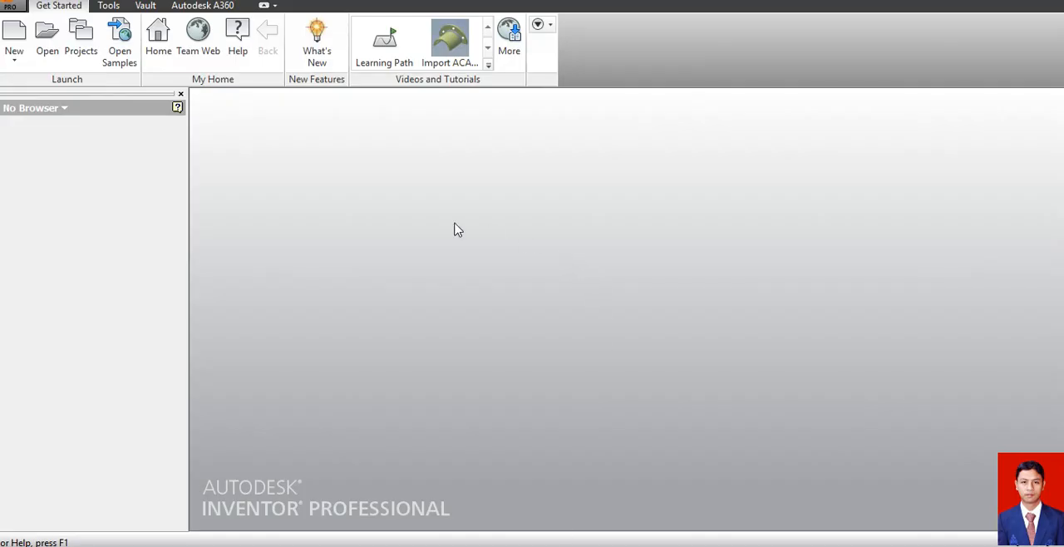
In Autodesk Inventor, create a new part from the metric Standard (mm).ipt template and start a 2D sketch on the XY plane.
{"action": "left_click", "coordinate": [13, 35]}
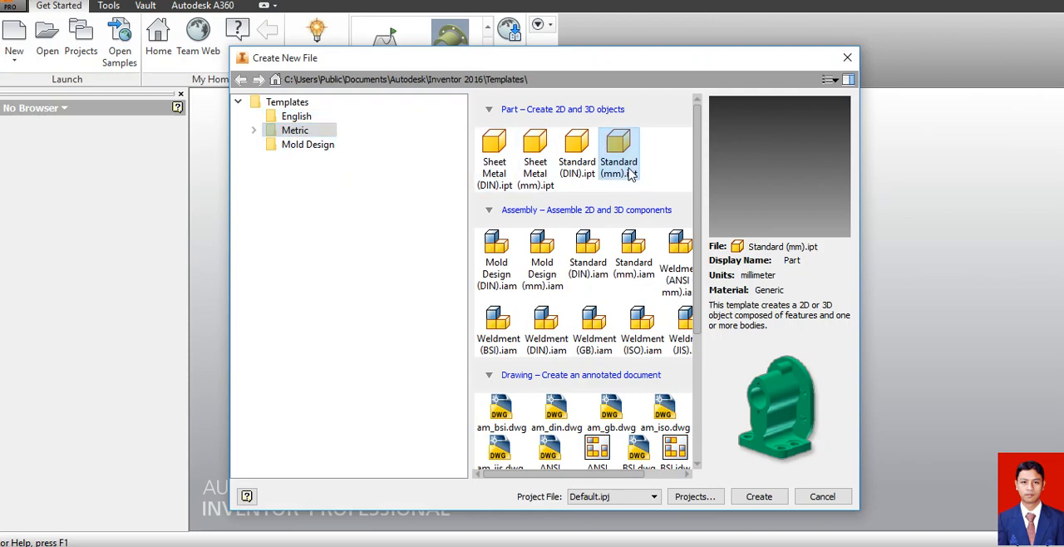
{"action": "left_click", "coordinate": [760, 496]}
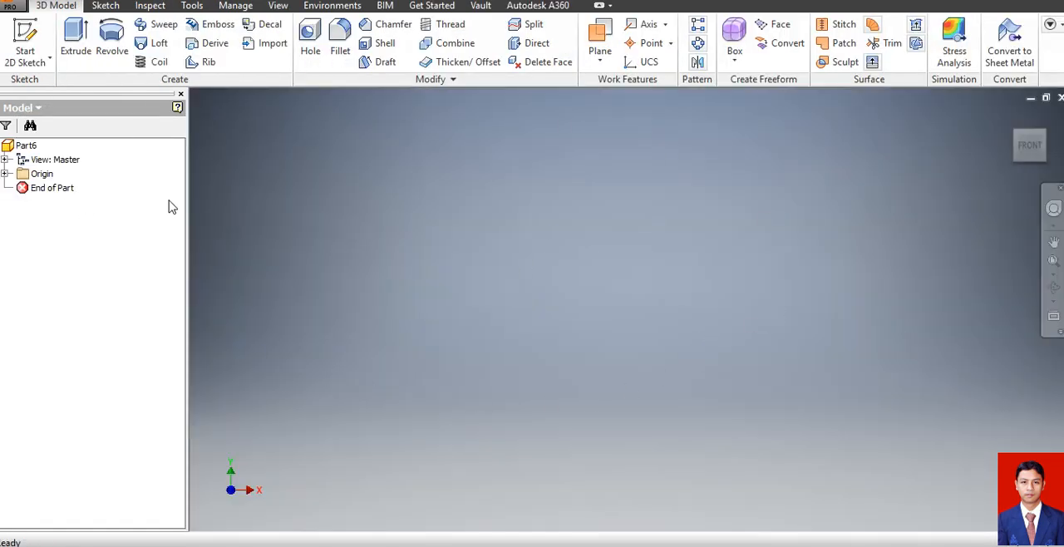
{"action": "left_click", "coordinate": [30, 35]}
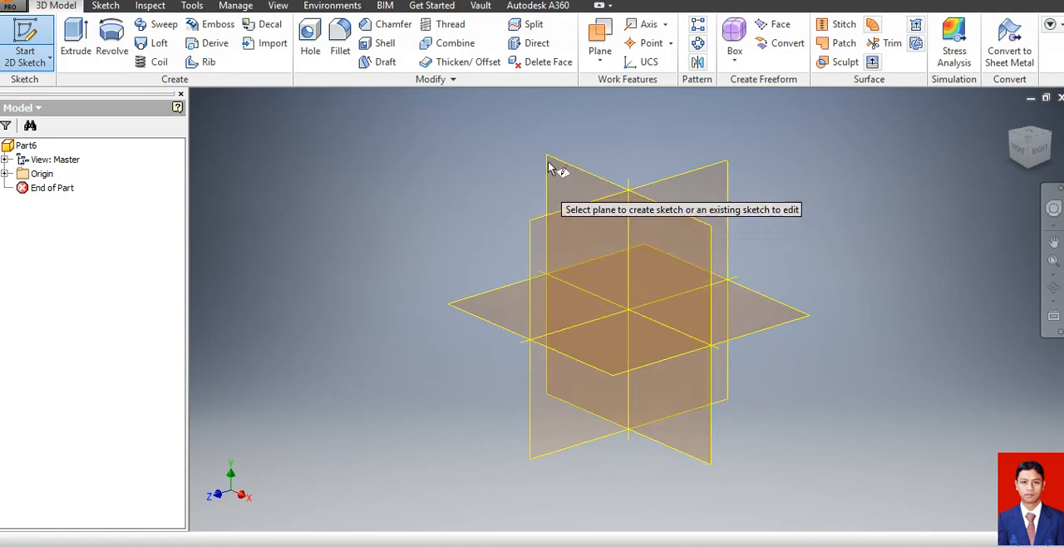
{"action": "left_click", "coordinate": [572, 175]}
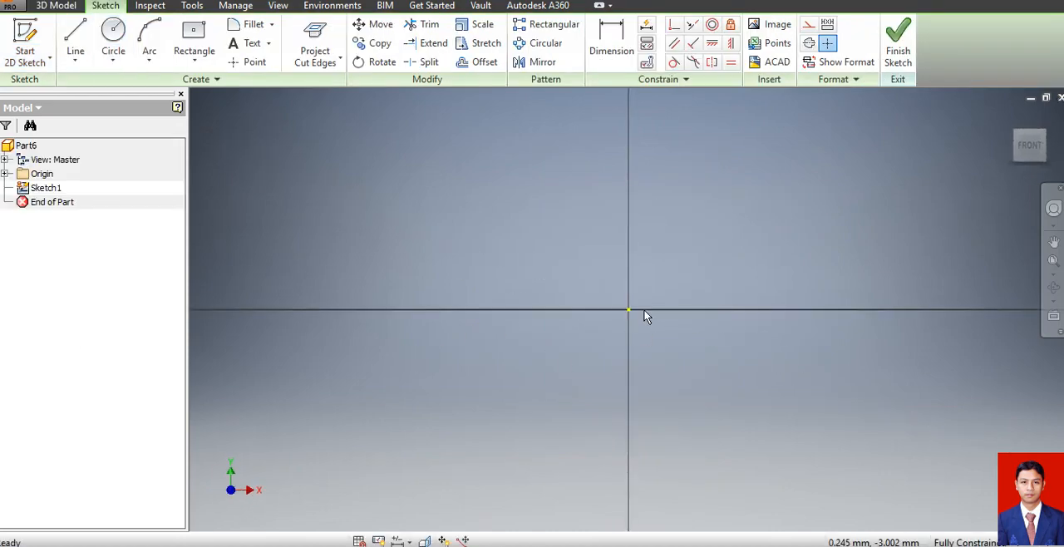
Draw a two-point center rectangle centred on the sketch origin, 120 mm wide and 16 mm high.
{"action": "left_click", "coordinate": [193, 33]}
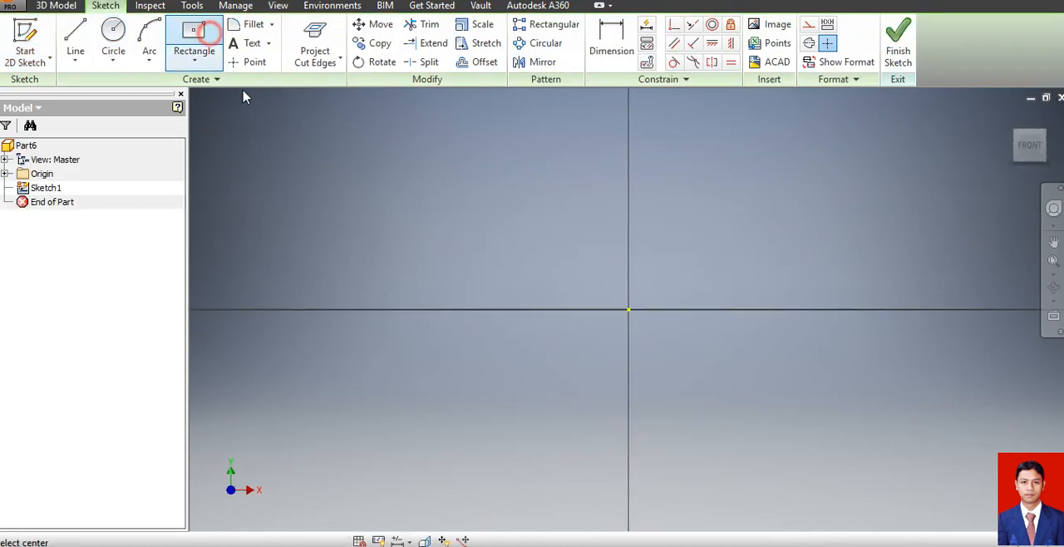
{"action": "left_click", "coordinate": [195, 61]}
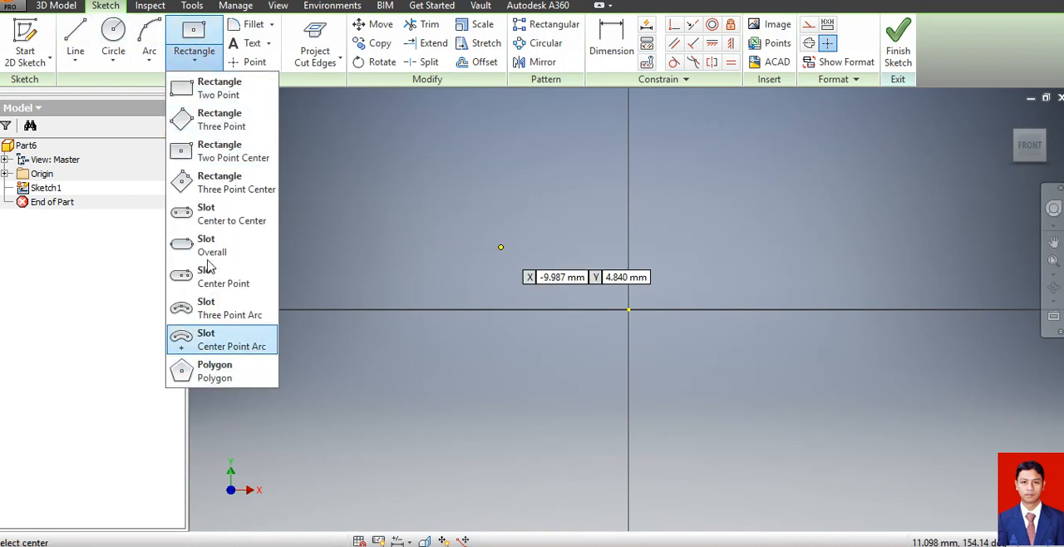
{"action": "left_click", "coordinate": [210, 152]}
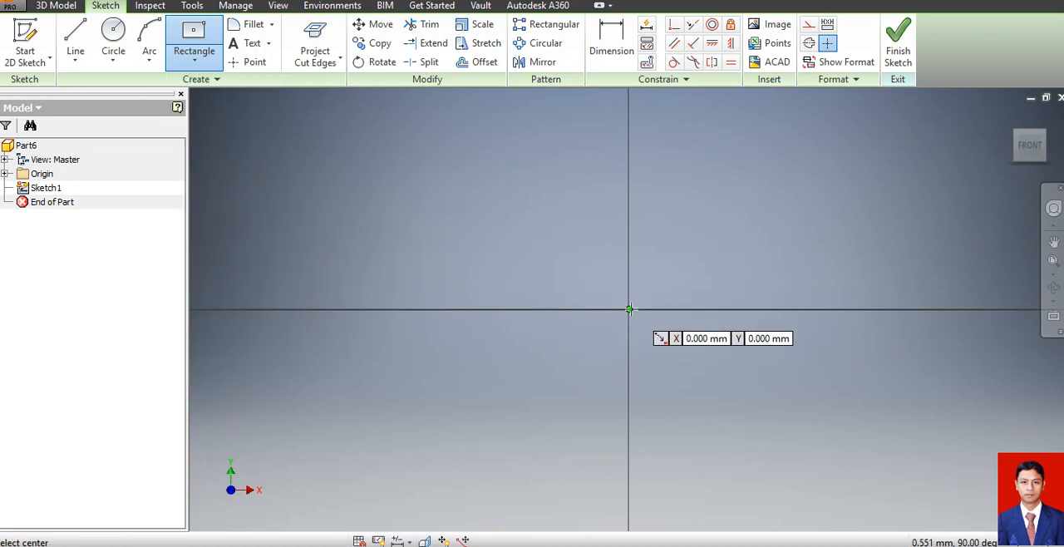
{"action": "left_click", "coordinate": [629, 309]}
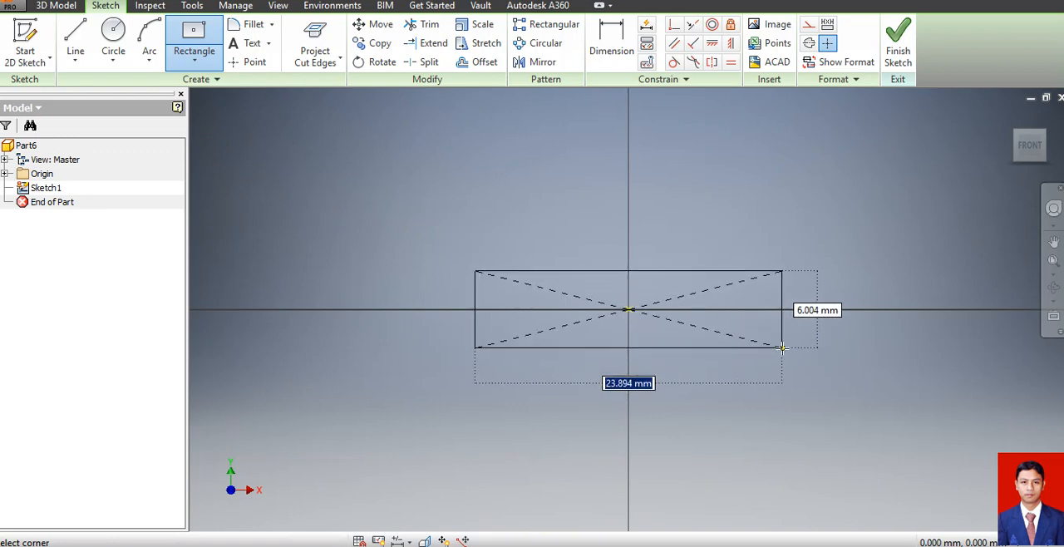
{"action": "type", "text": "12"}
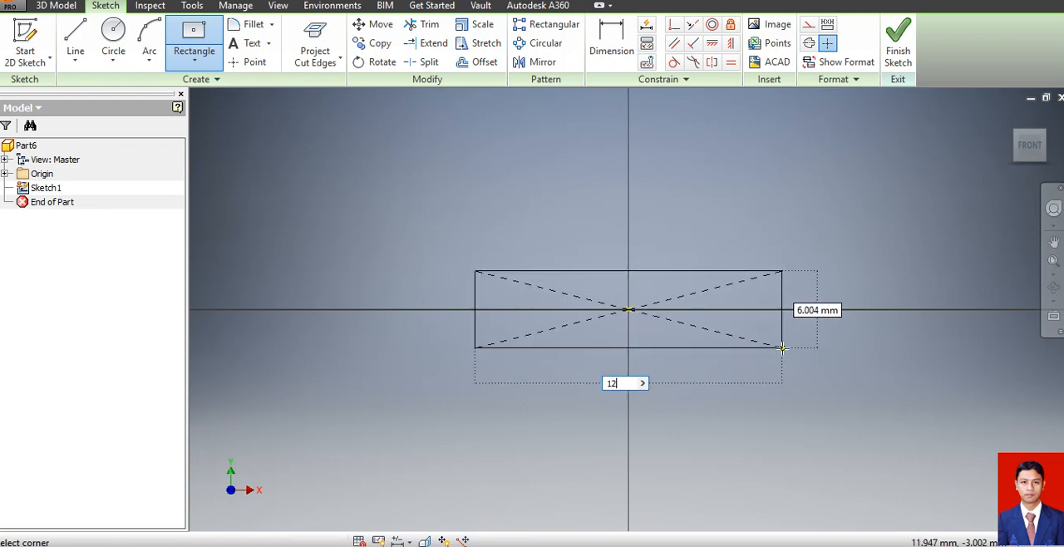
{"action": "type", "text": "0"}
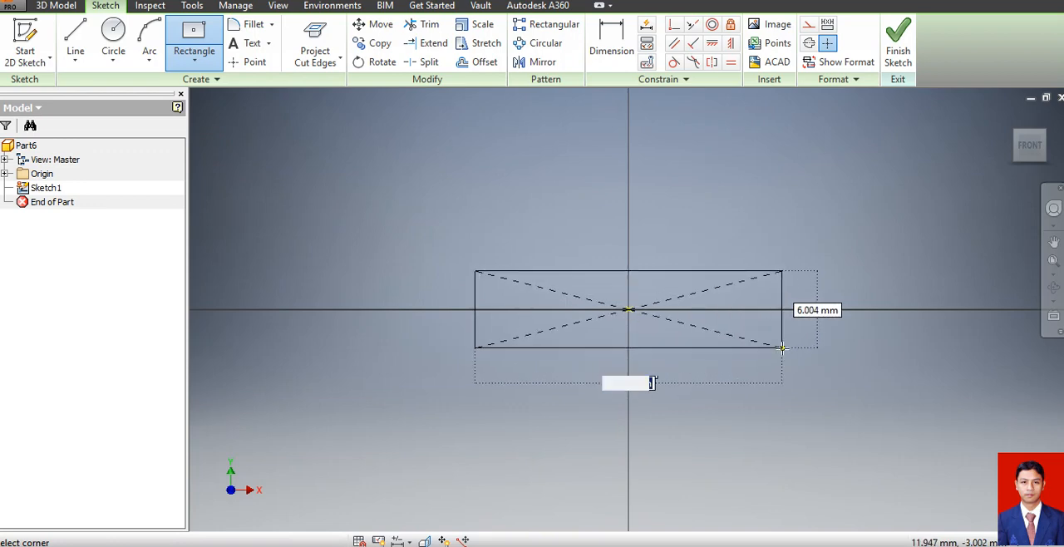
{"action": "key", "text": "Tab"}
{"action": "type", "text": "1"}
{"action": "key", "text": "Return"}
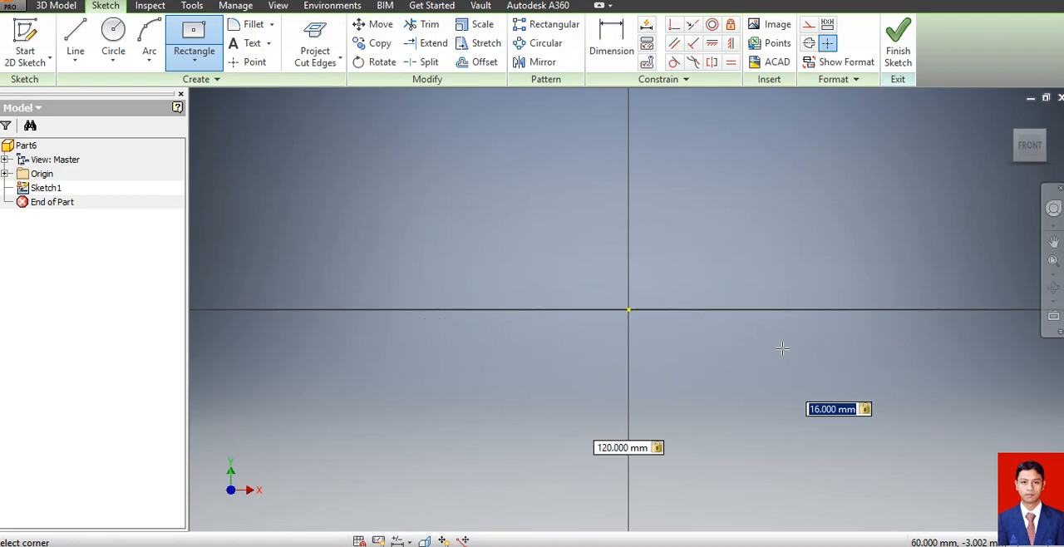
Finish the sketch and extrude the rectangle 16 mm into a solid bar.
{"action": "left_click", "coordinate": [889, 64]}
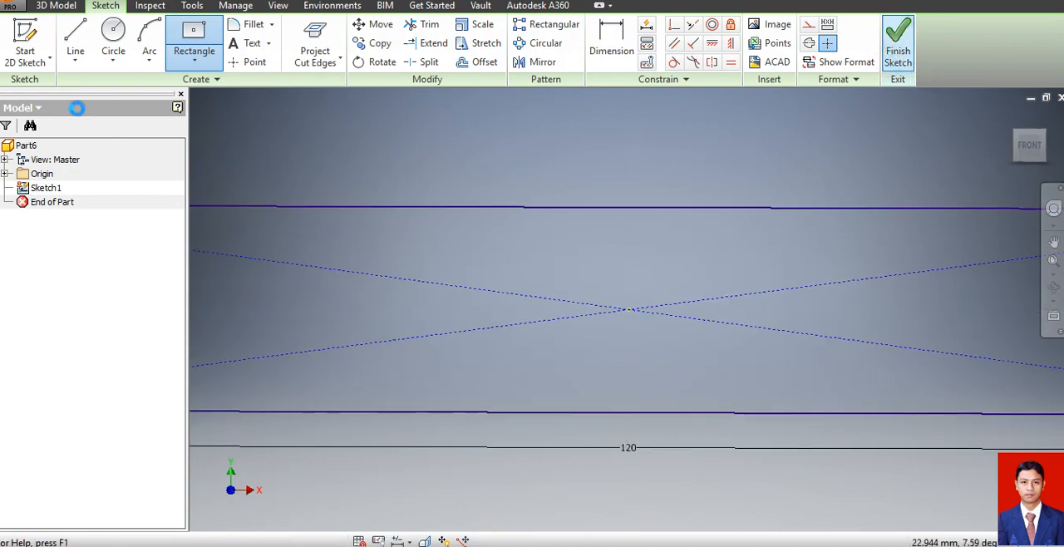
{"action": "left_click", "coordinate": [75, 43]}
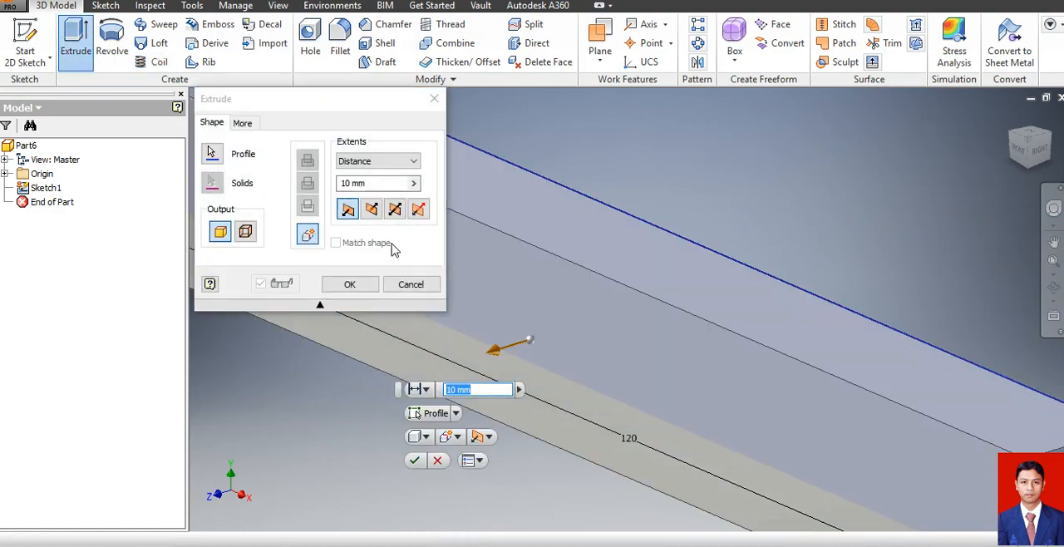
{"action": "type", "text": "16"}
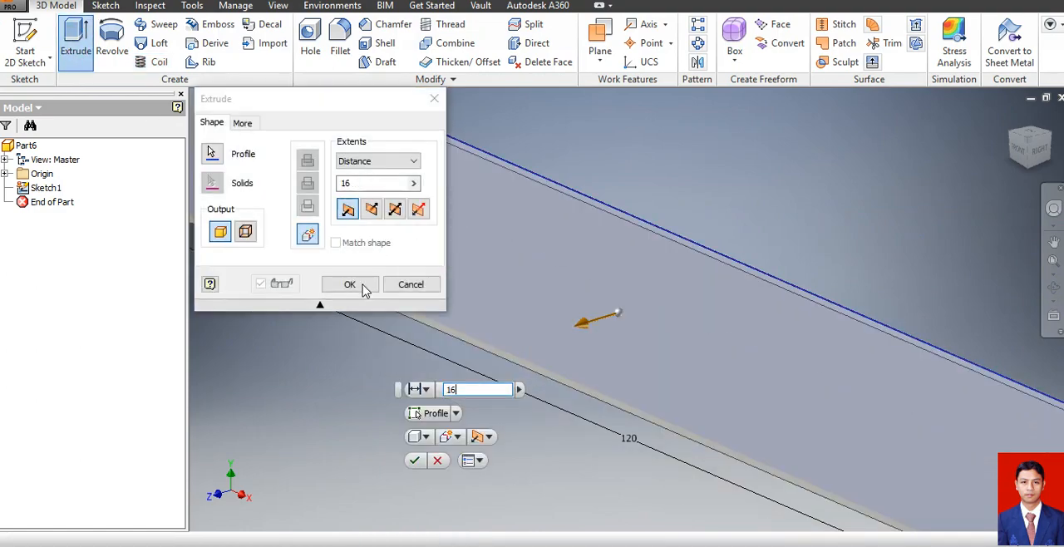
{"action": "left_click", "coordinate": [362, 288]}
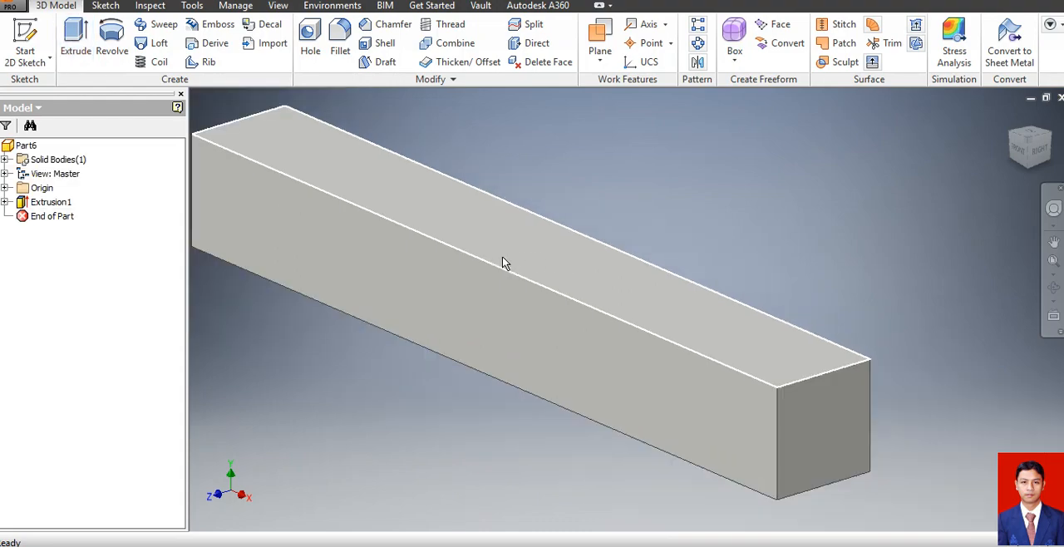
Chamfer the upper edge of the bar's front-right end with two distances, 8 mm down the end face and 35 mm along the top.
{"action": "scroll", "coordinate": [502, 264], "scroll_direction": "down", "scroll_amount": 3}
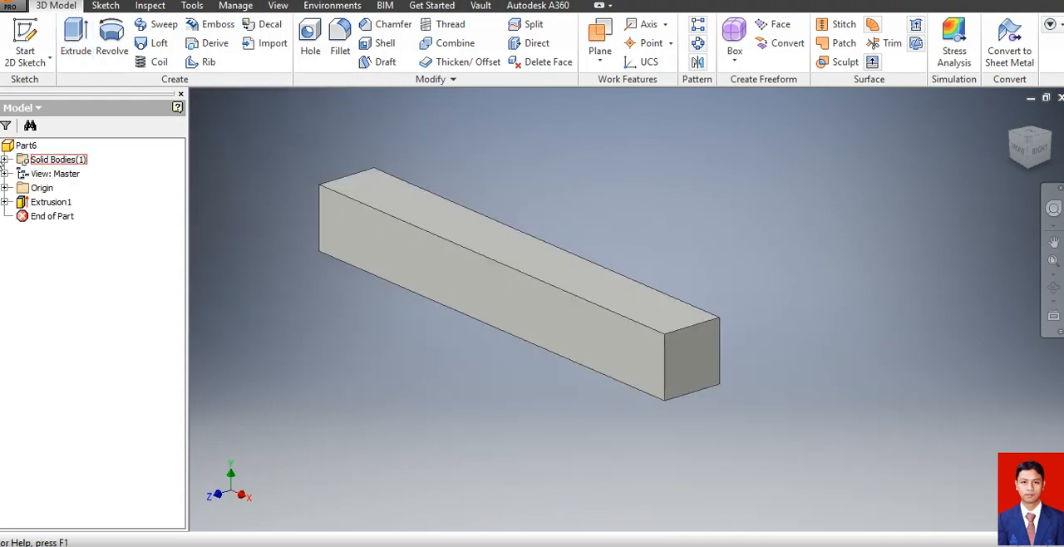
{"action": "left_click", "coordinate": [385, 25]}
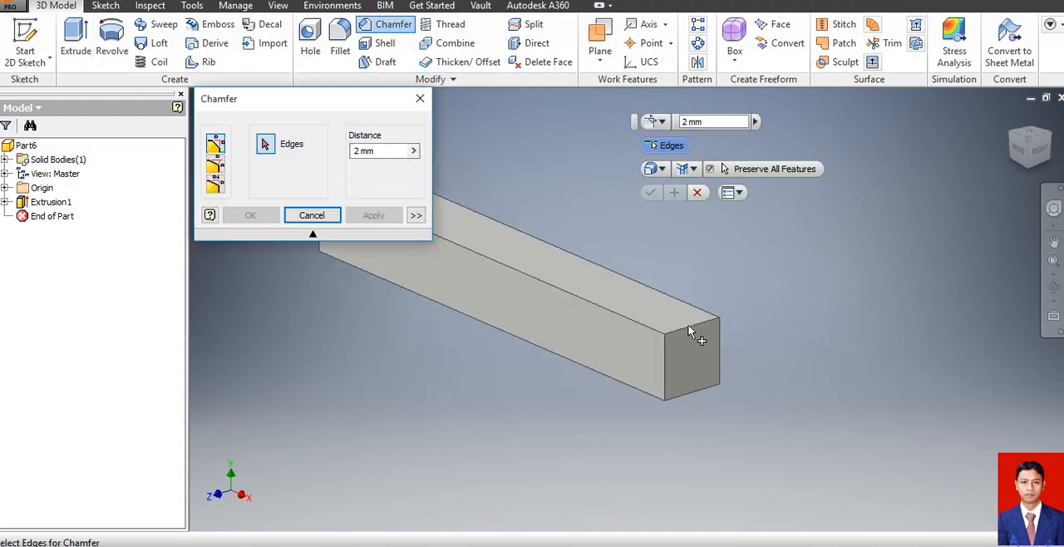
{"action": "left_click", "coordinate": [216, 186]}
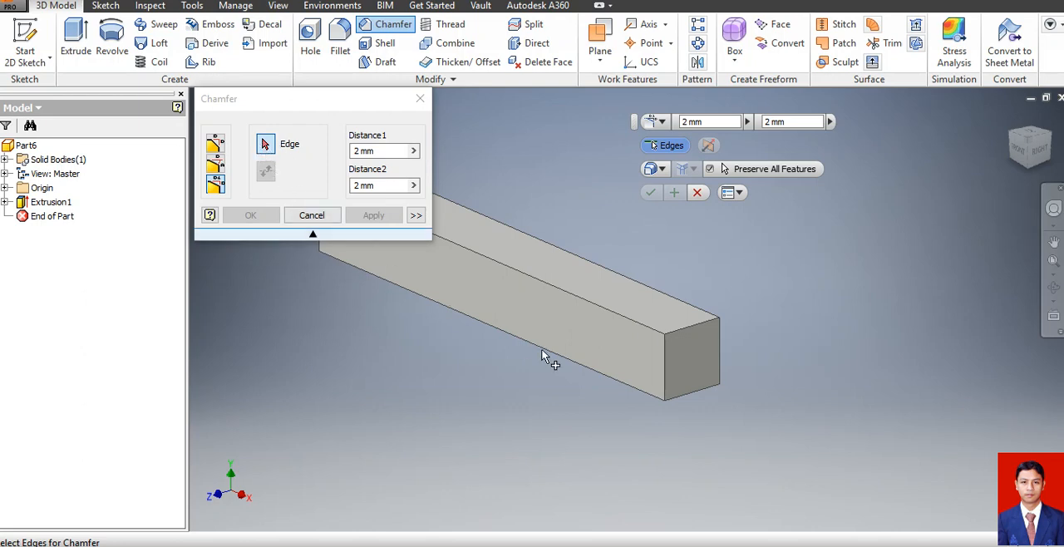
{"action": "left_click", "coordinate": [684, 328]}
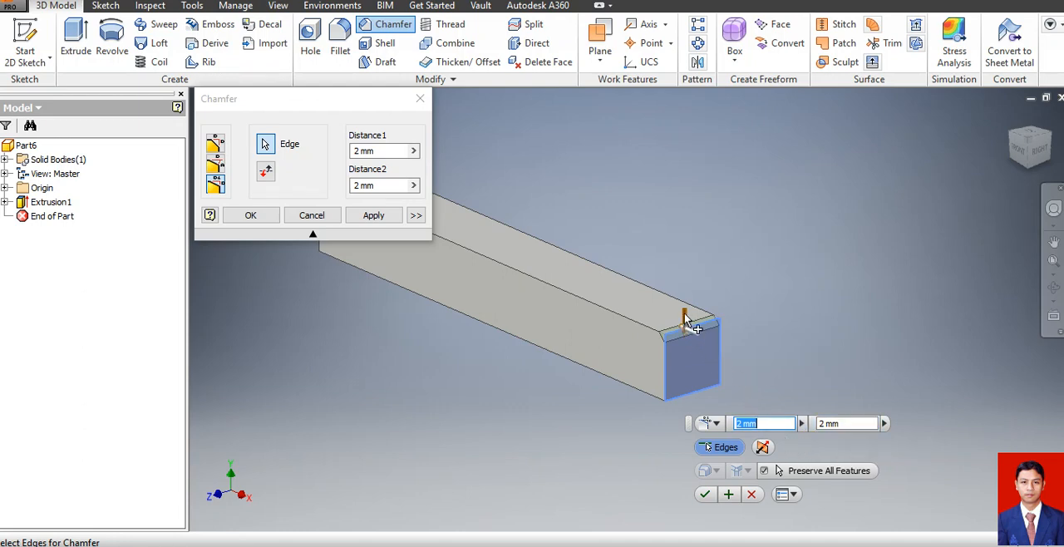
{"action": "left_click_drag", "start_coordinate": [684, 317], "coordinate": [739, 441]}
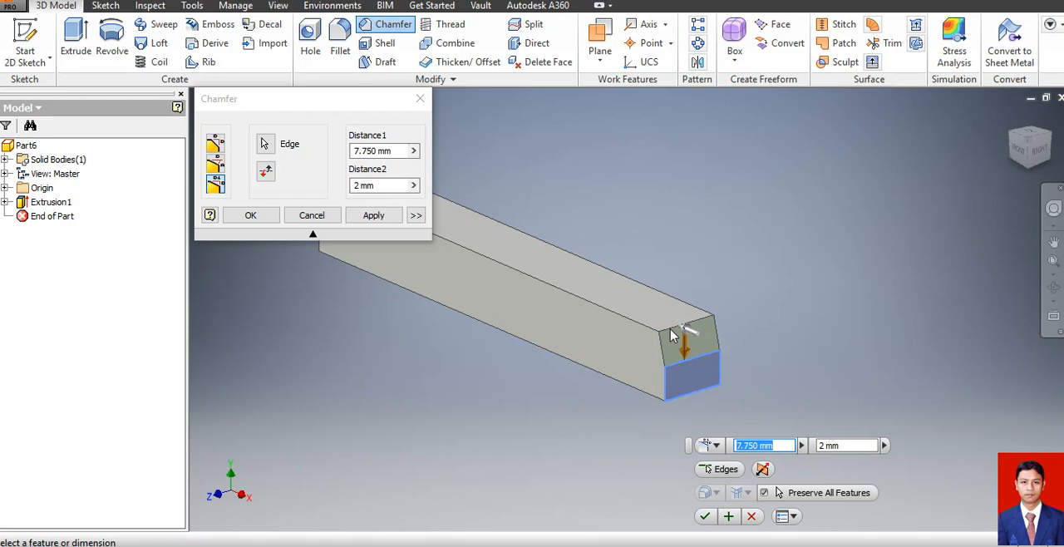
{"action": "type", "text": "8"}
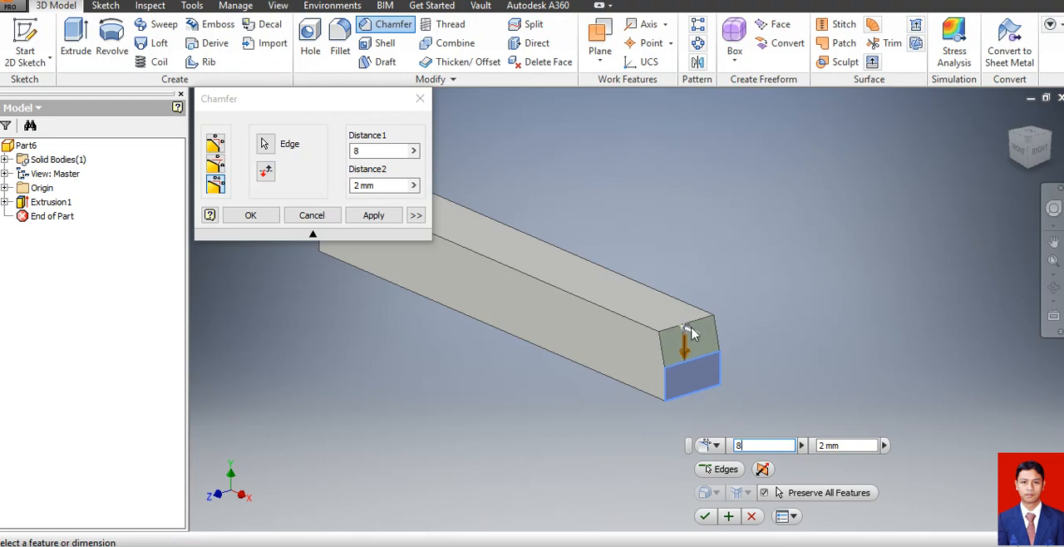
{"action": "left_click_drag", "start_coordinate": [691, 332], "coordinate": [605, 337]}
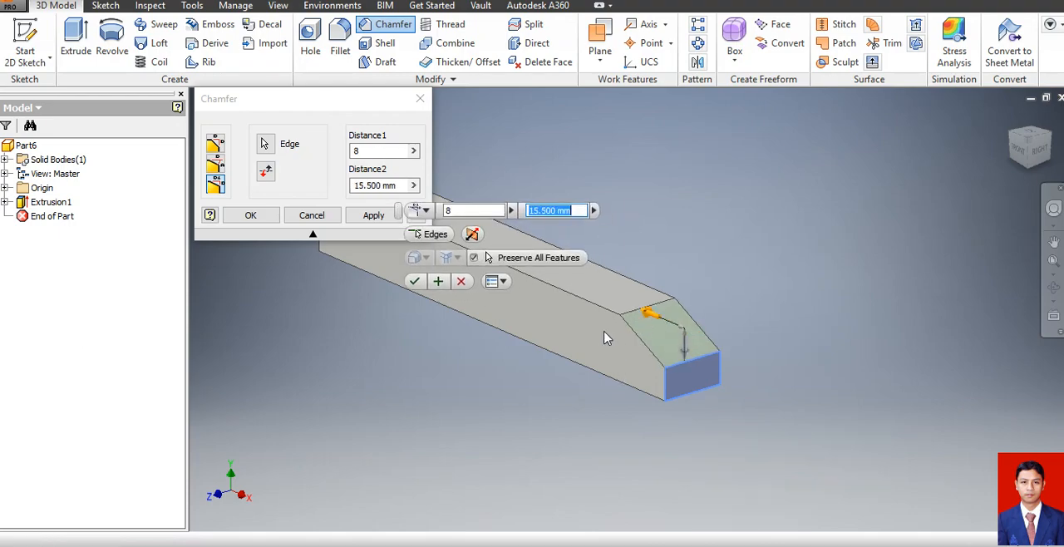
{"action": "type", "text": "3"}
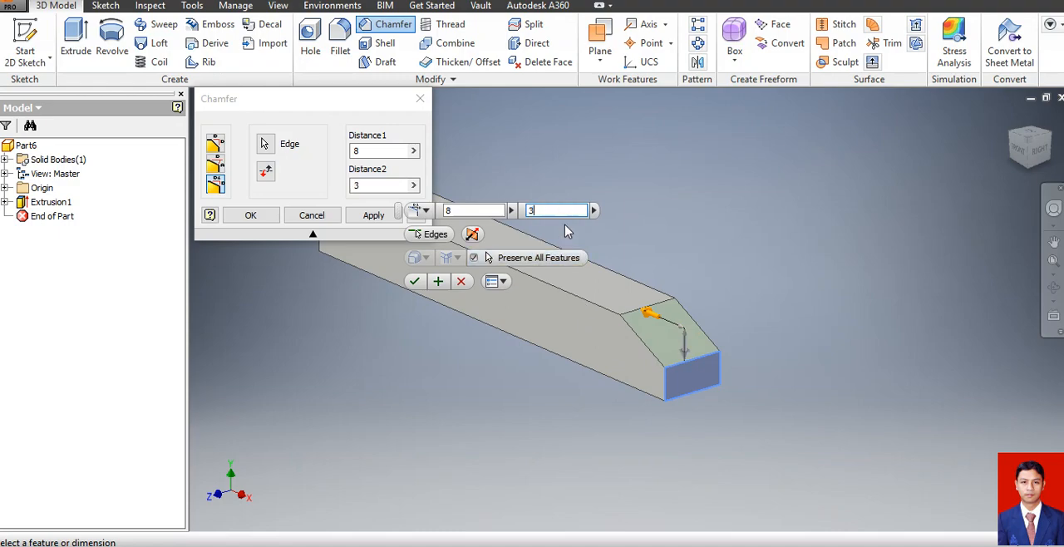
{"action": "type", "text": "5"}
{"action": "key", "text": "Return"}
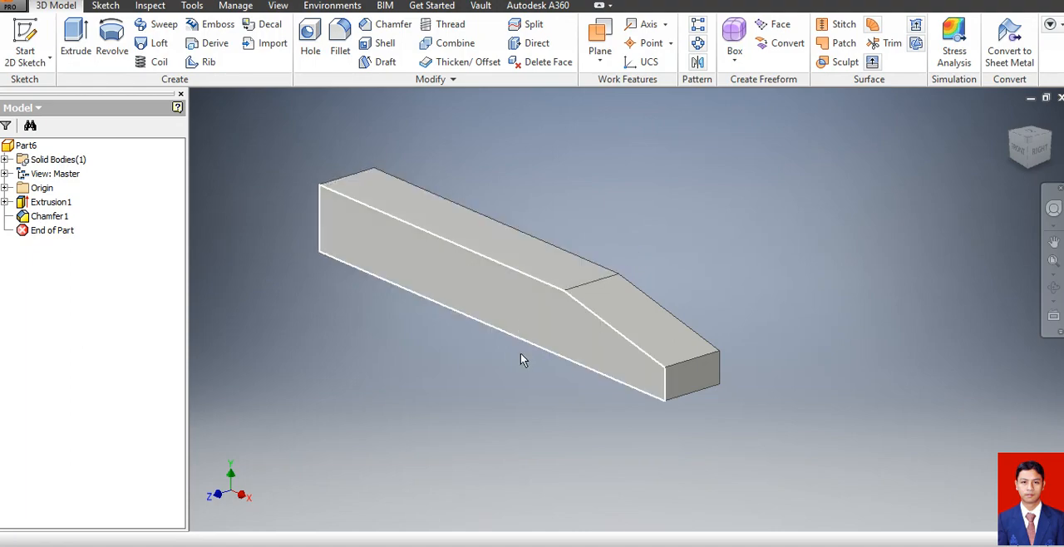
Place a linear hole on the bar's flat upper face, 8 mm from the front long edge and 50 mm from the tapered end's edge.
{"action": "left_click", "coordinate": [309, 46]}
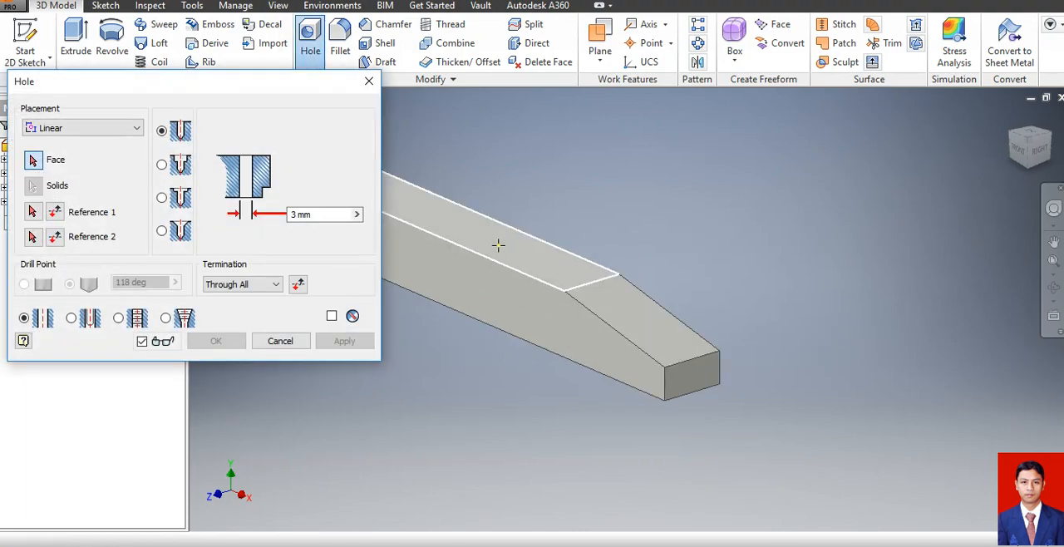
{"action": "left_click", "coordinate": [51, 130]}
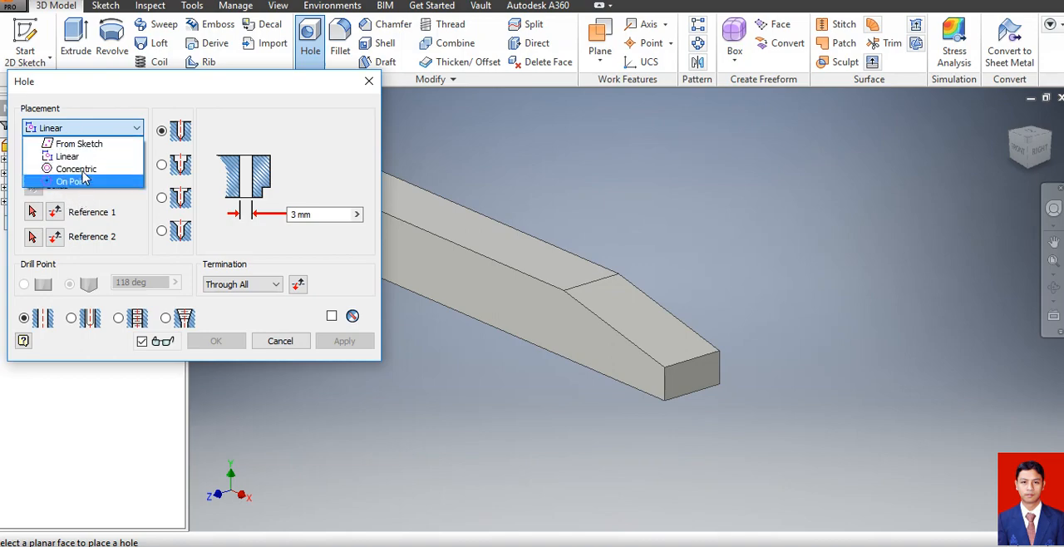
{"action": "left_click", "coordinate": [68, 155]}
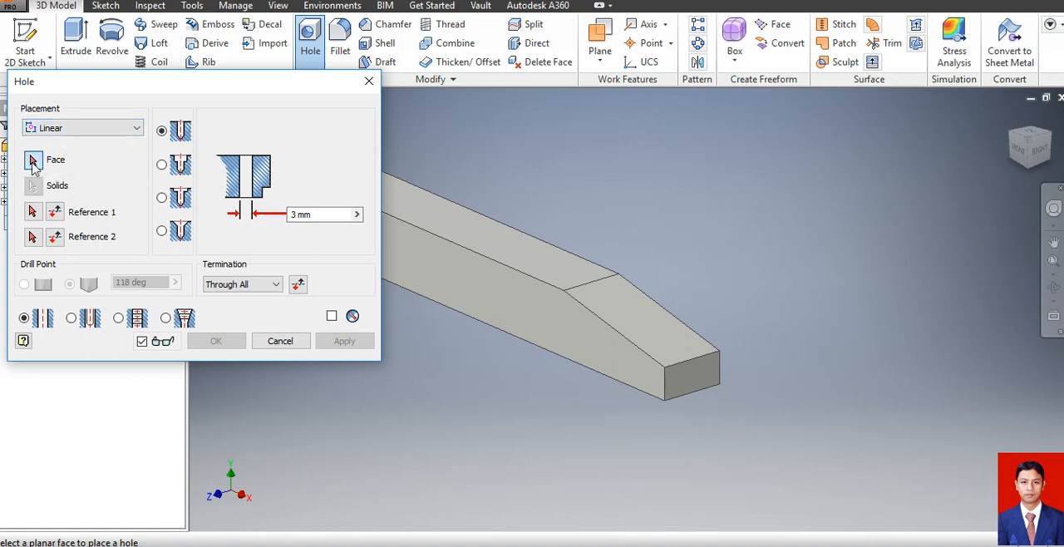
{"action": "left_click", "coordinate": [473, 231]}
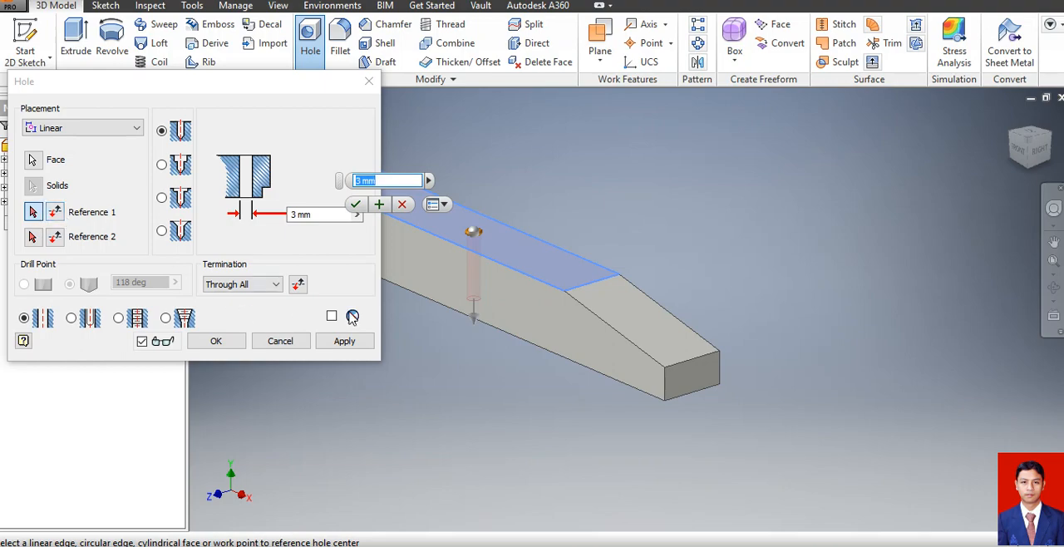
{"action": "left_click", "coordinate": [462, 244]}
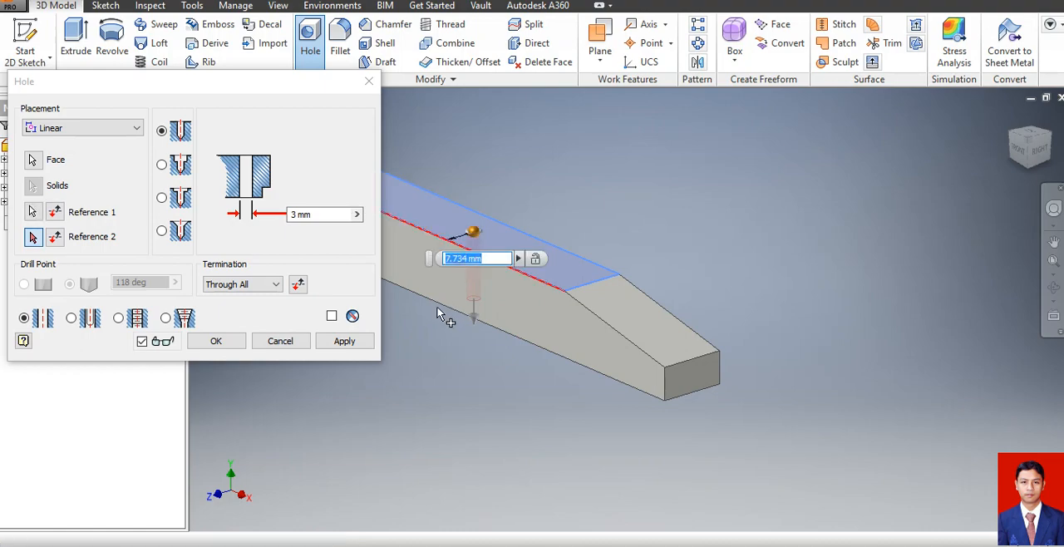
{"action": "type", "text": "8"}
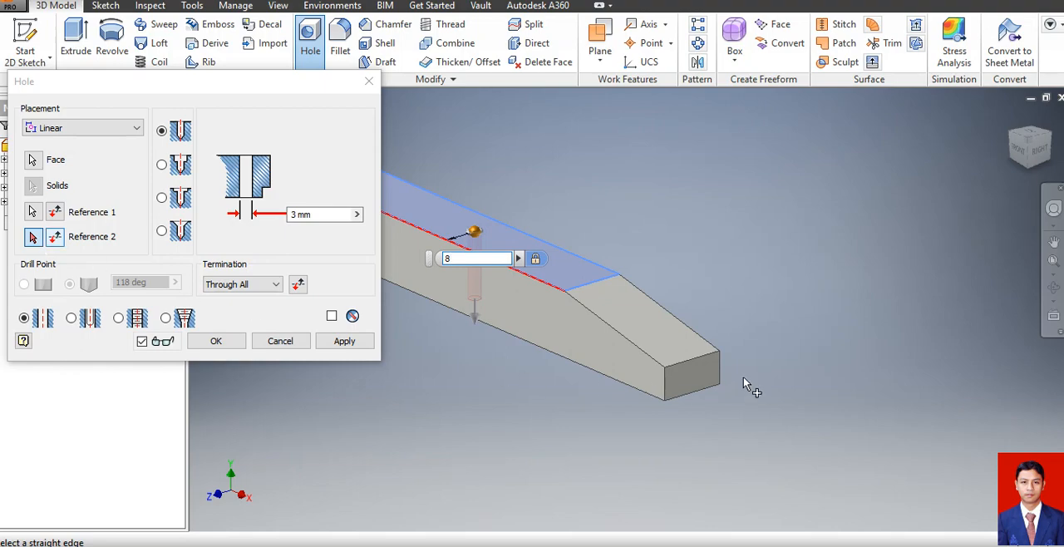
{"action": "left_click", "coordinate": [682, 364]}
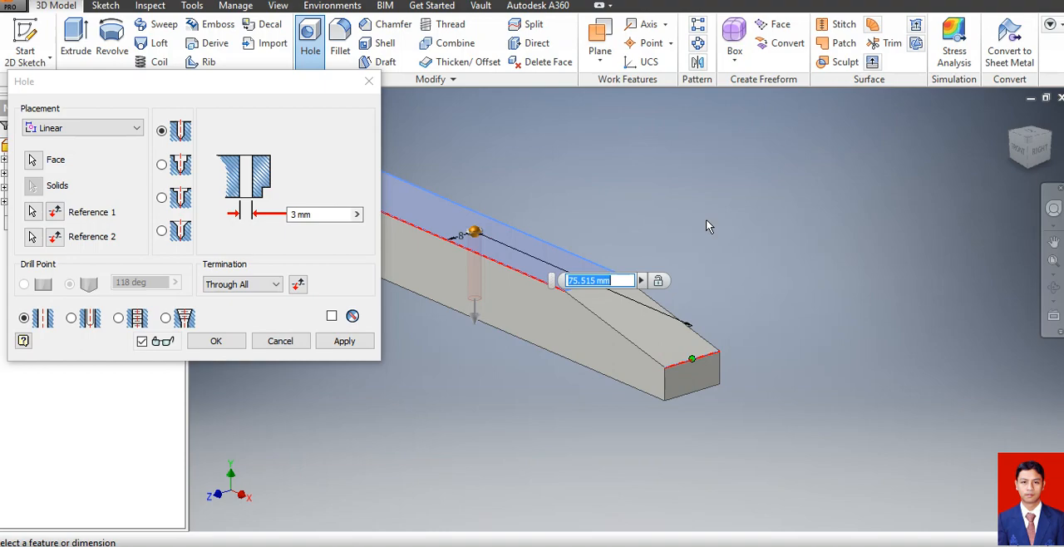
{"action": "type", "text": "50"}
{"action": "key", "text": "Return"}
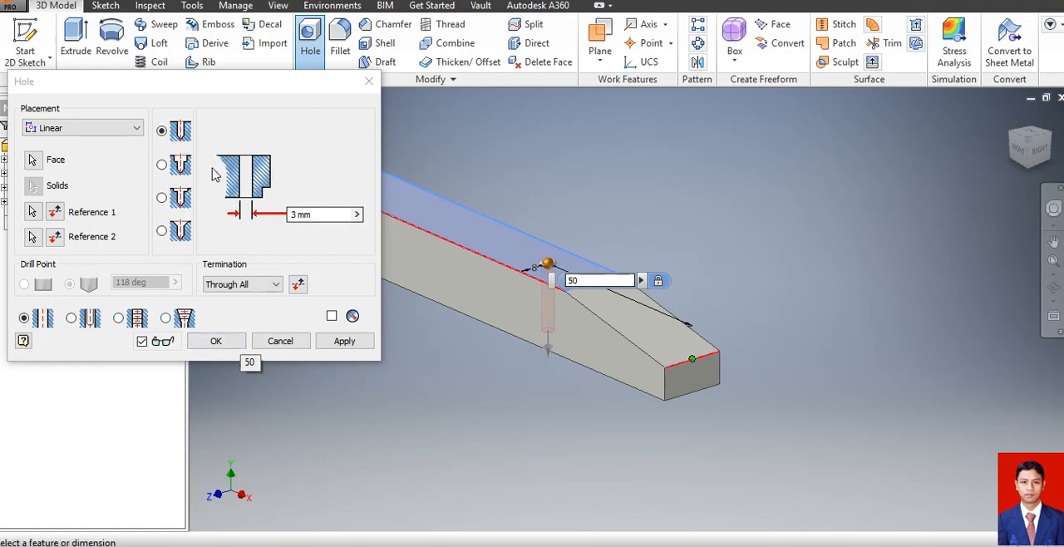
Set the hole's diameter to 8 mm with Through All termination and create it.
{"action": "left_click", "coordinate": [312, 215]}
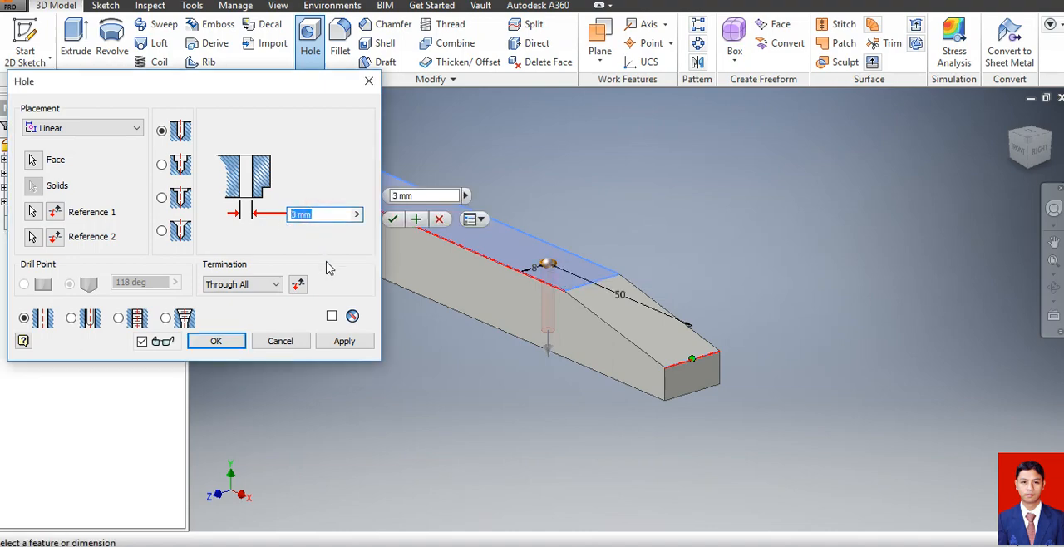
{"action": "type", "text": "8"}
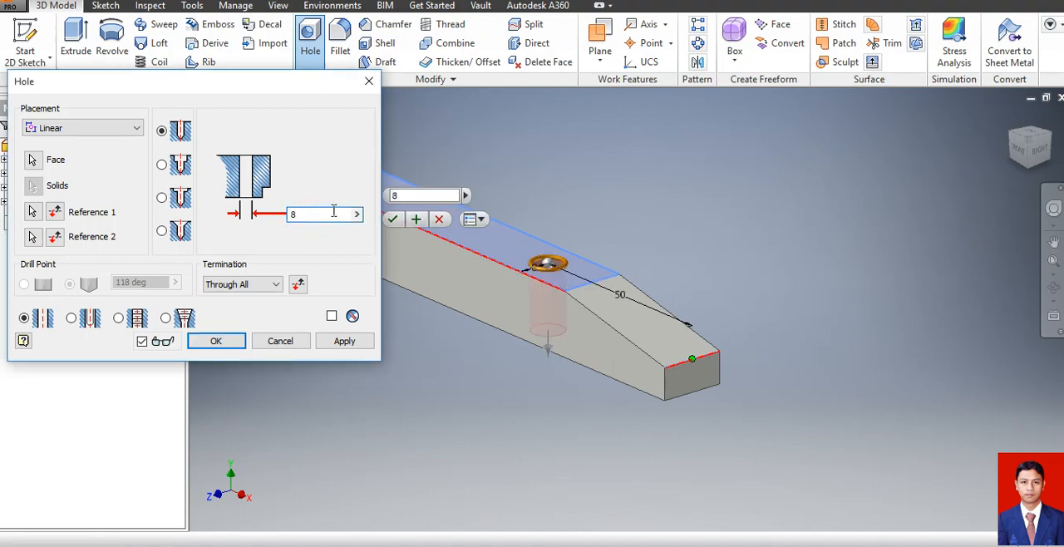
{"action": "left_click", "coordinate": [263, 286]}
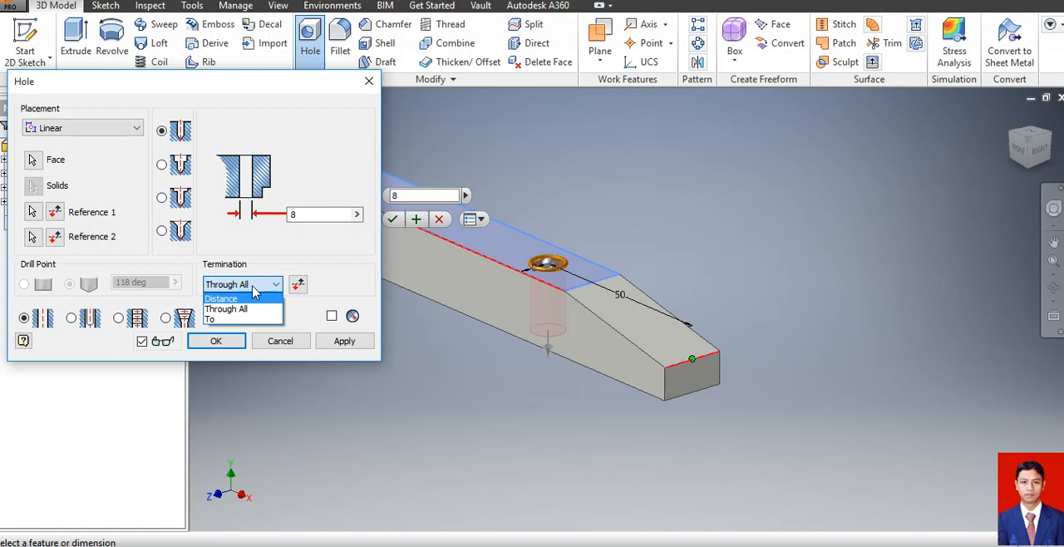
{"action": "left_click", "coordinate": [226, 308]}
{"action": "left_click", "coordinate": [216, 340]}
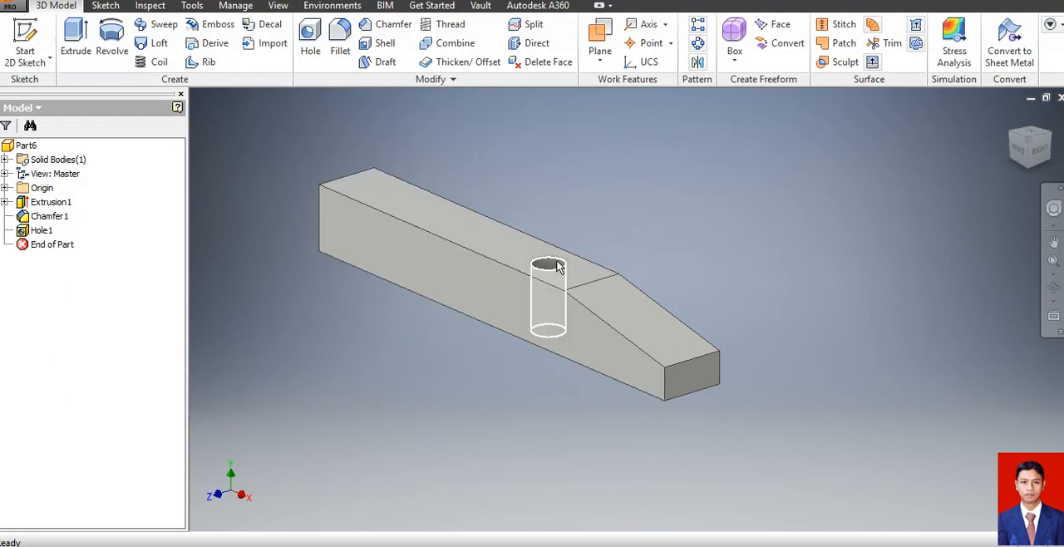
Place a second linear hole on the bar's underside near the square end, 8 mm from the long edge and 110 mm from the tapered end.
{"action": "left_click", "coordinate": [1053, 286]}
{"action": "left_click_drag", "start_coordinate": [689, 280], "coordinate": [708, 220]}
{"action": "left_click_drag", "start_coordinate": [672, 192], "coordinate": [707, 142]}
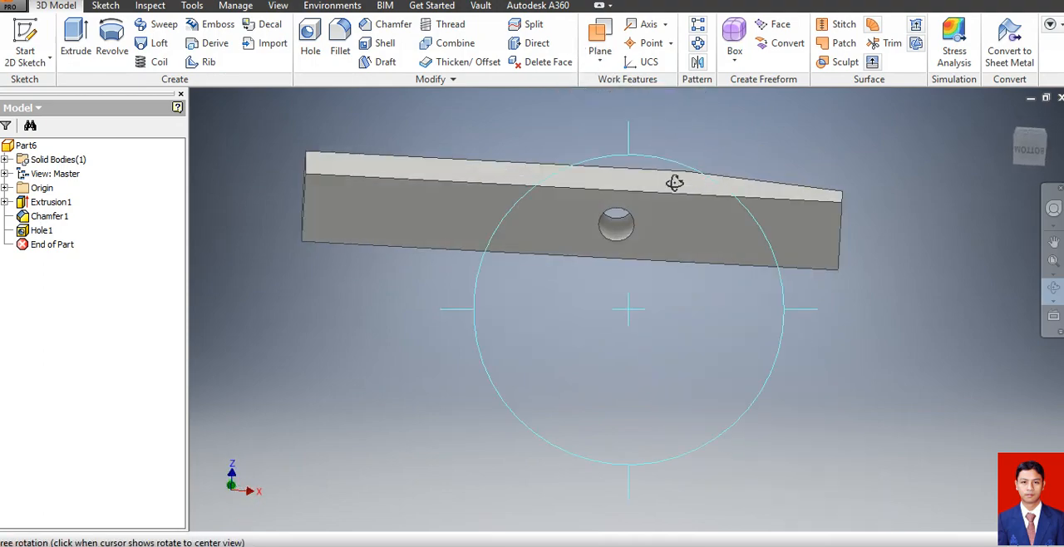
{"action": "key", "text": "Escape"}
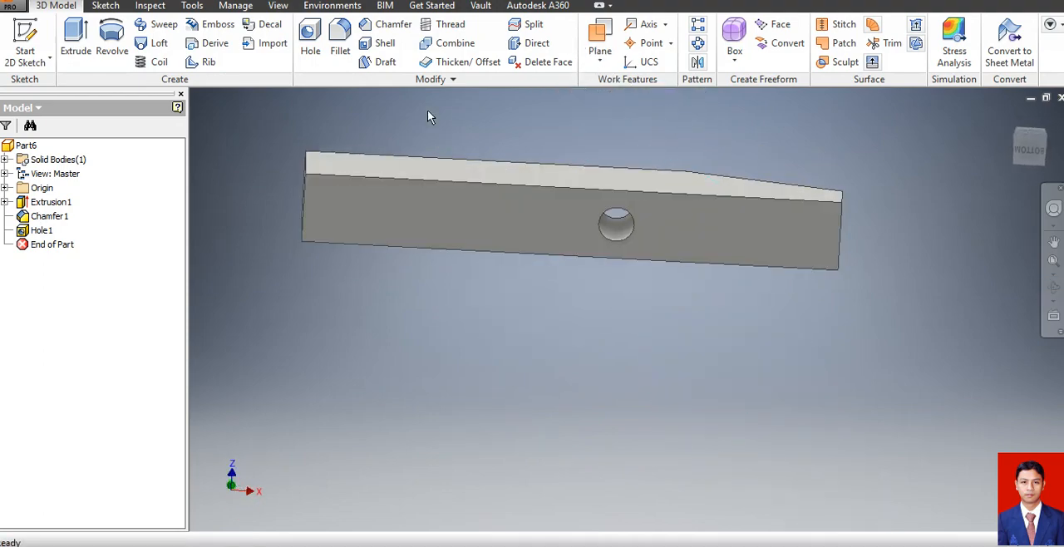
{"action": "left_click", "coordinate": [310, 37]}
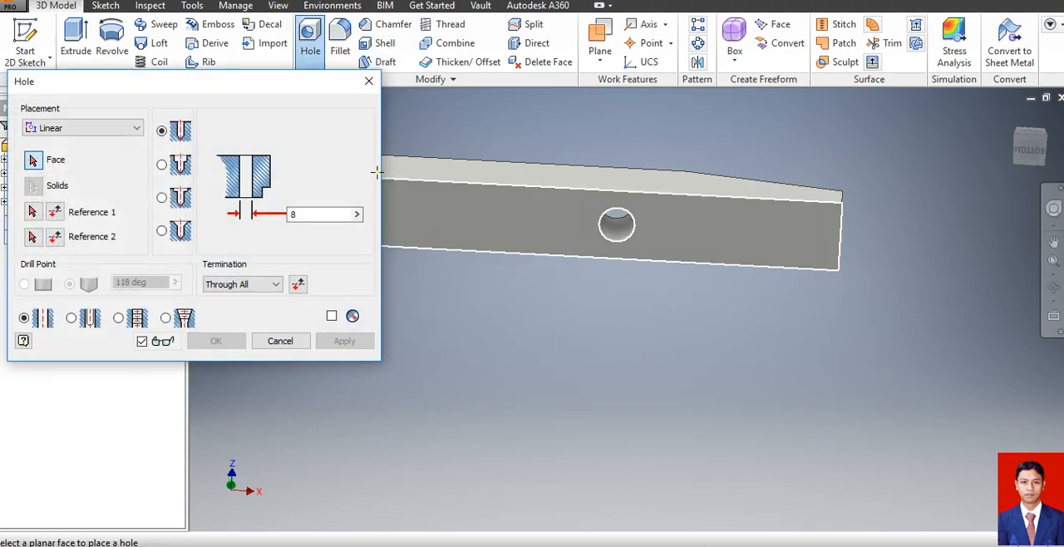
{"action": "left_click_drag", "start_coordinate": [286, 86], "coordinate": [409, 275]}
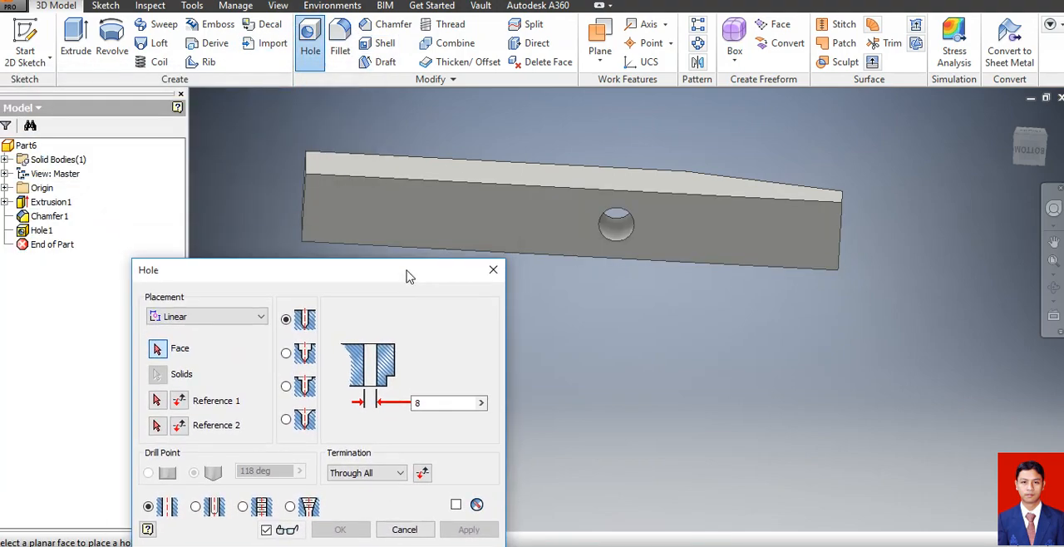
{"action": "left_click", "coordinate": [340, 213]}
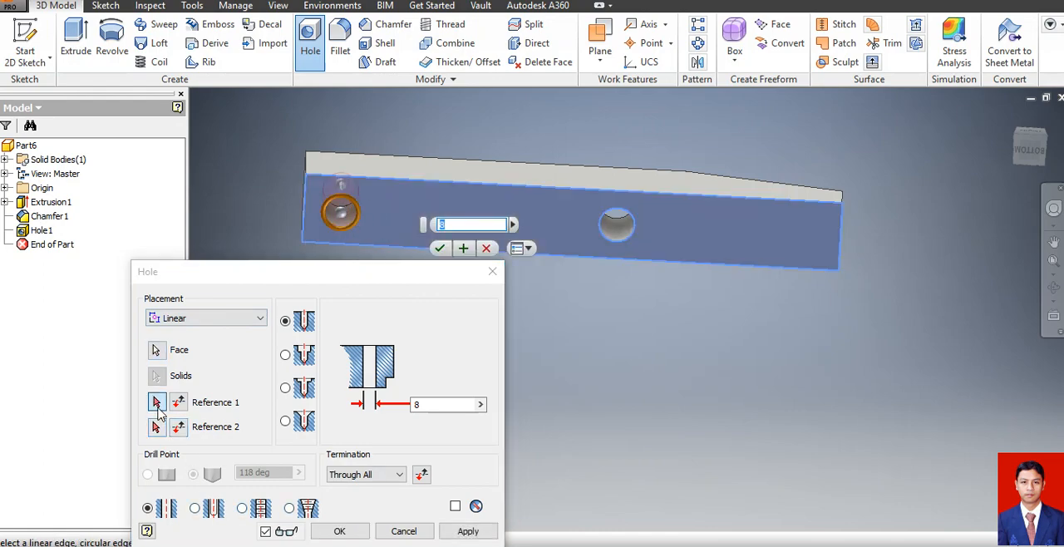
{"action": "left_click", "coordinate": [381, 176]}
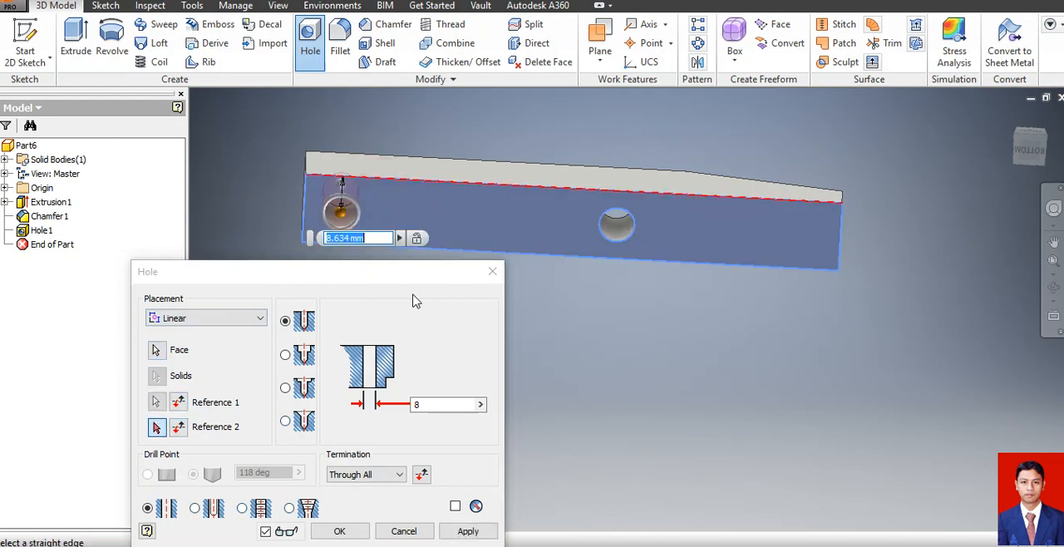
{"action": "type", "text": "8"}
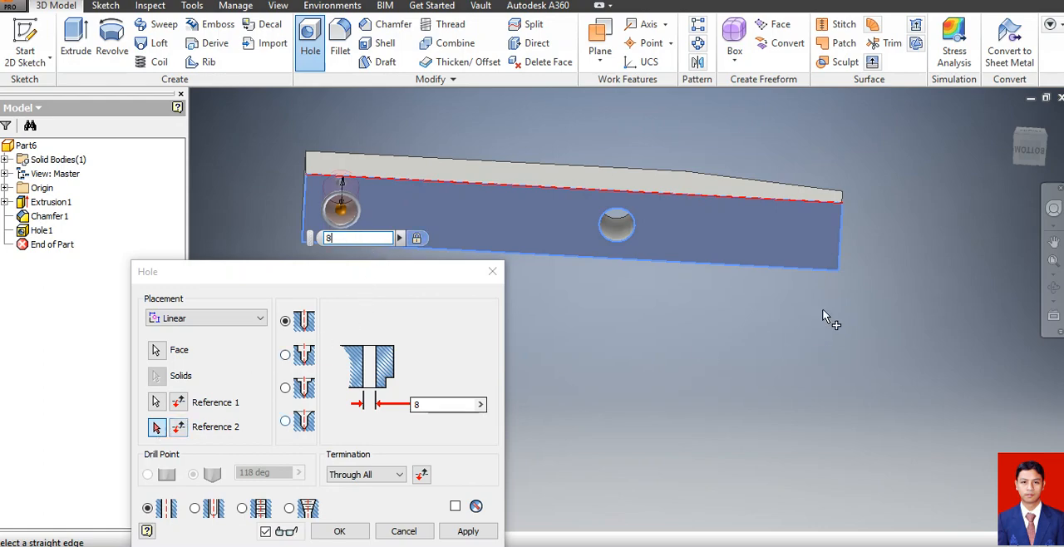
{"action": "left_click", "coordinate": [841, 251]}
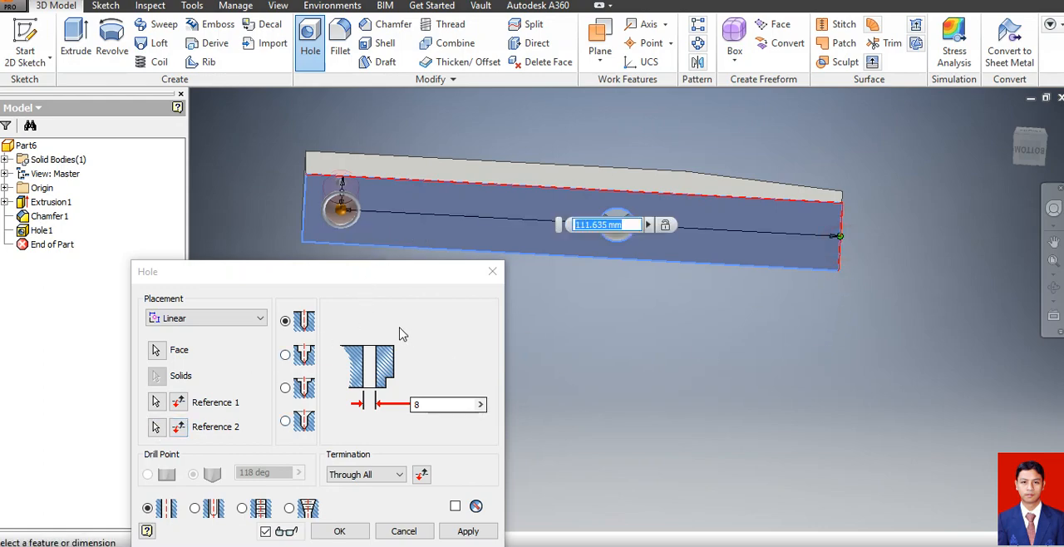
{"action": "type", "text": "110"}
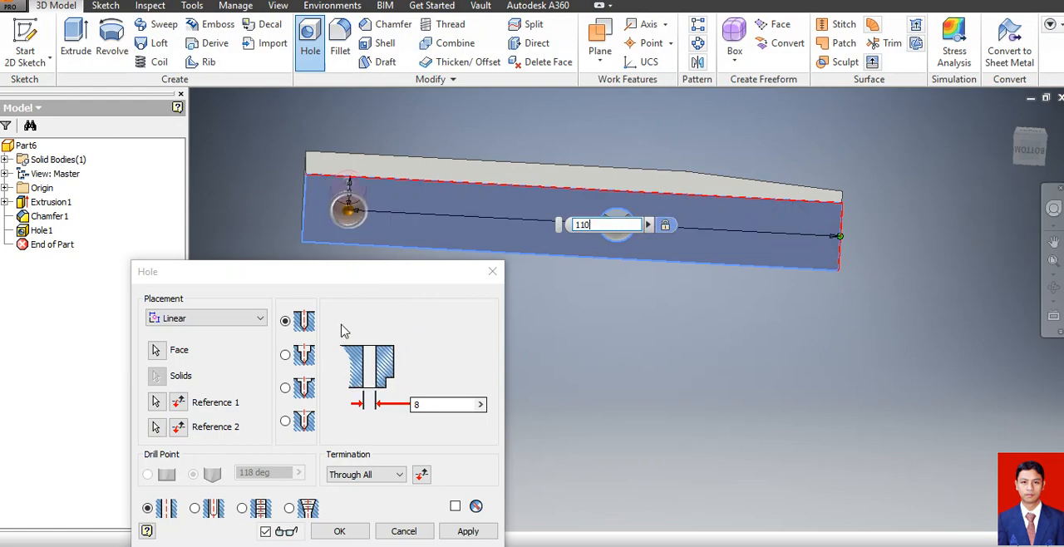
{"action": "key", "text": "Return"}
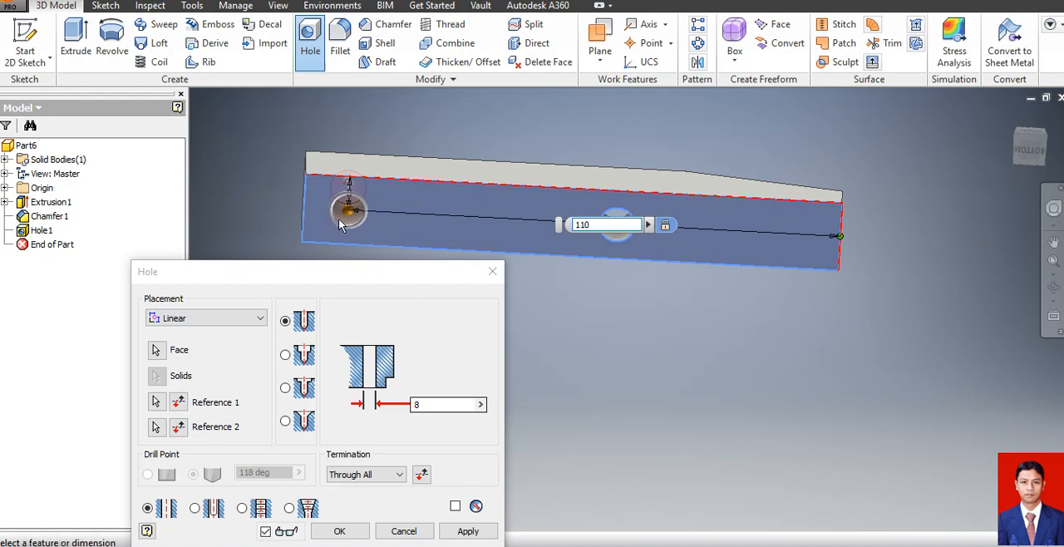
Make the underside hole blind with Distance termination, 6 mm depth and a flat drill point, and create it.
{"action": "left_click", "coordinate": [404, 477]}
{"action": "left_click", "coordinate": [390, 489]}
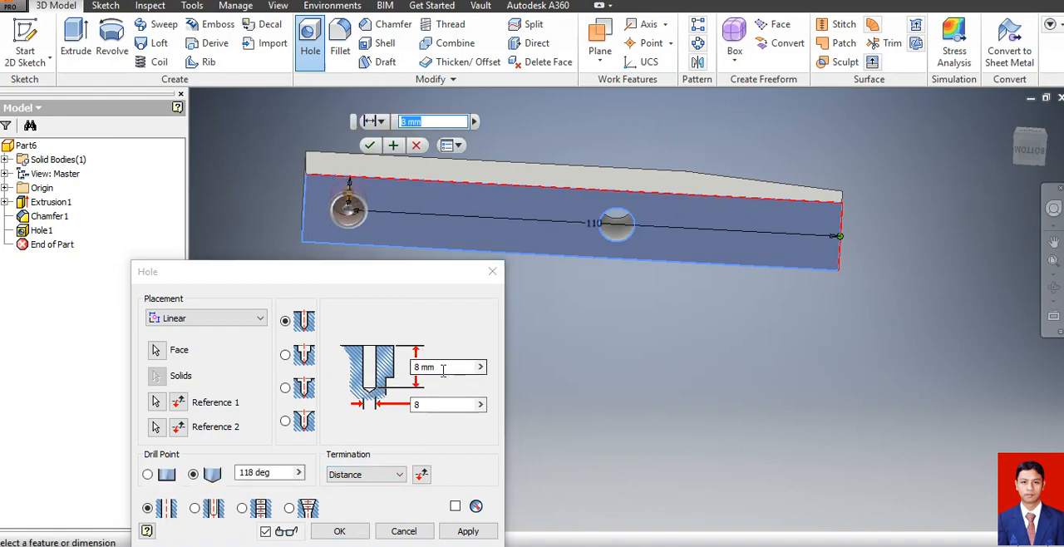
{"action": "left_click", "coordinate": [443, 368]}
{"action": "type", "text": "6"}
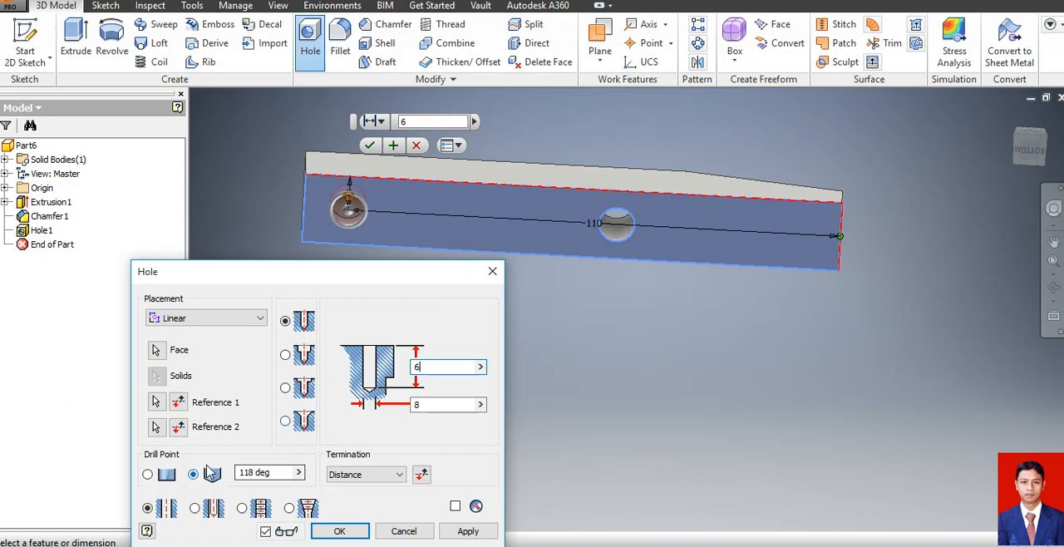
{"action": "left_click", "coordinate": [149, 475]}
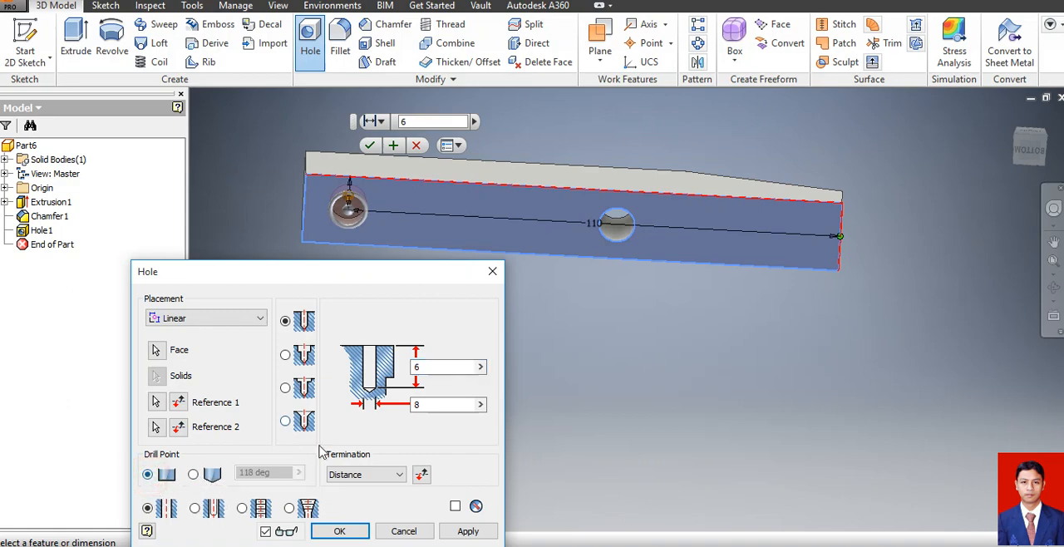
{"action": "left_click_drag", "start_coordinate": [340, 283], "coordinate": [288, 153]}
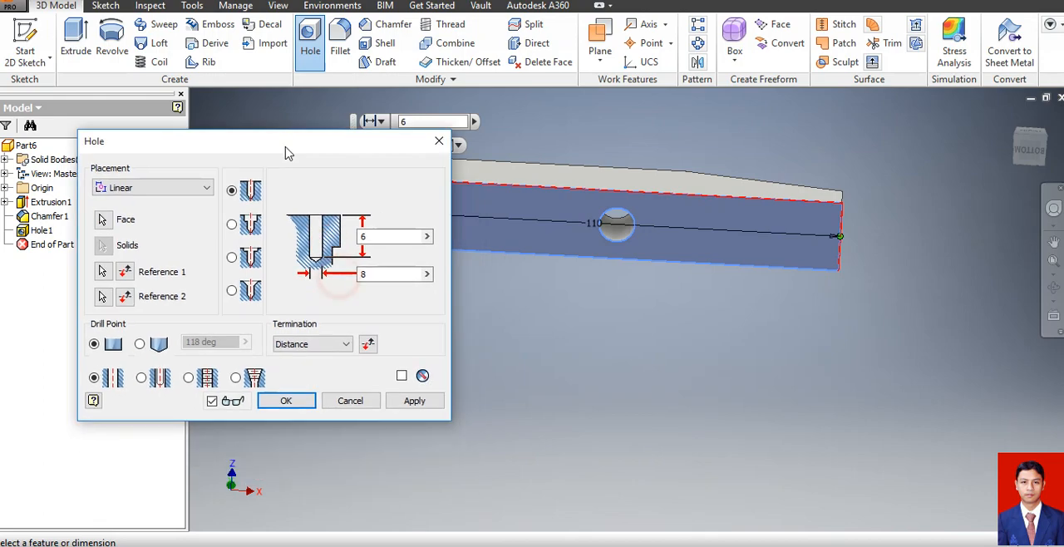
{"action": "left_click", "coordinate": [270, 405]}
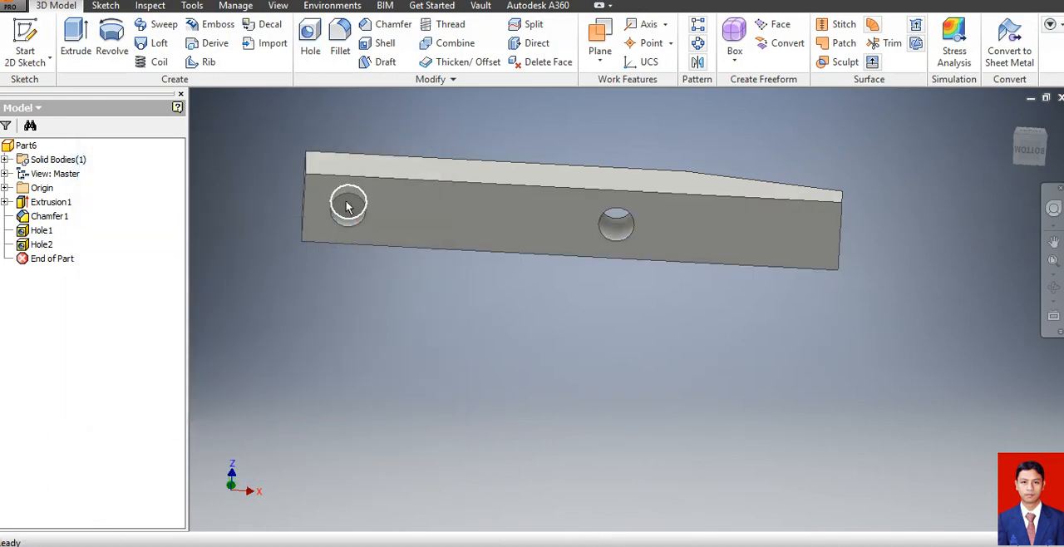
Fillet the two vertical edges of the bar's square end with an 8 mm radius.
{"action": "left_click", "coordinate": [1052, 286]}
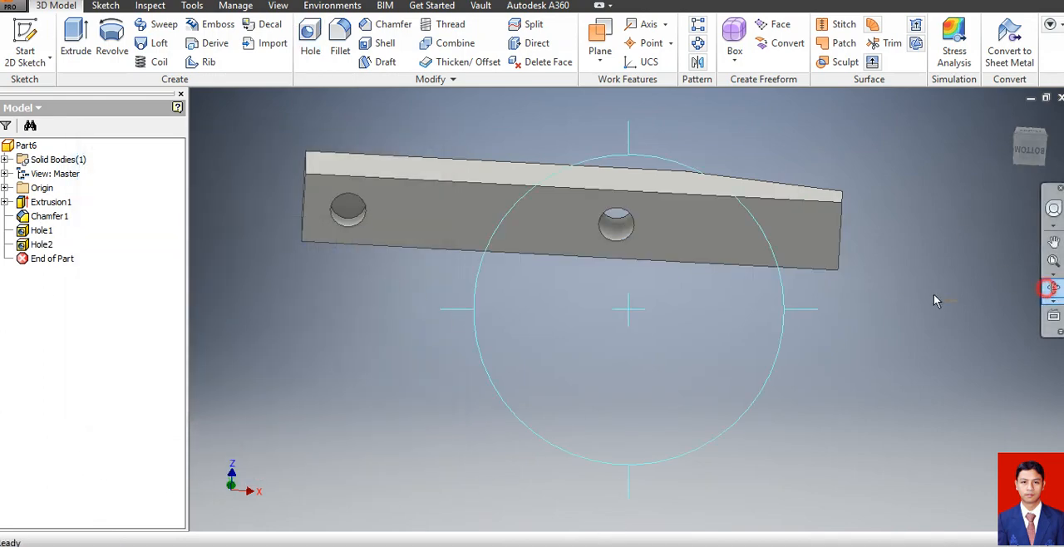
{"action": "left_click_drag", "start_coordinate": [582, 244], "coordinate": [622, 341]}
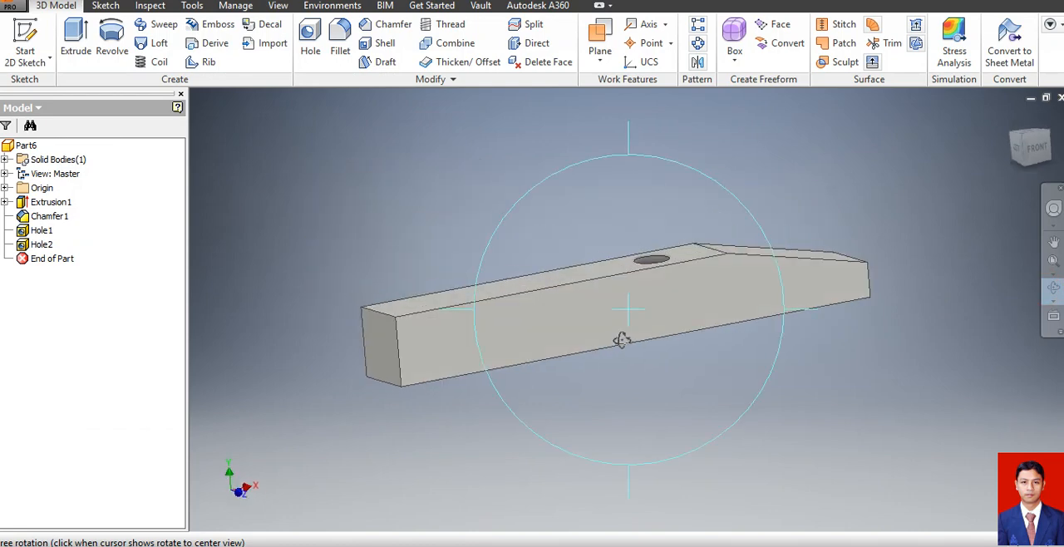
{"action": "key", "text": "Escape"}
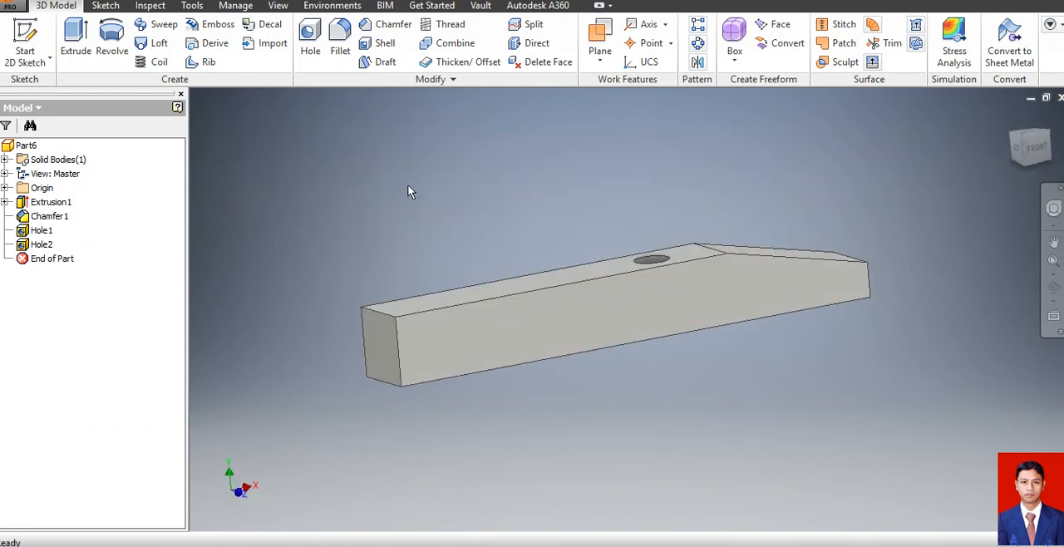
{"action": "left_click", "coordinate": [340, 37]}
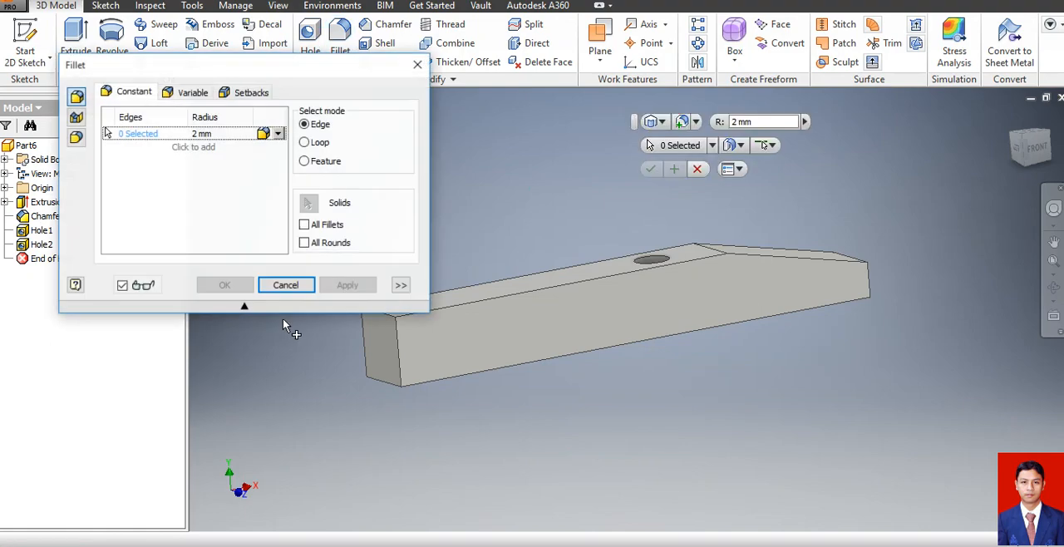
{"action": "left_click", "coordinate": [398, 357]}
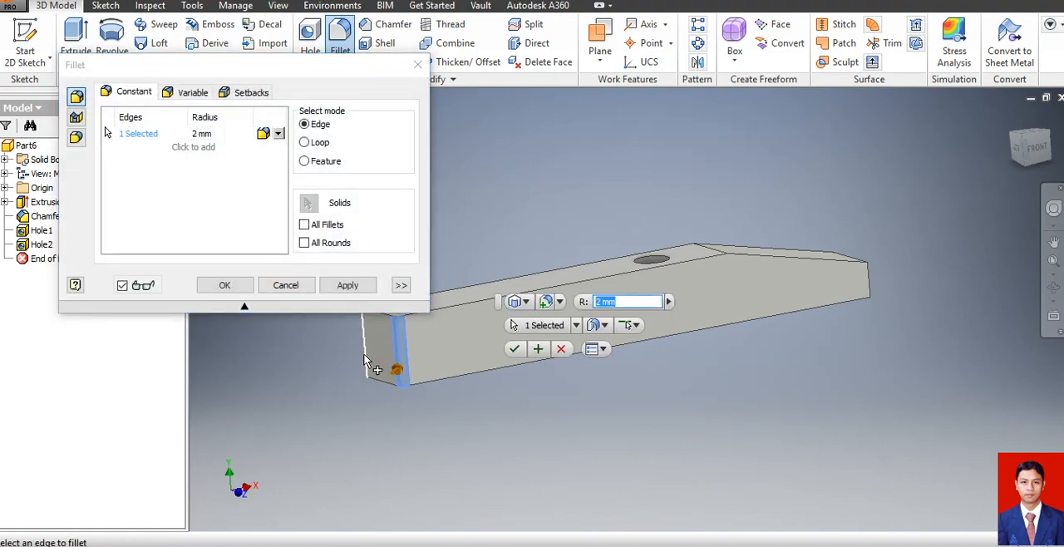
{"action": "left_click", "coordinate": [366, 357]}
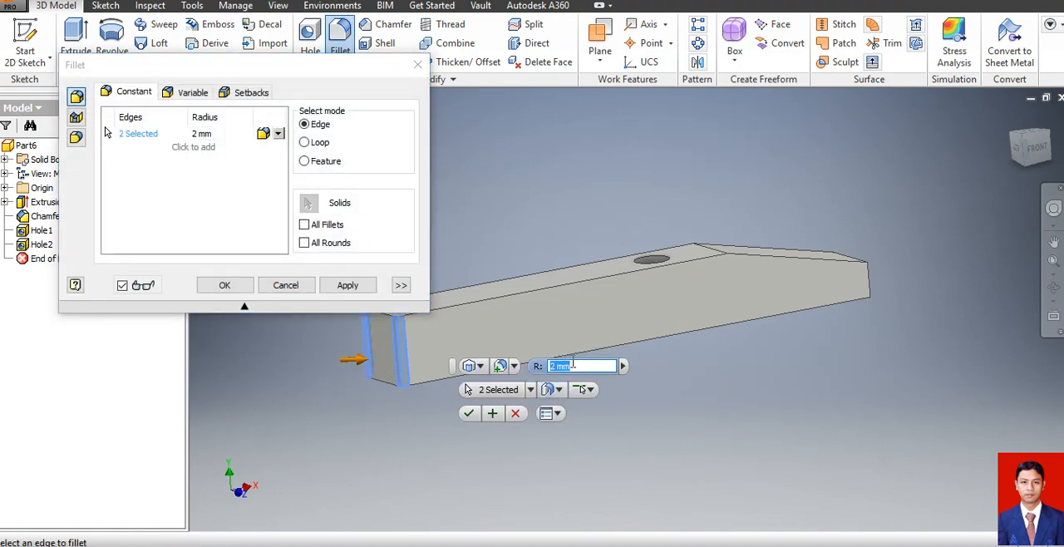
{"action": "type", "text": "8"}
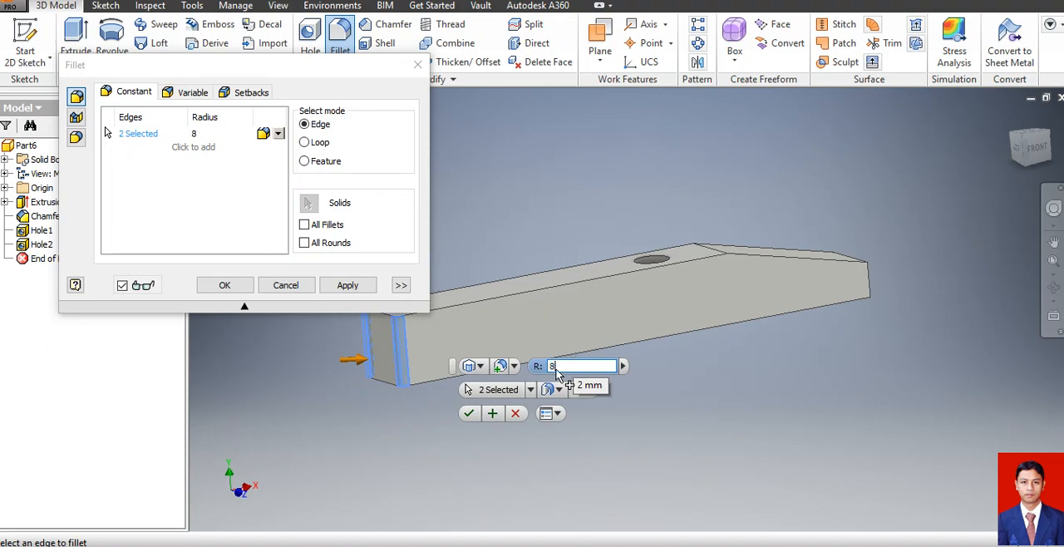
{"action": "left_click", "coordinate": [225, 285]}
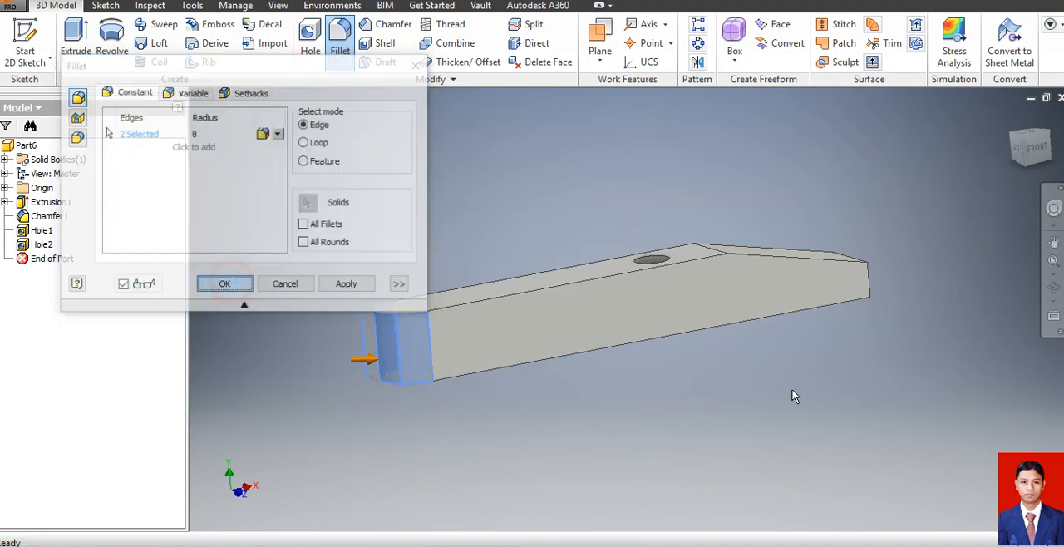
{"action": "left_click", "coordinate": [1053, 287]}
{"action": "left_click_drag", "start_coordinate": [745, 311], "coordinate": [721, 355]}
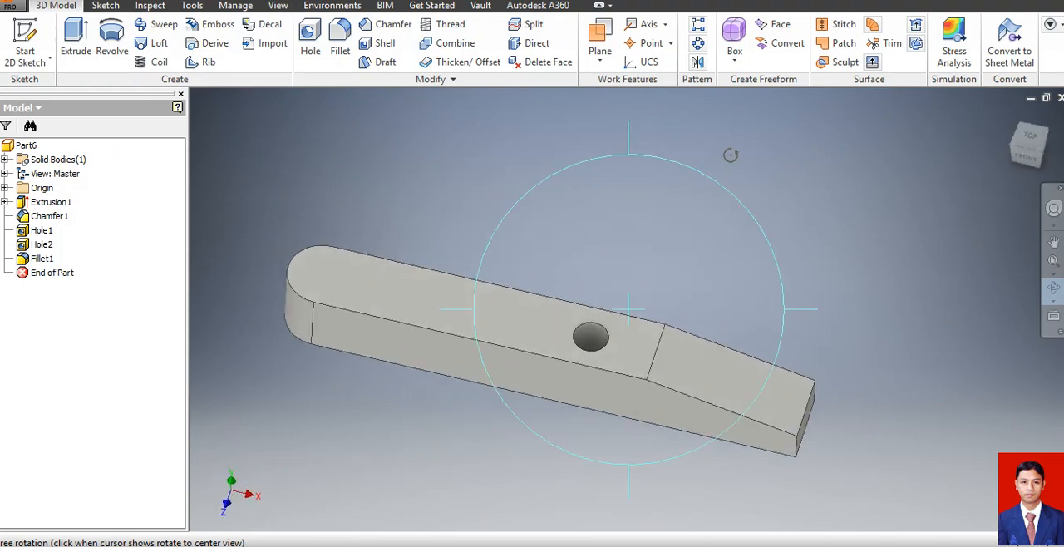
{"action": "key", "text": "Escape"}
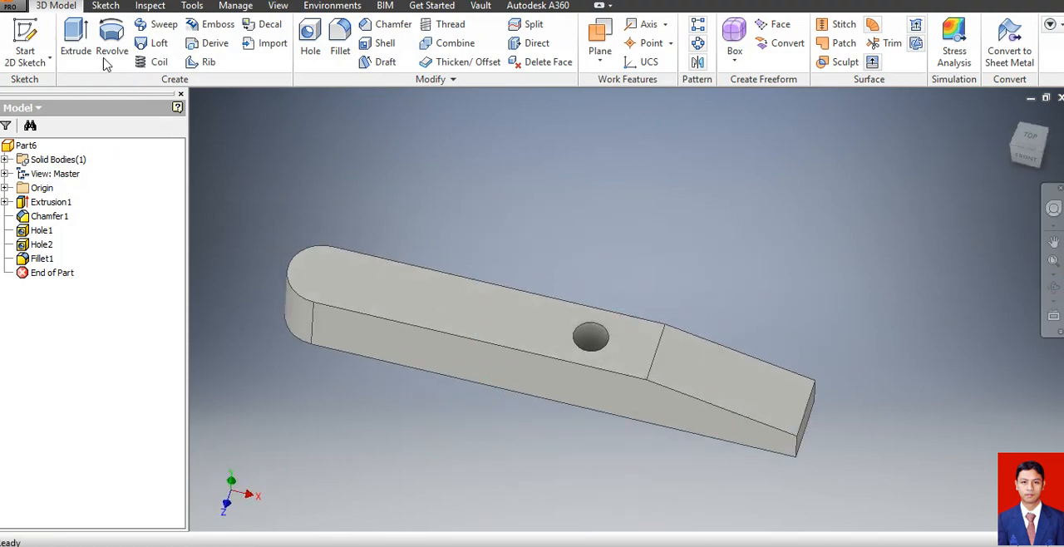
Start saving the part and create a new folder named soal ukk 2017 inside Documents.
{"action": "left_click", "coordinate": [12, 7]}
{"action": "left_click", "coordinate": [37, 121]}
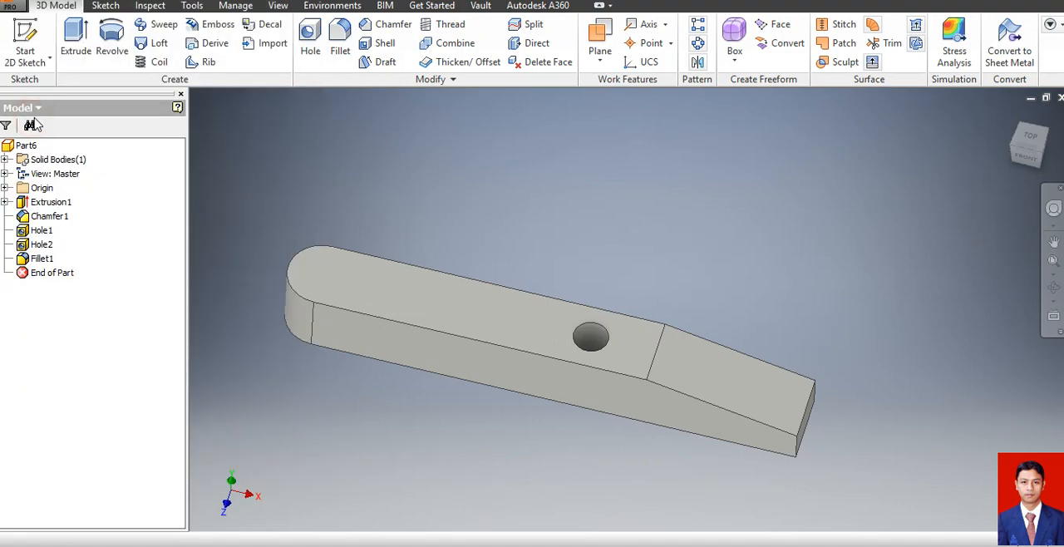
{"action": "left_click", "coordinate": [651, 161]}
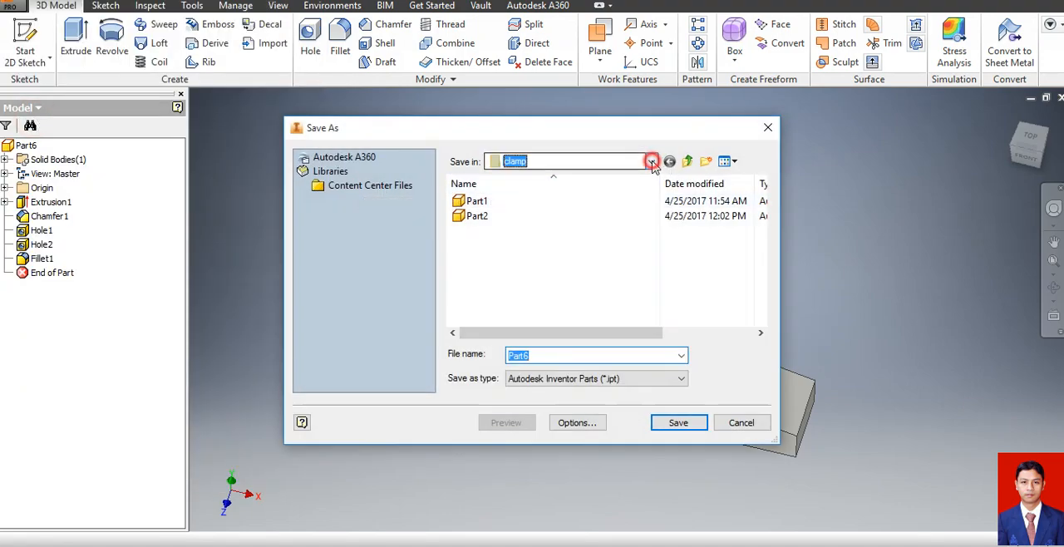
{"action": "left_click", "coordinate": [537, 290]}
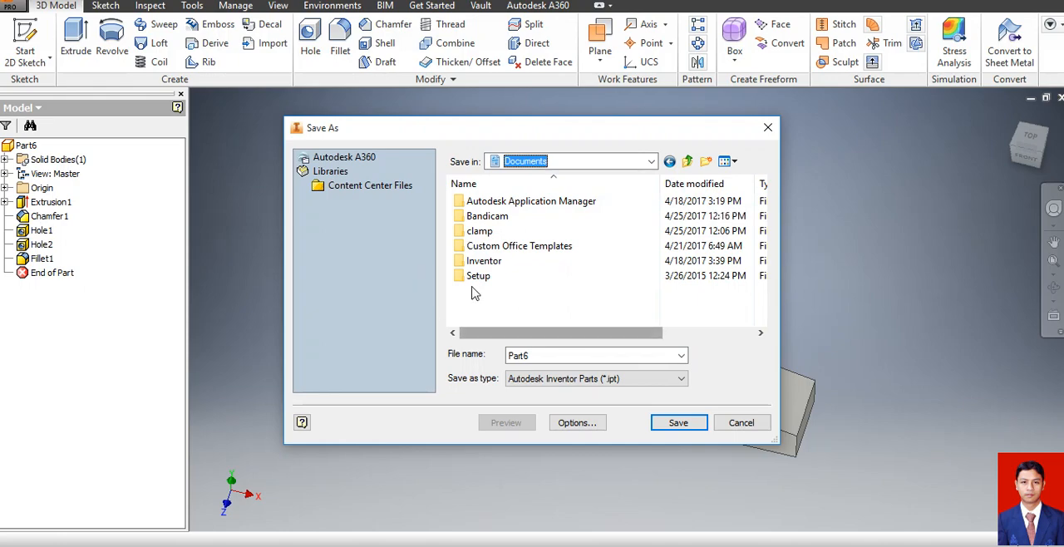
{"action": "left_click", "coordinate": [705, 162]}
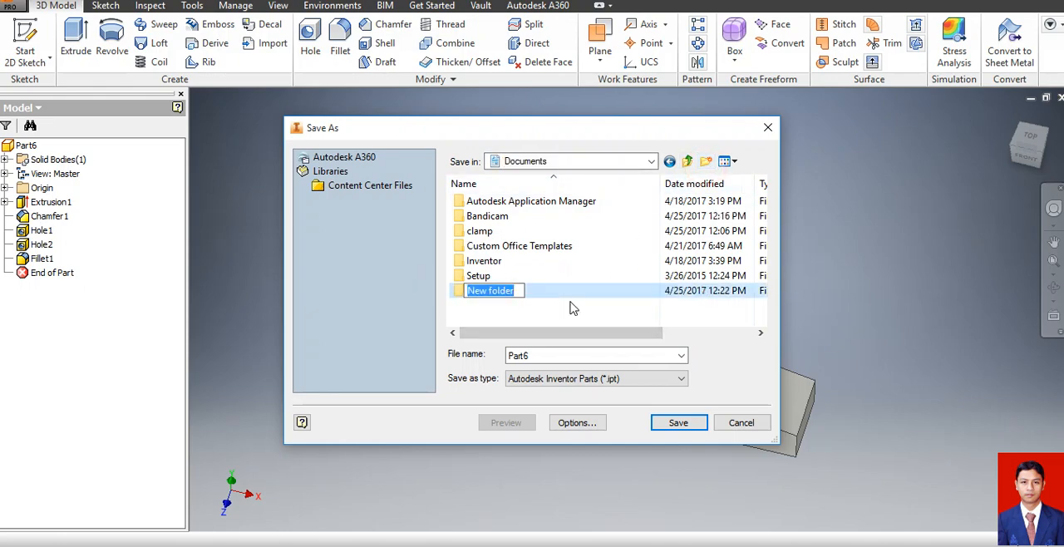
{"action": "type", "text": "soal ukk"}
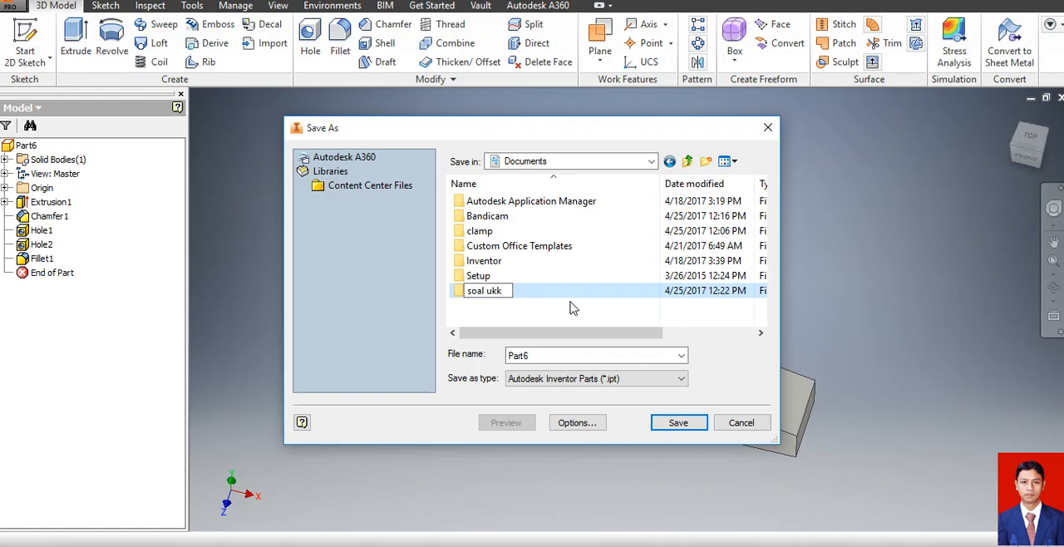
{"action": "type", "text": " 2017"}
{"action": "left_click", "coordinate": [567, 310]}
{"action": "left_click", "coordinate": [493, 293]}
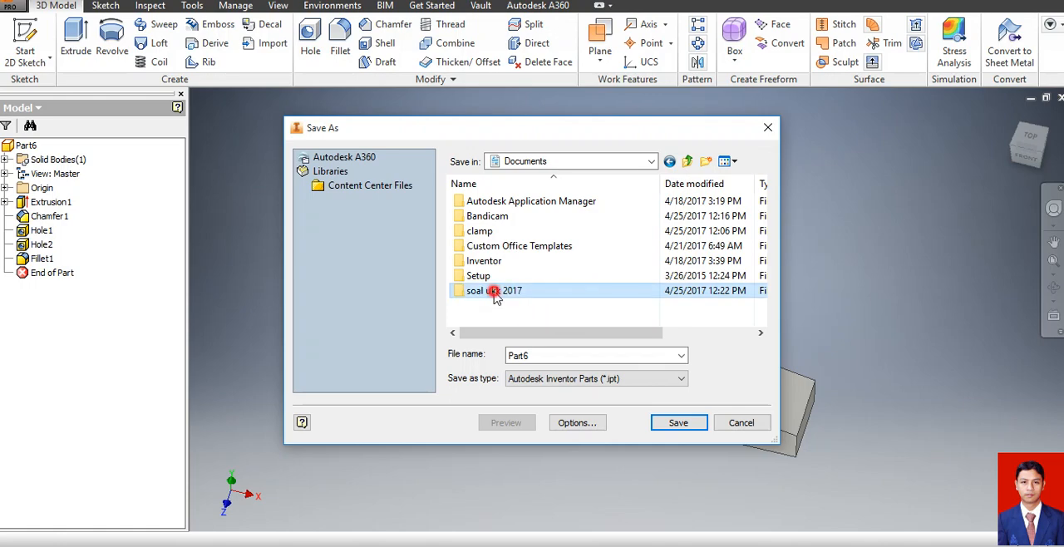
Save the part as Part1 in the soal ukk 2017 folder.
{"action": "double_click", "coordinate": [493, 292]}
{"action": "double_click", "coordinate": [551, 355]}
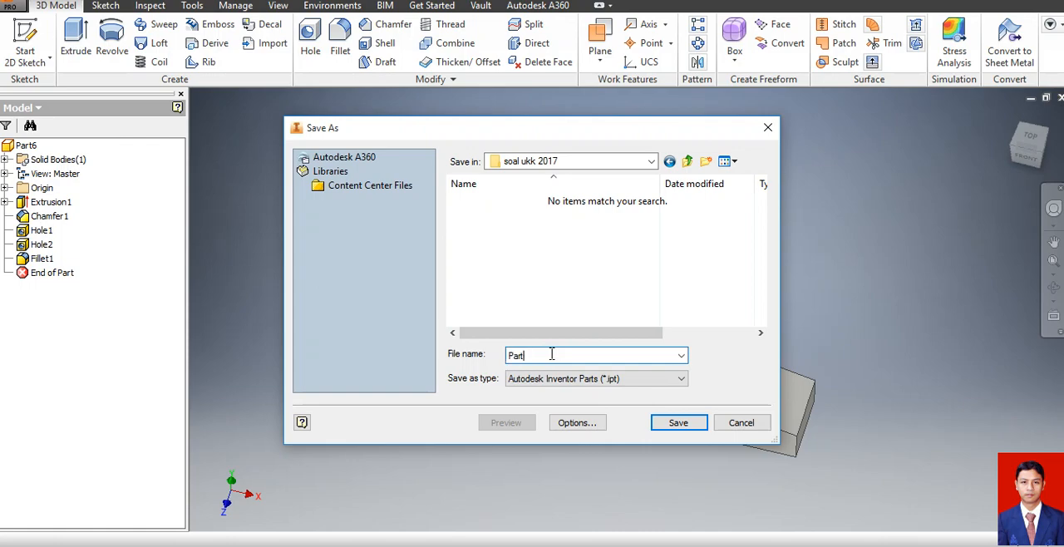
{"action": "type", "text": "Part1"}
{"action": "left_click", "coordinate": [678, 422]}
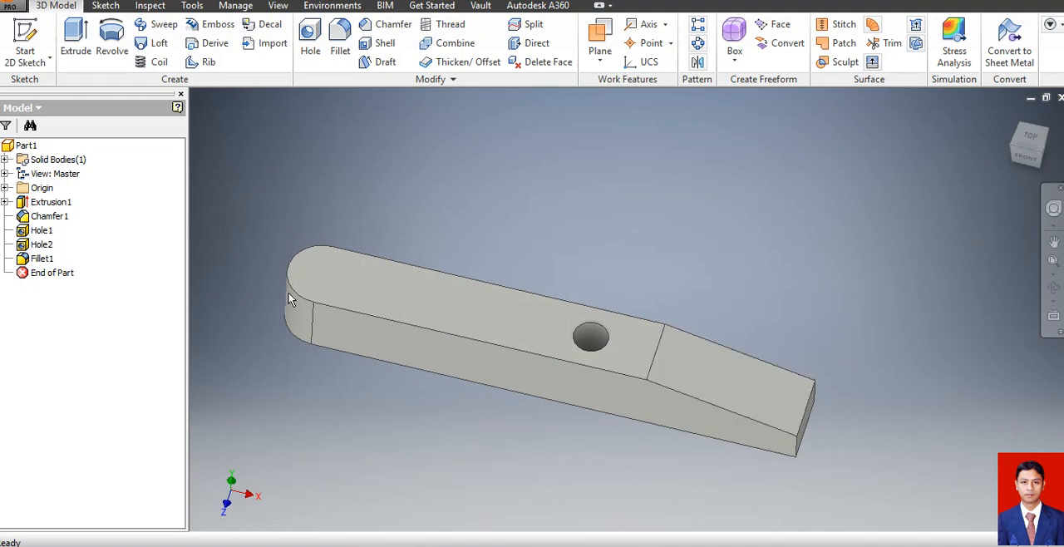
Create a new drawing from the metric SNI 2.idw template.
{"action": "left_click", "coordinate": [8, 6]}
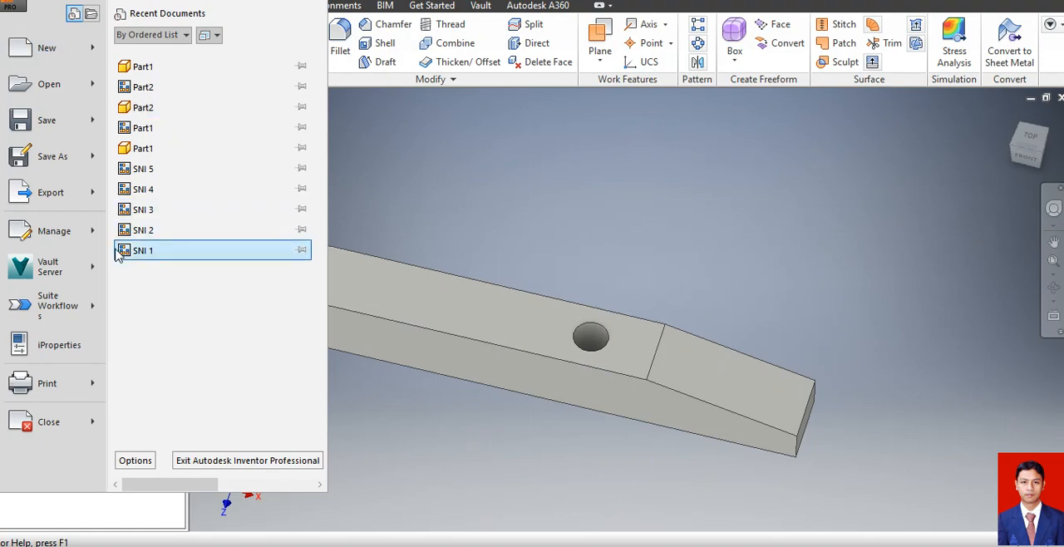
{"action": "left_click", "coordinate": [25, 53]}
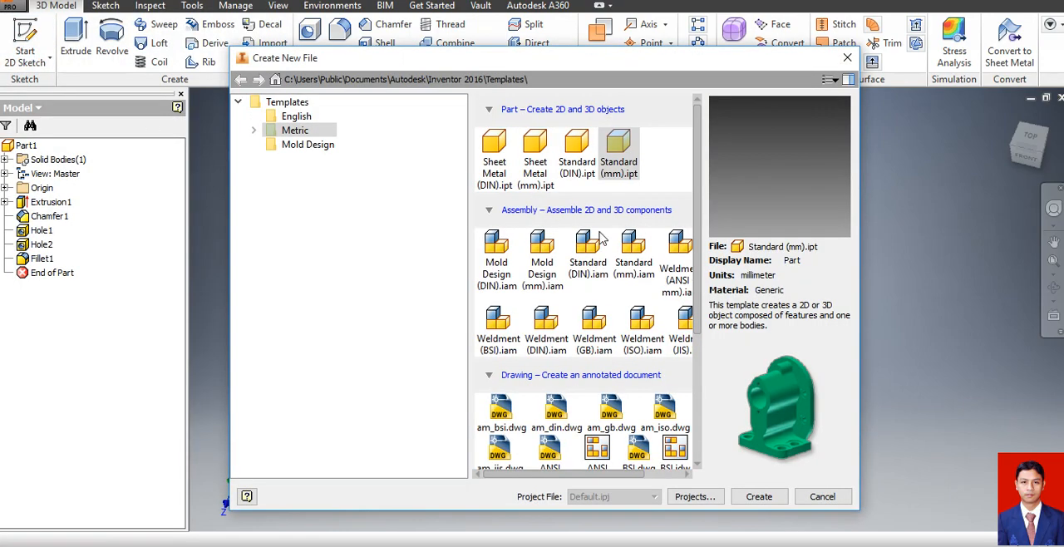
{"action": "mouse_move", "coordinate": [696, 195]}
{"action": "left_mouse_down"}
{"action": "mouse_move", "coordinate": [698, 266]}
{"action": "mouse_move", "coordinate": [722, 333]}
{"action": "left_mouse_up"}
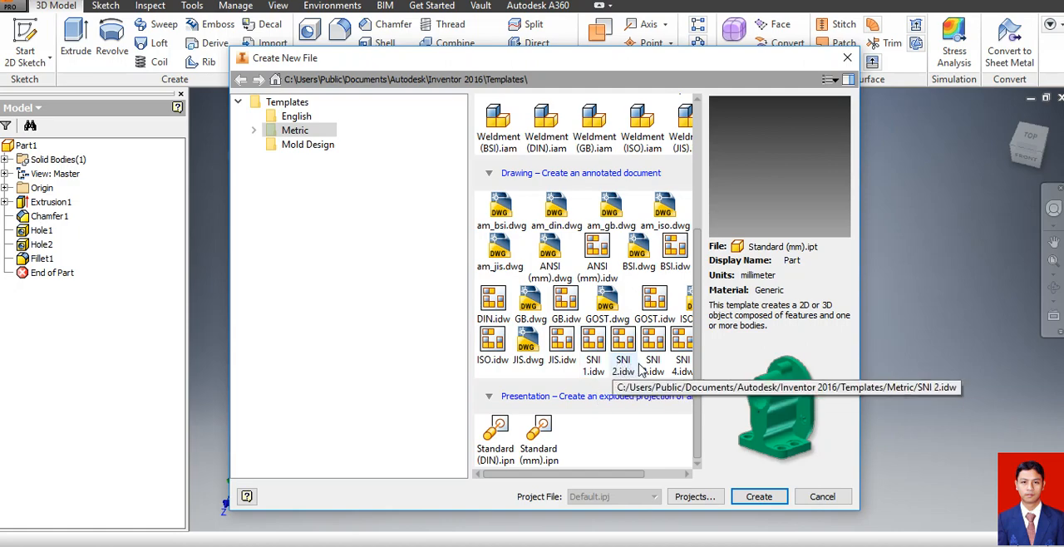
{"action": "left_click", "coordinate": [592, 345]}
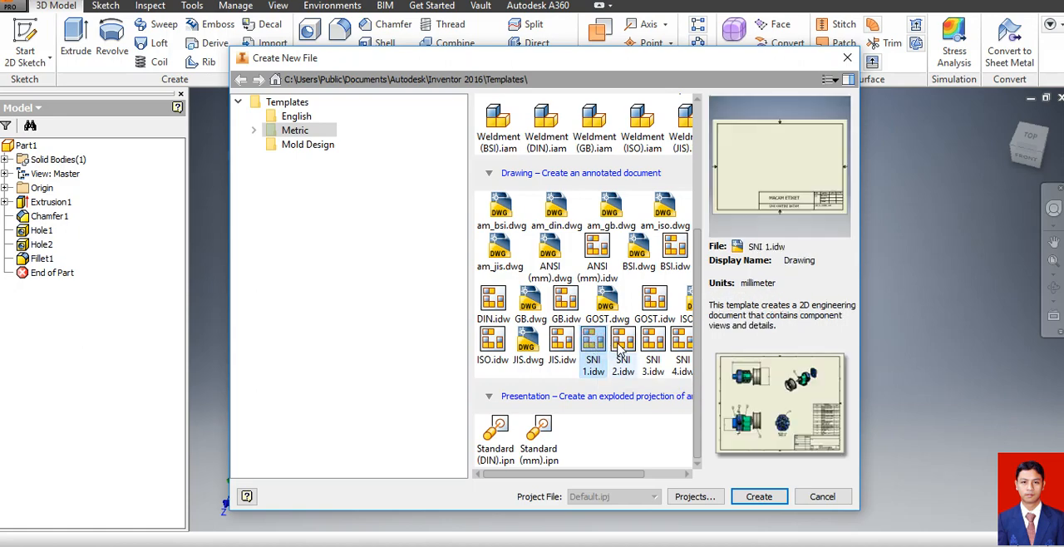
{"action": "left_click", "coordinate": [620, 346]}
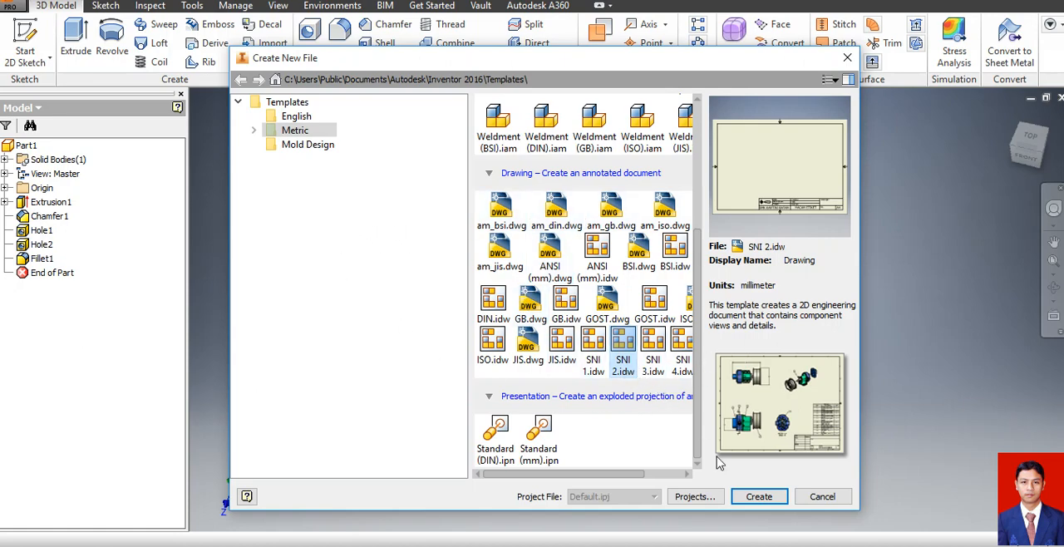
{"action": "left_click", "coordinate": [755, 498]}
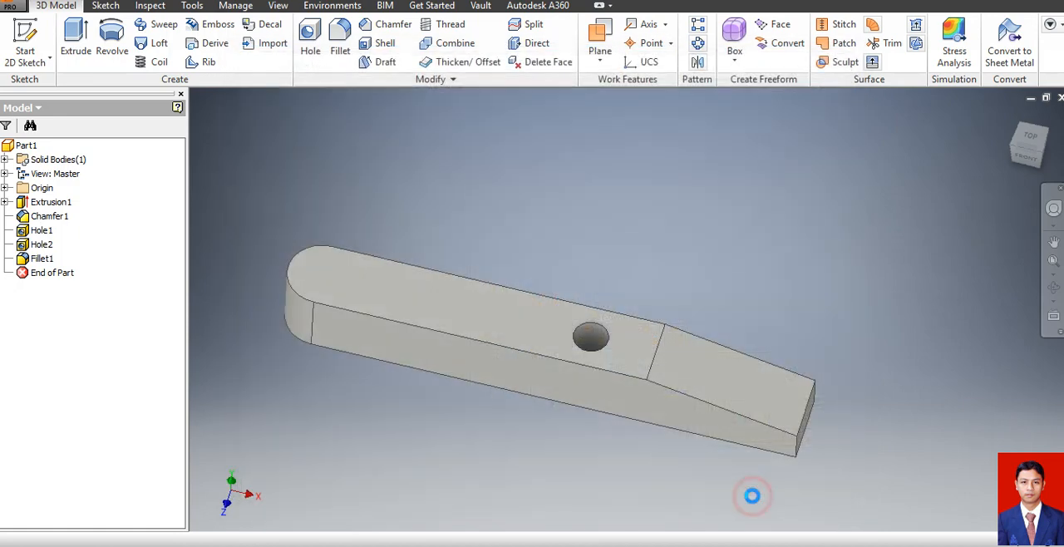
{"action": "left_click", "coordinate": [499, 326]}
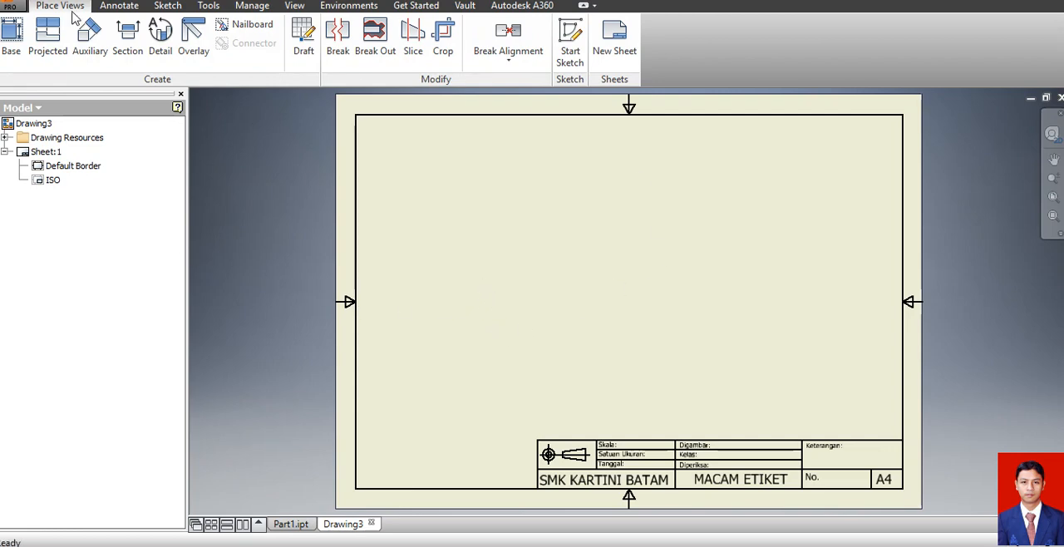
Place a front base view of Part1 at 1:1 scale with a projected top view above it.
{"action": "left_click", "coordinate": [11, 33]}
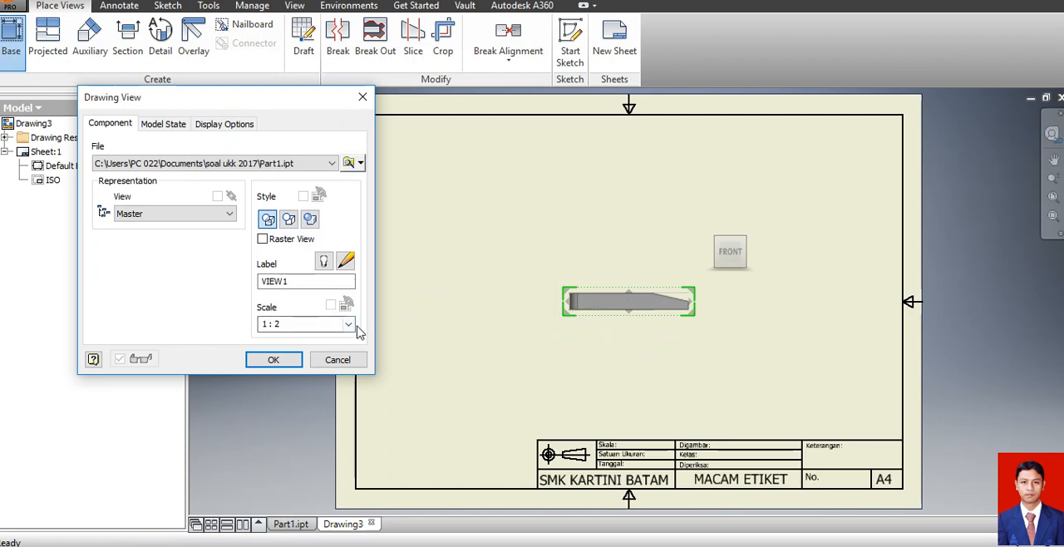
{"action": "left_click", "coordinate": [349, 324]}
{"action": "left_click", "coordinate": [333, 361]}
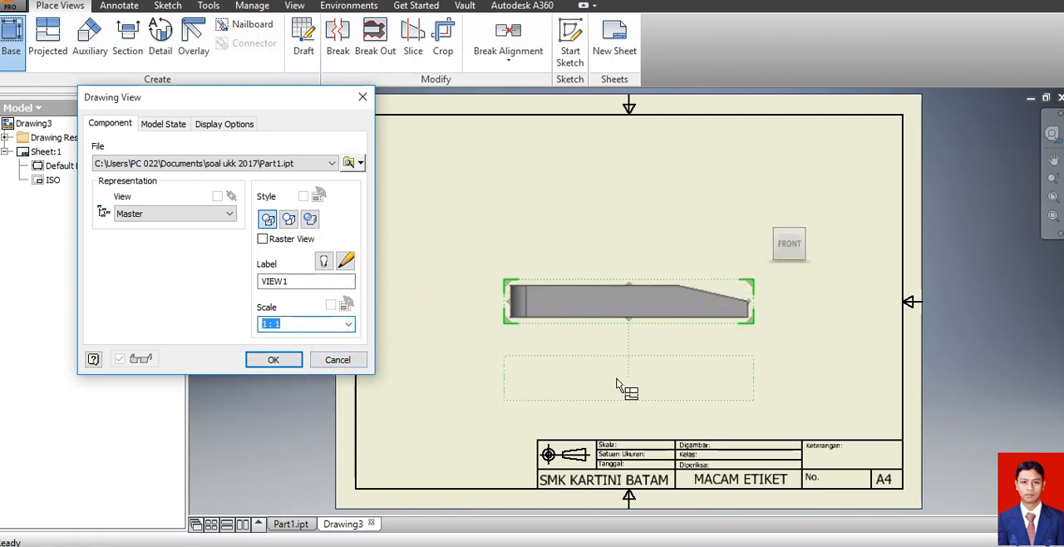
{"action": "left_click", "coordinate": [617, 220]}
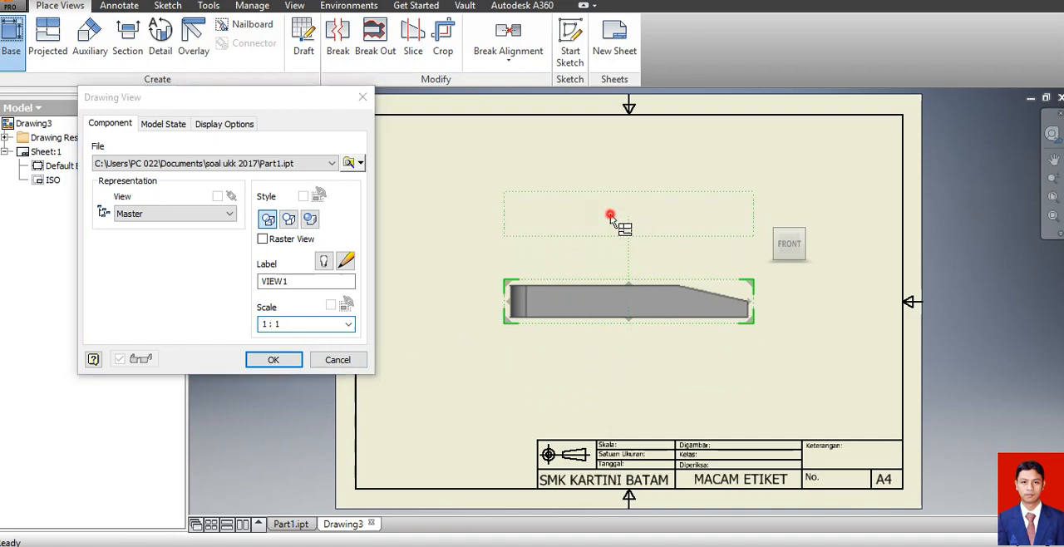
{"action": "left_click", "coordinate": [277, 358]}
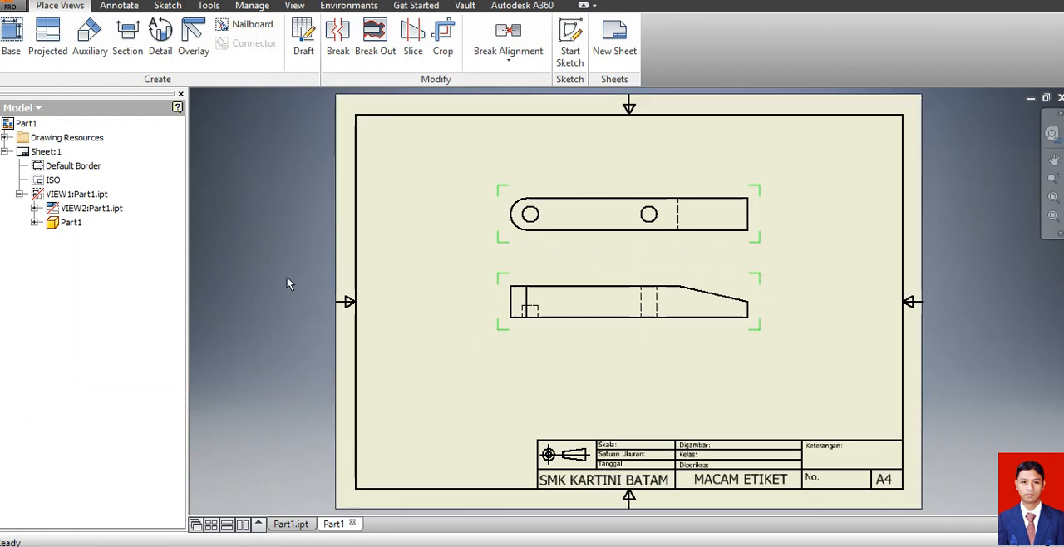
Add center marks to both hole circles in the top view.
{"action": "left_click", "coordinate": [128, 41]}
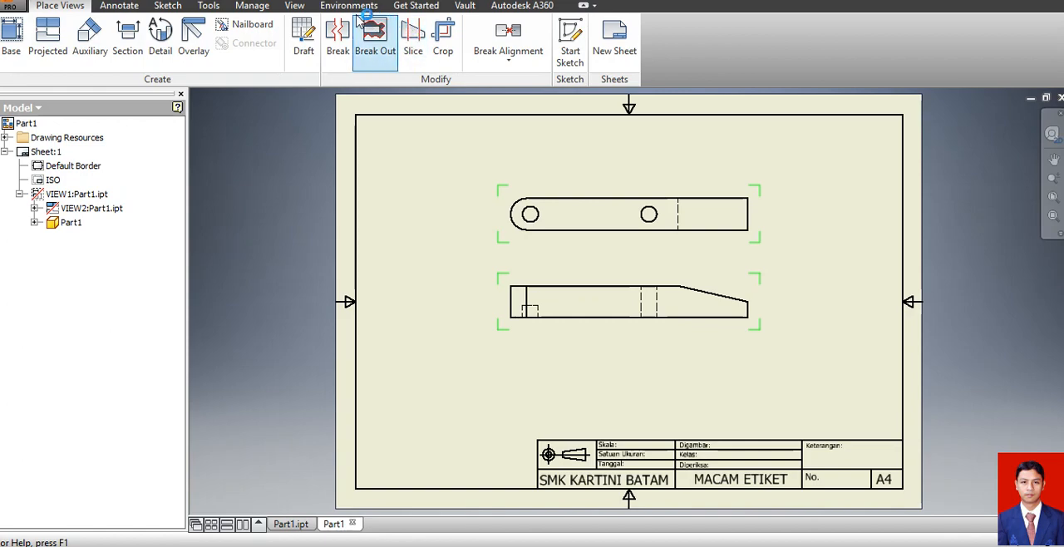
{"action": "left_click", "coordinate": [119, 6]}
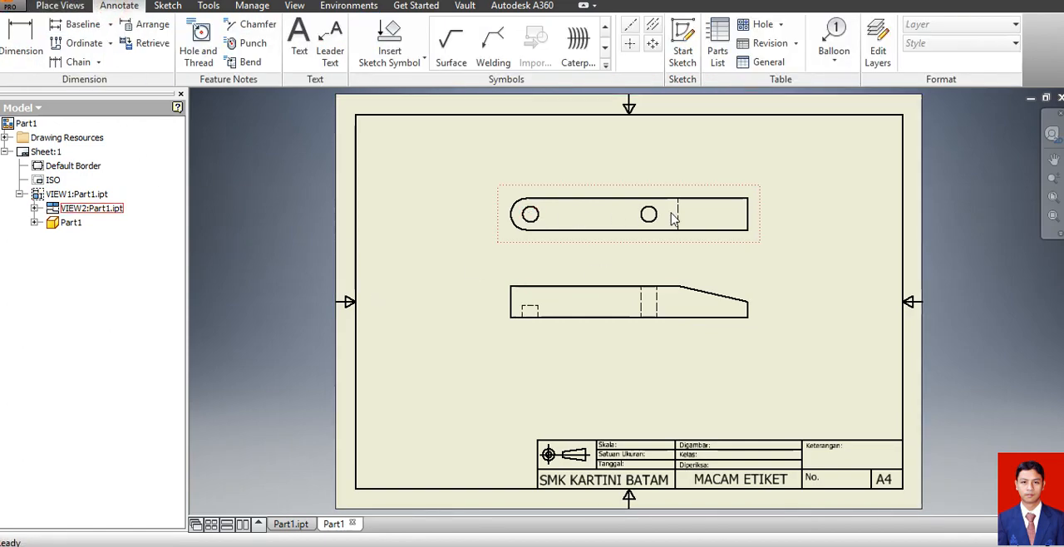
{"action": "left_click", "coordinate": [632, 42]}
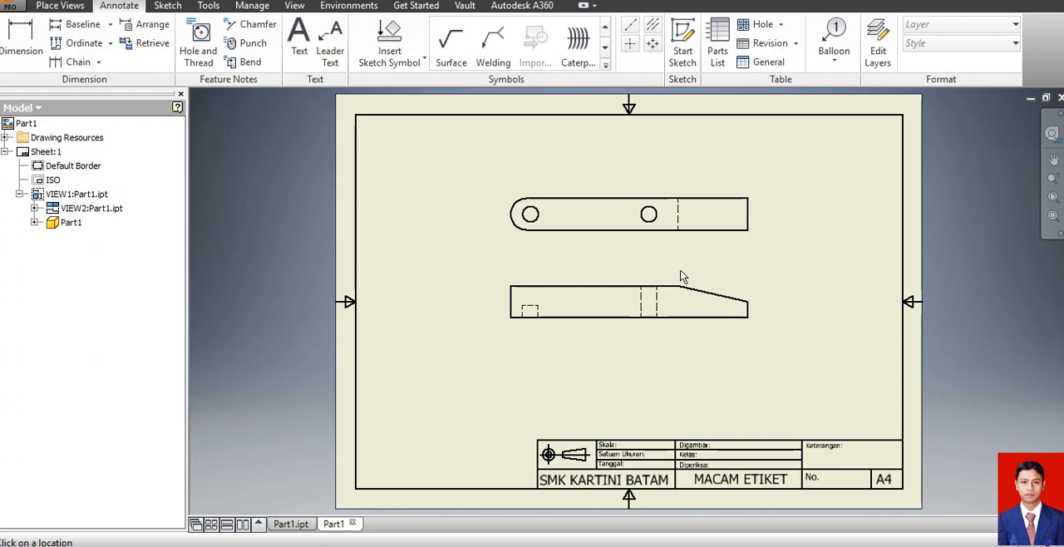
{"action": "left_click", "coordinate": [630, 43]}
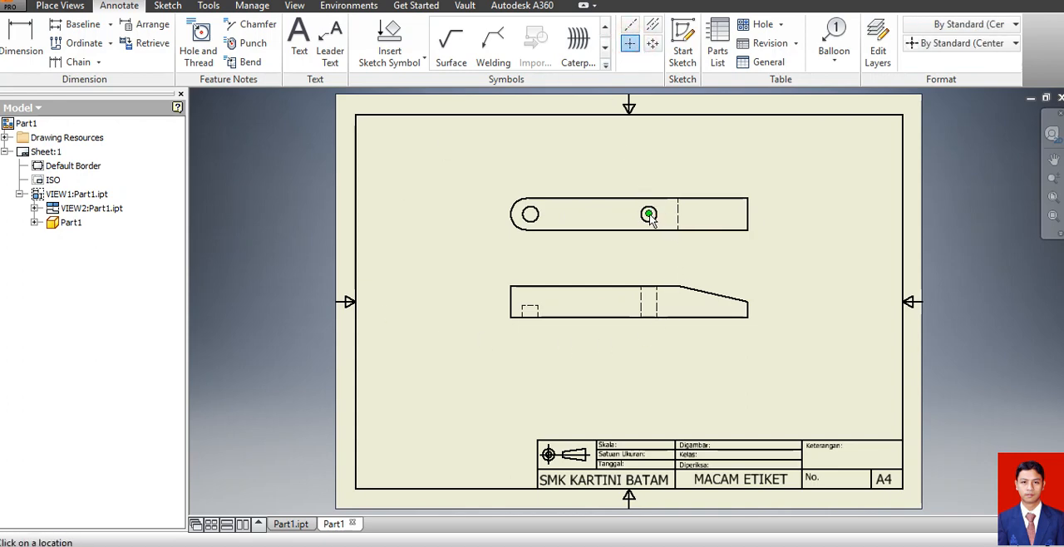
{"action": "left_click", "coordinate": [648, 214]}
{"action": "left_click", "coordinate": [530, 214]}
{"action": "key", "text": "Escape"}
Dimension the distances from the tapered end's edge to both hole centers below the top view, with the longer dimension outermost.
{"action": "key", "text": "d"}
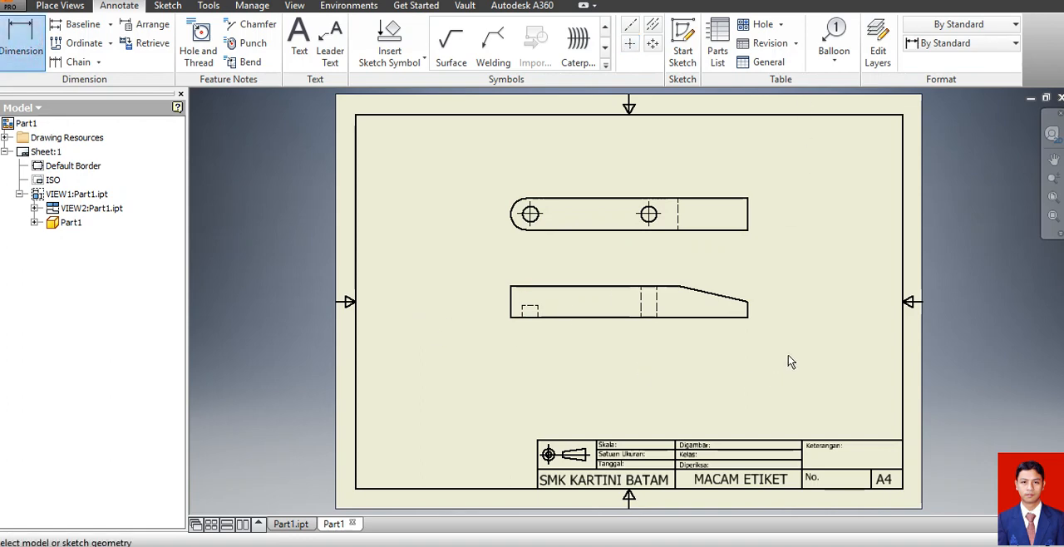
{"action": "left_click", "coordinate": [749, 225]}
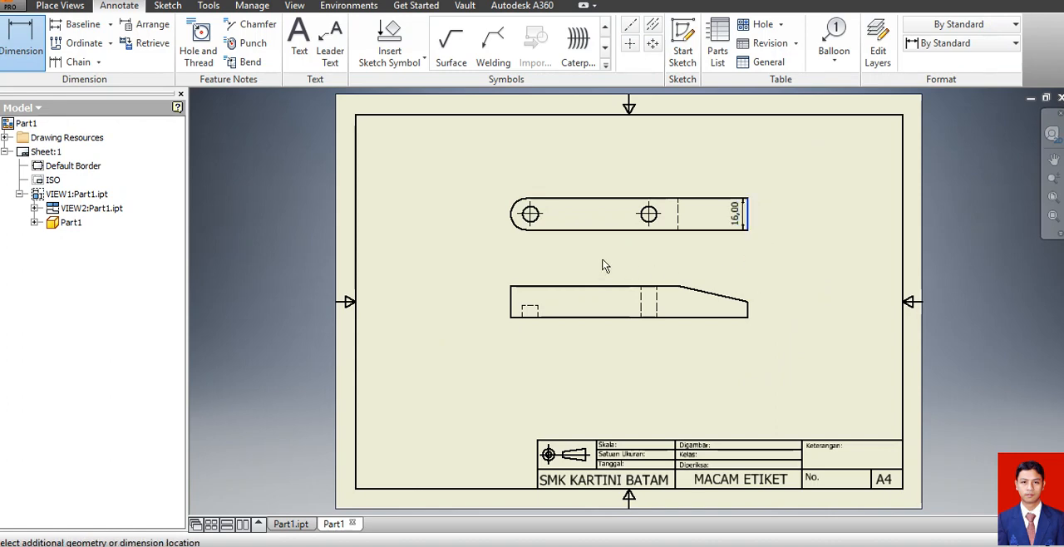
{"action": "left_click", "coordinate": [530, 213]}
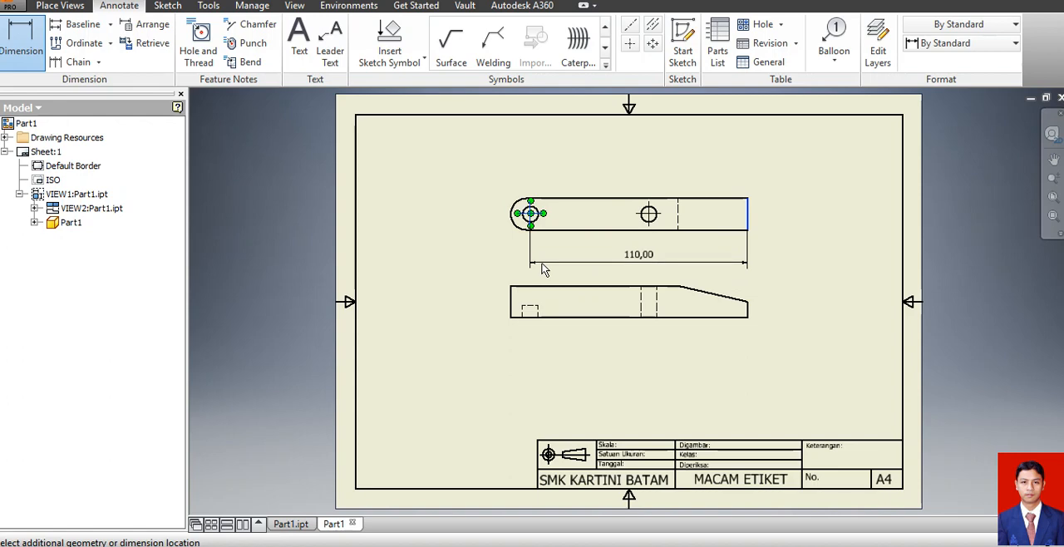
{"action": "left_click", "coordinate": [542, 268]}
{"action": "left_click", "coordinate": [747, 219]}
{"action": "left_click", "coordinate": [653, 227]}
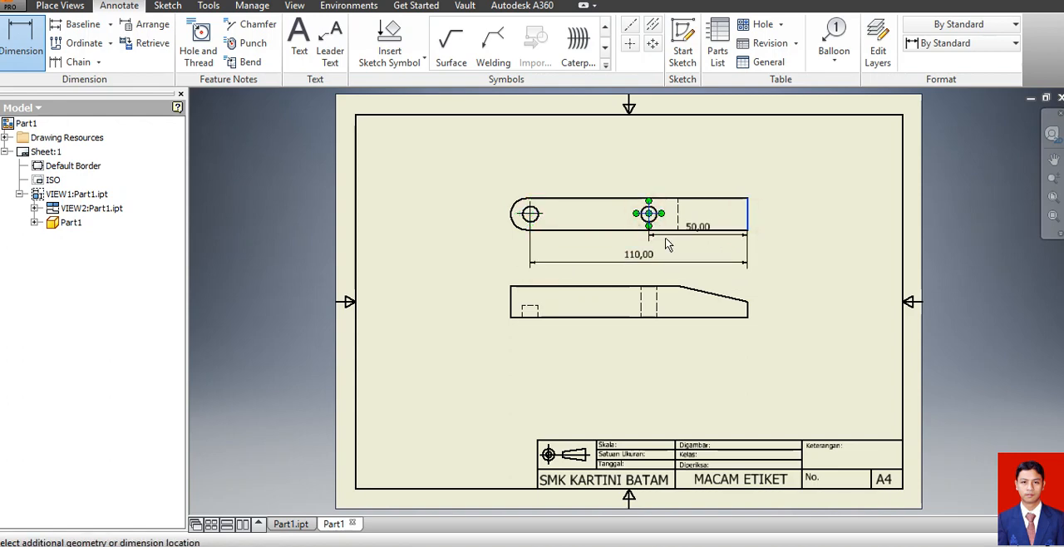
{"action": "left_click", "coordinate": [670, 249]}
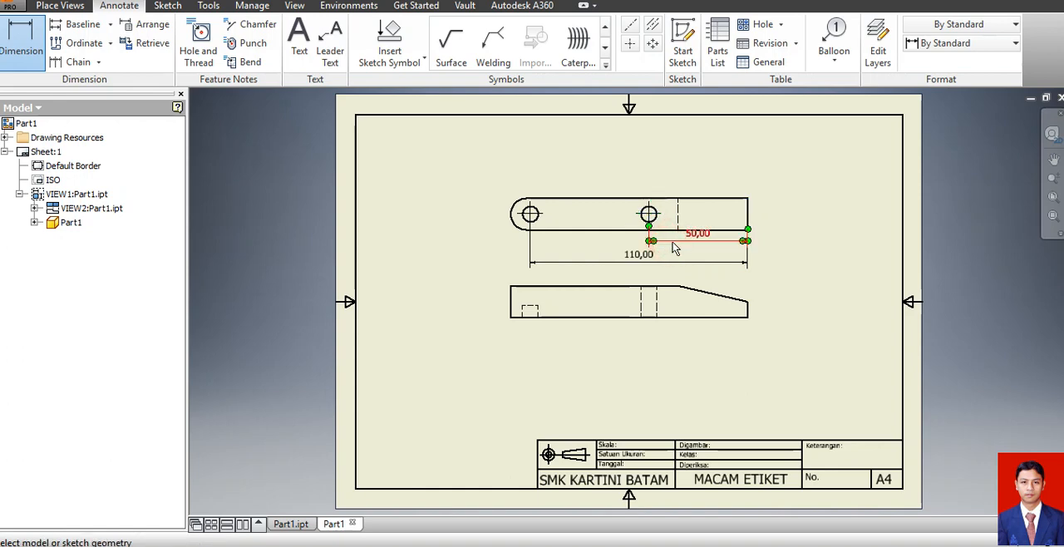
Shift the shorter hole dimension slightly down and move the front view farther below the top view.
{"action": "key", "text": "Escape"}
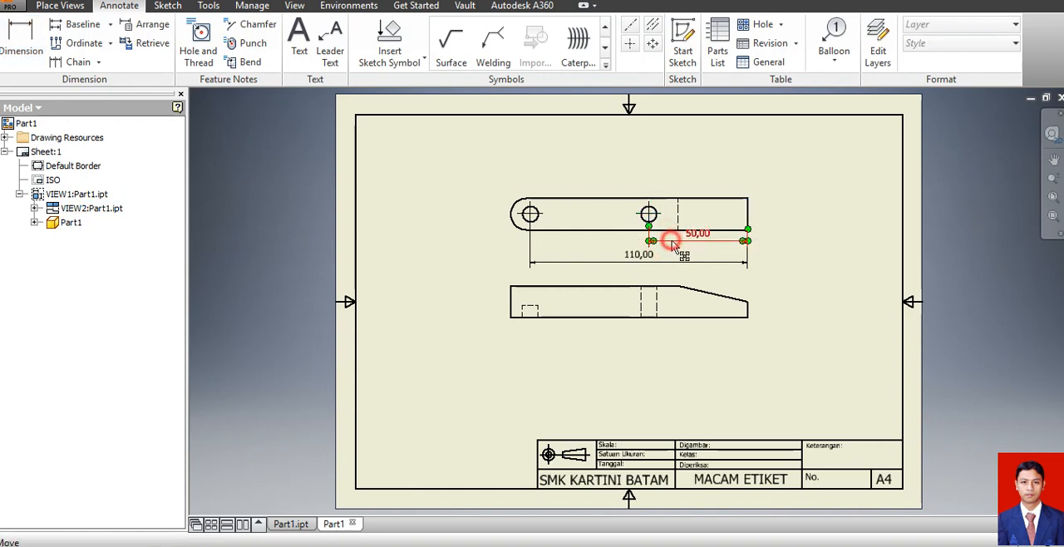
{"action": "left_click_drag", "start_coordinate": [672, 242], "coordinate": [672, 246]}
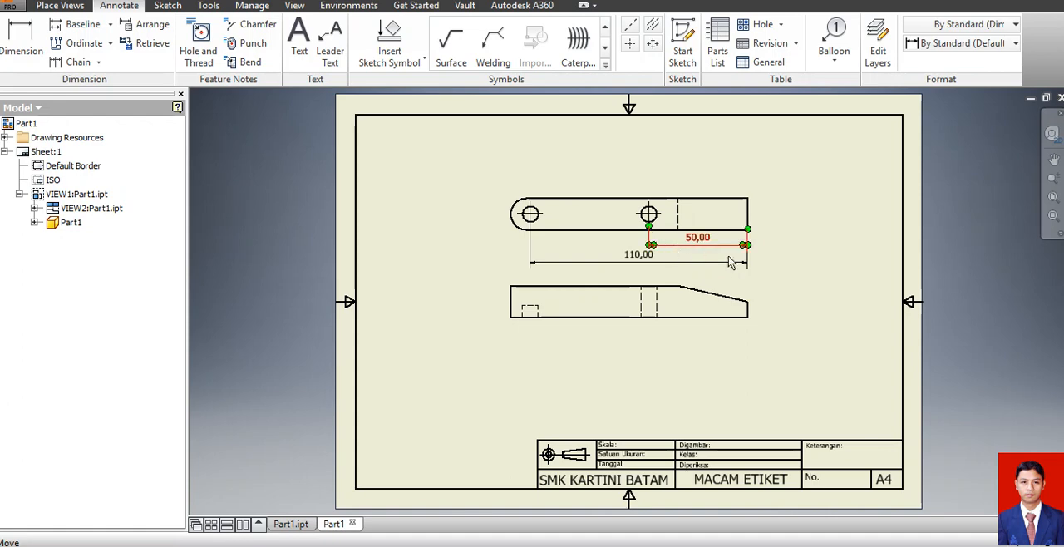
{"action": "left_click", "coordinate": [782, 265]}
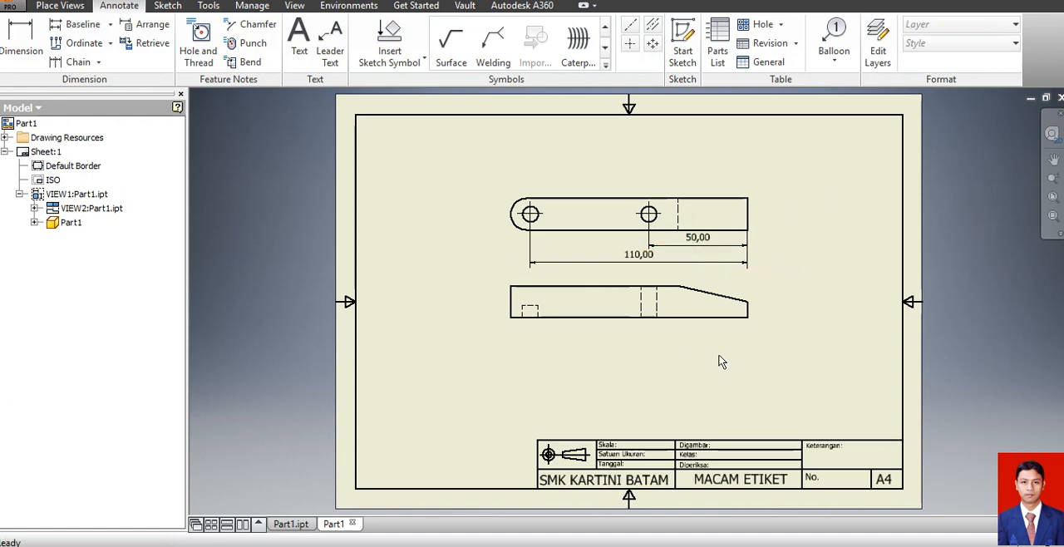
{"action": "left_click_drag", "start_coordinate": [694, 332], "coordinate": [696, 369]}
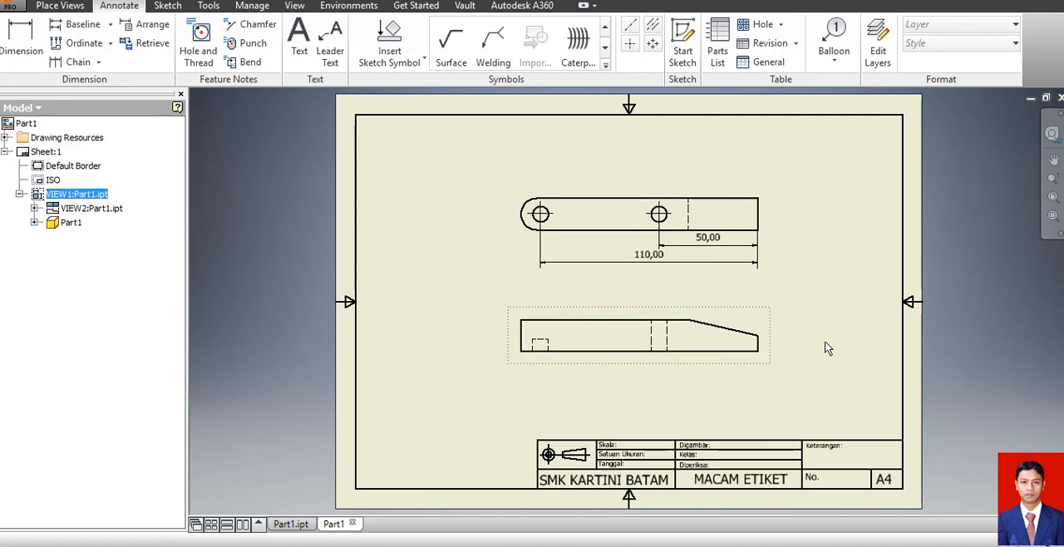
{"action": "left_click", "coordinate": [857, 331]}
Dimension the tapered end's height beside that end of the front view and the full thickness beside the opposite end.
{"action": "left_click", "coordinate": [23, 33]}
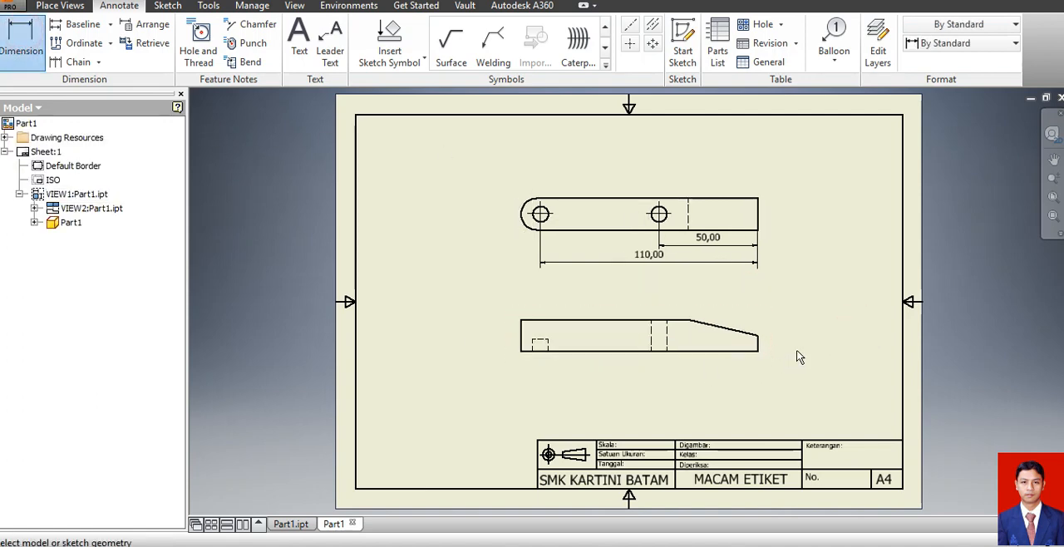
{"action": "left_click", "coordinate": [756, 336]}
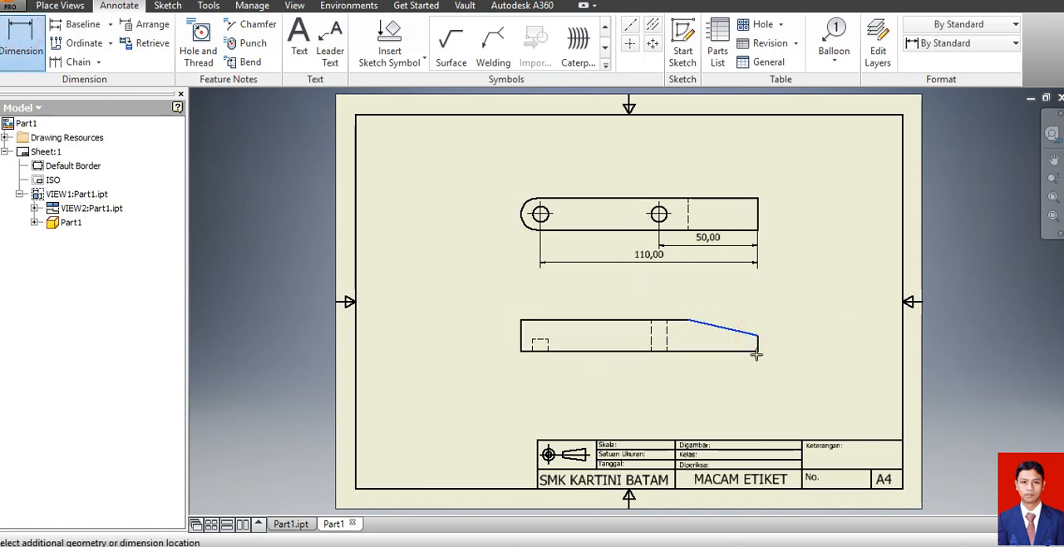
{"action": "left_click", "coordinate": [758, 350]}
{"action": "left_click", "coordinate": [793, 350]}
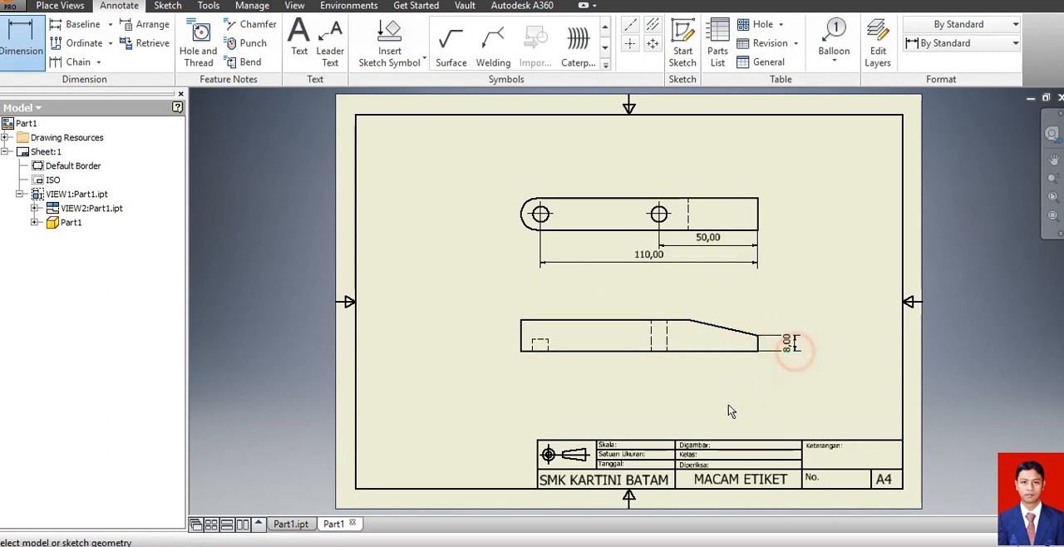
{"action": "left_click", "coordinate": [564, 321]}
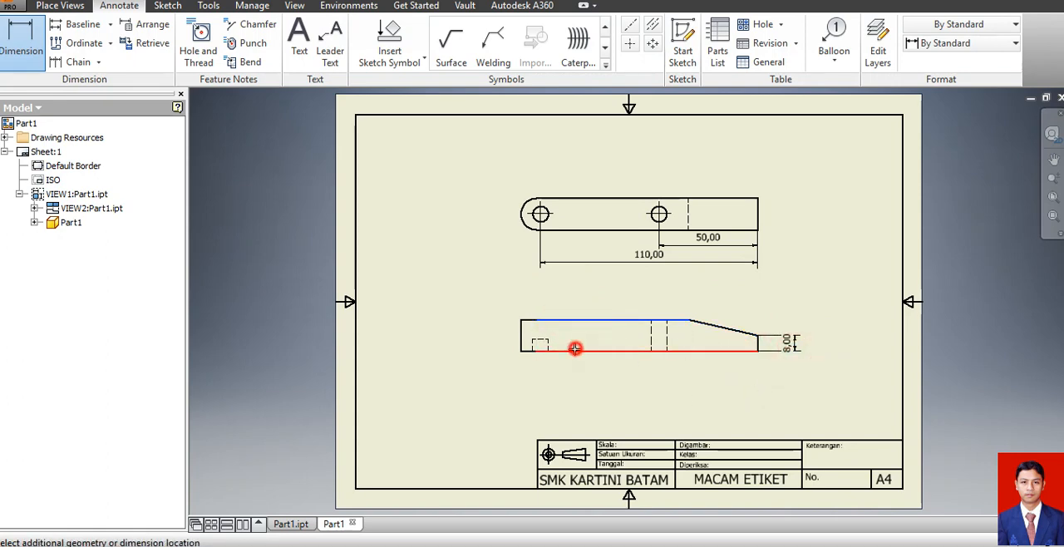
{"action": "left_click", "coordinate": [574, 350]}
{"action": "left_click", "coordinate": [480, 349]}
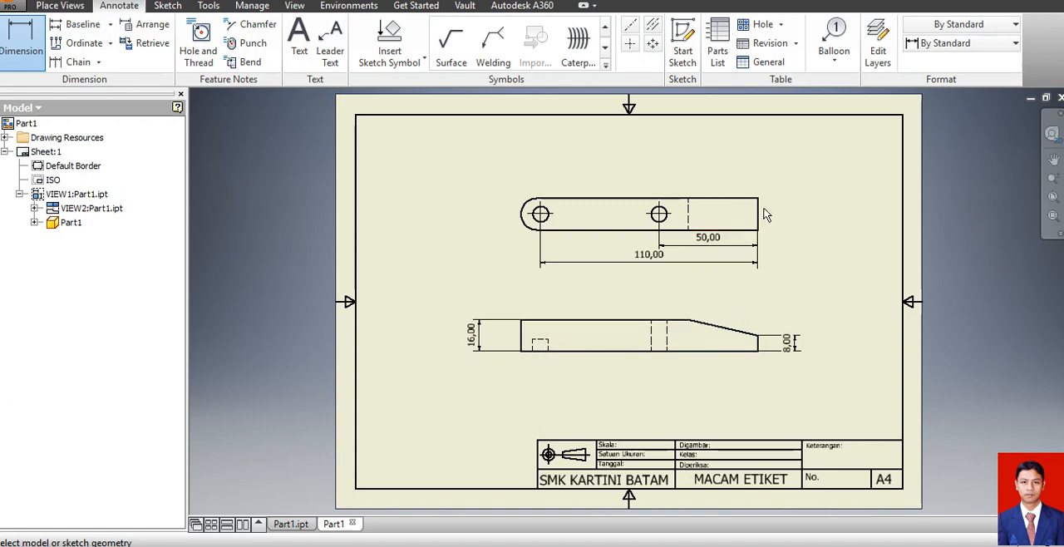
Dimension the part's width beside the tapered end of the top view and its overall length below the front view.
{"action": "left_click", "coordinate": [749, 230]}
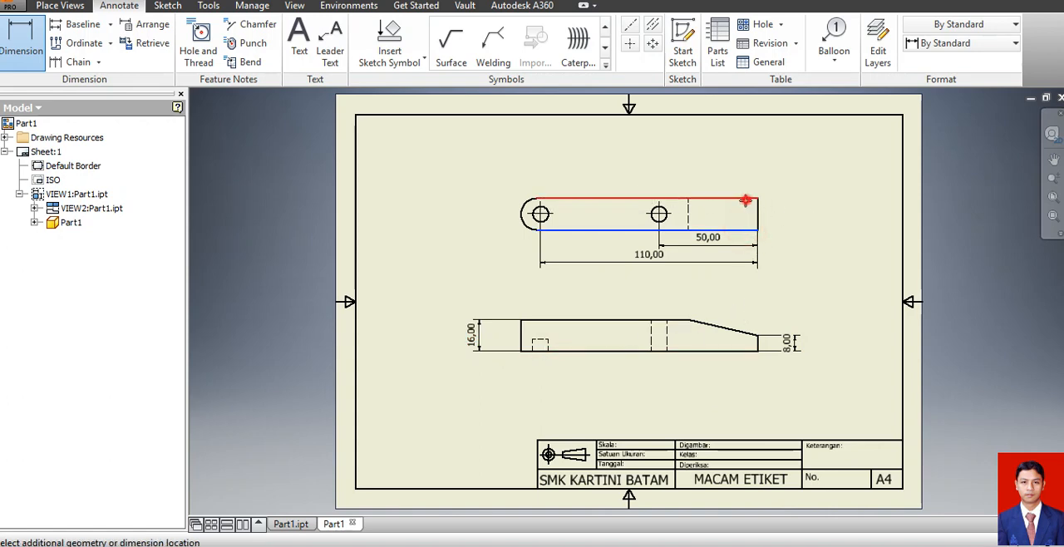
{"action": "left_click", "coordinate": [748, 198]}
{"action": "left_click", "coordinate": [798, 214]}
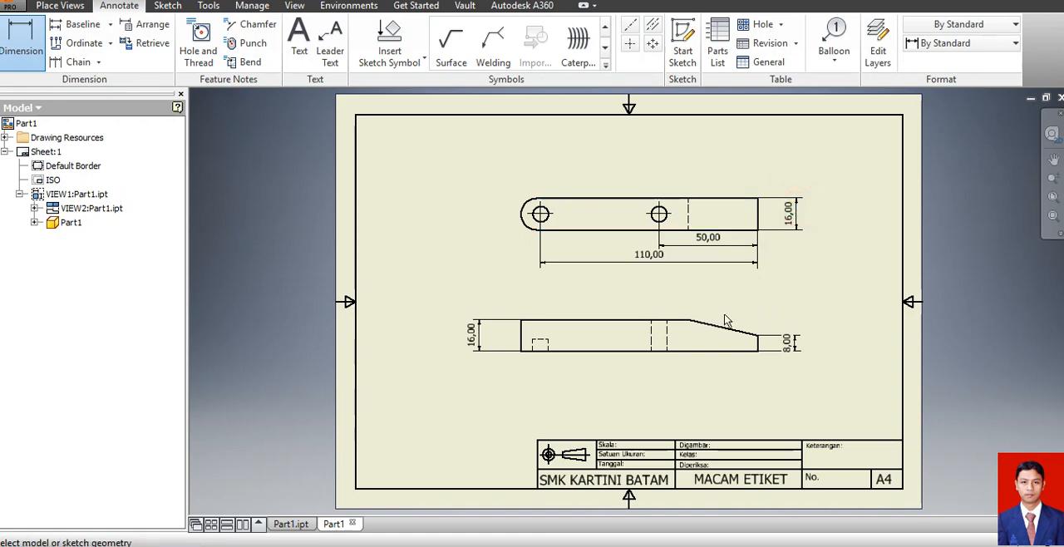
{"action": "left_click", "coordinate": [757, 342]}
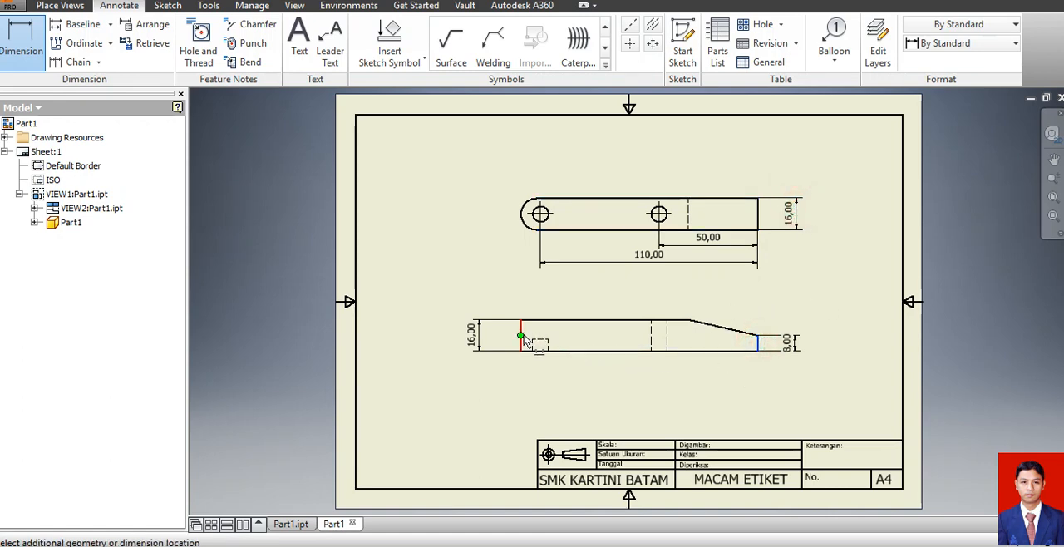
{"action": "left_click", "coordinate": [522, 337]}
{"action": "left_click", "coordinate": [554, 387]}
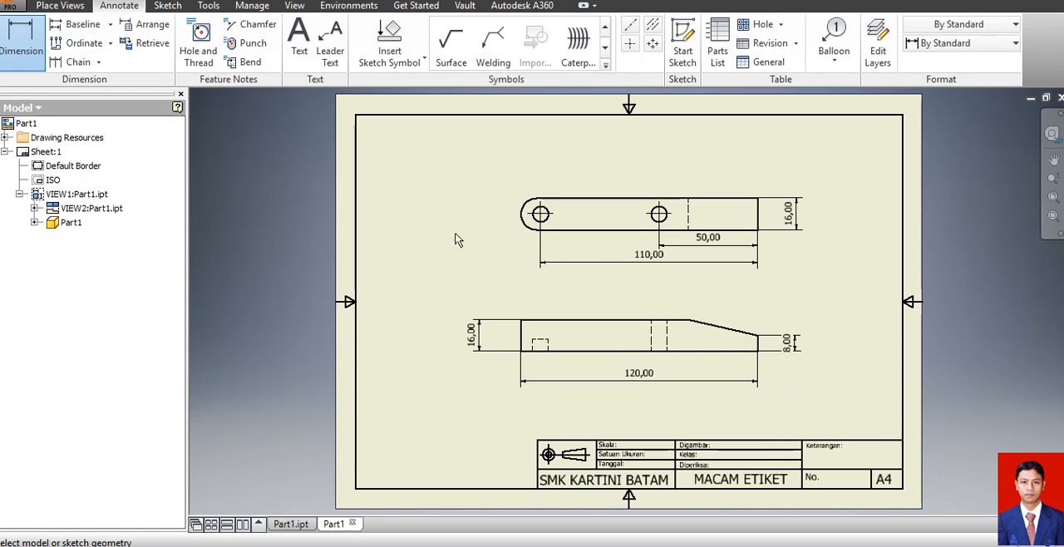
Dimension the diameters of both holes in the top view, placing the values above the outline.
{"action": "left_click", "coordinate": [206, 68]}
{"action": "left_click", "coordinate": [541, 214]}
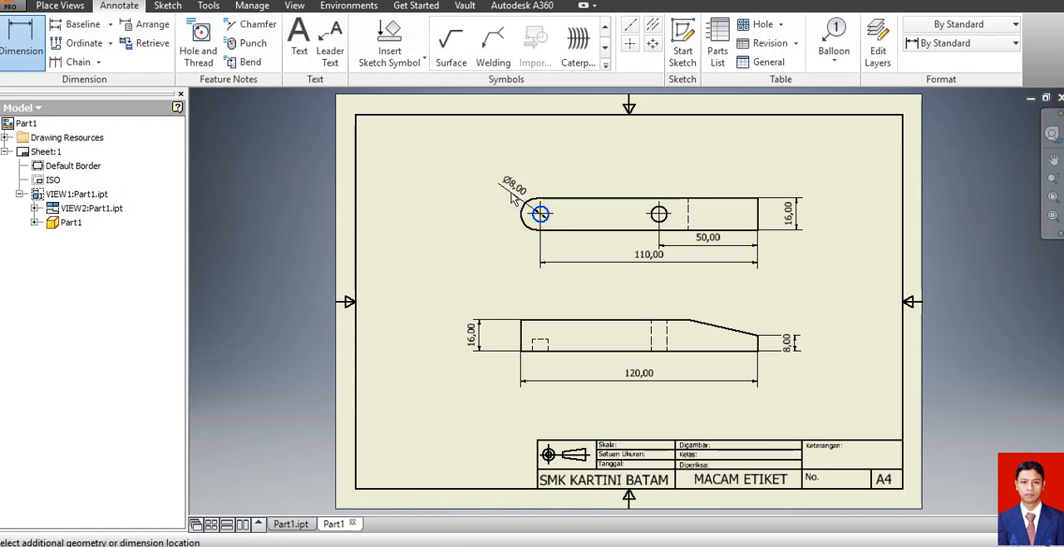
{"action": "left_click", "coordinate": [513, 197]}
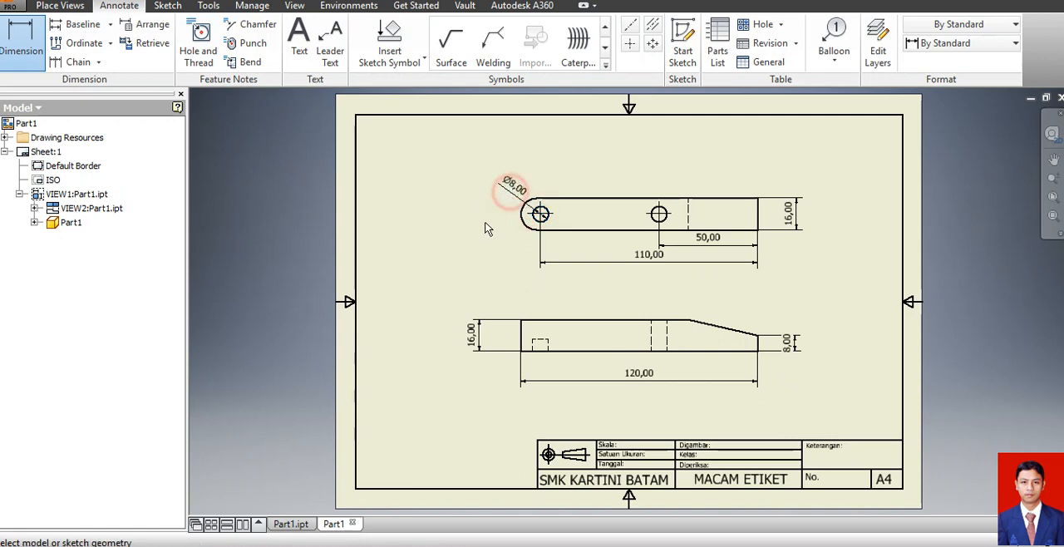
{"action": "left_click", "coordinate": [658, 215]}
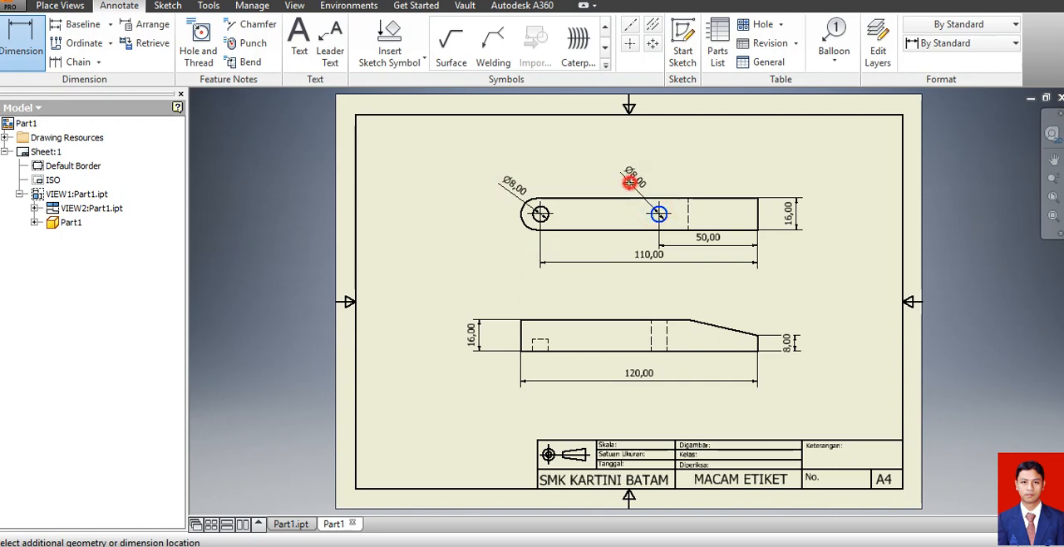
{"action": "left_click", "coordinate": [631, 187]}
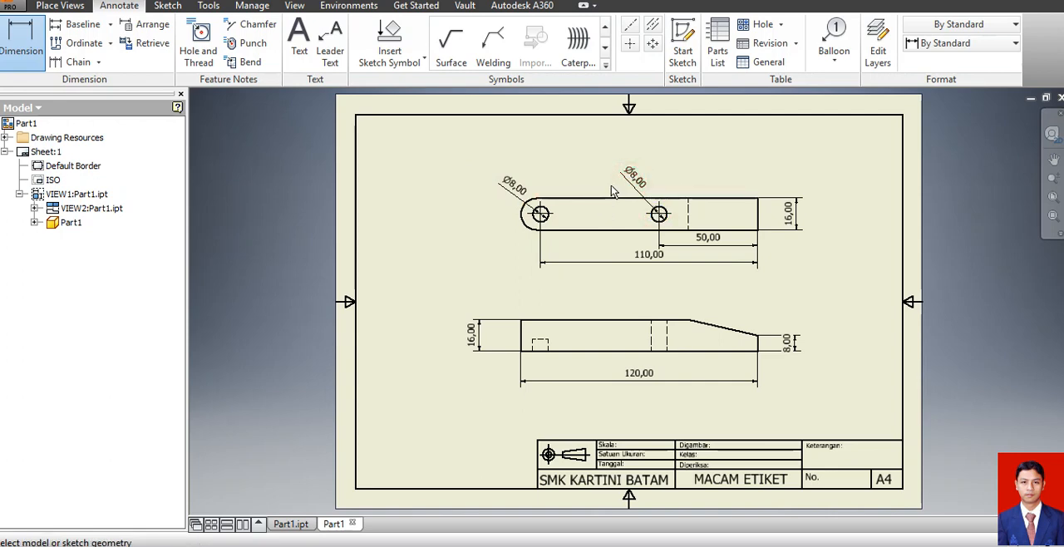
{"action": "key", "text": "Escape"}
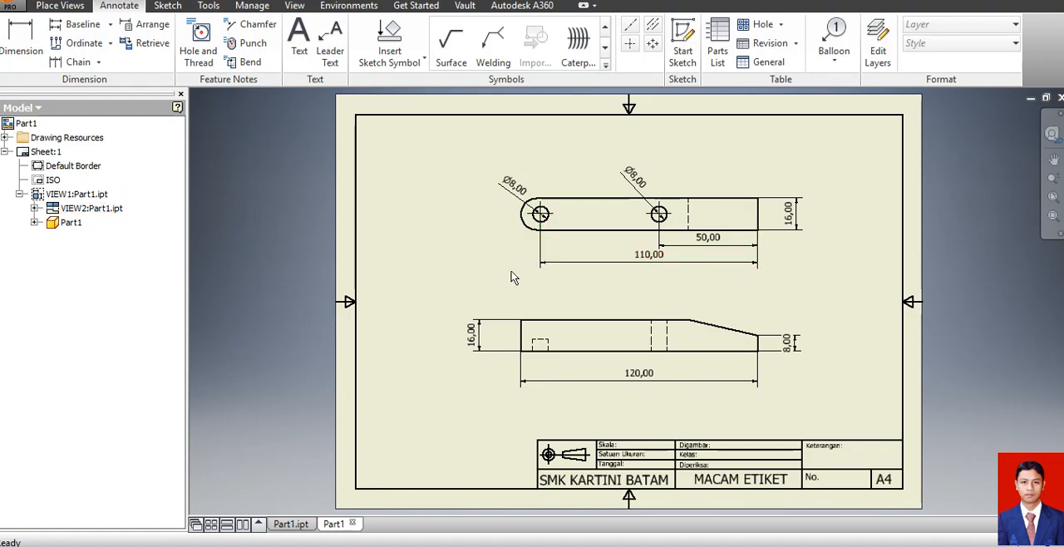
Check the hole sizes in the Word reference drawing and open the part model from the drawing's top view.
{"action": "left_click", "coordinate": [464, 546]}
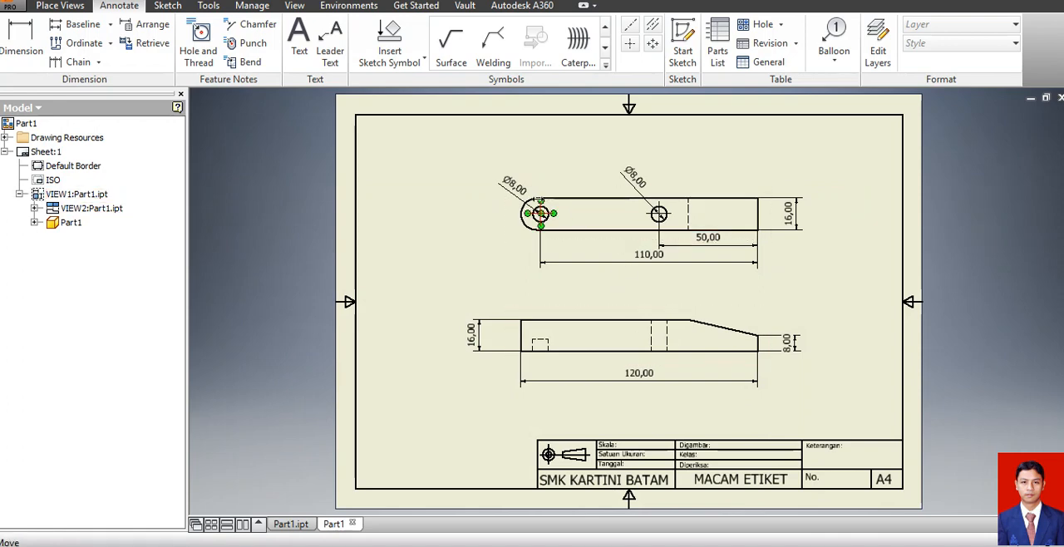
{"action": "left_click_drag", "start_coordinate": [540, 213], "coordinate": [527, 200]}
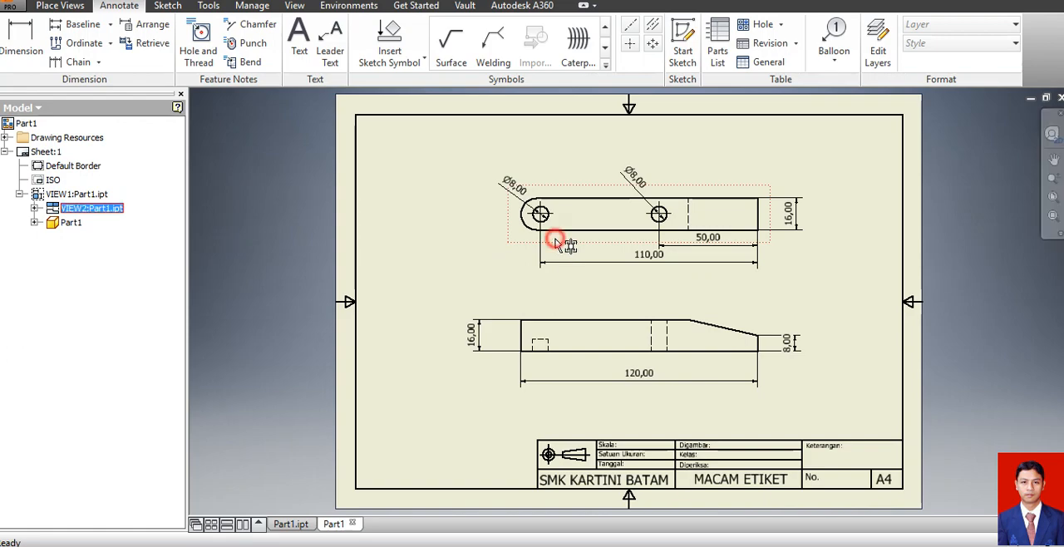
{"action": "double_click", "coordinate": [557, 238]}
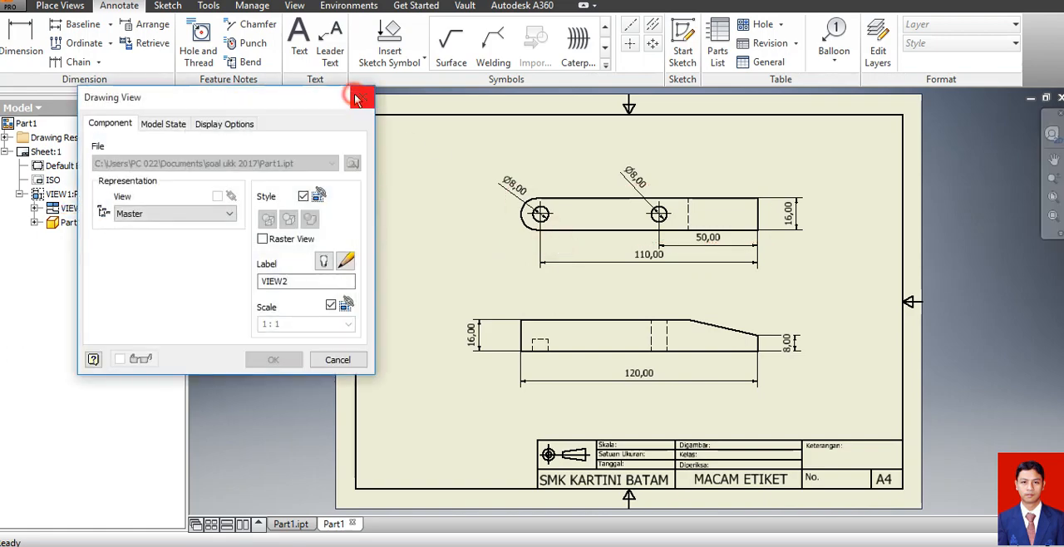
{"action": "left_click", "coordinate": [361, 98]}
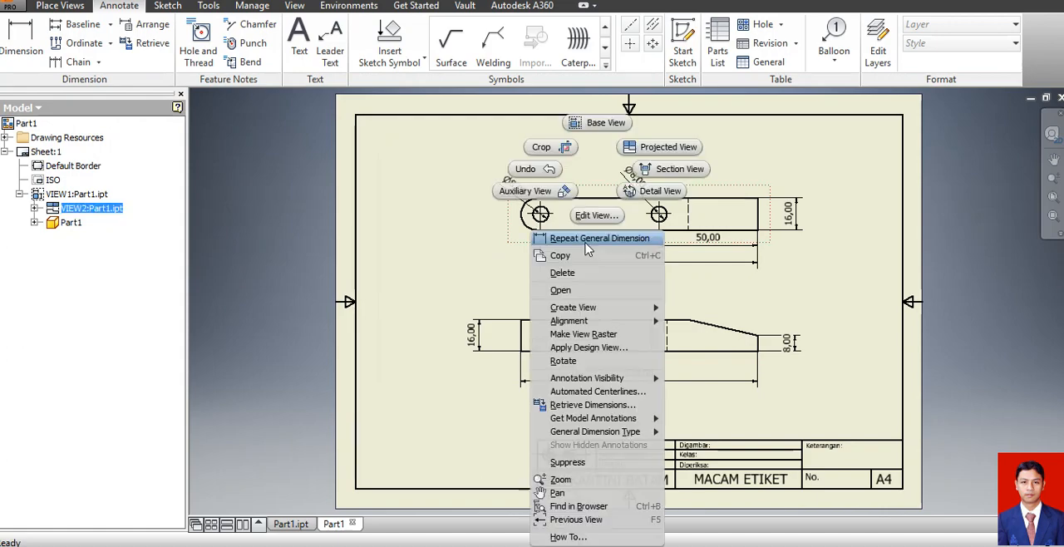
{"action": "right_click", "coordinate": [599, 242]}
{"action": "left_click", "coordinate": [573, 291]}
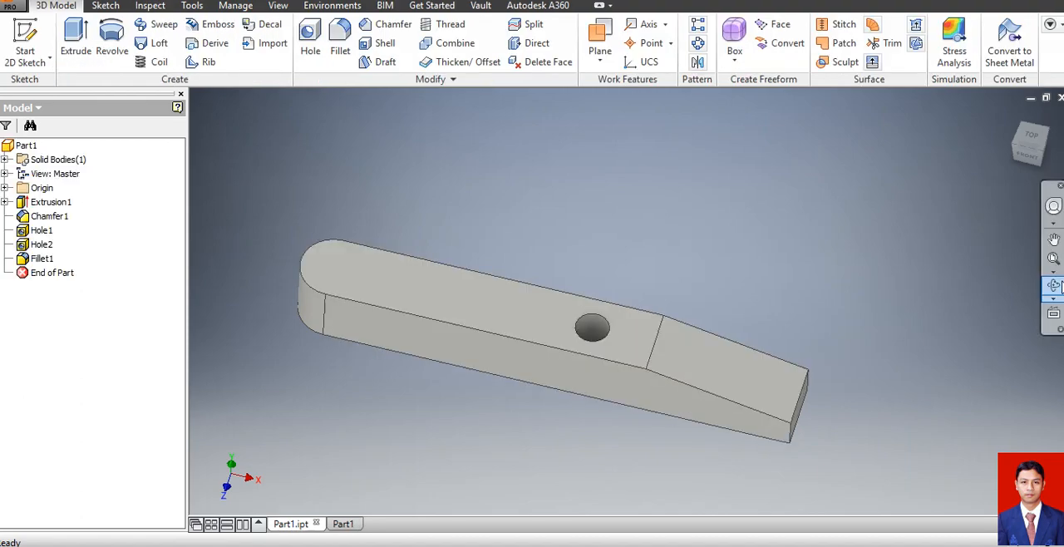
Edit the blind hole Hole2 near the rounded end and set its diameter to 6 mm.
{"action": "left_click", "coordinate": [1053, 285]}
{"action": "left_click_drag", "start_coordinate": [617, 341], "coordinate": [608, 232]}
{"action": "key", "text": "Escape"}
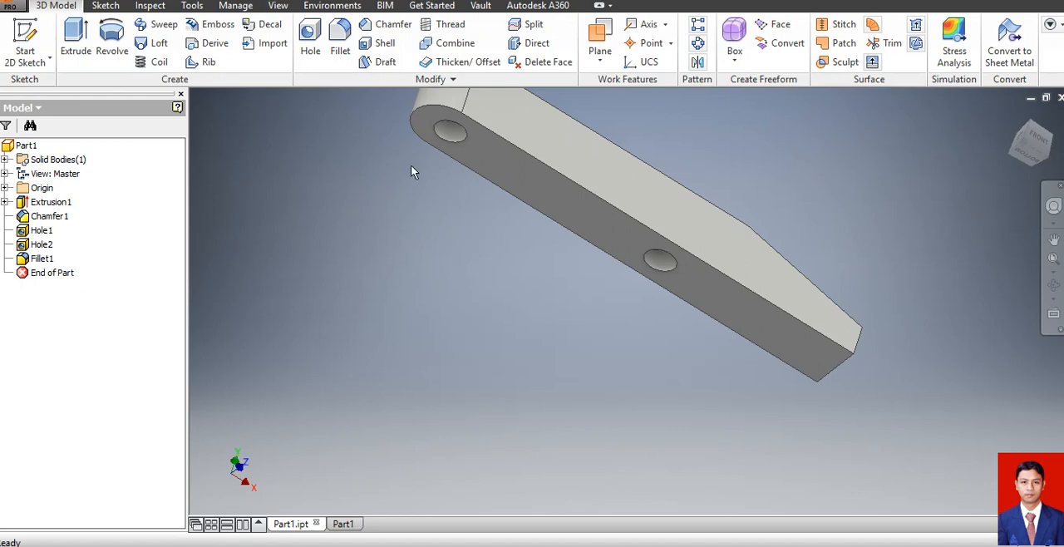
{"action": "left_click", "coordinate": [40, 245]}
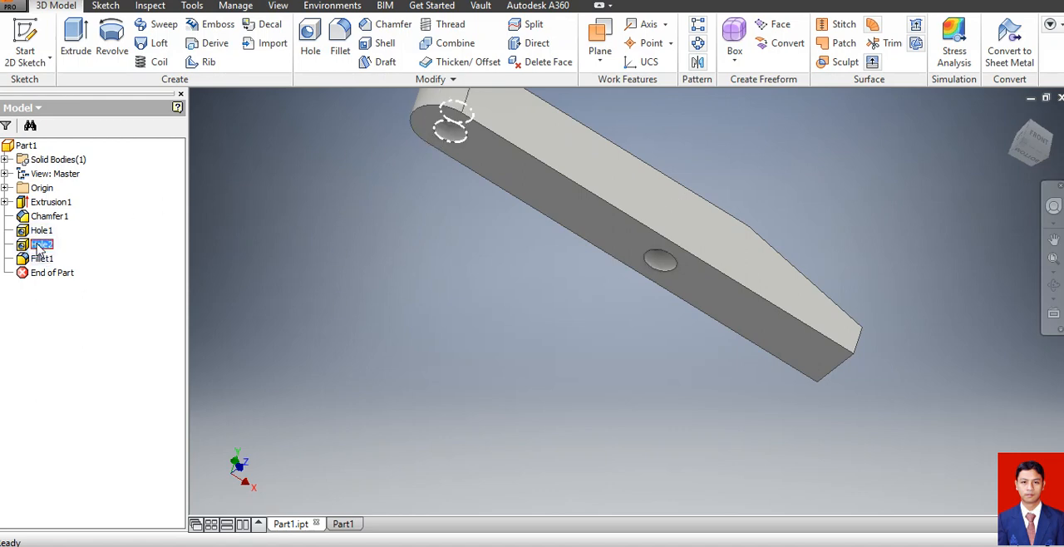
{"action": "right_click", "coordinate": [40, 247]}
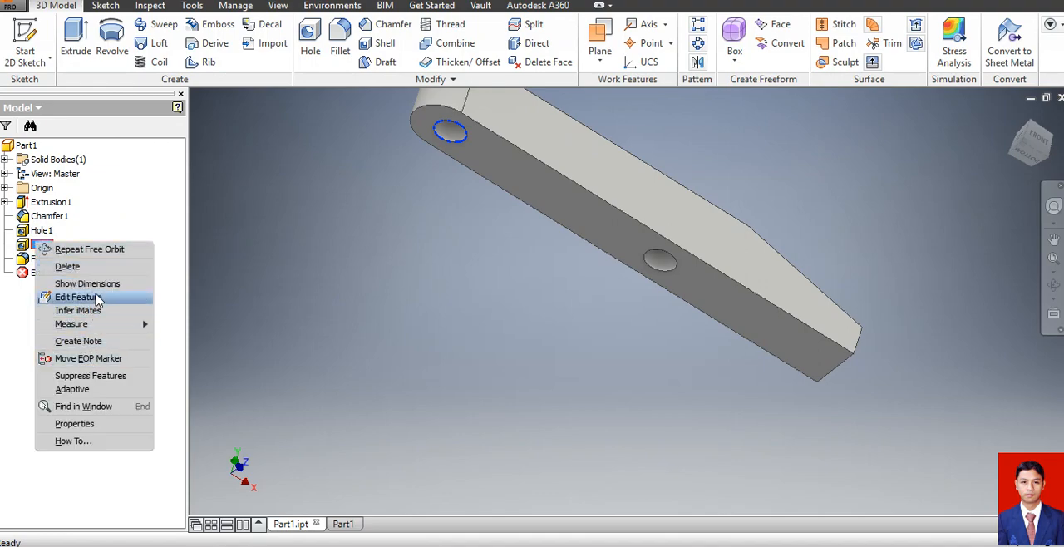
{"action": "left_click", "coordinate": [93, 297]}
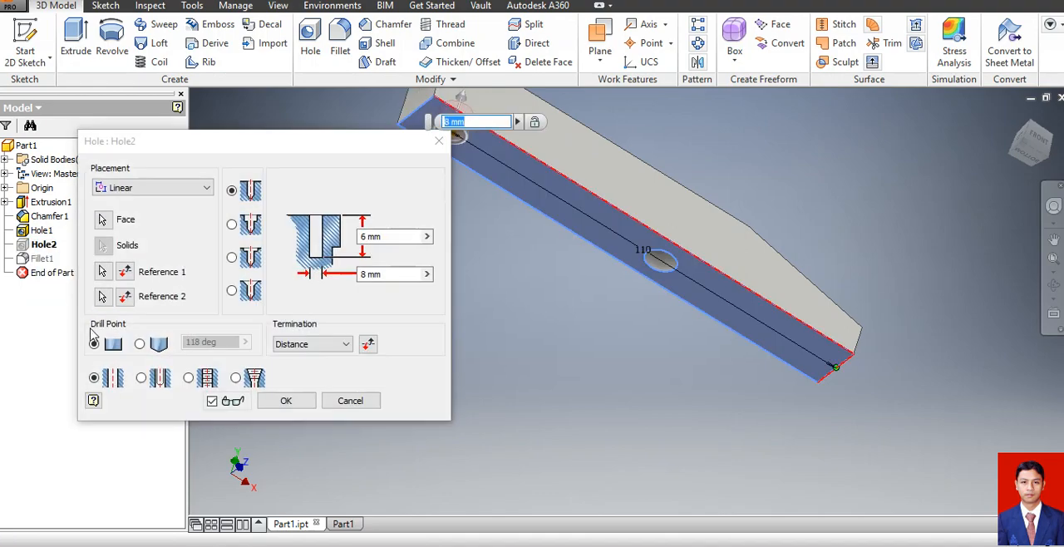
{"action": "left_click", "coordinate": [391, 274]}
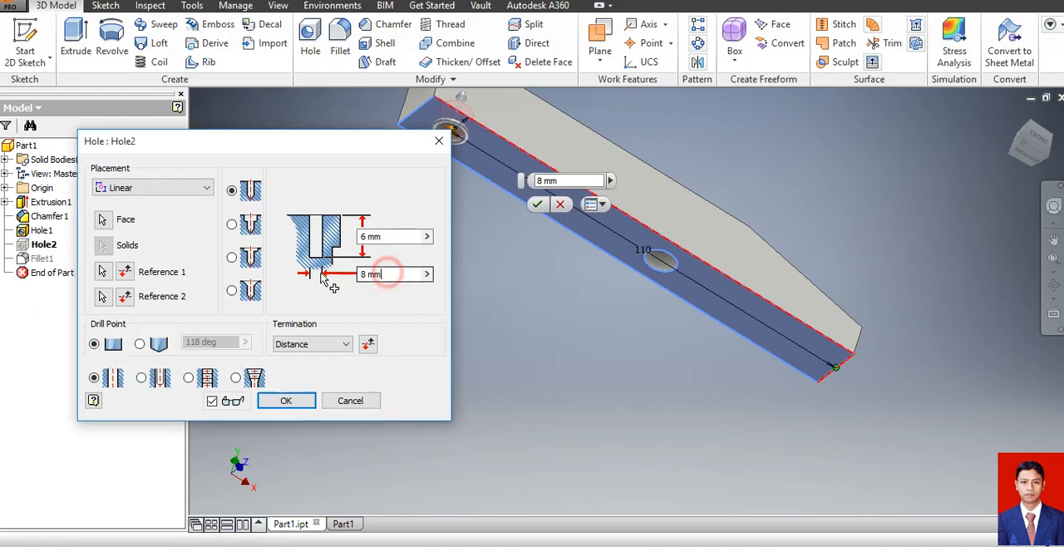
{"action": "type", "text": "6"}
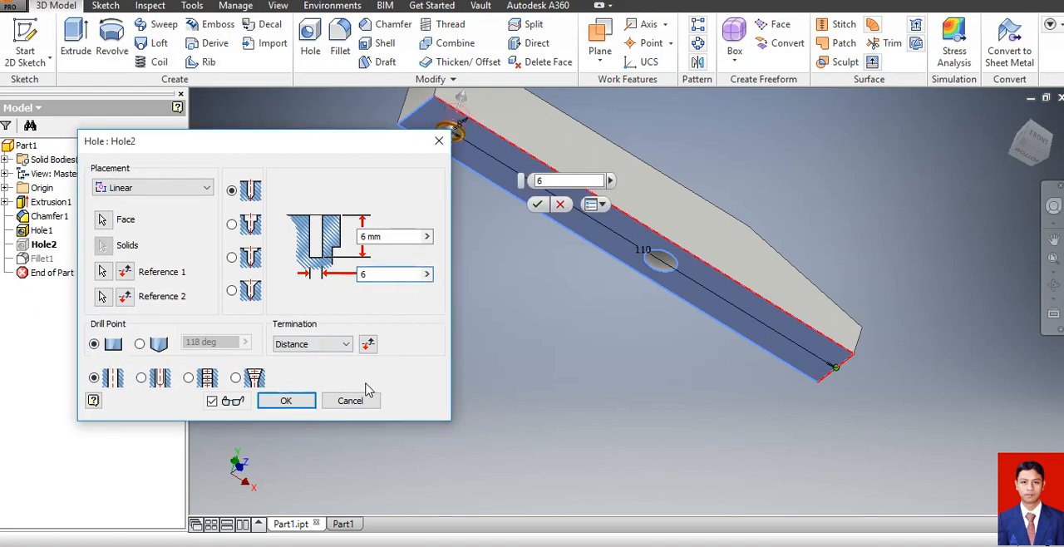
{"action": "left_click", "coordinate": [285, 400]}
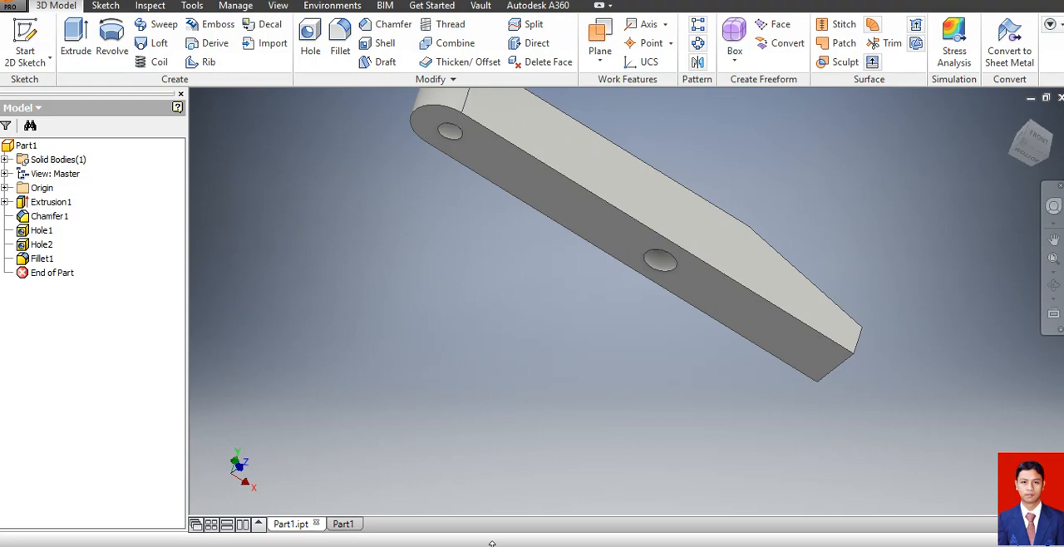
Save the part and return to the Part1 drawing.
{"action": "left_click", "coordinate": [12, 7]}
{"action": "left_click", "coordinate": [44, 122]}
{"action": "left_click", "coordinate": [341, 523]}
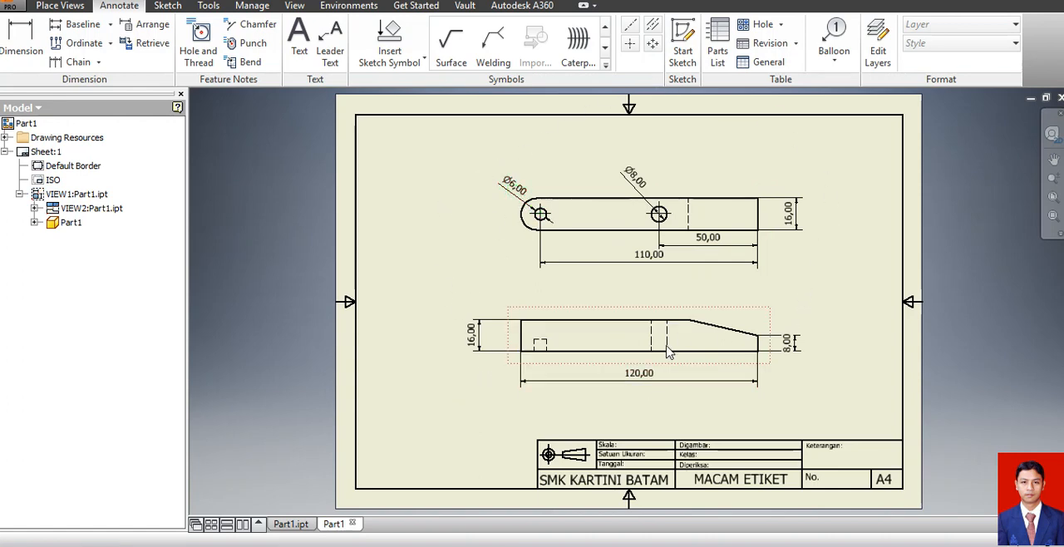
Dimension the horizontal length of the taper above the front view.
{"action": "left_click", "coordinate": [758, 345]}
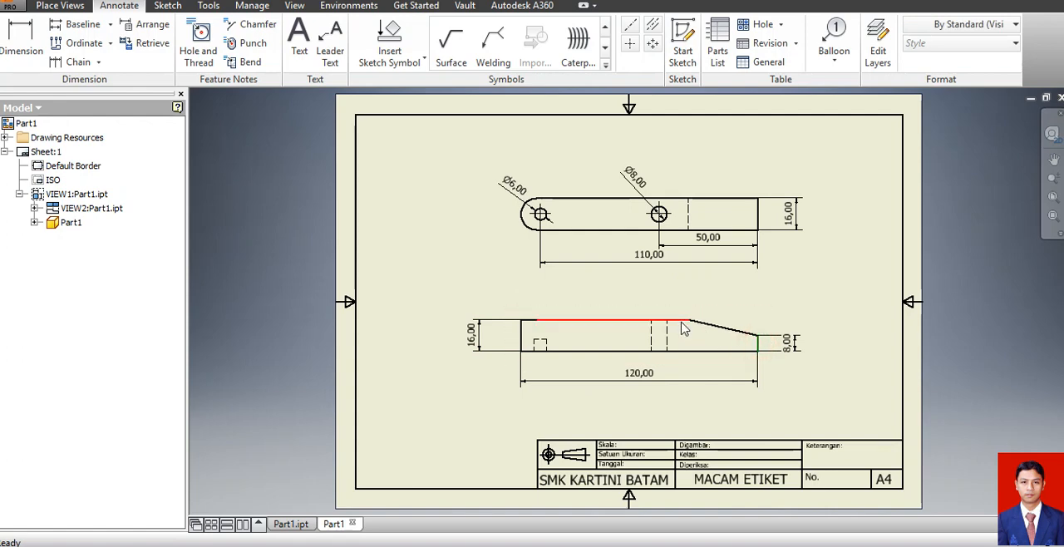
{"action": "left_click", "coordinate": [690, 317]}
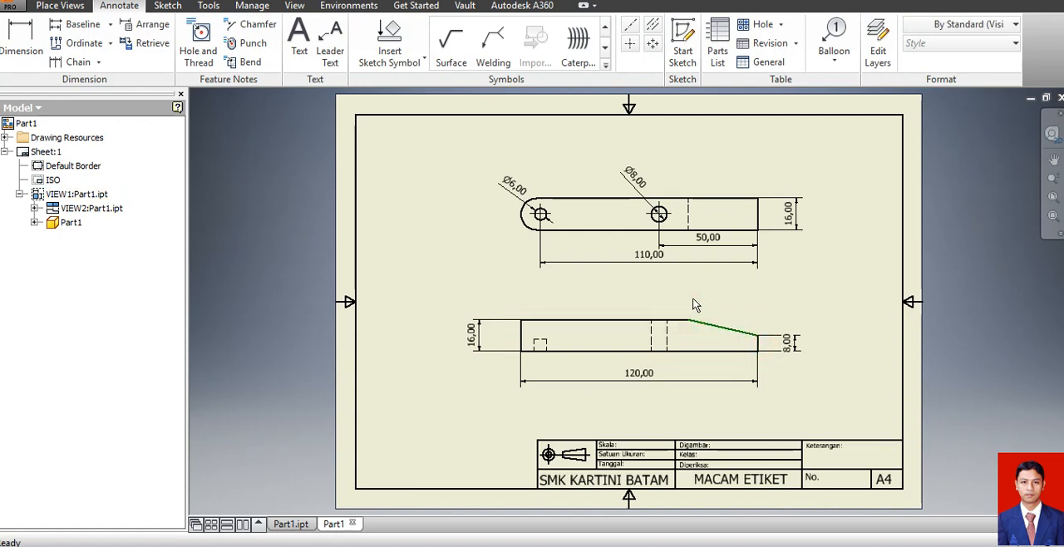
{"action": "left_click", "coordinate": [21, 38]}
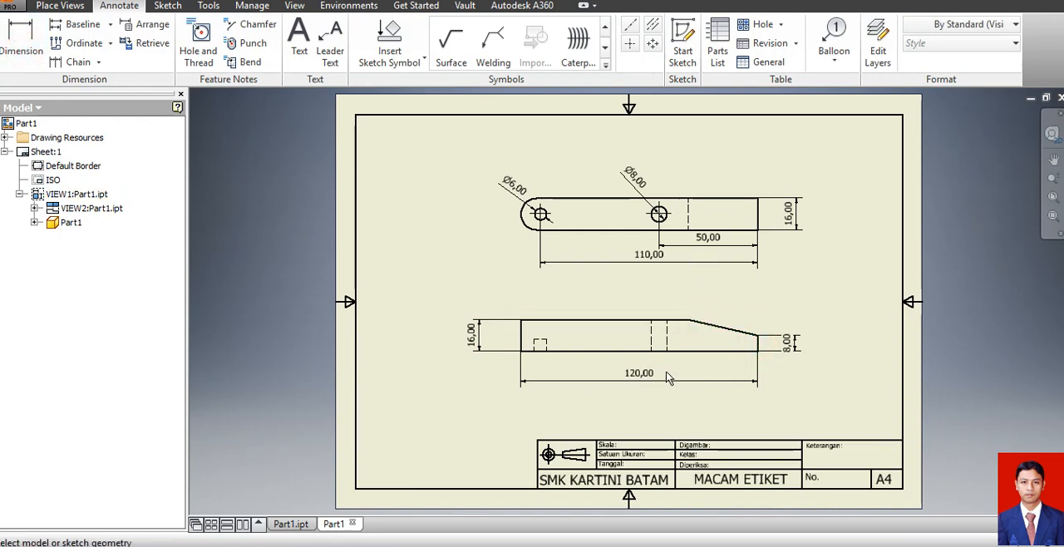
{"action": "left_click", "coordinate": [689, 318]}
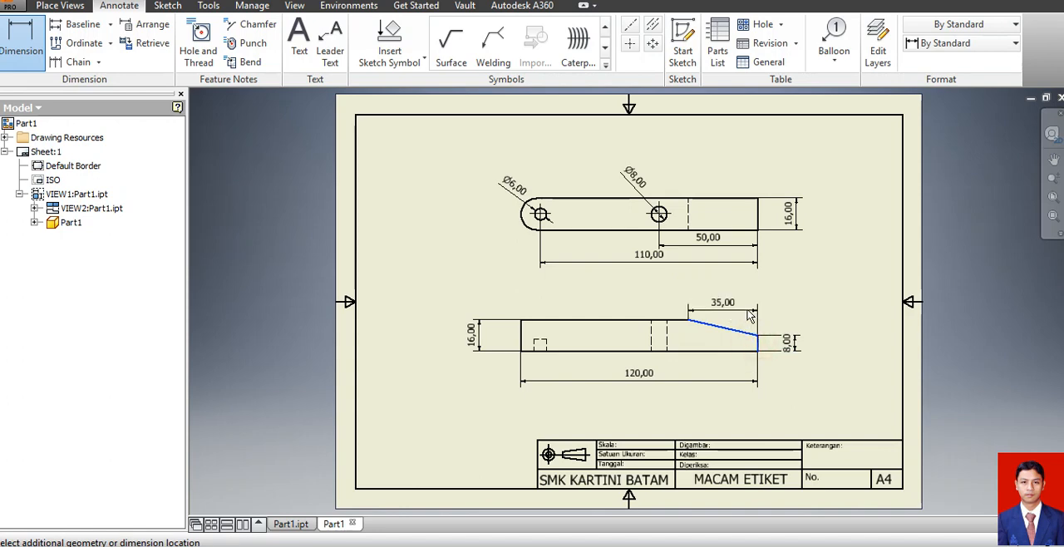
{"action": "left_click", "coordinate": [747, 299]}
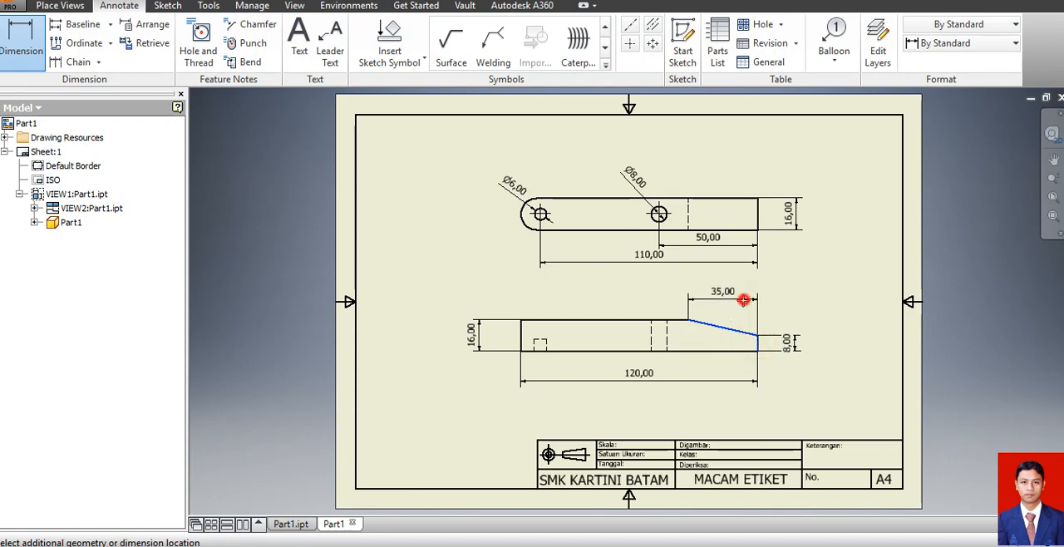
{"action": "left_click", "coordinate": [810, 396]}
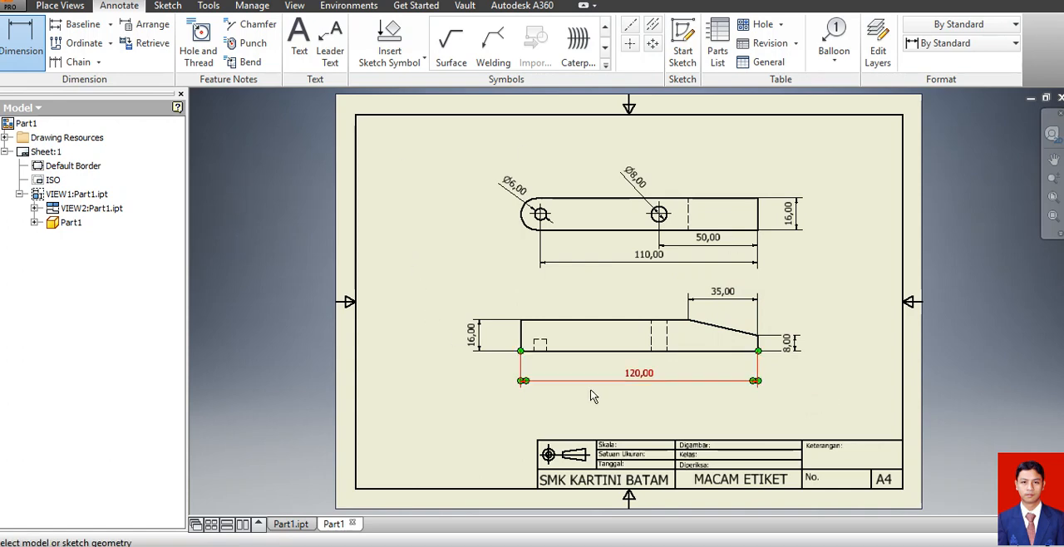
Move the blind hole's diameter dimension farther out from the rounded end of the top view.
{"action": "left_click", "coordinate": [517, 182]}
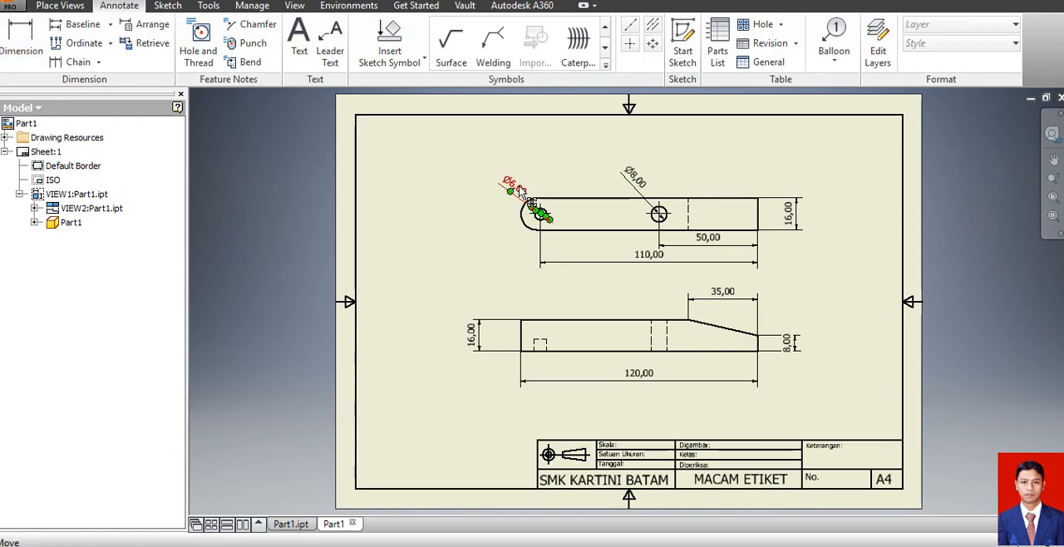
{"action": "left_click_drag", "start_coordinate": [516, 186], "coordinate": [498, 177]}
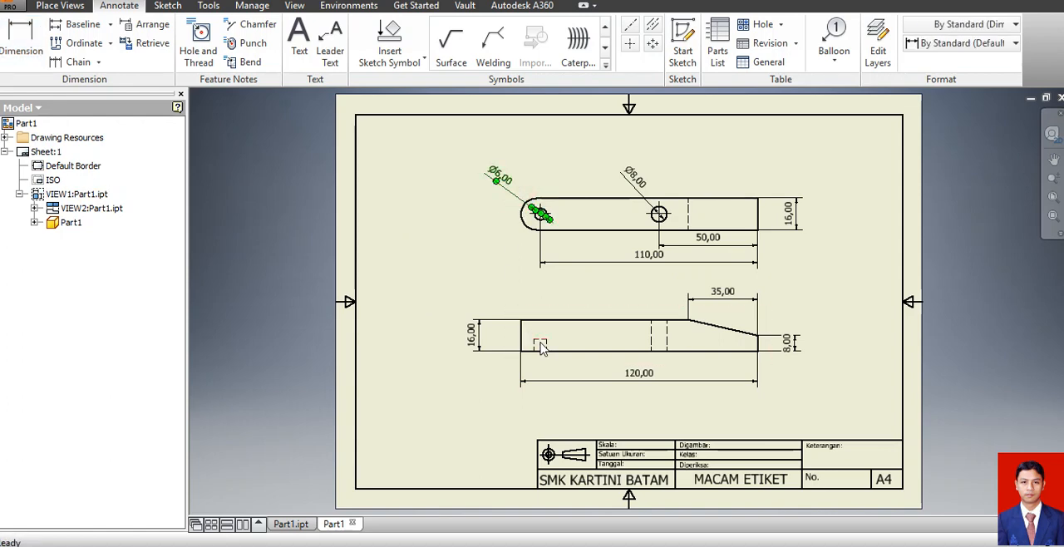
Dimension the depth of the blind hole beside the rounded end of the front view.
{"action": "left_click", "coordinate": [18, 40]}
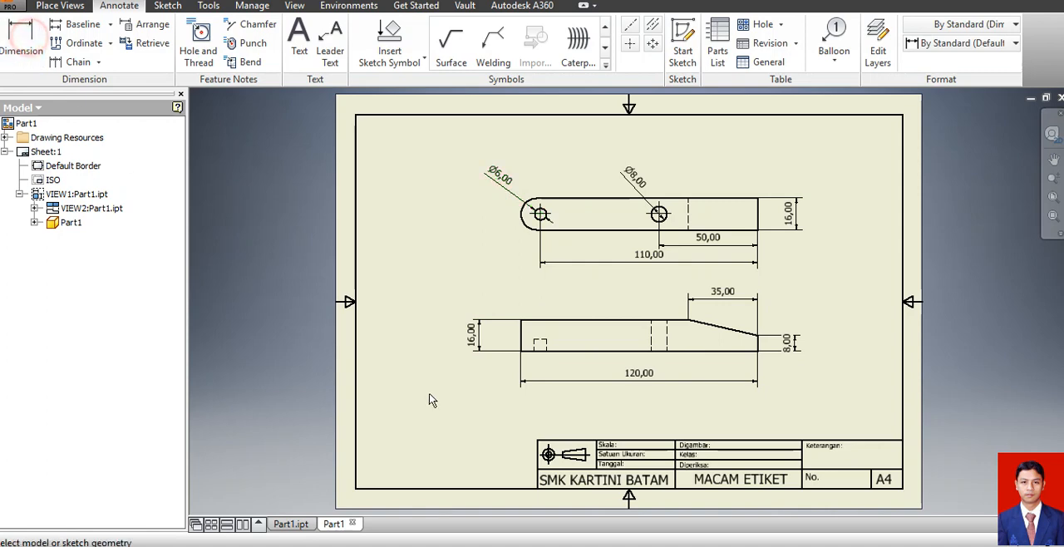
{"action": "left_click", "coordinate": [542, 351]}
{"action": "left_click", "coordinate": [541, 343]}
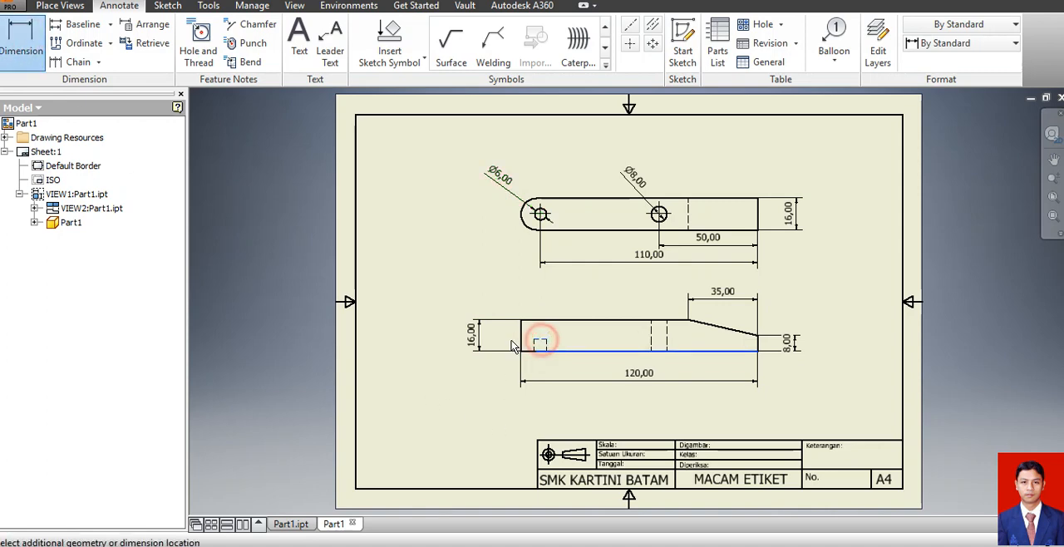
{"action": "left_click", "coordinate": [502, 334]}
{"action": "left_click", "coordinate": [504, 393]}
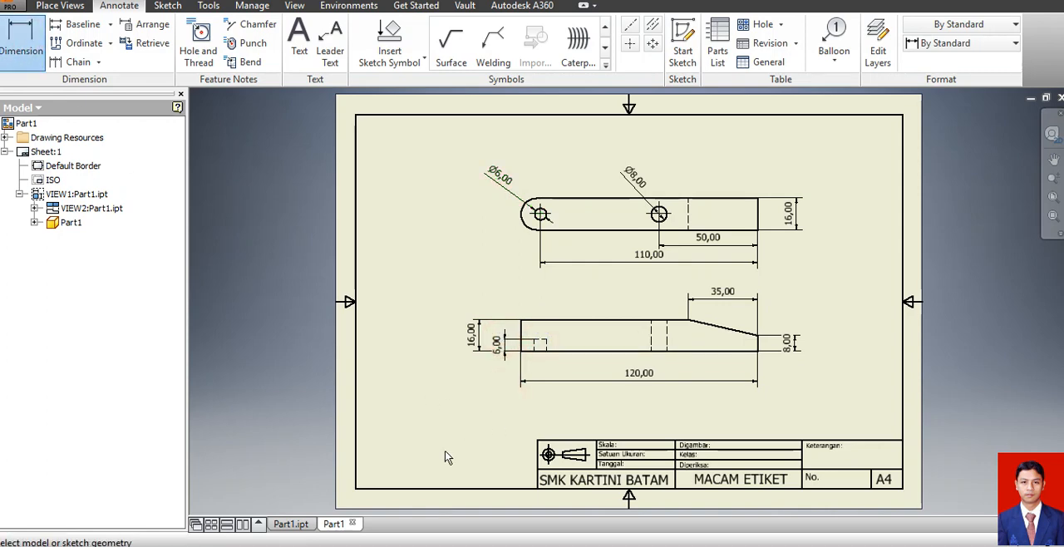
Save the drawing as Part1 in Inventor Drawing (*.idw) format in the soal ukk 2017 folder.
{"action": "left_click", "coordinate": [537, 214]}
{"action": "left_click", "coordinate": [10, 8]}
{"action": "left_click", "coordinate": [37, 115]}
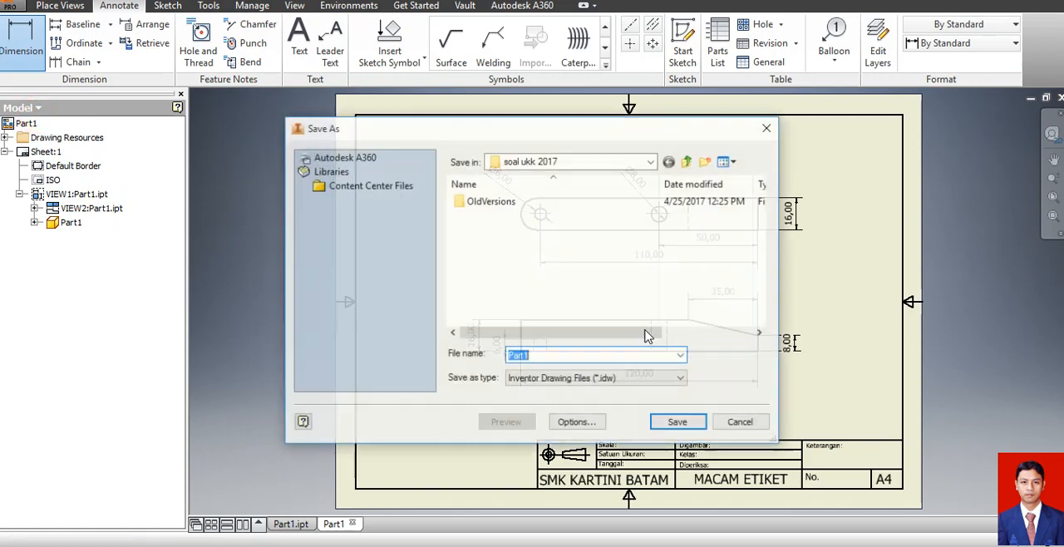
{"action": "left_click", "coordinate": [672, 426]}
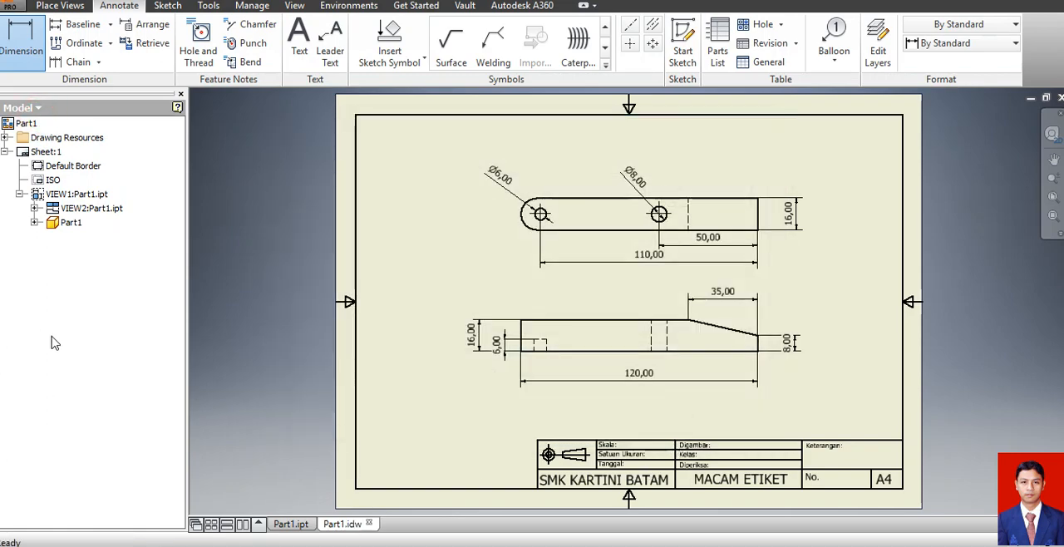
{"action": "key", "text": "Escape"}
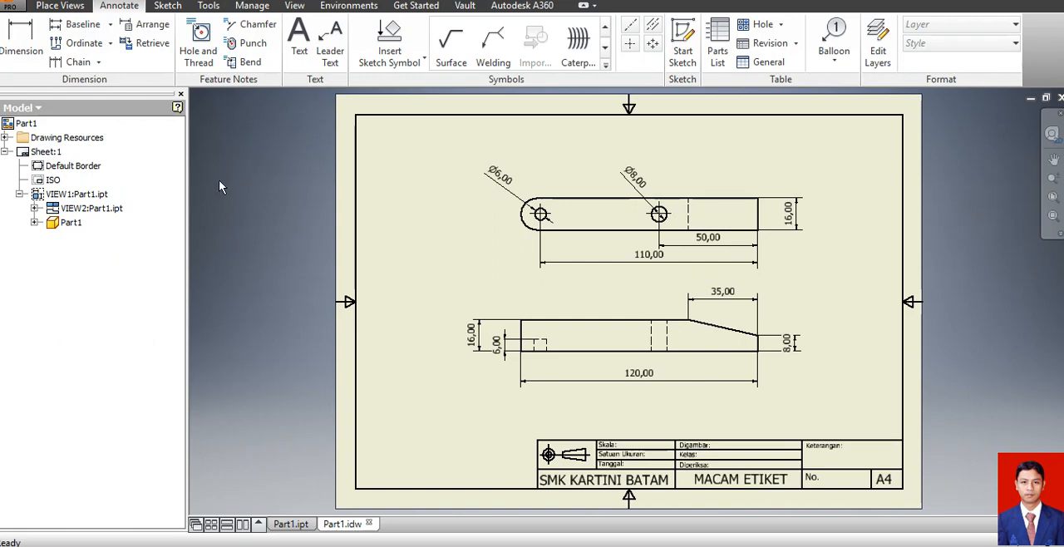
Create a new metric part from the Standard (mm).ipt template and start a sketch on the XY plane.
{"action": "left_click", "coordinate": [10, 7]}
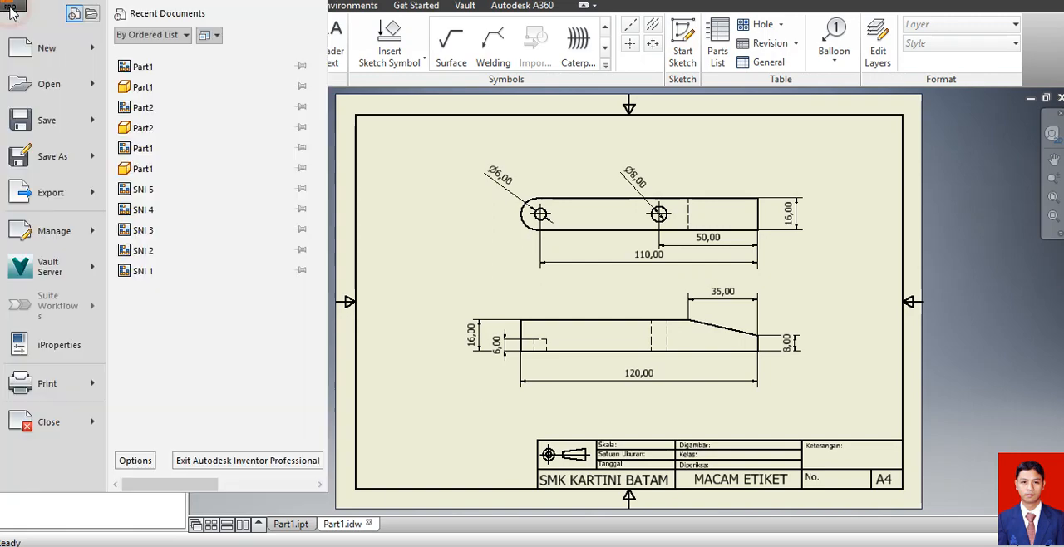
{"action": "left_click", "coordinate": [47, 50]}
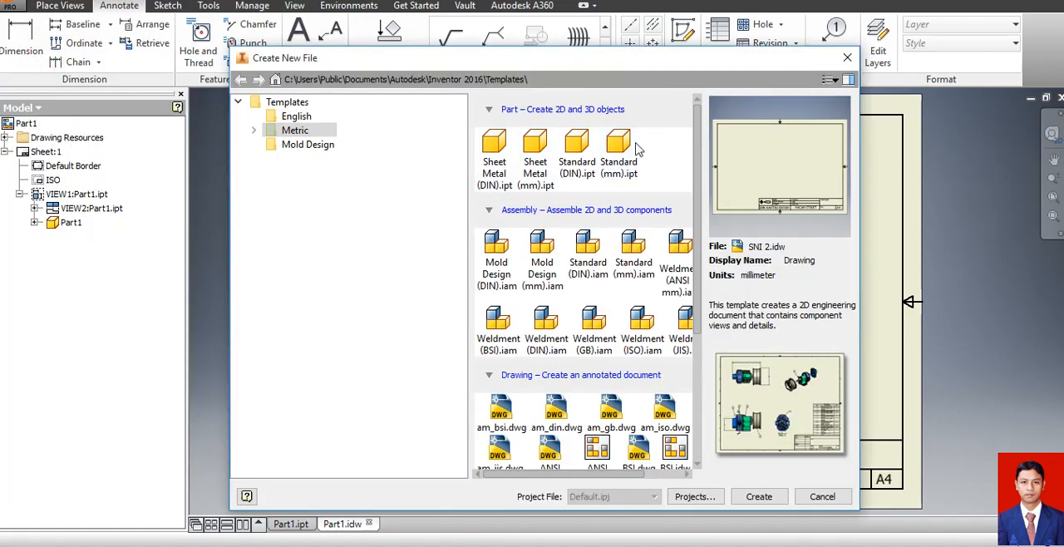
{"action": "left_click", "coordinate": [638, 148]}
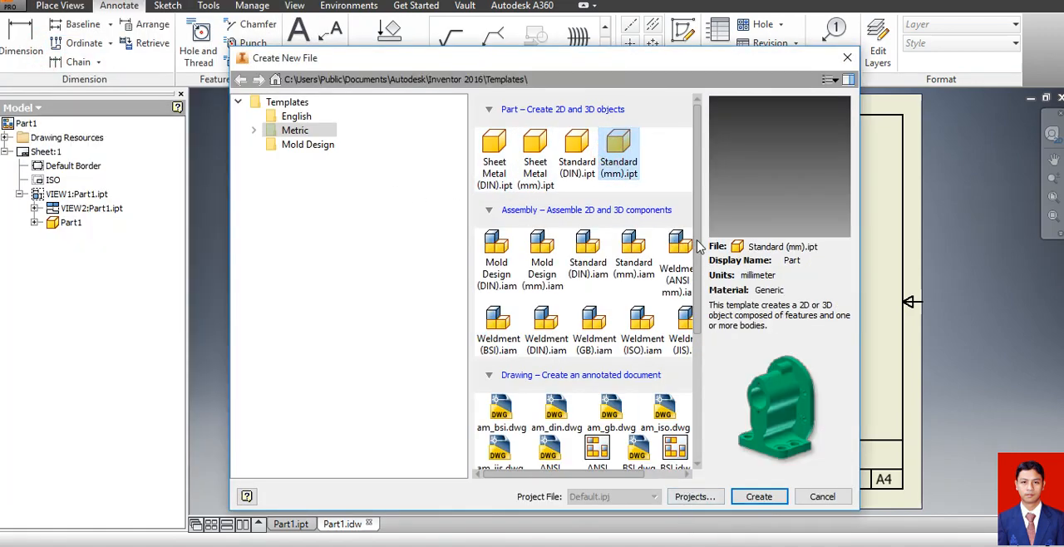
{"action": "left_click", "coordinate": [758, 496]}
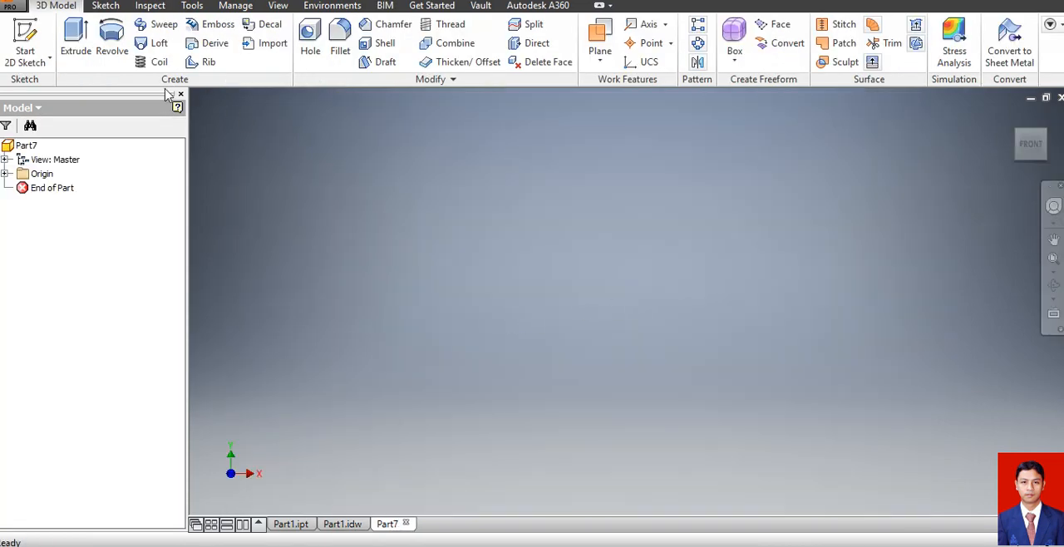
{"action": "left_click", "coordinate": [25, 37]}
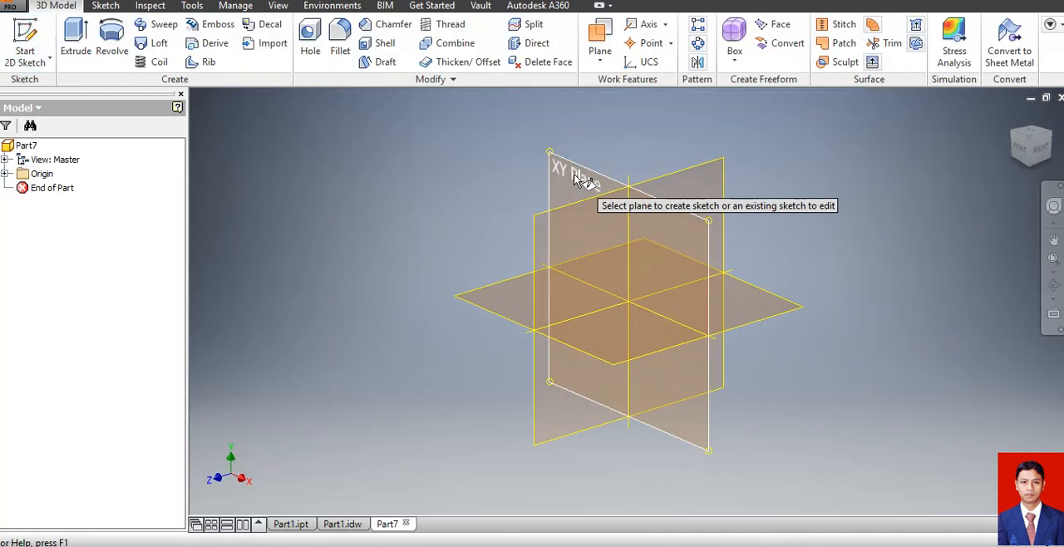
{"action": "left_click", "coordinate": [547, 225]}
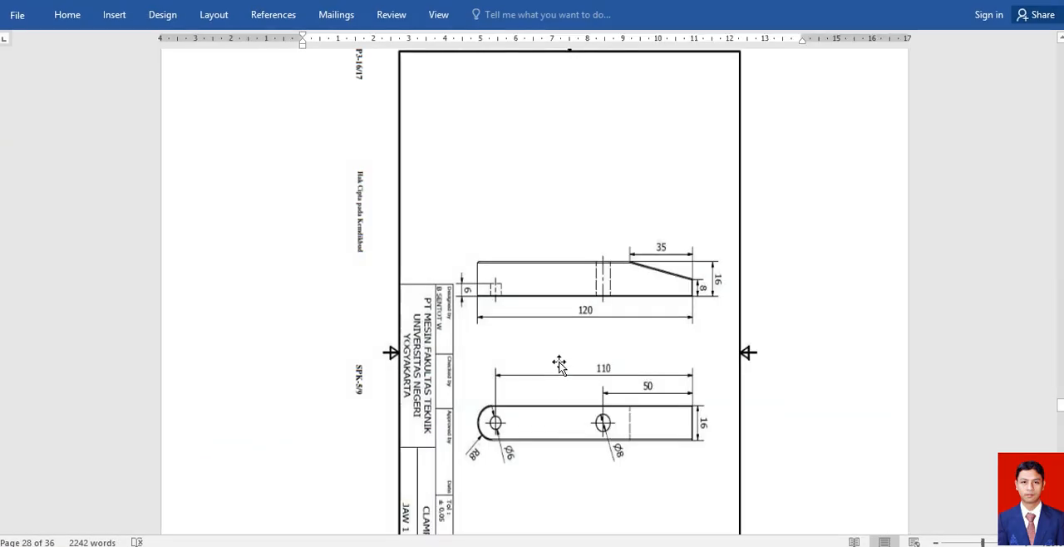
Consult the Jaw 2 reference sheet in the Word document, then sketch a 120 × 16 mm center rectangle on the origin in Inventor.
{"action": "scroll", "coordinate": [568, 341], "scroll_direction": "down", "scroll_amount": 10}
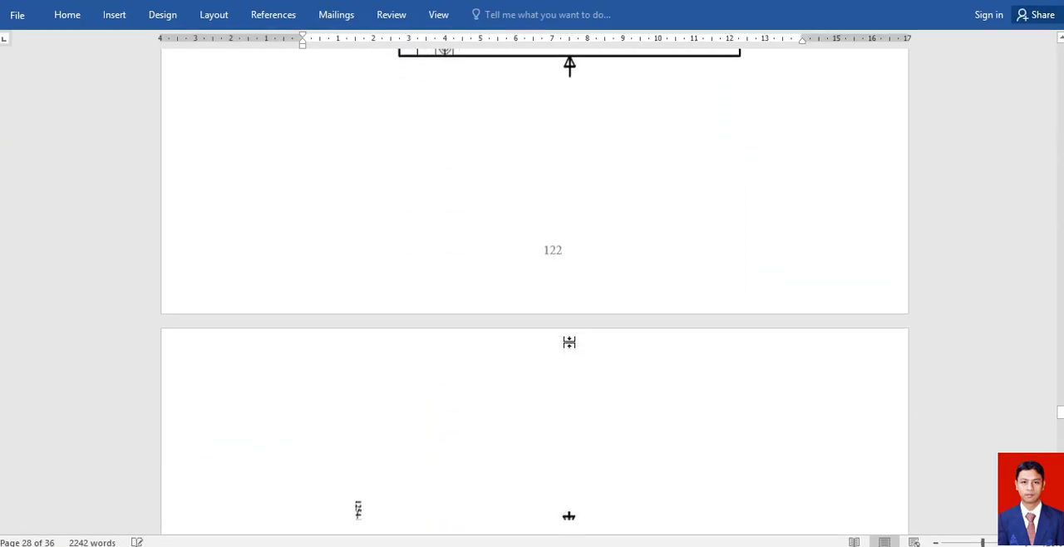
{"action": "scroll", "coordinate": [569, 344], "scroll_direction": "down", "scroll_amount": 1}
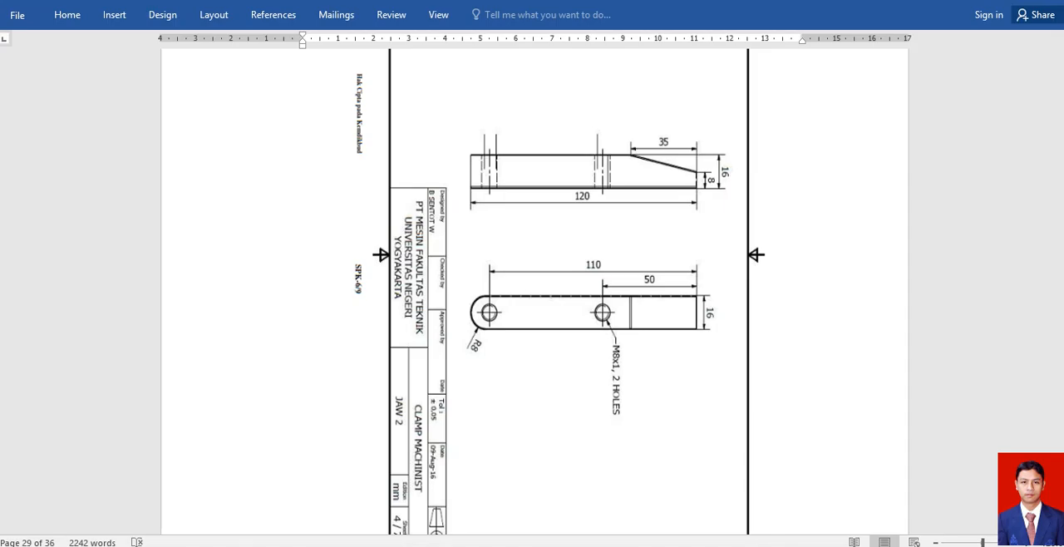
{"action": "left_click", "coordinate": [556, 499]}
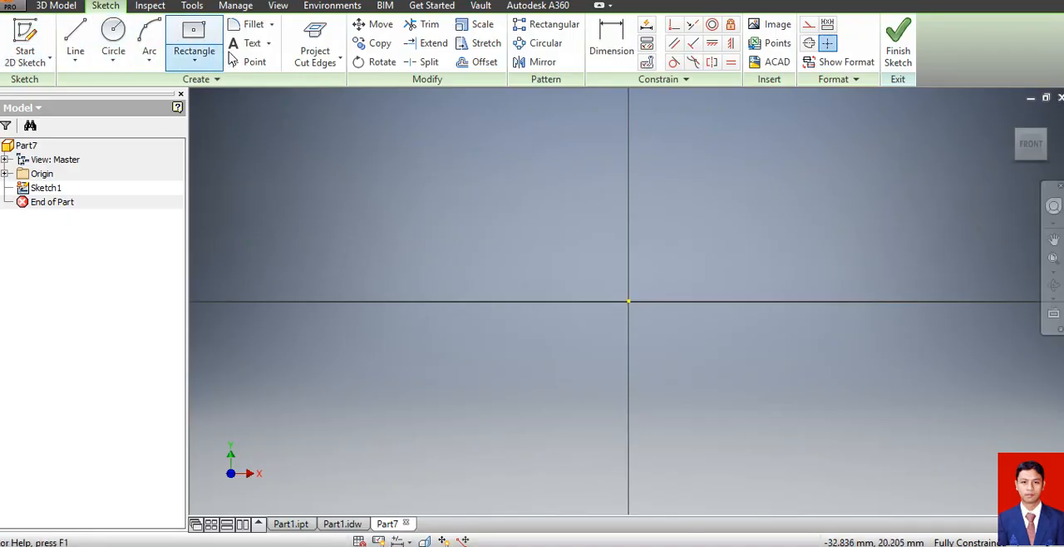
{"action": "left_click", "coordinate": [192, 30]}
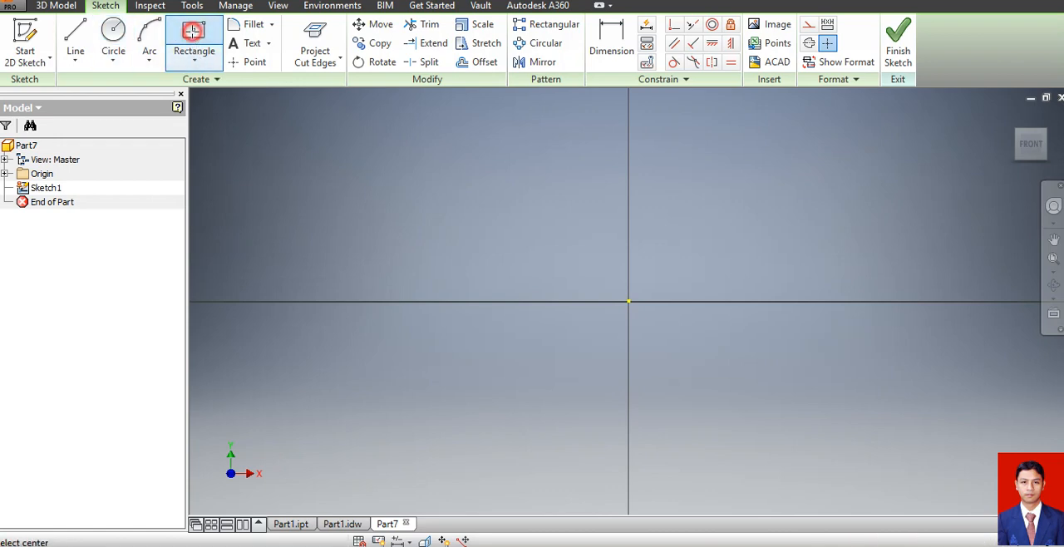
{"action": "left_click", "coordinate": [628, 301]}
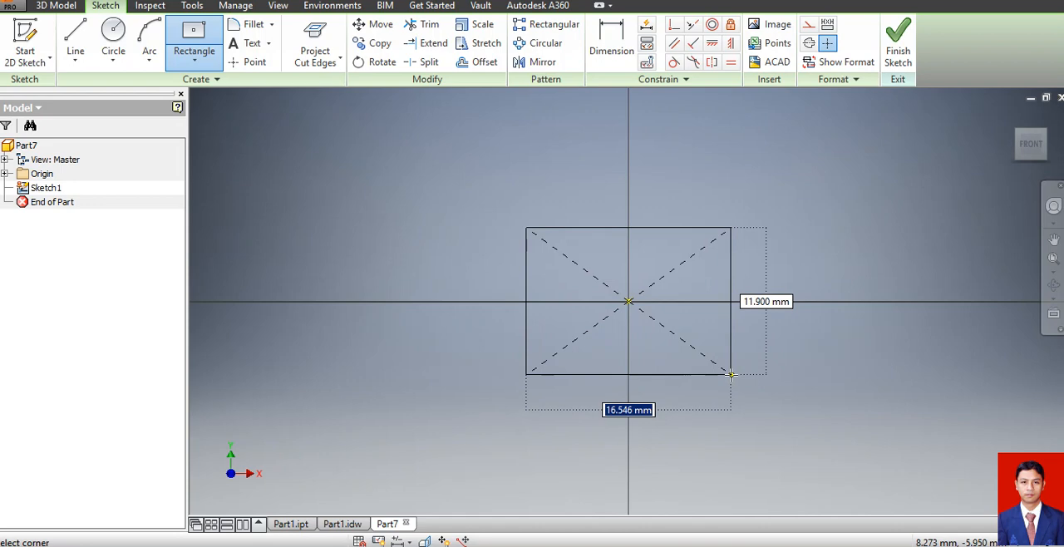
{"action": "type", "text": "120"}
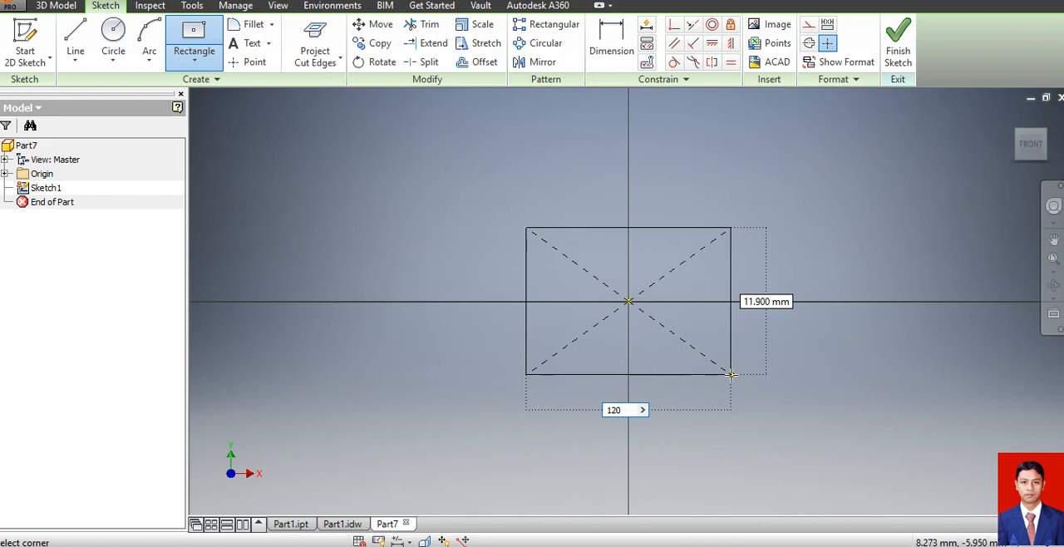
{"action": "key", "text": "Tab"}
{"action": "type", "text": "16"}
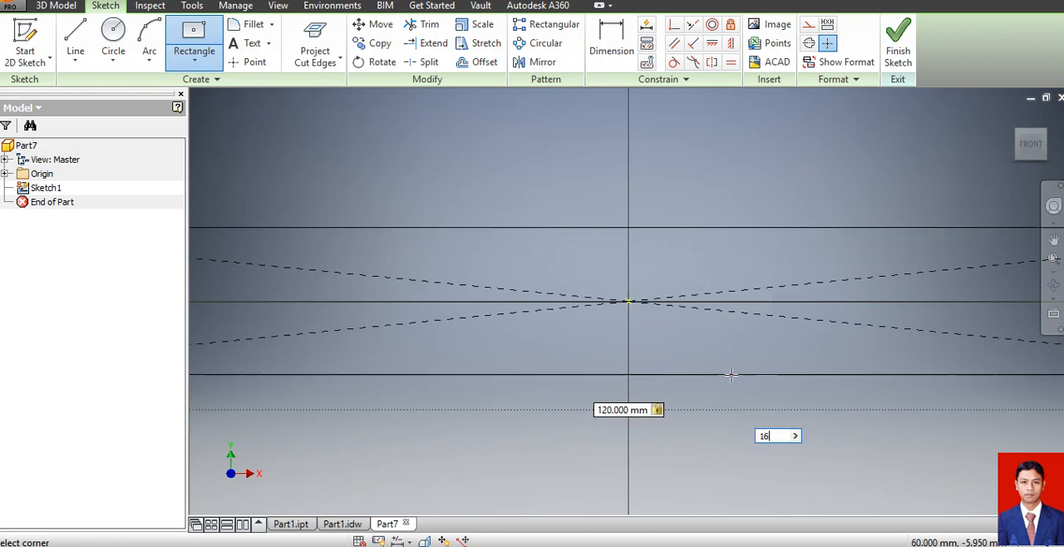
{"action": "key", "text": "Return"}
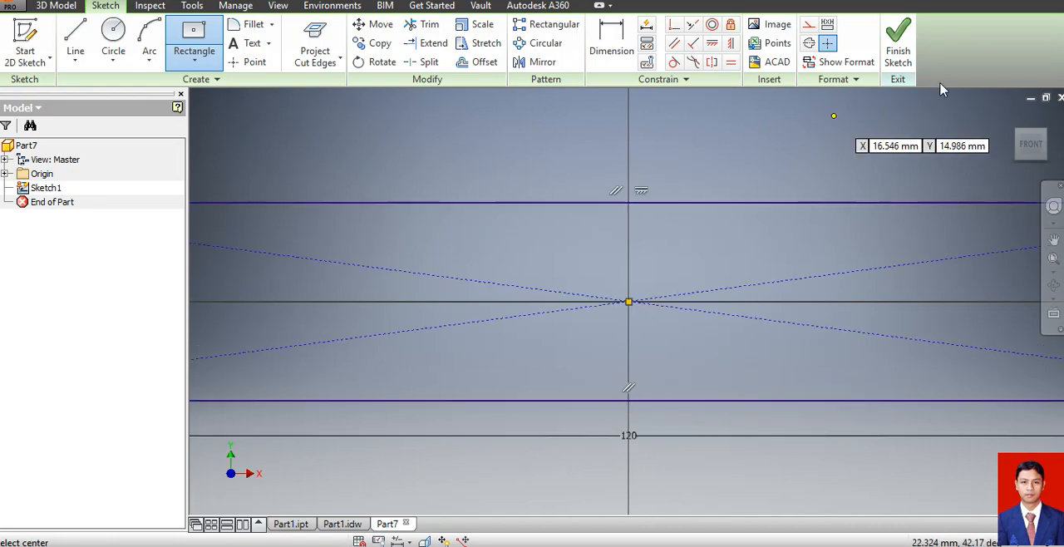
Finish the sketch and extrude the rectangle 16 mm into a solid bar.
{"action": "left_click", "coordinate": [898, 46]}
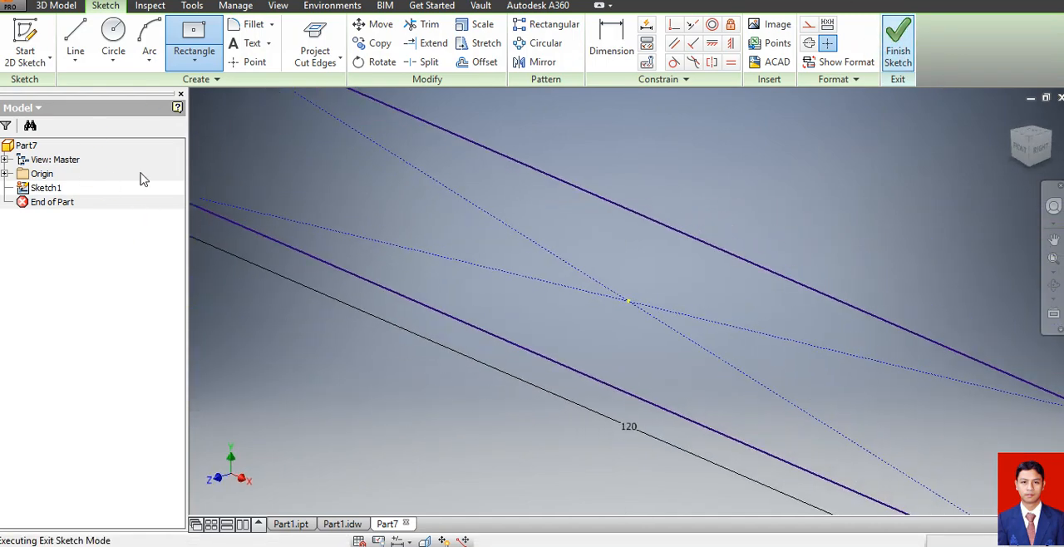
{"action": "left_click", "coordinate": [75, 41]}
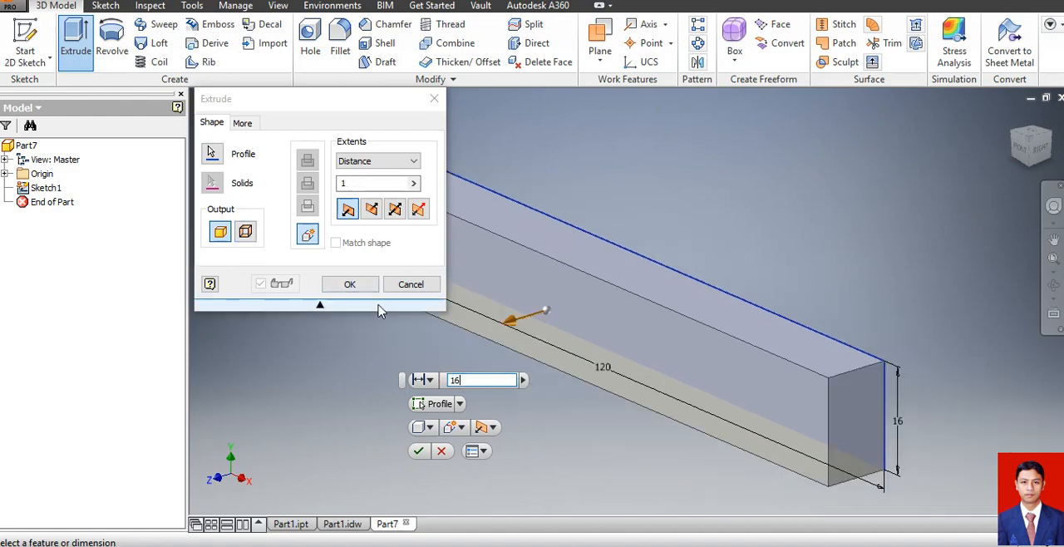
{"action": "left_click", "coordinate": [350, 284]}
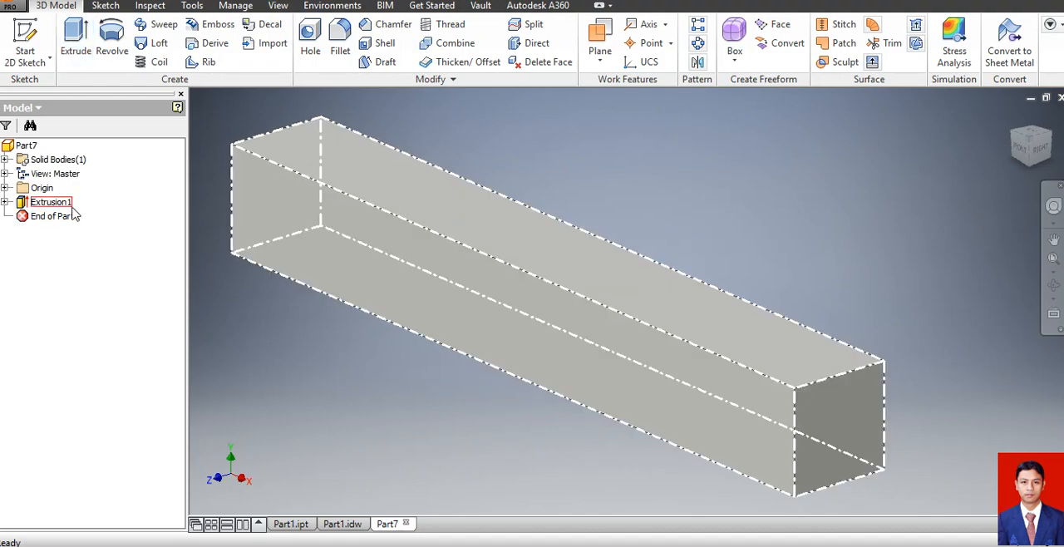
Taper the bar's near end with a two-distance chamfer on its upper edge, 8 mm down the end face and 35 mm along the top.
{"action": "left_click", "coordinate": [387, 24]}
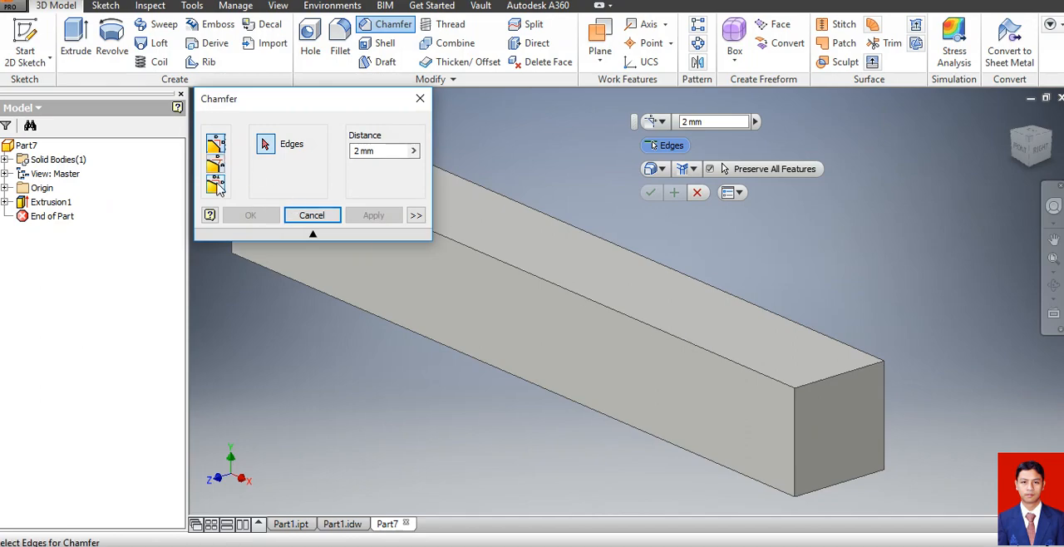
{"action": "left_click", "coordinate": [216, 184]}
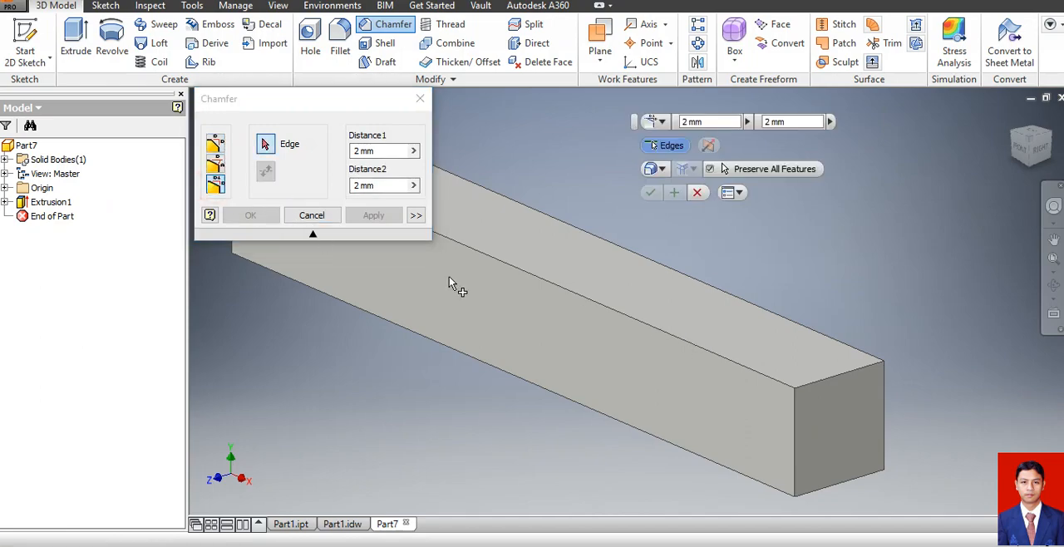
{"action": "left_click", "coordinate": [818, 381]}
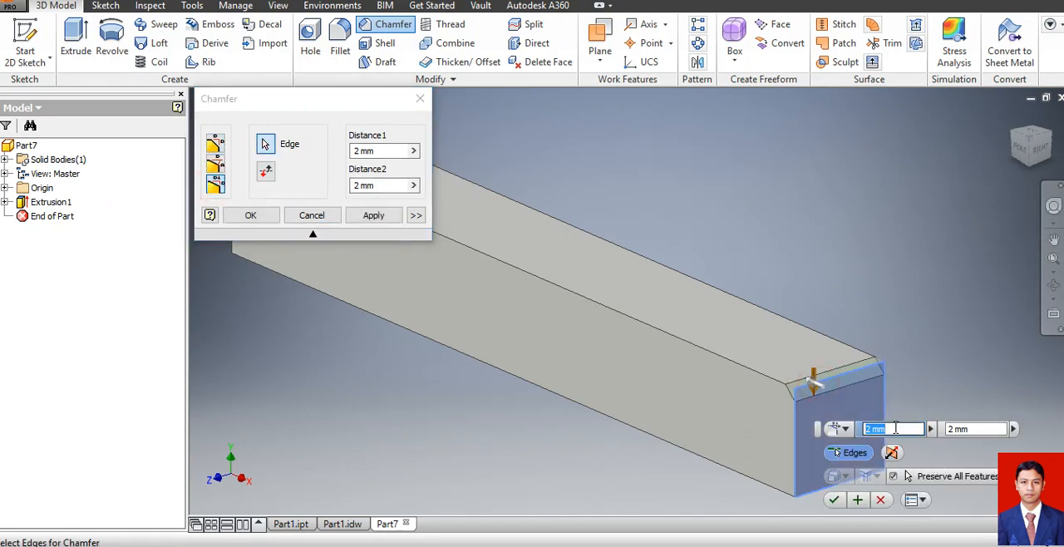
{"action": "type", "text": "8"}
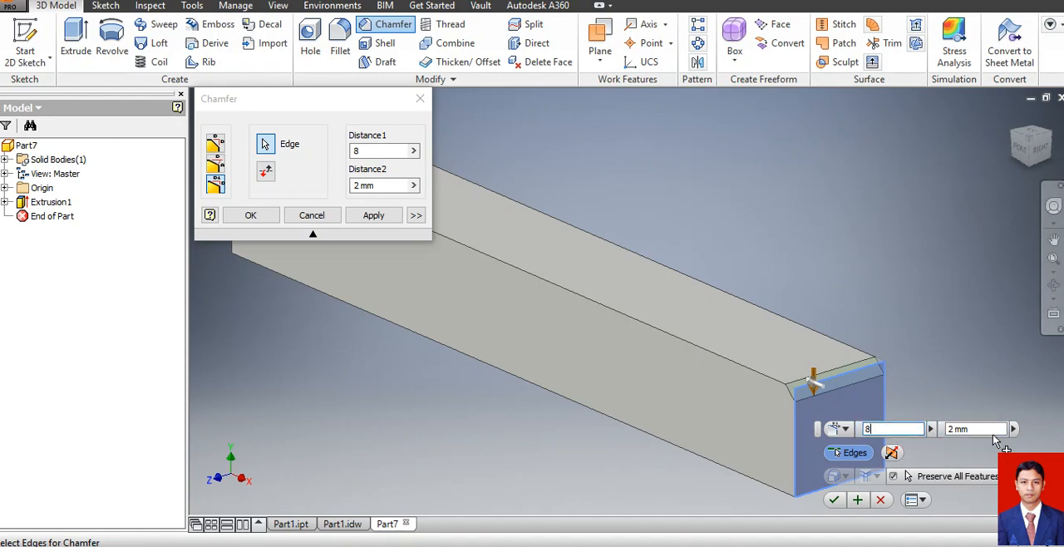
{"action": "left_click", "coordinate": [953, 430]}
{"action": "left_click_drag", "start_coordinate": [982, 430], "coordinate": [906, 434]}
{"action": "type", "text": "35"}
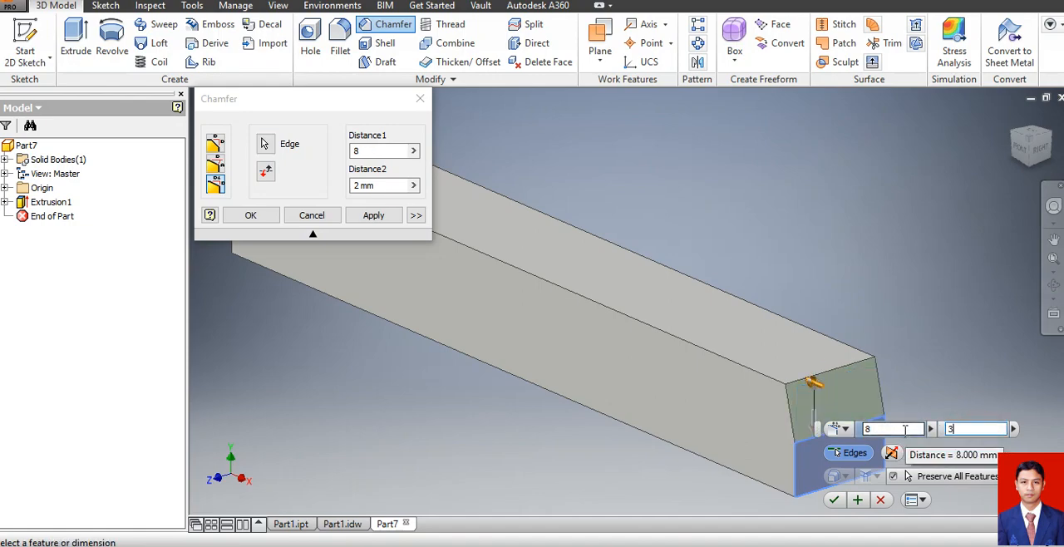
{"action": "left_click", "coordinate": [265, 217]}
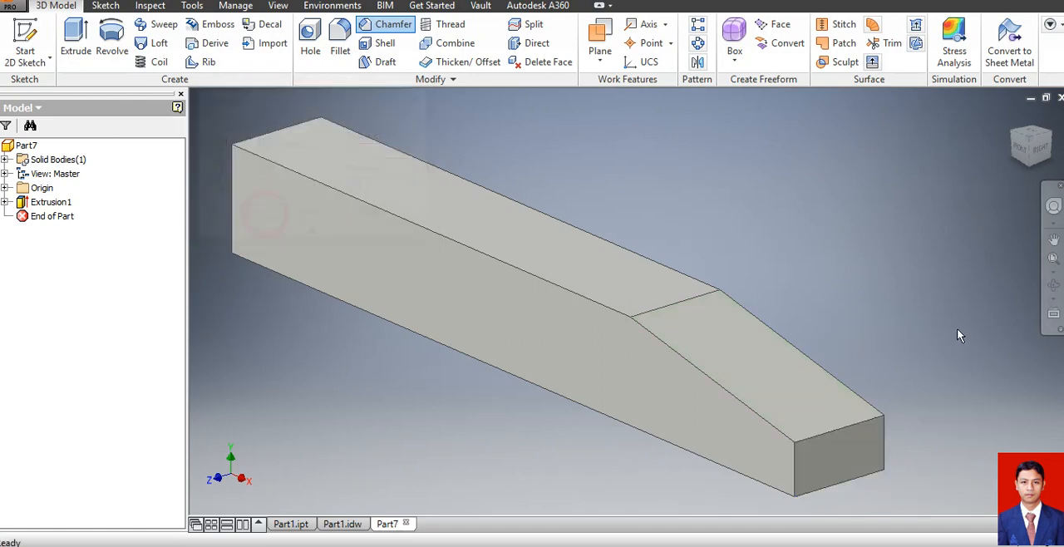
Place a simple hole on the bar's top face, 8 mm from the long front edge and 50 mm from the tapered end's upper edge.
{"action": "left_click", "coordinate": [303, 51]}
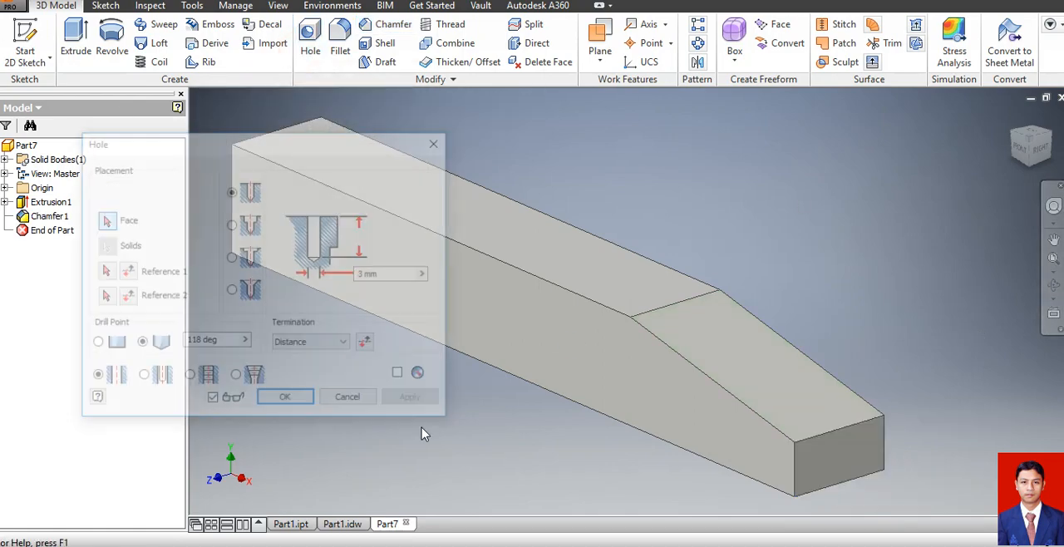
{"action": "left_click", "coordinate": [557, 250]}
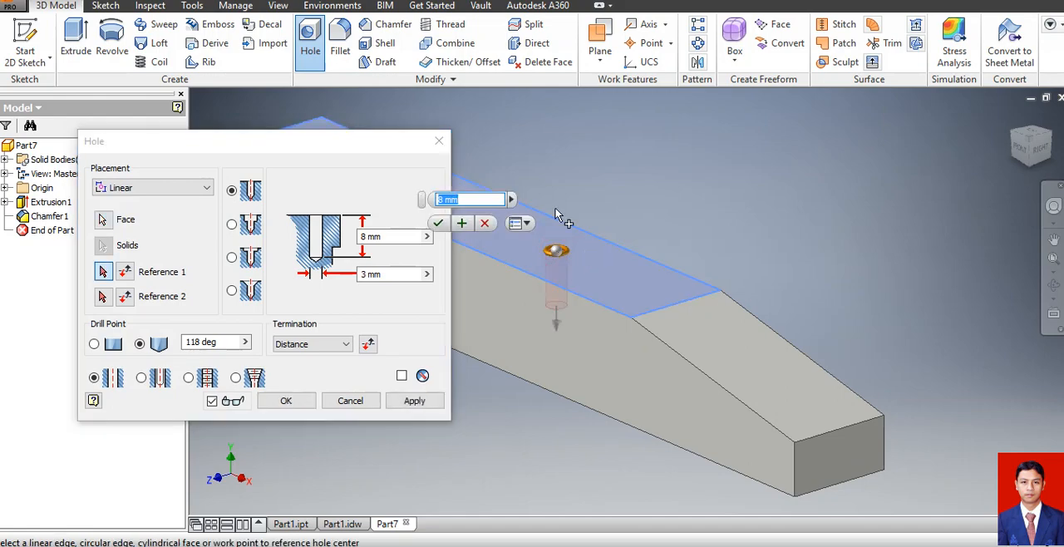
{"action": "left_click_drag", "start_coordinate": [329, 142], "coordinate": [360, 188]}
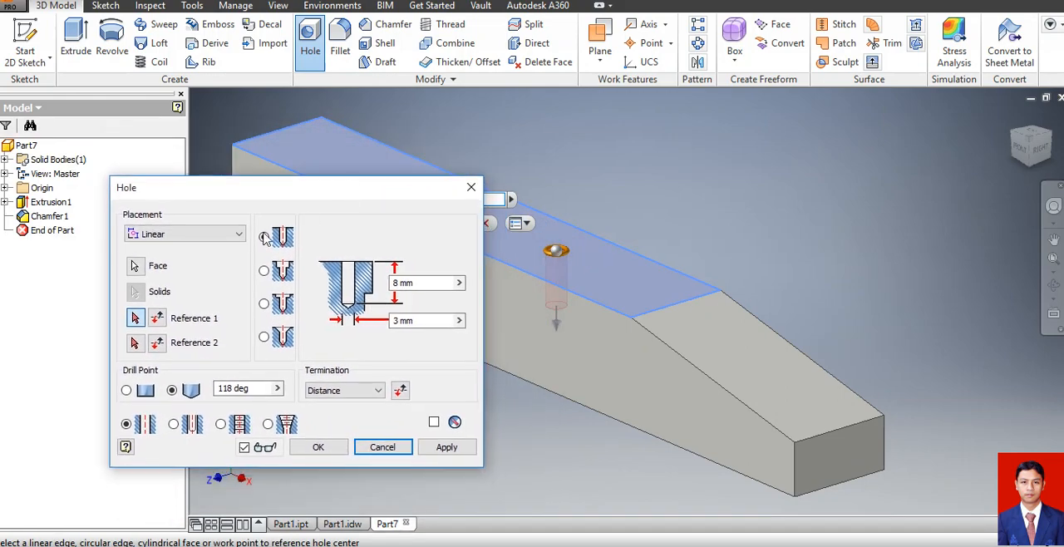
{"action": "left_click", "coordinate": [551, 283]}
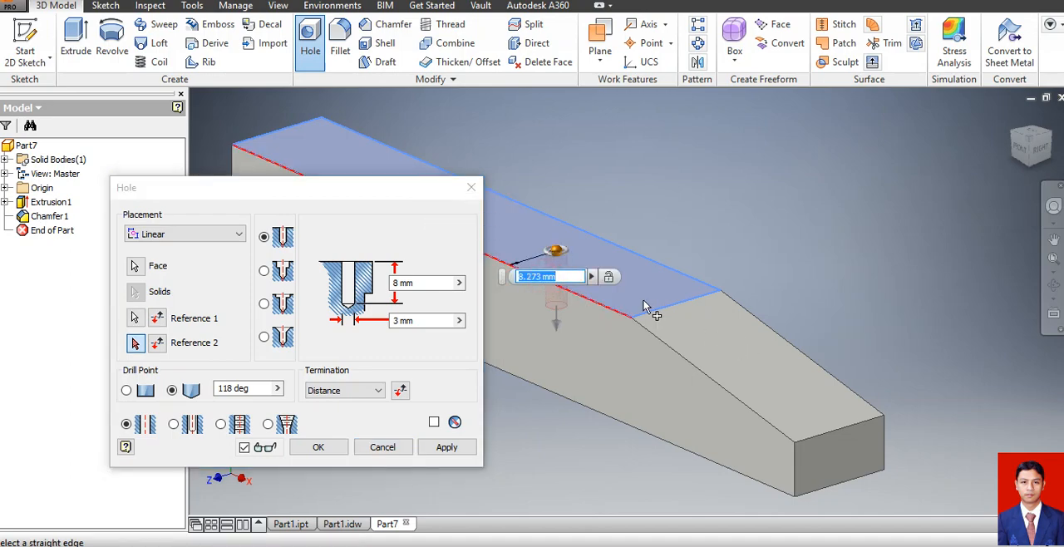
{"action": "type", "text": "8"}
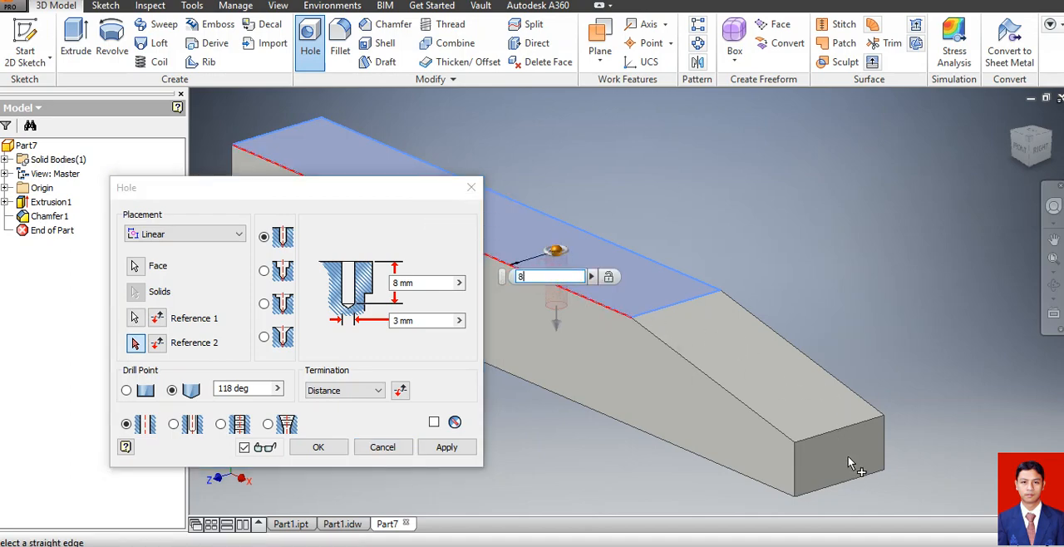
{"action": "left_click", "coordinate": [823, 432]}
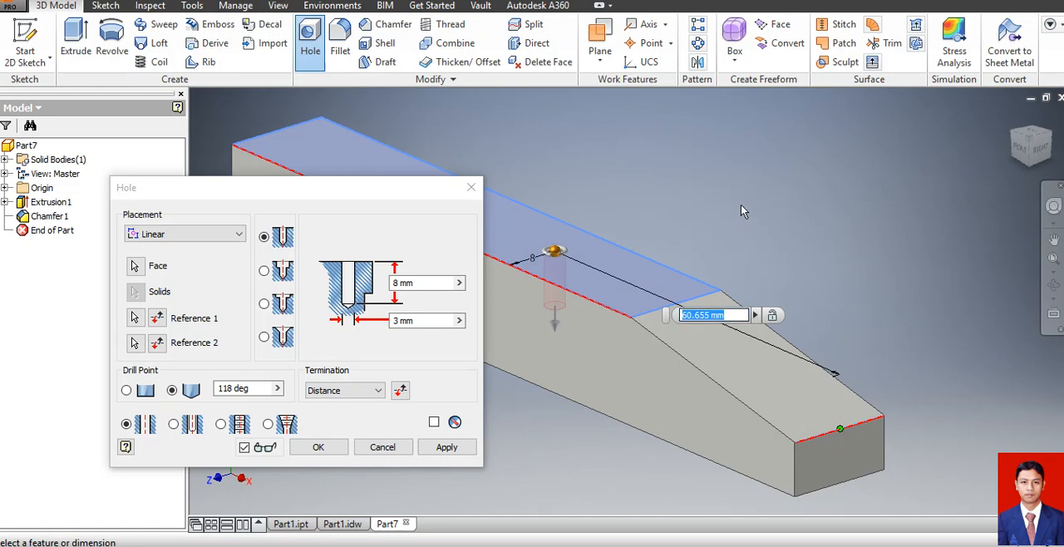
{"action": "type", "text": "50"}
{"action": "key", "text": "Return"}
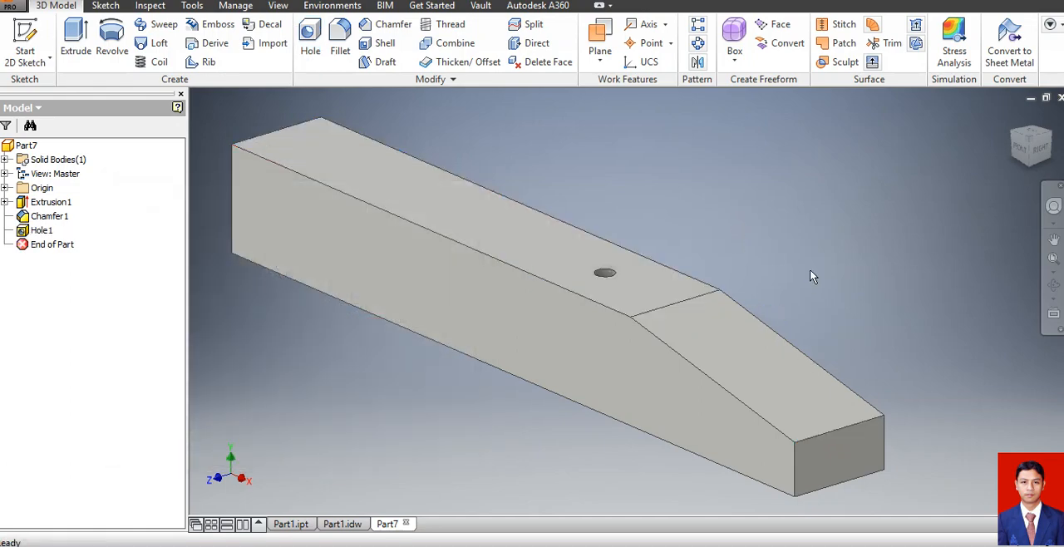
Edit the hole into a full-depth tapped hole with an ISO Metric profile thread, size 8, designation M8x1.
{"action": "left_click", "coordinate": [597, 280]}
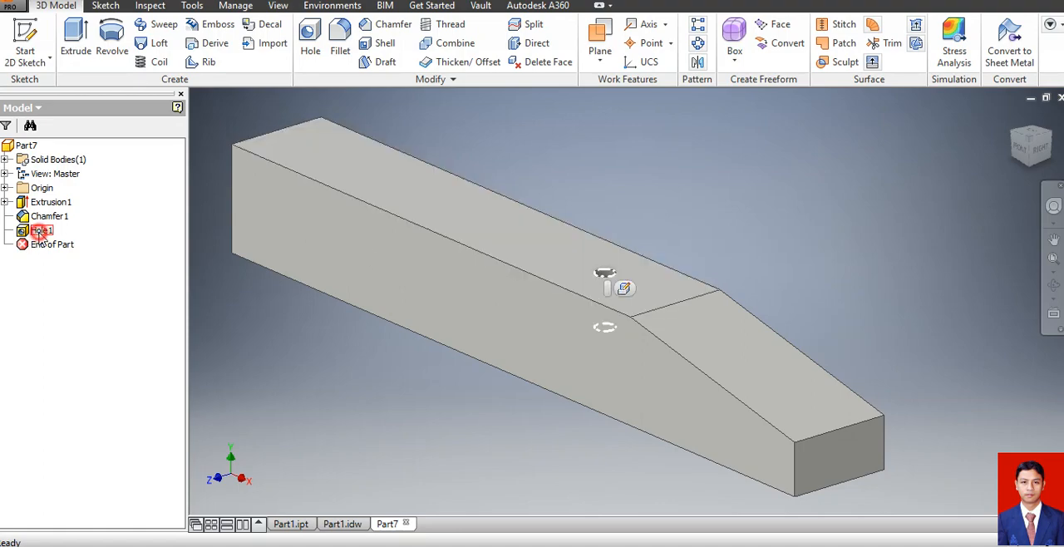
{"action": "right_click", "coordinate": [39, 233]}
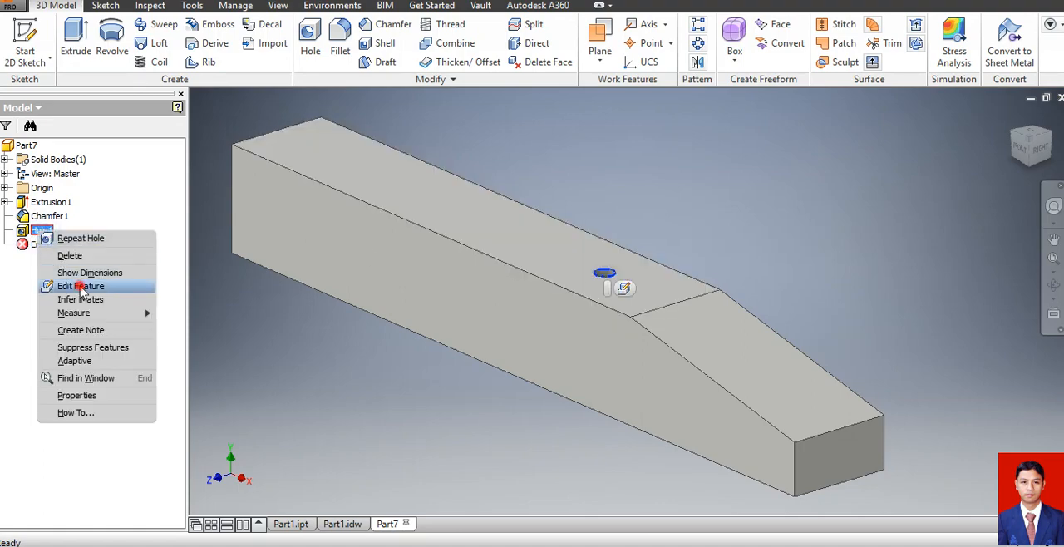
{"action": "left_click", "coordinate": [81, 287]}
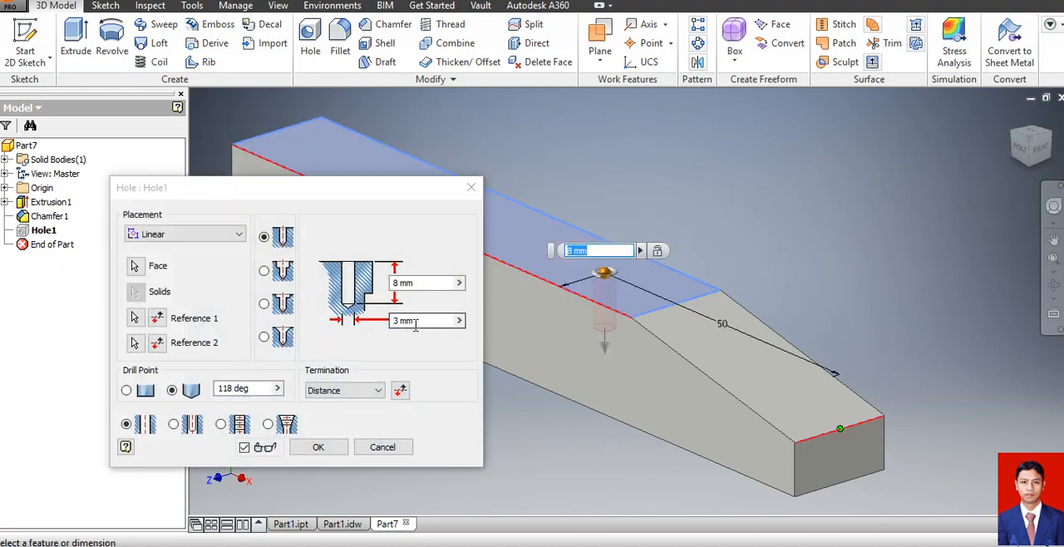
{"action": "left_click", "coordinate": [221, 424]}
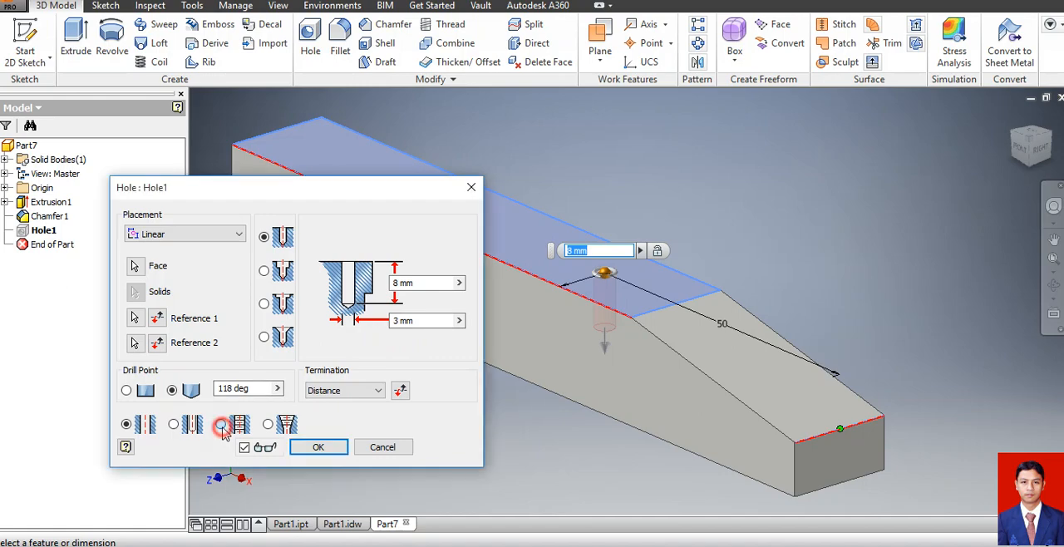
{"action": "left_click_drag", "start_coordinate": [331, 193], "coordinate": [279, 1]}
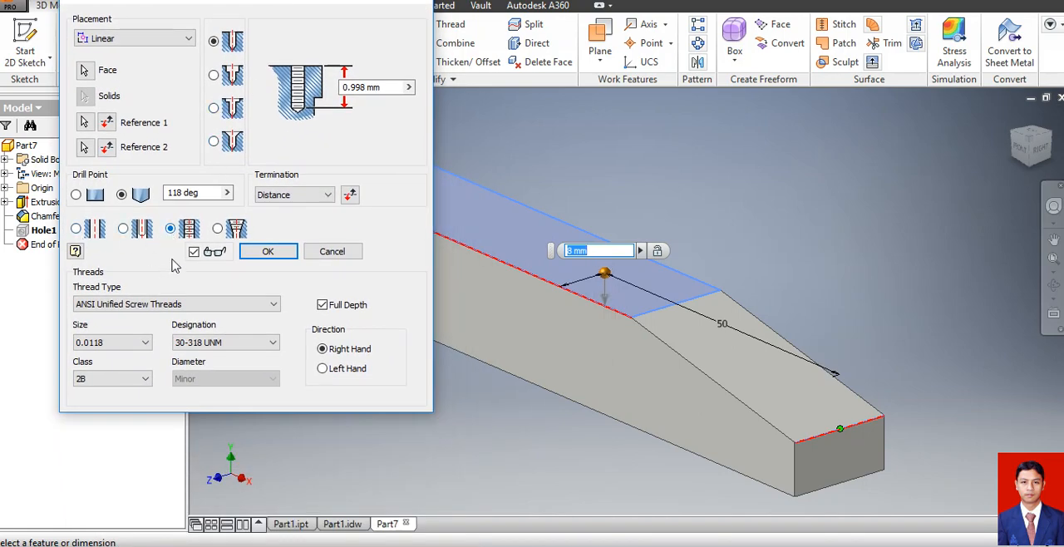
{"action": "left_click", "coordinate": [175, 305]}
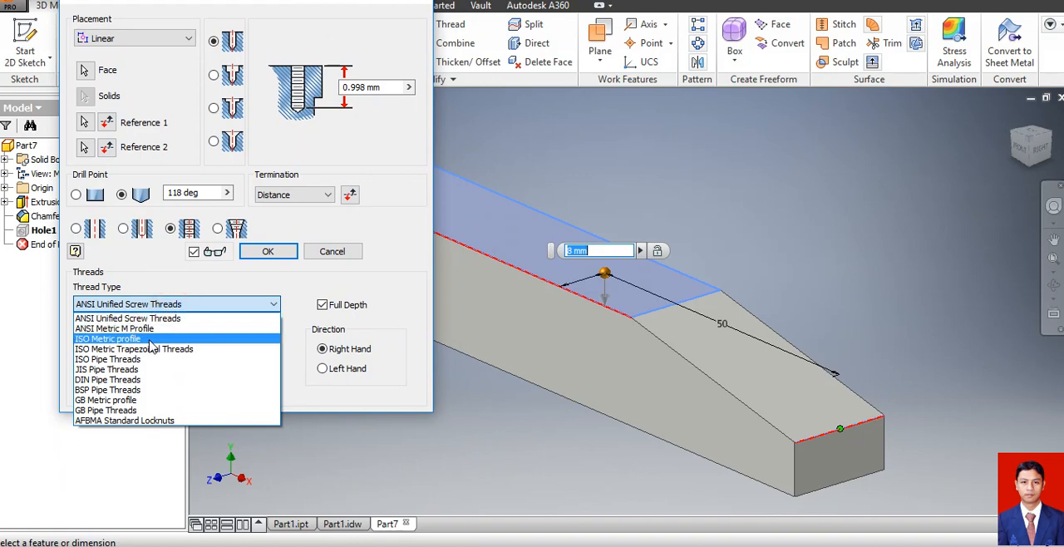
{"action": "left_click", "coordinate": [149, 339]}
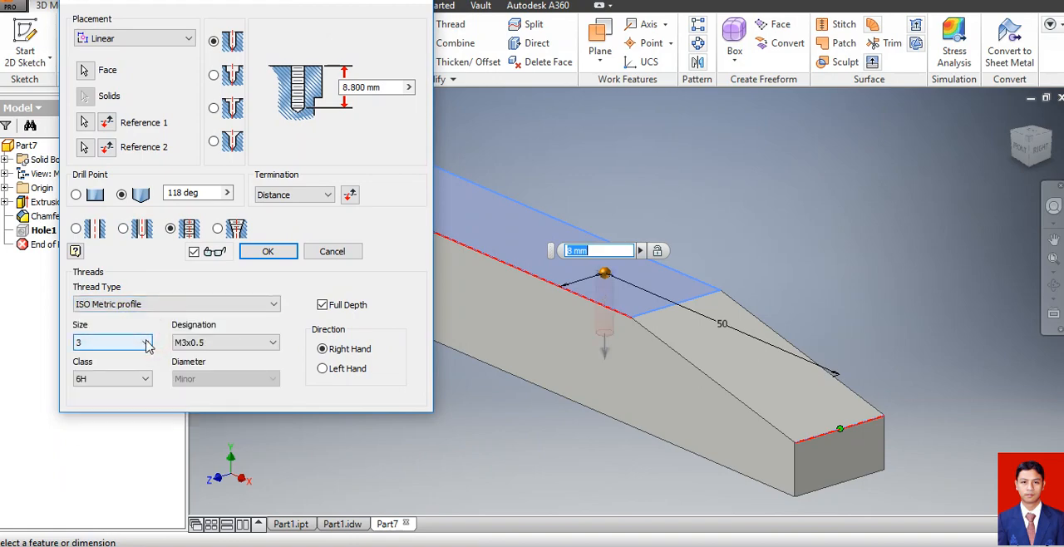
{"action": "left_click", "coordinate": [145, 343]}
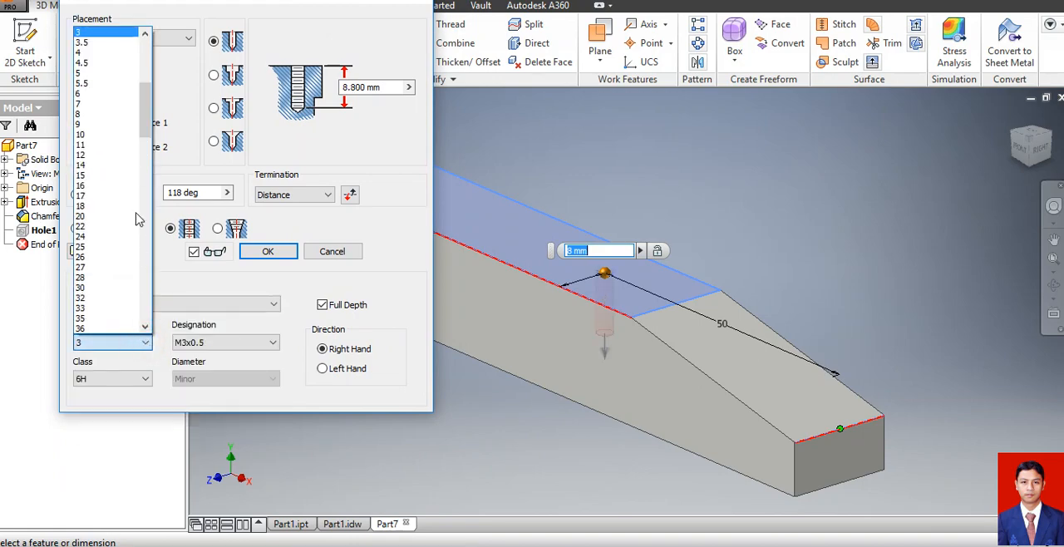
{"action": "left_click", "coordinate": [93, 114]}
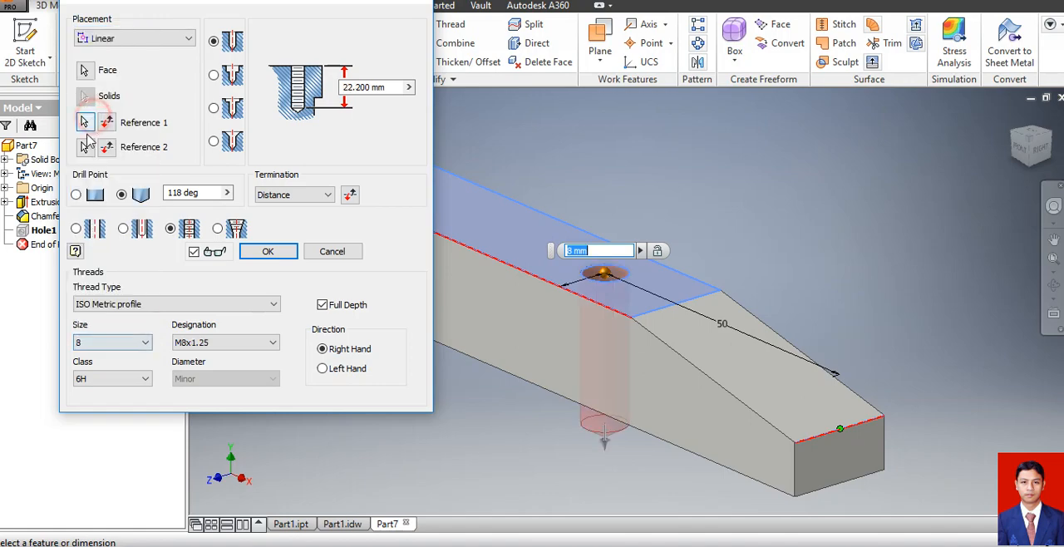
{"action": "left_click", "coordinate": [206, 349]}
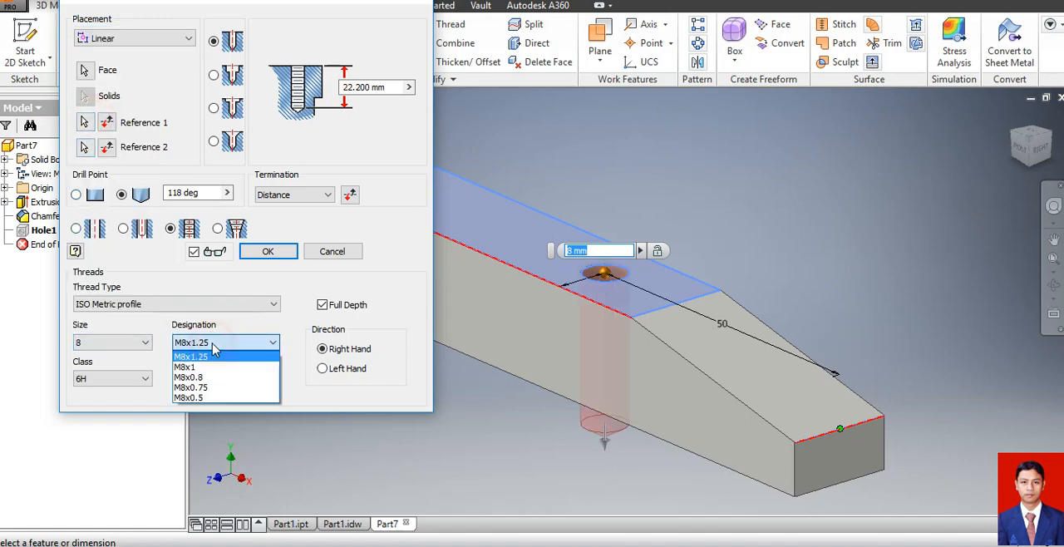
{"action": "left_click", "coordinate": [199, 369]}
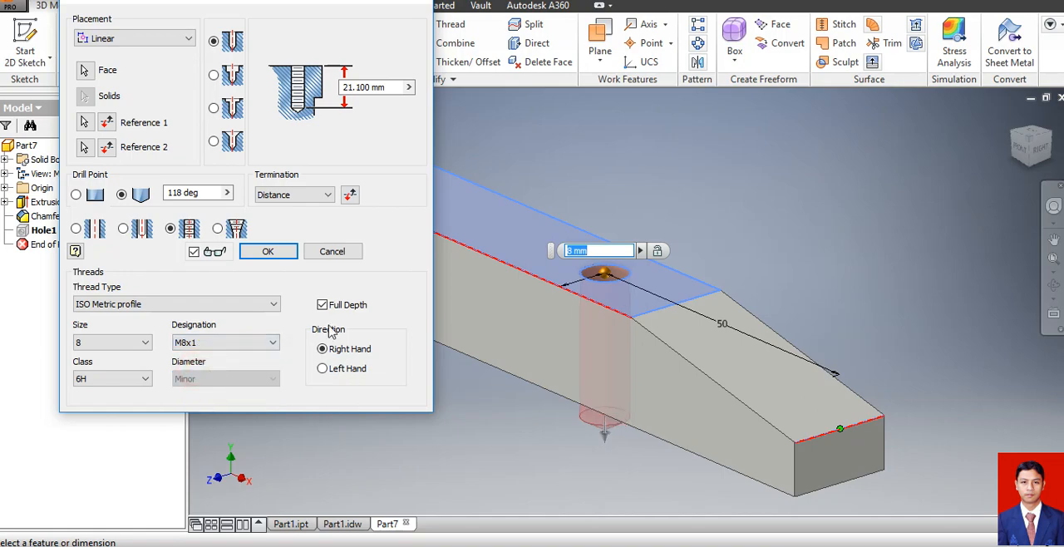
Set the tapped hole's termination to Through All and apply the edit.
{"action": "left_click", "coordinate": [292, 197]}
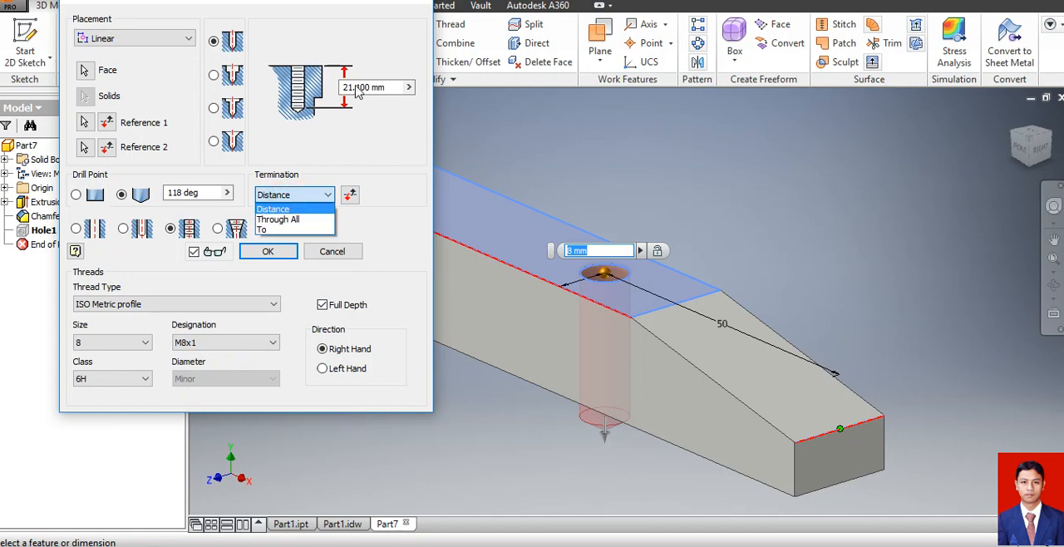
{"action": "left_click", "coordinate": [292, 219]}
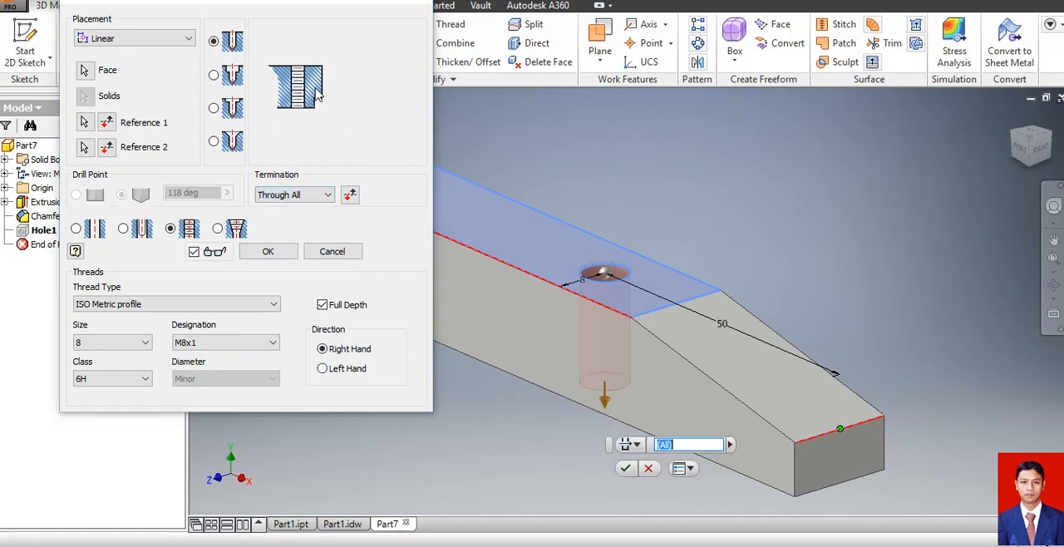
{"action": "left_click", "coordinate": [275, 256]}
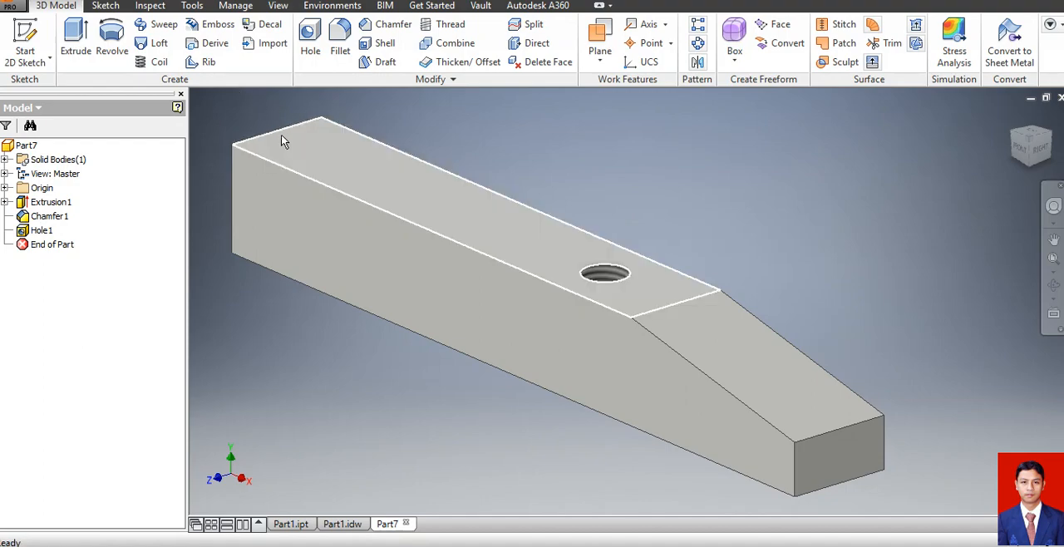
Position a second hole on the top face, 8 mm from the long front edge and 110 mm from the tapered end's upper edge.
{"action": "left_click", "coordinate": [445, 200]}
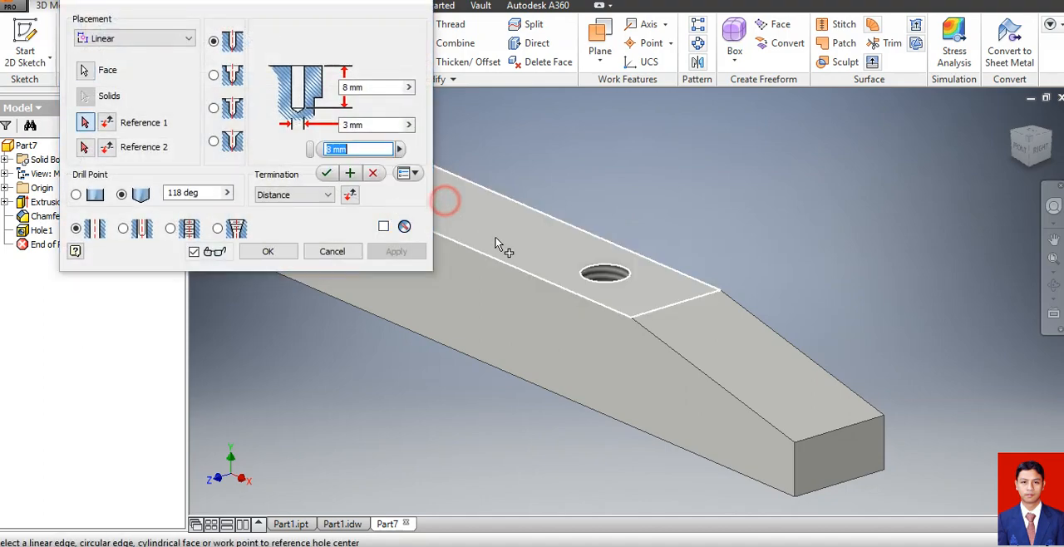
{"action": "left_click", "coordinate": [449, 240]}
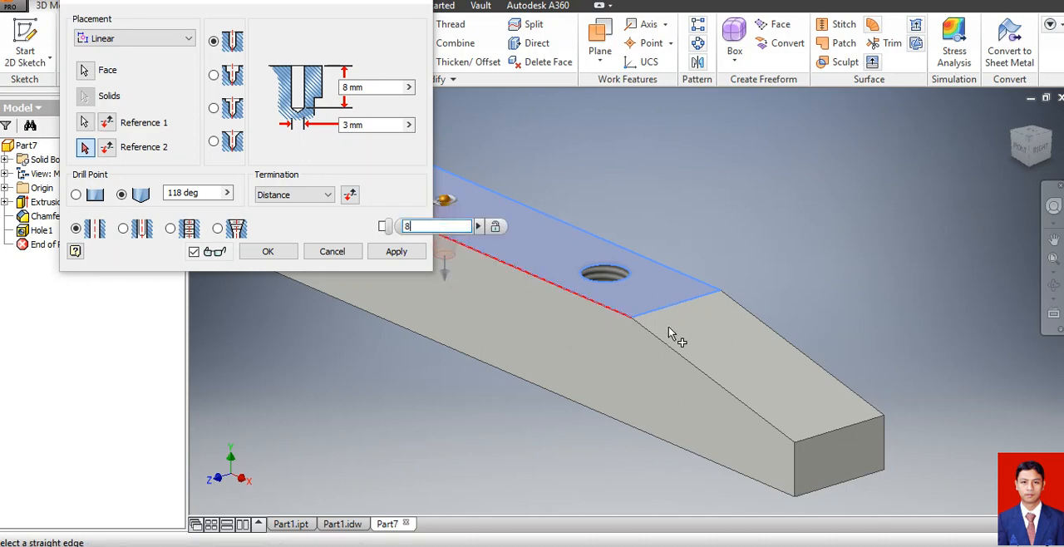
{"action": "left_click", "coordinate": [821, 435]}
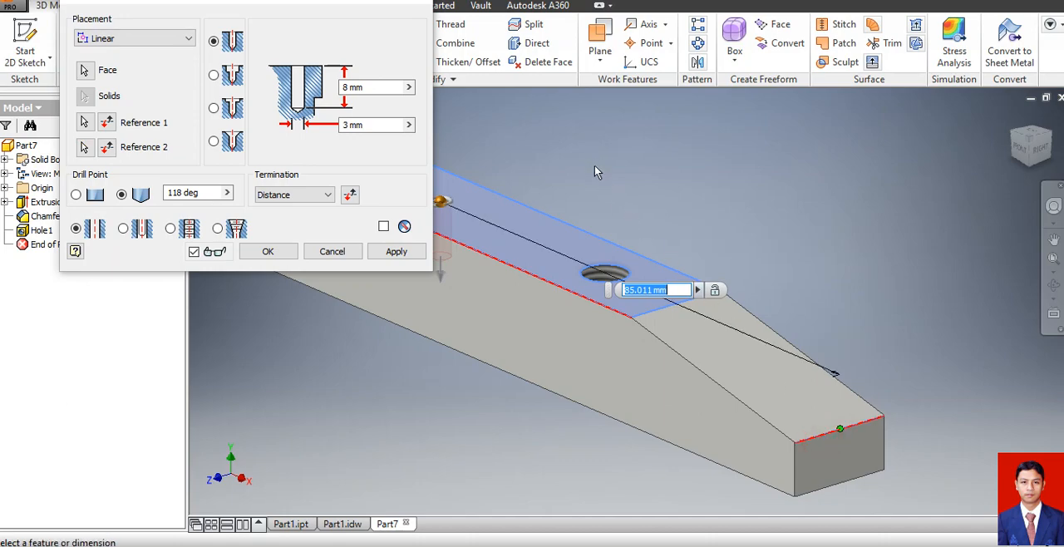
{"action": "type", "text": "110"}
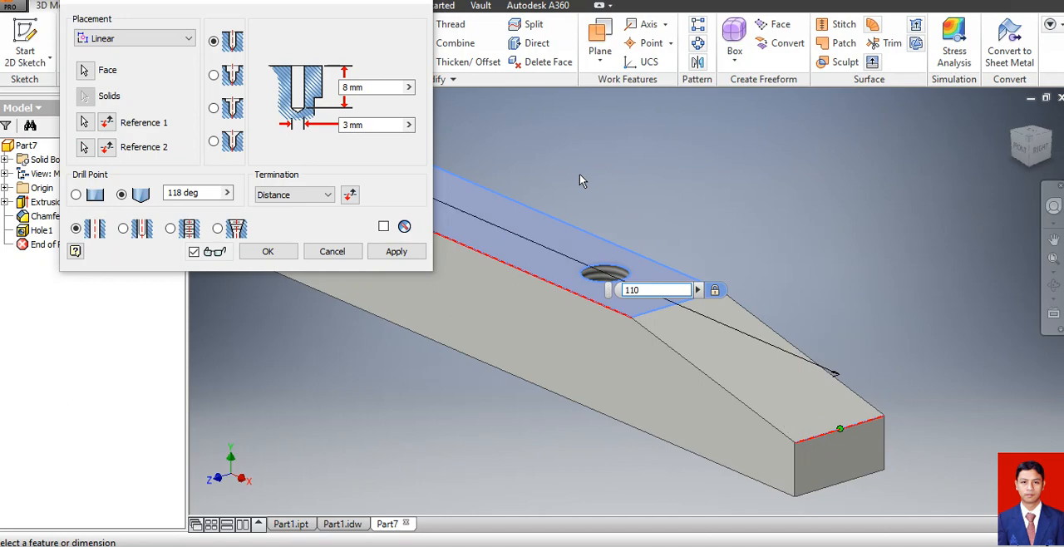
Make the second hole tapped with an ISO Metric profile M8x1 thread, size 8, Through All, and create it.
{"action": "left_click", "coordinate": [170, 229]}
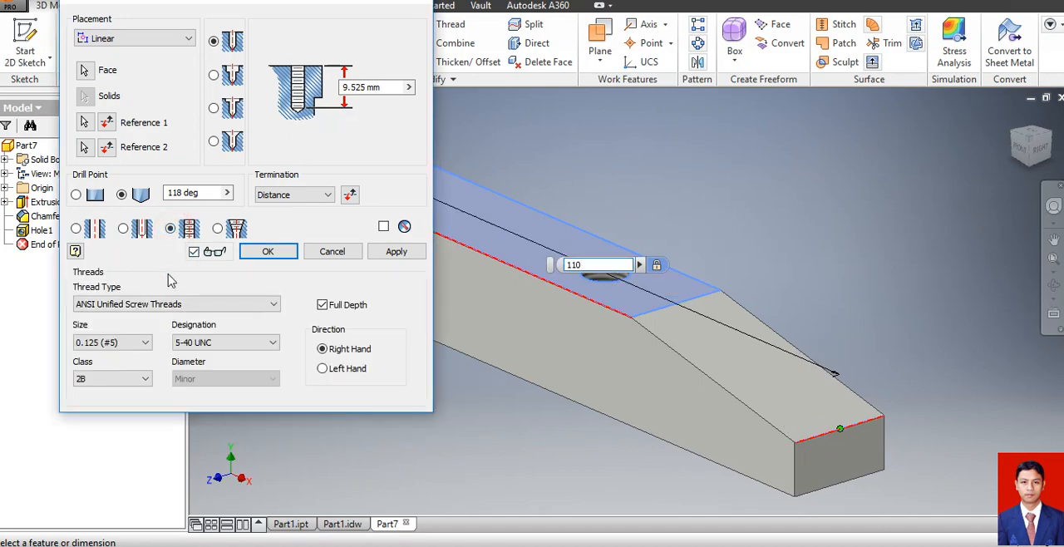
{"action": "left_click", "coordinate": [171, 304]}
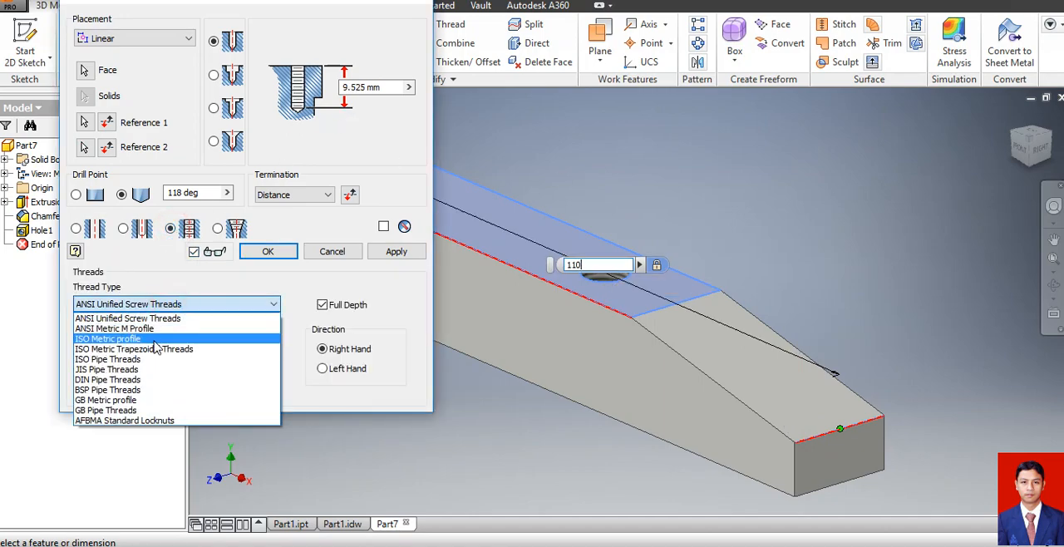
{"action": "left_click", "coordinate": [154, 341]}
{"action": "left_click", "coordinate": [141, 342]}
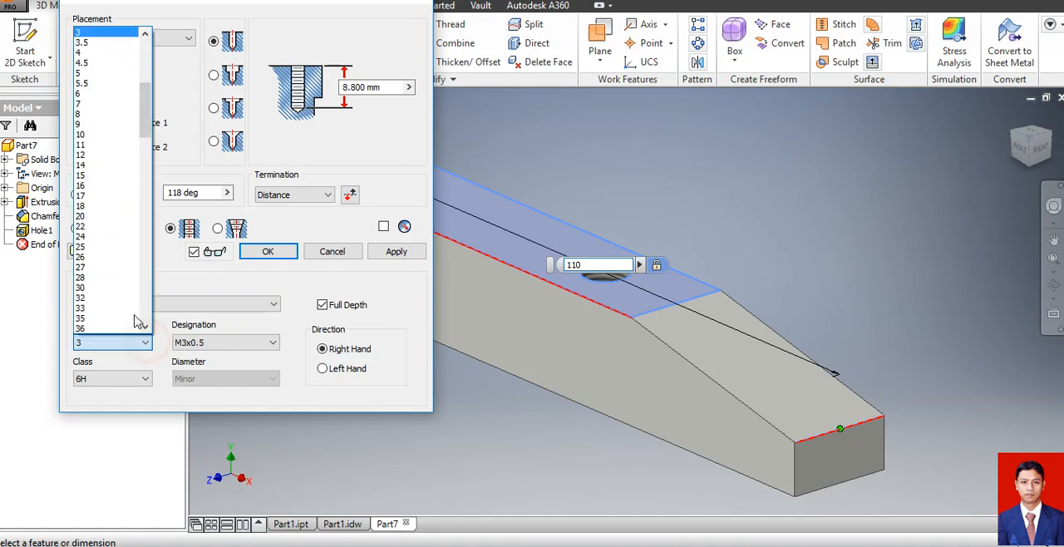
{"action": "left_click", "coordinate": [101, 114]}
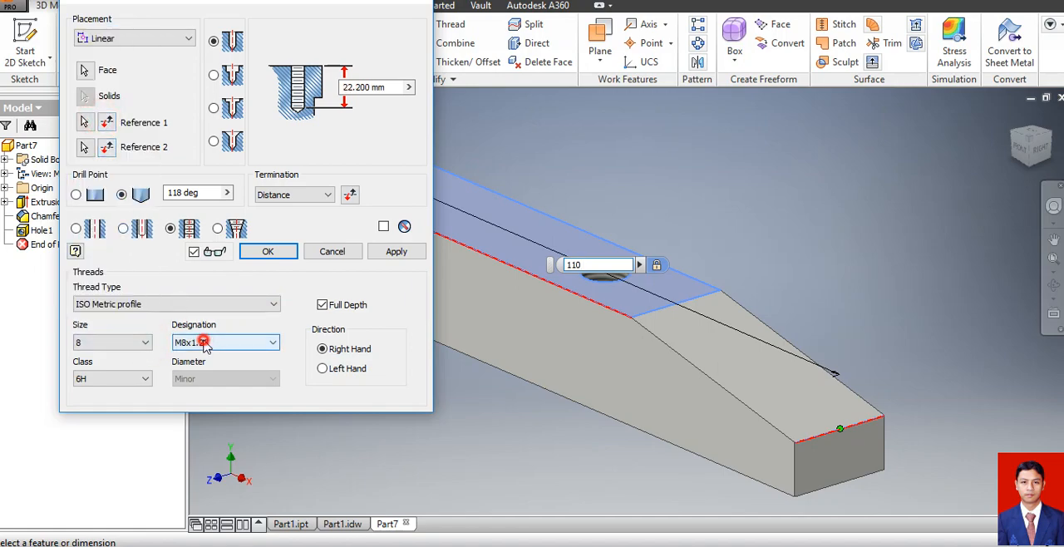
{"action": "left_click", "coordinate": [199, 342]}
{"action": "left_click", "coordinate": [198, 367]}
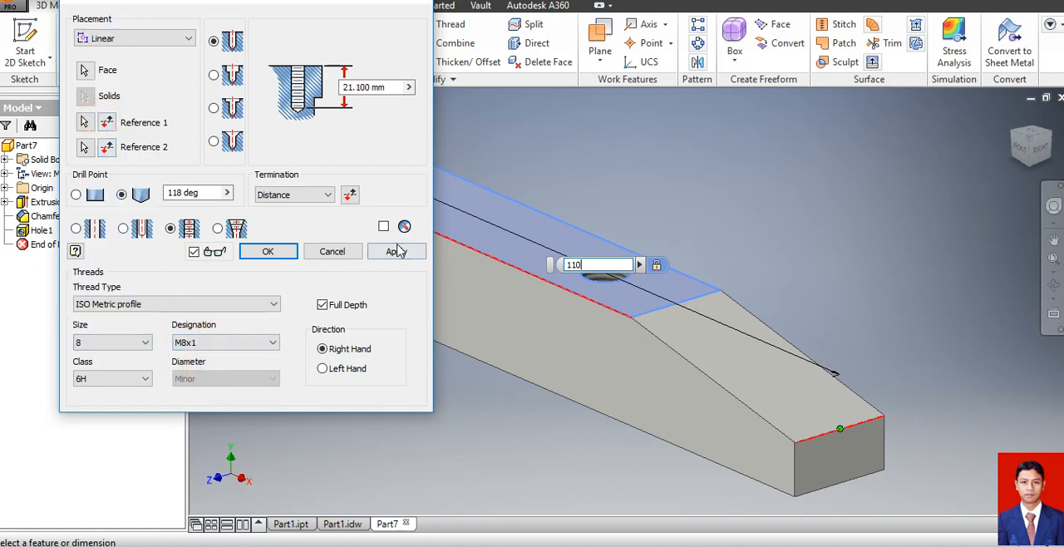
{"action": "left_click", "coordinate": [319, 199]}
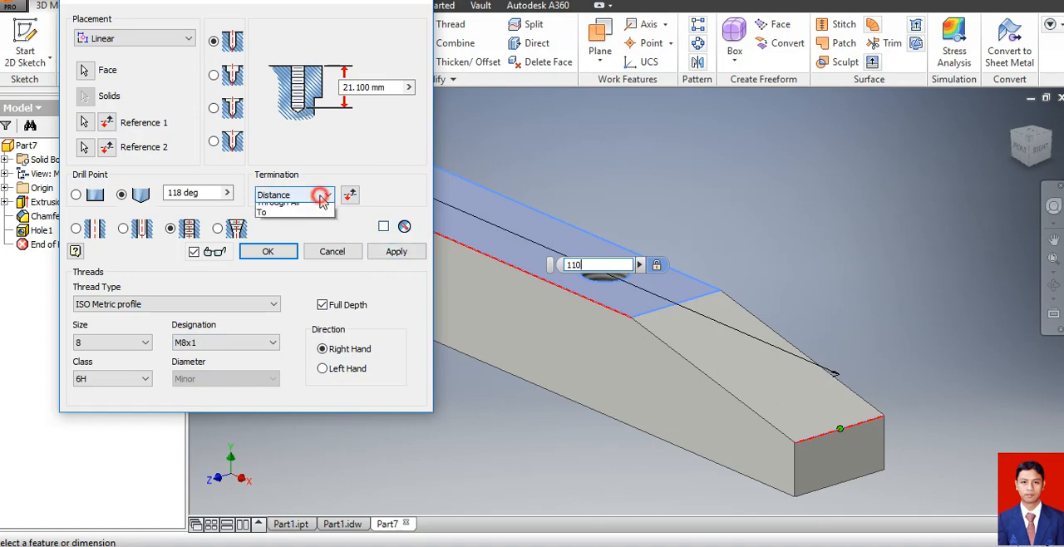
{"action": "left_click", "coordinate": [304, 218]}
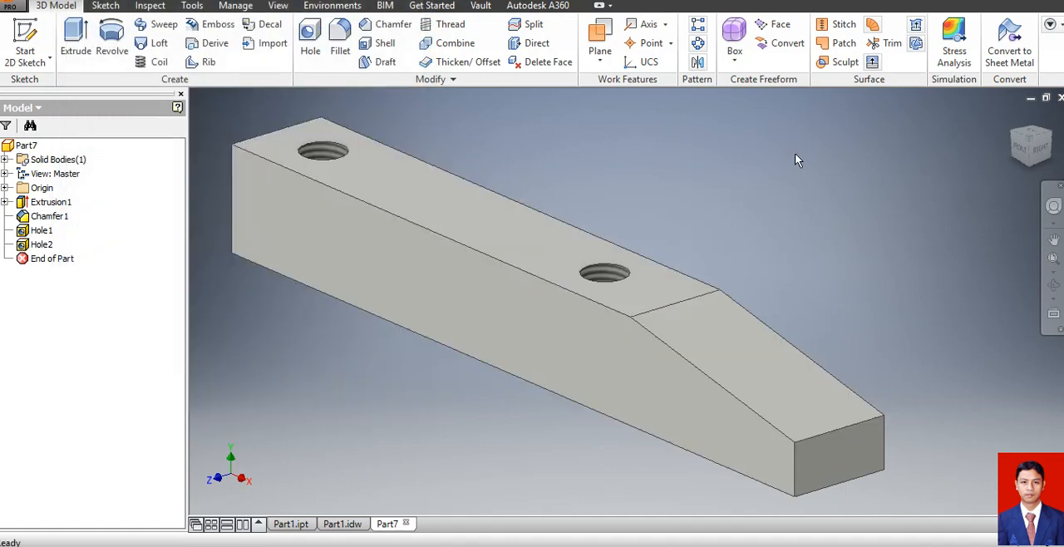
Fillet the two vertical edges of the untapered end with an 8 mm radius.
{"action": "left_click", "coordinate": [340, 37]}
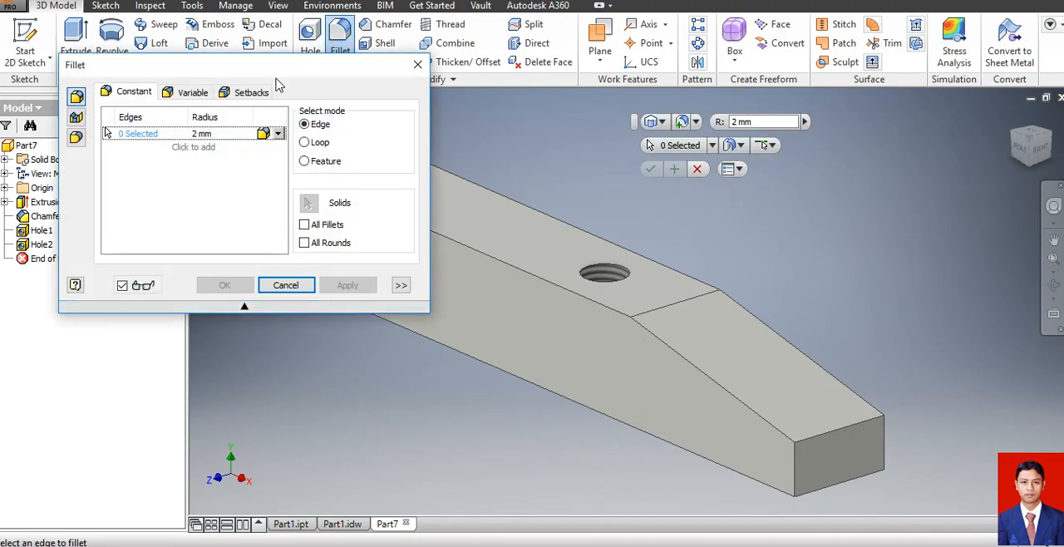
{"action": "left_click_drag", "start_coordinate": [283, 67], "coordinate": [235, 275]}
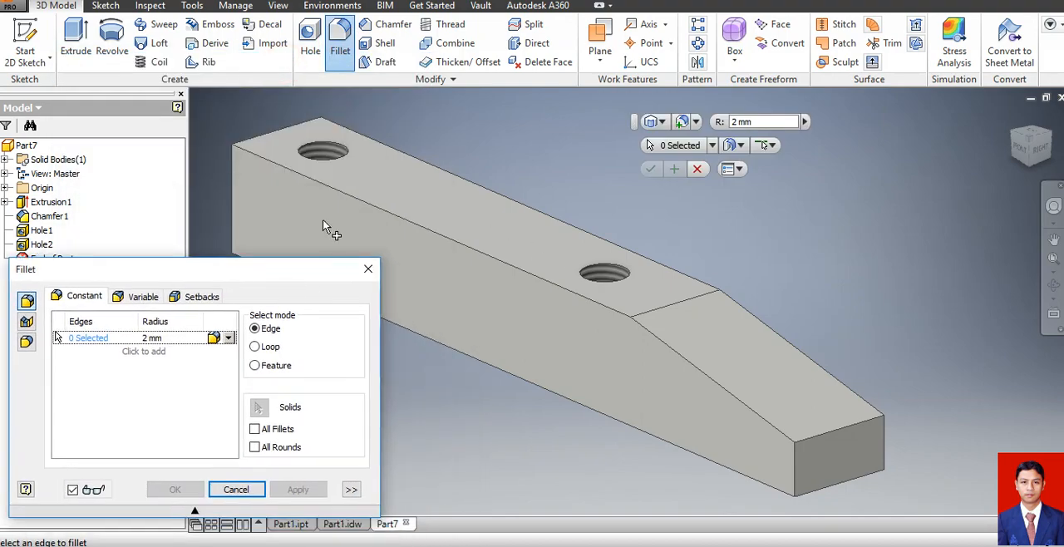
{"action": "left_click", "coordinate": [232, 196]}
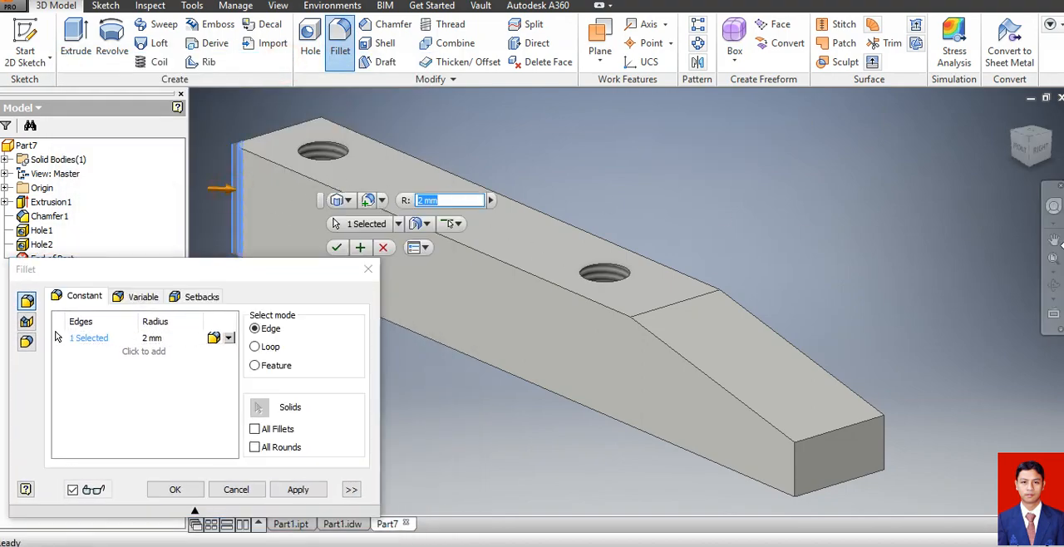
{"action": "left_click", "coordinate": [1053, 285]}
{"action": "left_click_drag", "start_coordinate": [523, 238], "coordinate": [645, 363]}
{"action": "key", "text": "Escape"}
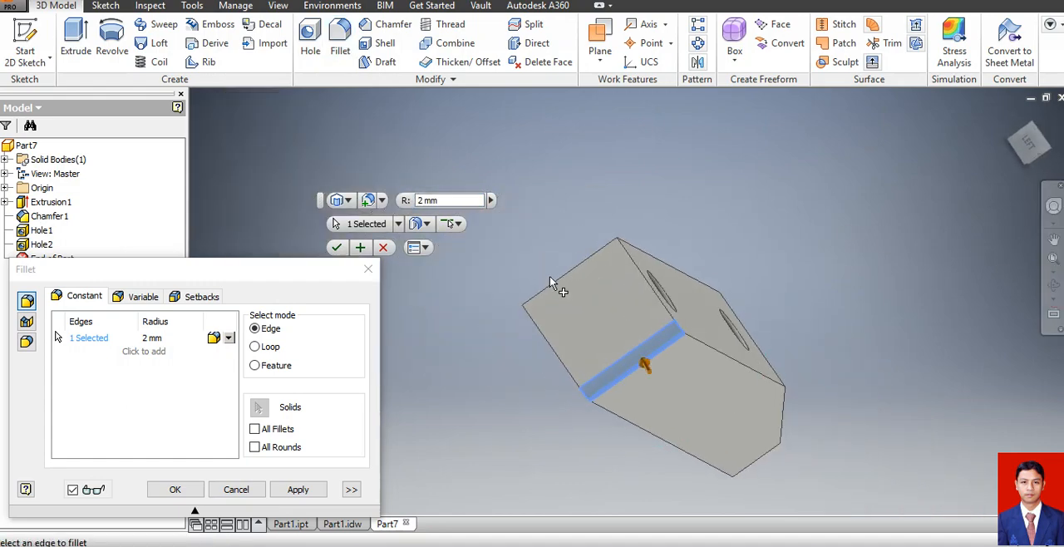
{"action": "left_click", "coordinate": [547, 291]}
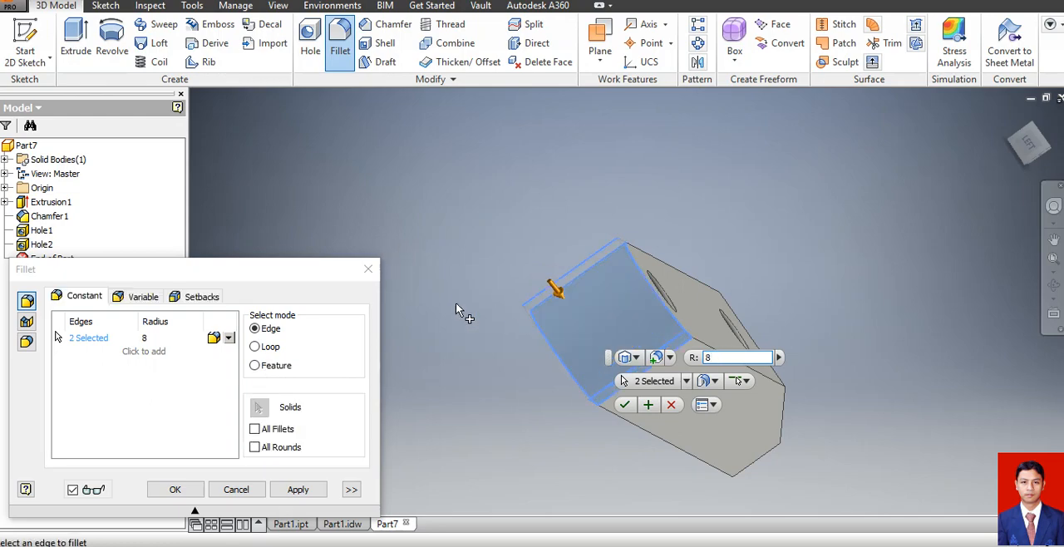
{"action": "left_click", "coordinate": [175, 489]}
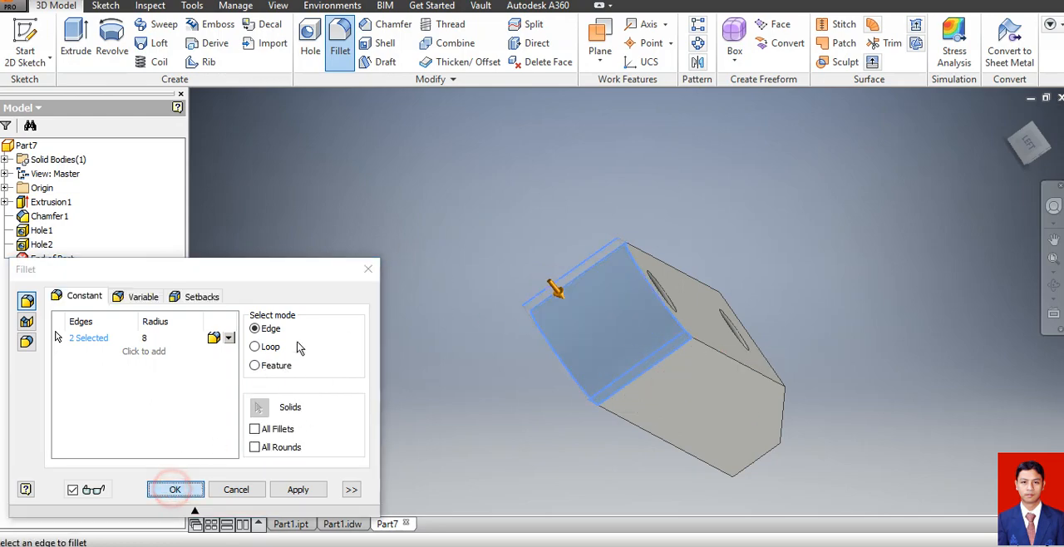
{"action": "left_click", "coordinate": [1054, 289]}
{"action": "left_click_drag", "start_coordinate": [719, 355], "coordinate": [641, 330]}
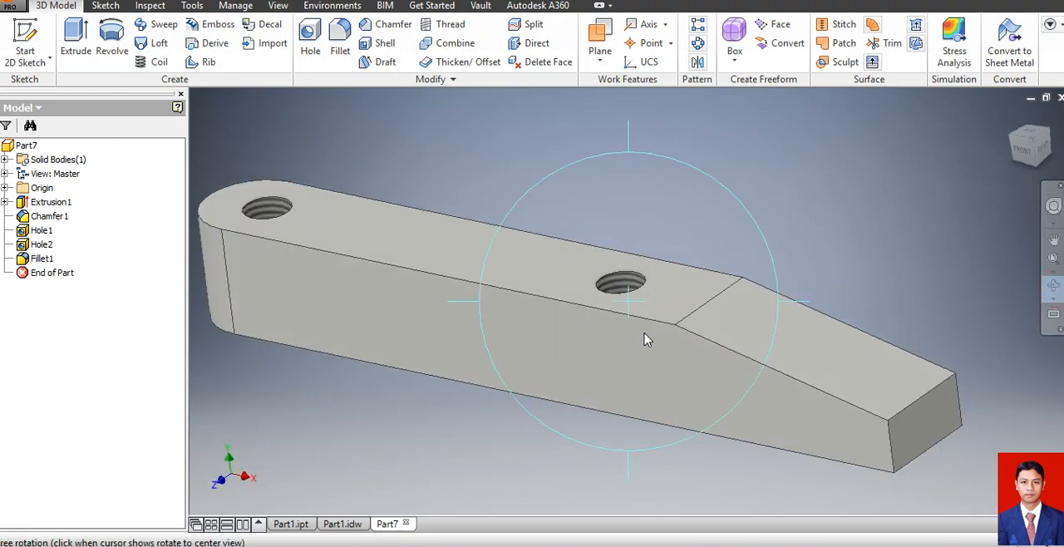
{"action": "key", "text": "Escape"}
Save the part as Part2 in the soal ukk 2017 folder.
{"action": "left_click", "coordinate": [18, 7]}
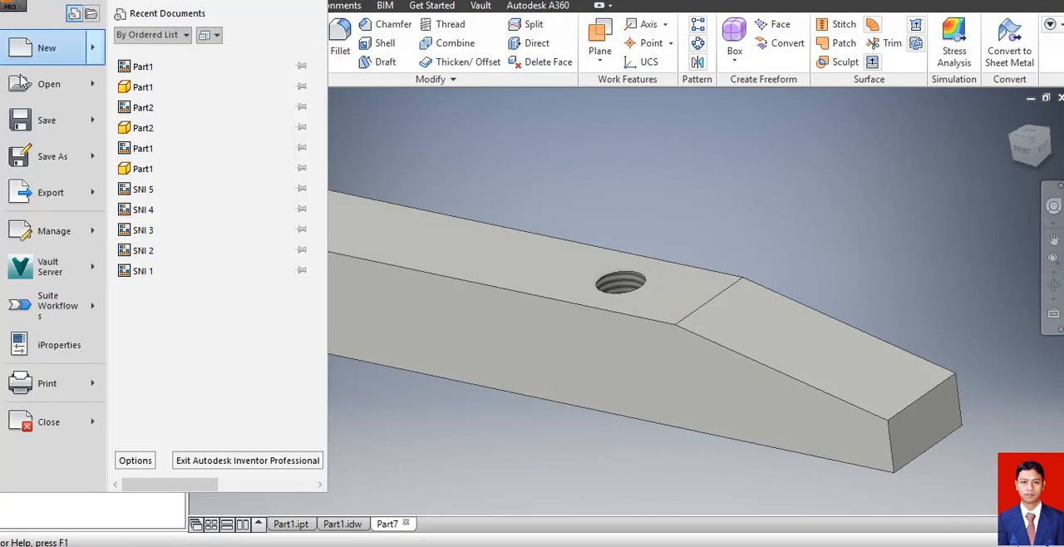
{"action": "left_click", "coordinate": [45, 121]}
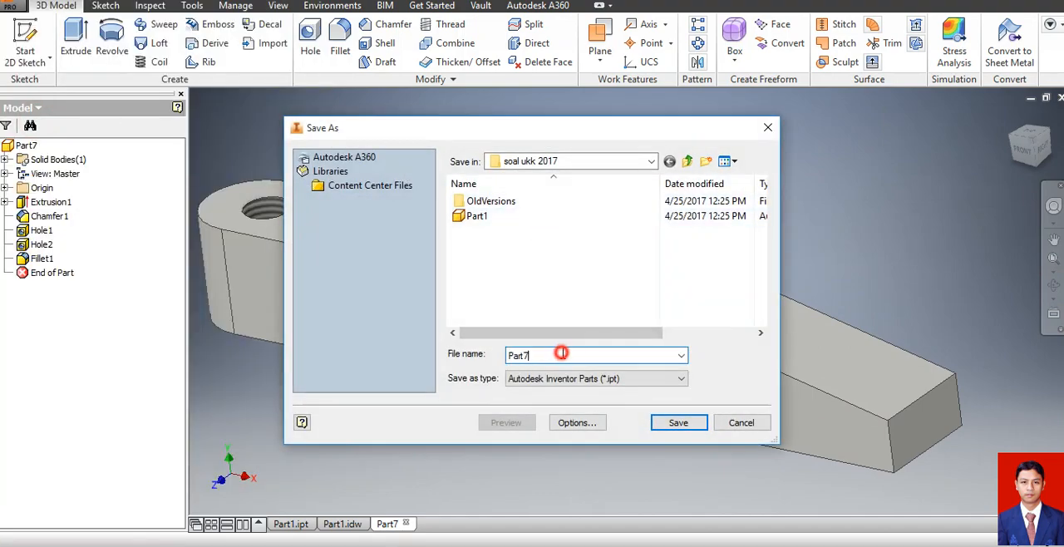
{"action": "key", "text": "BackSpace"}
{"action": "type", "text": "2"}
{"action": "left_click", "coordinate": [665, 424]}
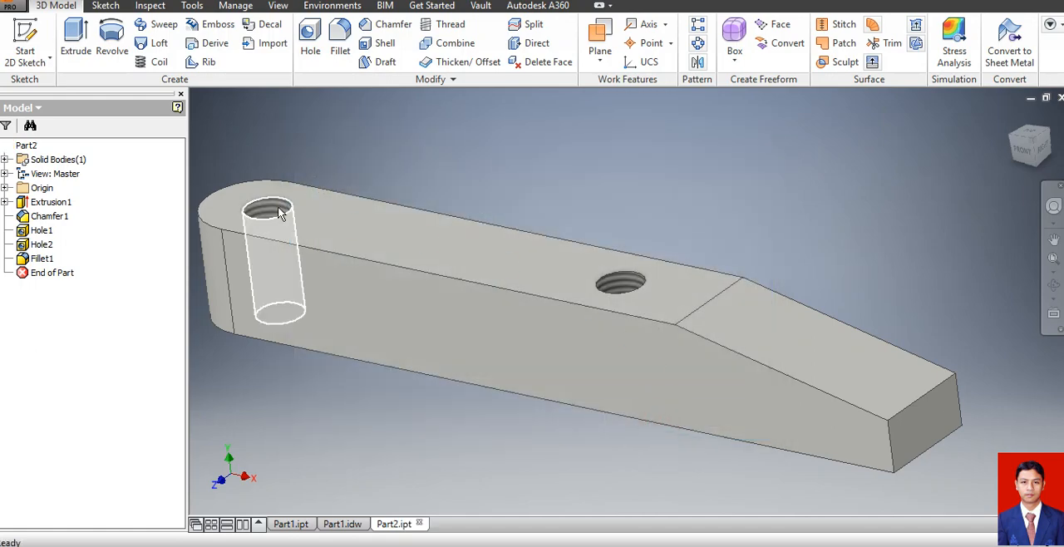
Create a new drawing from the metric SNI 2.idw template.
{"action": "left_click", "coordinate": [10, 6]}
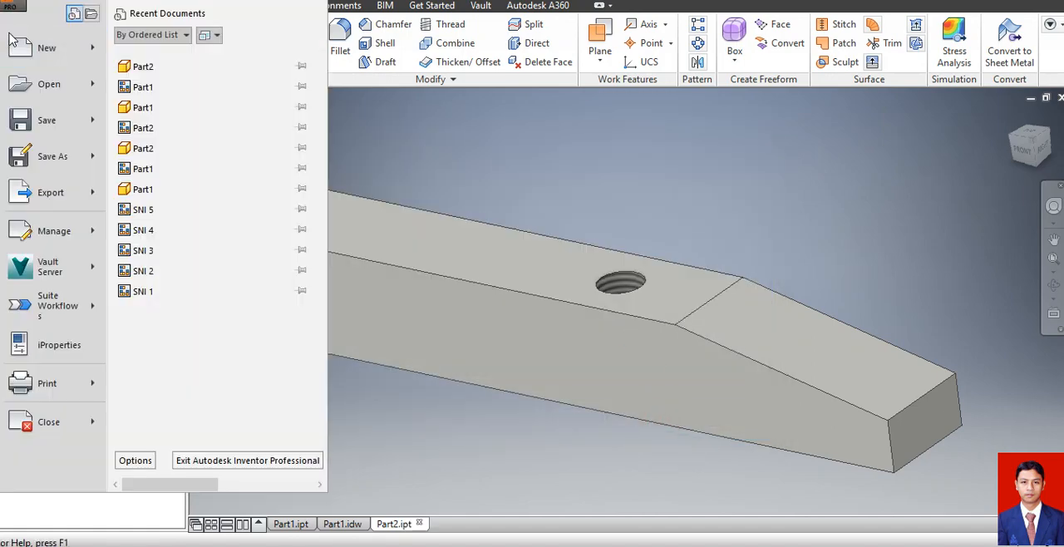
{"action": "left_click", "coordinate": [15, 42]}
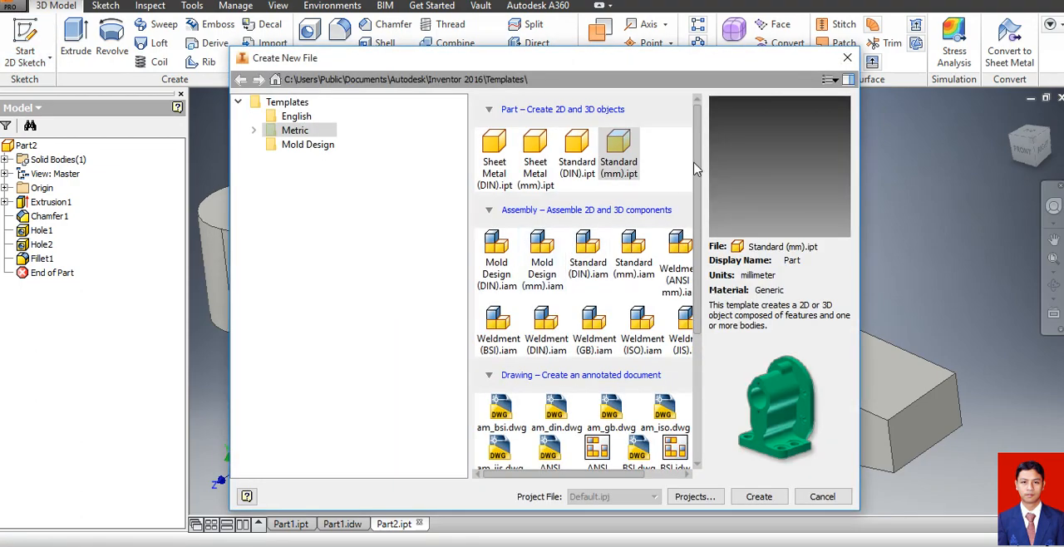
{"action": "scroll", "coordinate": [699, 178], "scroll_direction": "down", "scroll_amount": 3}
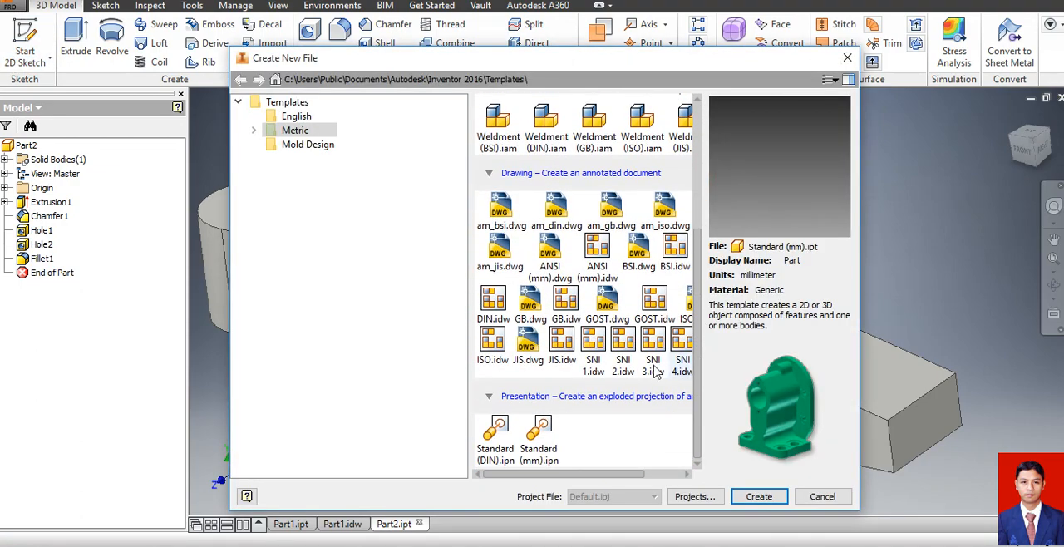
{"action": "left_click", "coordinate": [623, 353]}
{"action": "left_click", "coordinate": [763, 497]}
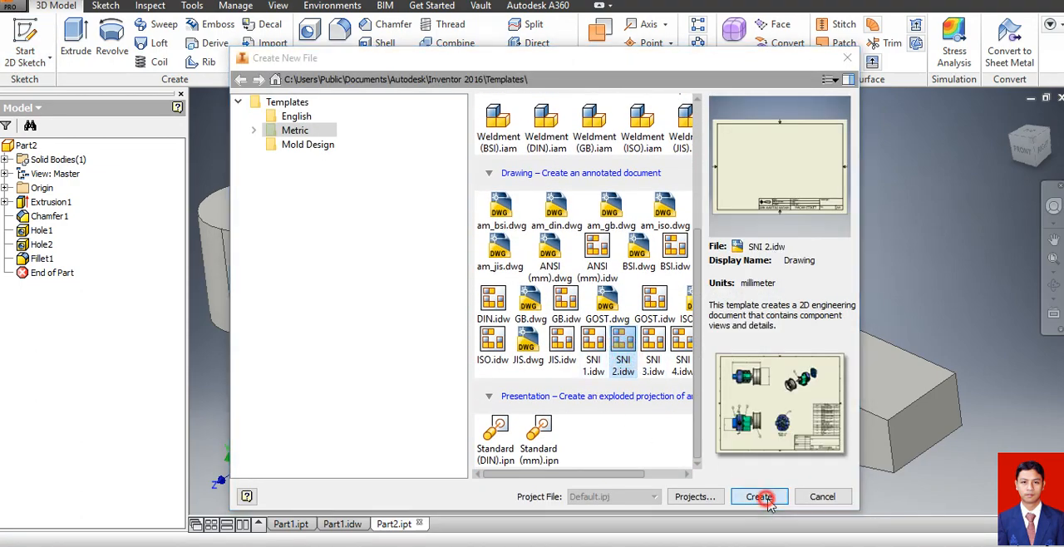
{"action": "left_click", "coordinate": [483, 326]}
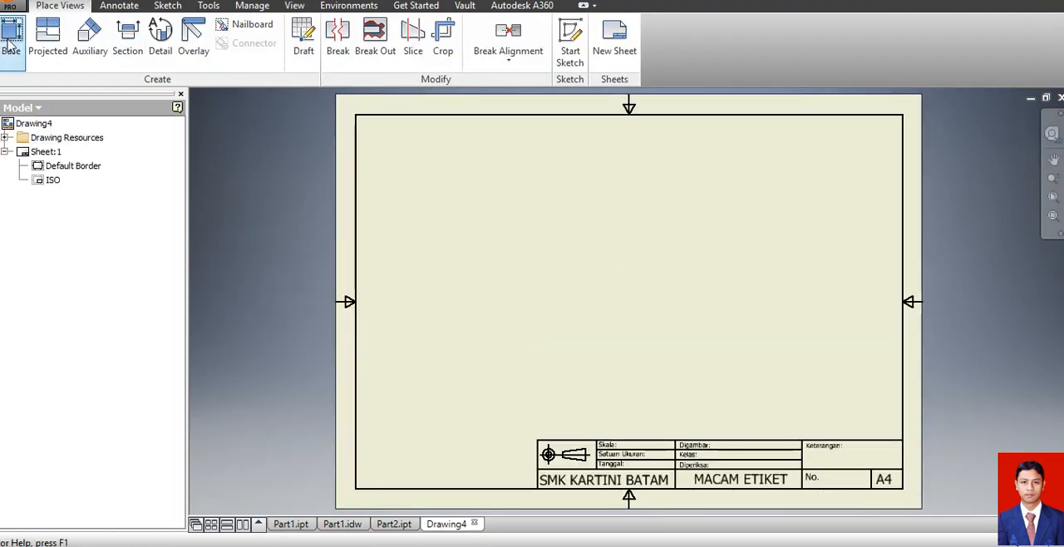
Place a front base view of Part2.ipt at 1:1 scale with a projected view directly below it.
{"action": "left_click", "coordinate": [13, 37]}
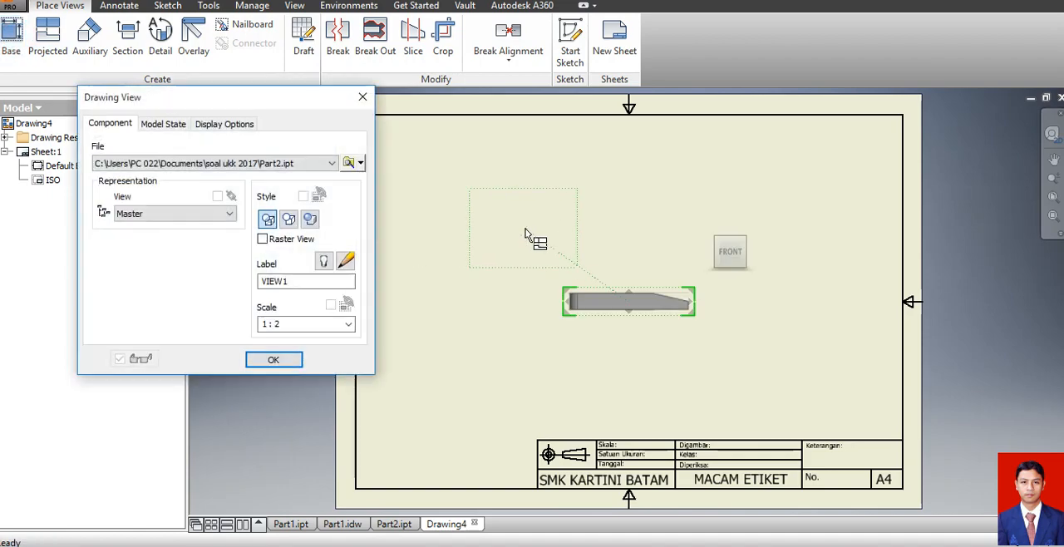
{"action": "left_click", "coordinate": [349, 324]}
{"action": "left_click", "coordinate": [327, 364]}
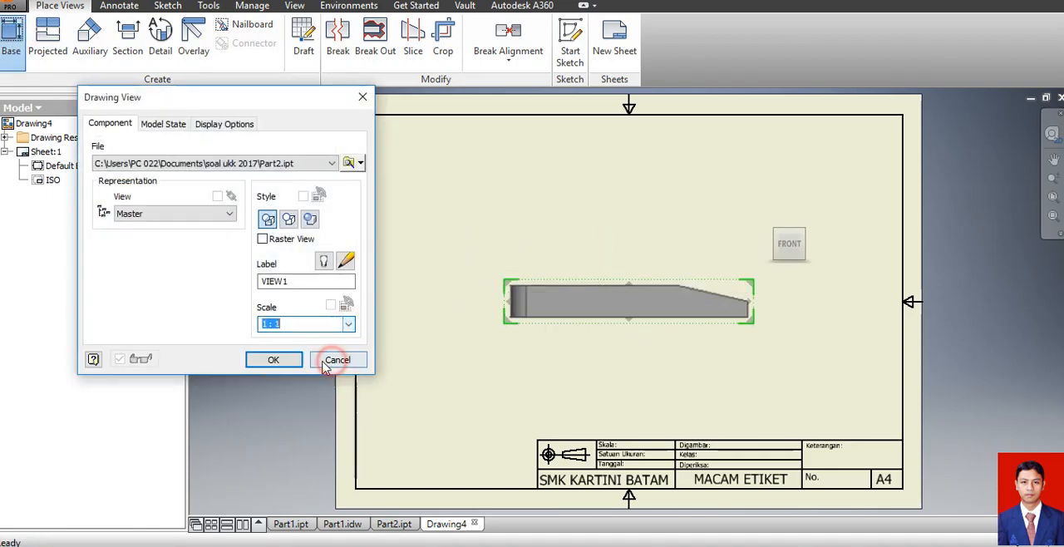
{"action": "left_click", "coordinate": [650, 375]}
{"action": "left_click", "coordinate": [290, 361]}
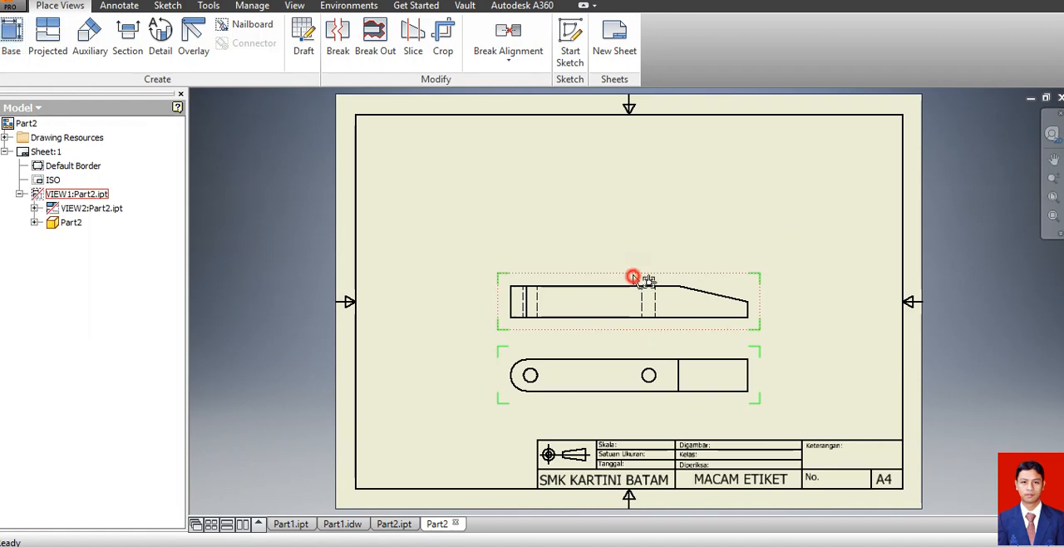
Move the front view and its projected view higher on the sheet, leaving a wider gap between them for dimensions.
{"action": "left_click_drag", "start_coordinate": [633, 277], "coordinate": [635, 223]}
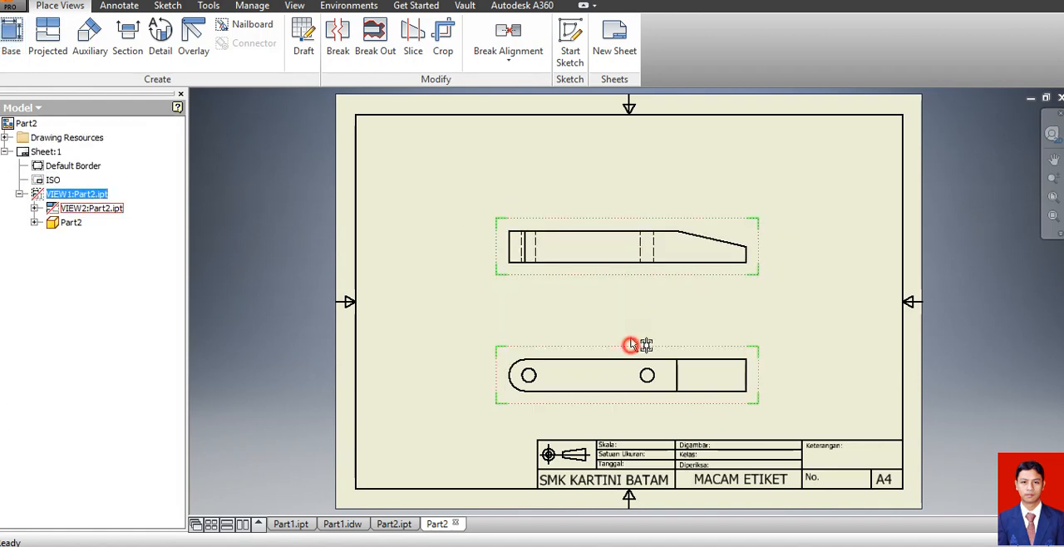
{"action": "left_click_drag", "start_coordinate": [632, 344], "coordinate": [611, 196]}
{"action": "left_click", "coordinate": [419, 249]}
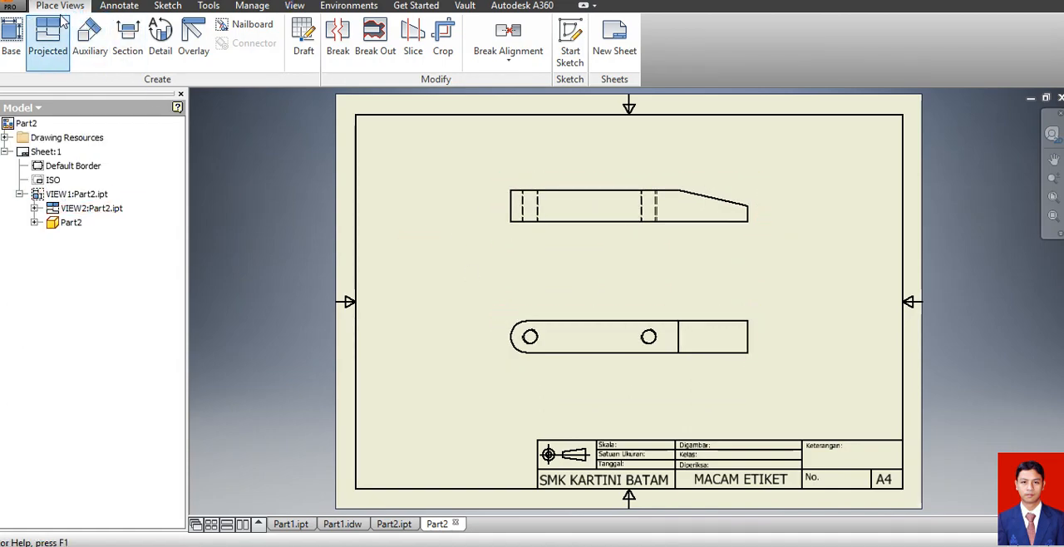
Add center marks to both holes in the projected view.
{"action": "left_click", "coordinate": [119, 6]}
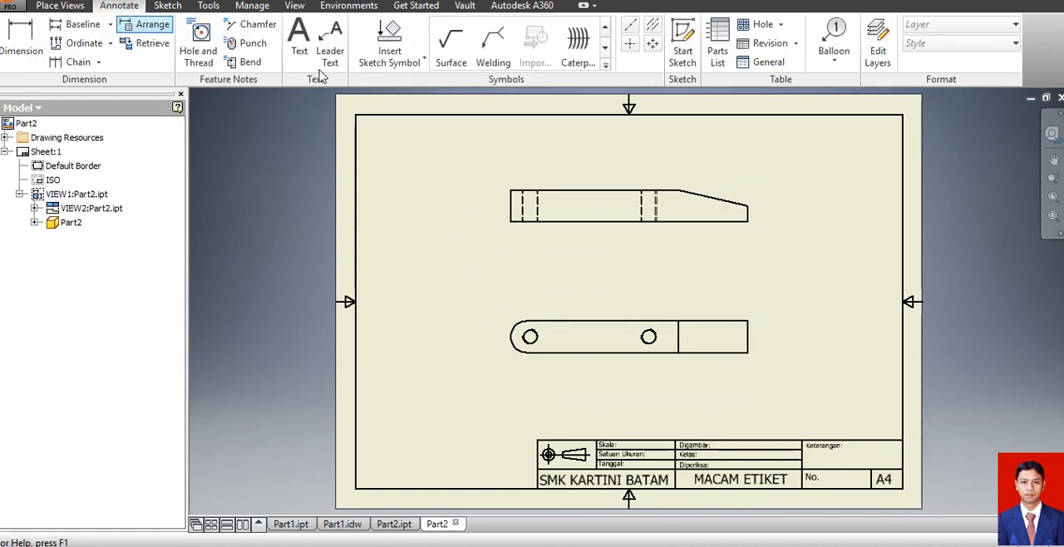
{"action": "left_click", "coordinate": [629, 45]}
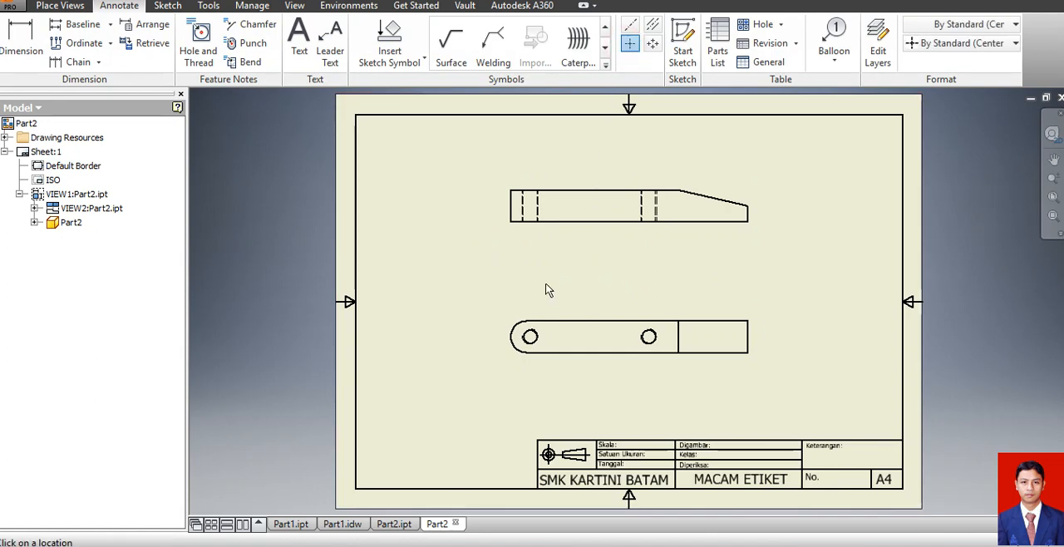
{"action": "left_click", "coordinate": [649, 337]}
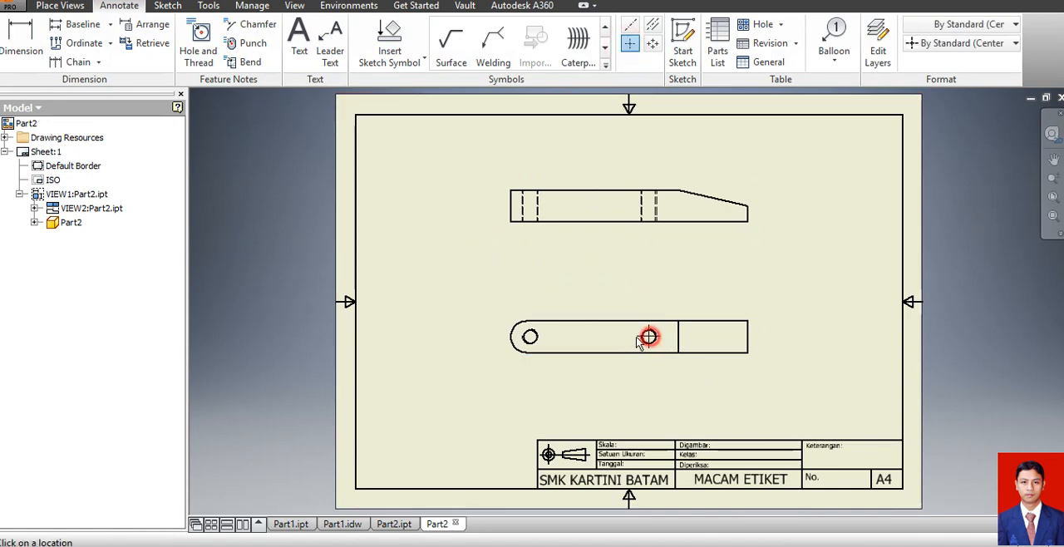
{"action": "left_click", "coordinate": [530, 336]}
{"action": "key", "text": "Escape"}
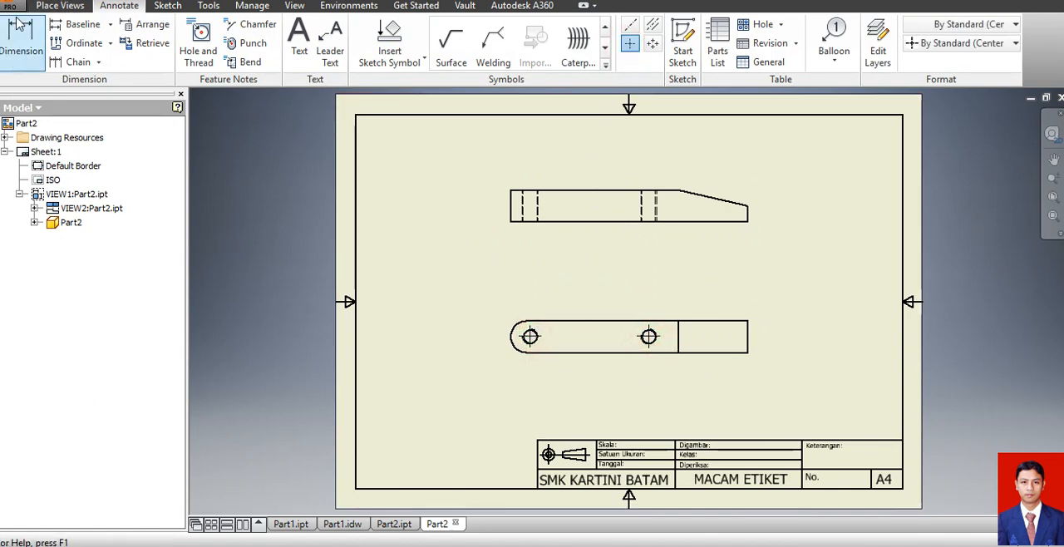
Dimension the distances from both hole centres to the tapered end, stacked below the projected view.
{"action": "left_click", "coordinate": [31, 57]}
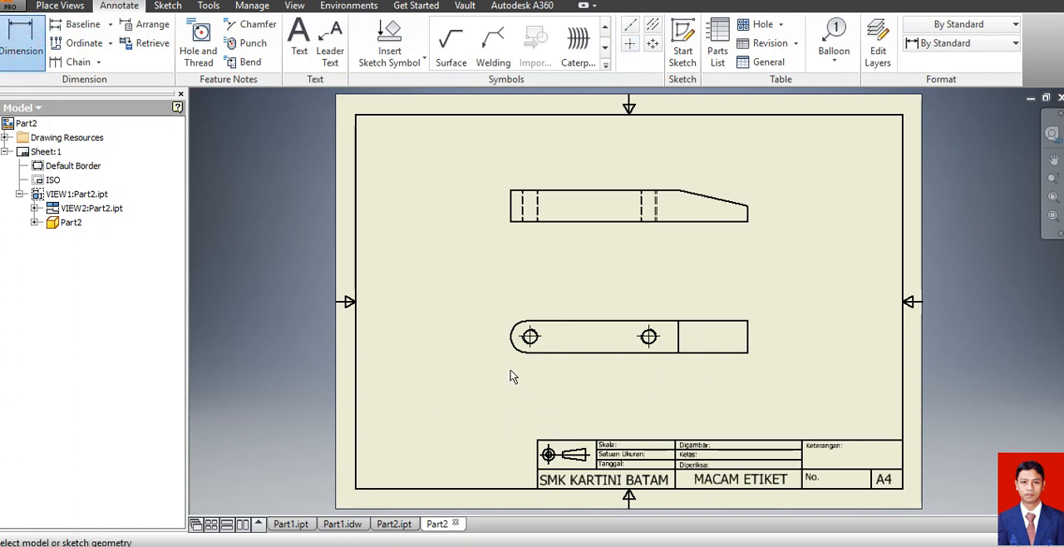
{"action": "left_click", "coordinate": [531, 338]}
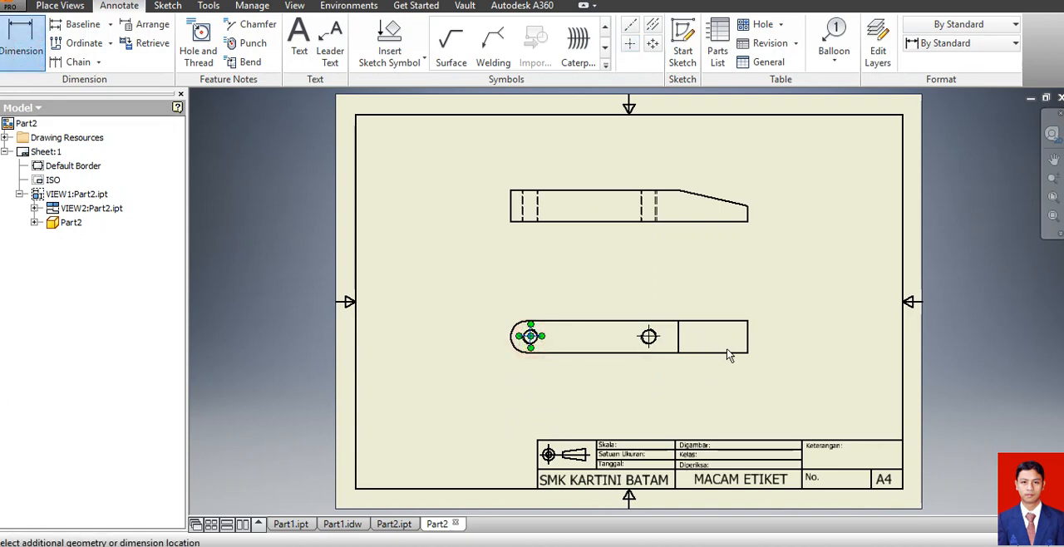
{"action": "left_click", "coordinate": [747, 343]}
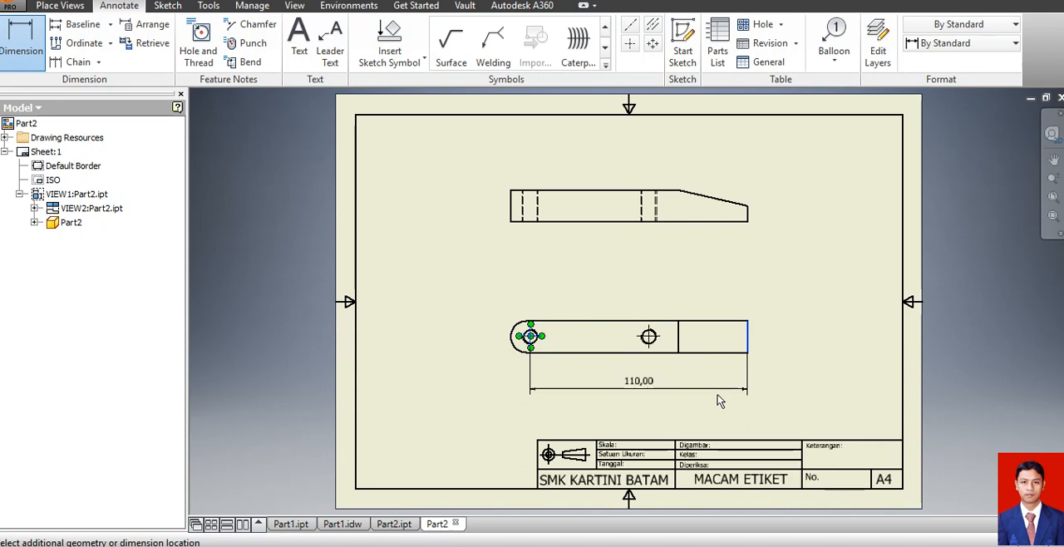
{"action": "left_click", "coordinate": [716, 406]}
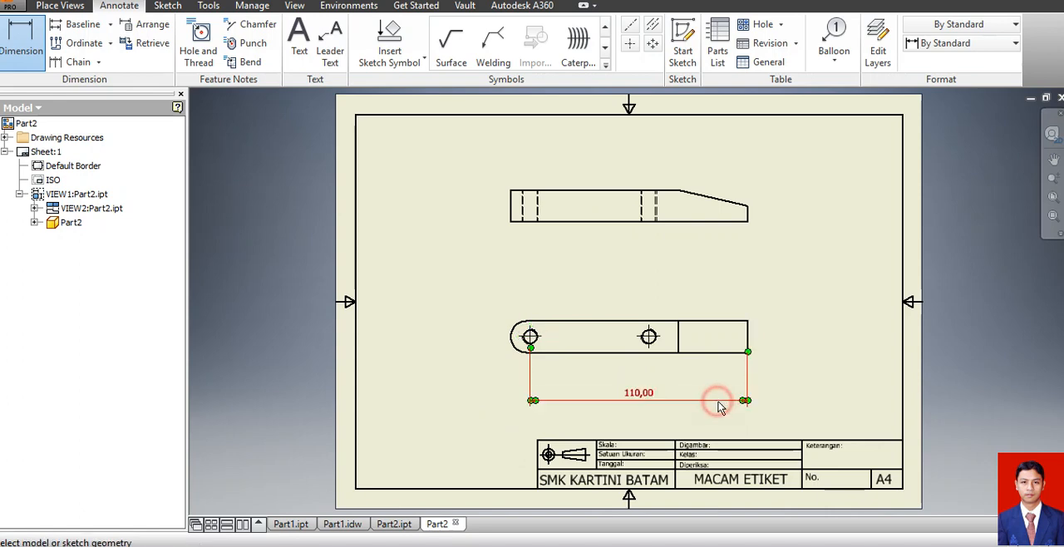
{"action": "left_click", "coordinate": [648, 337]}
{"action": "left_click", "coordinate": [750, 342]}
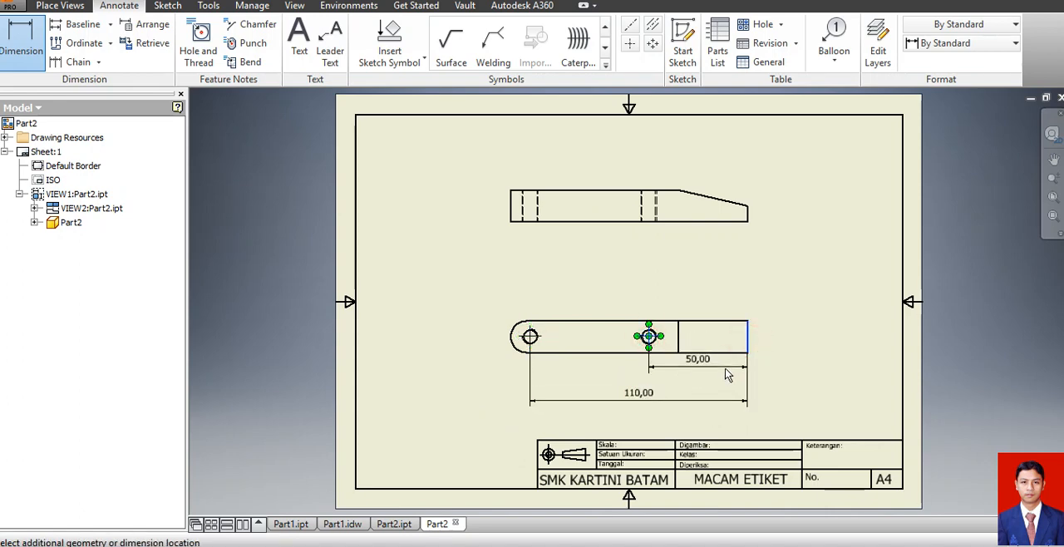
{"action": "left_click", "coordinate": [725, 380]}
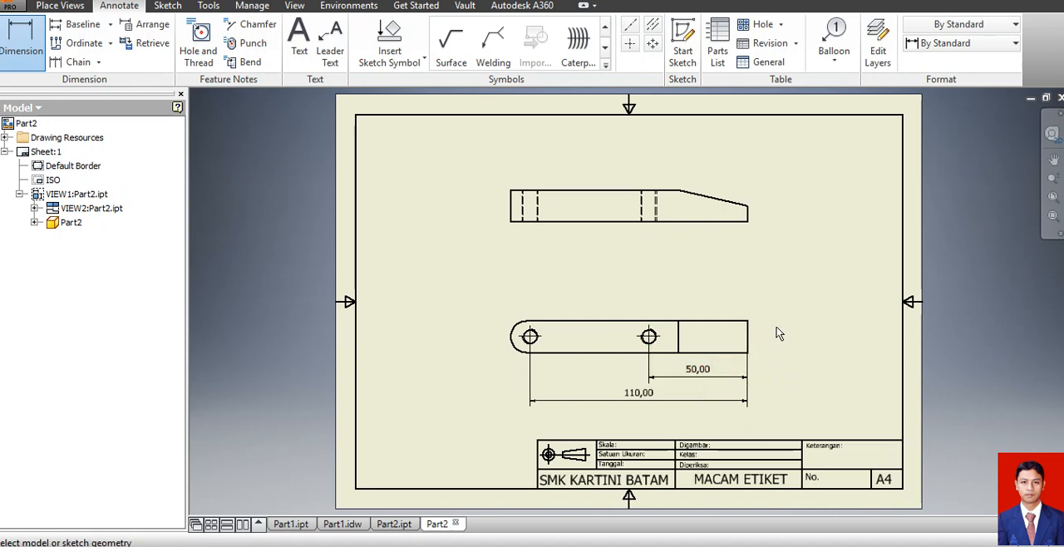
Dimension the tapered end's height and the bar's full height in the front view, each outside its own end.
{"action": "left_click", "coordinate": [739, 220]}
{"action": "left_click", "coordinate": [746, 209]}
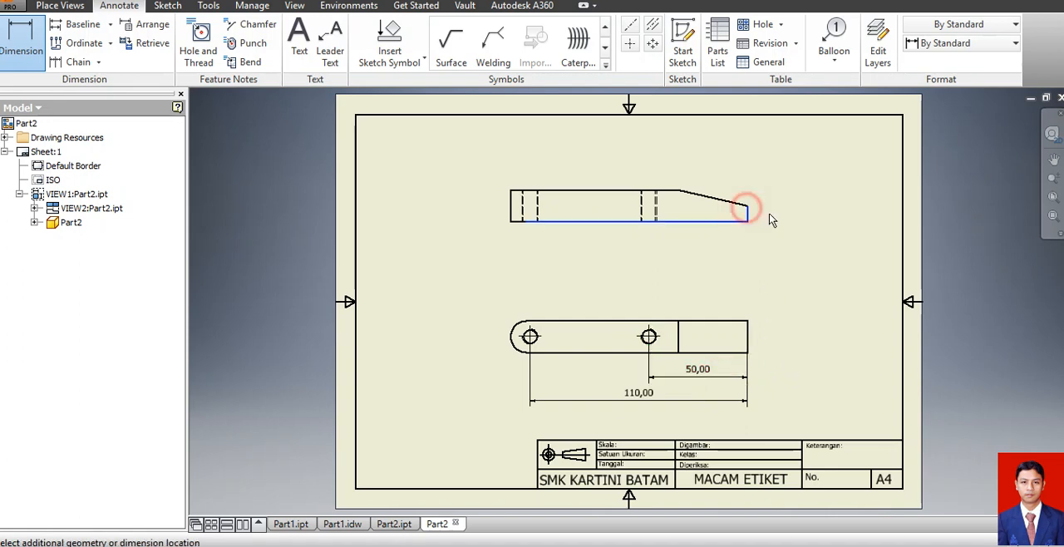
{"action": "left_click", "coordinate": [778, 221]}
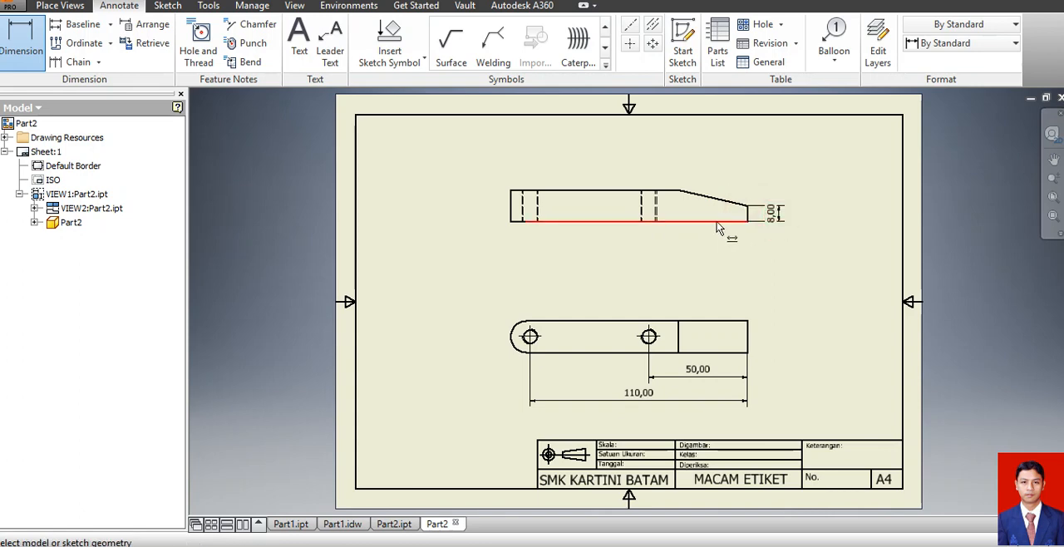
{"action": "left_click", "coordinate": [715, 221]}
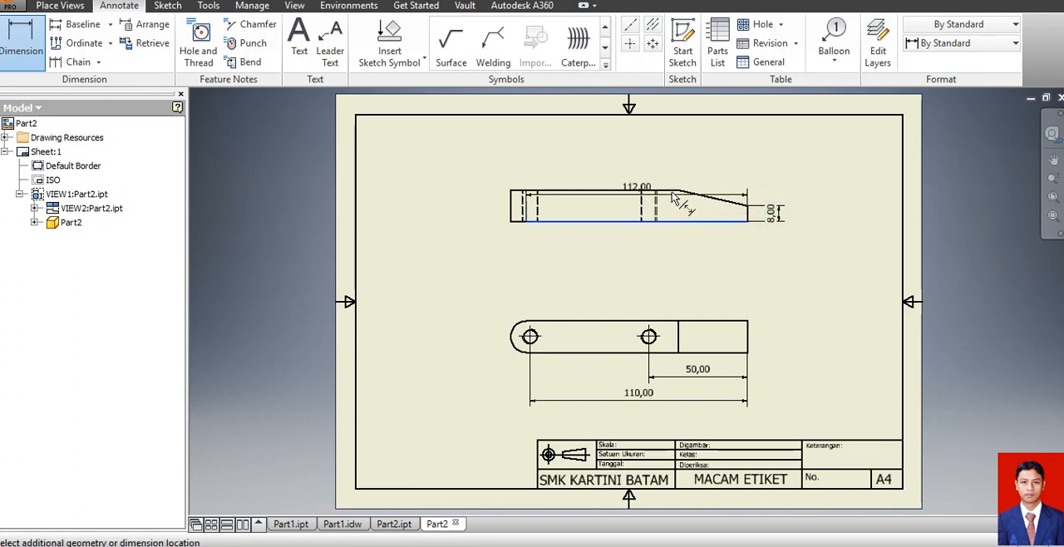
{"action": "left_click", "coordinate": [670, 190]}
{"action": "left_click", "coordinate": [456, 198]}
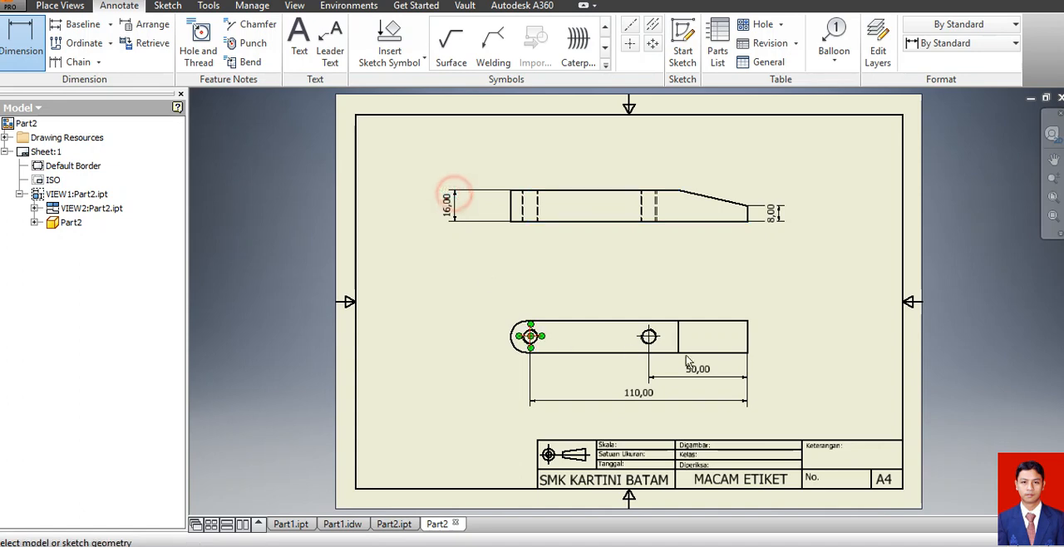
Dimension the taper's horizontal length above the front view and the bar's overall length below it.
{"action": "left_click", "coordinate": [749, 216]}
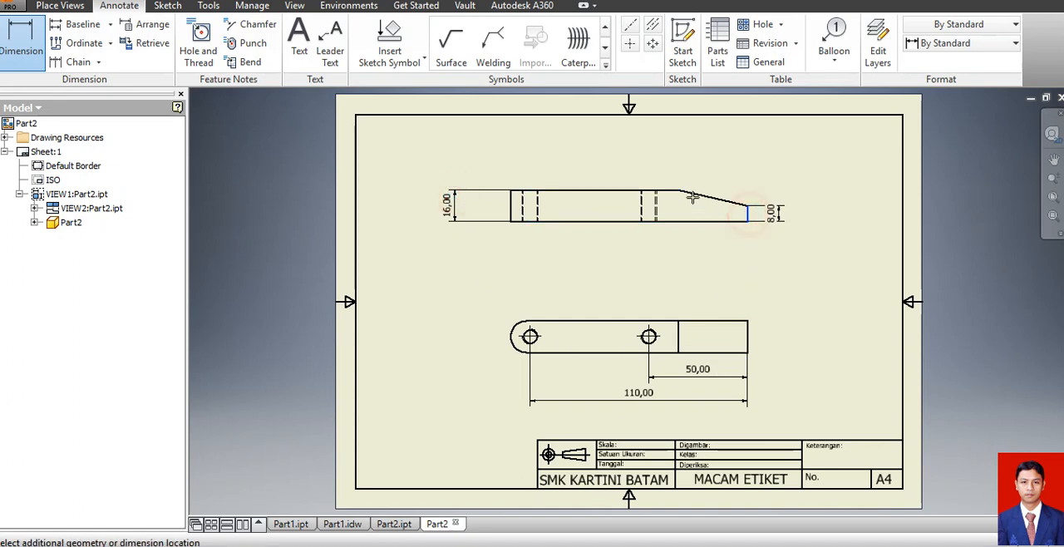
{"action": "left_click", "coordinate": [679, 191]}
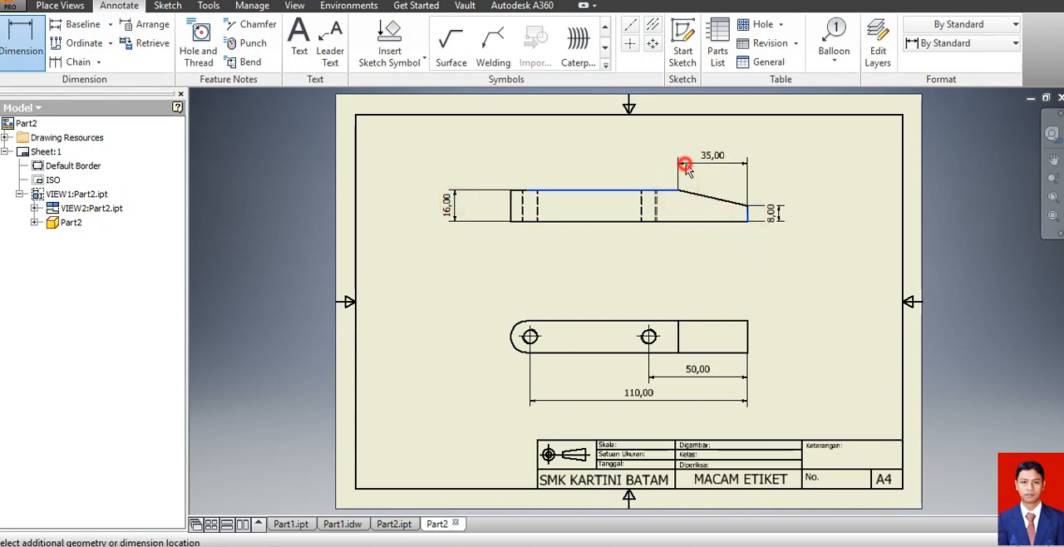
{"action": "left_click", "coordinate": [685, 166]}
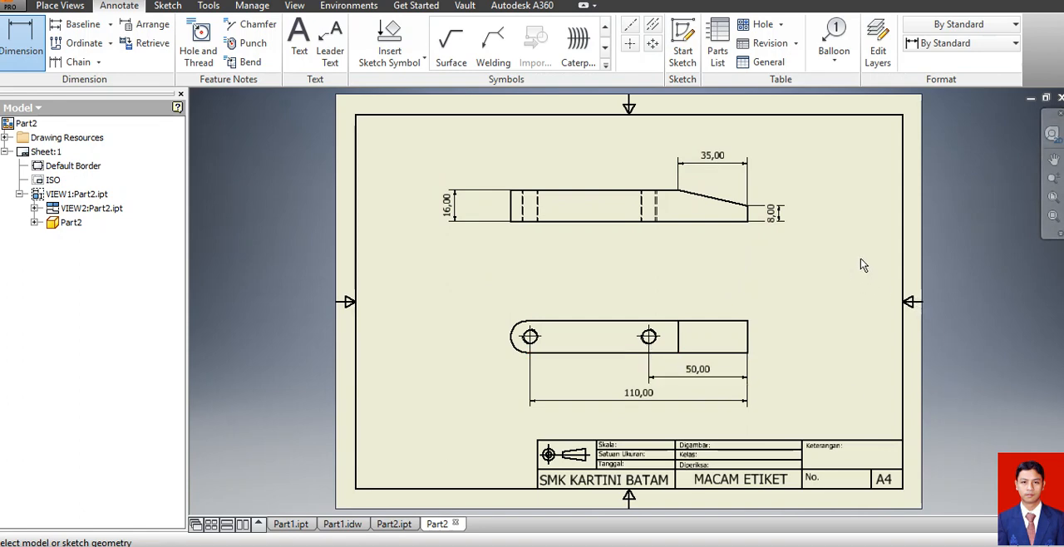
{"action": "left_click", "coordinate": [748, 214]}
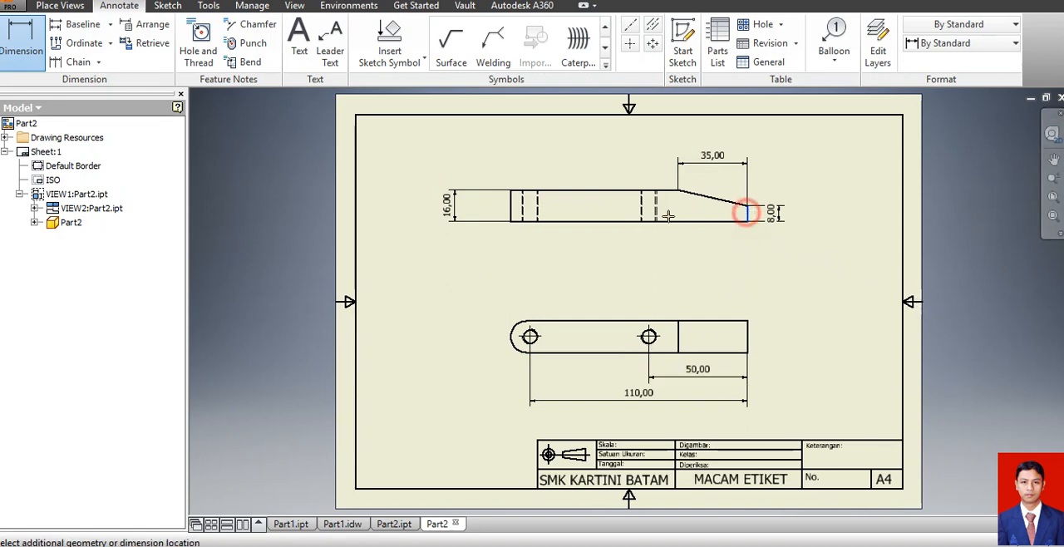
{"action": "left_click", "coordinate": [510, 214]}
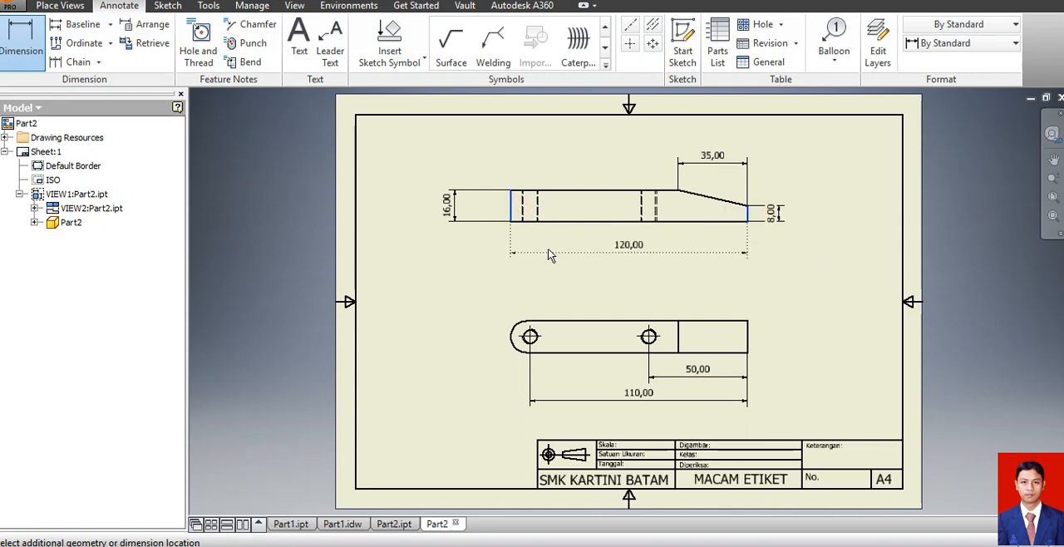
{"action": "left_click", "coordinate": [549, 258]}
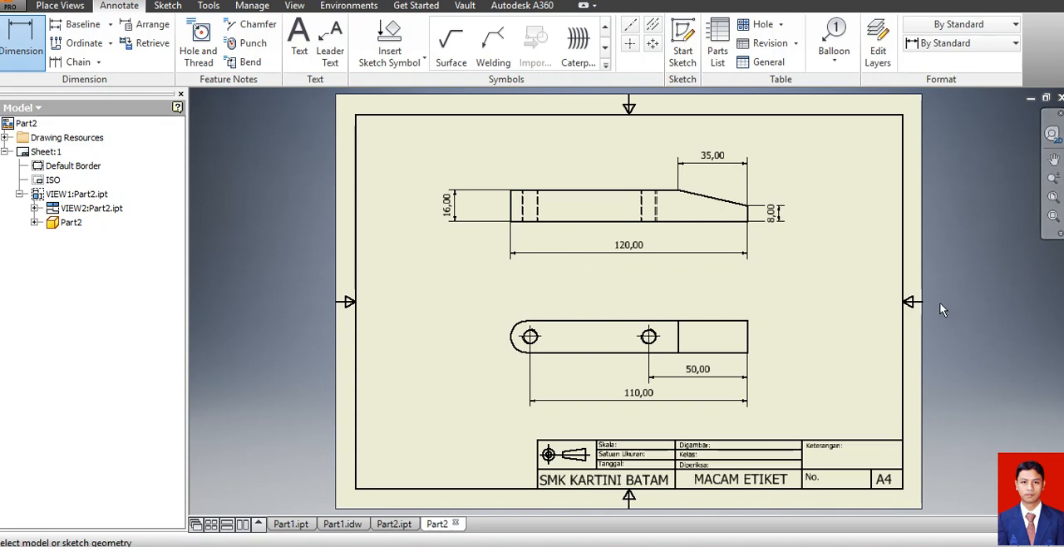
Add a hole and thread note to the hole at the rounded end, placed up and outside the projected view.
{"action": "left_click", "coordinate": [199, 45]}
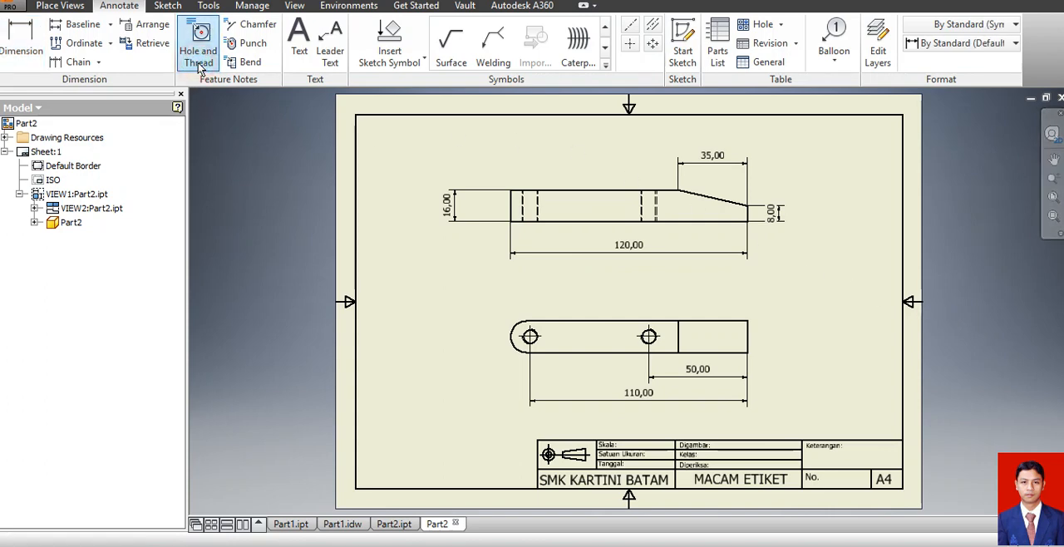
{"action": "left_click", "coordinate": [529, 337]}
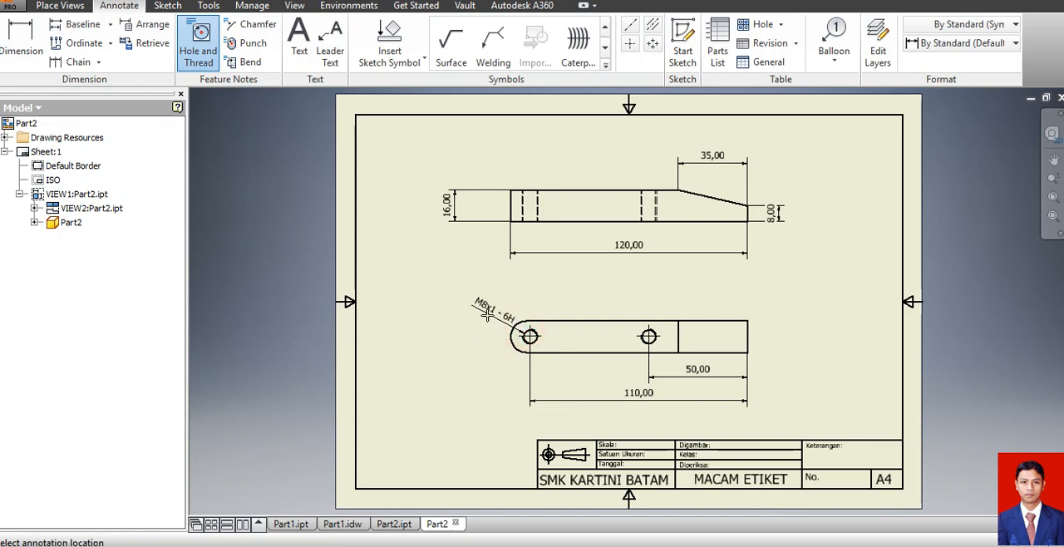
{"action": "left_click", "coordinate": [471, 297]}
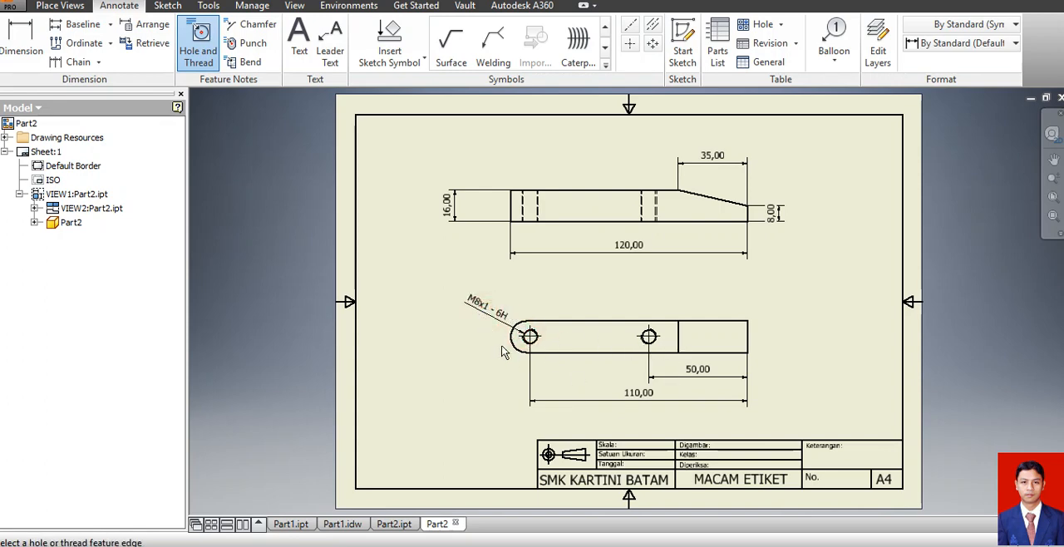
{"action": "key", "text": "Escape"}
Edit the thread note to read 2-M8x1 by adding the prefix "2-" and removing the thread class suffix.
{"action": "left_click", "coordinate": [489, 306]}
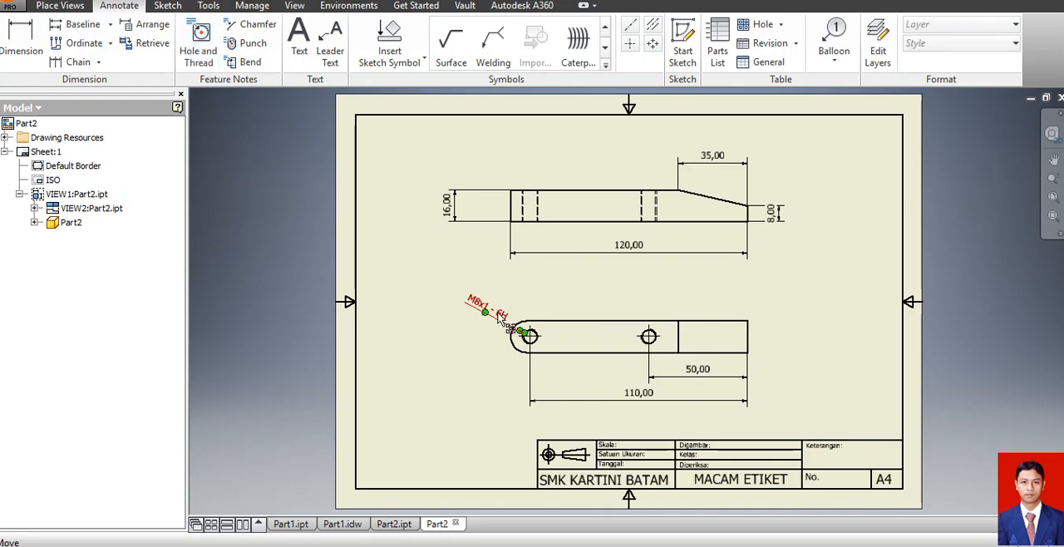
{"action": "scroll", "coordinate": [480, 318], "scroll_direction": "up", "scroll_amount": 2}
{"action": "scroll", "coordinate": [478, 316], "scroll_direction": "up", "scroll_amount": 2}
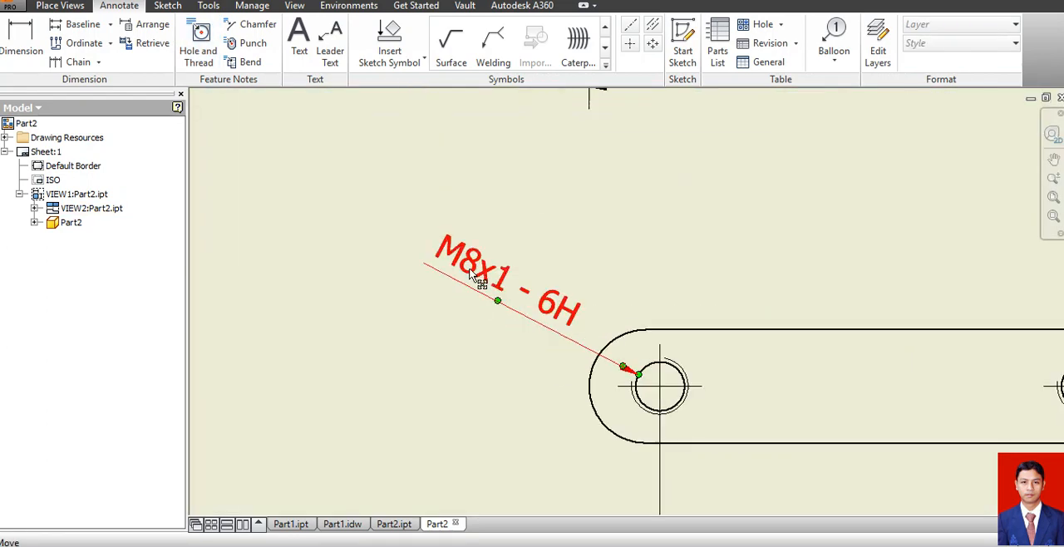
{"action": "double_click", "coordinate": [470, 277]}
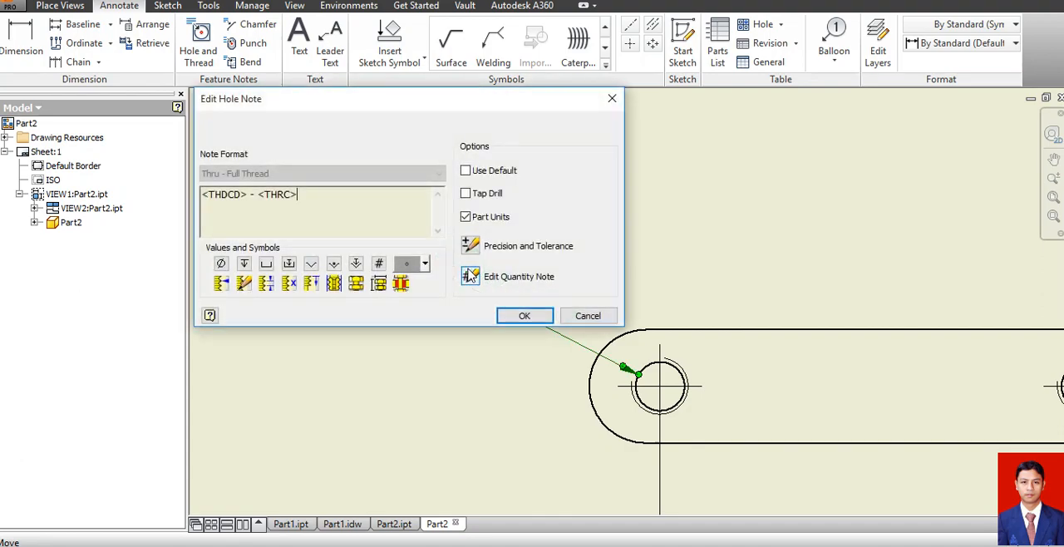
{"action": "left_click", "coordinate": [203, 195]}
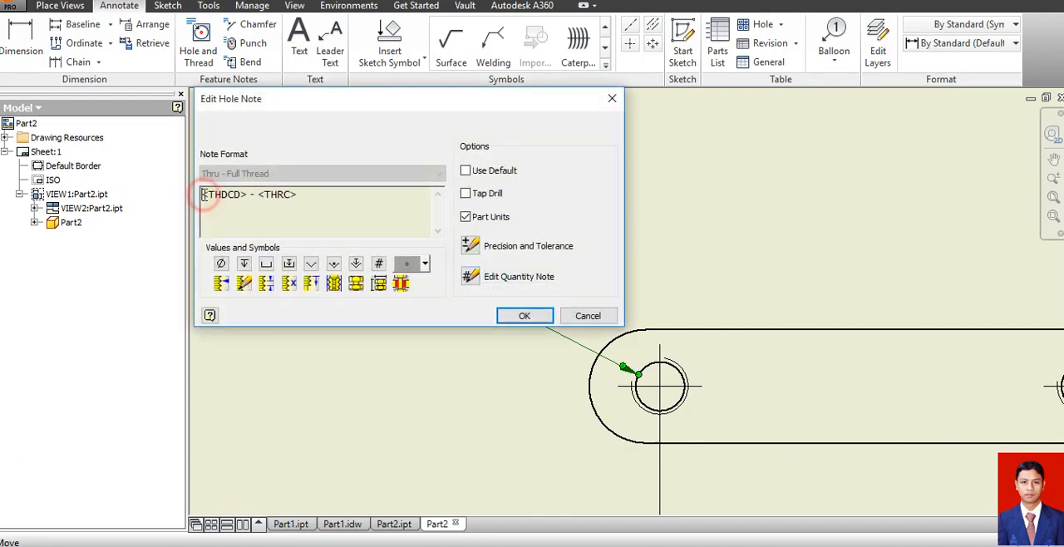
{"action": "type", "text": "2-<THDCD>"}
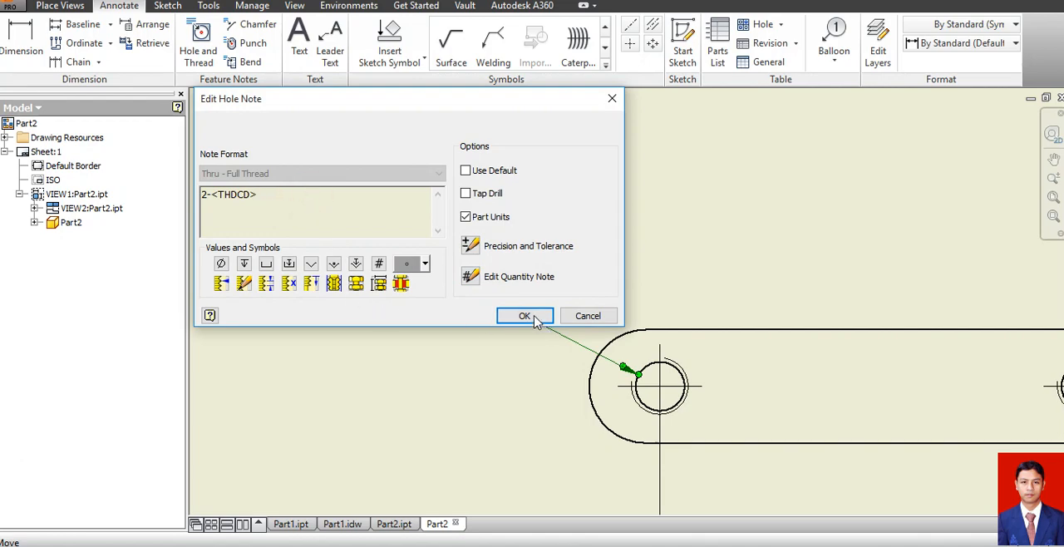
{"action": "left_click", "coordinate": [535, 321]}
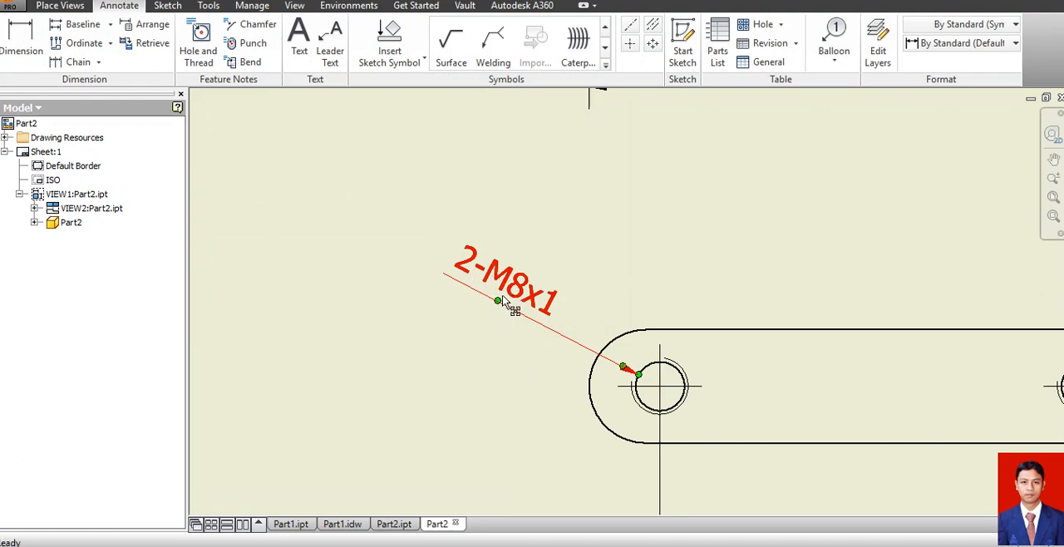
{"action": "scroll", "coordinate": [547, 304], "scroll_direction": "down", "scroll_amount": 4}
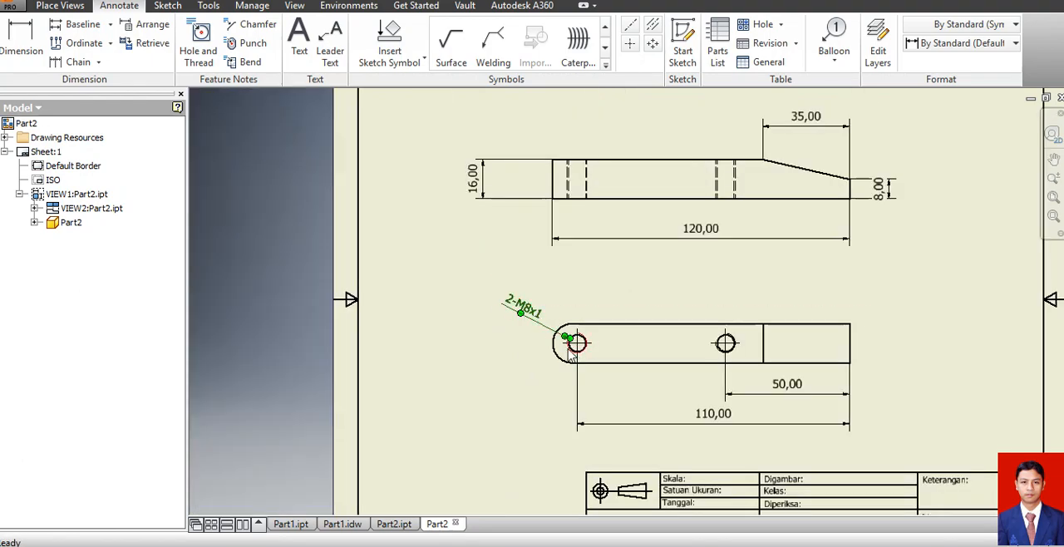
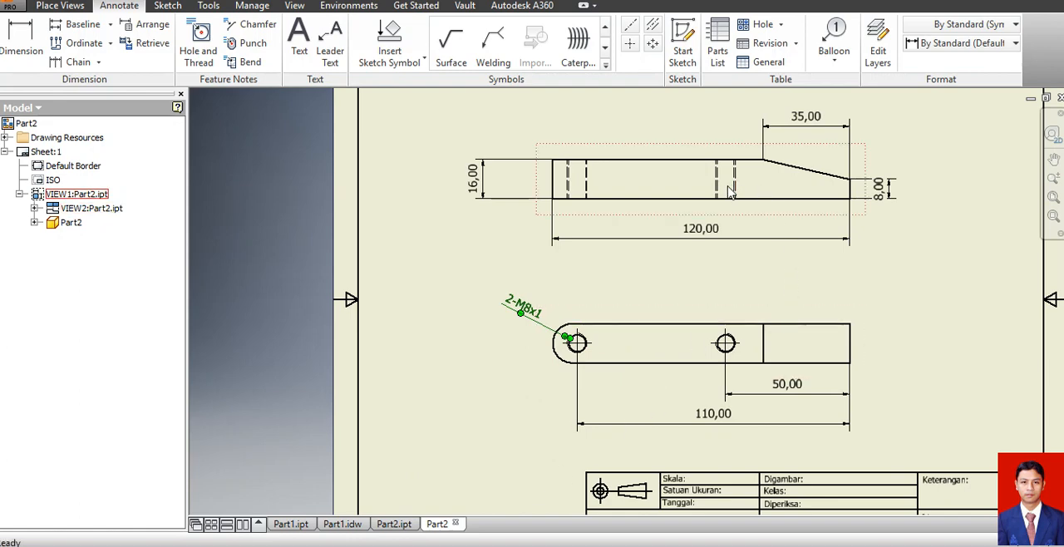
Dimension the bar's width in the lower projected view, placing it outside the square end.
{"action": "key", "text": "d"}
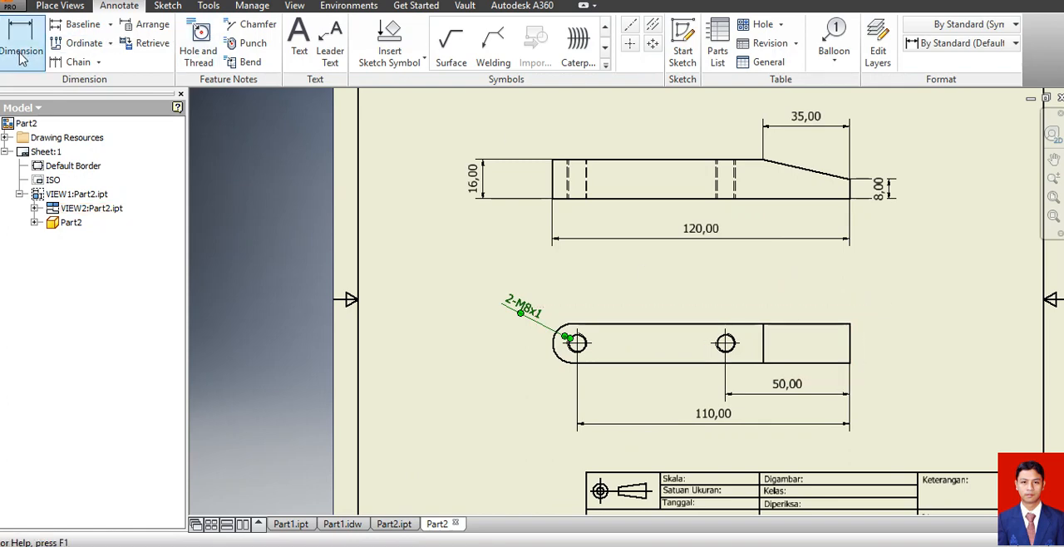
{"action": "left_click", "coordinate": [814, 362]}
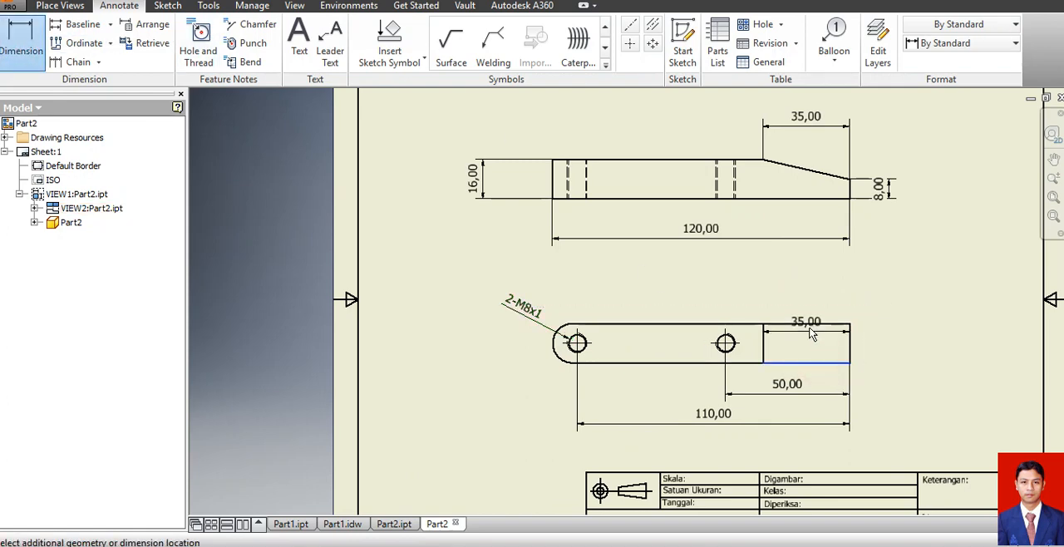
{"action": "left_click", "coordinate": [807, 324]}
{"action": "left_click", "coordinate": [894, 332]}
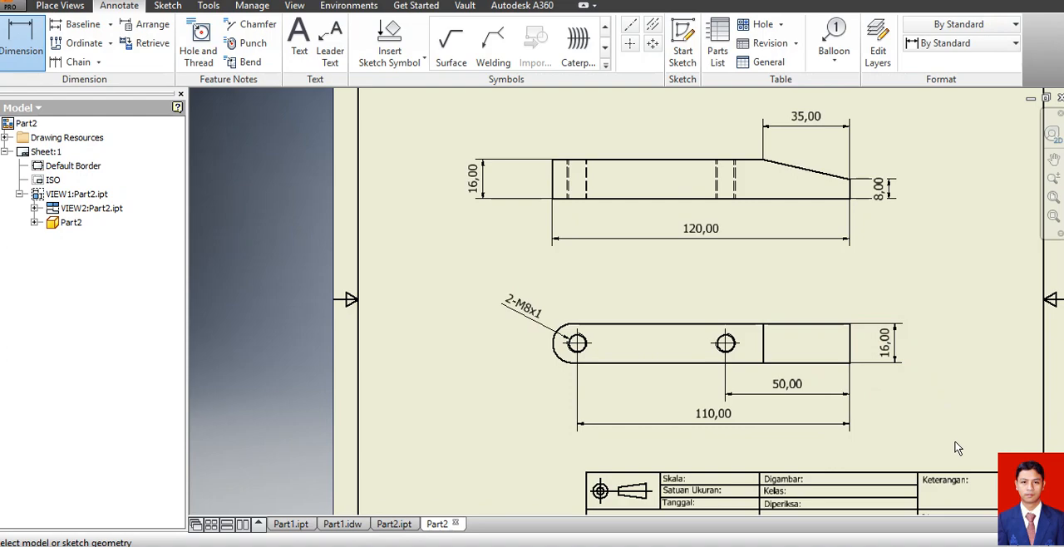
Save the drawing as Part2 in Inventor Drawing (*.idw) format in the soal ukk 2017 folder.
{"action": "scroll", "coordinate": [930, 437], "scroll_direction": "down", "scroll_amount": 2}
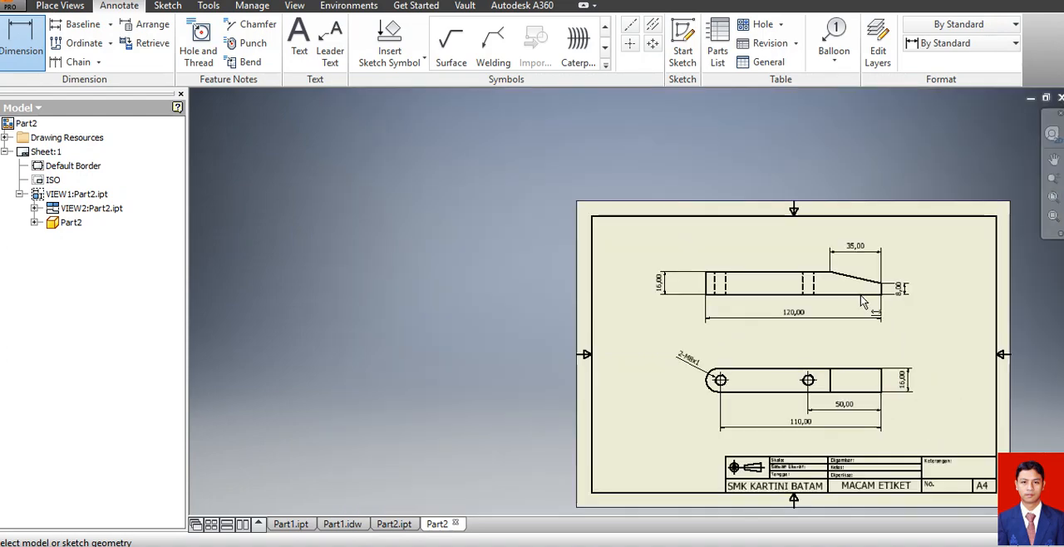
{"action": "left_click", "coordinate": [8, 8]}
{"action": "left_click", "coordinate": [34, 124]}
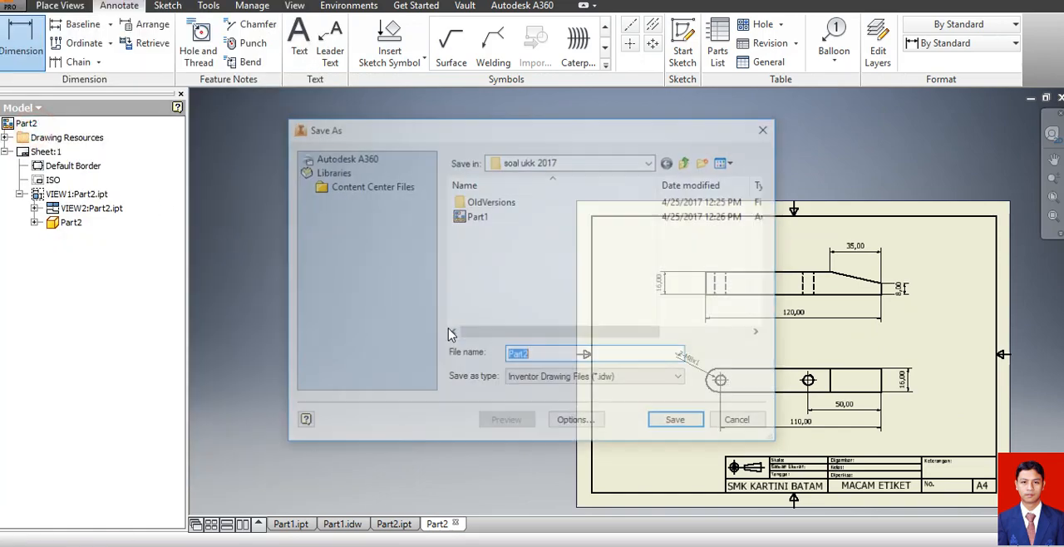
{"action": "left_click", "coordinate": [675, 419]}
{"action": "key", "text": "Escape"}
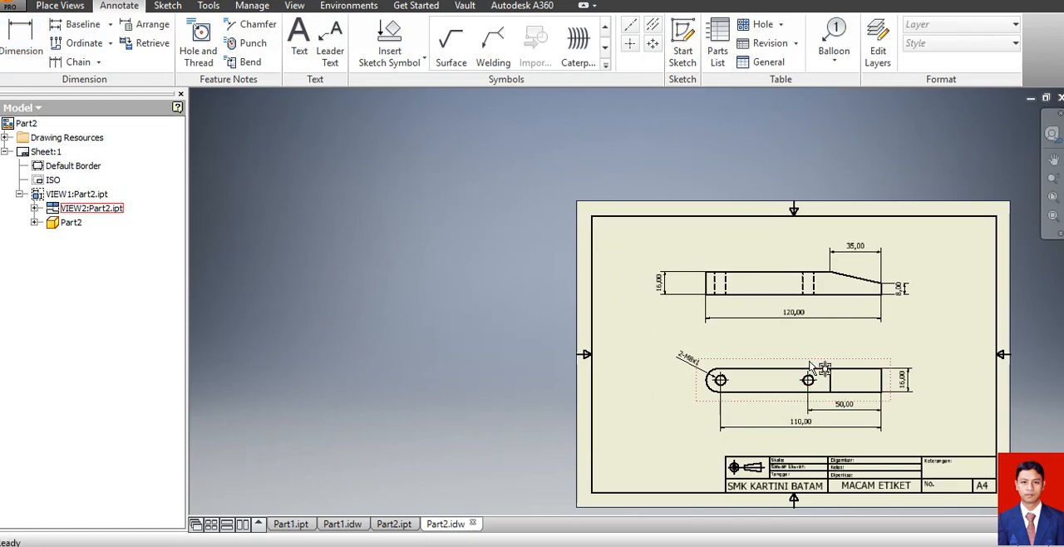
Create a new part from the metric Standard (mm).ipt template and start a sketch on the front XY plane.
{"action": "left_click", "coordinate": [10, 6]}
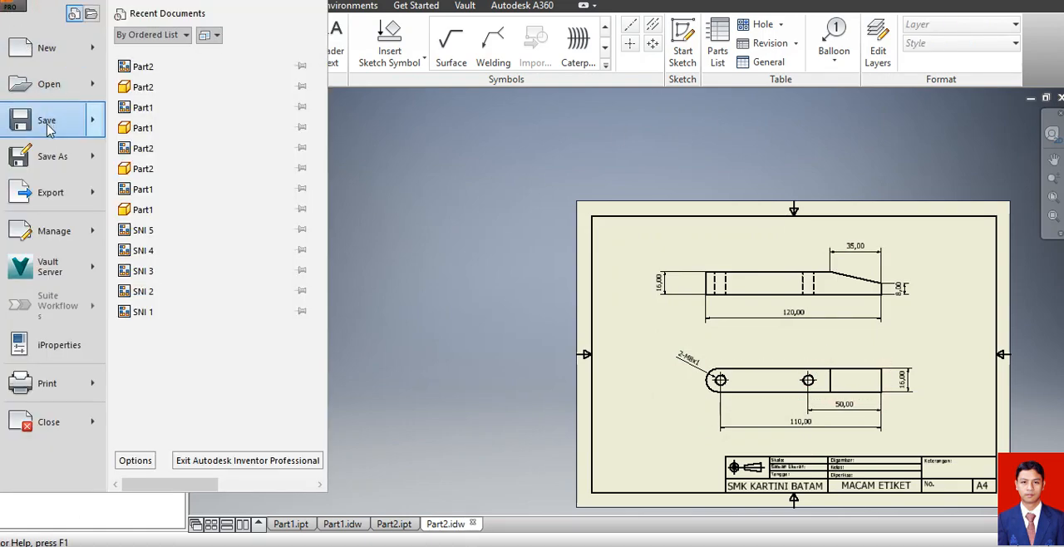
{"action": "left_click", "coordinate": [37, 50]}
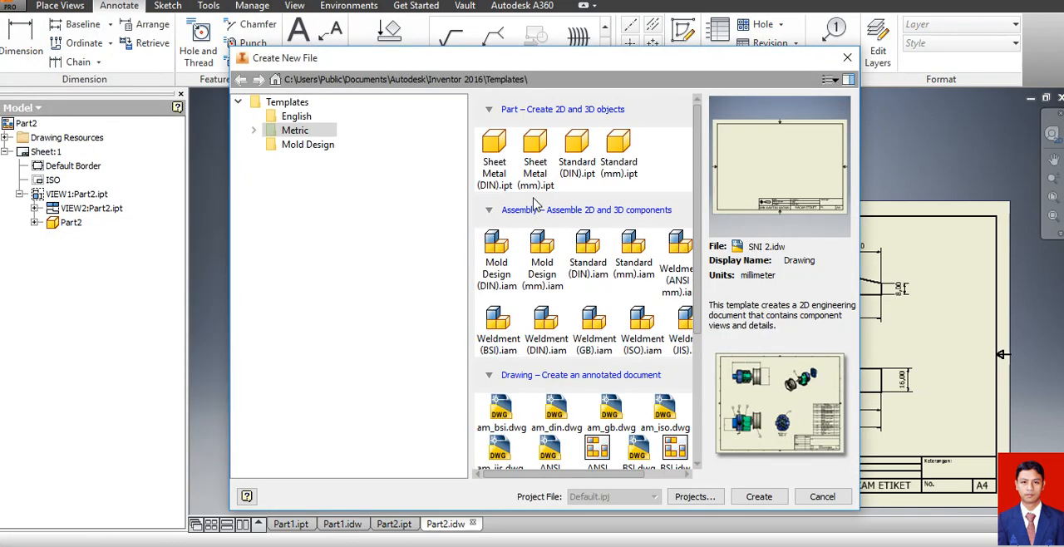
{"action": "left_click", "coordinate": [617, 147]}
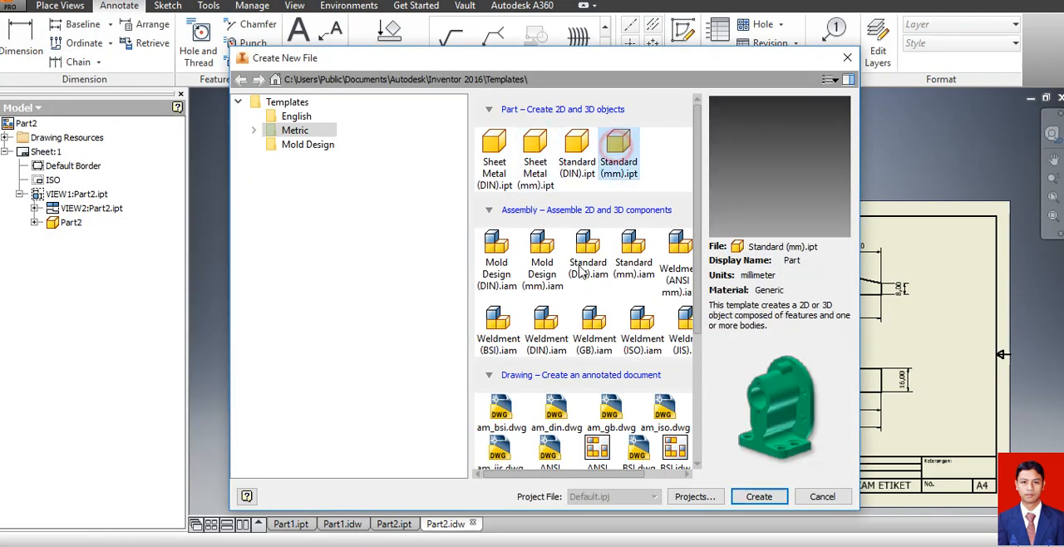
{"action": "left_click", "coordinate": [759, 493]}
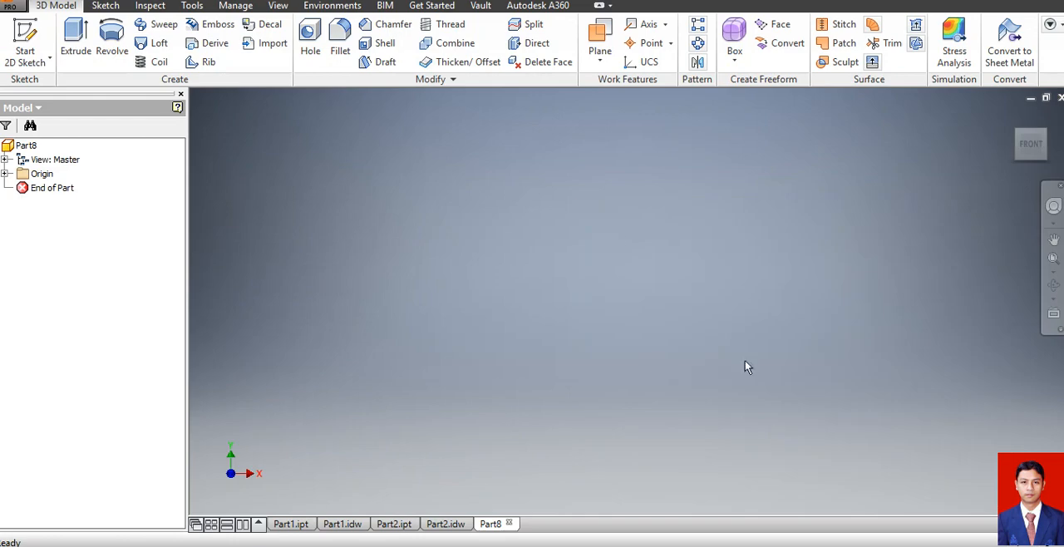
{"action": "left_click", "coordinate": [18, 28]}
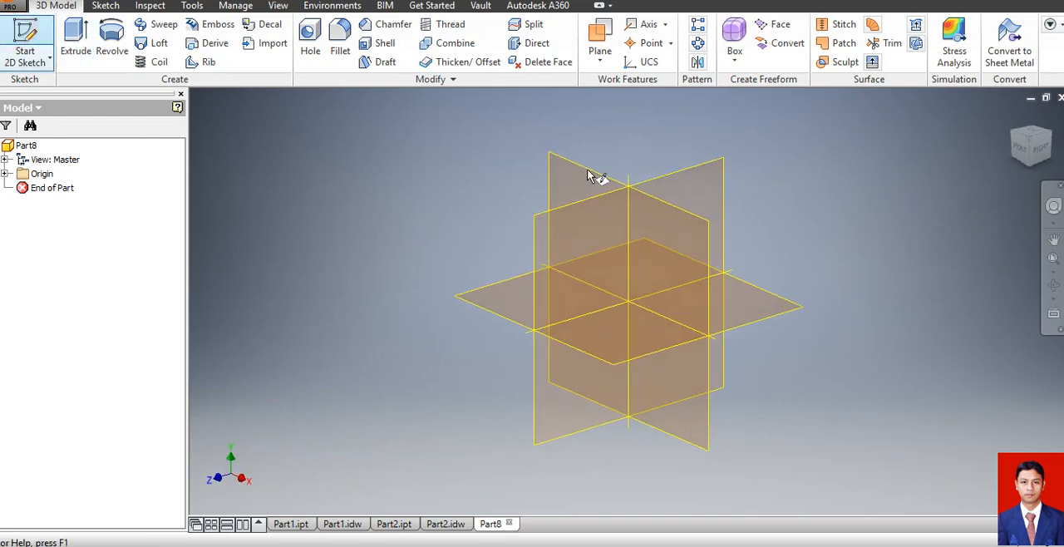
{"action": "left_click", "coordinate": [584, 174]}
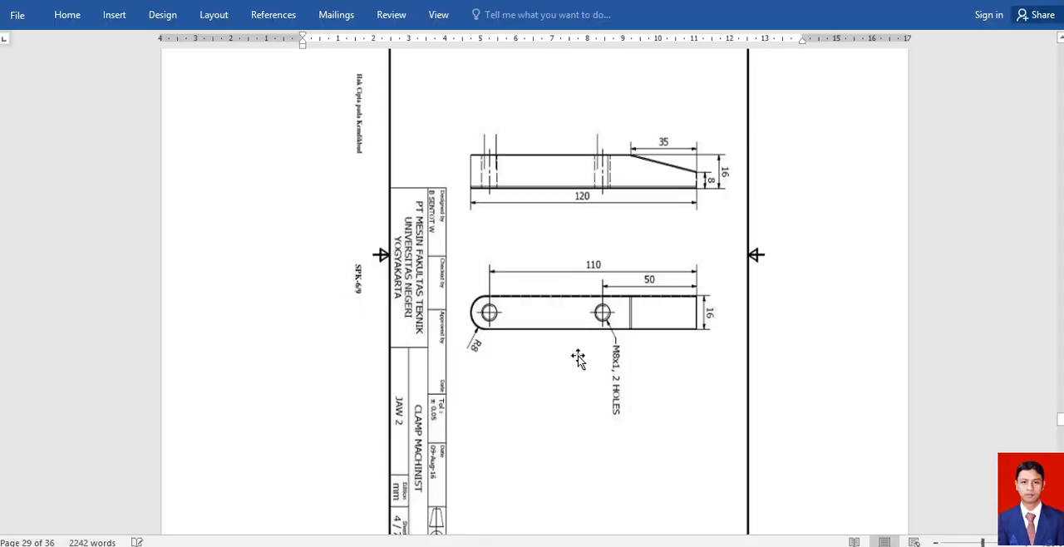
Switch to Word and examine the SCREW 1 reference sheet for its diameters, section lengths, chamfers and thread, then return to Inventor.
{"action": "scroll", "coordinate": [577, 290], "scroll_direction": "down", "scroll_amount": 4}
{"action": "scroll", "coordinate": [570, 356], "scroll_direction": "up", "scroll_amount": 3, "text": "ctrl"}
{"action": "scroll", "coordinate": [578, 352], "scroll_direction": "down", "scroll_amount": 8}
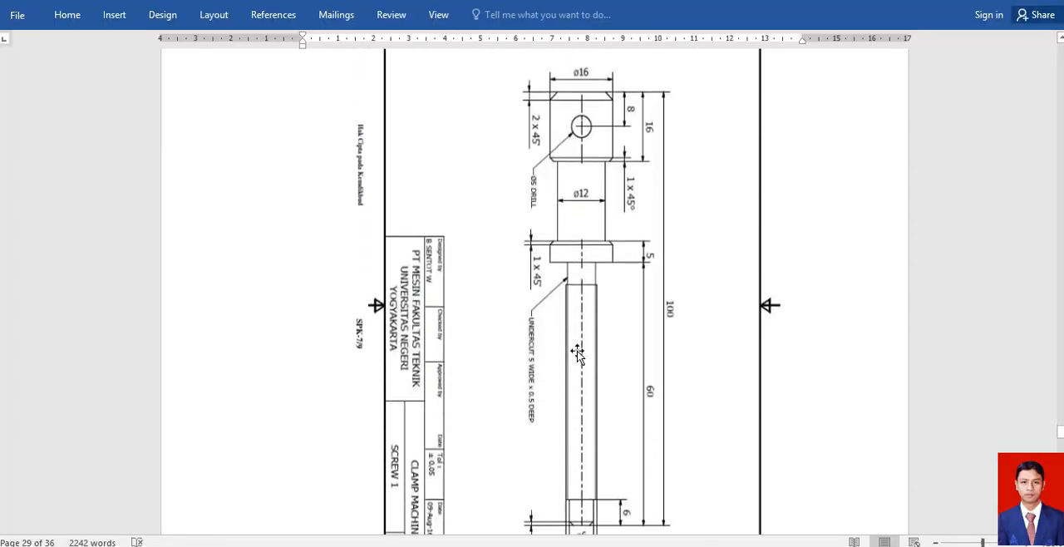
{"action": "scroll", "coordinate": [577, 353], "scroll_direction": "down", "scroll_amount": 8}
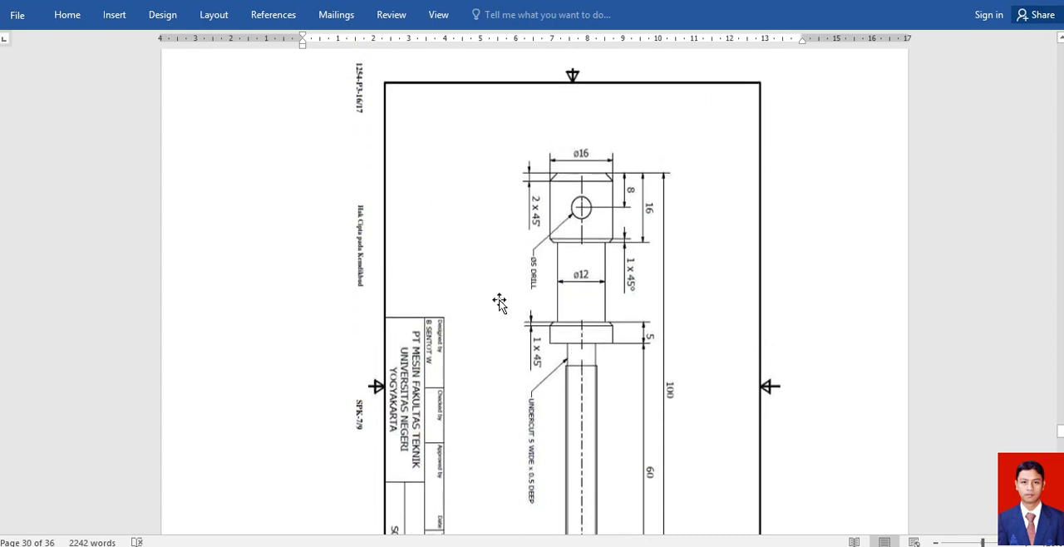
{"action": "scroll", "coordinate": [601, 333], "scroll_direction": "up", "scroll_amount": 1}
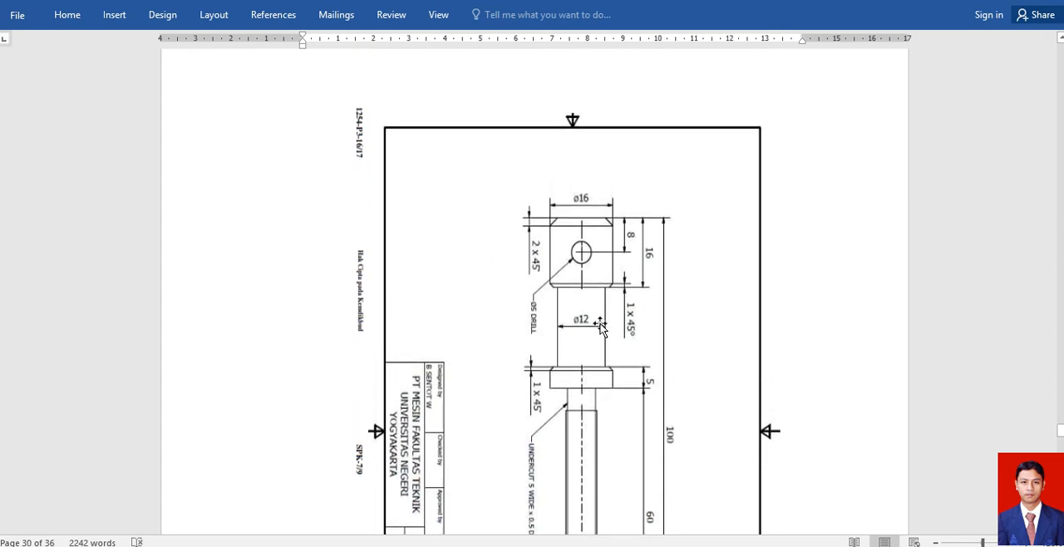
{"action": "scroll", "coordinate": [601, 333], "scroll_direction": "down", "scroll_amount": 1}
{"action": "scroll", "coordinate": [601, 326], "scroll_direction": "down", "scroll_amount": 3}
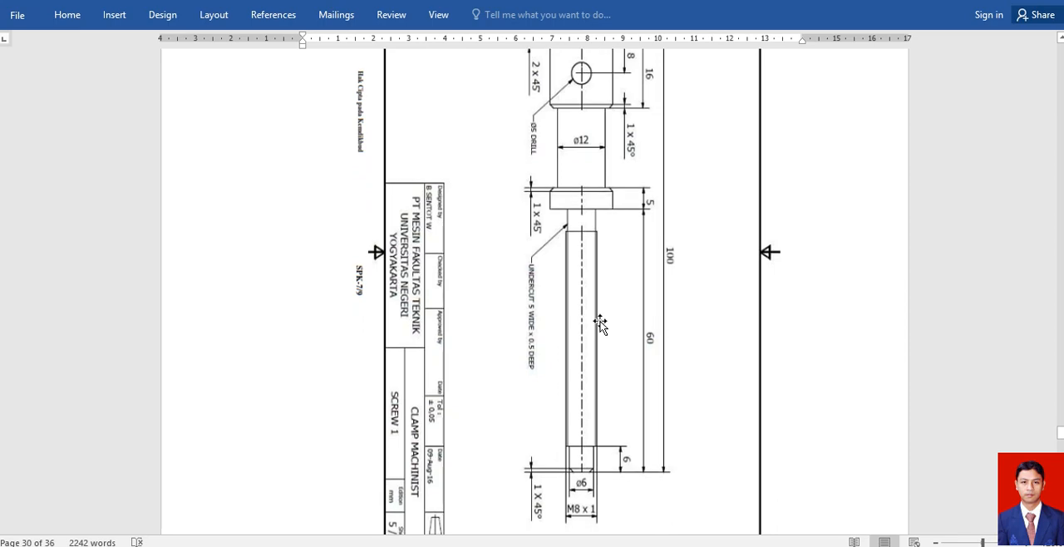
{"action": "scroll", "coordinate": [600, 325], "scroll_direction": "up", "scroll_amount": 1}
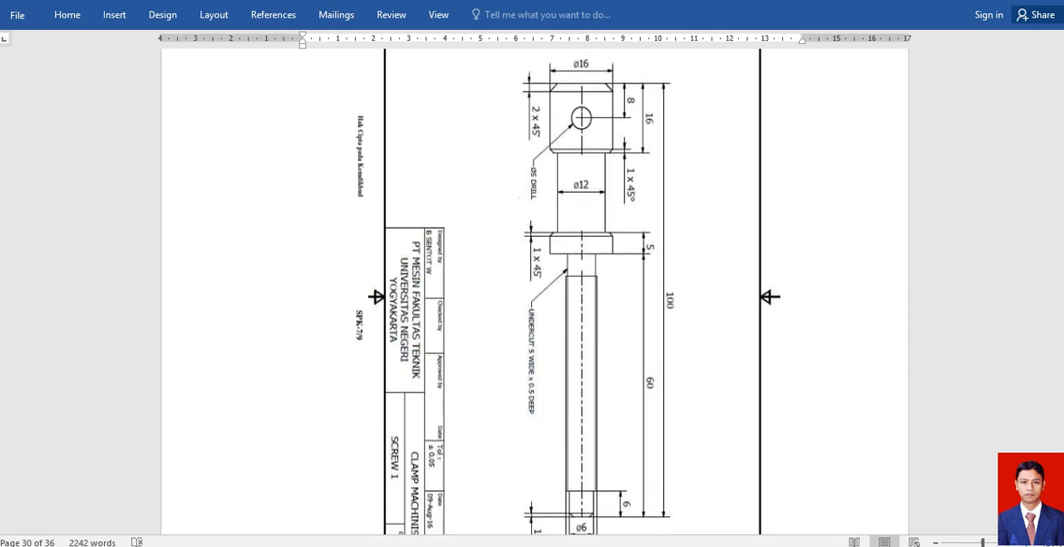
{"action": "left_click", "coordinate": [567, 466]}
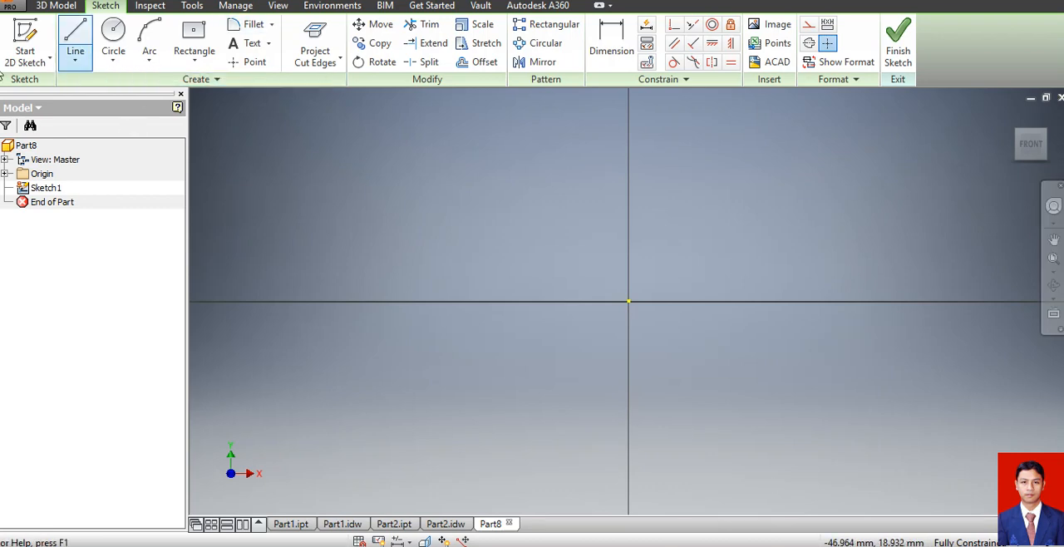
Sketch a 16 mm diameter circle centred on the origin and finish the sketch.
{"action": "left_click", "coordinate": [113, 31]}
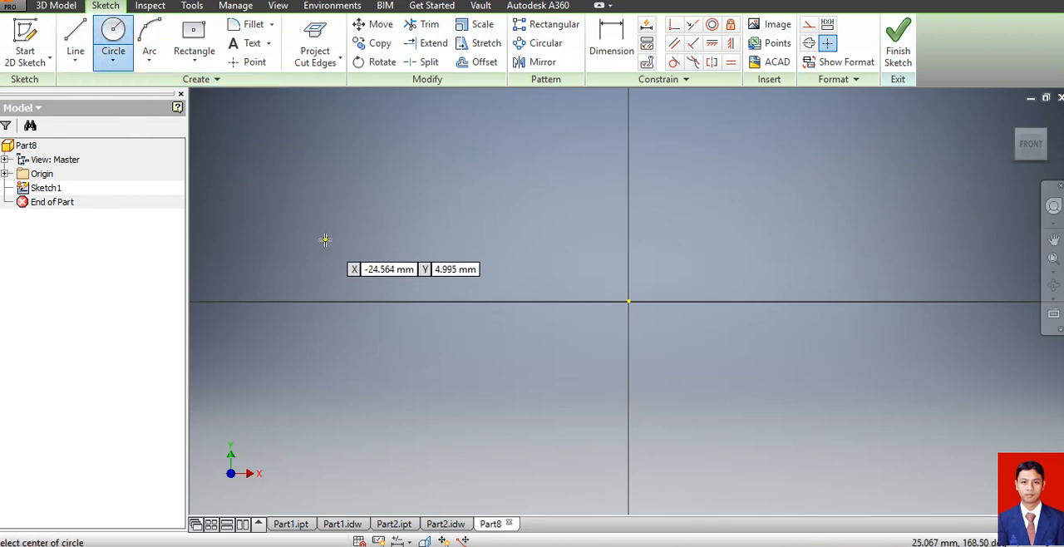
{"action": "left_click", "coordinate": [629, 301]}
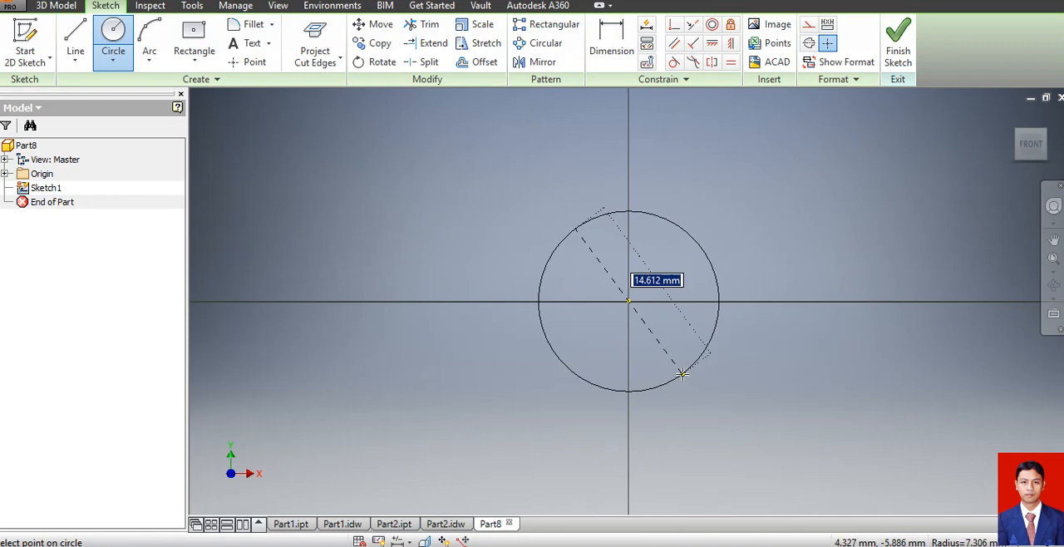
{"action": "type", "text": "16"}
{"action": "key", "text": "Return"}
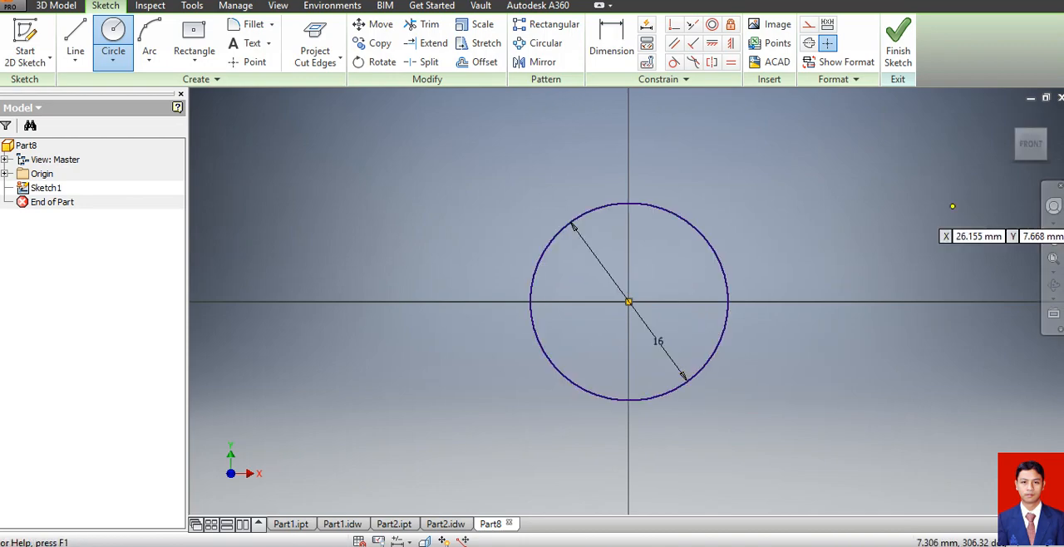
{"action": "left_click", "coordinate": [901, 54]}
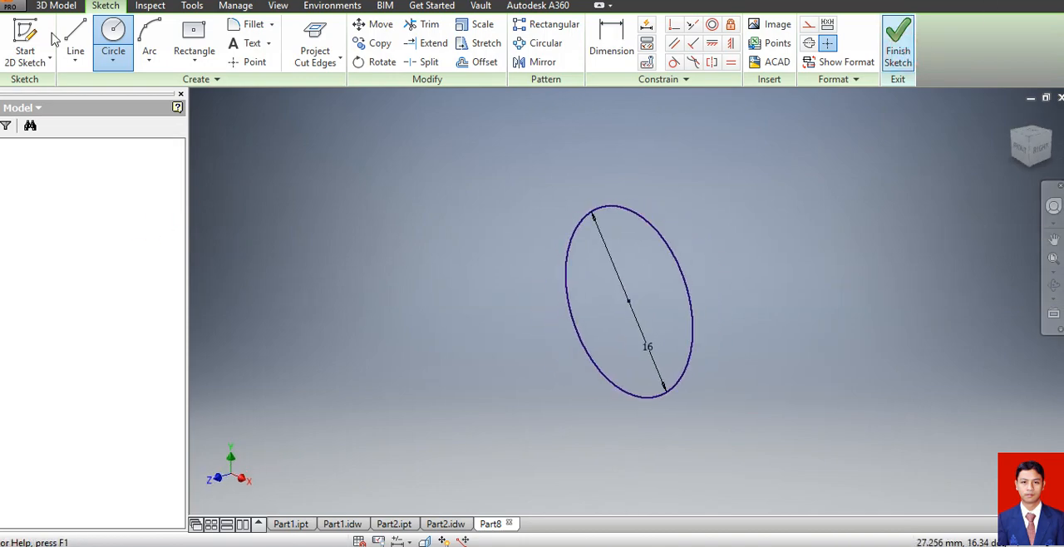
Extrude the circle 16 mm forward as the screw's head.
{"action": "left_click", "coordinate": [74, 38]}
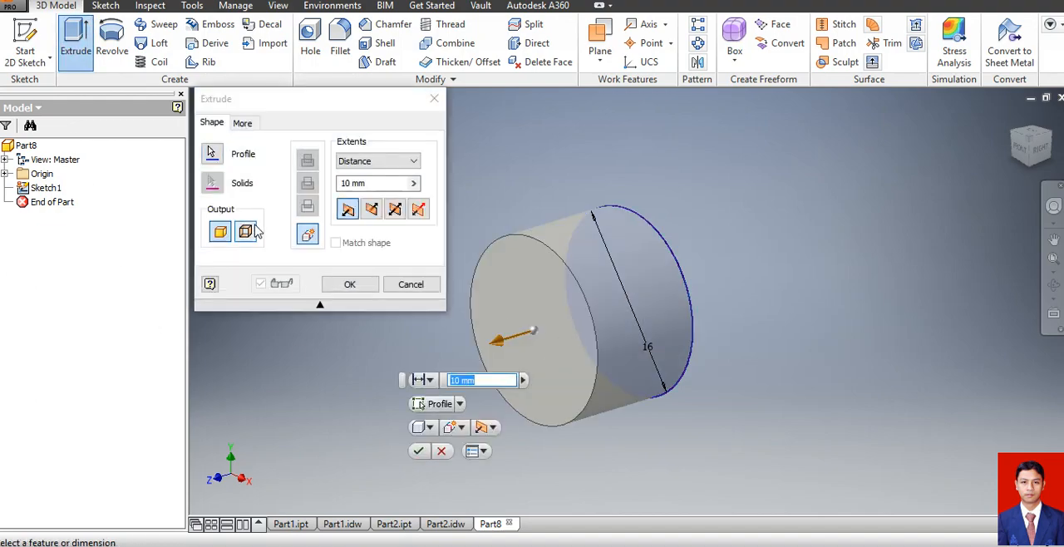
{"action": "type", "text": "16"}
{"action": "key", "text": "Return"}
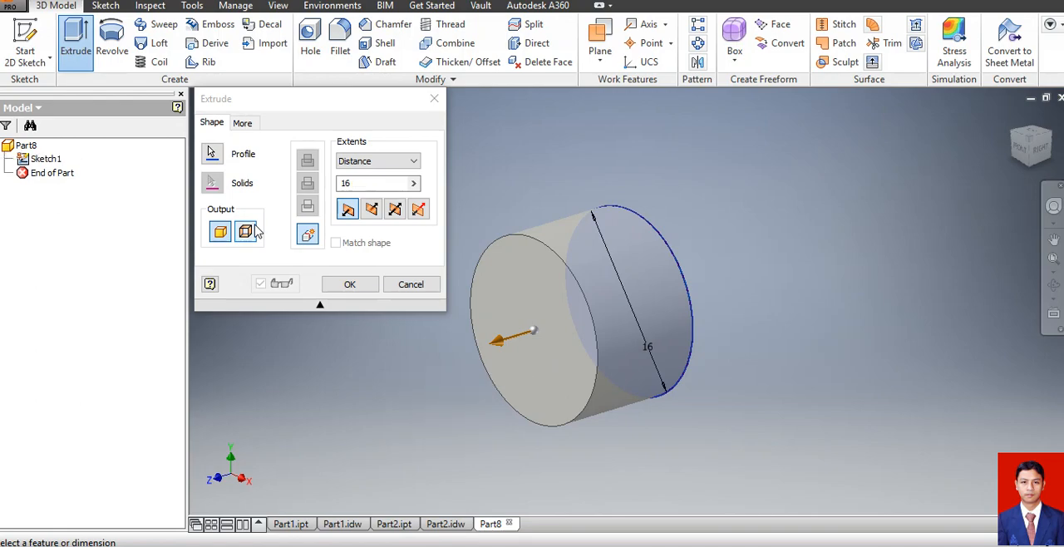
Sketch a 12 mm diameter circle centred on the front end face of the head and finish the sketch.
{"action": "left_click", "coordinate": [20, 32]}
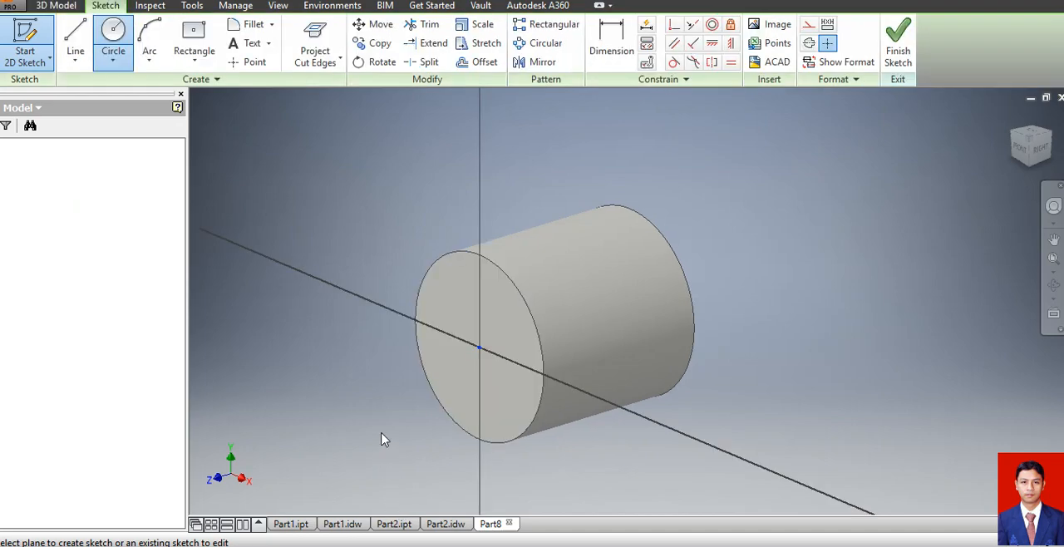
{"action": "left_click", "coordinate": [113, 34]}
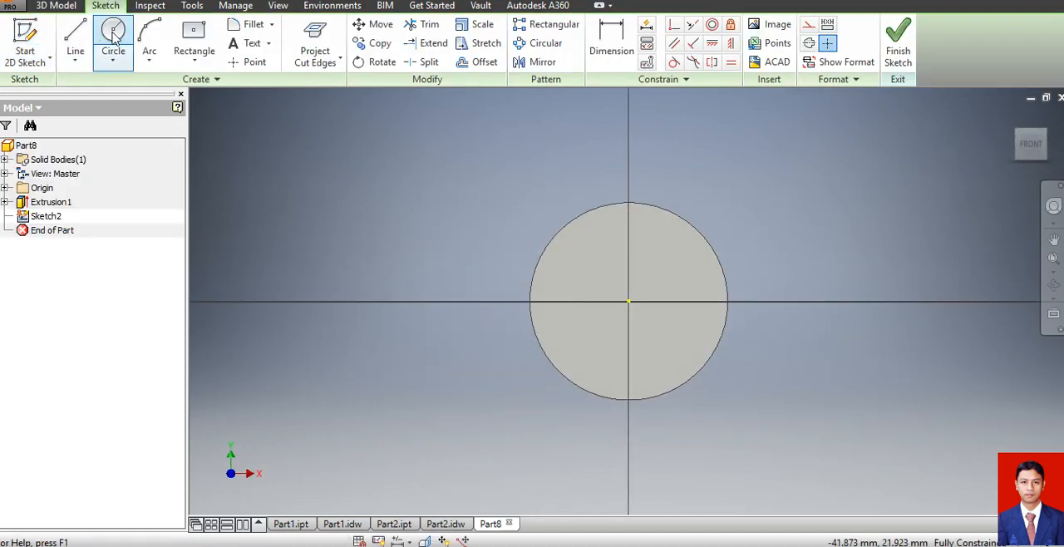
{"action": "left_click", "coordinate": [630, 299]}
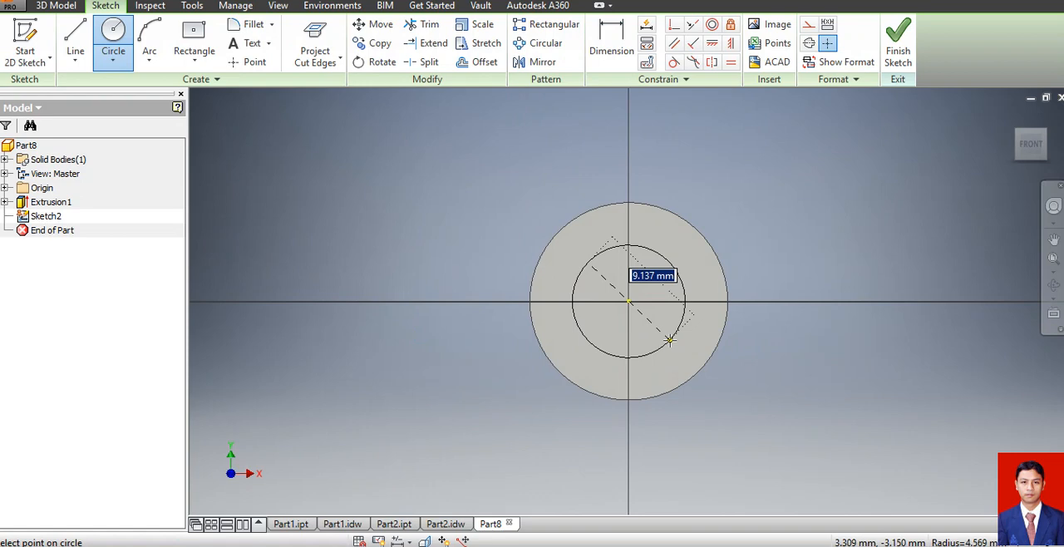
{"action": "type", "text": "12"}
{"action": "key", "text": "Return"}
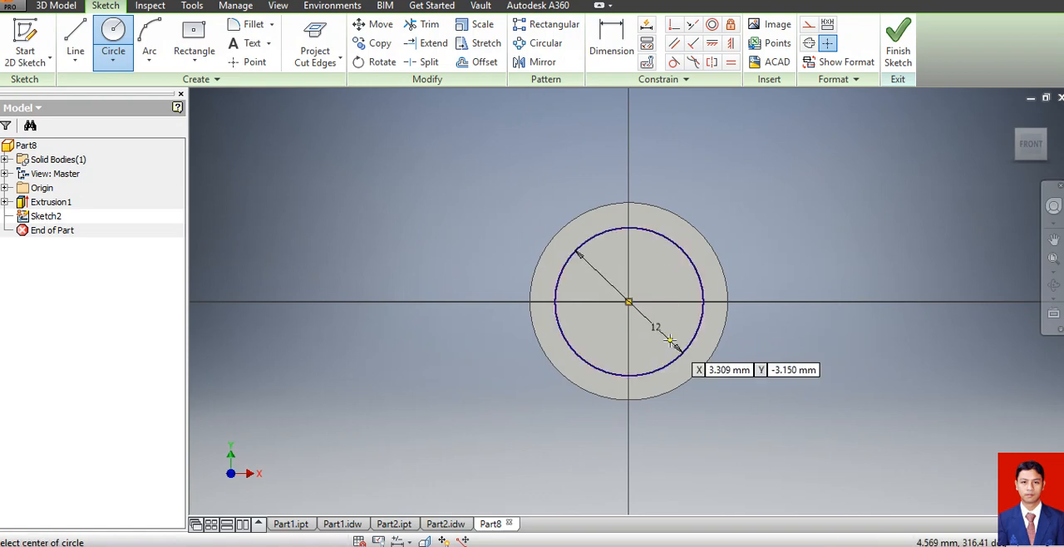
{"action": "left_click", "coordinate": [897, 51]}
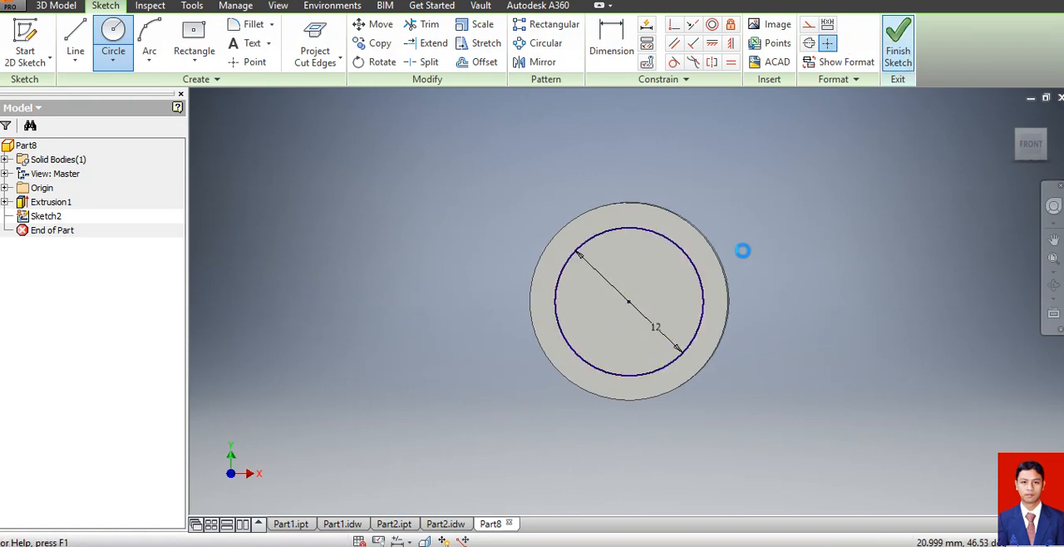
Extrude the 12 mm circle 19 mm outward, joined to the head.
{"action": "left_click", "coordinate": [76, 40]}
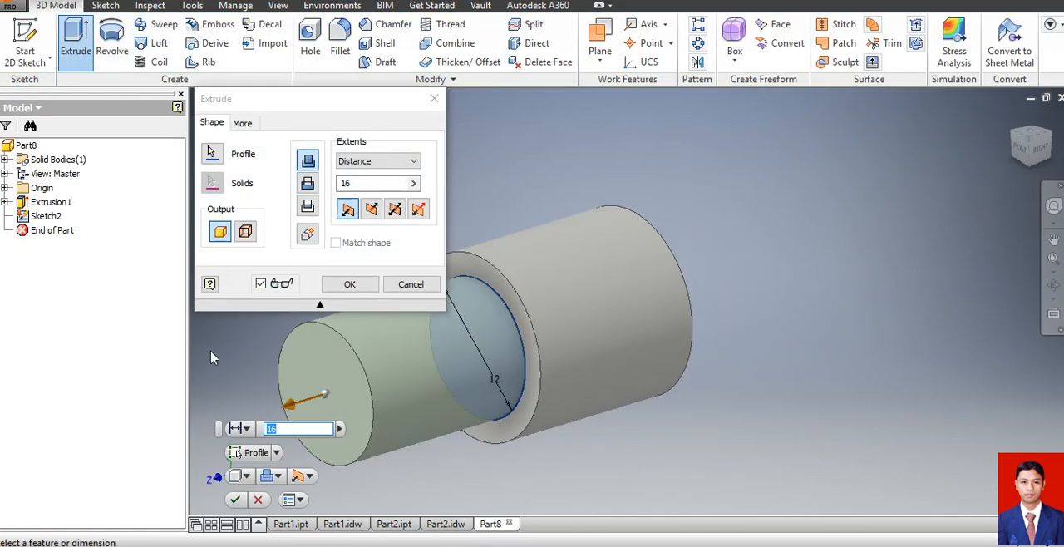
{"action": "type", "text": "19"}
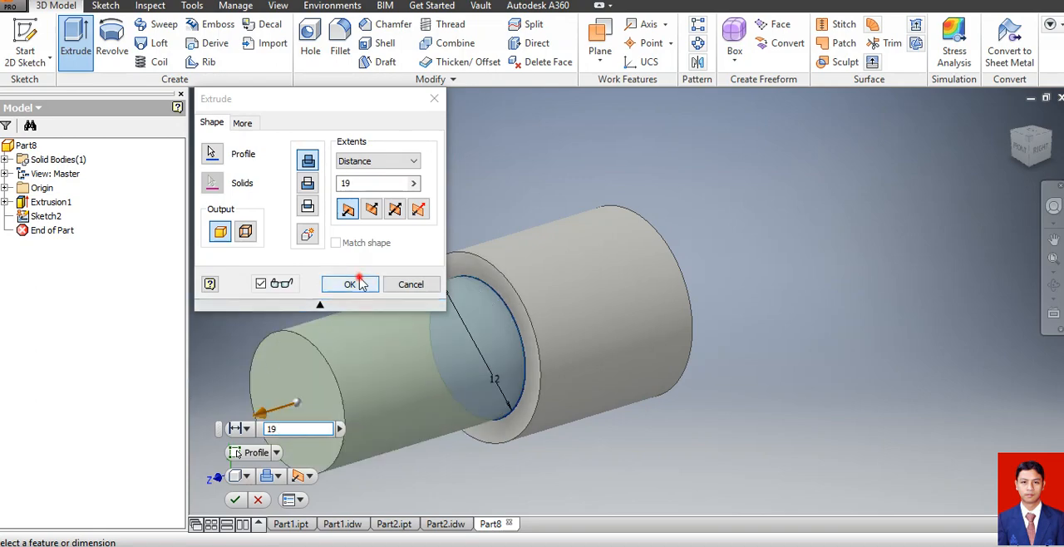
{"action": "left_click", "coordinate": [360, 284]}
Sketch a 16 mm diameter circle centred on the free end face of the 12 mm shaft and finish the sketch.
{"action": "left_click", "coordinate": [25, 38]}
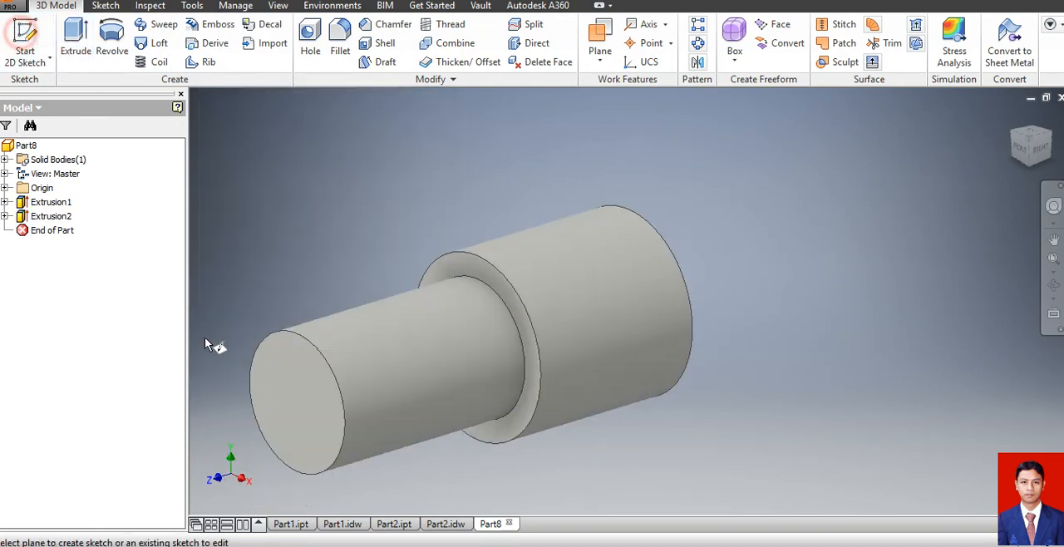
{"action": "left_click", "coordinate": [294, 402]}
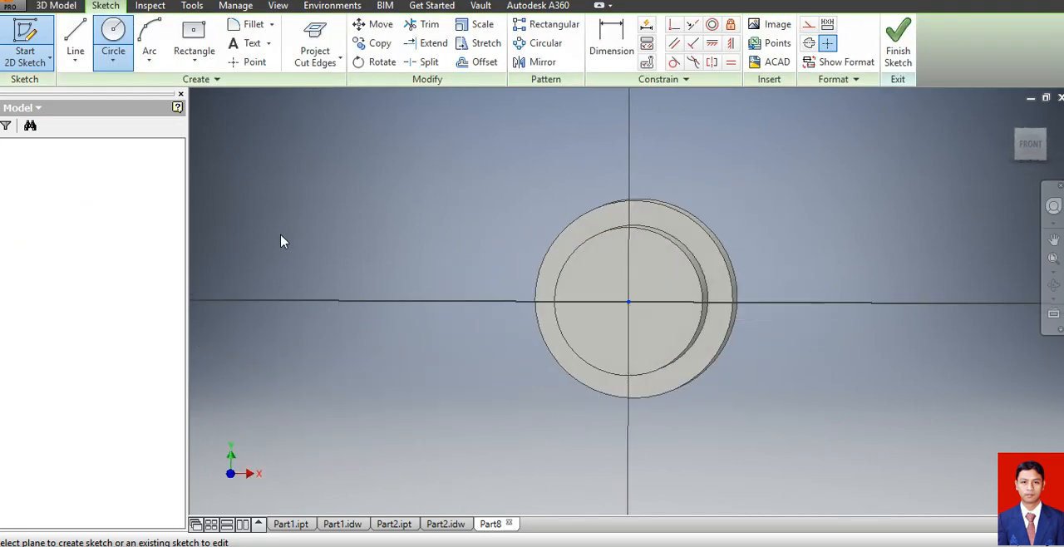
{"action": "left_click", "coordinate": [119, 50]}
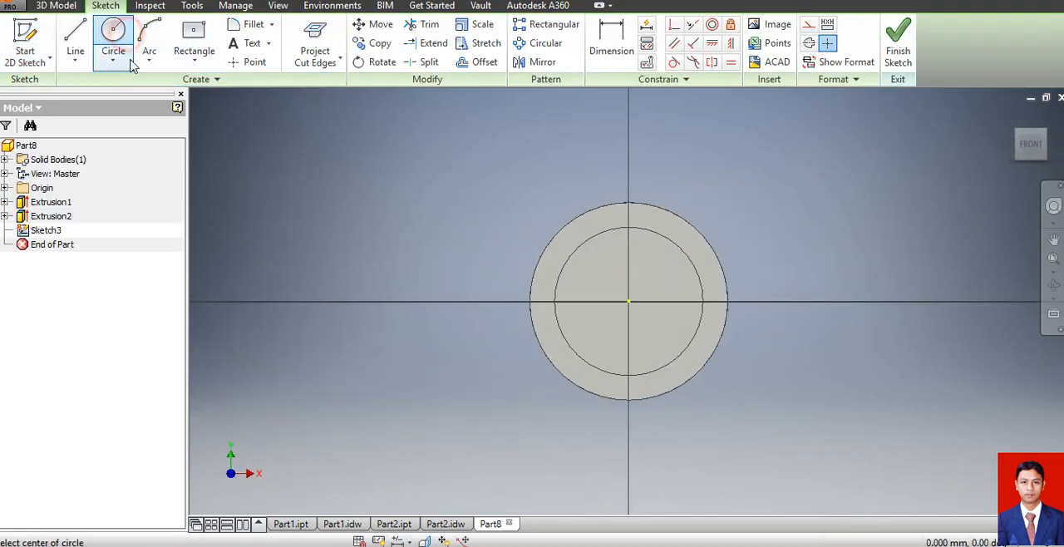
{"action": "left_click", "coordinate": [631, 300]}
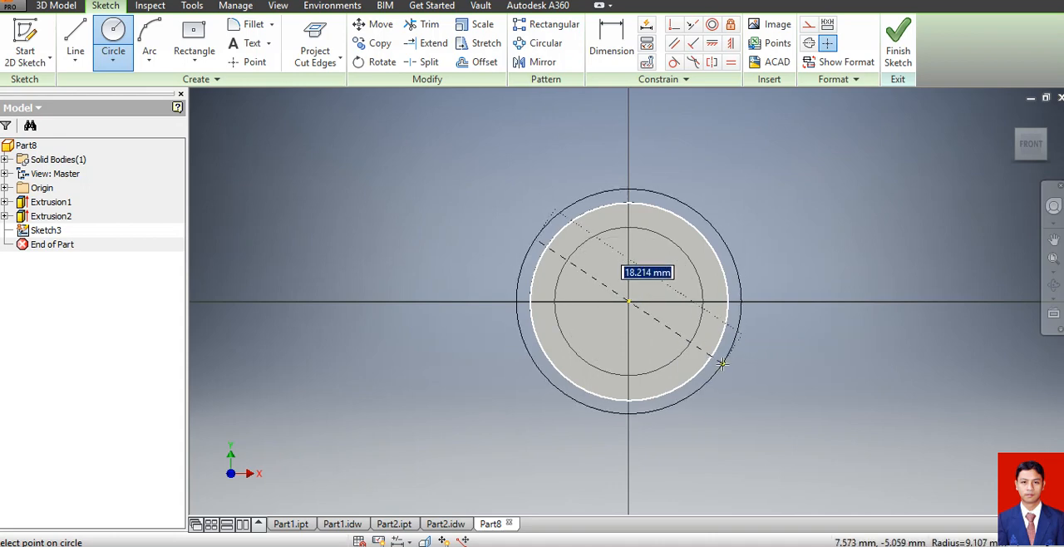
{"action": "type", "text": "16"}
{"action": "key", "text": "Return"}
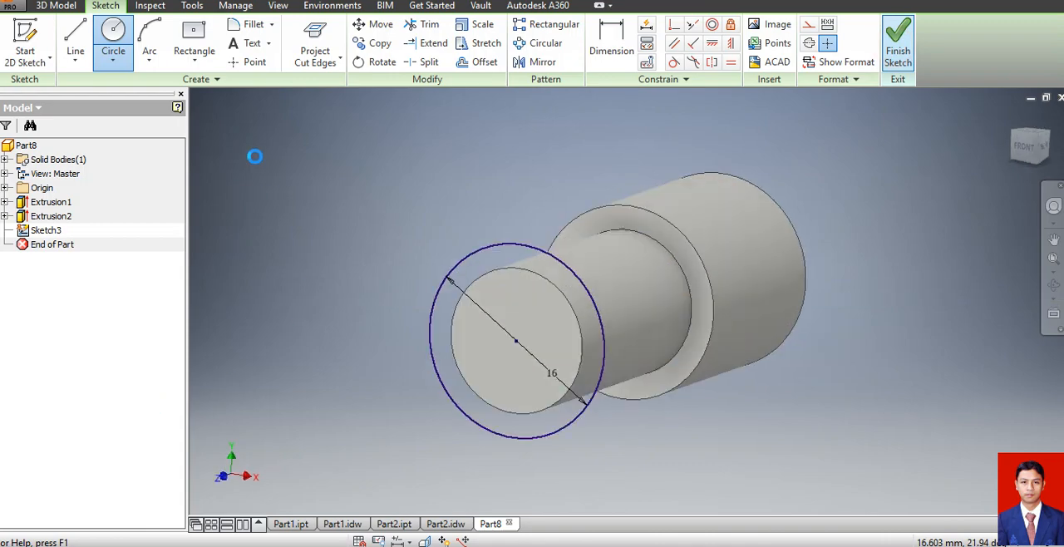
Extrude the 16 mm circle outward as a short collar joined to the 12 mm shaft.
{"action": "left_click", "coordinate": [79, 33]}
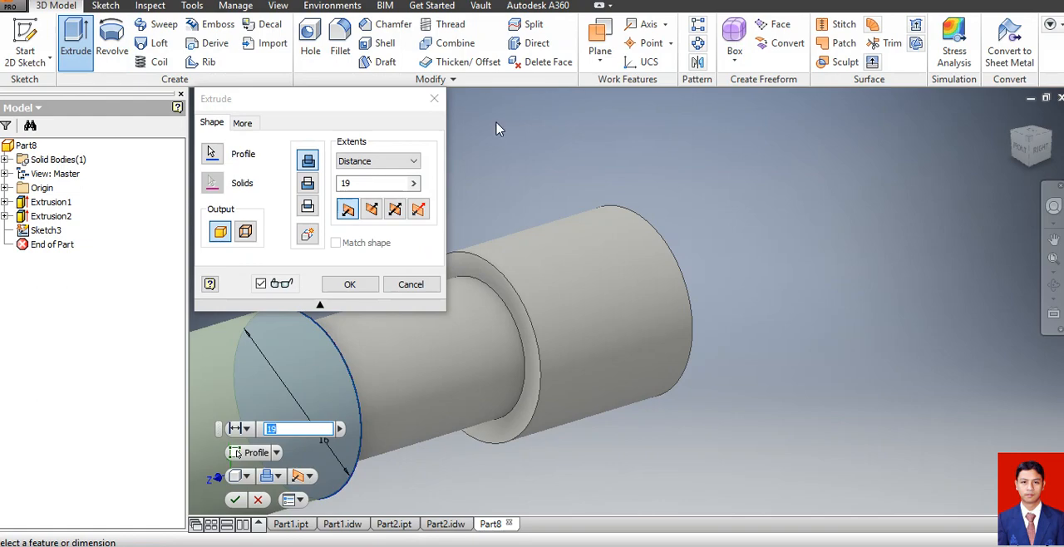
{"action": "key", "text": "Return"}
{"action": "scroll", "coordinate": [599, 271], "scroll_direction": "up", "scroll_amount": 3}
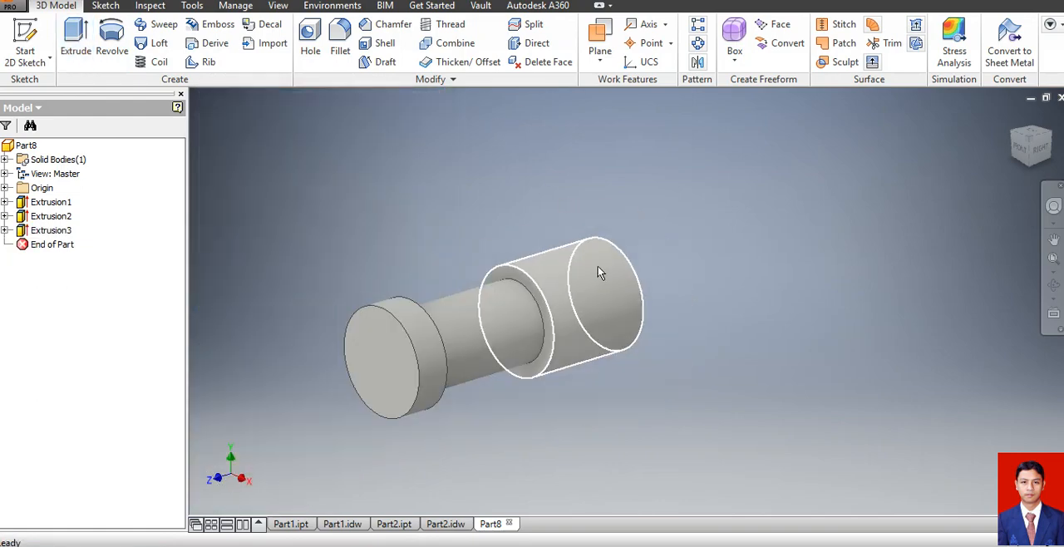
{"action": "scroll", "coordinate": [275, 318], "scroll_direction": "up", "scroll_amount": 2}
{"action": "scroll", "coordinate": [275, 318], "scroll_direction": "down", "scroll_amount": 5}
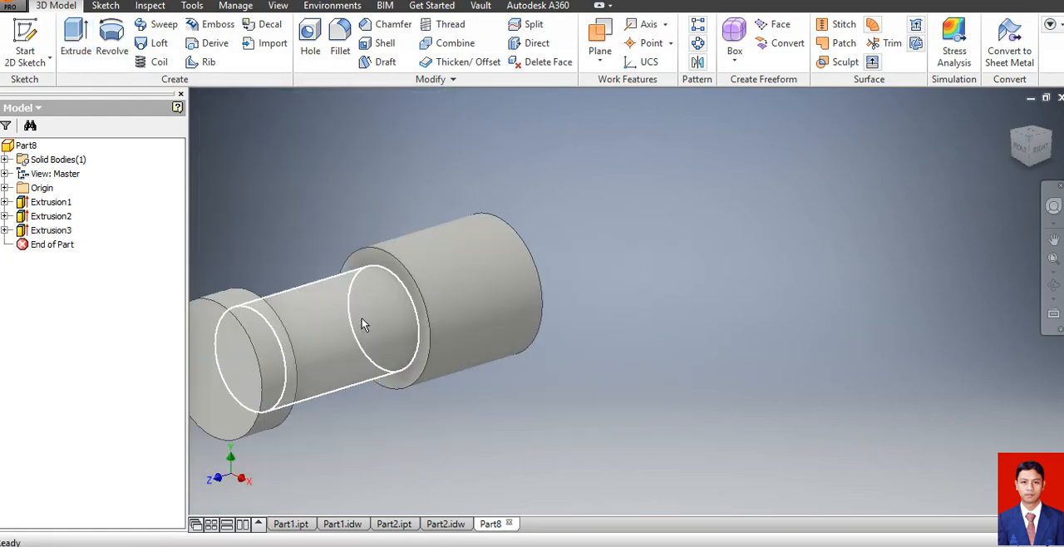
{"action": "scroll", "coordinate": [208, 325], "scroll_direction": "up", "scroll_amount": 5}
{"action": "scroll", "coordinate": [232, 339], "scroll_direction": "down", "scroll_amount": 4}
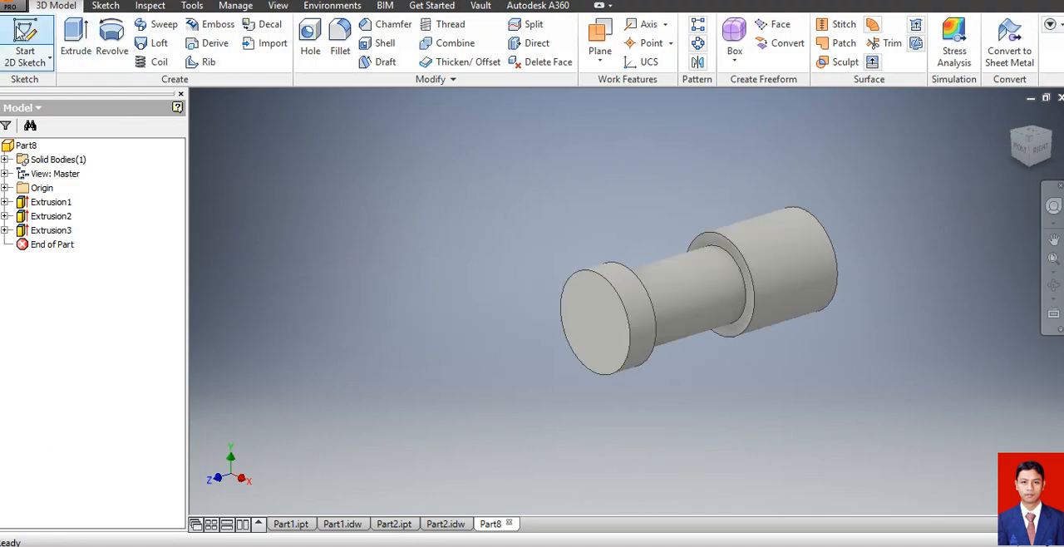
Sketch an 8 mm diameter circle centred on the collar's outer face and extrude it 54 mm outward, joined to the body.
{"action": "left_click", "coordinate": [25, 41]}
{"action": "left_click", "coordinate": [594, 318]}
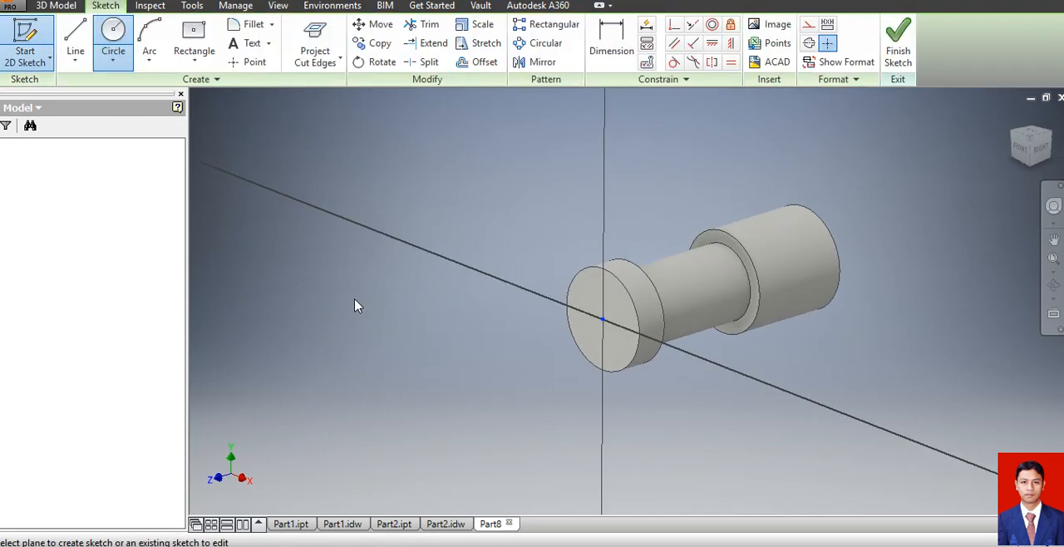
{"action": "left_click", "coordinate": [113, 38]}
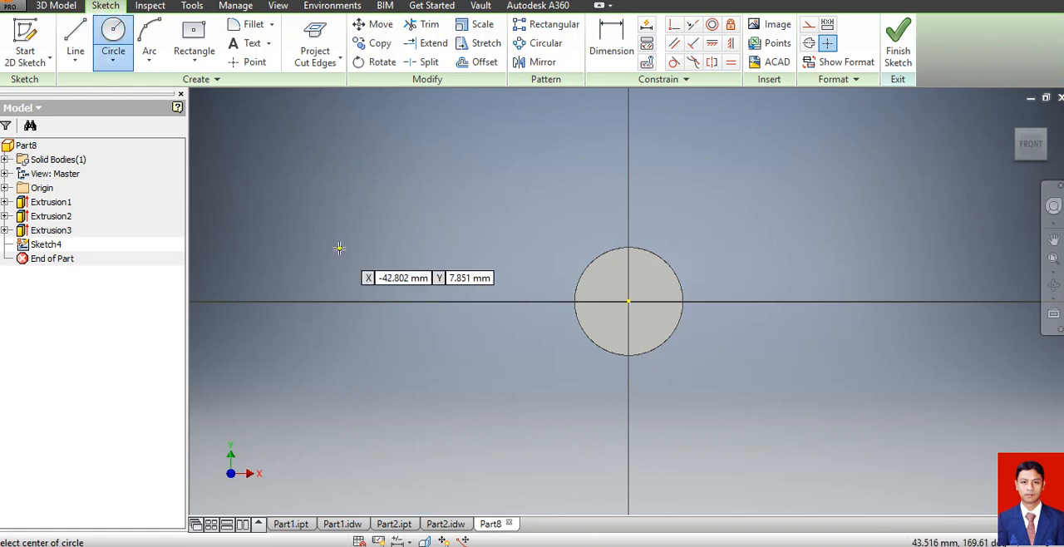
{"action": "left_click", "coordinate": [629, 303]}
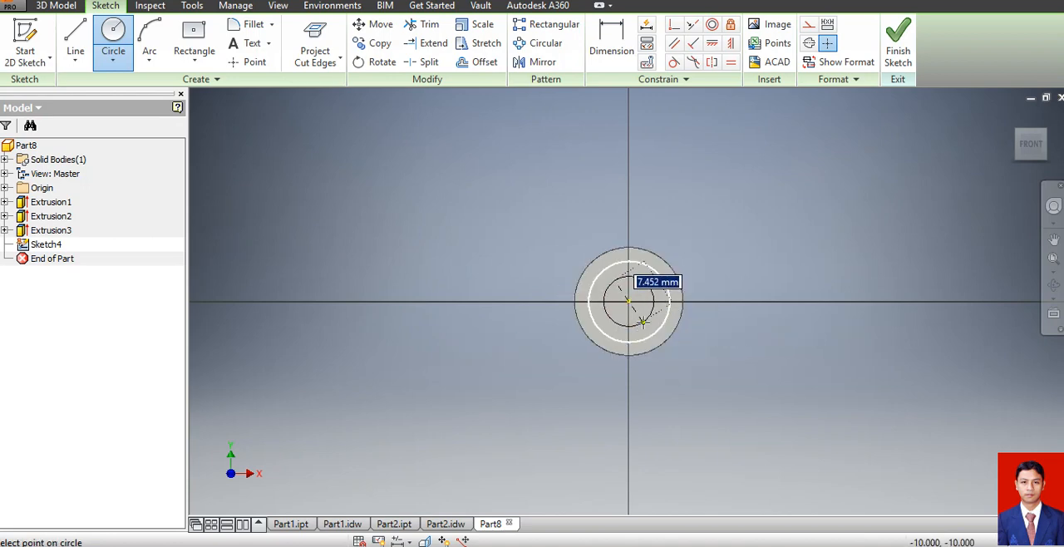
{"action": "left_click", "coordinate": [648, 322]}
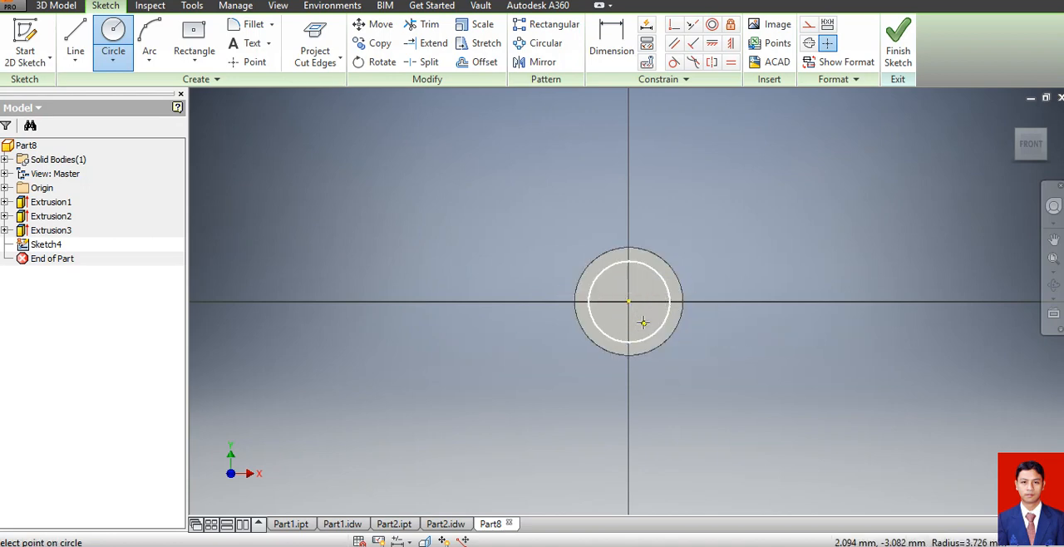
{"action": "left_click", "coordinate": [899, 42]}
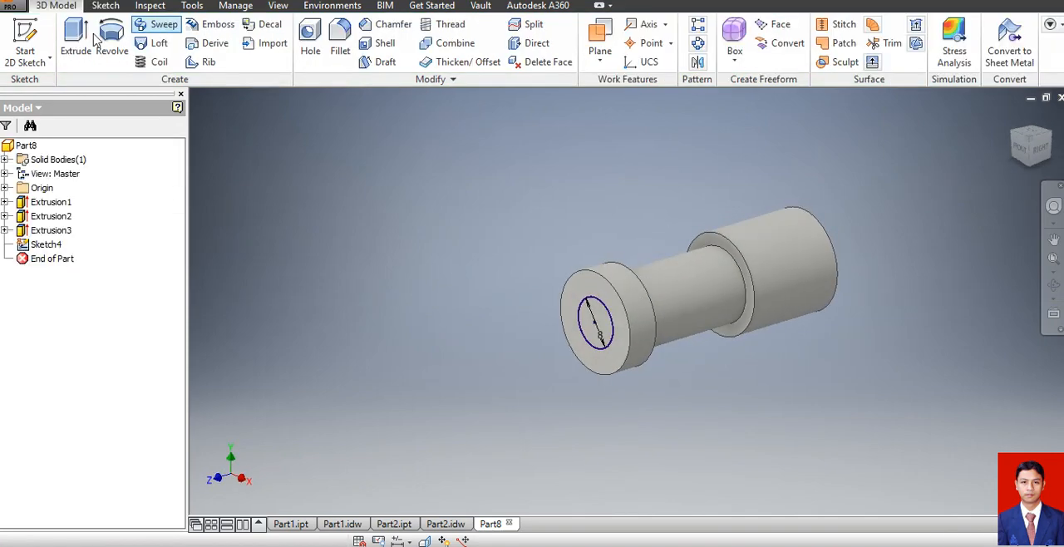
{"action": "left_click", "coordinate": [75, 38]}
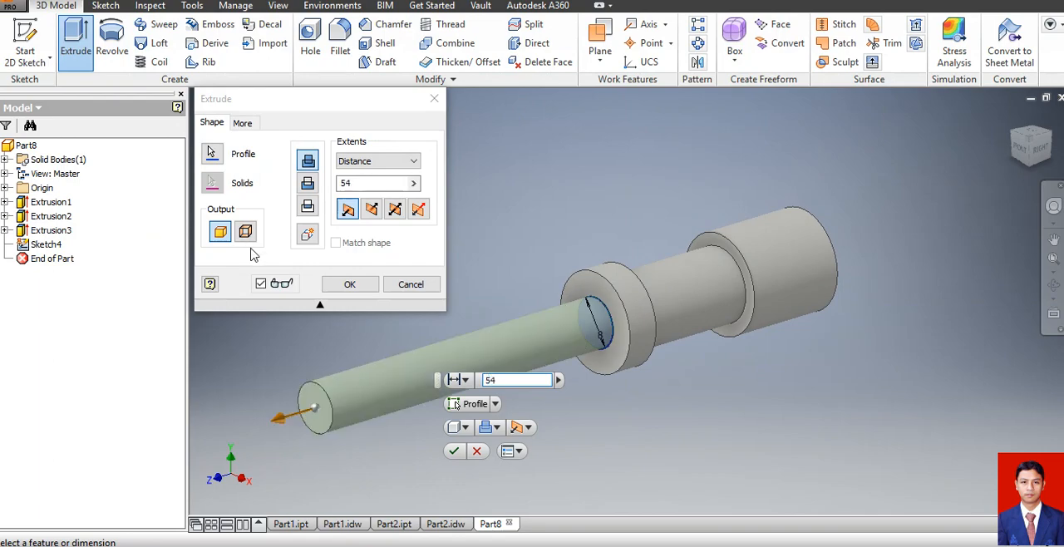
{"action": "left_click", "coordinate": [350, 284]}
Sketch a 6 mm diameter circle centred on the free end face of the 8 mm shaft and finish the sketch.
{"action": "left_click", "coordinate": [25, 37]}
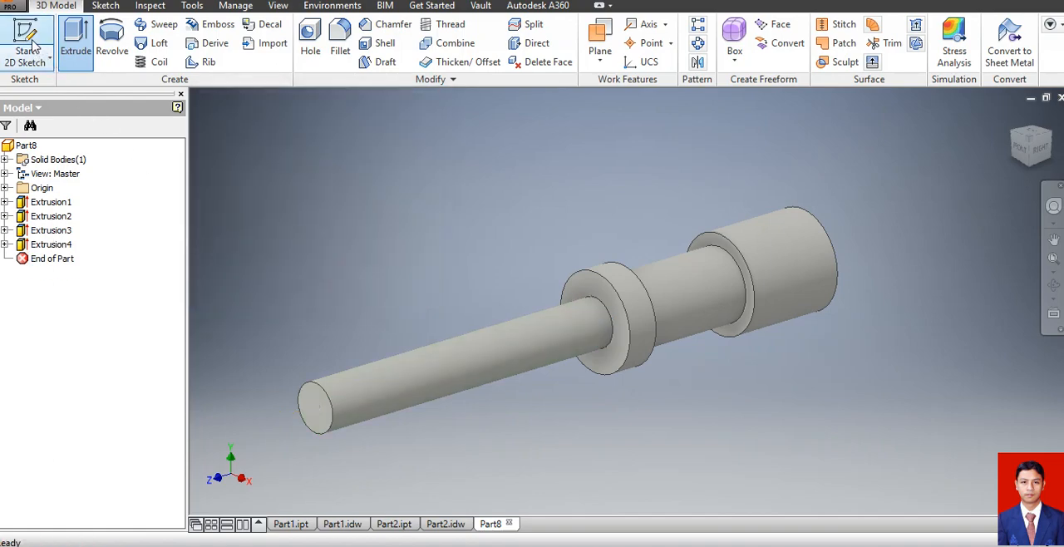
{"action": "left_click", "coordinate": [303, 409]}
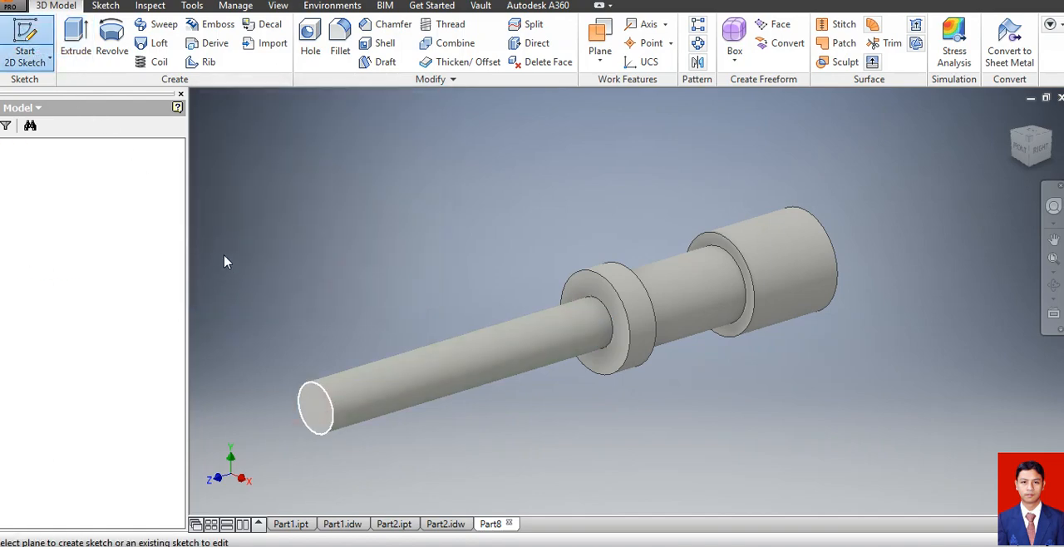
{"action": "left_click", "coordinate": [113, 38]}
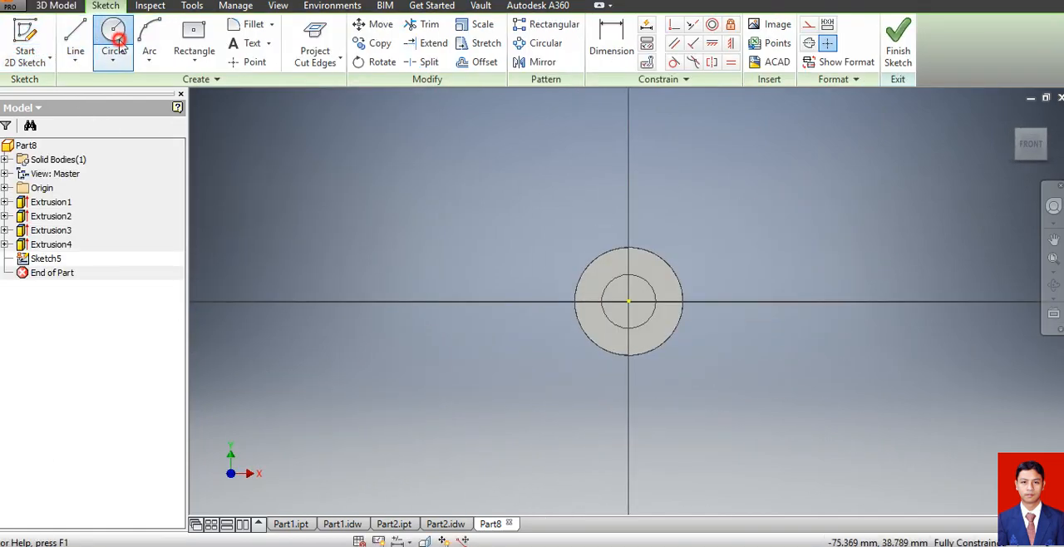
{"action": "left_click", "coordinate": [628, 301]}
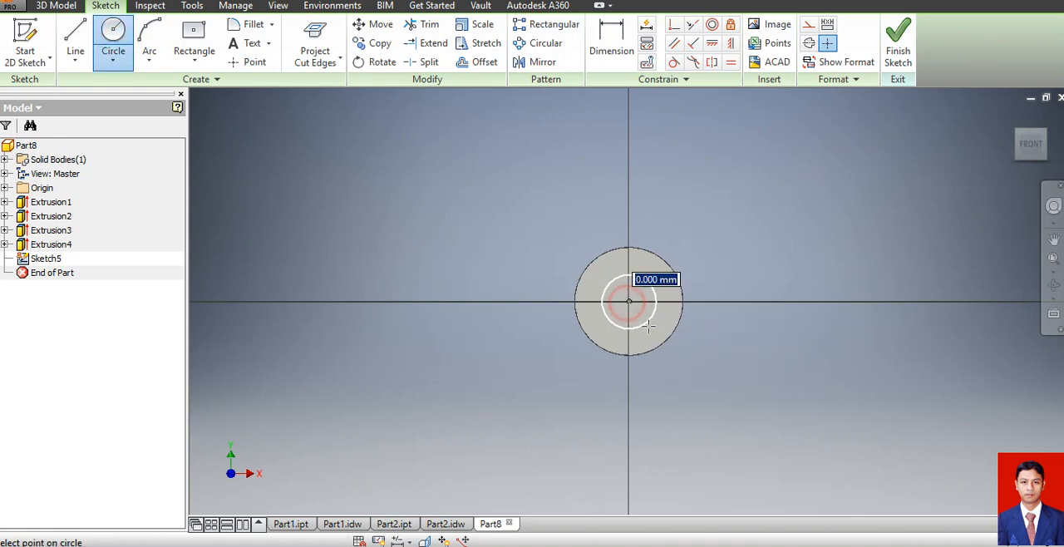
{"action": "type", "text": "7"}
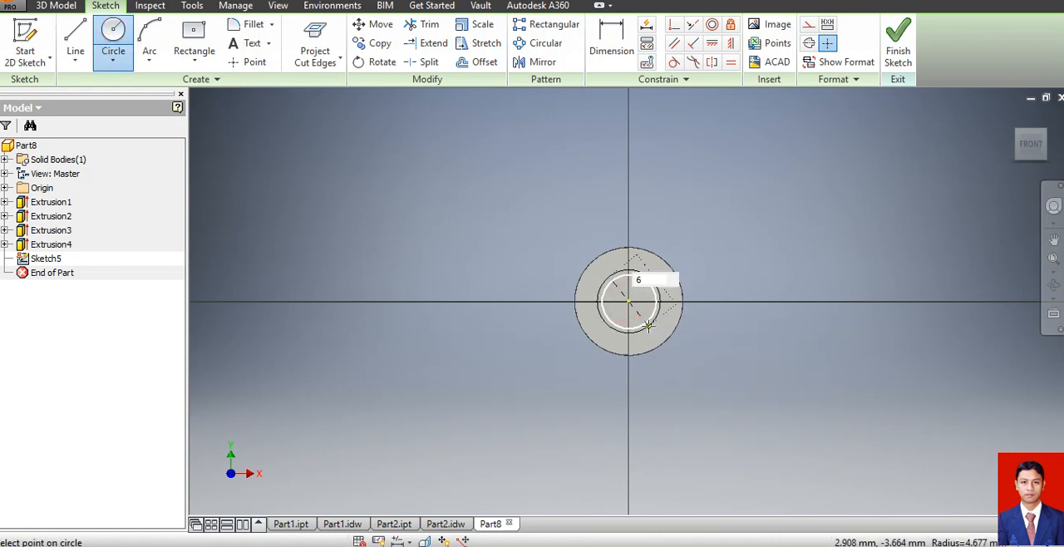
{"action": "key", "text": "Return"}
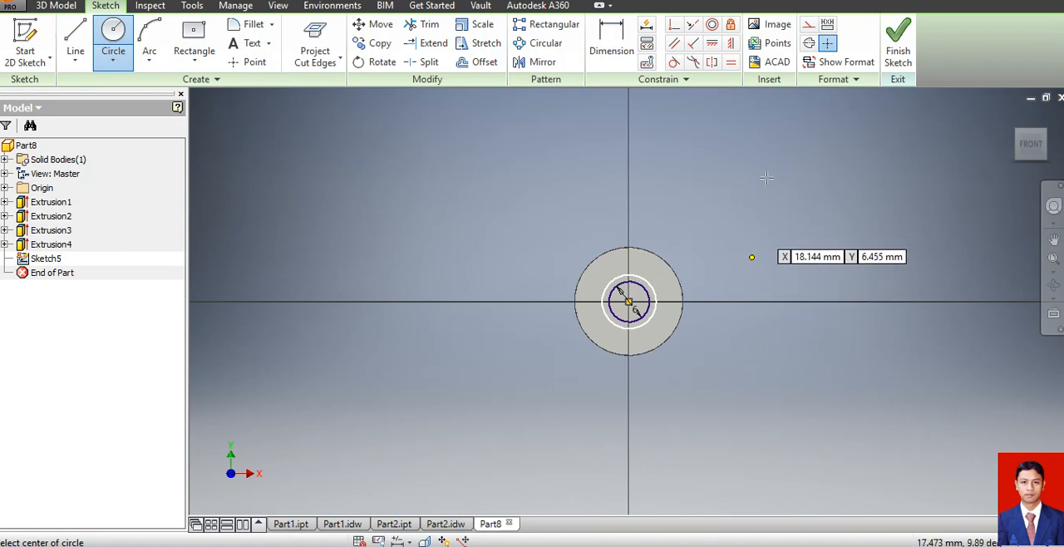
{"action": "left_click", "coordinate": [898, 45]}
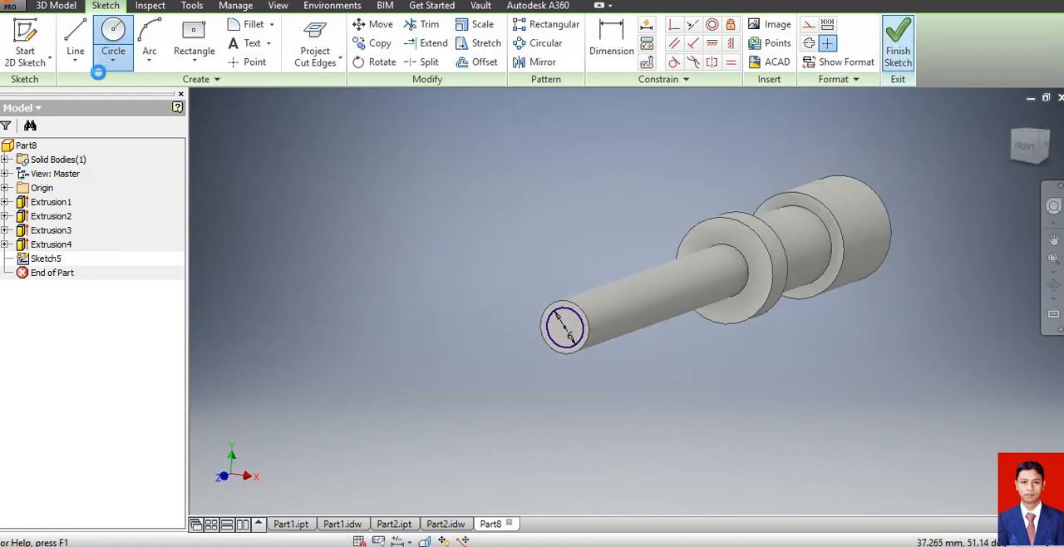
Extrude the 6 mm circle 6 mm outward as the screw's tip, joined to the shaft.
{"action": "key", "text": "e"}
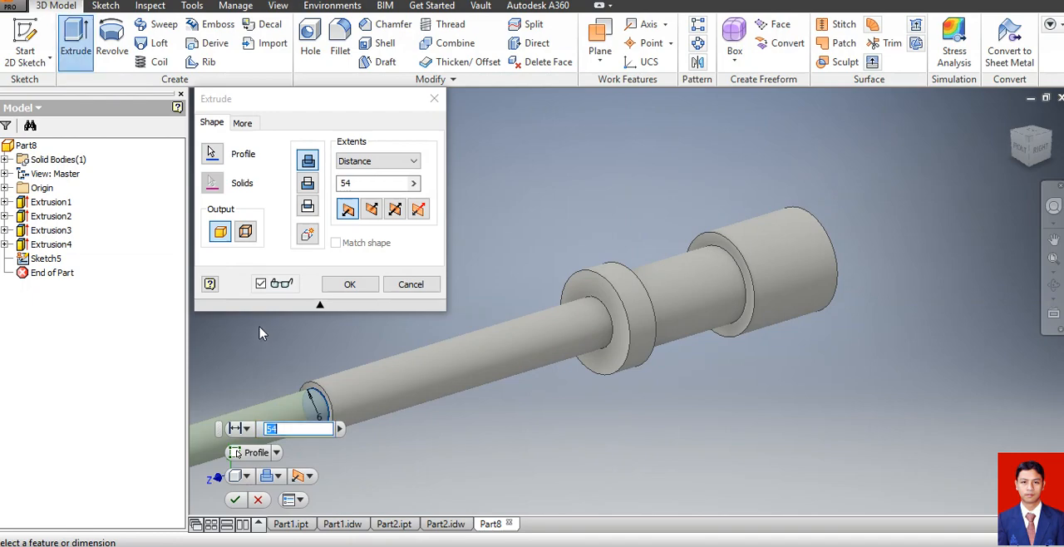
{"action": "type", "text": "6"}
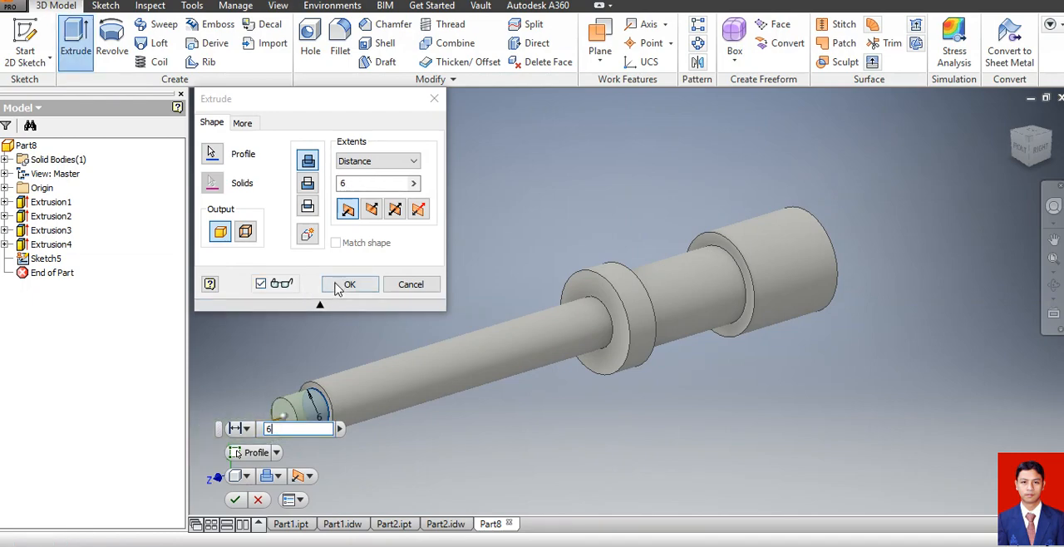
{"action": "left_click", "coordinate": [341, 284]}
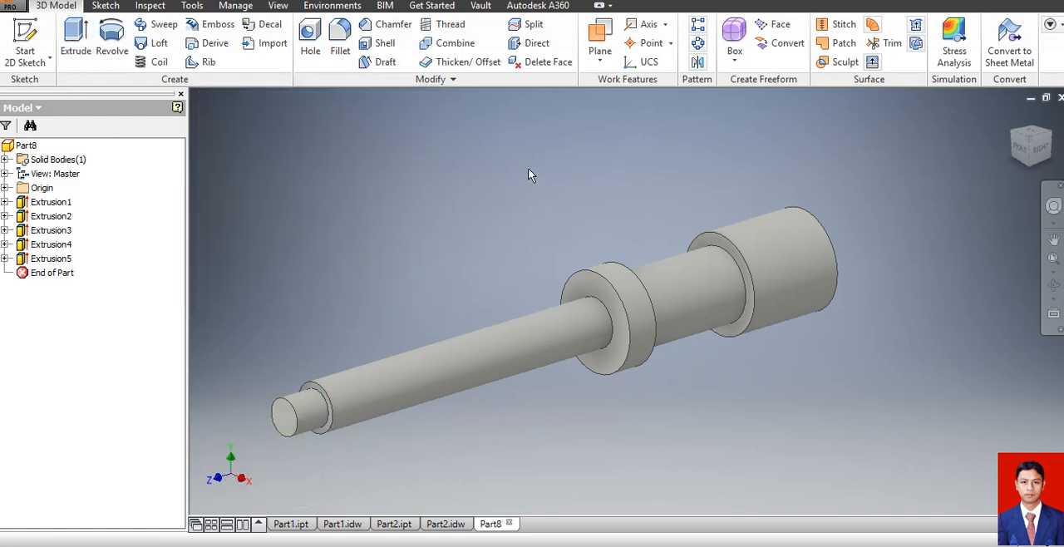
Chamfer the tip's end edge, the collar's edge facing the head and the head's edge facing the collar by 1 mm.
{"action": "left_click", "coordinate": [387, 24]}
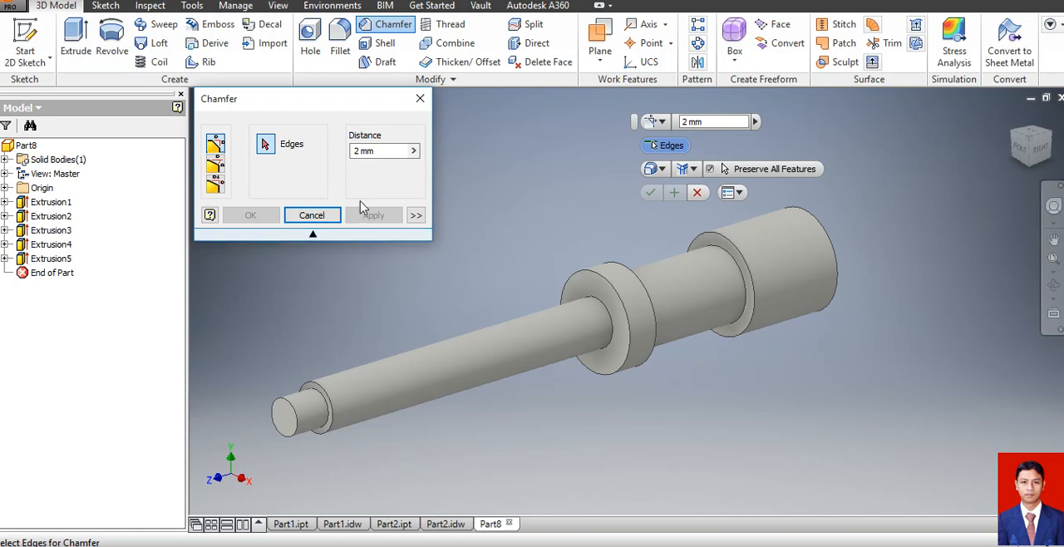
{"action": "left_click", "coordinate": [370, 150]}
{"action": "type", "text": "1"}
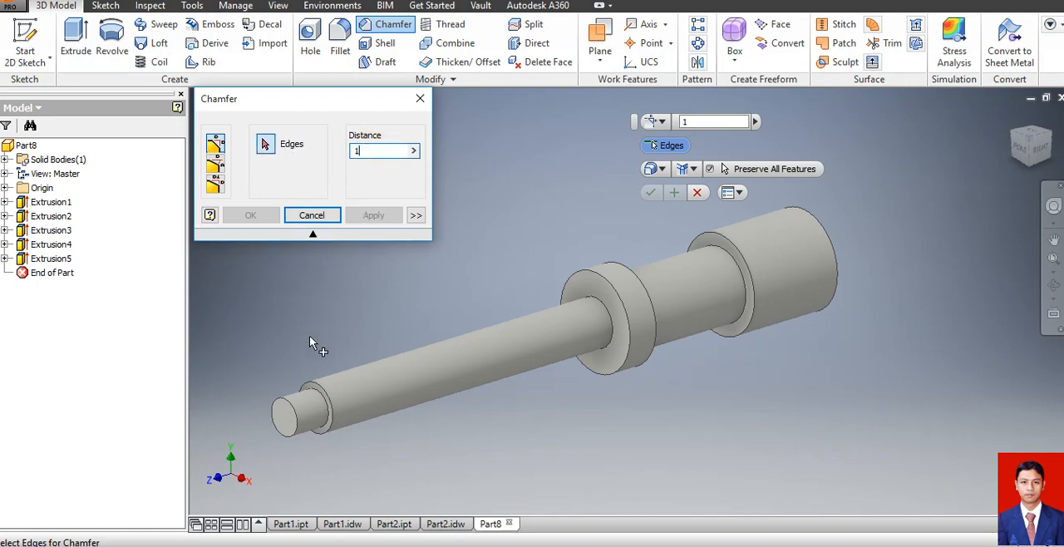
{"action": "left_click", "coordinate": [295, 408]}
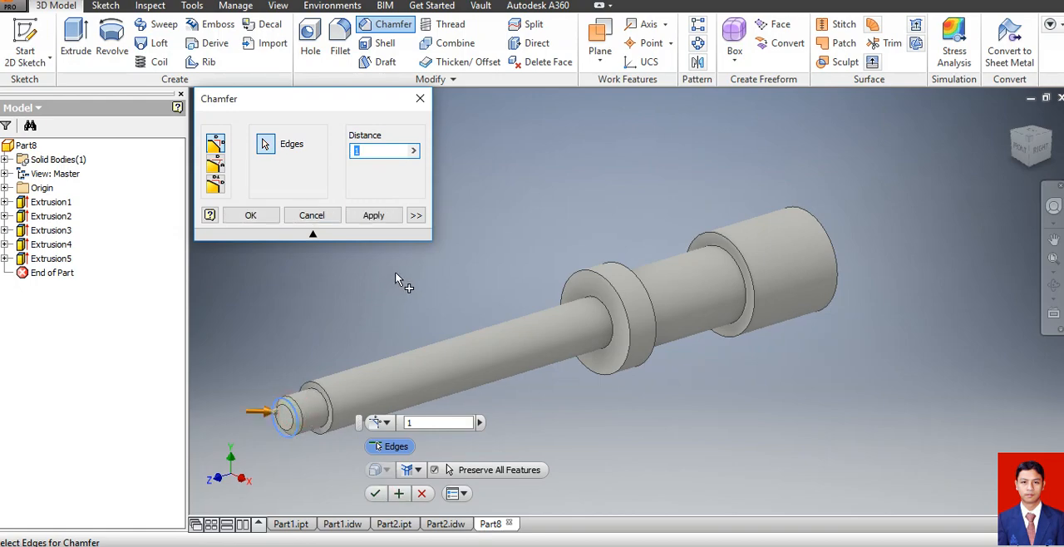
{"action": "left_click", "coordinate": [655, 321]}
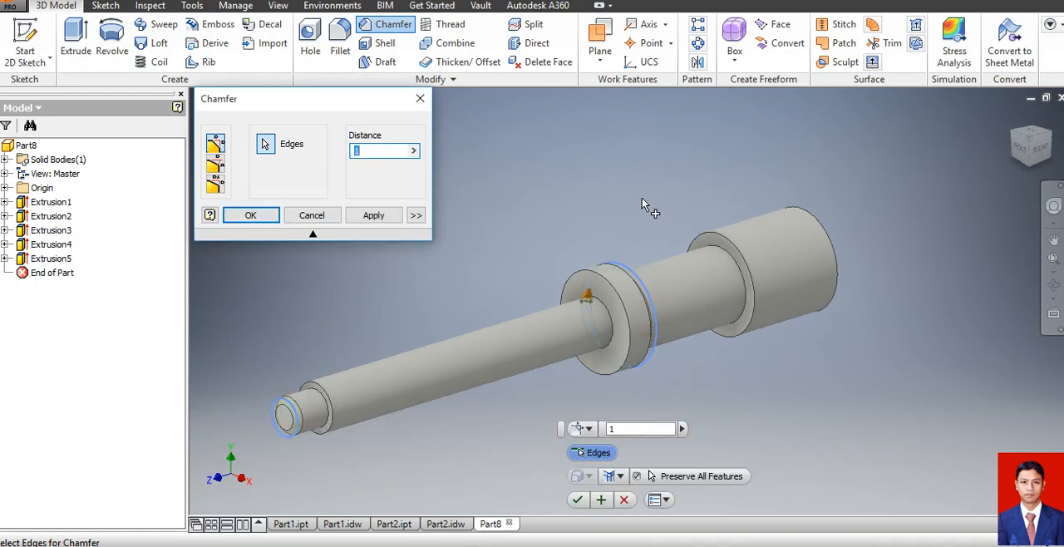
{"action": "left_click", "coordinate": [724, 241]}
{"action": "left_click", "coordinate": [250, 215]}
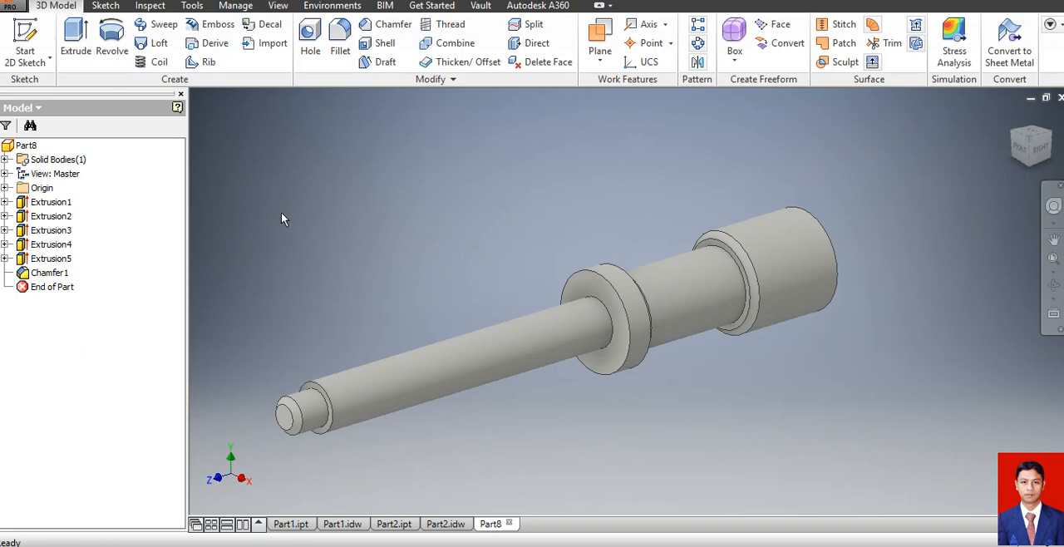
Chamfer the outer end edge of the screw's head by 2 mm.
{"action": "left_click", "coordinate": [387, 24]}
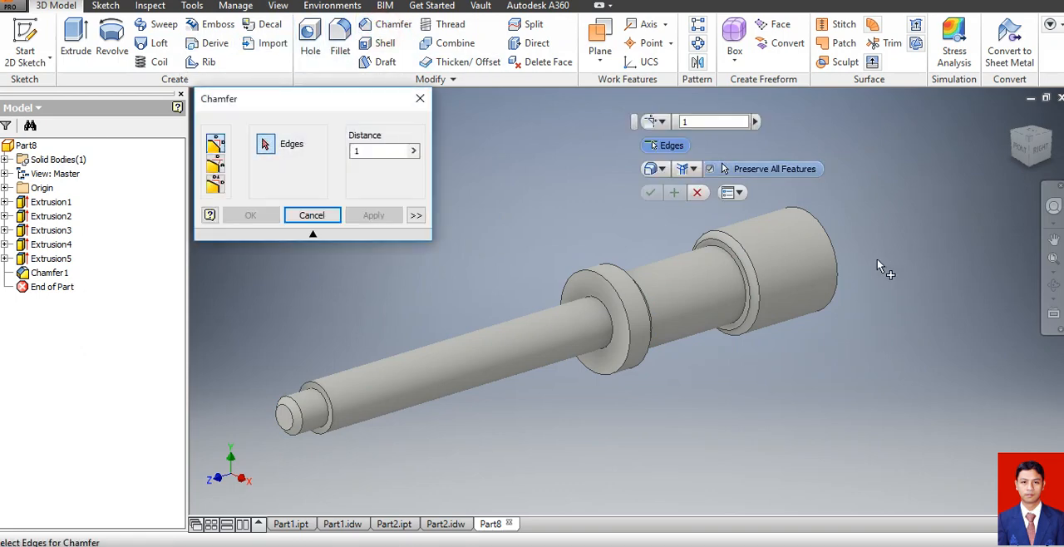
{"action": "left_click", "coordinate": [831, 259]}
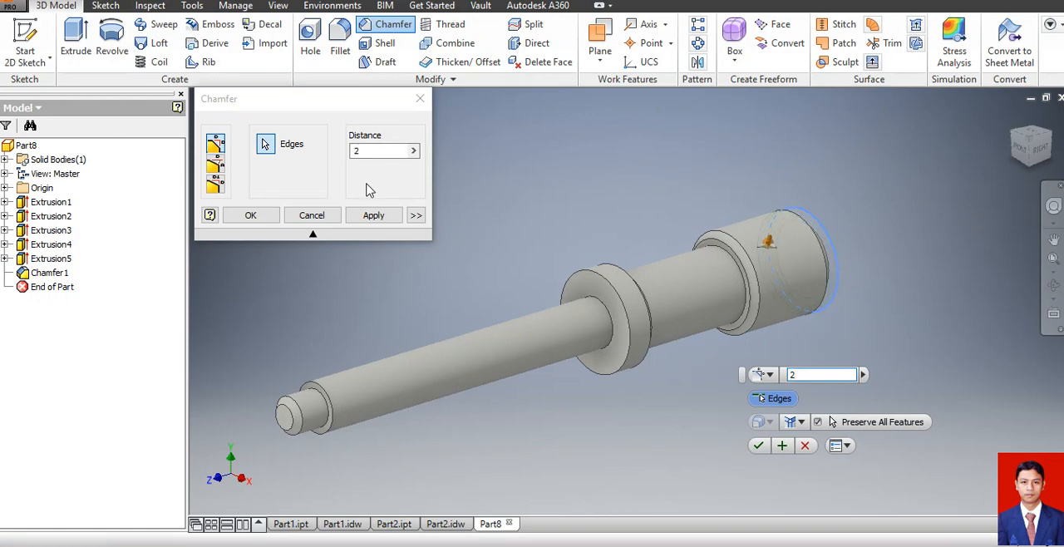
{"action": "left_click", "coordinate": [252, 215]}
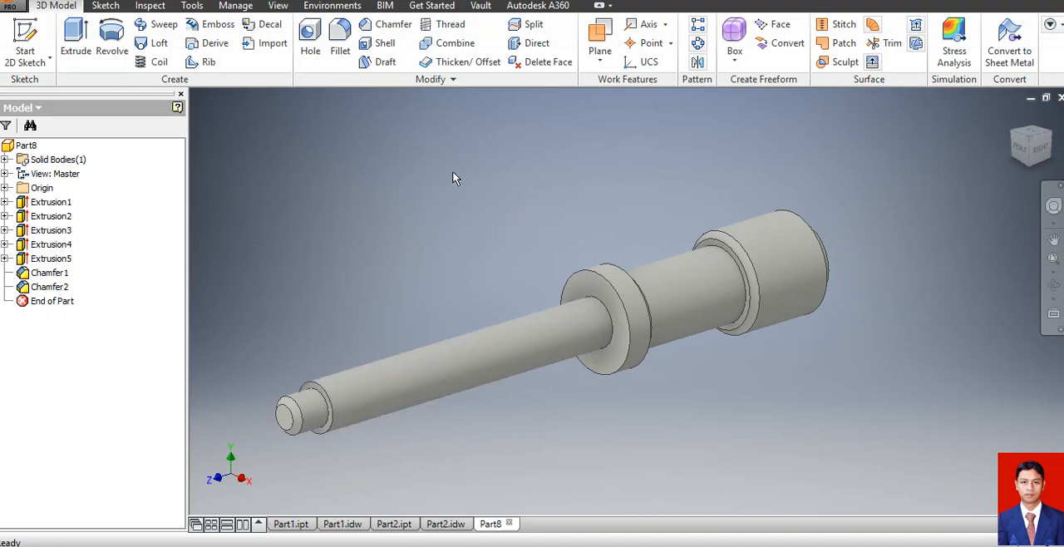
Add a thread to the 8 mm shaft, offset 5 mm from the collar and 50 mm long instead of full length.
{"action": "left_click", "coordinate": [449, 25]}
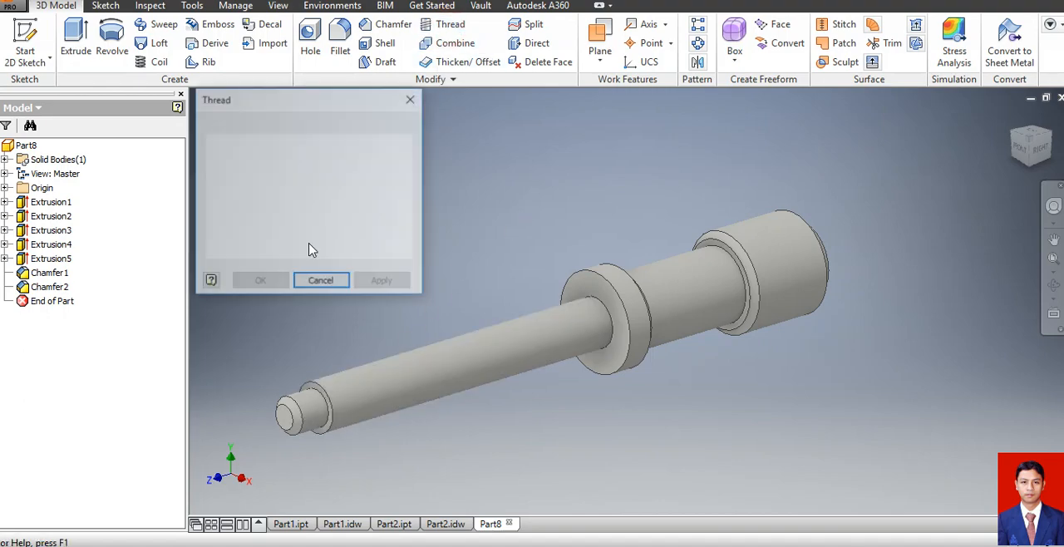
{"action": "left_click", "coordinate": [424, 404]}
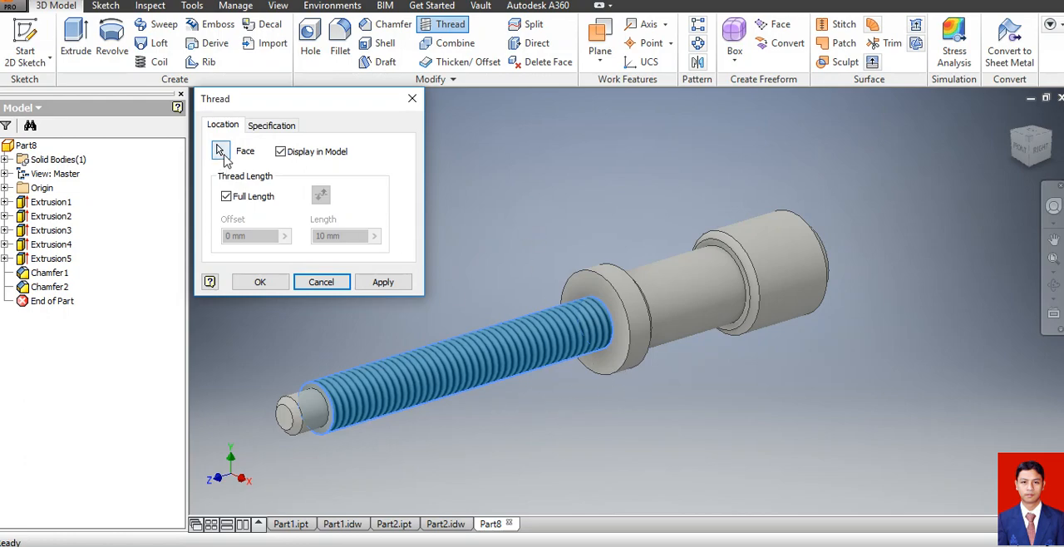
{"action": "left_click", "coordinate": [227, 197]}
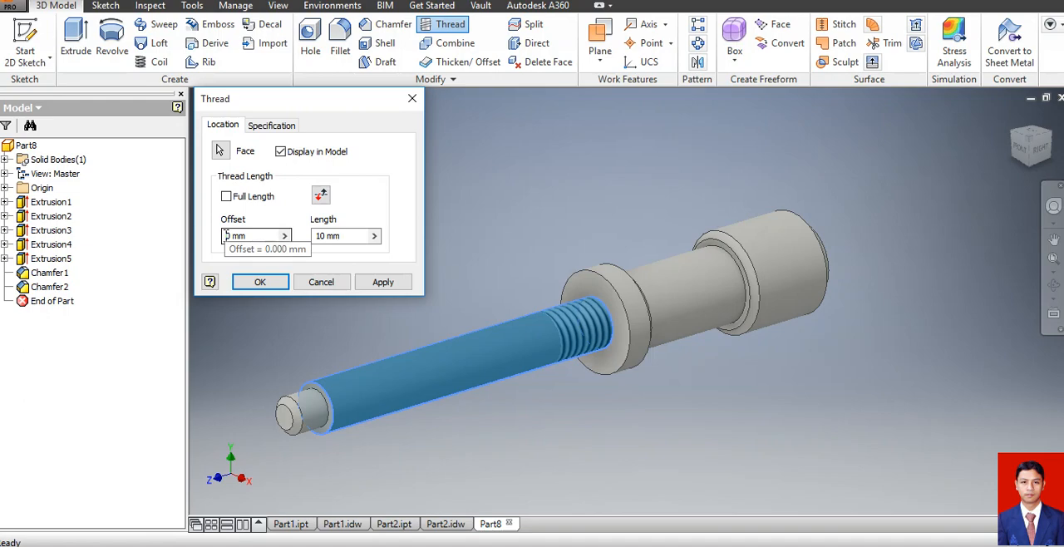
{"action": "left_click", "coordinate": [229, 236]}
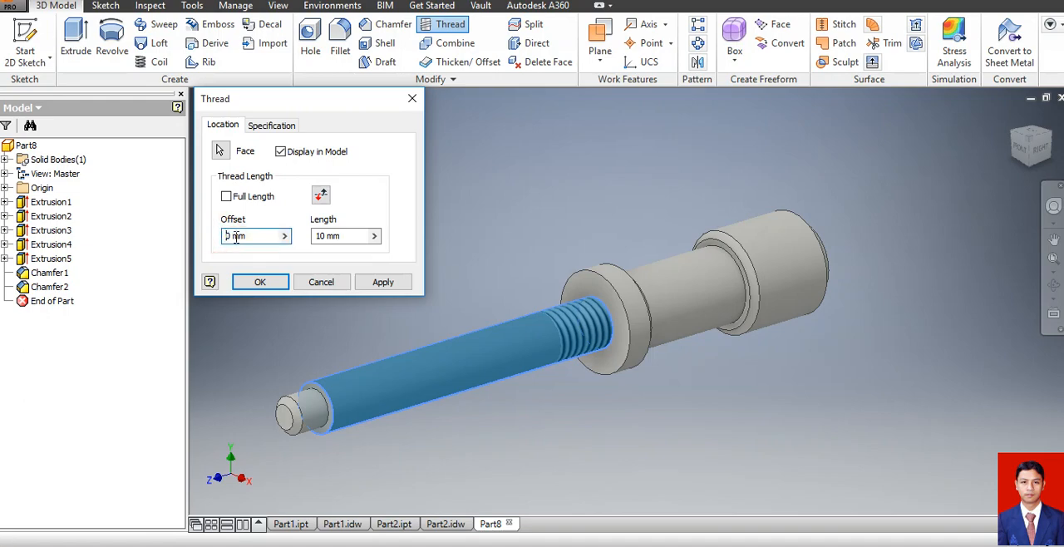
{"action": "type", "text": "1"}
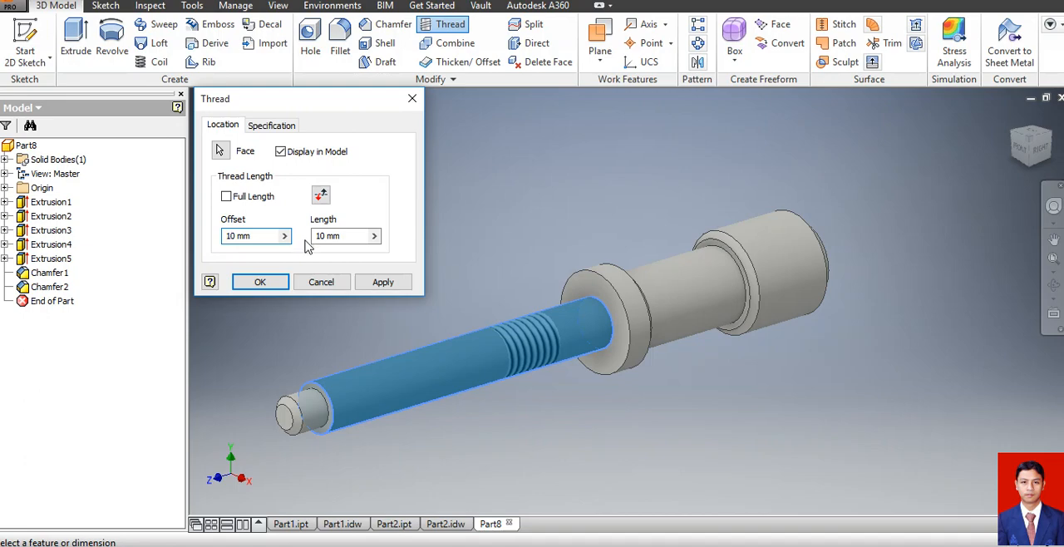
{"action": "key", "text": "BackSpace"}
{"action": "key", "text": "Delete"}
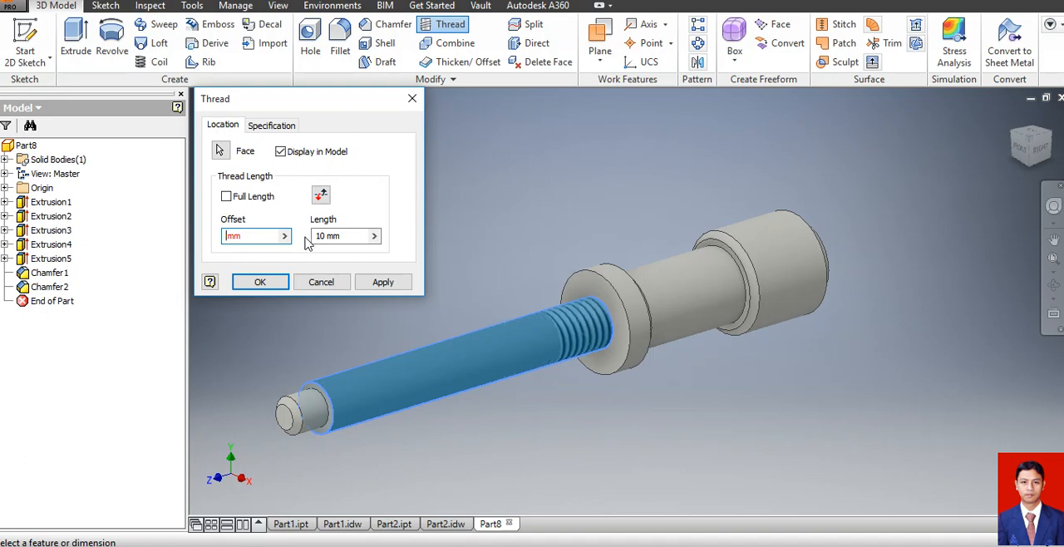
{"action": "type", "text": "5"}
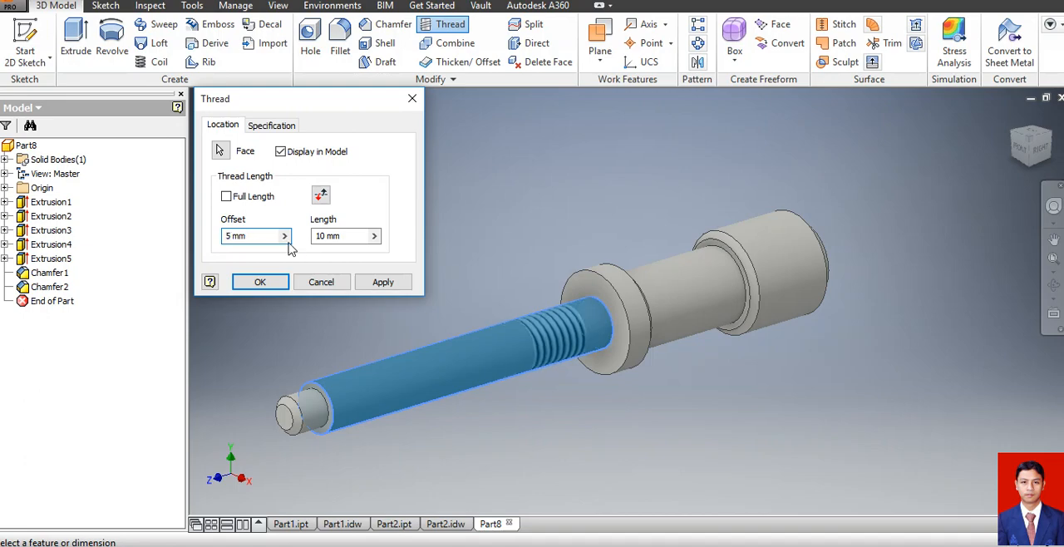
{"action": "left_click", "coordinate": [361, 236]}
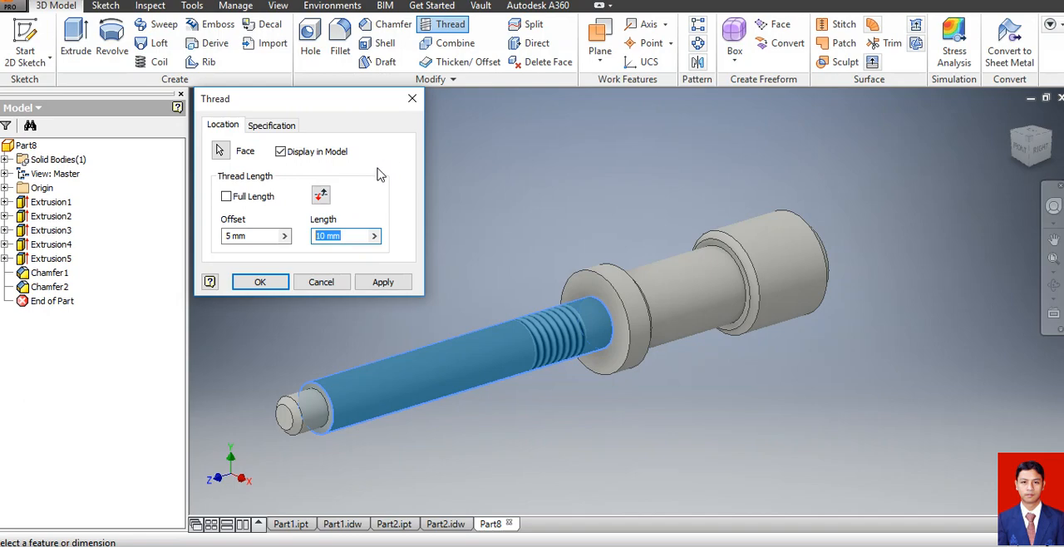
{"action": "type", "text": "50"}
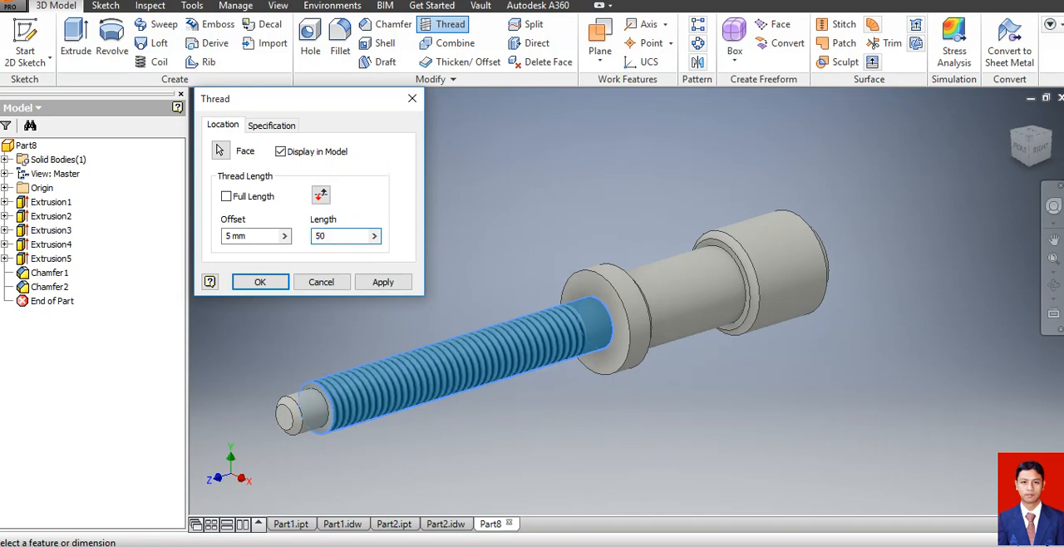
{"action": "left_click", "coordinate": [279, 283]}
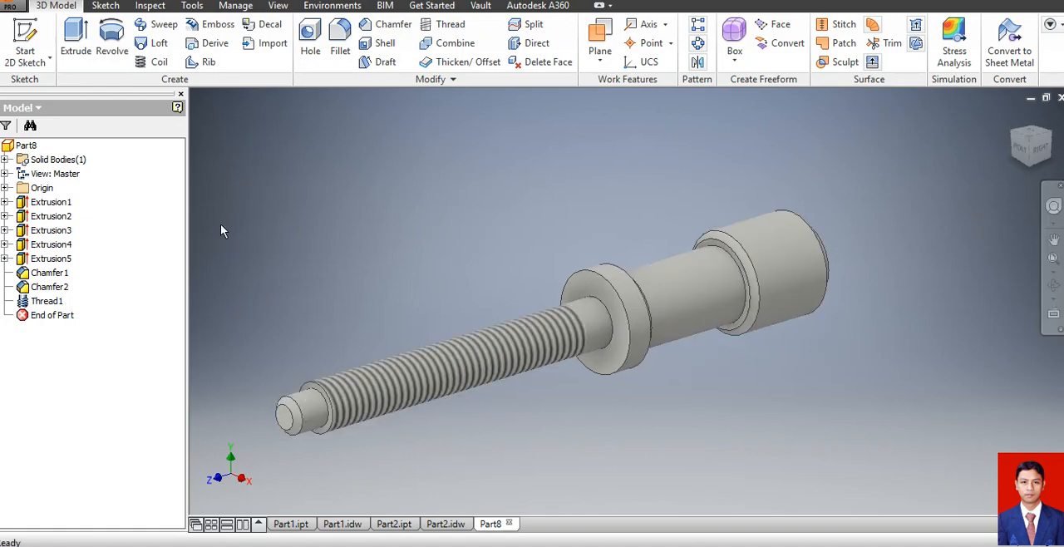
Start a sketch on the YZ plane, slice the model at that plane and project its cut edges.
{"action": "left_click", "coordinate": [5, 188]}
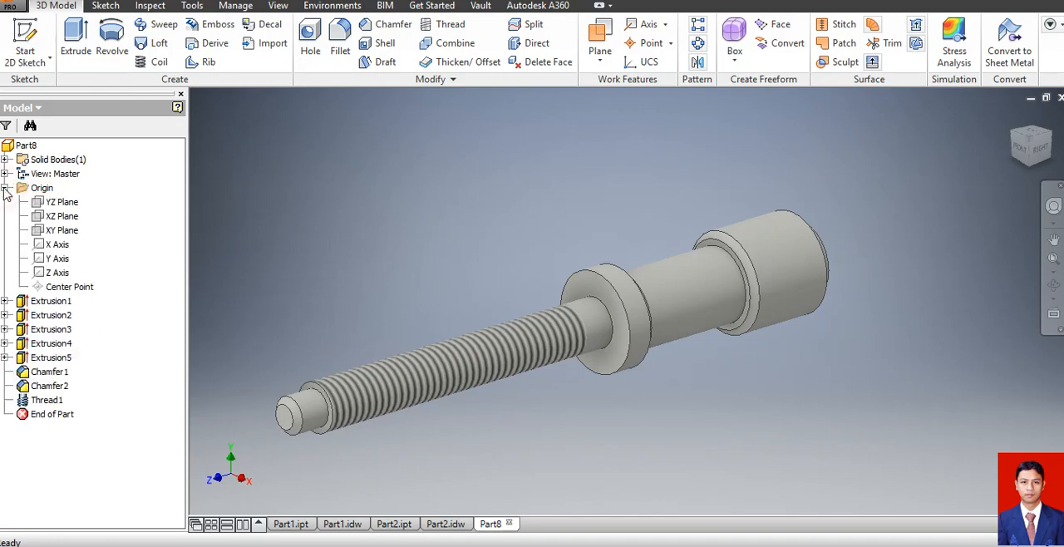
{"action": "left_click", "coordinate": [63, 204]}
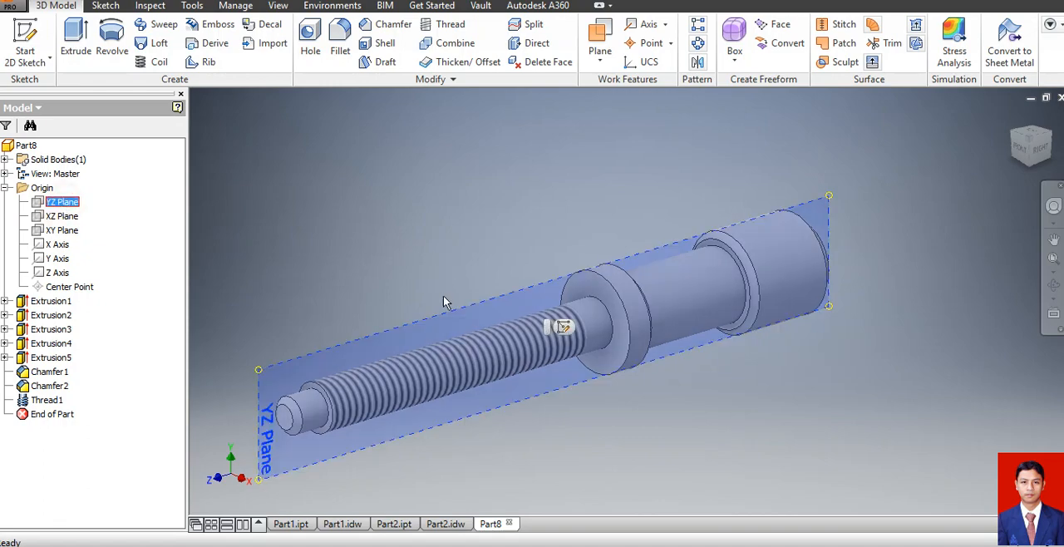
{"action": "left_click", "coordinate": [23, 37]}
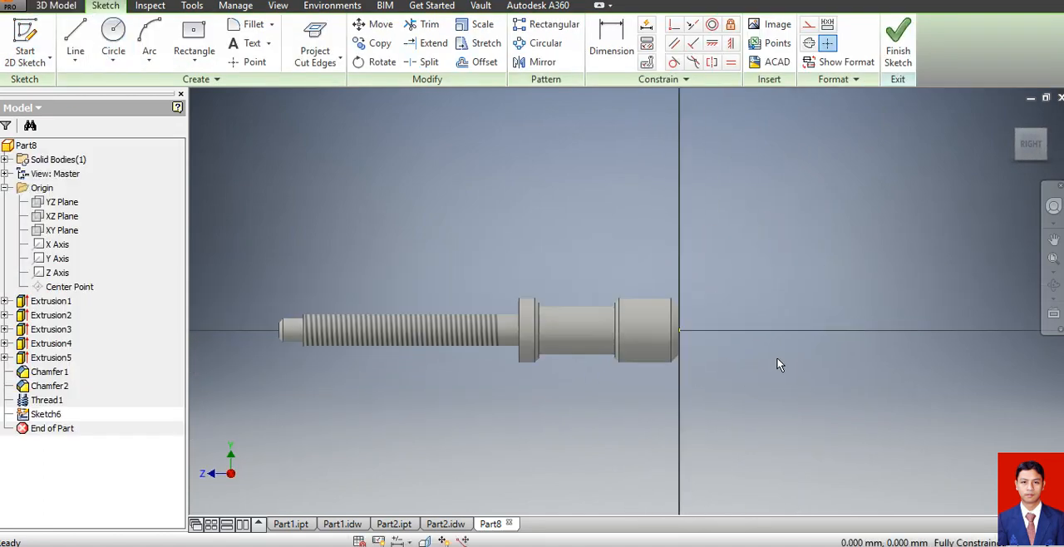
{"action": "left_click", "coordinate": [1053, 285]}
{"action": "left_click_drag", "start_coordinate": [661, 300], "coordinate": [631, 364]}
{"action": "key", "text": "Escape"}
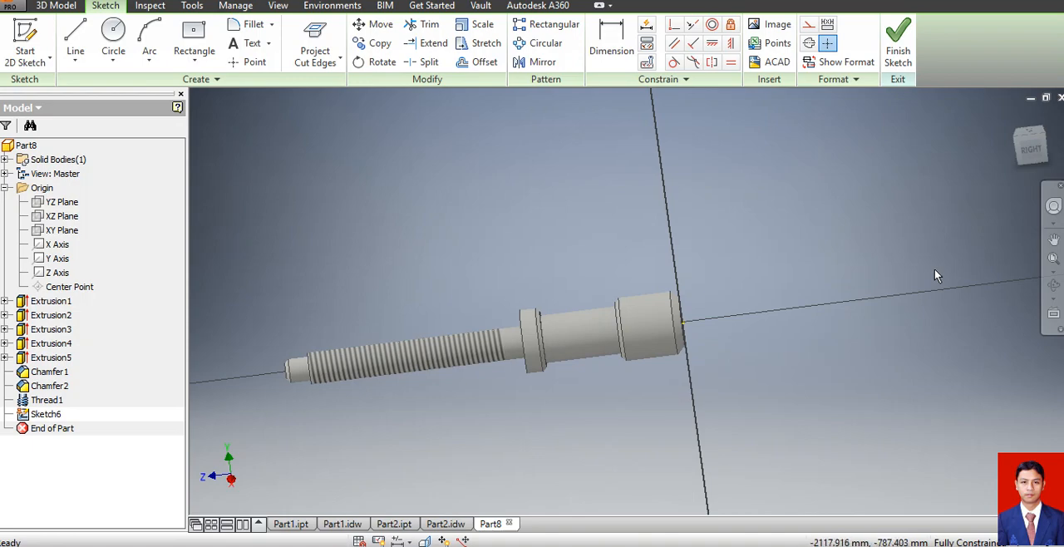
{"action": "key", "text": "F7"}
{"action": "left_click", "coordinate": [738, 368]}
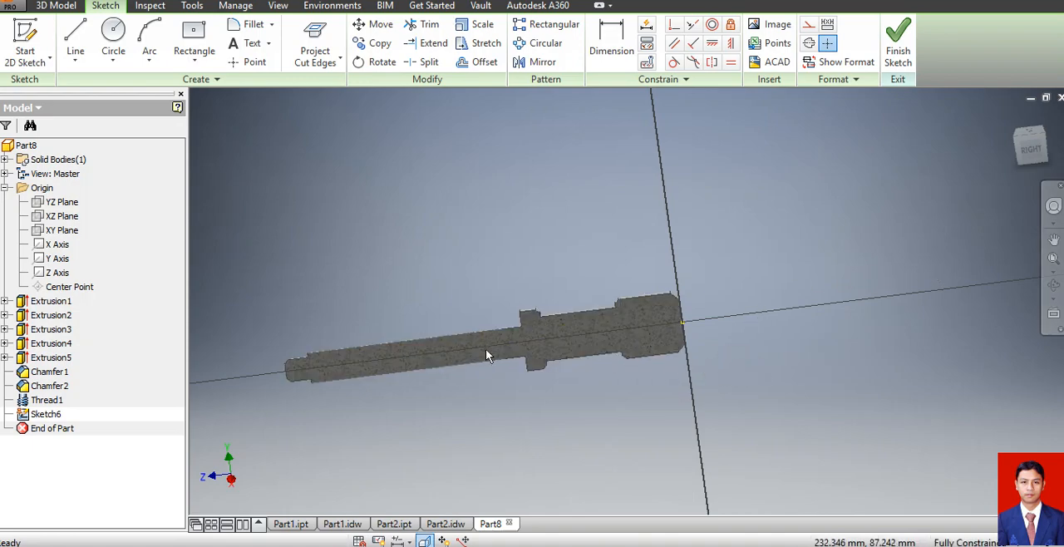
{"action": "left_click", "coordinate": [1029, 146]}
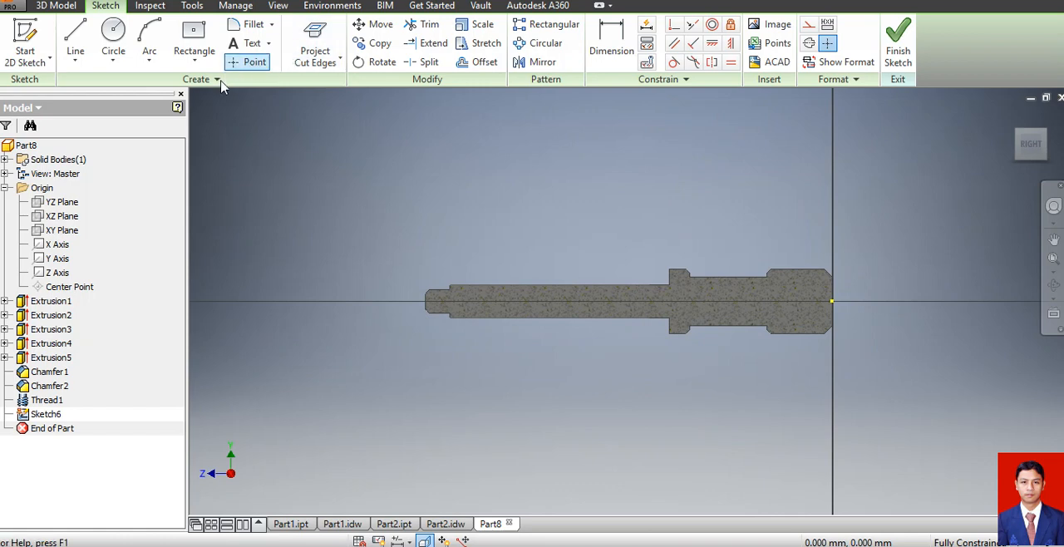
{"action": "left_click", "coordinate": [321, 38]}
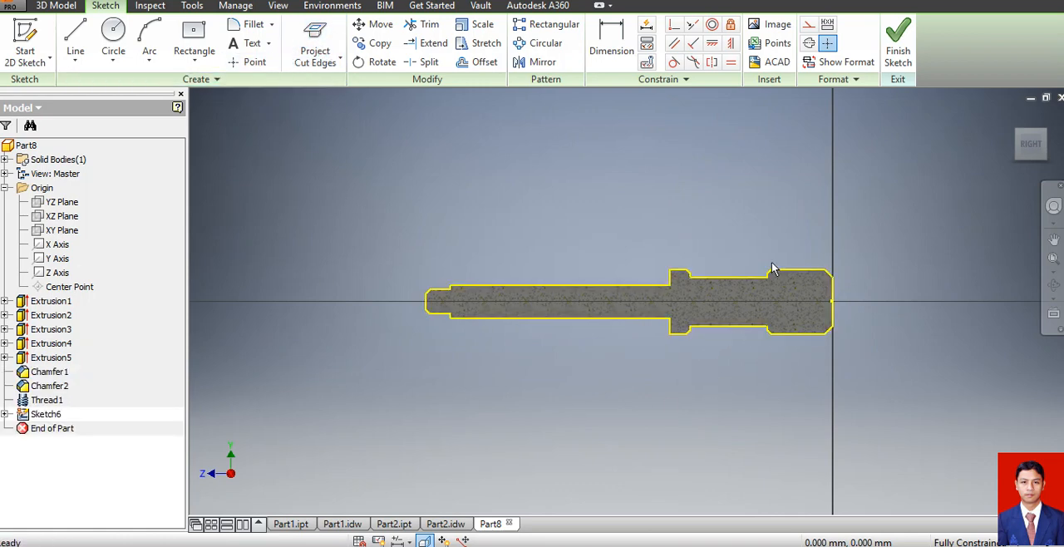
Sketch a 5 mm diameter circle on the screw's axis inside the head, about 7 mm from its end face.
{"action": "left_click", "coordinate": [111, 38]}
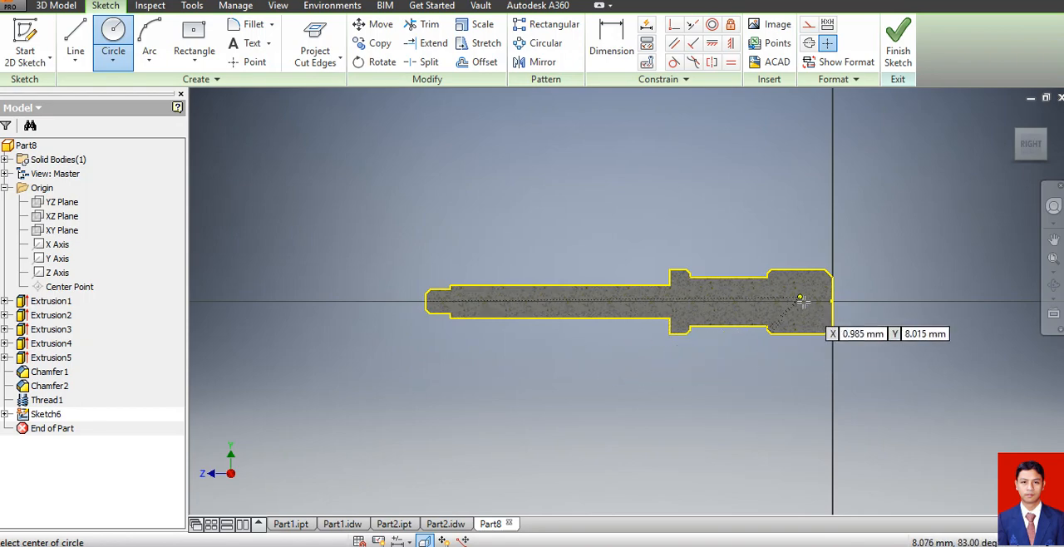
{"action": "scroll", "coordinate": [798, 297], "scroll_direction": "up", "scroll_amount": 5}
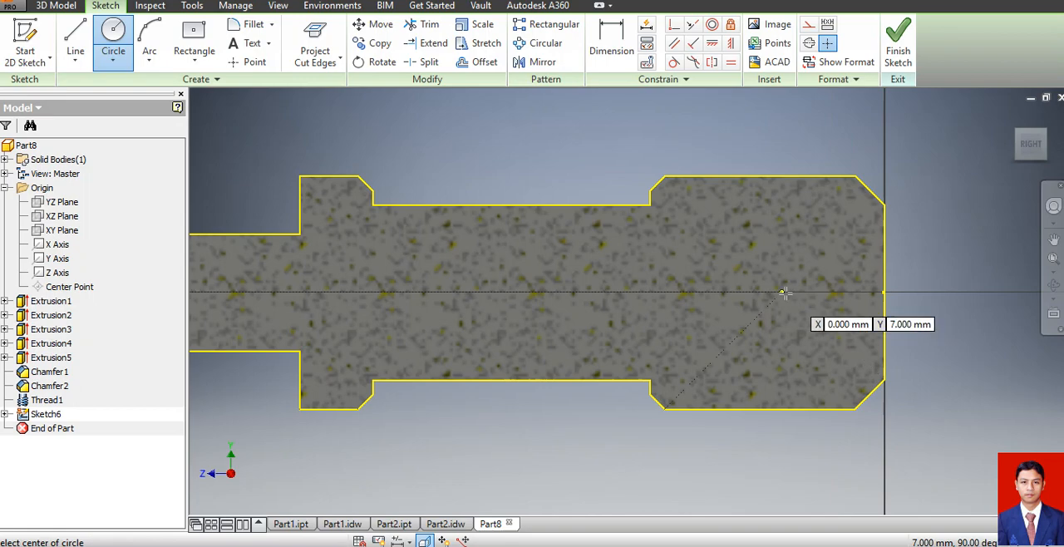
{"action": "left_click", "coordinate": [784, 293]}
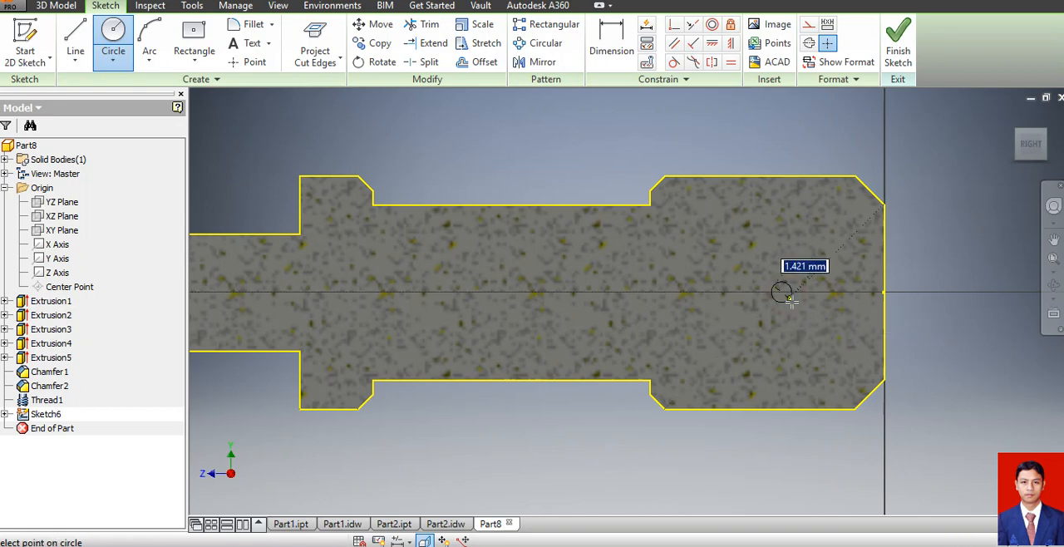
{"action": "type", "text": "5"}
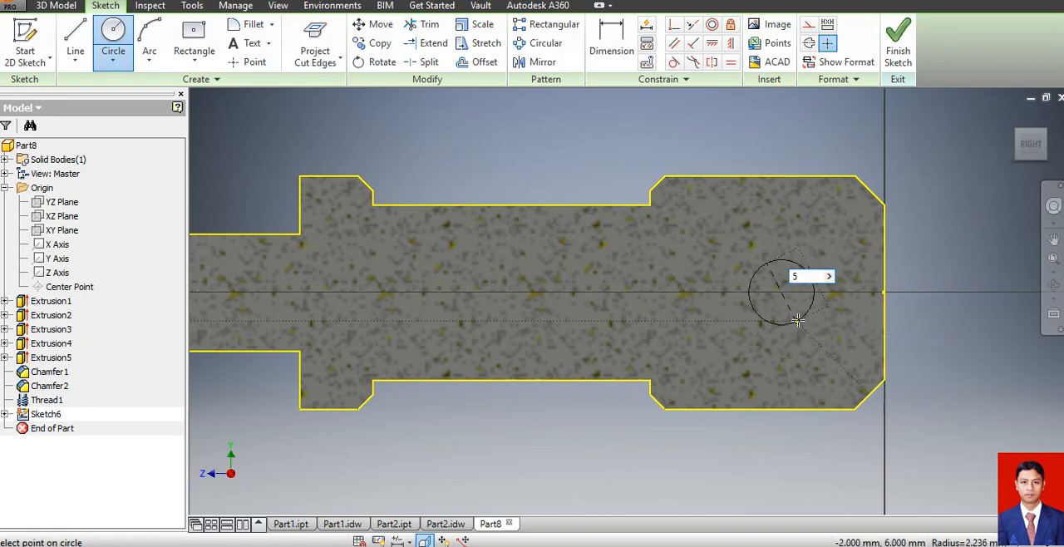
{"action": "key", "text": "Return"}
Dimension the circle's centre 8 mm from the head's outer end face and finish the sketch.
{"action": "left_click", "coordinate": [615, 37]}
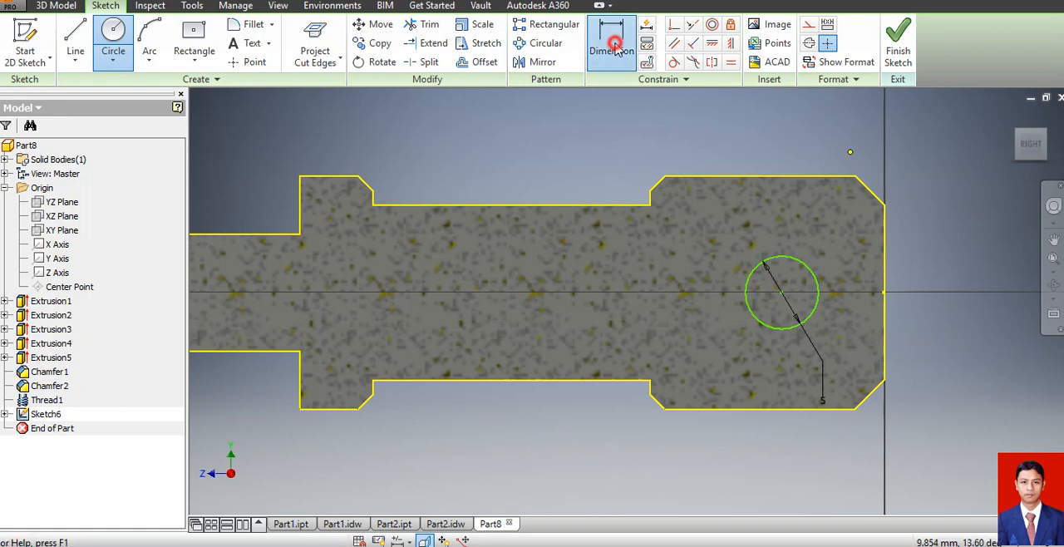
{"action": "left_click", "coordinate": [781, 291]}
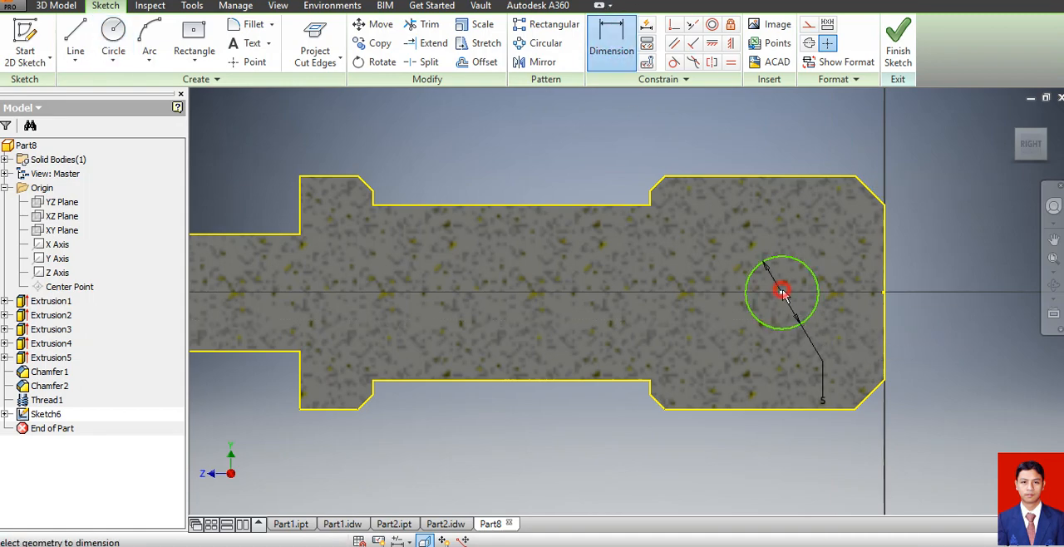
{"action": "left_click", "coordinate": [885, 287]}
{"action": "left_click", "coordinate": [832, 137]}
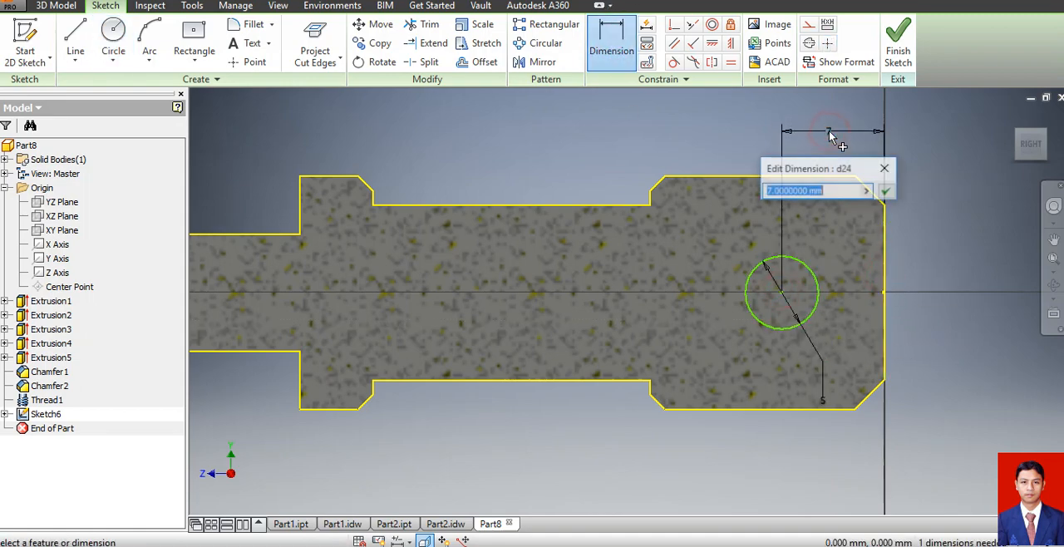
{"action": "type", "text": "8"}
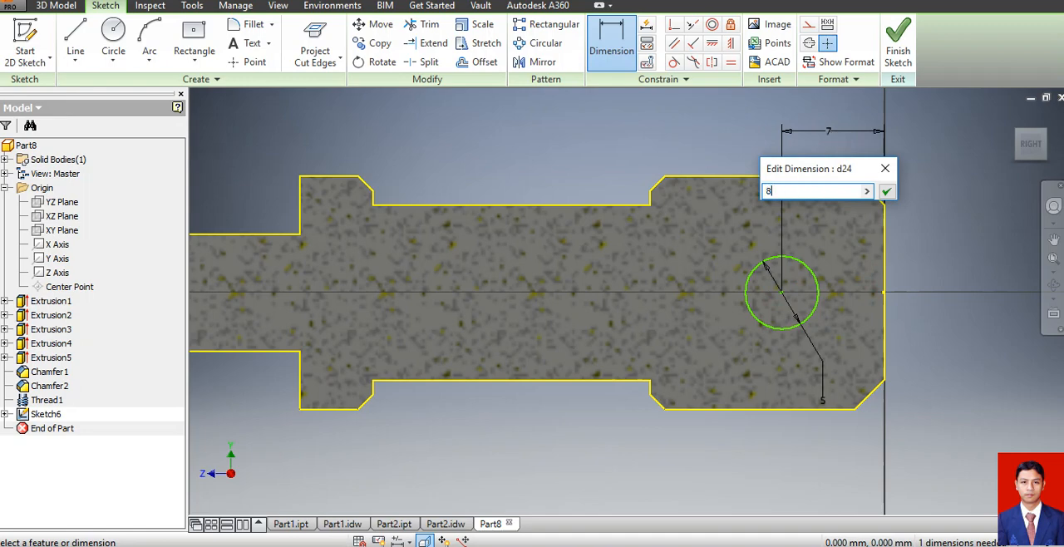
{"action": "key", "text": "Return"}
{"action": "scroll", "coordinate": [836, 212], "scroll_direction": "down", "scroll_amount": 5}
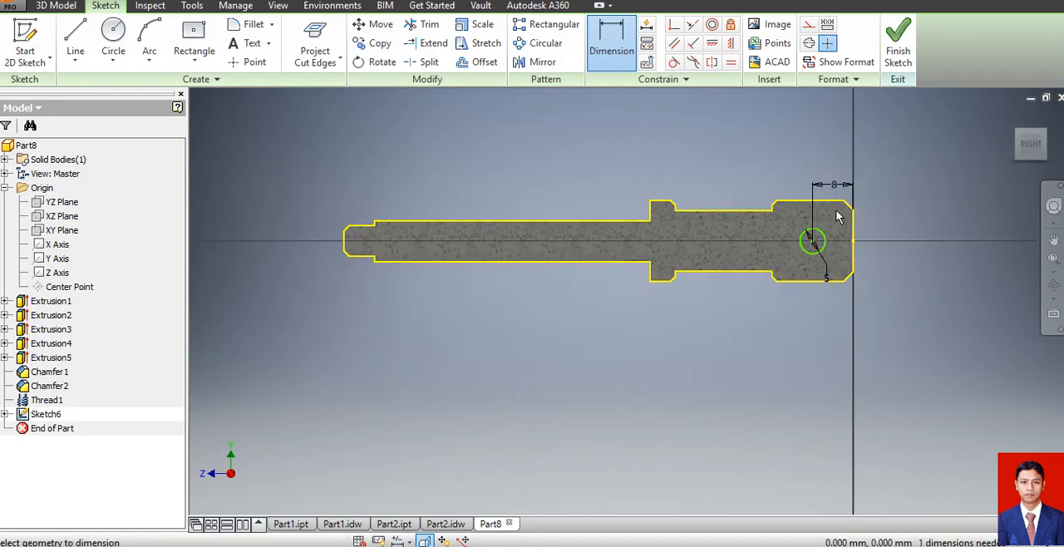
{"action": "left_click", "coordinate": [898, 42]}
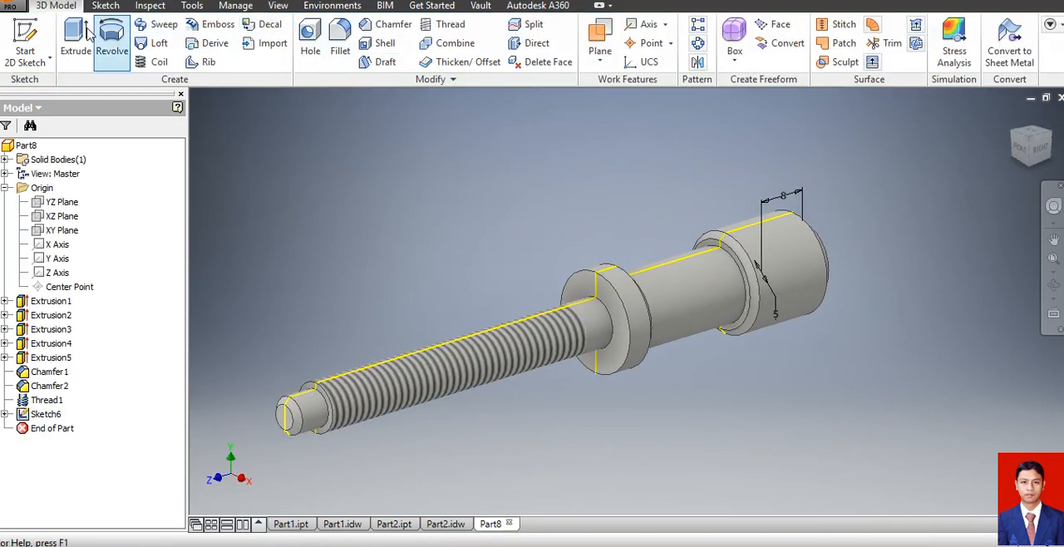
Cut the 5 mm circle through all in both directions to make the cross hole in the screw's head.
{"action": "left_click", "coordinate": [74, 37]}
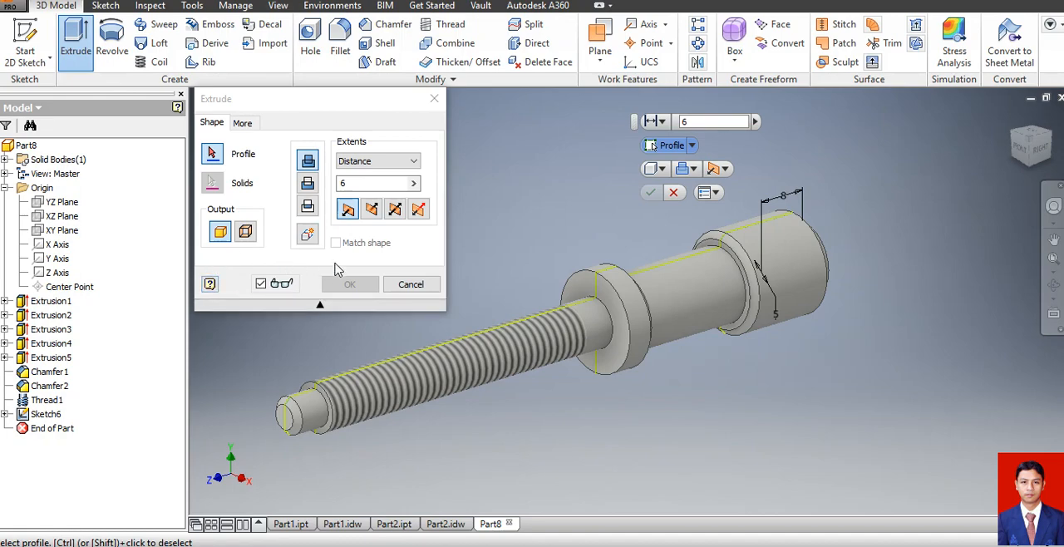
{"action": "left_click", "coordinate": [394, 210]}
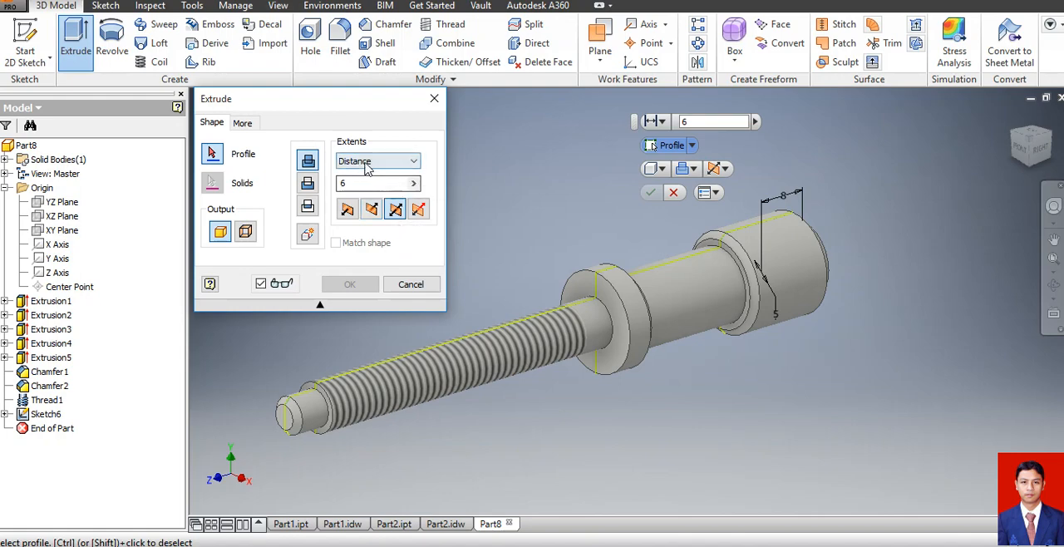
{"action": "left_click", "coordinate": [365, 162]}
{"action": "left_click", "coordinate": [366, 215]}
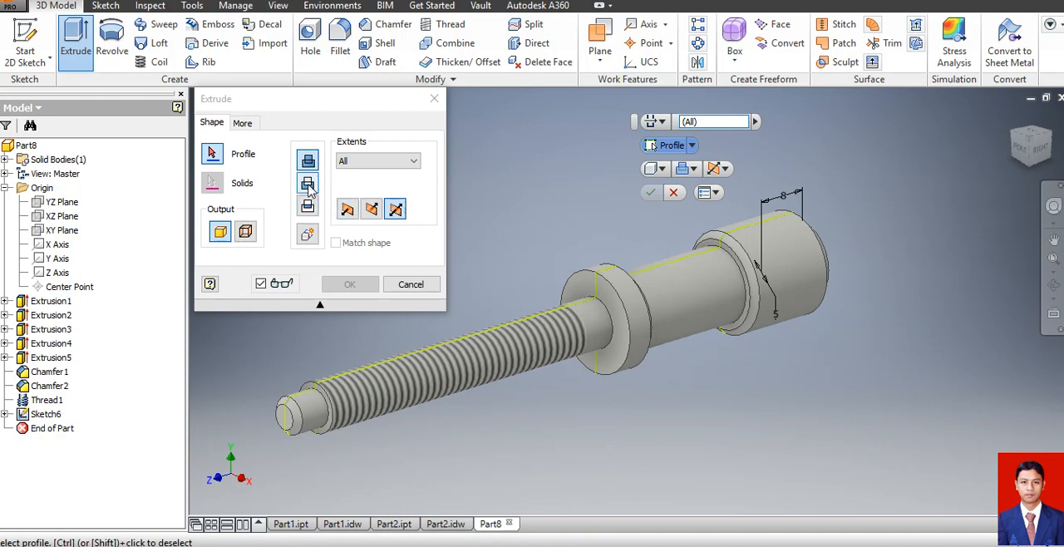
{"action": "left_click", "coordinate": [307, 186]}
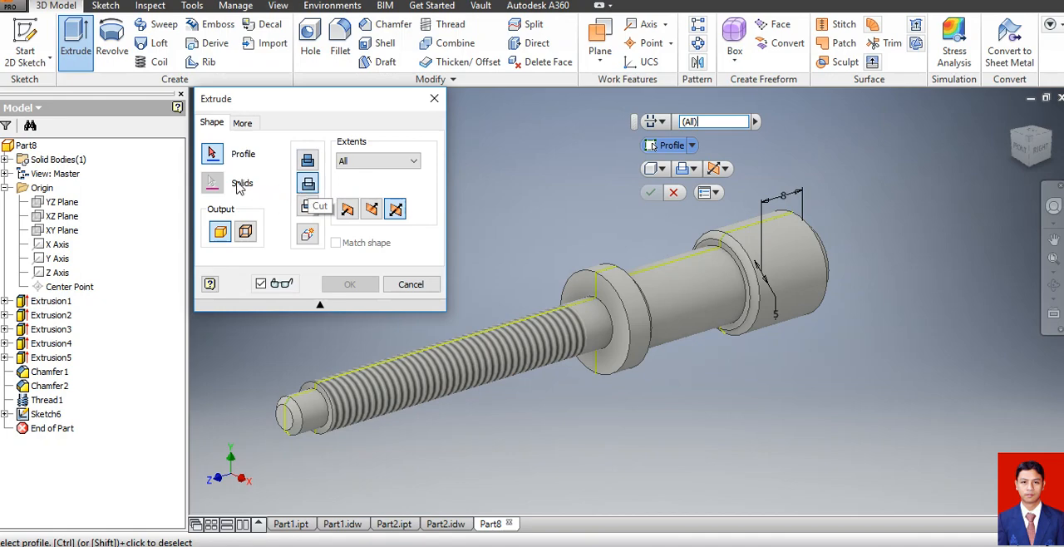
{"action": "left_click", "coordinate": [768, 264]}
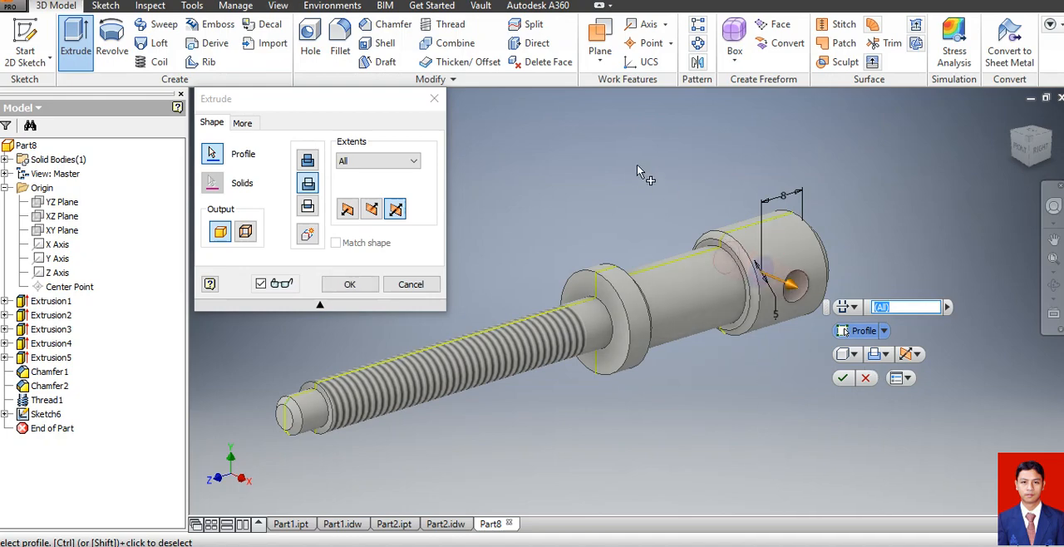
{"action": "left_click", "coordinate": [350, 286]}
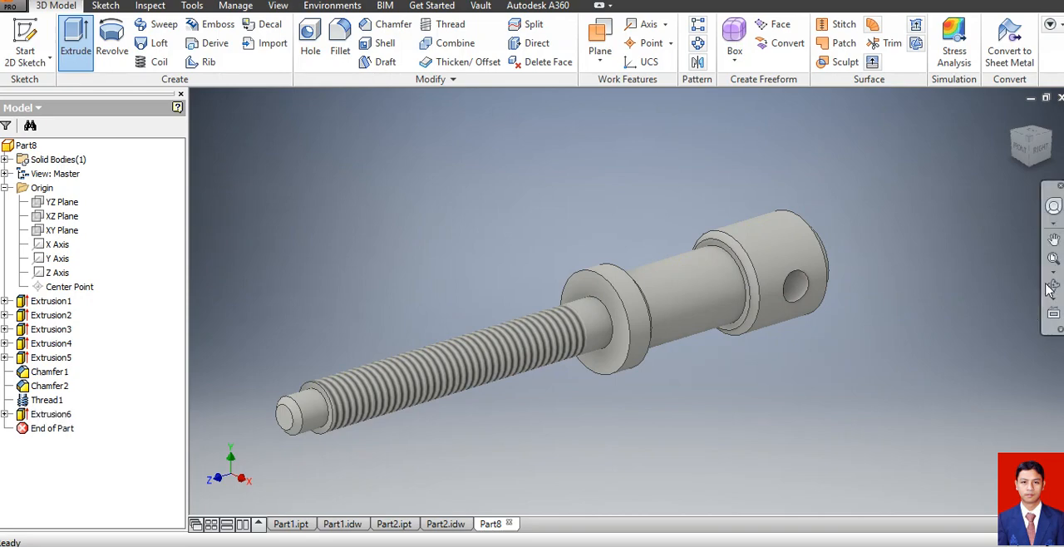
{"action": "left_click", "coordinate": [1053, 285]}
{"action": "left_click_drag", "start_coordinate": [823, 306], "coordinate": [531, 374]}
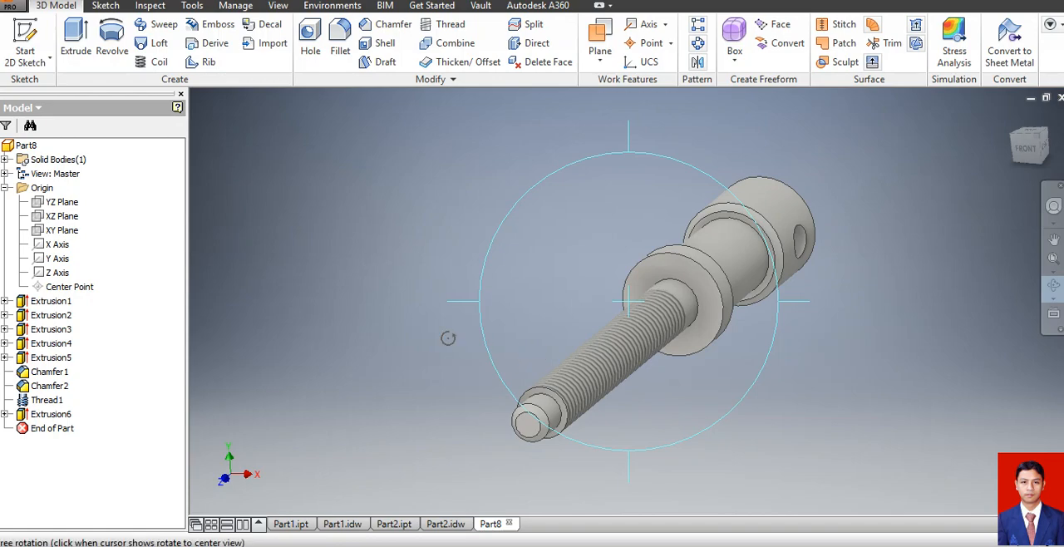
{"action": "key", "text": "Escape"}
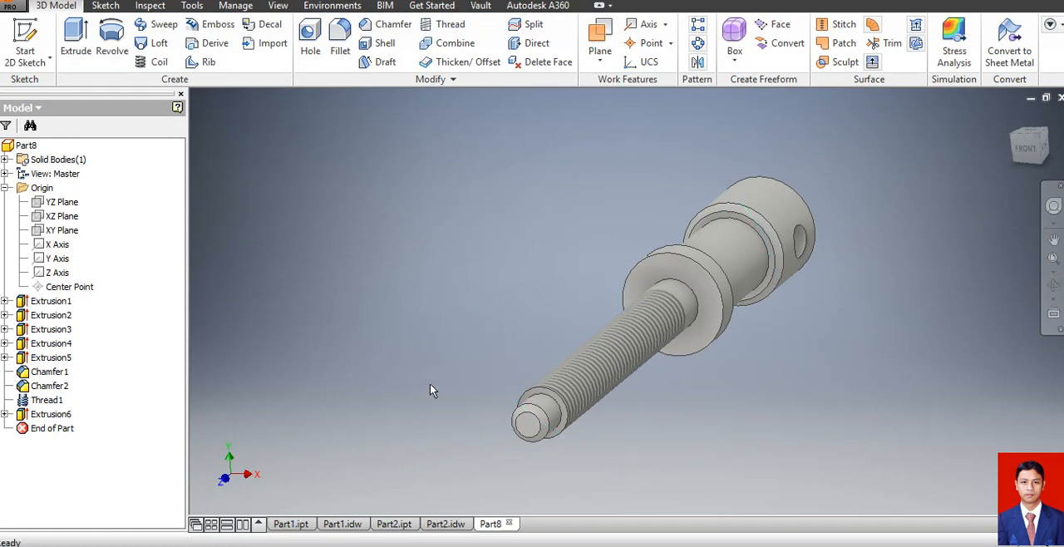
Save the screw part as Part3 in the soal ukk 2017 folder.
{"action": "left_click", "coordinate": [17, 8]}
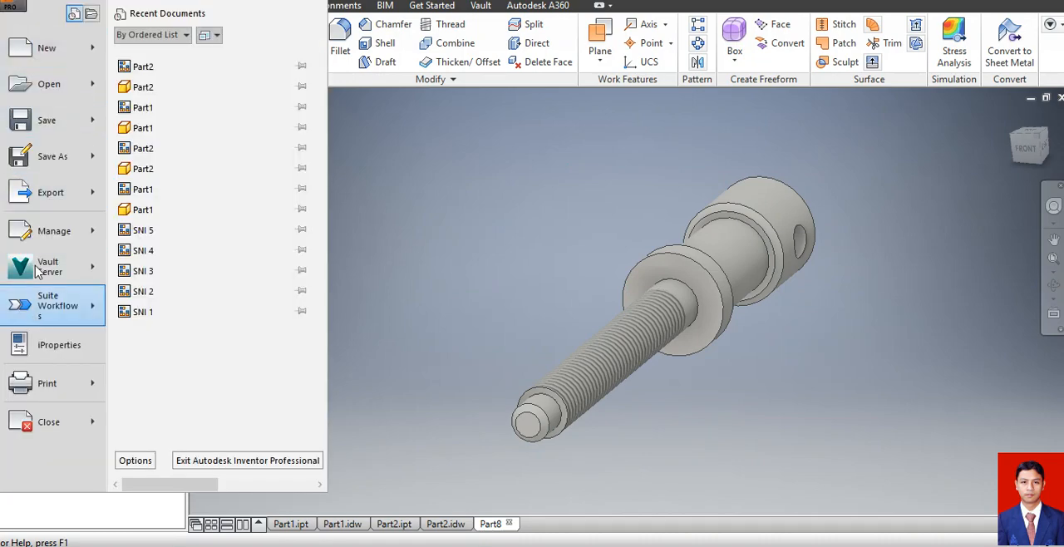
{"action": "left_click", "coordinate": [42, 120]}
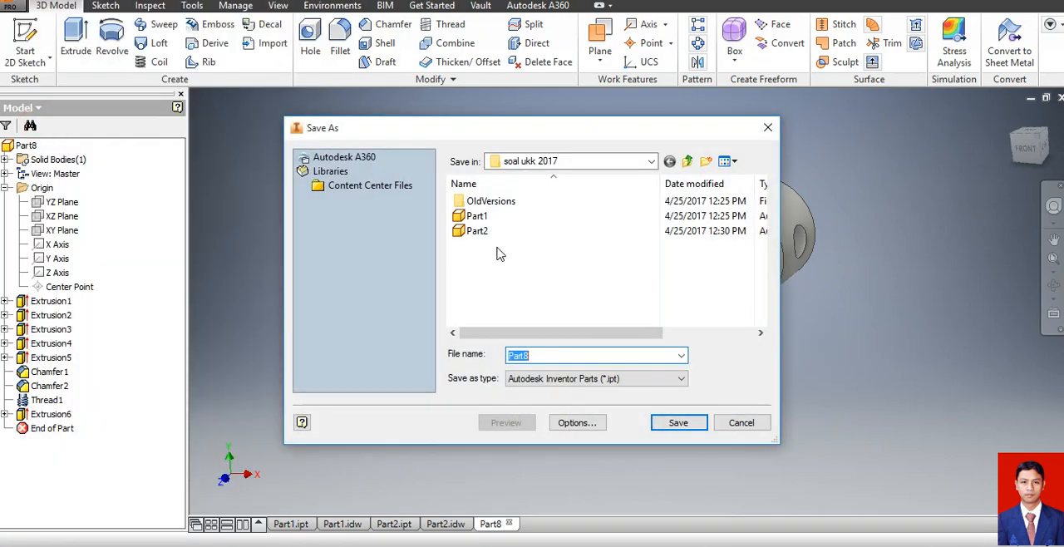
{"action": "left_click", "coordinate": [547, 355]}
{"action": "key", "text": "BackSpace"}
{"action": "type", "text": "3"}
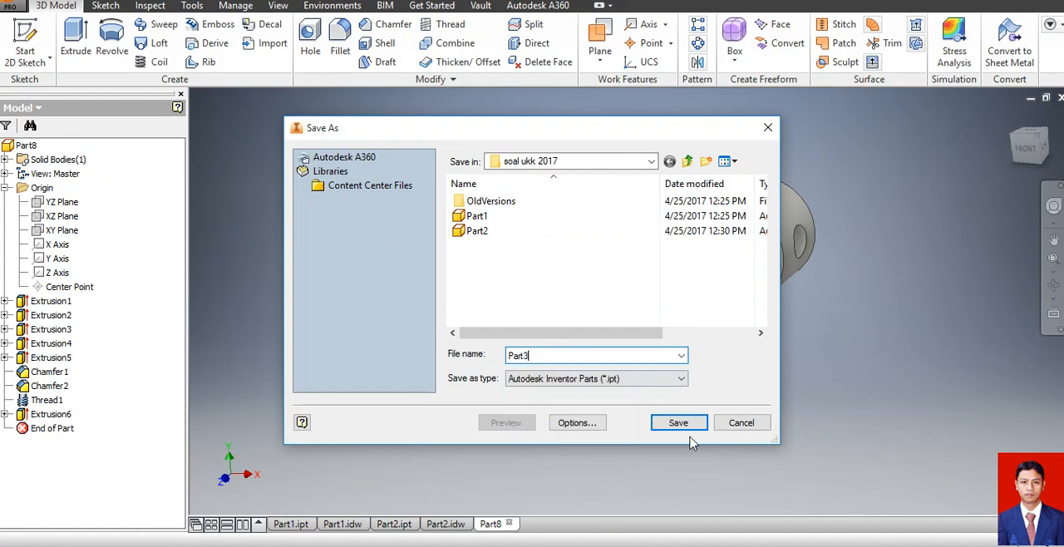
{"action": "left_click", "coordinate": [678, 422]}
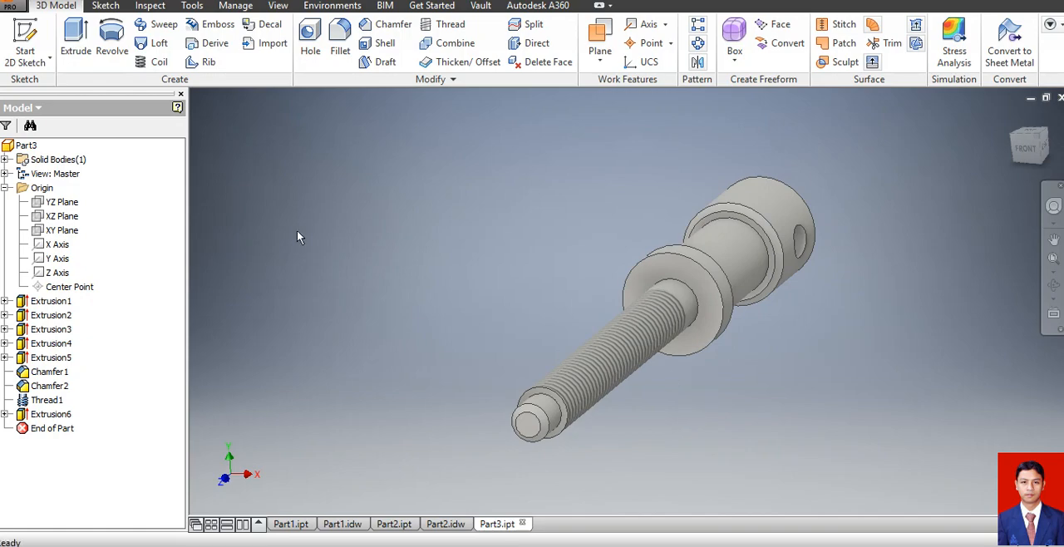
Create a new A4 landscape drawing with border and title block from a metric drawing template.
{"action": "left_click", "coordinate": [11, 6]}
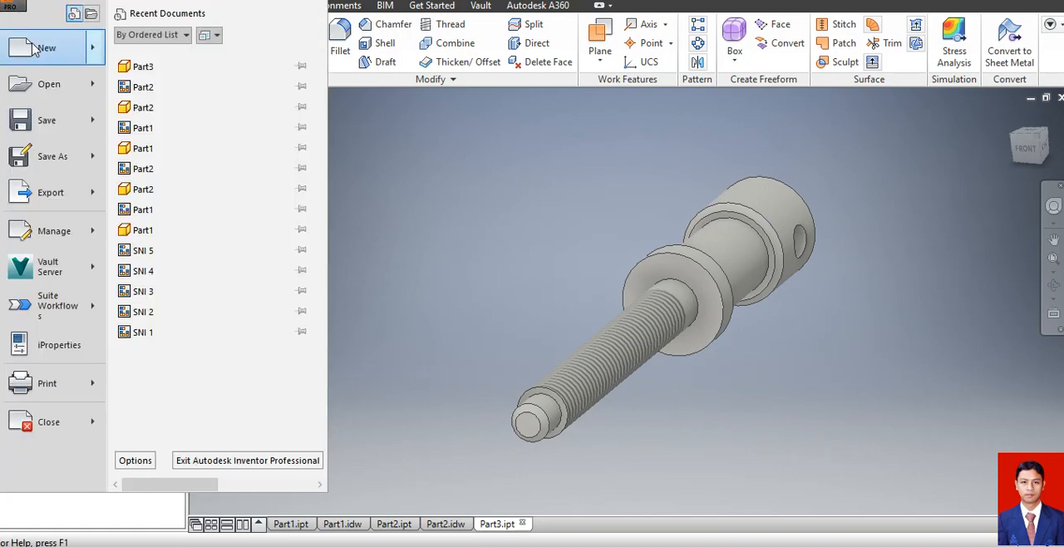
{"action": "left_click", "coordinate": [37, 50]}
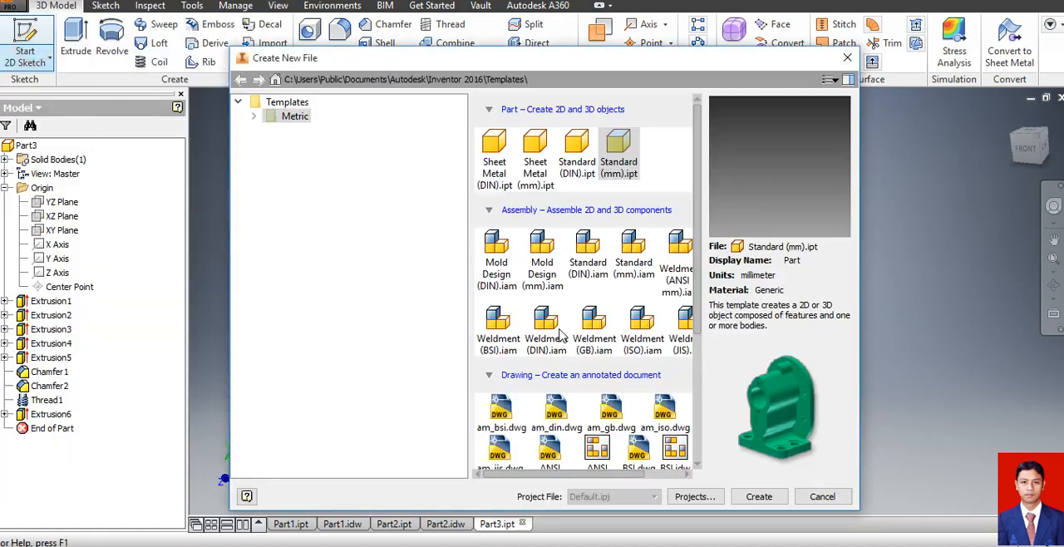
{"action": "mouse_move", "coordinate": [696, 304]}
{"action": "left_mouse_down"}
{"action": "mouse_move", "coordinate": [698, 445]}
{"action": "mouse_move", "coordinate": [700, 423]}
{"action": "left_mouse_up"}
{"action": "left_click", "coordinate": [624, 367]}
{"action": "left_click", "coordinate": [759, 497]}
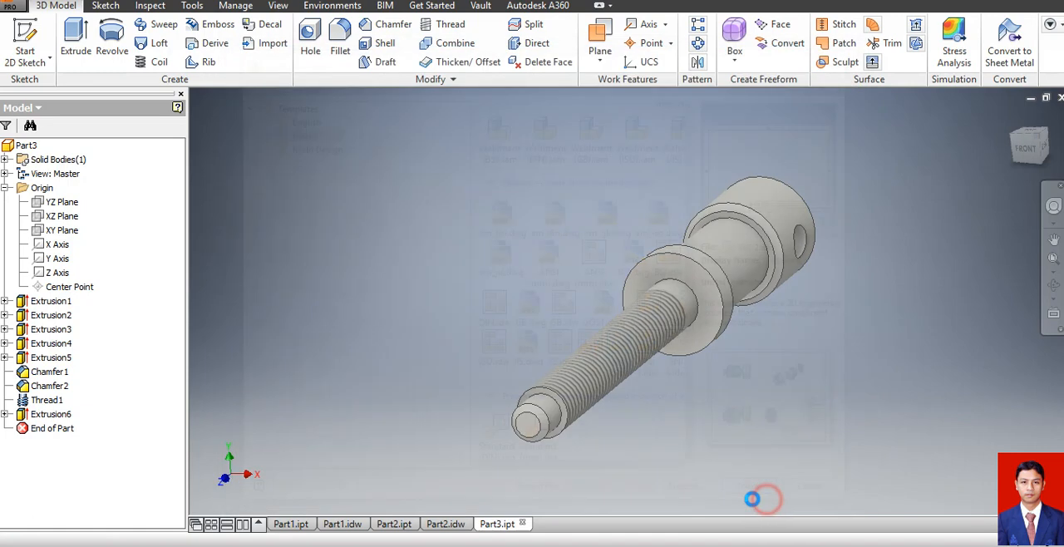
{"action": "left_click", "coordinate": [485, 323]}
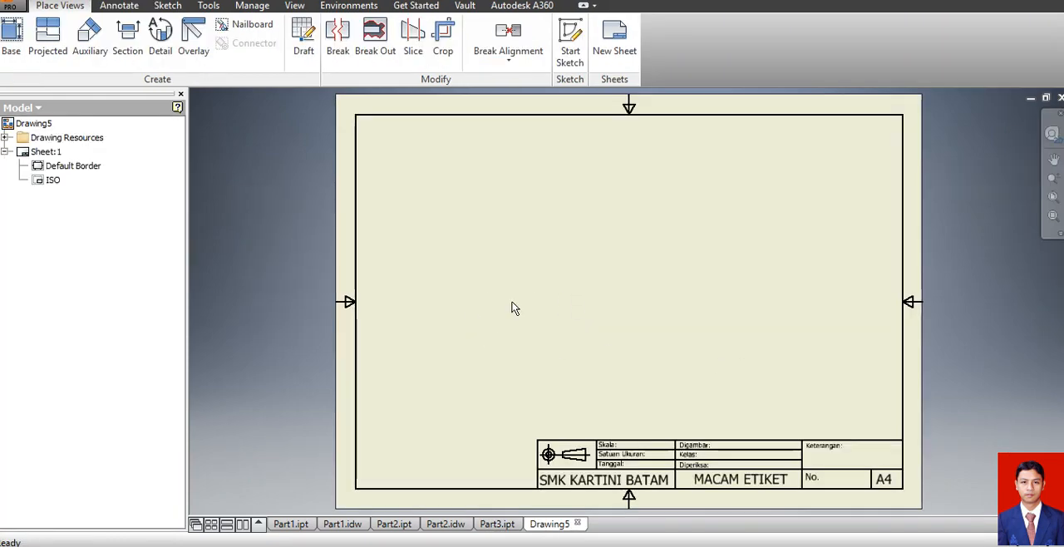
Place a base view of Part3.ipt in the Left orientation at a scale of 2:1.
{"action": "left_click", "coordinate": [12, 37]}
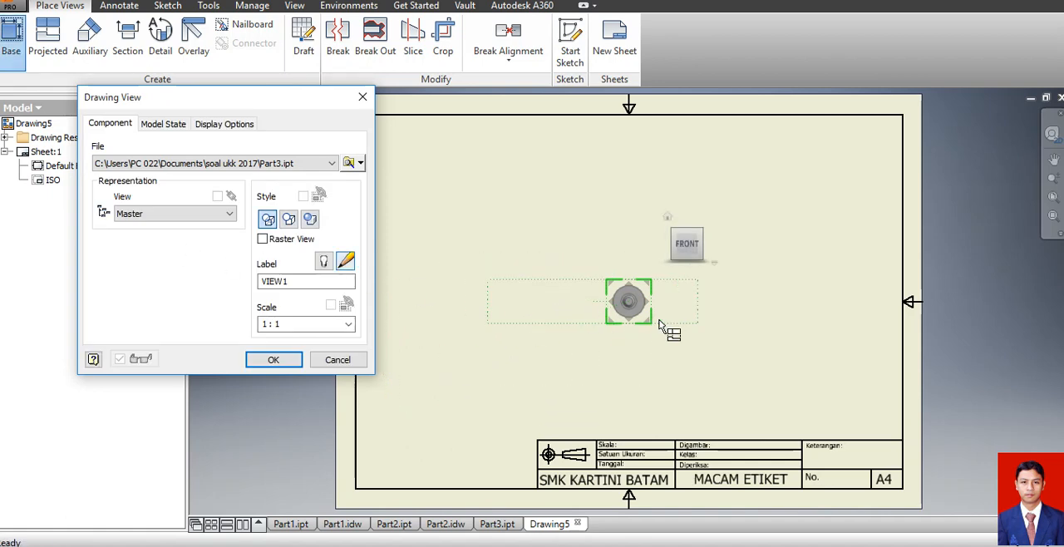
{"action": "left_click", "coordinate": [665, 247]}
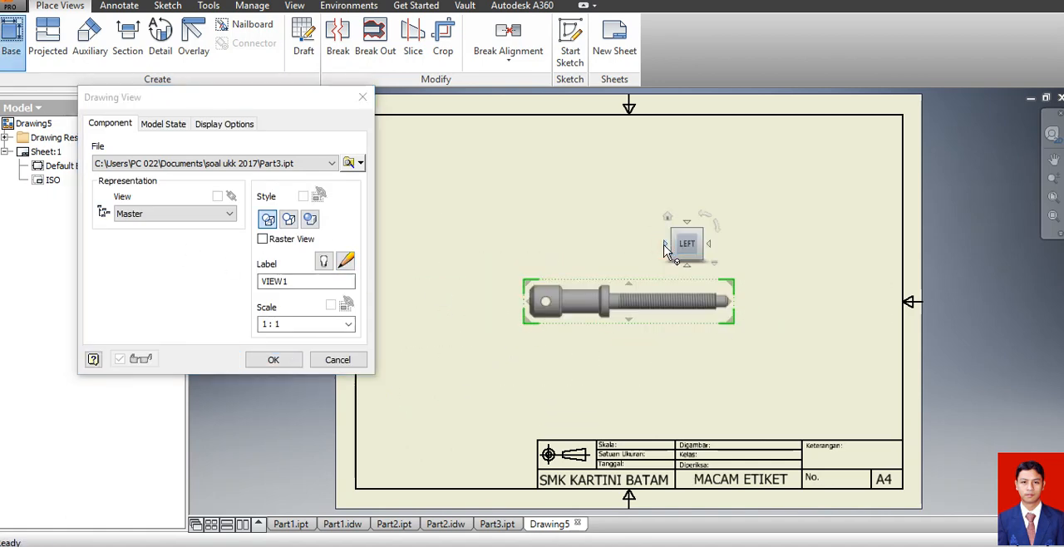
{"action": "left_click", "coordinate": [348, 324]}
{"action": "left_click", "coordinate": [328, 370]}
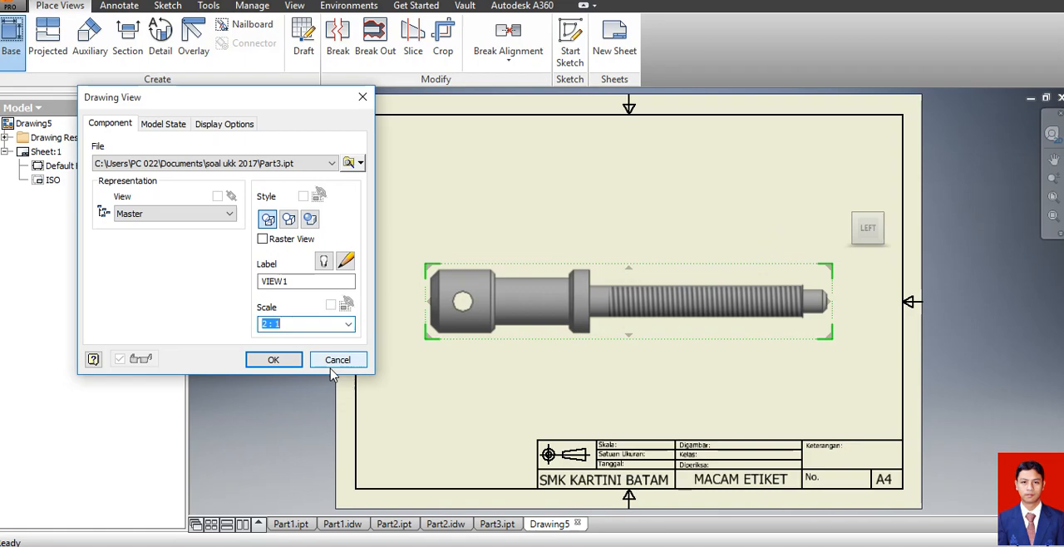
{"action": "left_click", "coordinate": [274, 360]}
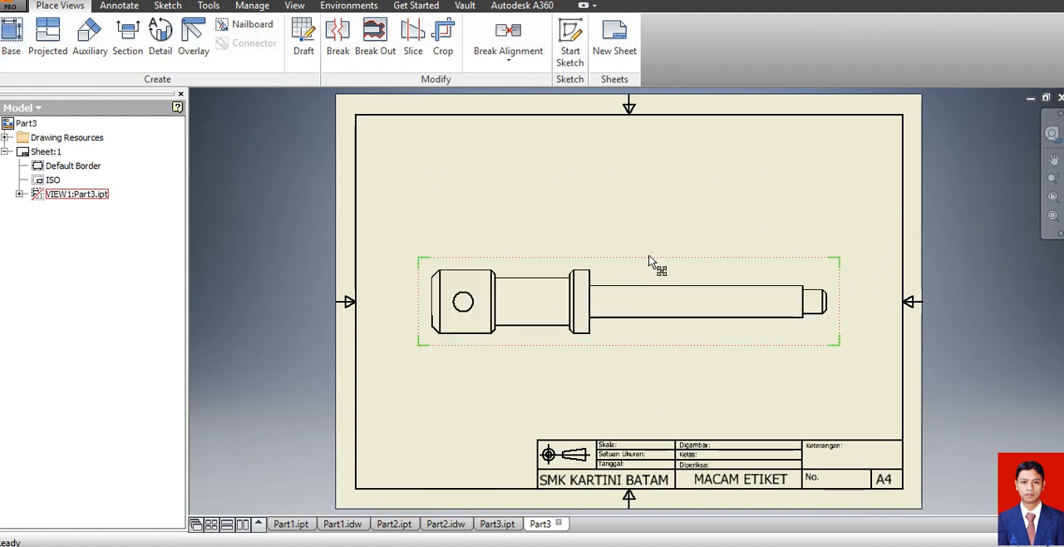
Move the screw view slightly up and to the right within the sheet border.
{"action": "left_click_drag", "start_coordinate": [651, 261], "coordinate": [656, 235]}
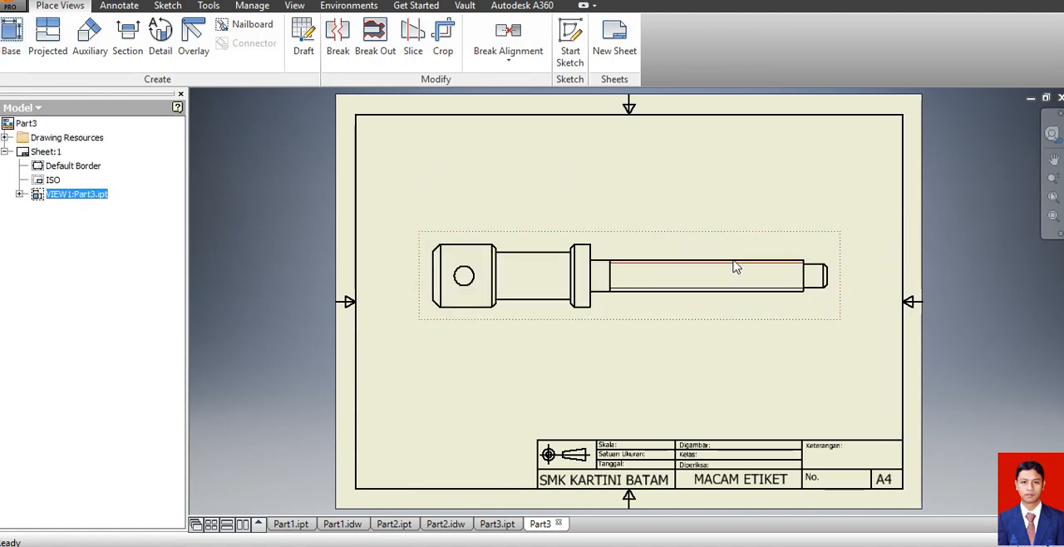
{"action": "left_click_drag", "start_coordinate": [848, 254], "coordinate": [859, 251]}
{"action": "left_click", "coordinate": [247, 336]}
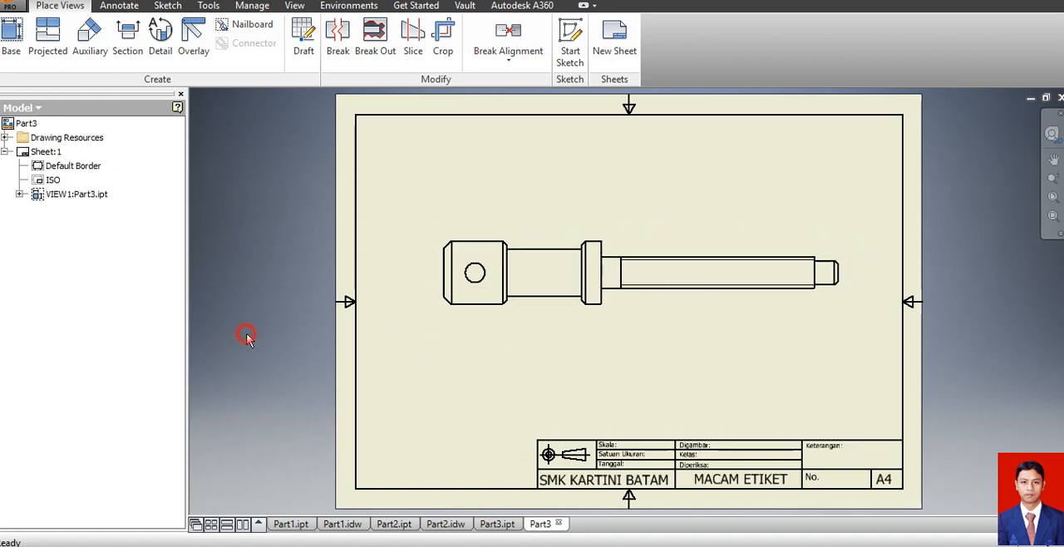
Add a center mark to the cross hole in the screw's head.
{"action": "left_click", "coordinate": [119, 6]}
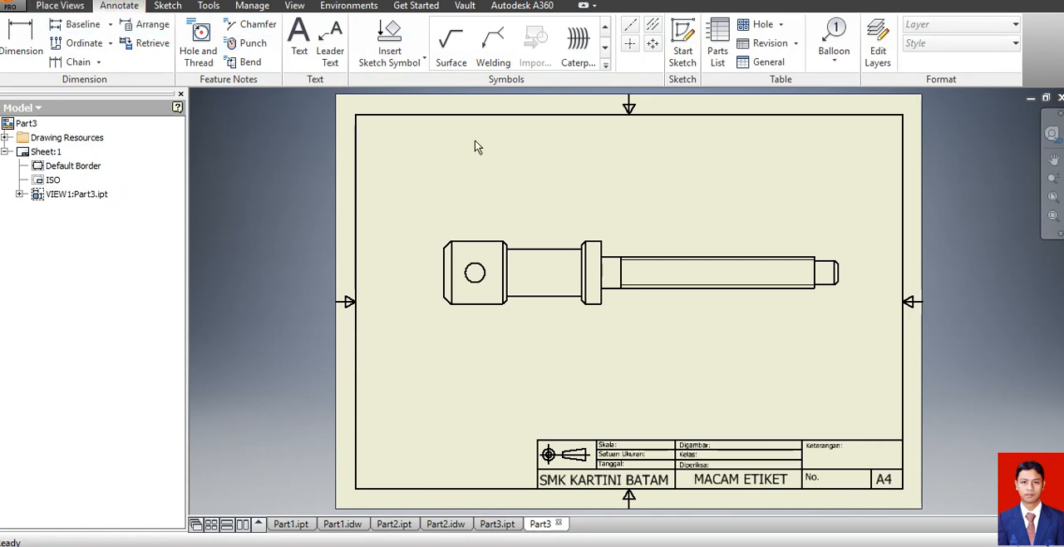
{"action": "left_click", "coordinate": [630, 41]}
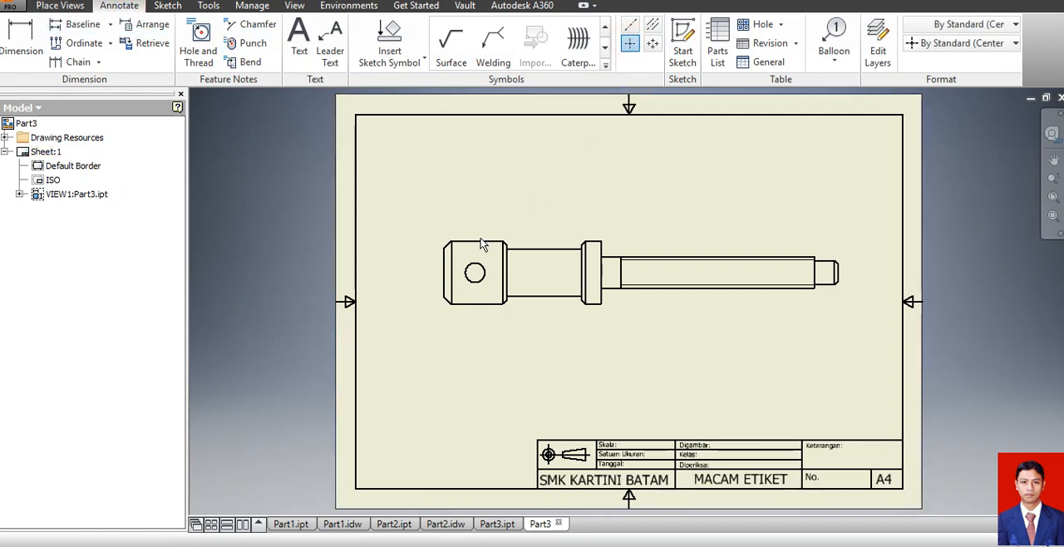
{"action": "left_click", "coordinate": [474, 273]}
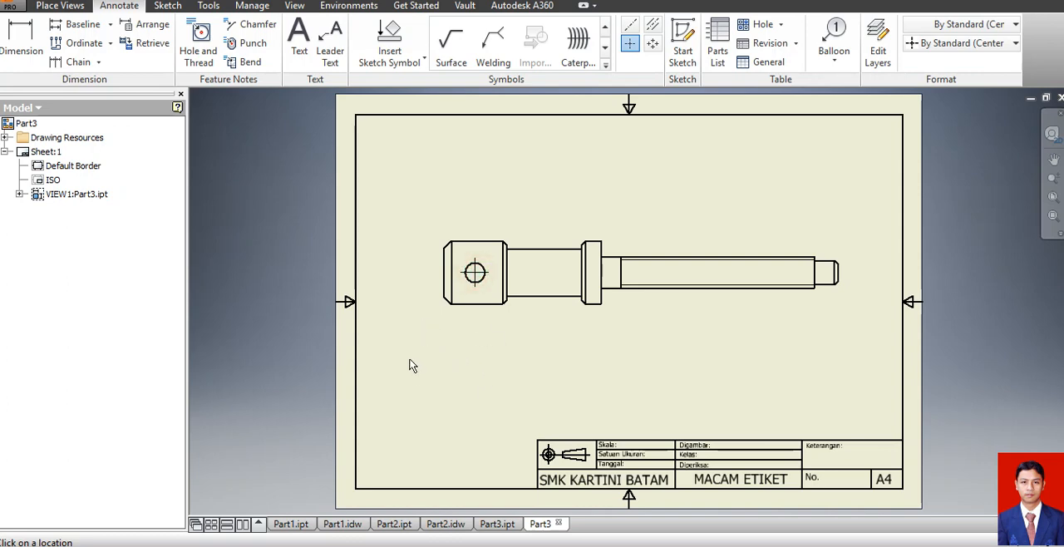
{"action": "left_click", "coordinate": [21, 38]}
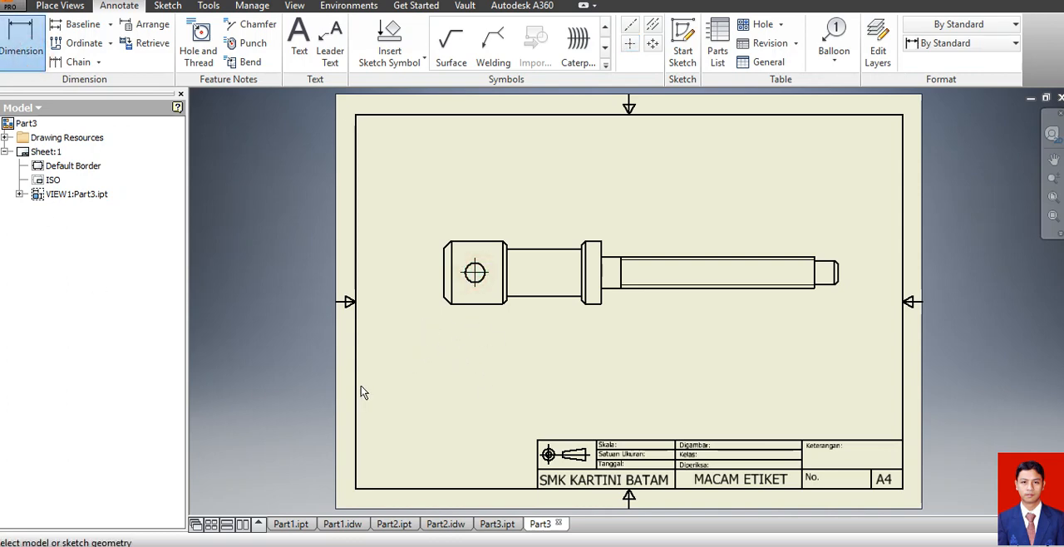
Add a bisector centerline between the shank's two long edges and extend it past both ends of the screw.
{"action": "left_click", "coordinate": [653, 24]}
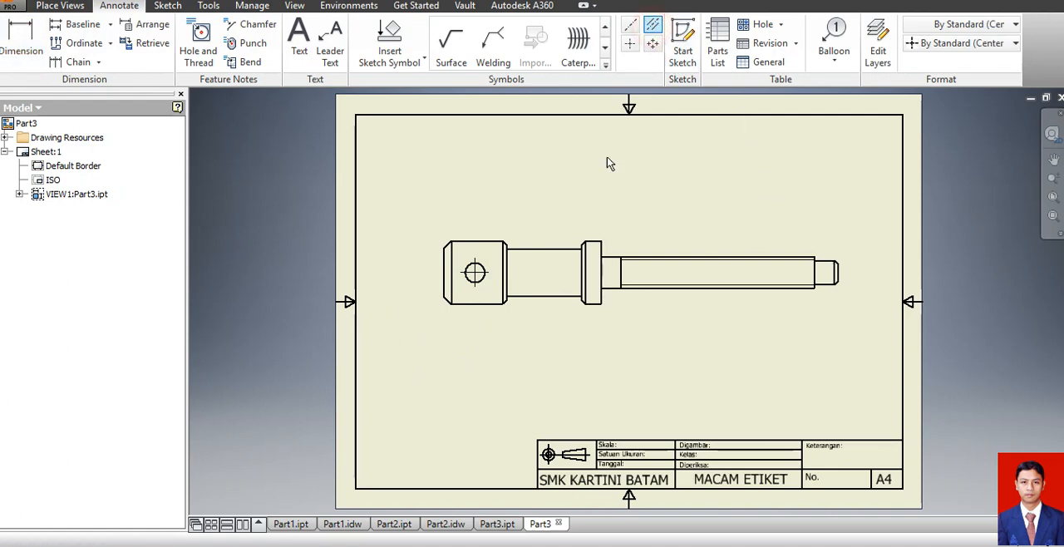
{"action": "left_click", "coordinate": [550, 250]}
{"action": "left_click", "coordinate": [554, 295]}
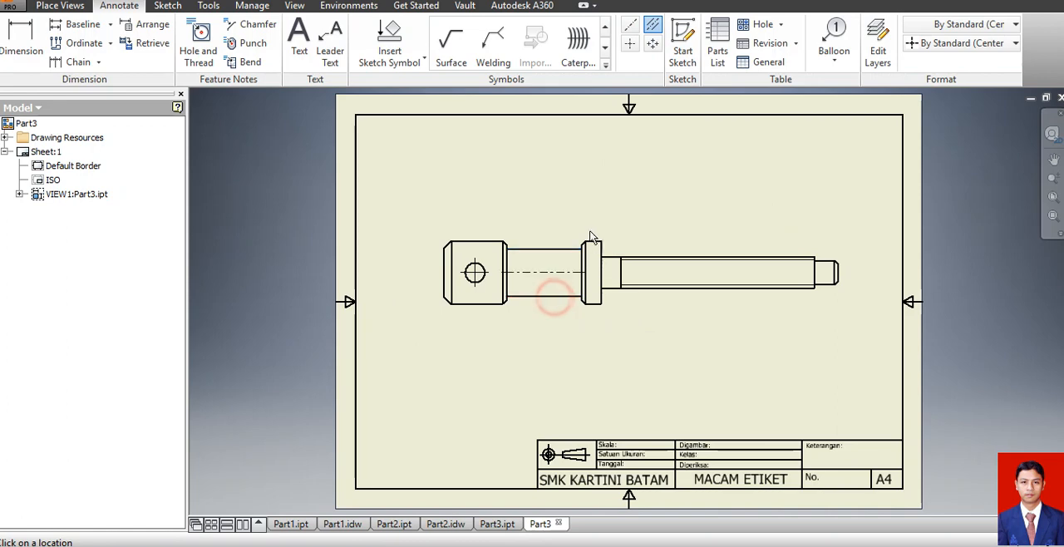
{"action": "key", "text": "Escape"}
{"action": "left_click", "coordinate": [585, 272]}
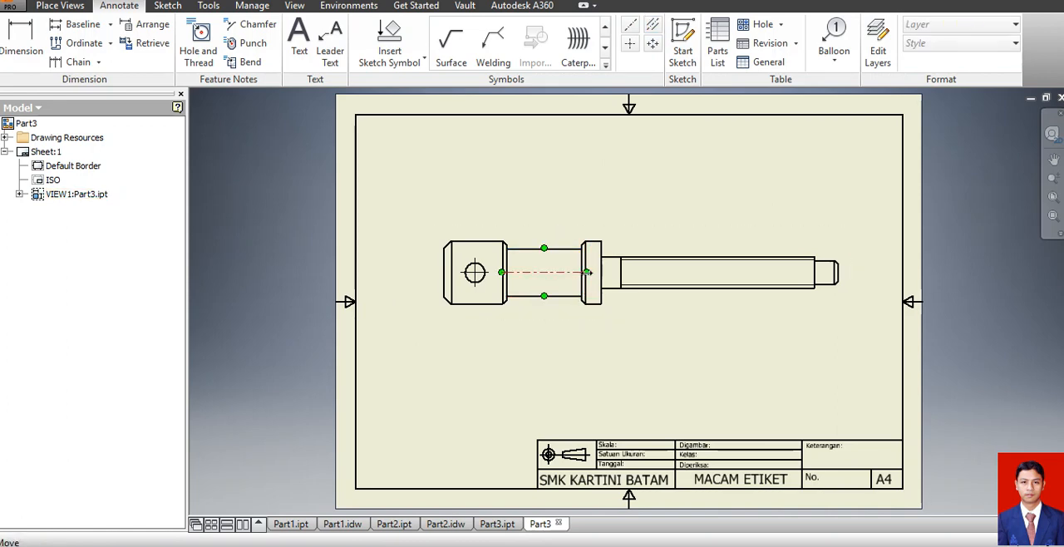
{"action": "left_click_drag", "start_coordinate": [586, 272], "coordinate": [771, 272]}
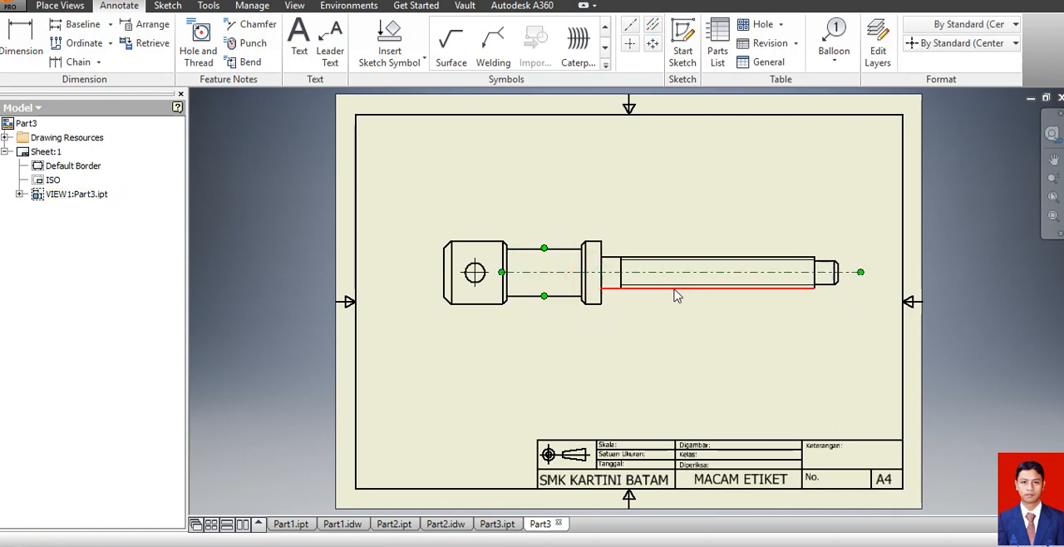
{"action": "left_click_drag", "start_coordinate": [490, 273], "coordinate": [417, 272]}
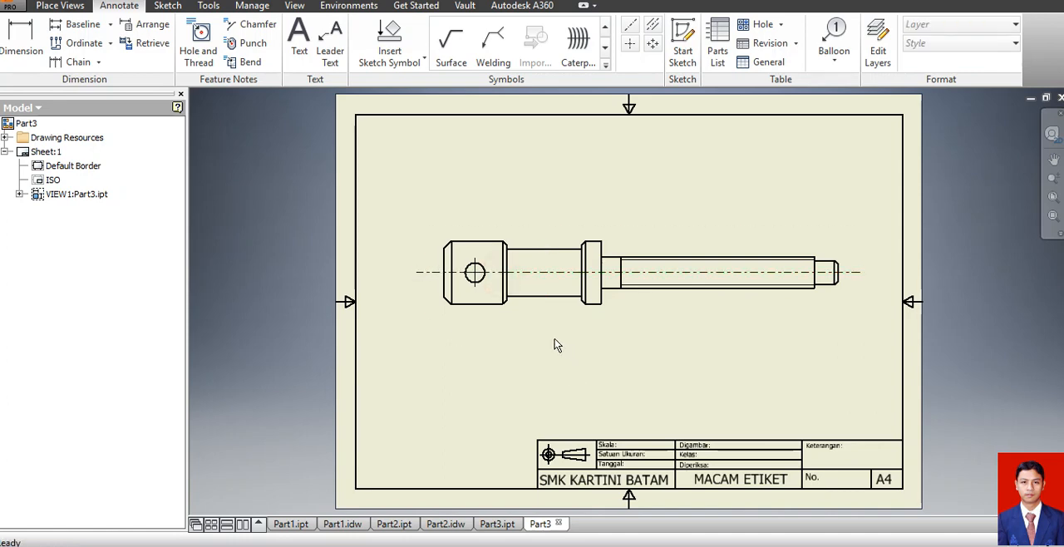
Dimension the head's diameter beside its outer end and add a chamfer note to the head's lower outer chamfer.
{"action": "left_click", "coordinate": [21, 35]}
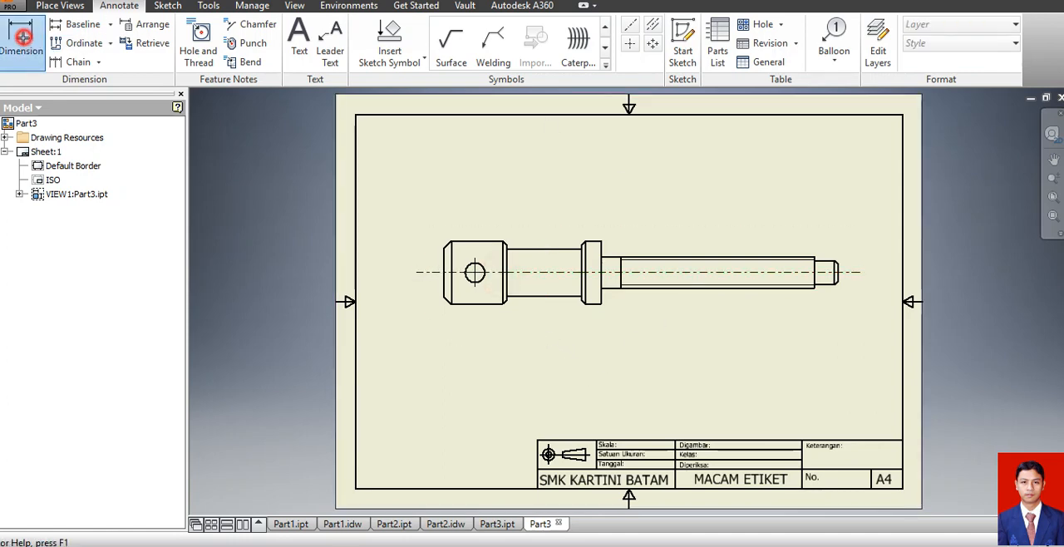
{"action": "left_click", "coordinate": [450, 259]}
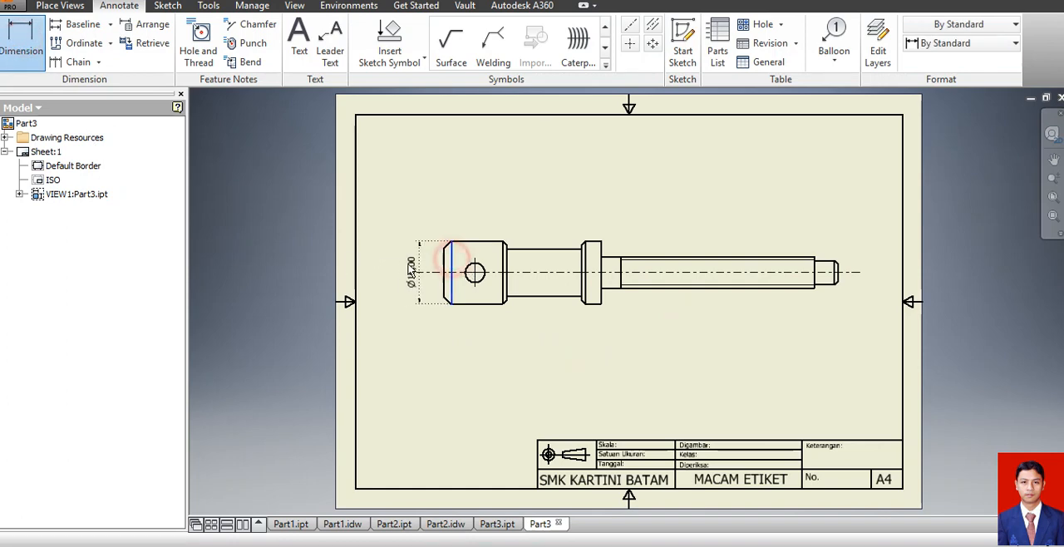
{"action": "left_click", "coordinate": [404, 263]}
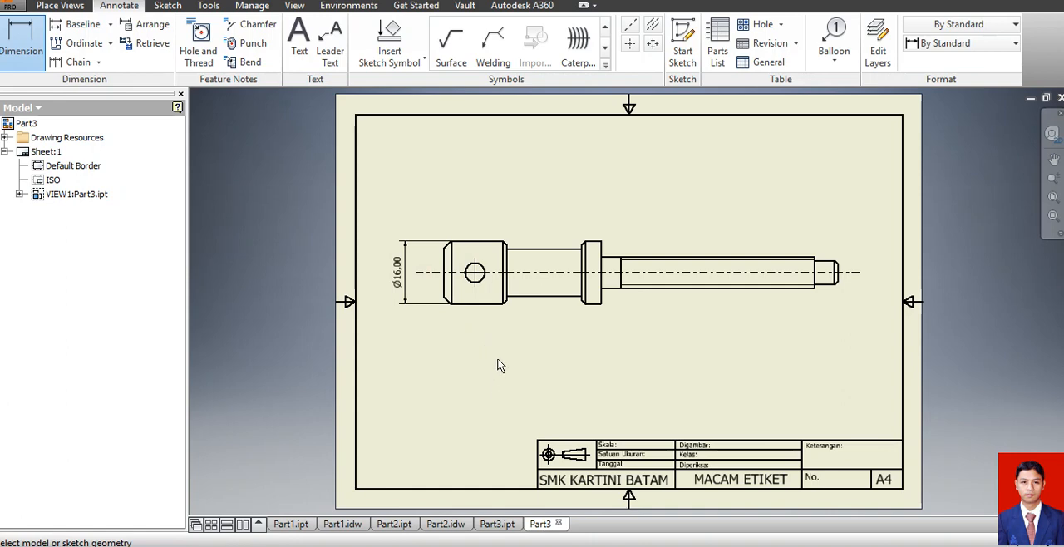
{"action": "left_click", "coordinate": [246, 24]}
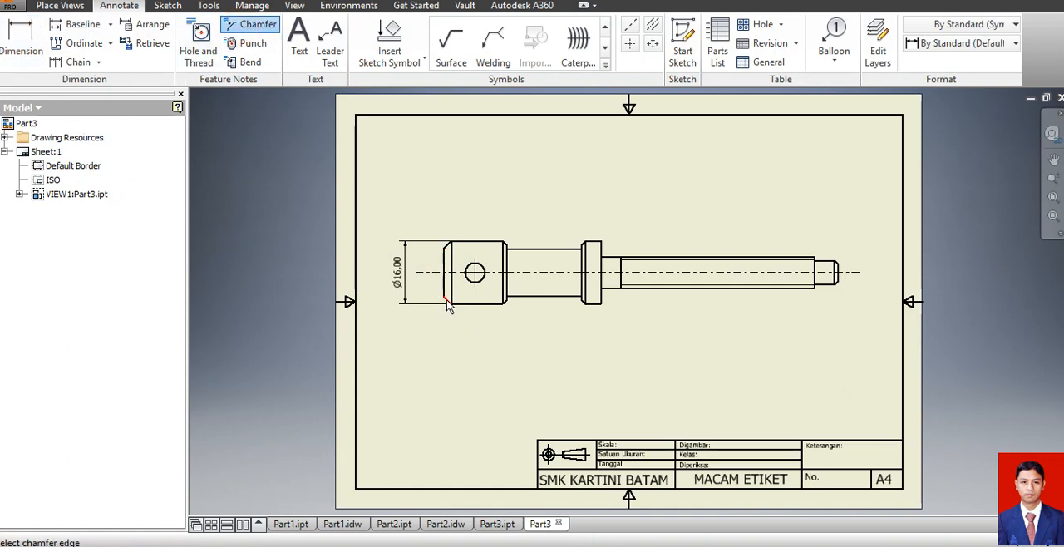
{"action": "left_click", "coordinate": [446, 302]}
{"action": "left_click", "coordinate": [444, 291]}
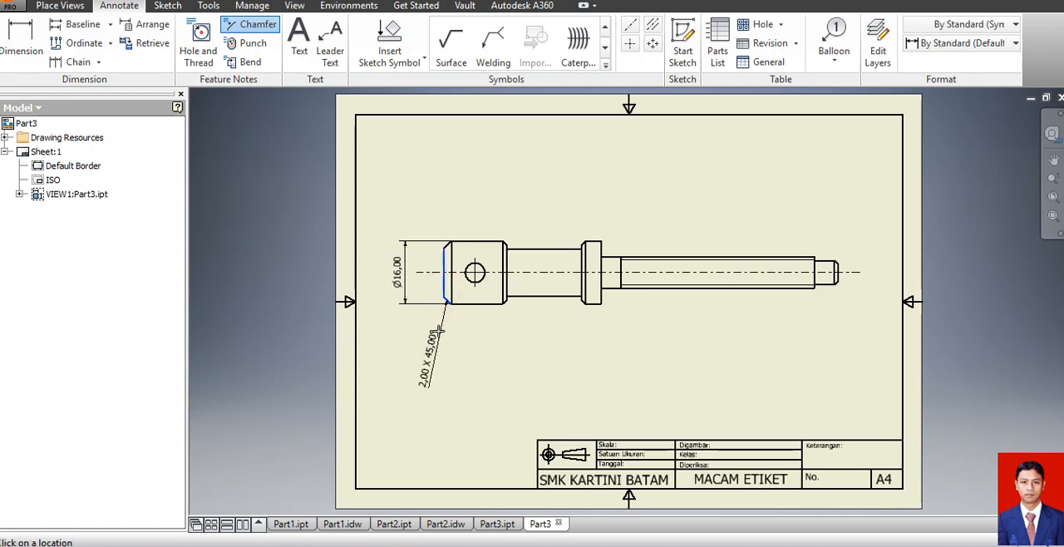
{"action": "left_click", "coordinate": [434, 331]}
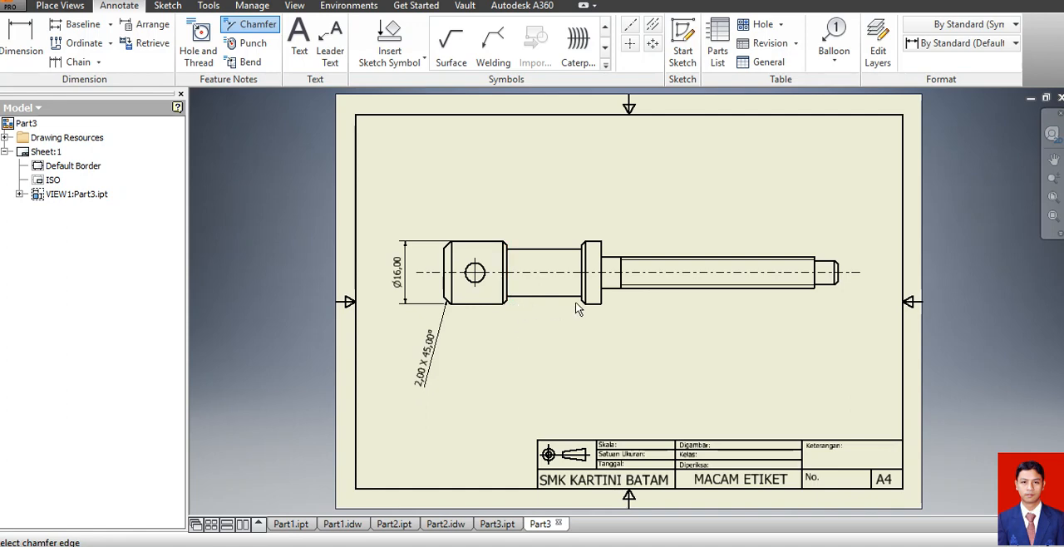
Dimension the cross hole's distance from the head's outer end face and the head's length, stacked above the view.
{"action": "left_click", "coordinate": [445, 265]}
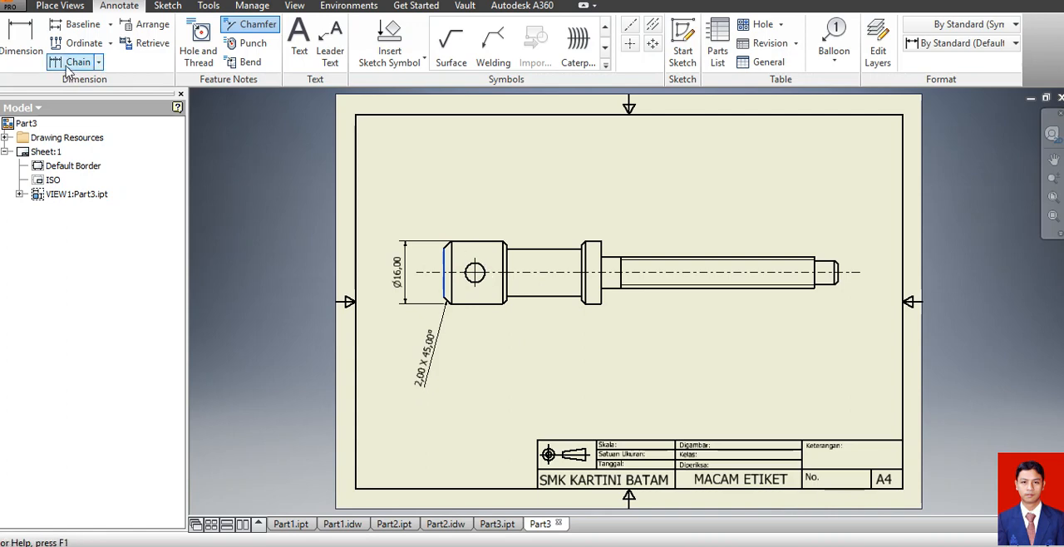
{"action": "left_click", "coordinate": [21, 38]}
{"action": "left_click", "coordinate": [446, 264]}
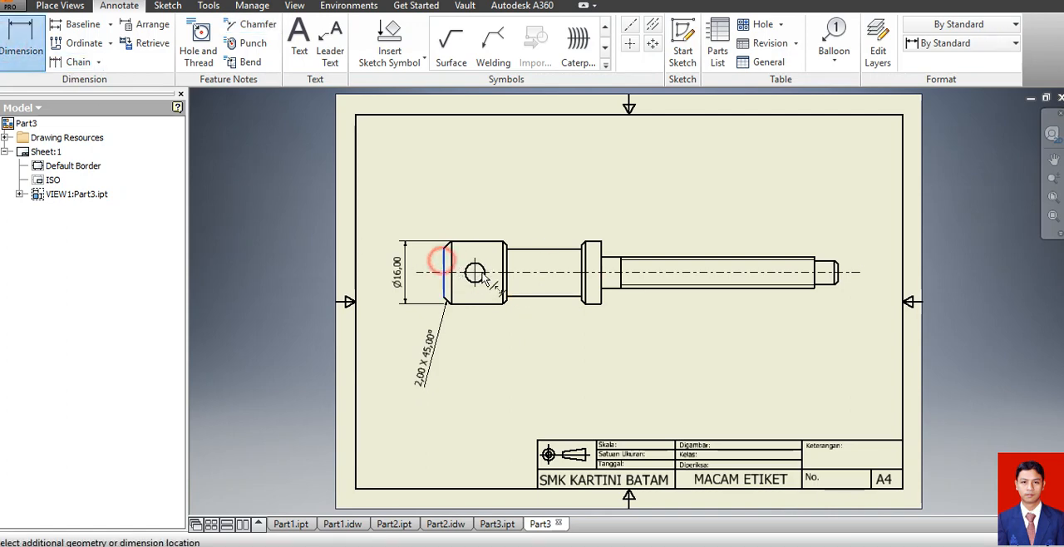
{"action": "left_click", "coordinate": [474, 273]}
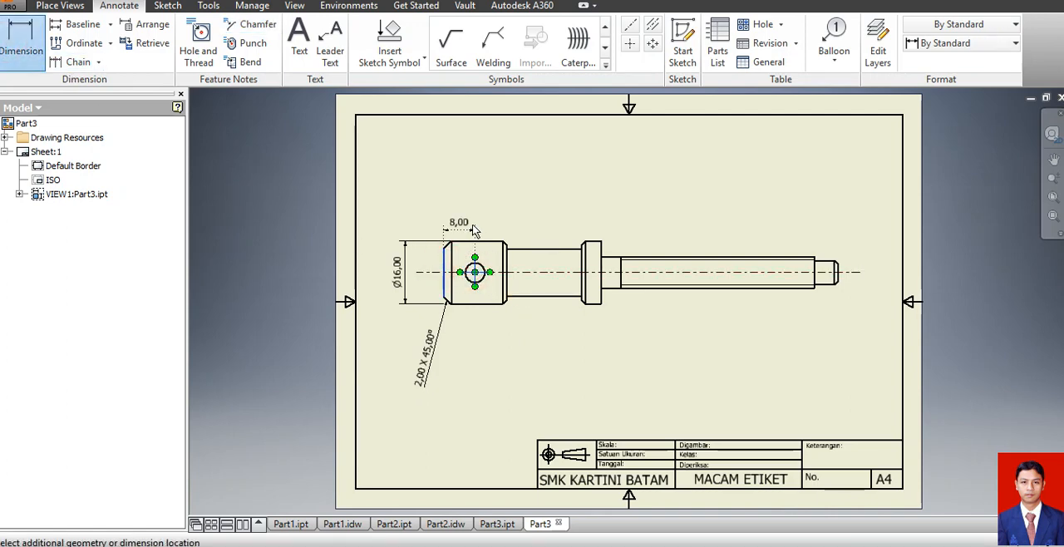
{"action": "left_click", "coordinate": [472, 224]}
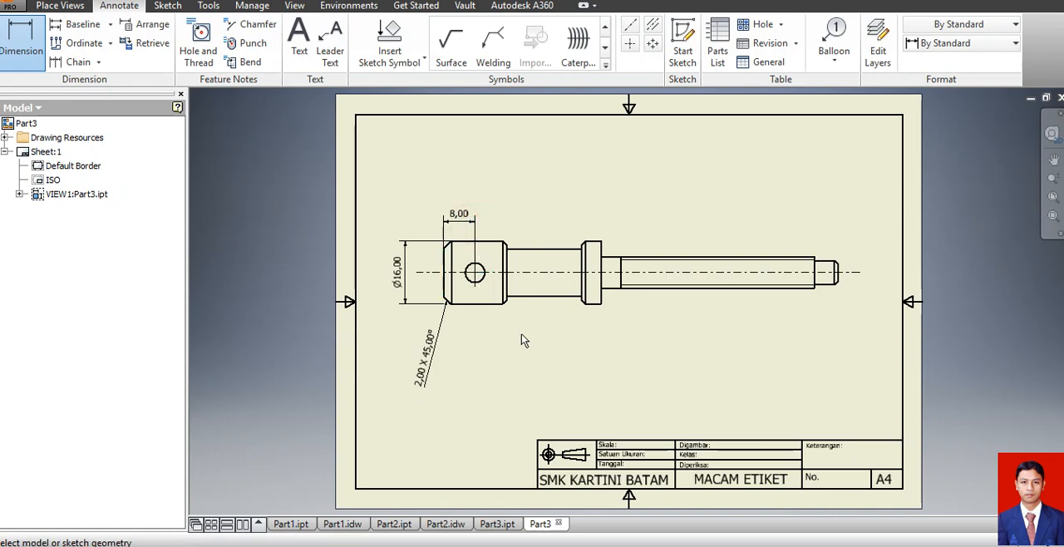
{"action": "left_click", "coordinate": [445, 266]}
{"action": "left_click", "coordinate": [505, 262]}
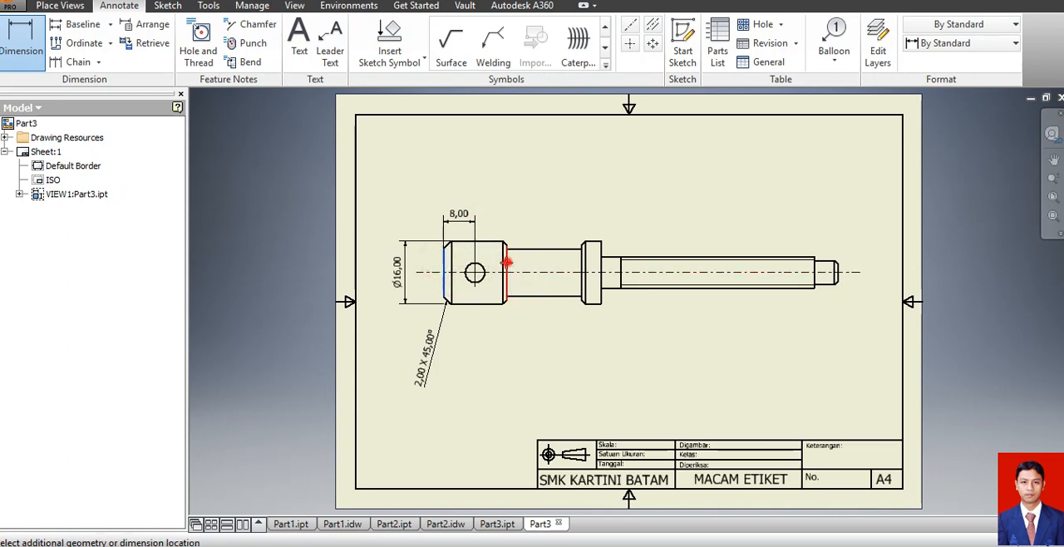
{"action": "left_click", "coordinate": [502, 200]}
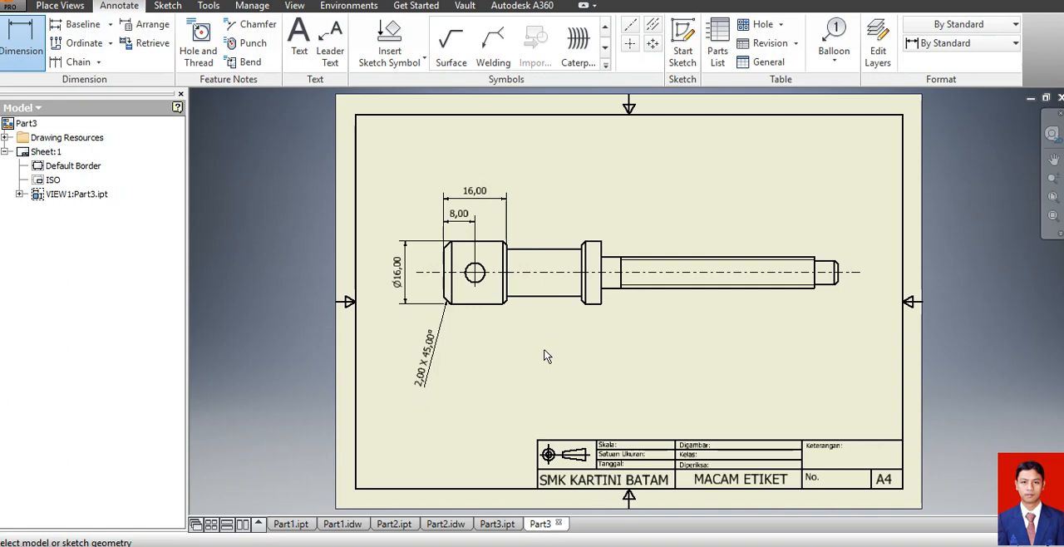
Dimension the diameter of the neck between the head and the collar, and move its text above the view.
{"action": "left_click", "coordinate": [523, 296]}
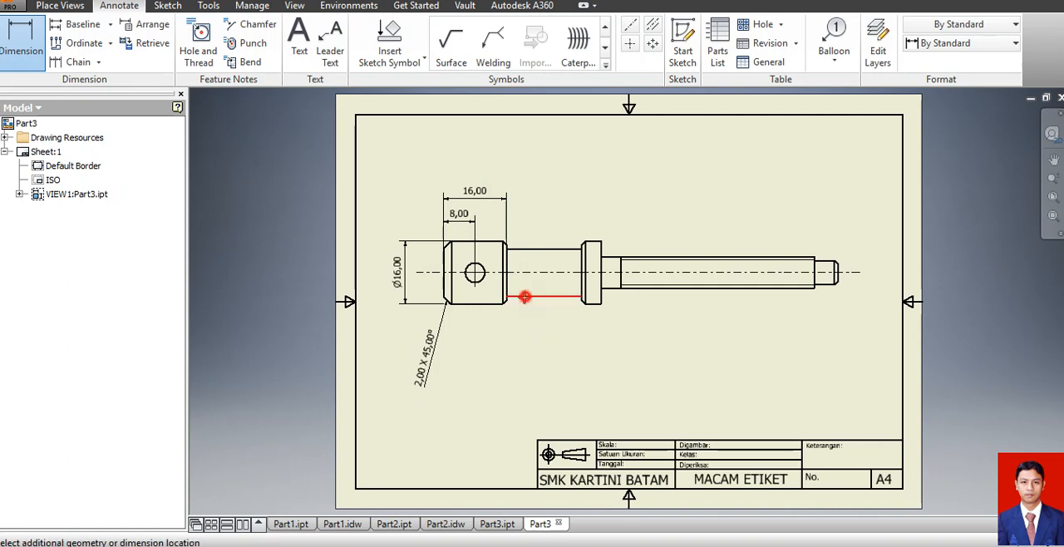
{"action": "left_click", "coordinate": [531, 251]}
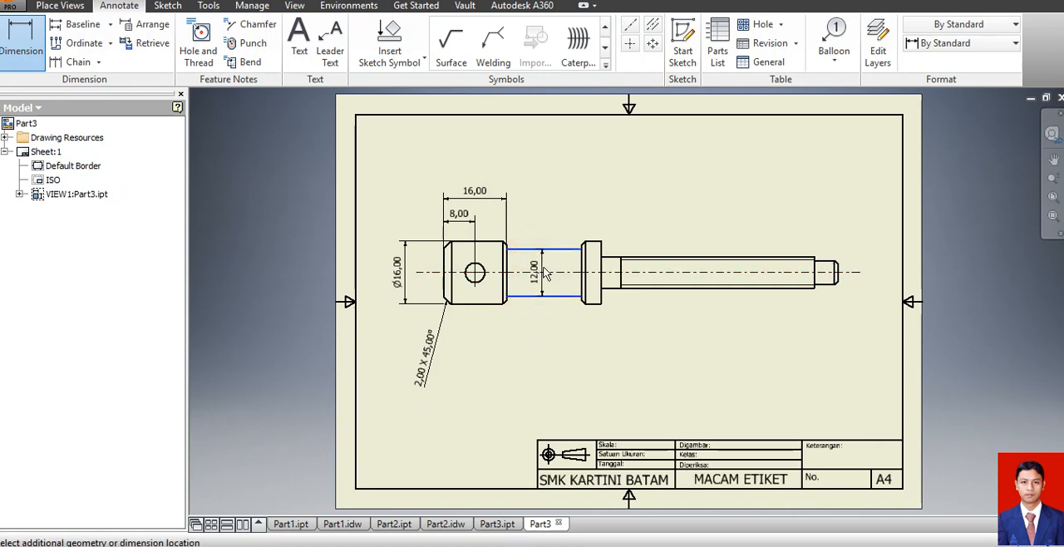
{"action": "left_click", "coordinate": [544, 268]}
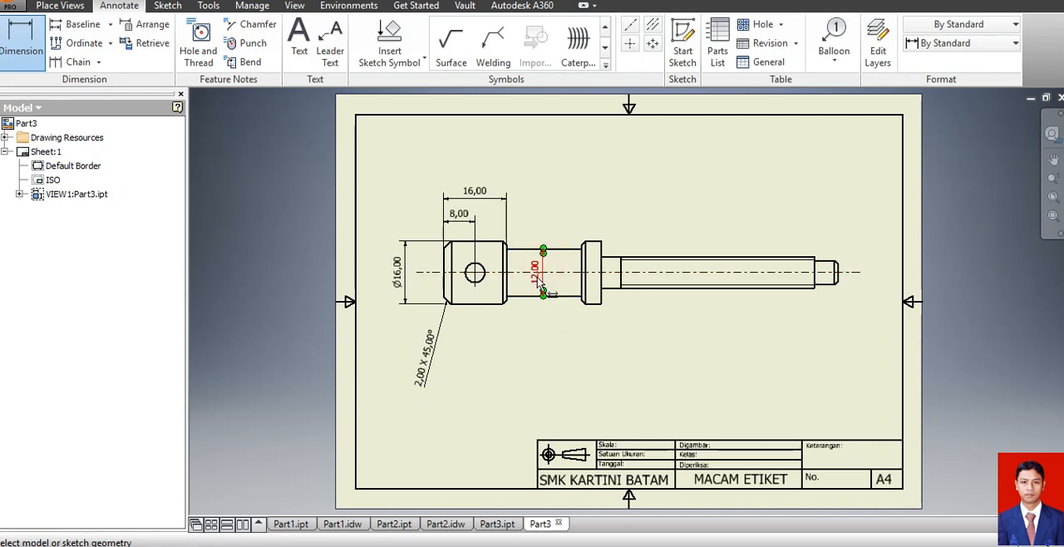
{"action": "key", "text": "Escape"}
{"action": "left_click_drag", "start_coordinate": [542, 287], "coordinate": [539, 220]}
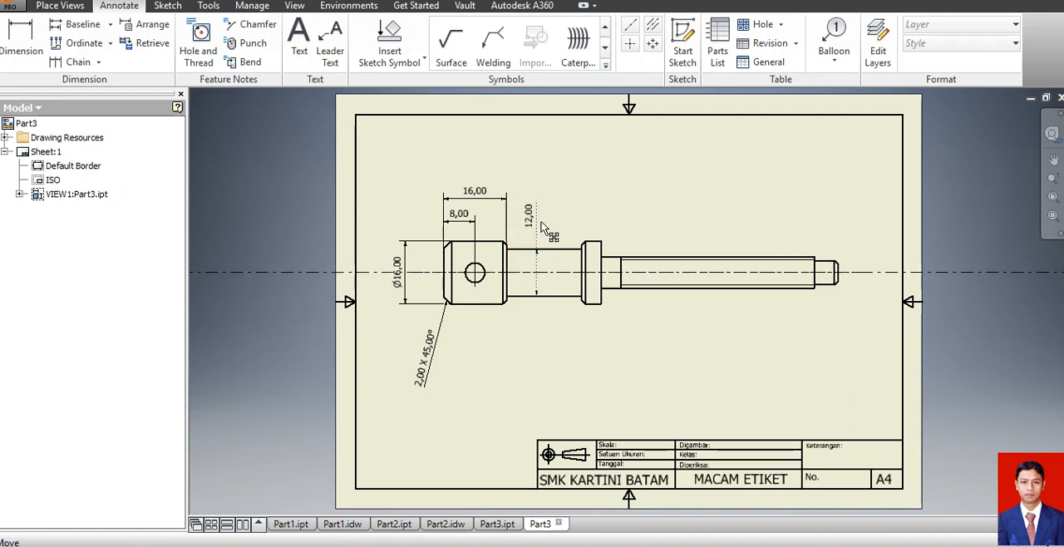
{"action": "left_click", "coordinate": [608, 208]}
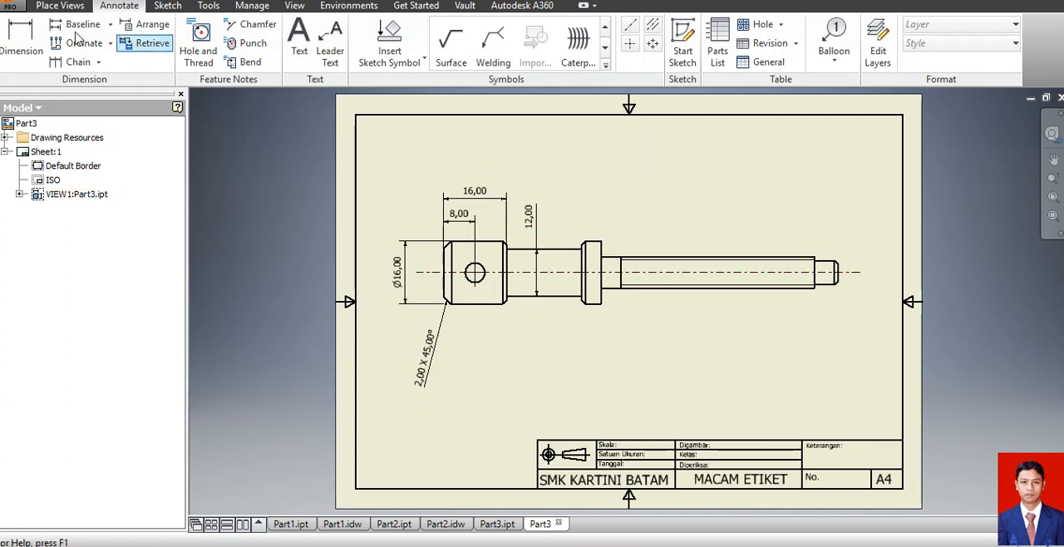
Add a chamfer note to the head's lower inner chamfer, placed below the neck.
{"action": "left_click", "coordinate": [248, 27]}
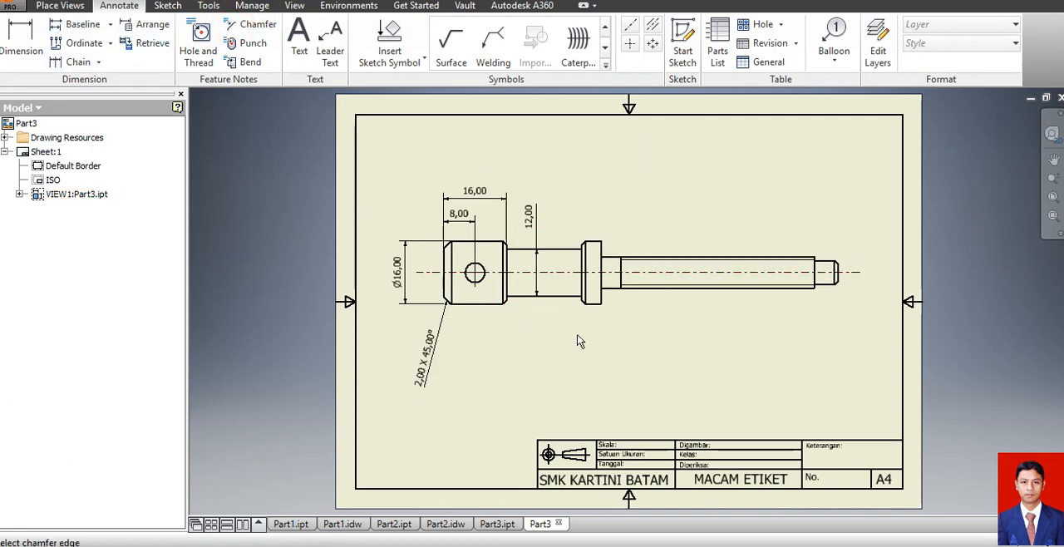
{"action": "scroll", "coordinate": [517, 308], "scroll_direction": "down", "scroll_amount": 3}
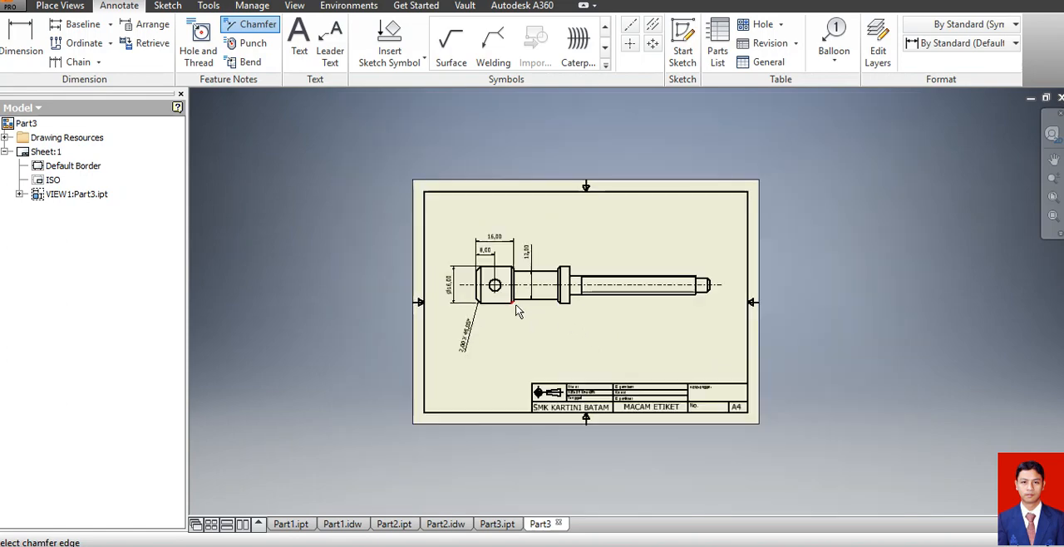
{"action": "scroll", "coordinate": [516, 307], "scroll_direction": "up", "scroll_amount": 8}
{"action": "left_click", "coordinate": [486, 288]}
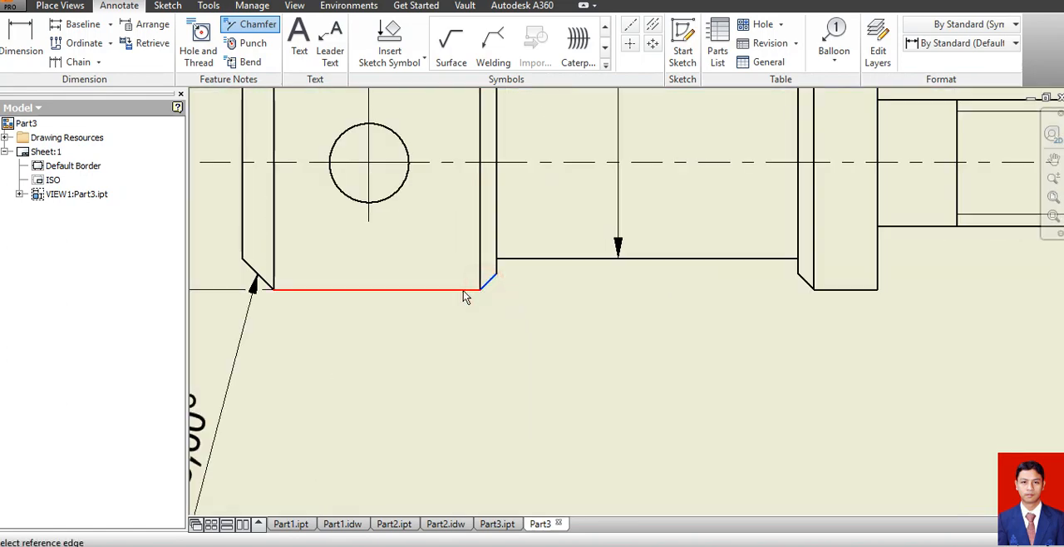
{"action": "left_click", "coordinate": [465, 291]}
{"action": "left_click", "coordinate": [524, 336]}
{"action": "scroll", "coordinate": [745, 379], "scroll_direction": "down", "scroll_amount": 4}
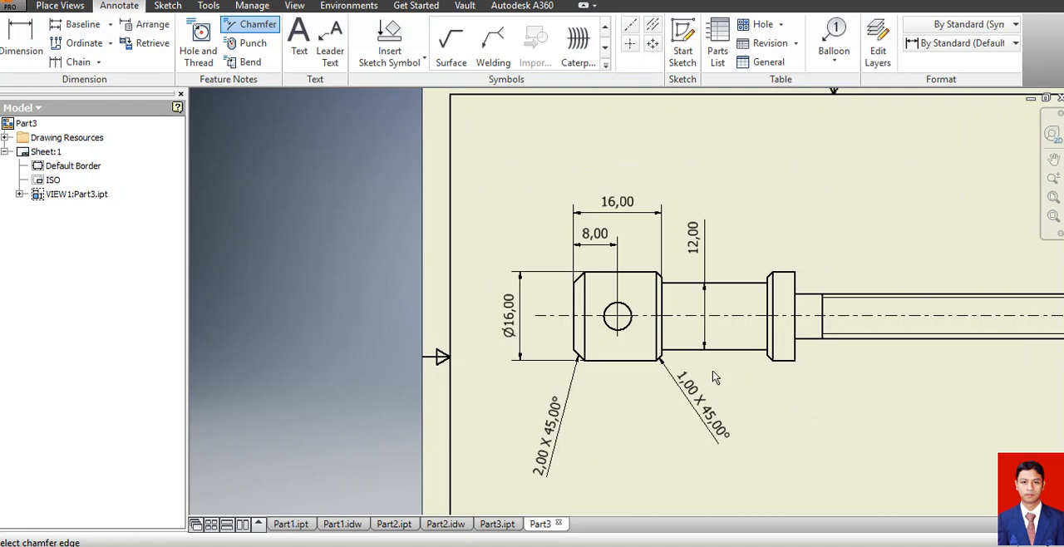
Dimension the collar's width just above the view.
{"action": "left_click", "coordinate": [21, 48]}
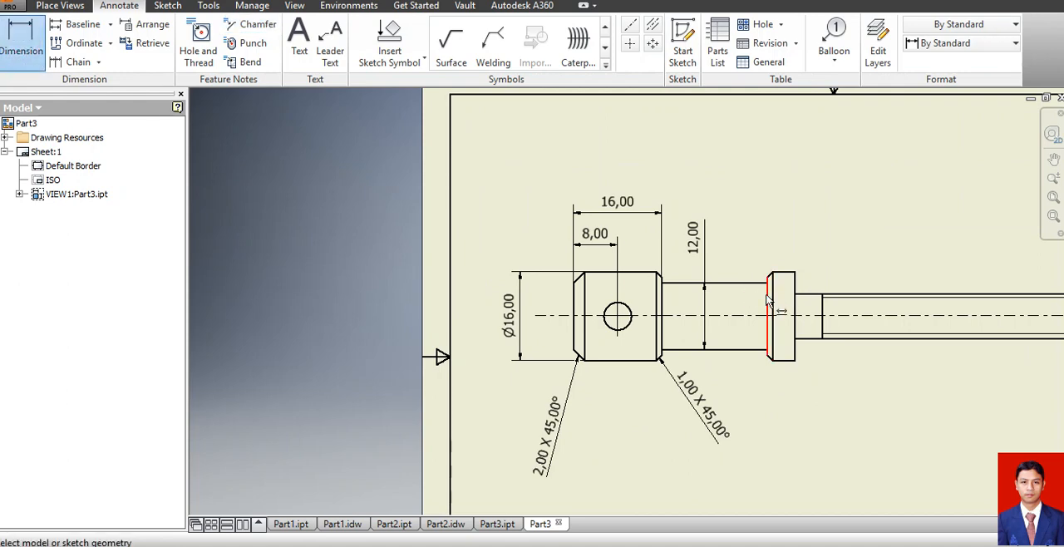
{"action": "left_click", "coordinate": [768, 304]}
{"action": "left_click", "coordinate": [795, 294]}
{"action": "left_click", "coordinate": [786, 252]}
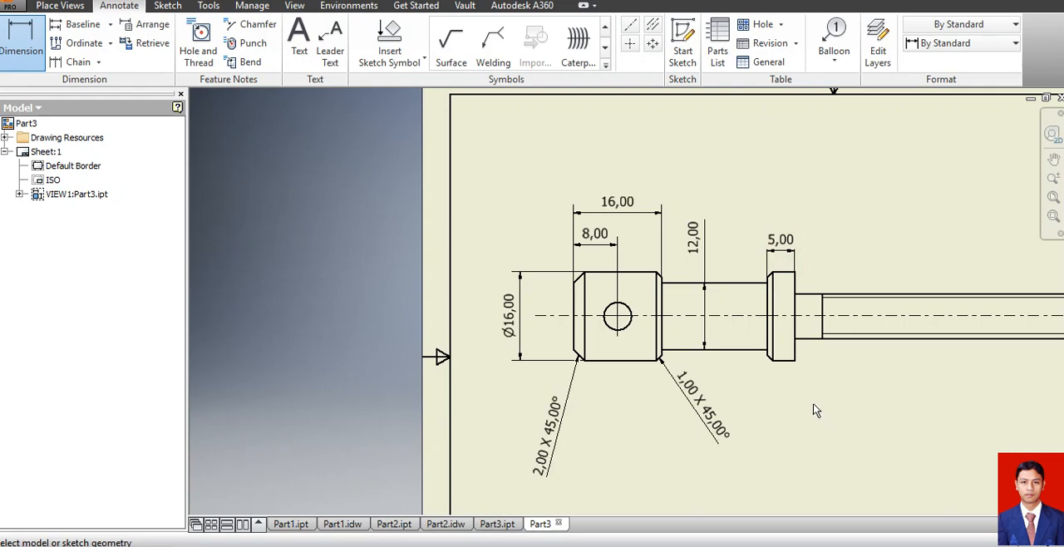
Dimension the length from the collar's shank-side face to the screw's end in line with the collar dimension, and the reduced tip's length below it.
{"action": "scroll", "coordinate": [720, 372], "scroll_direction": "down", "scroll_amount": 3}
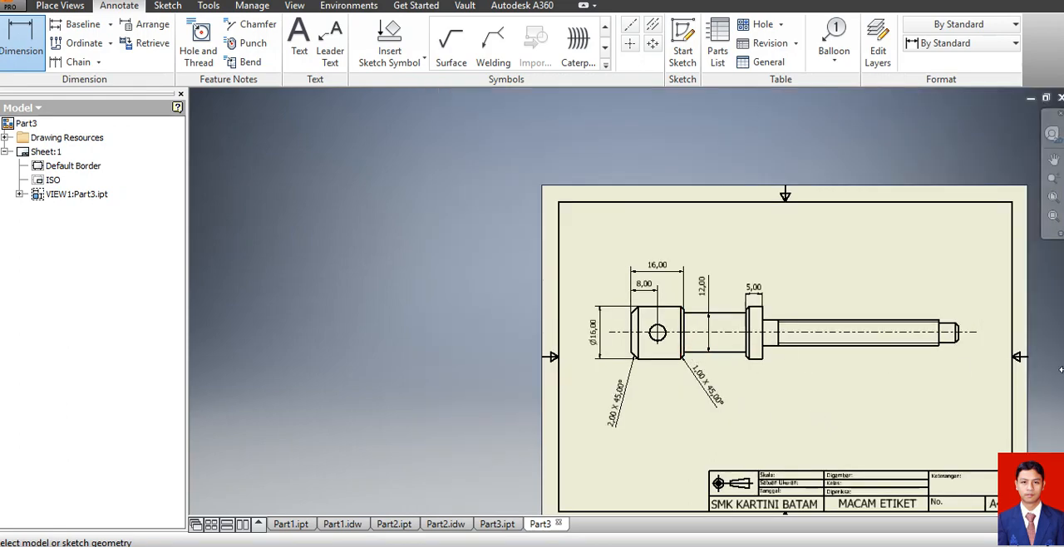
{"action": "scroll", "coordinate": [998, 344], "scroll_direction": "up", "scroll_amount": 3}
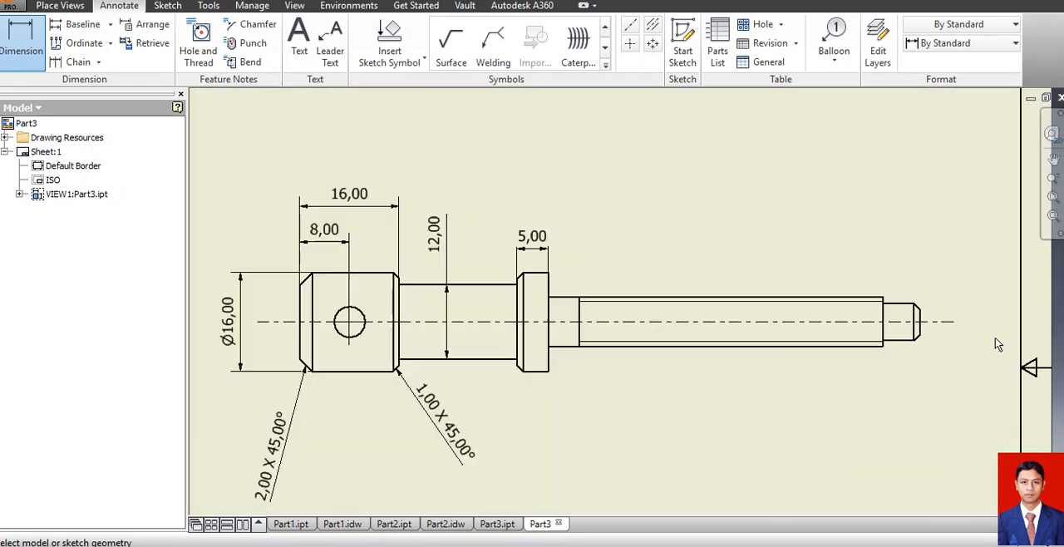
{"action": "left_click", "coordinate": [549, 288]}
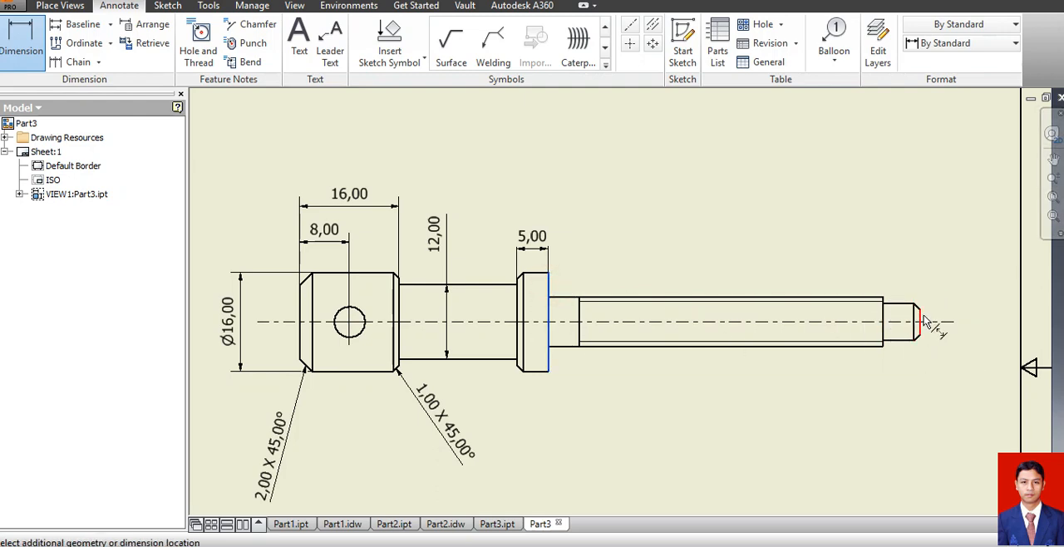
{"action": "left_click", "coordinate": [919, 323]}
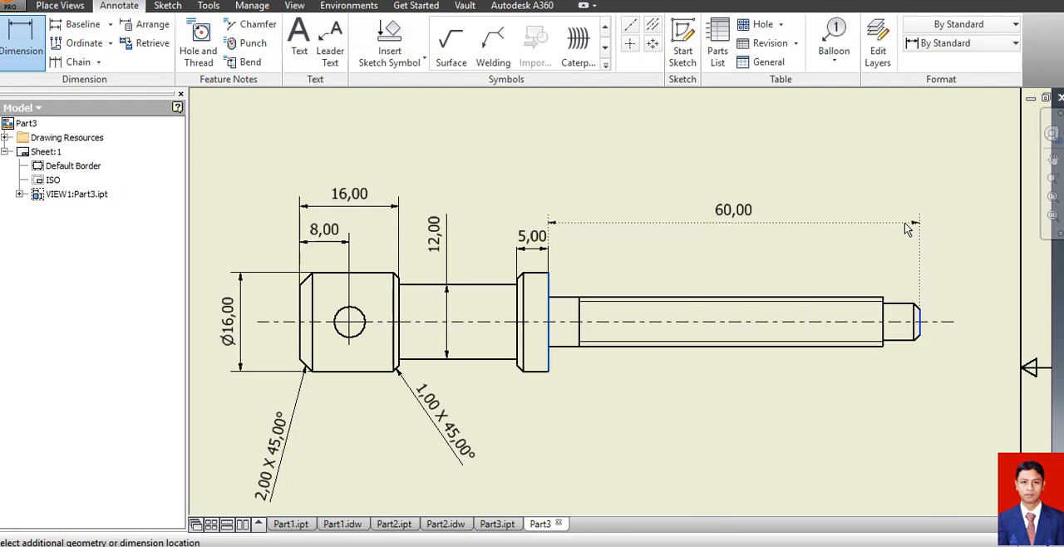
{"action": "left_click", "coordinate": [908, 254]}
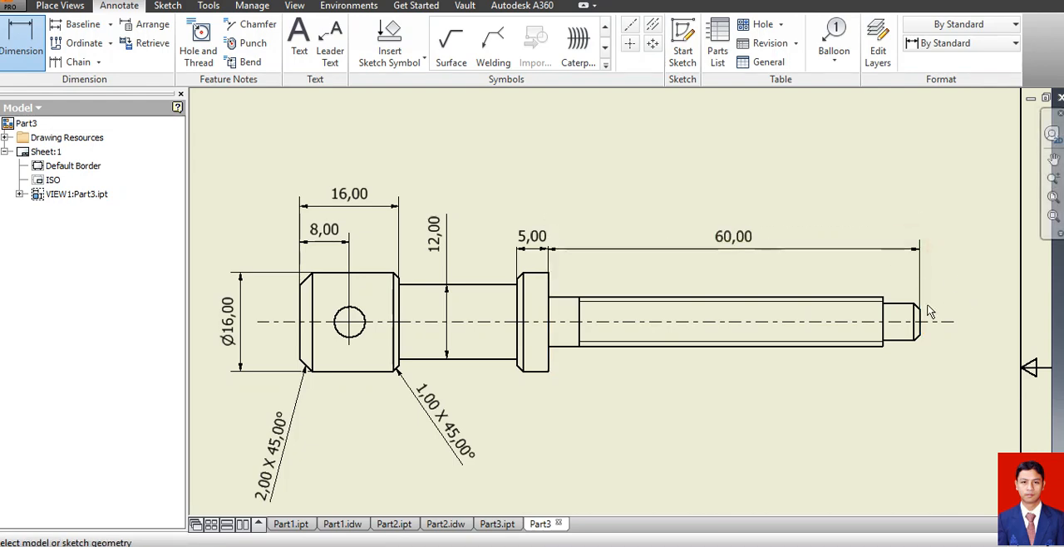
{"action": "left_click", "coordinate": [883, 311]}
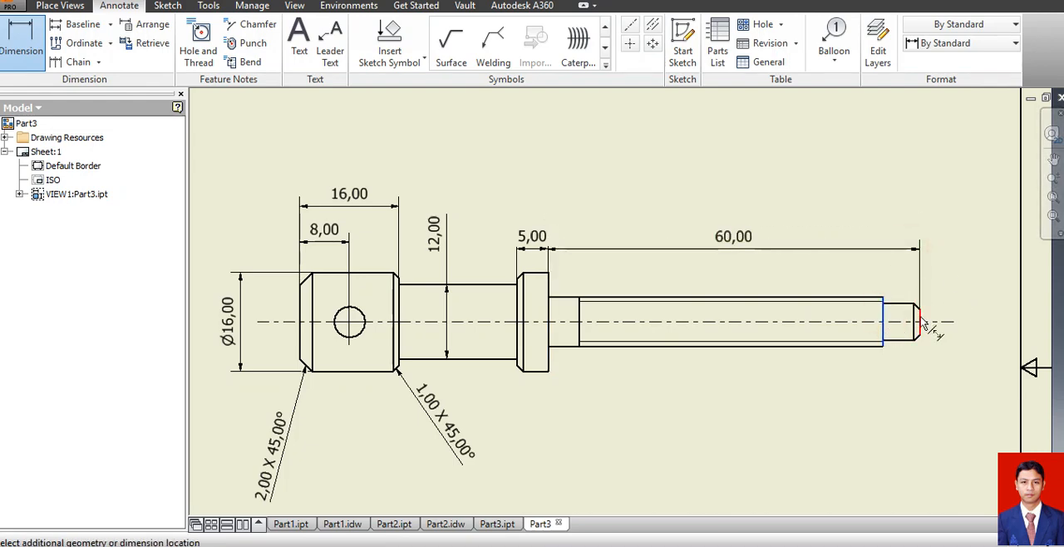
{"action": "left_click", "coordinate": [919, 322]}
{"action": "left_click", "coordinate": [900, 279]}
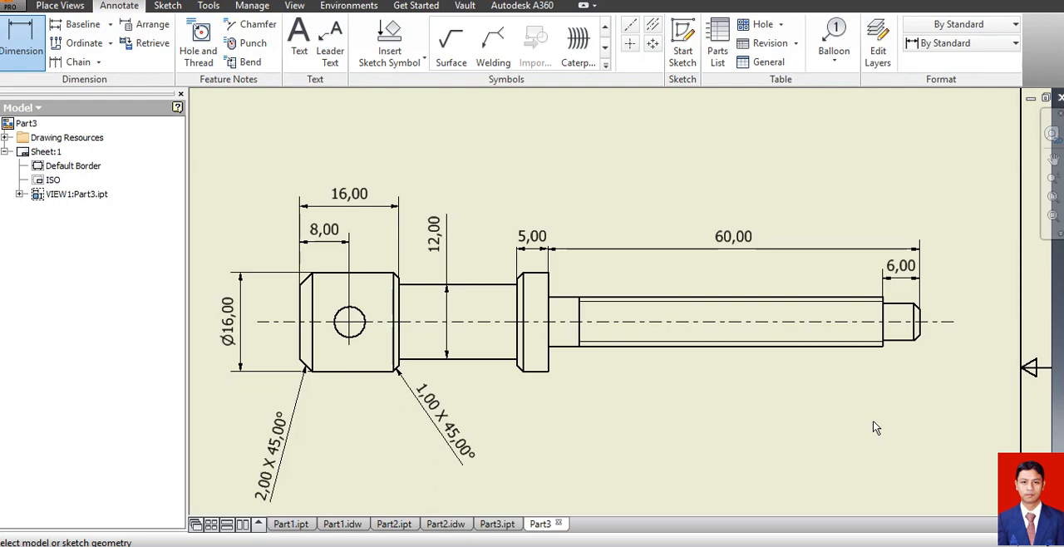
Dimension the screw's overall length above all other dimensions and the reduced tip's diameter beside its end.
{"action": "left_click", "coordinate": [915, 326]}
{"action": "left_click", "coordinate": [300, 331]}
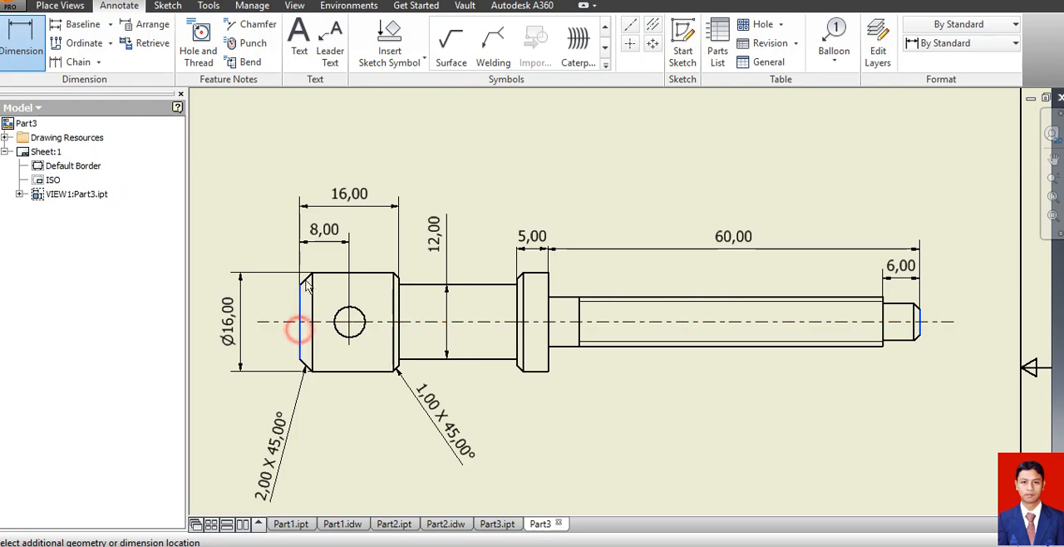
{"action": "left_click", "coordinate": [312, 165]}
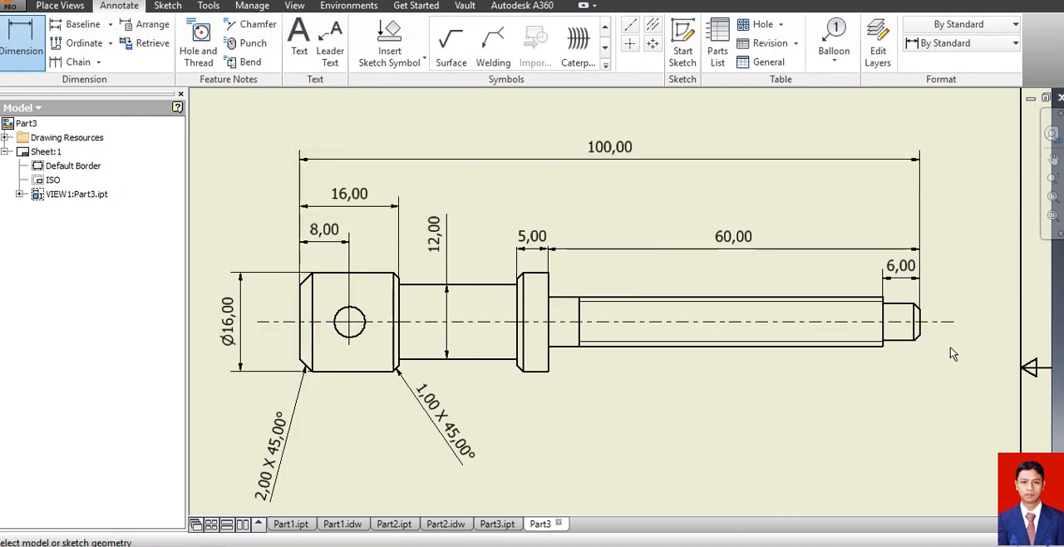
{"action": "left_click", "coordinate": [917, 318]}
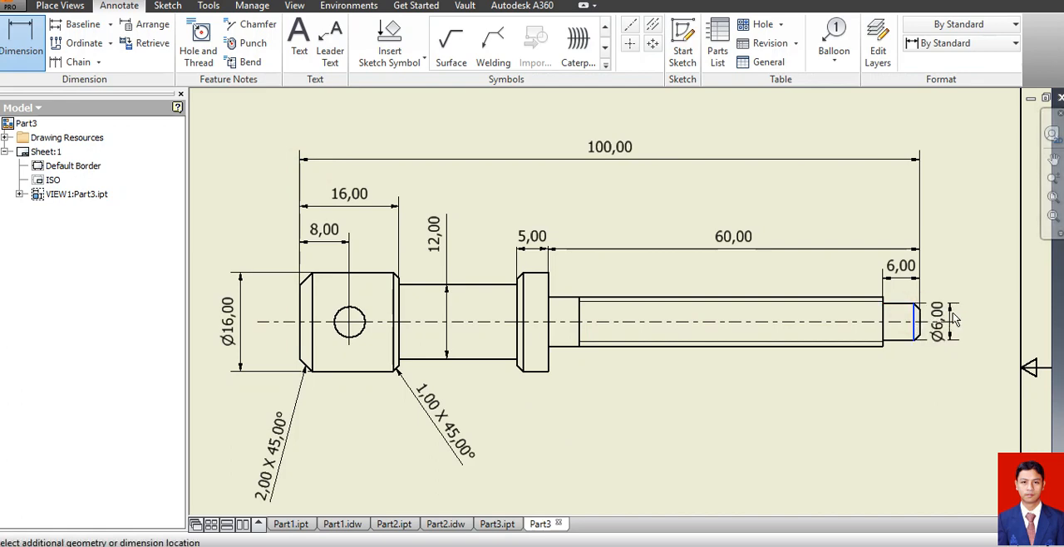
{"action": "left_click", "coordinate": [948, 310]}
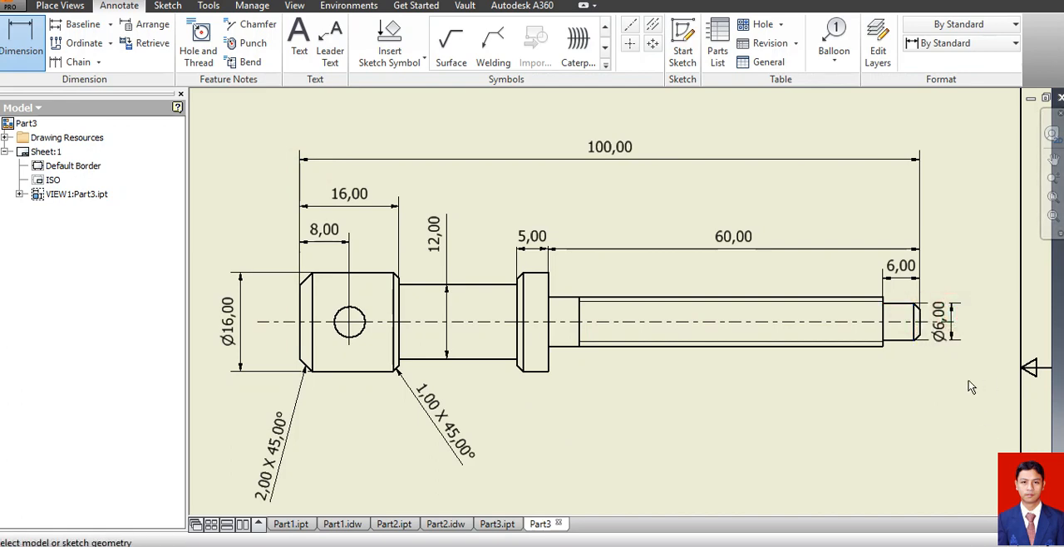
{"action": "left_click", "coordinate": [880, 313]}
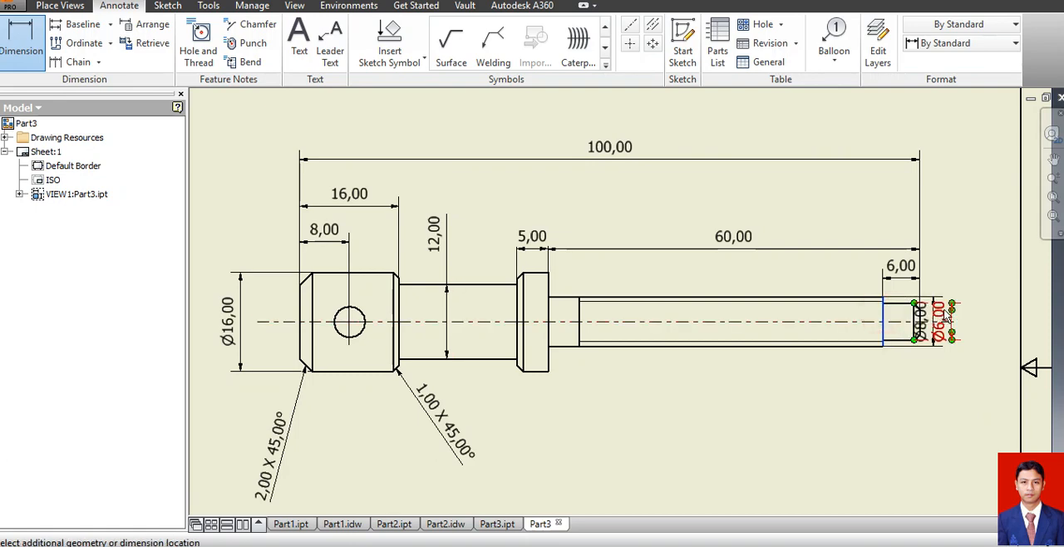
{"action": "key", "text": "Escape"}
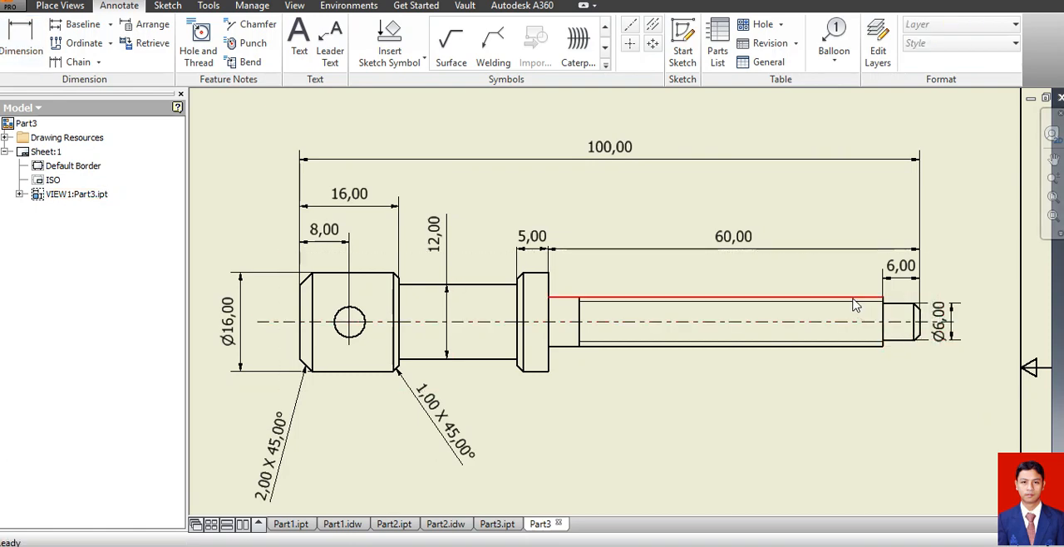
Add a thread note across the shank's two long edges beyond the tip diameter, and a hole note for the head's cross hole below the view.
{"action": "left_click", "coordinate": [191, 67]}
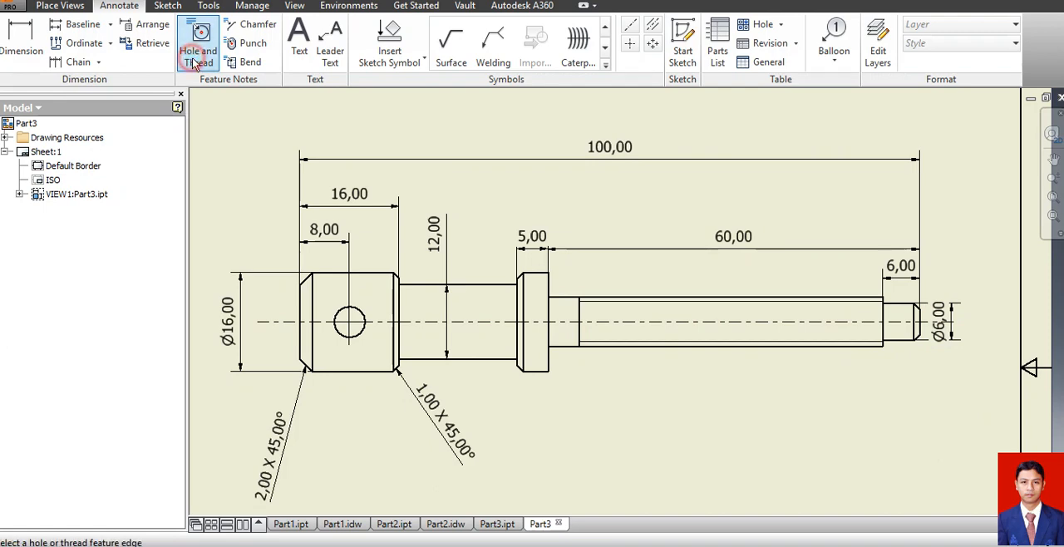
{"action": "left_click", "coordinate": [773, 297]}
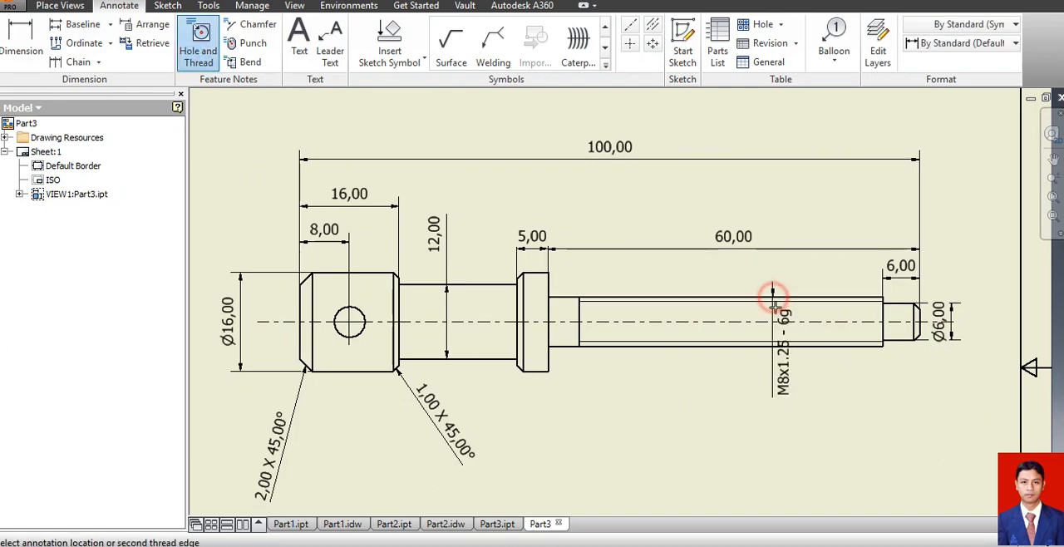
{"action": "left_click", "coordinate": [778, 346]}
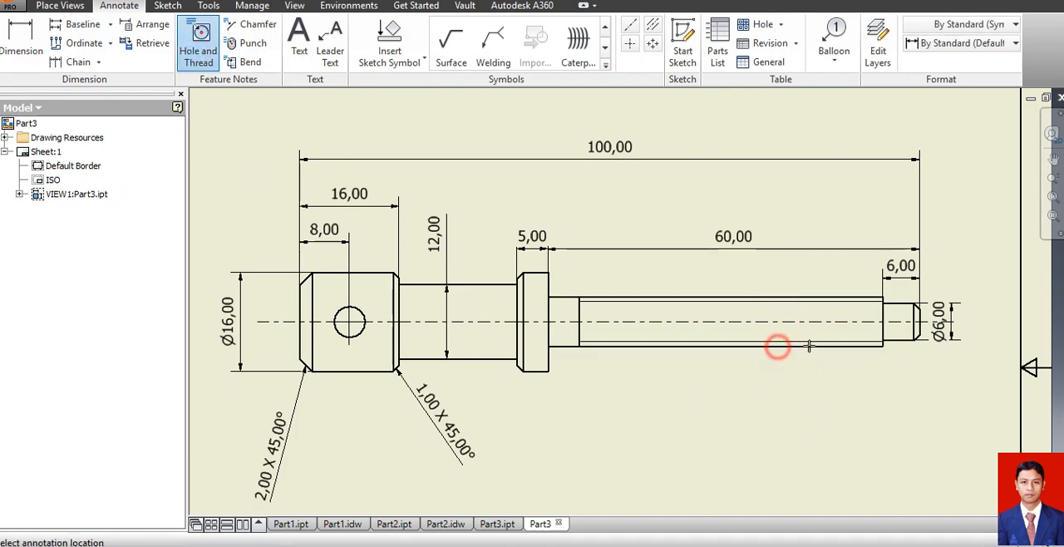
{"action": "left_click", "coordinate": [989, 338]}
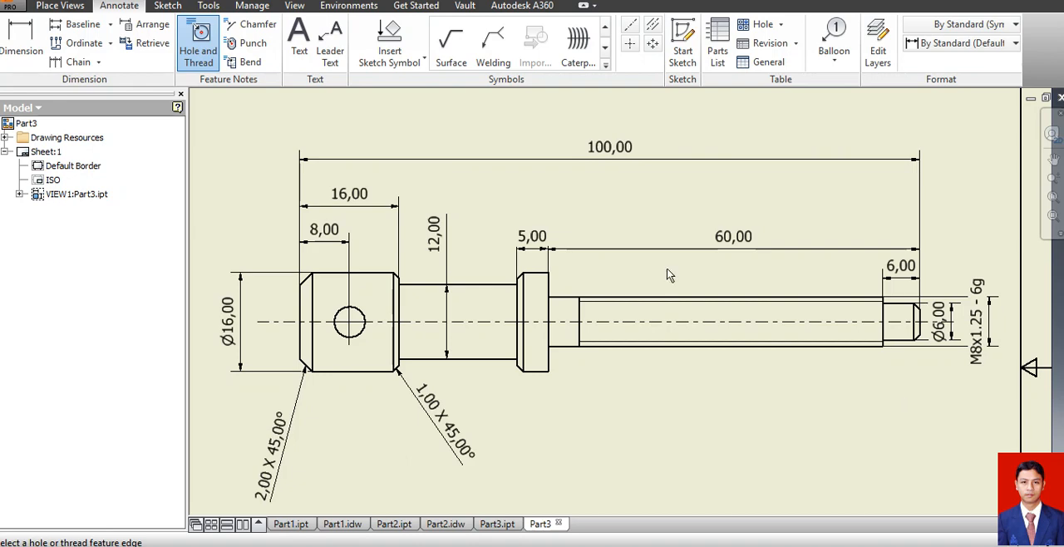
{"action": "left_click", "coordinate": [360, 333]}
{"action": "left_click", "coordinate": [366, 441]}
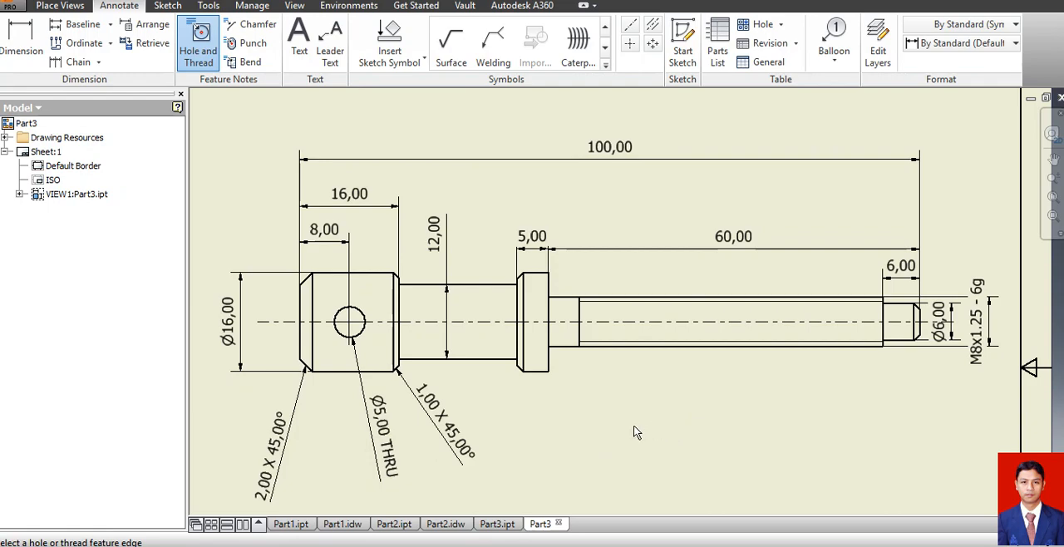
Save the drawing as Part3 in Inventor Drawing (*.idw) format in the soal ukk 2017 folder.
{"action": "scroll", "coordinate": [636, 422], "scroll_direction": "up", "scroll_amount": 3}
{"action": "scroll", "coordinate": [618, 397], "scroll_direction": "up", "scroll_amount": 3}
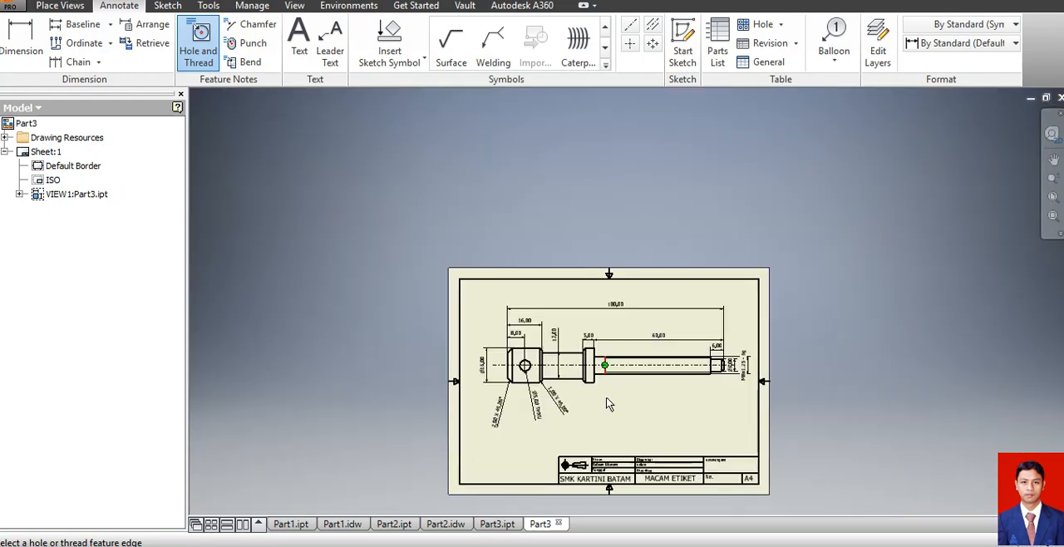
{"action": "left_click", "coordinate": [13, 7]}
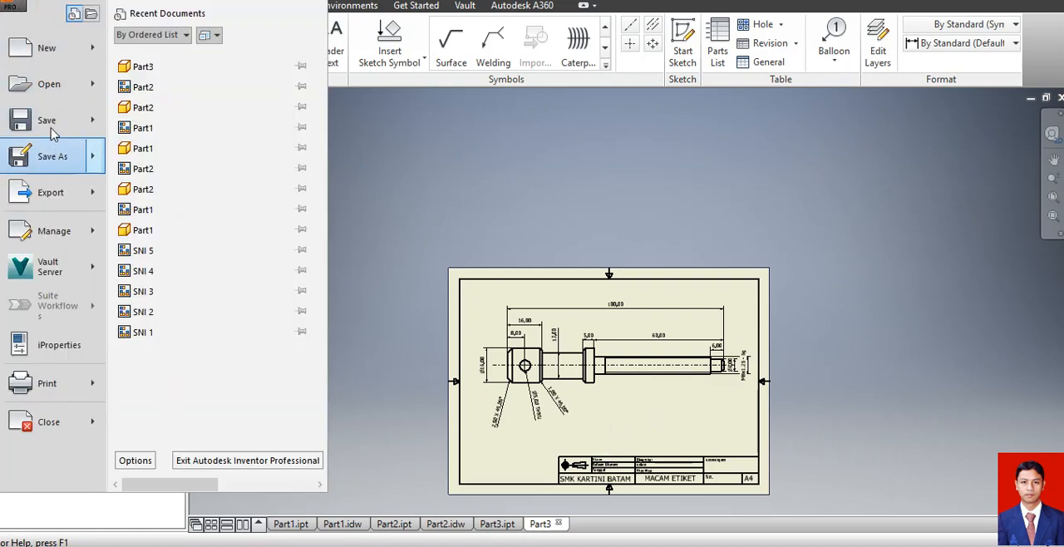
{"action": "left_click", "coordinate": [50, 155]}
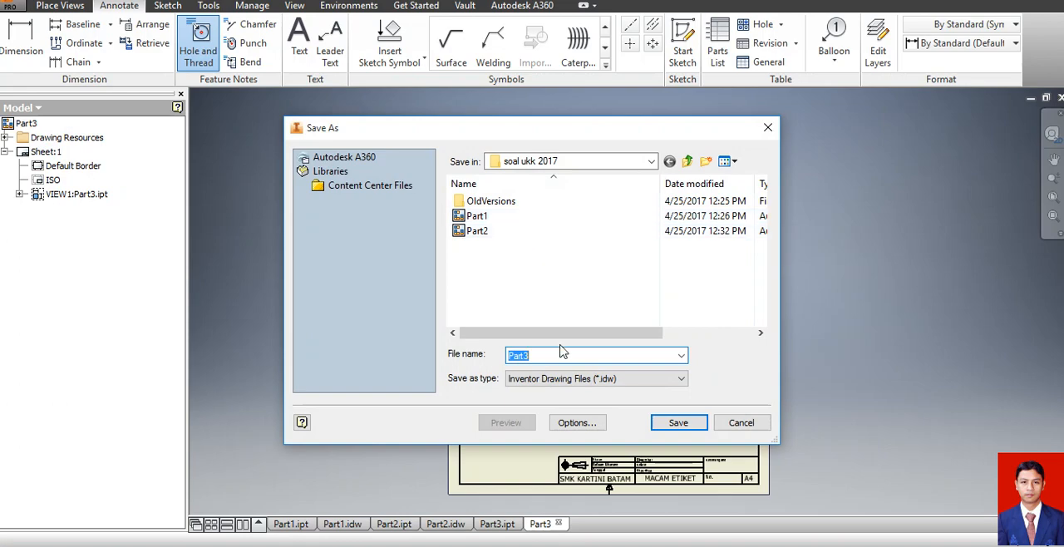
{"action": "left_click", "coordinate": [673, 424]}
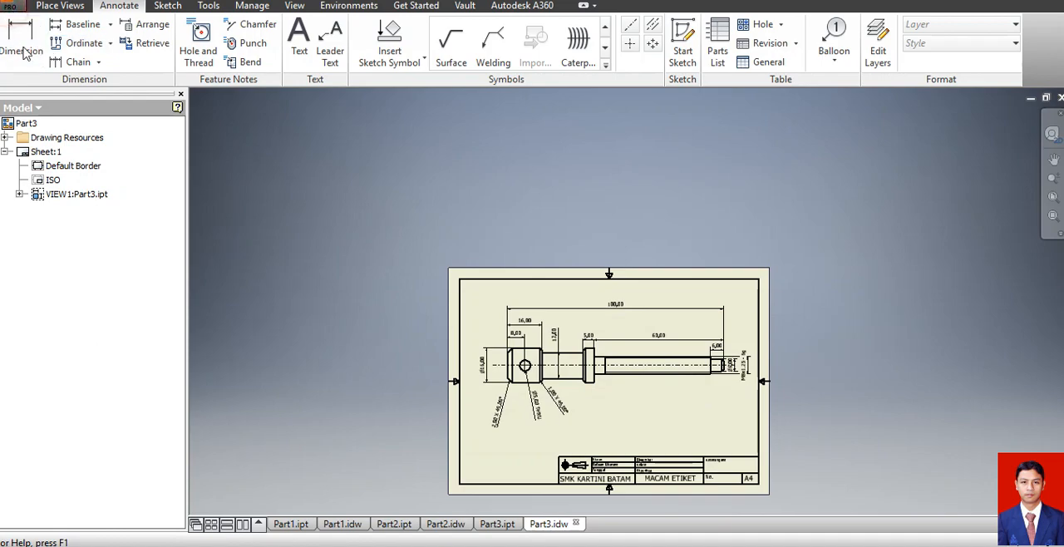
Create a new part from the metric Standard (mm).ipt template and start a sketch on the front XY plane.
{"action": "left_click", "coordinate": [10, 5]}
{"action": "left_click", "coordinate": [41, 52]}
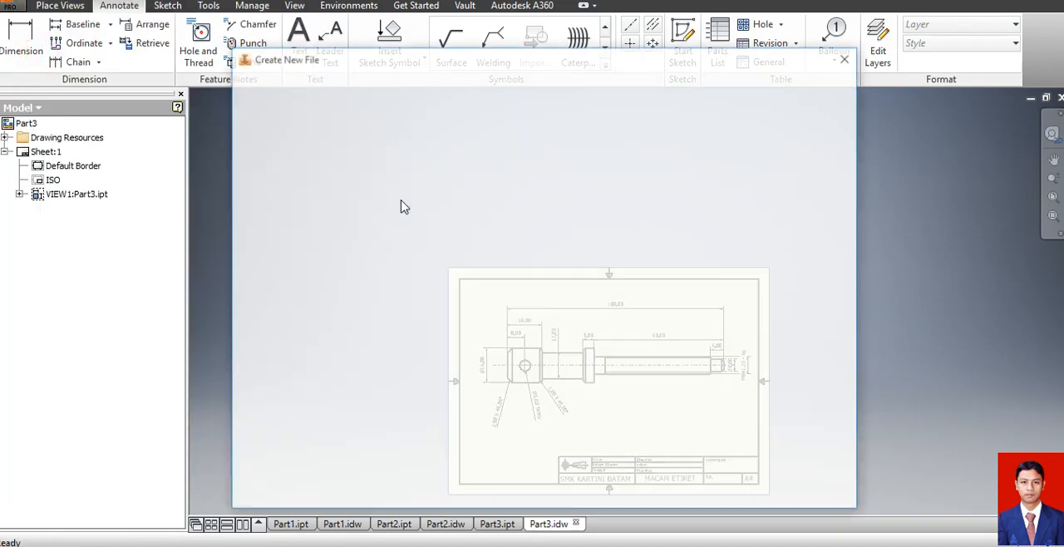
{"action": "scroll", "coordinate": [695, 193], "scroll_direction": "down", "scroll_amount": 5}
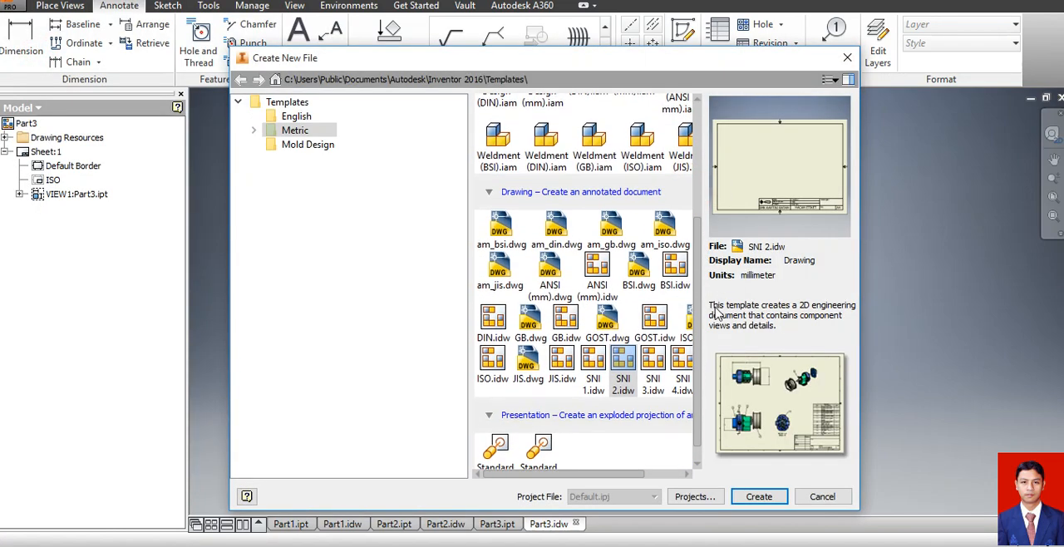
{"action": "scroll", "coordinate": [695, 233], "scroll_direction": "up", "scroll_amount": 5}
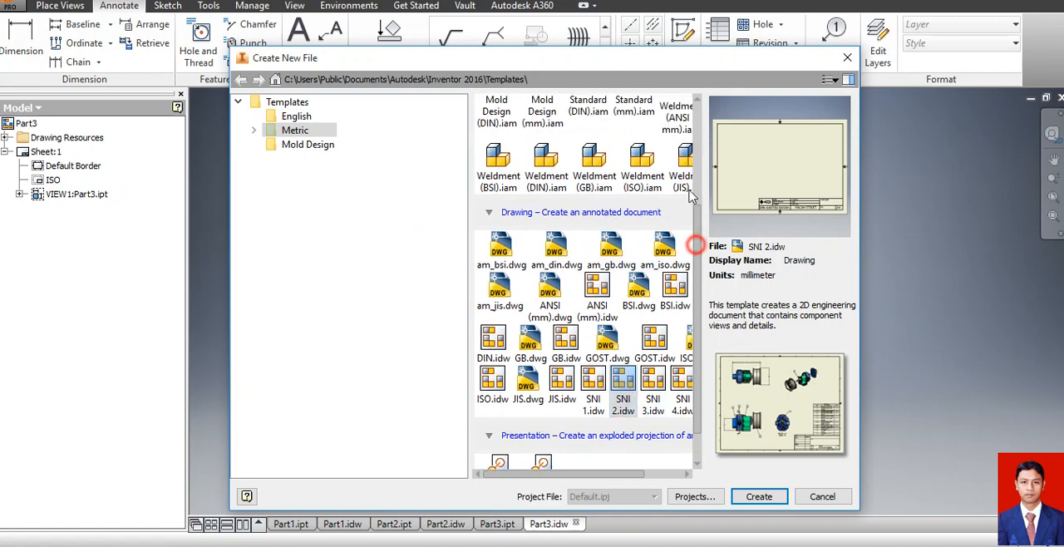
{"action": "left_click", "coordinate": [619, 160]}
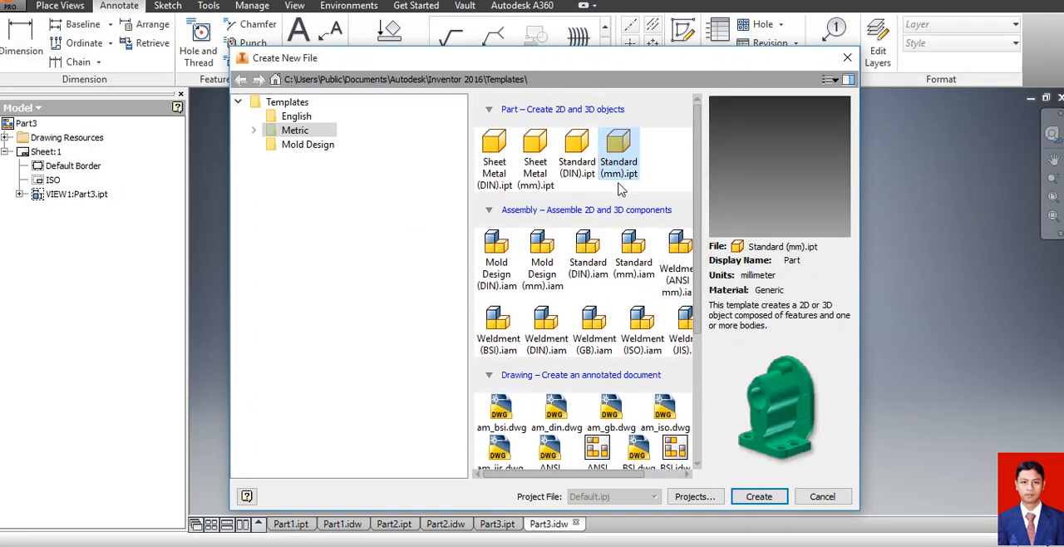
{"action": "left_click", "coordinate": [759, 494]}
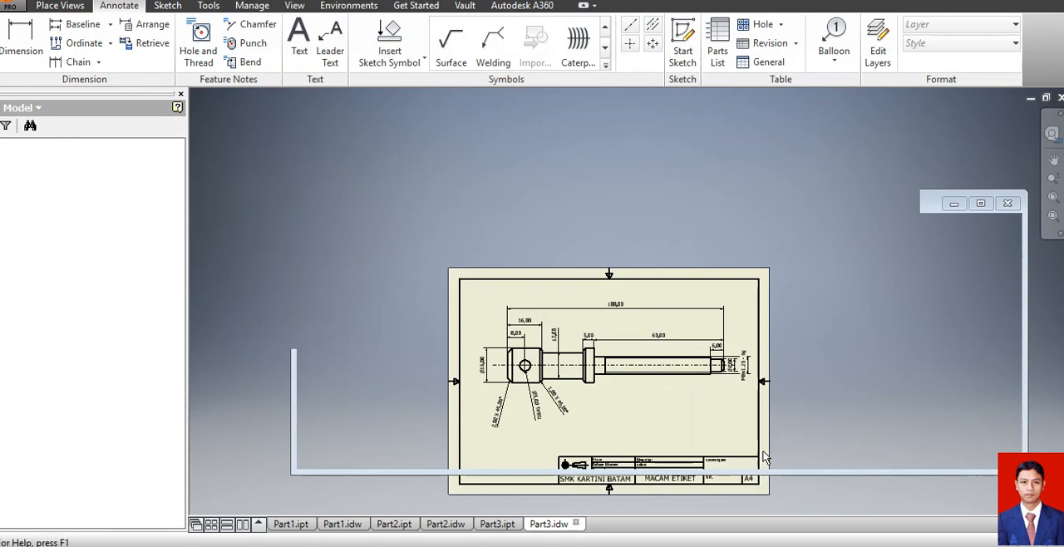
{"action": "left_click", "coordinate": [25, 45]}
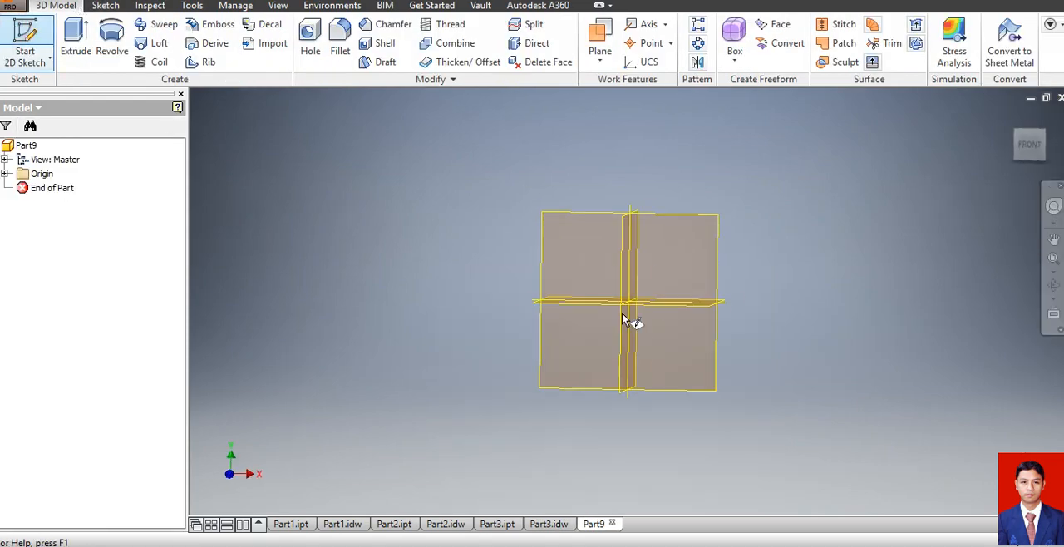
{"action": "left_click", "coordinate": [563, 171]}
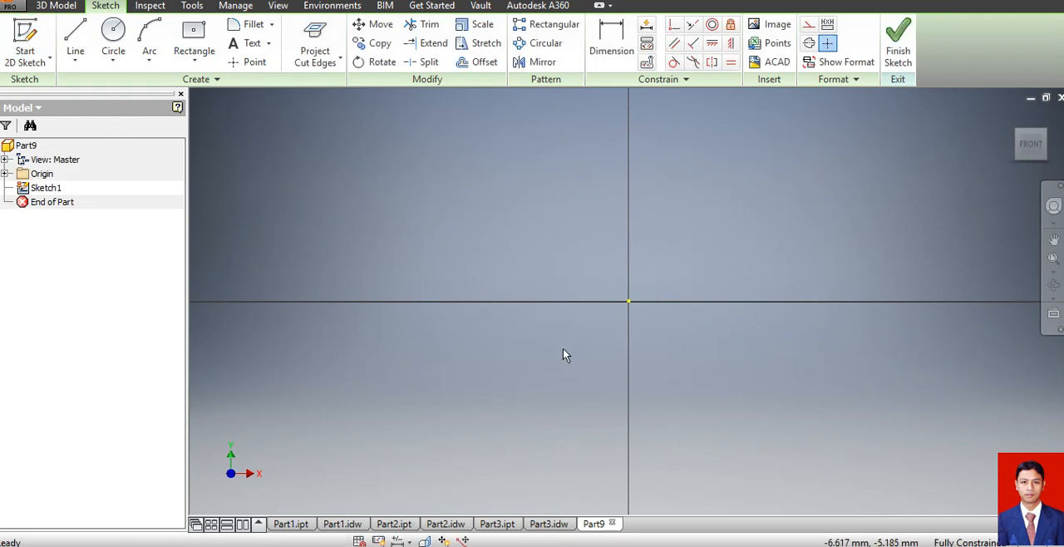
Examine the dimensions on the SCREW 2 reference sheet in the Word document, then return to the new part's sketch in Inventor.
{"action": "mouse_move", "coordinate": [476, 546]}
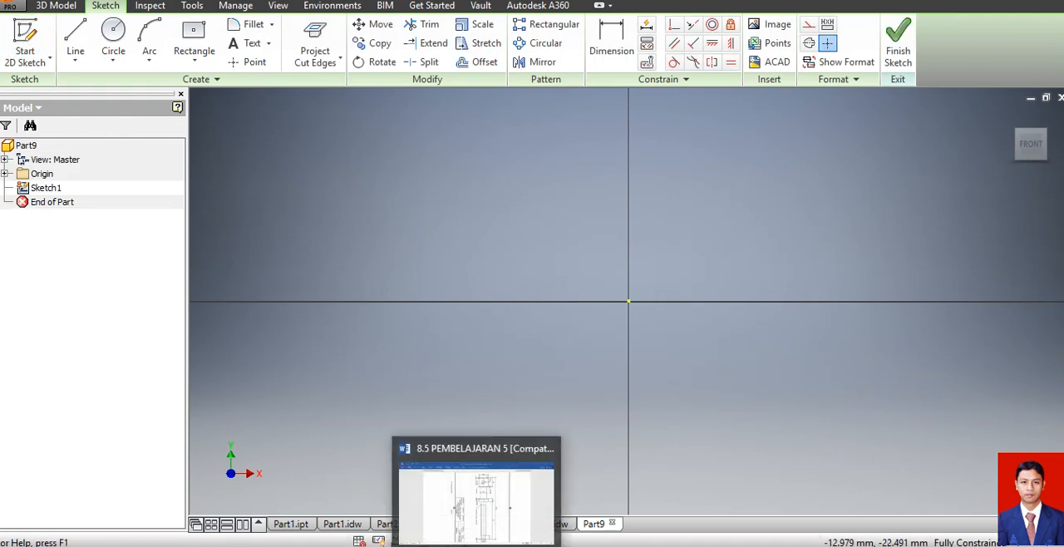
{"action": "left_click", "coordinate": [476, 499]}
{"action": "scroll", "coordinate": [640, 315], "scroll_direction": "down", "scroll_amount": 10}
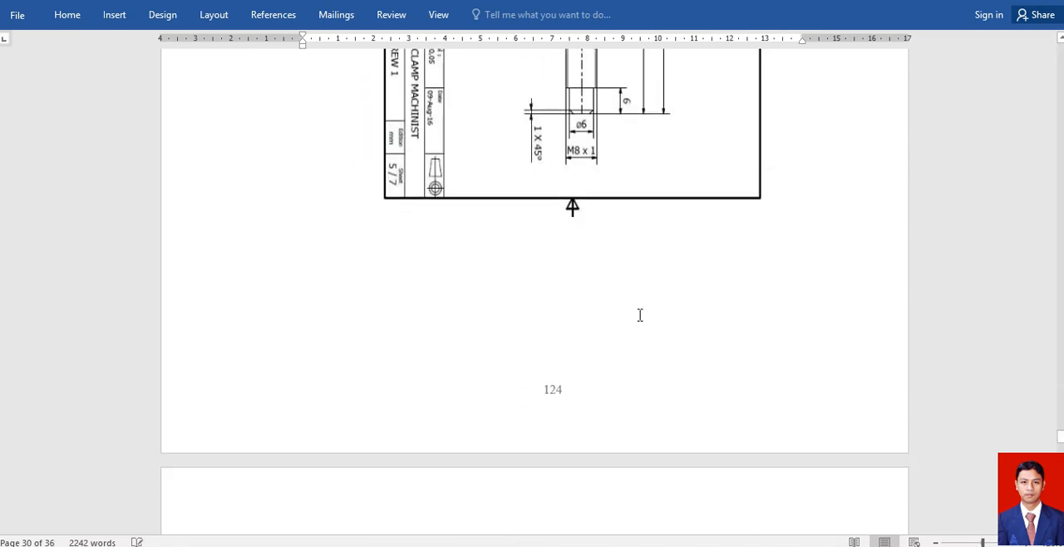
{"action": "scroll", "coordinate": [640, 315], "scroll_direction": "down", "scroll_amount": 15}
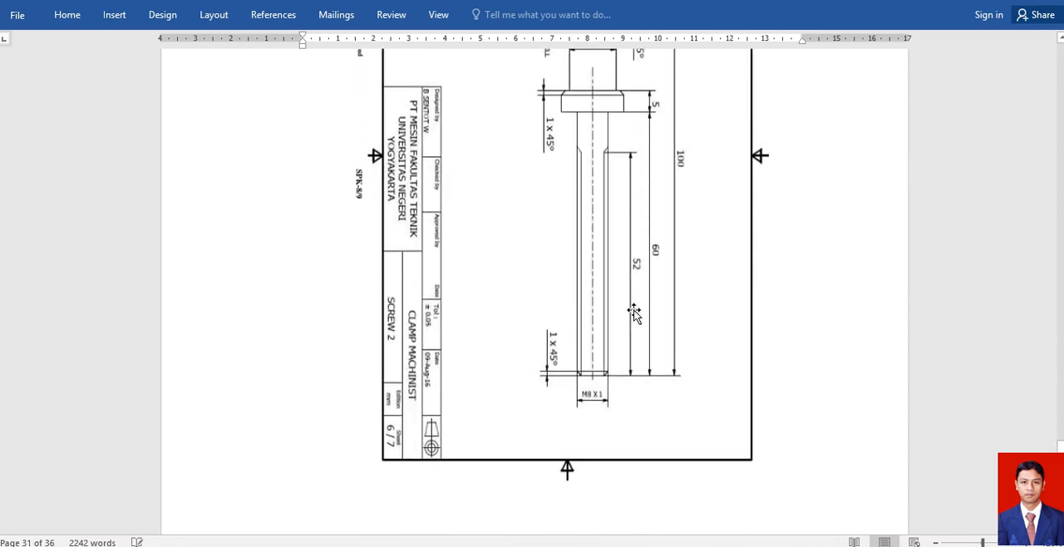
{"action": "scroll", "coordinate": [634, 312], "scroll_direction": "up", "scroll_amount": 4}
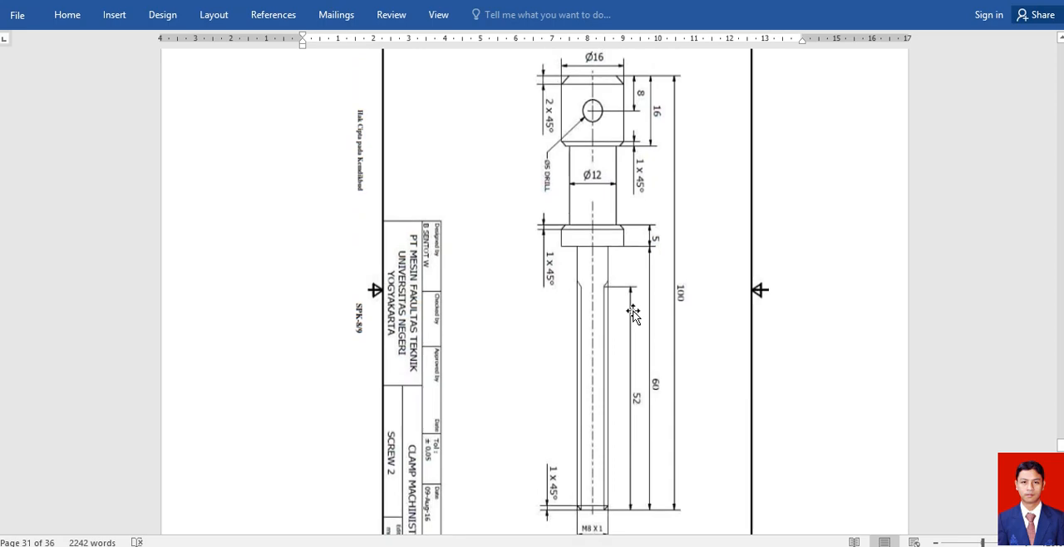
{"action": "scroll", "coordinate": [633, 313], "scroll_direction": "up", "scroll_amount": 1}
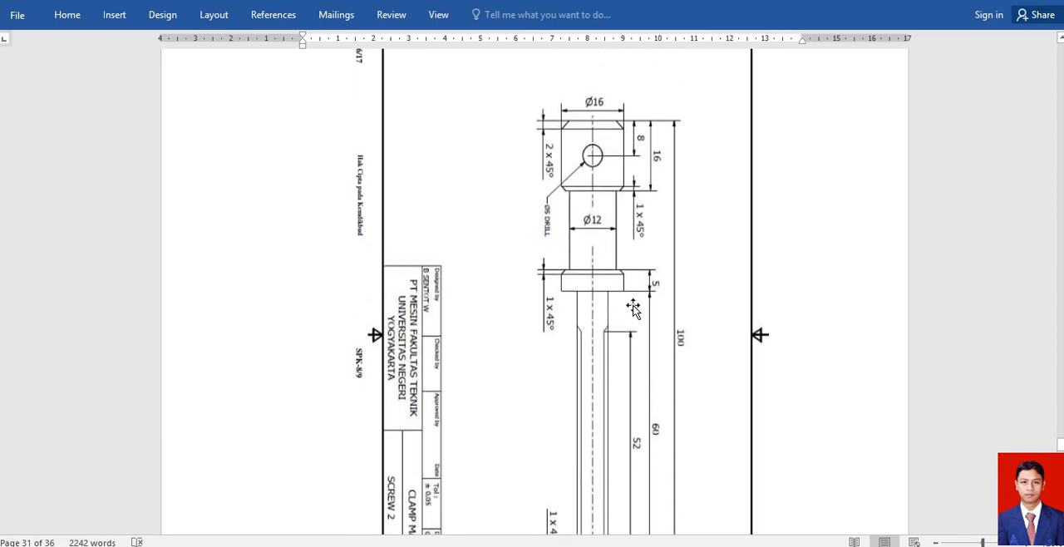
{"action": "scroll", "coordinate": [633, 307], "scroll_direction": "down", "scroll_amount": 3}
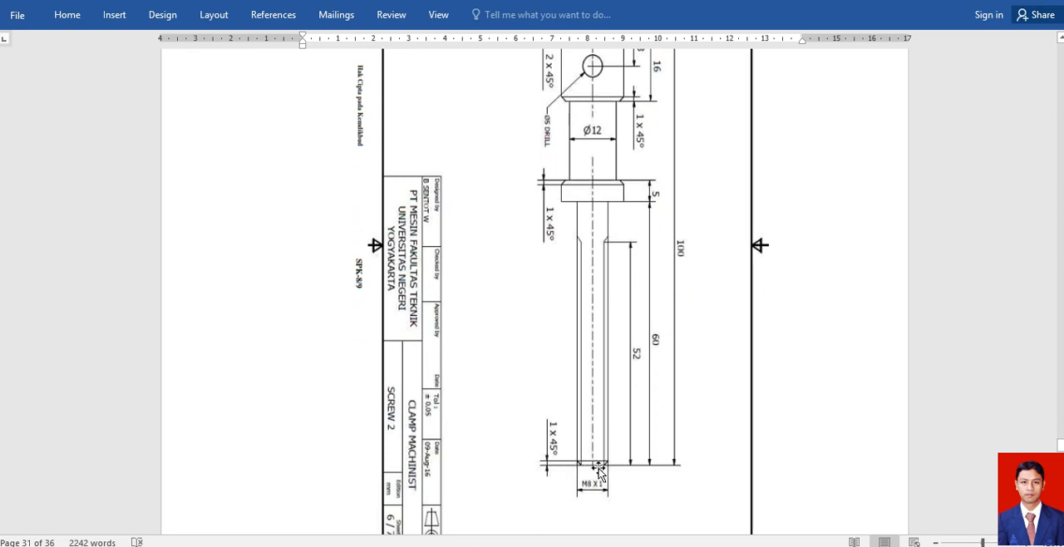
{"action": "scroll", "coordinate": [654, 449], "scroll_direction": "up", "scroll_amount": 3}
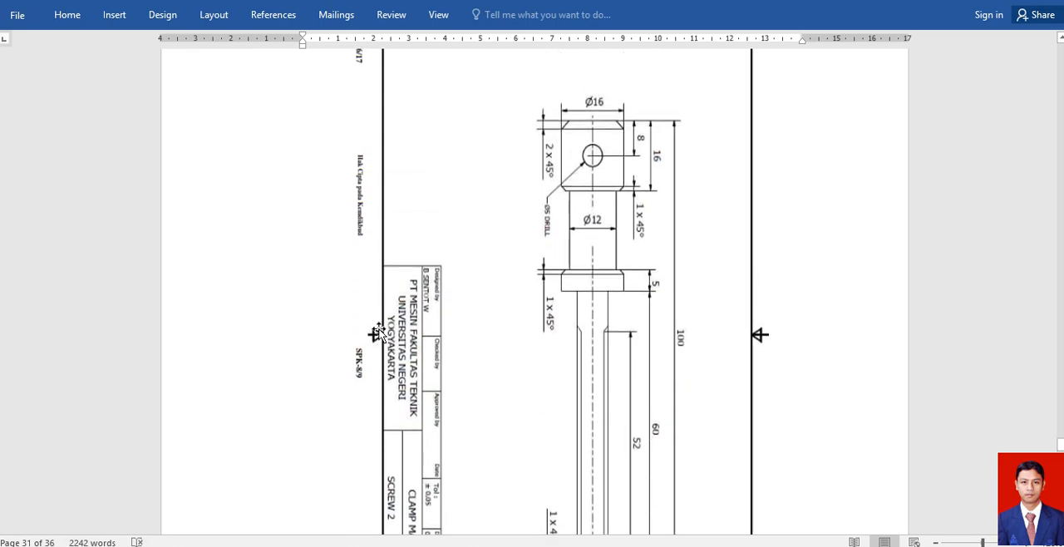
{"action": "left_click", "coordinate": [569, 545]}
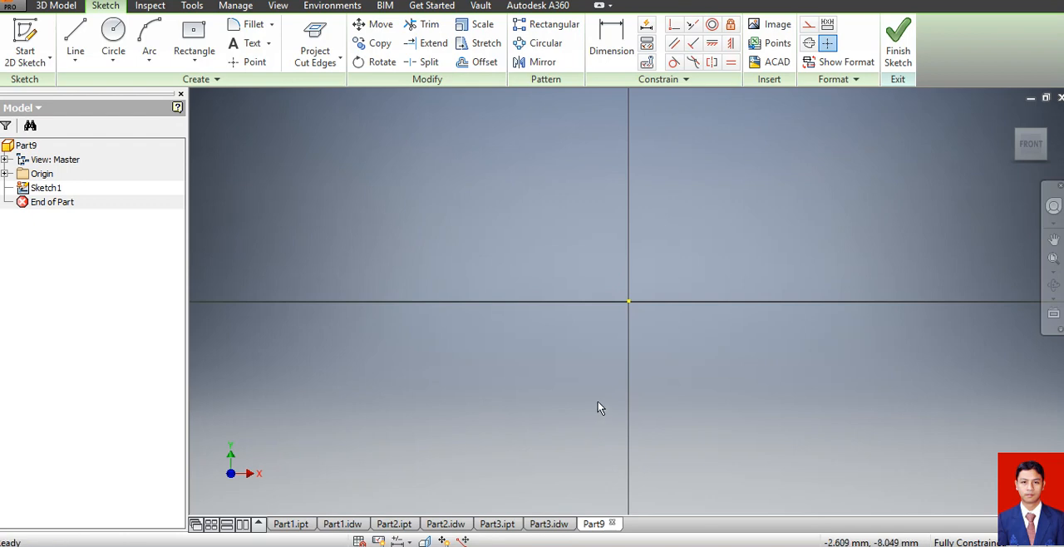
Draw a 16 mm diameter circle centred on the origin and finish the sketch.
{"action": "left_click", "coordinate": [113, 33]}
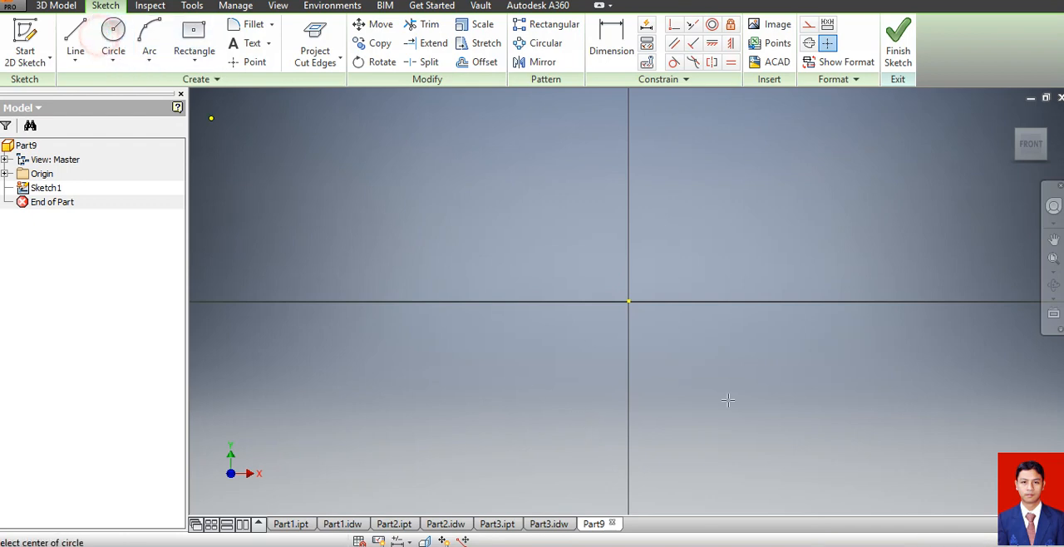
{"action": "left_click", "coordinate": [629, 301]}
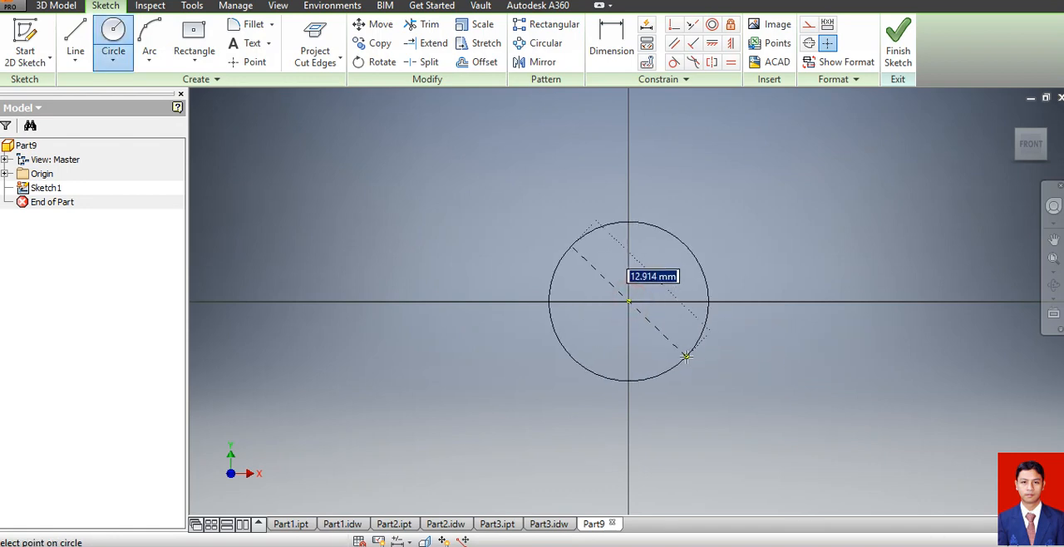
{"action": "type", "text": "16"}
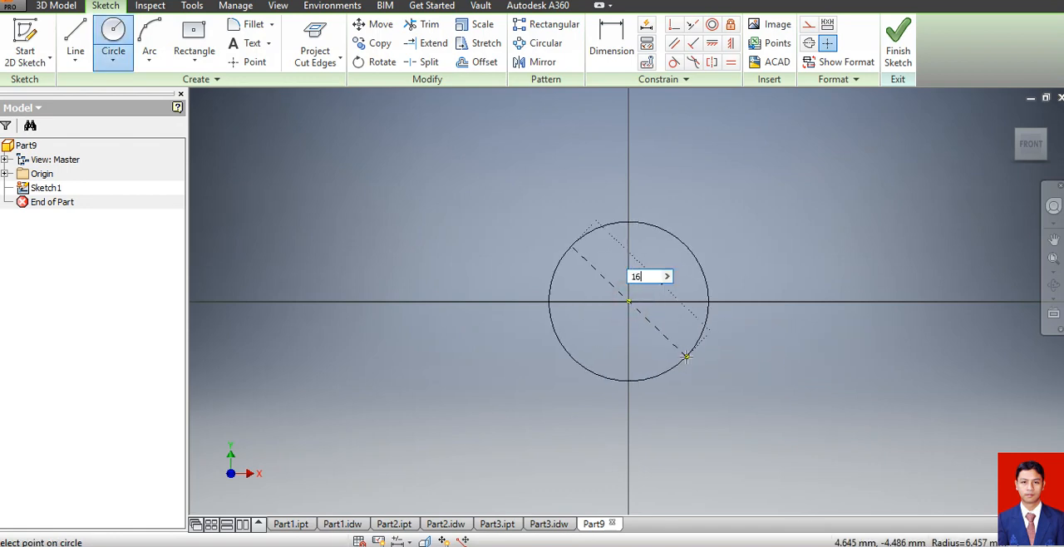
{"action": "key", "text": "Return"}
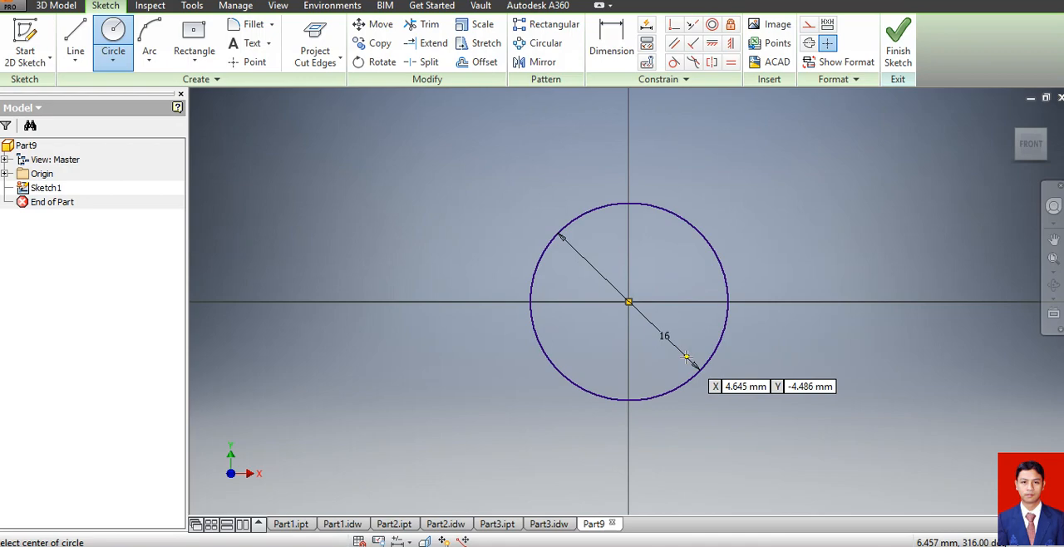
{"action": "left_click", "coordinate": [898, 50]}
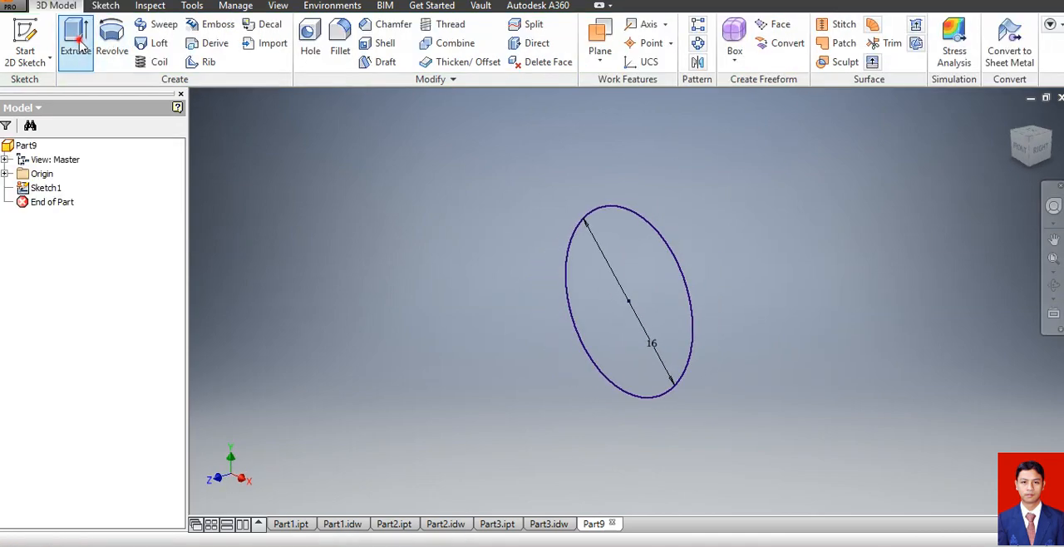
Extrude the circle 16 mm as a new solid to form the screw's head.
{"action": "left_click", "coordinate": [74, 37]}
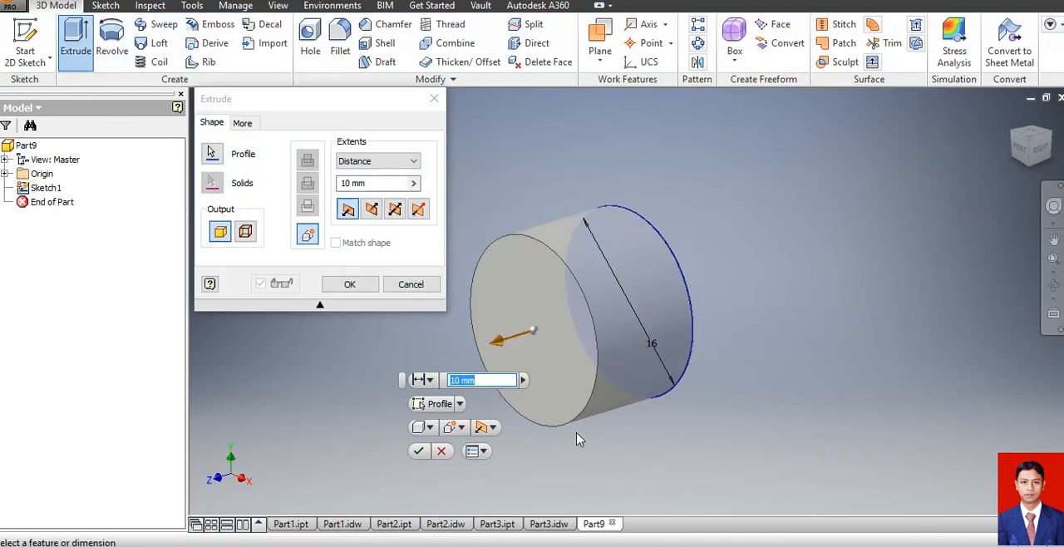
{"action": "type", "text": "16"}
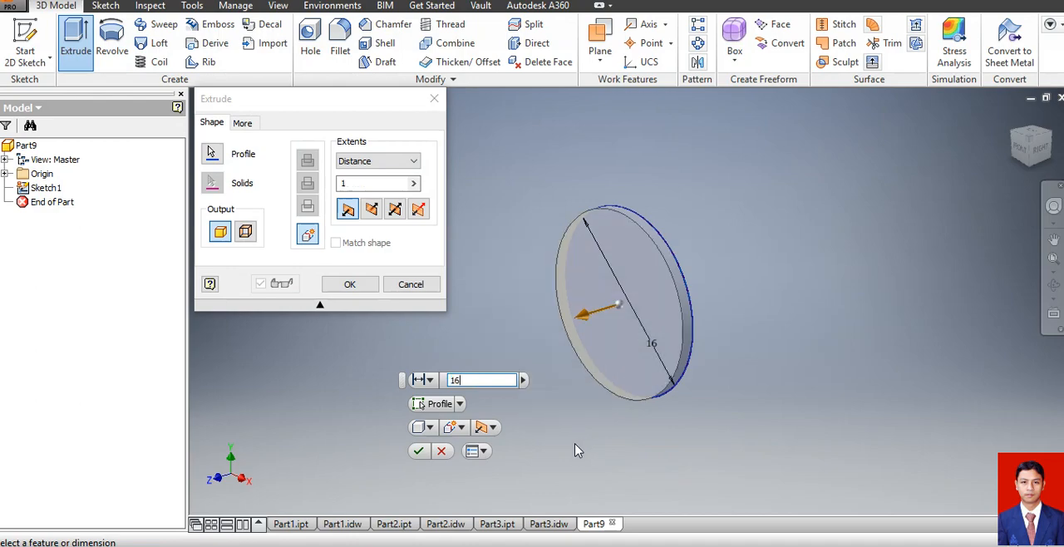
{"action": "key", "text": "Return"}
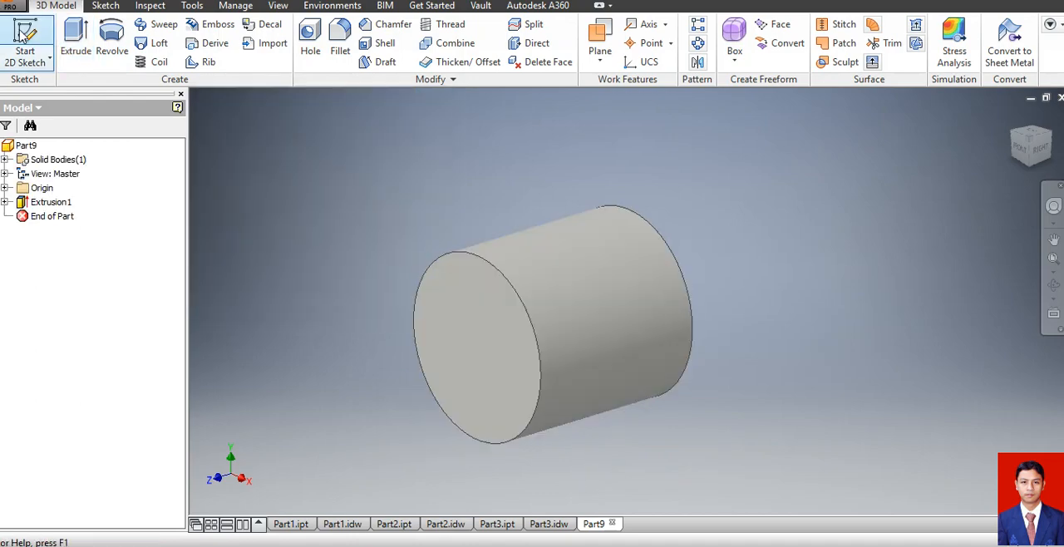
Sketch a 12 mm diameter circle centred on the head's front end face and finish the sketch.
{"action": "left_click", "coordinate": [25, 38]}
{"action": "left_click", "coordinate": [465, 345]}
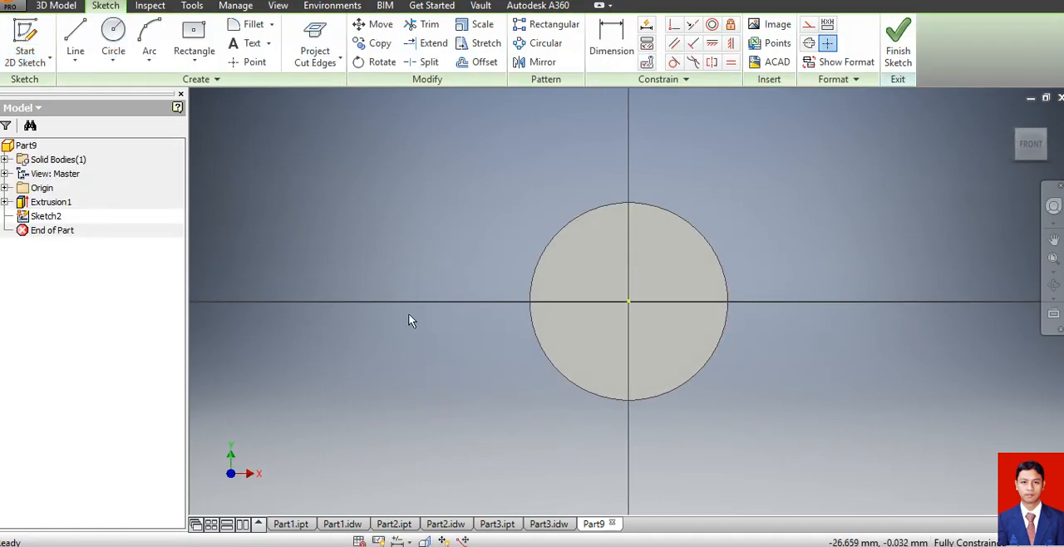
{"action": "left_click", "coordinate": [113, 38]}
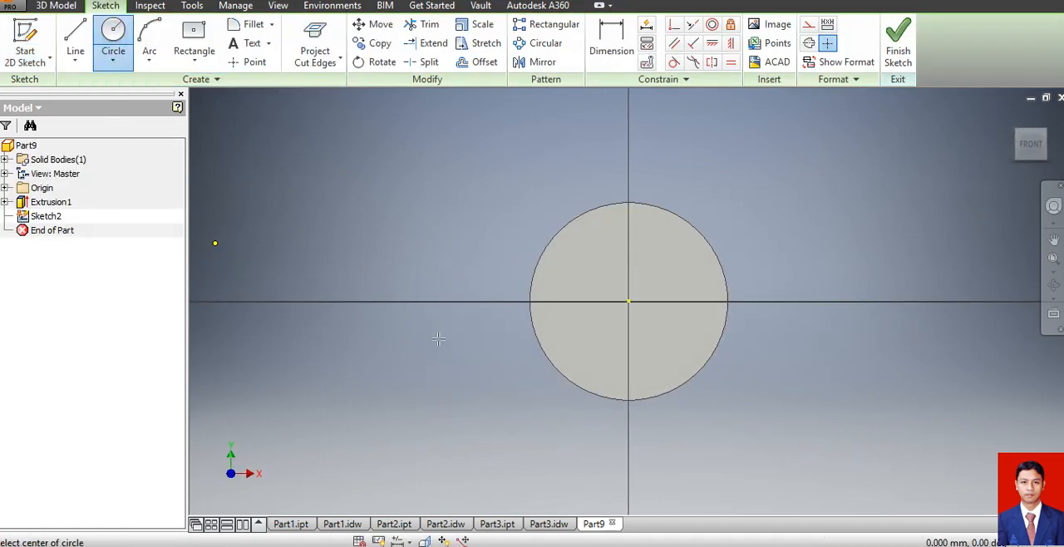
{"action": "left_click", "coordinate": [628, 301]}
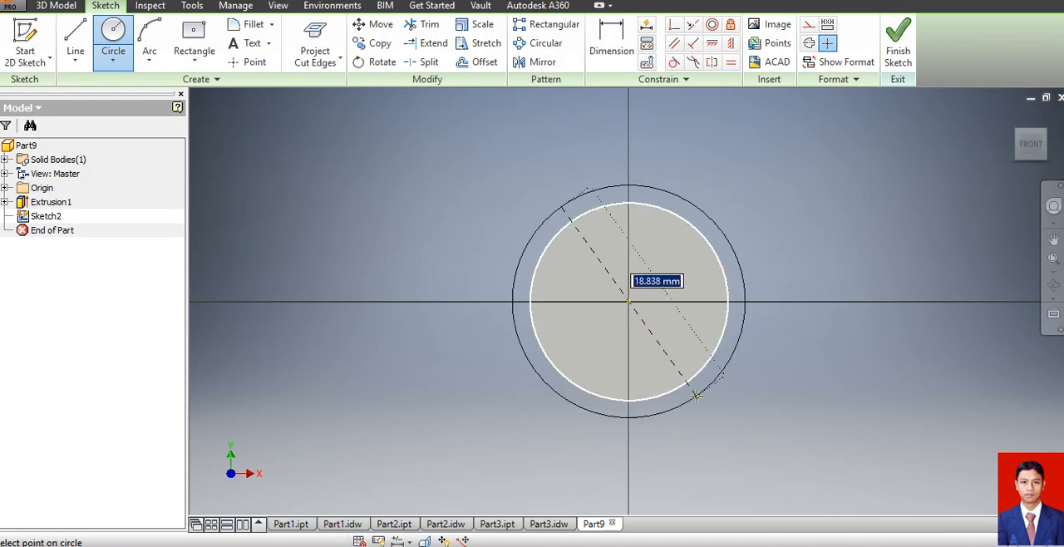
{"action": "type", "text": "12"}
{"action": "key", "text": "Return"}
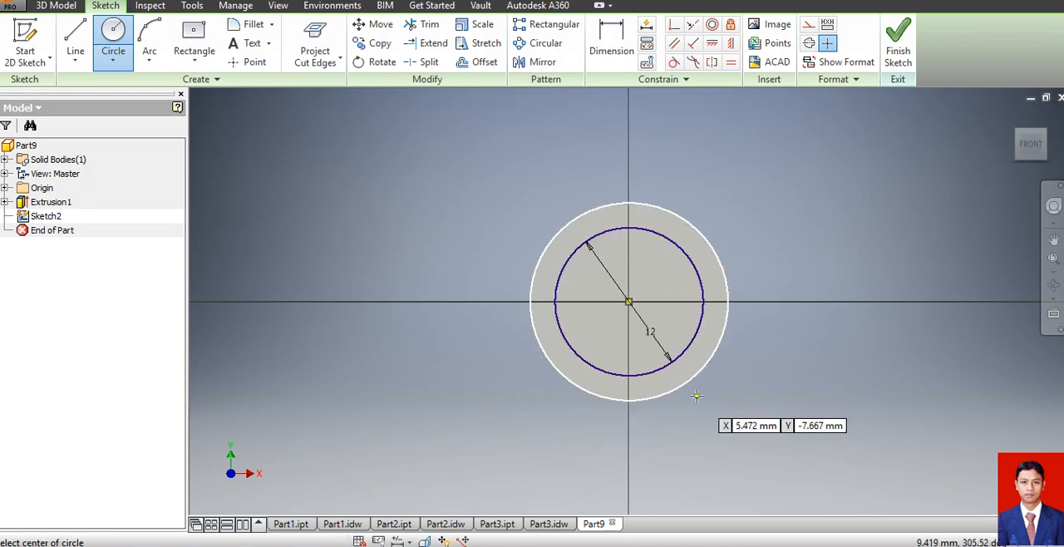
{"action": "left_click", "coordinate": [907, 50]}
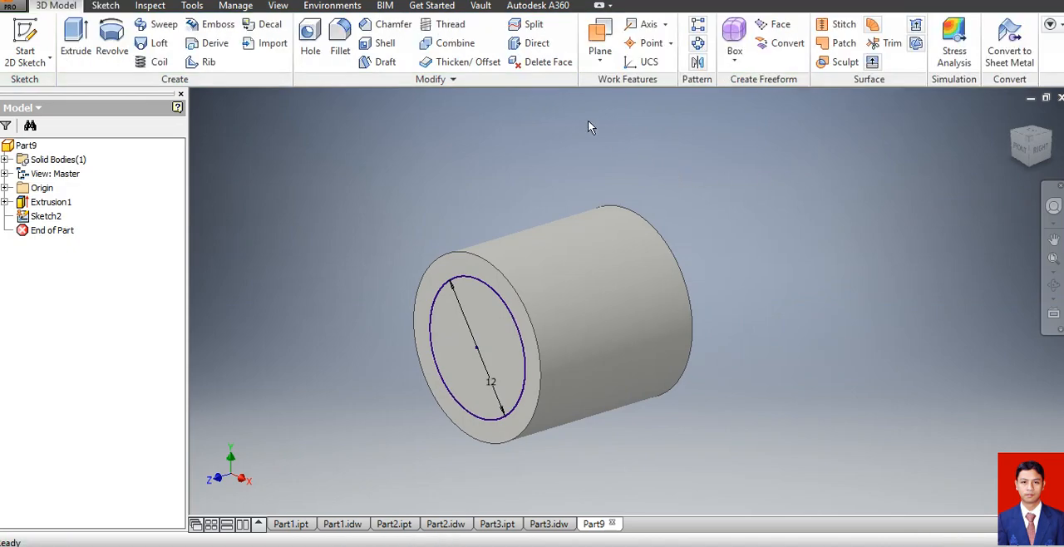
Extrude the 12 mm circle 19 mm outward from the head, joined to the solid, to form the neck.
{"action": "left_click", "coordinate": [76, 38]}
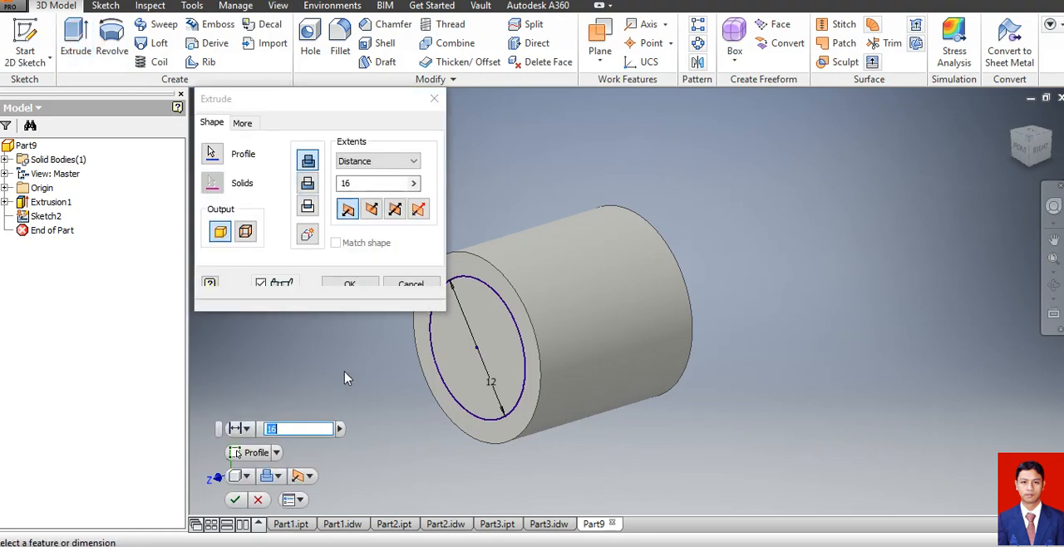
{"action": "type", "text": "1"}
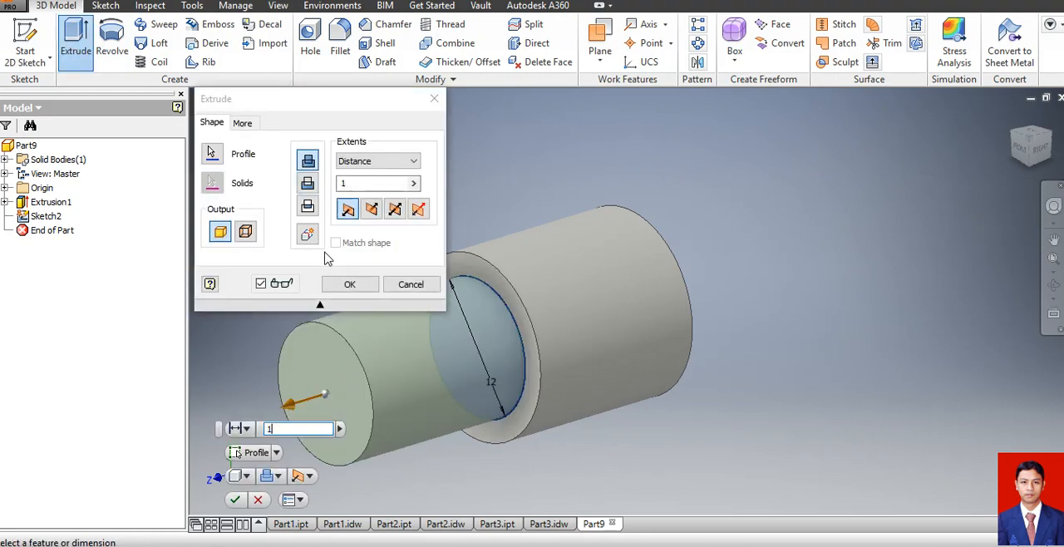
{"action": "type", "text": "9"}
{"action": "left_click", "coordinate": [350, 285]}
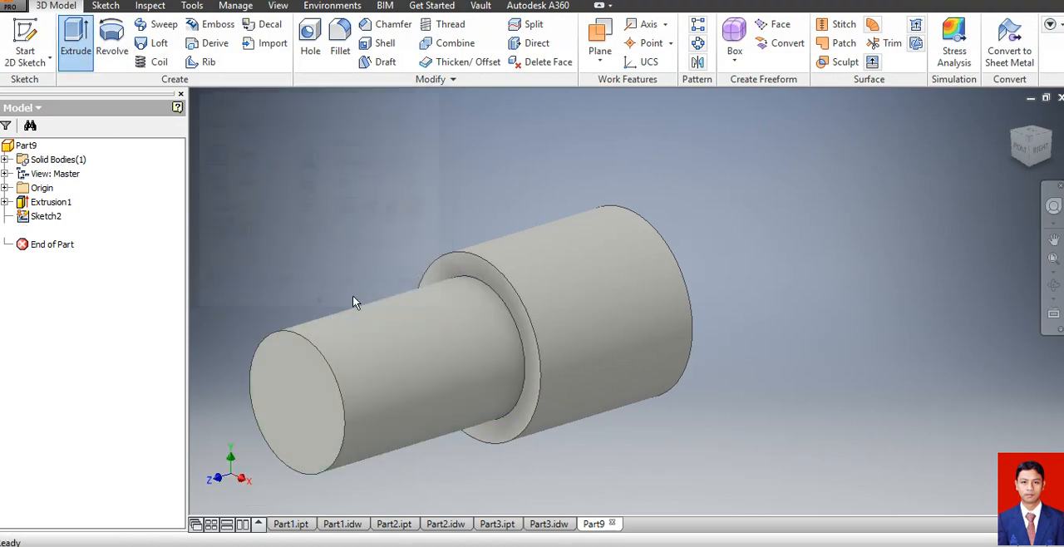
Sketch a 16 mm diameter circle centred on the neck's free end face and finish the sketch.
{"action": "left_click", "coordinate": [23, 42]}
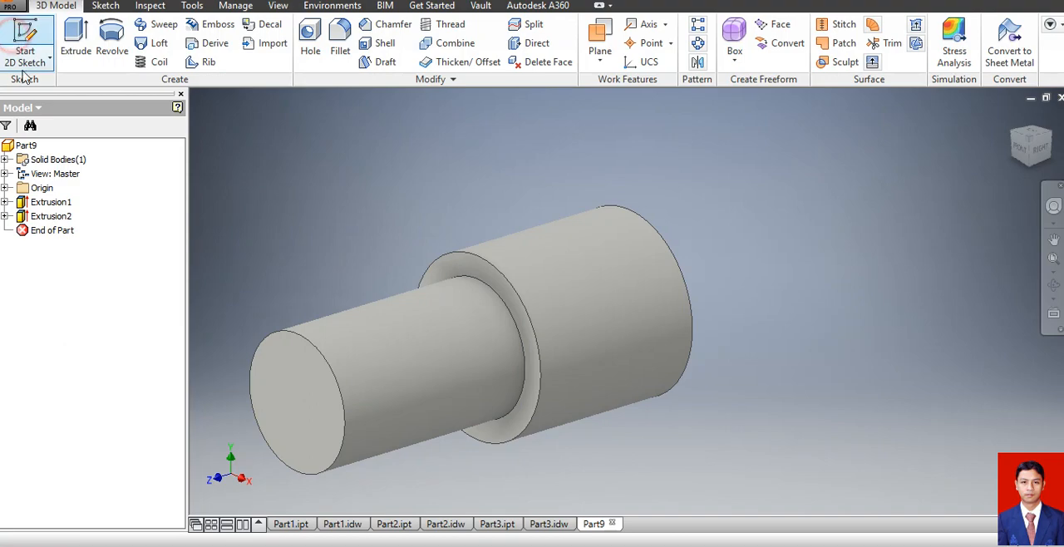
{"action": "left_click", "coordinate": [307, 375]}
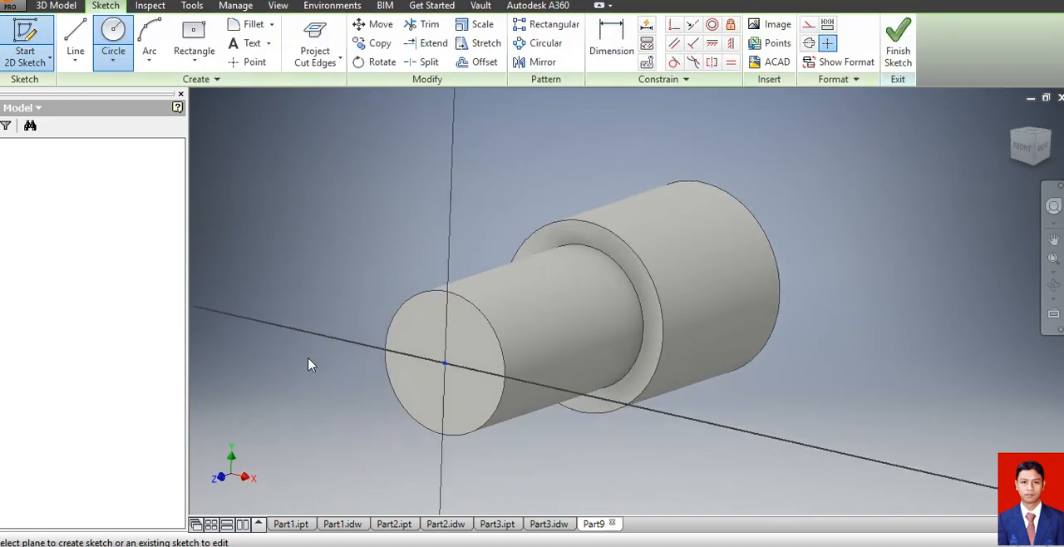
{"action": "left_click", "coordinate": [112, 52]}
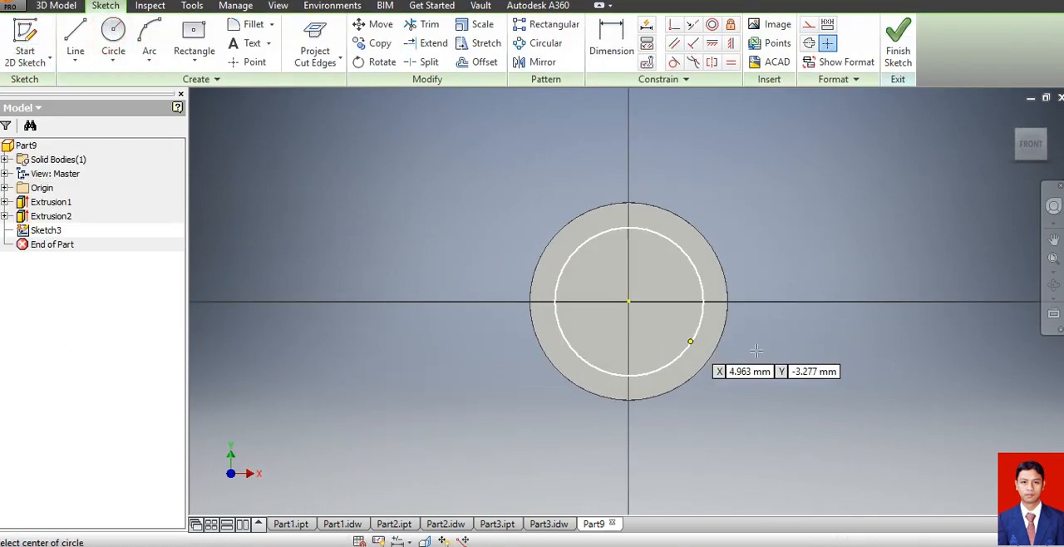
{"action": "left_click", "coordinate": [629, 301]}
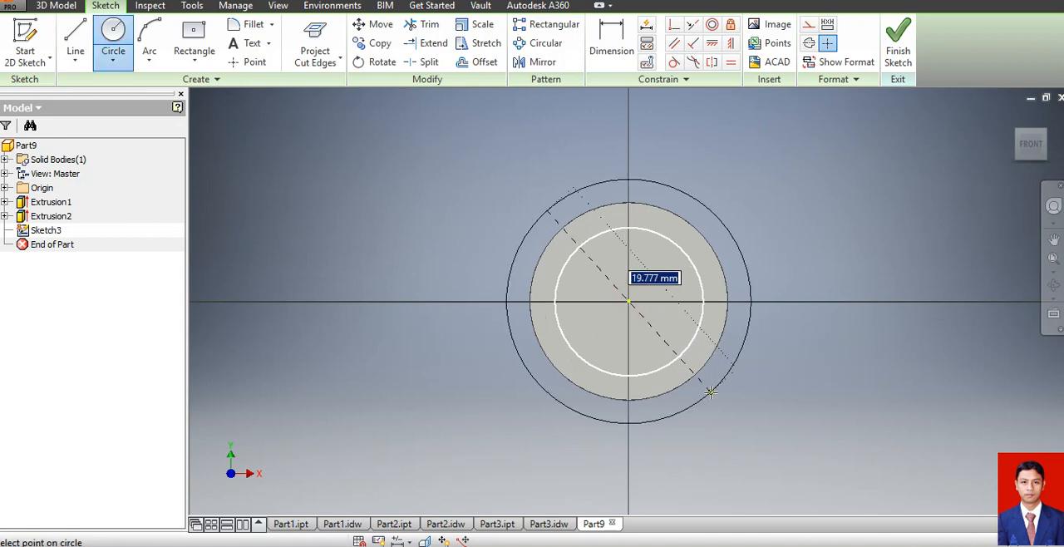
{"action": "type", "text": "1"}
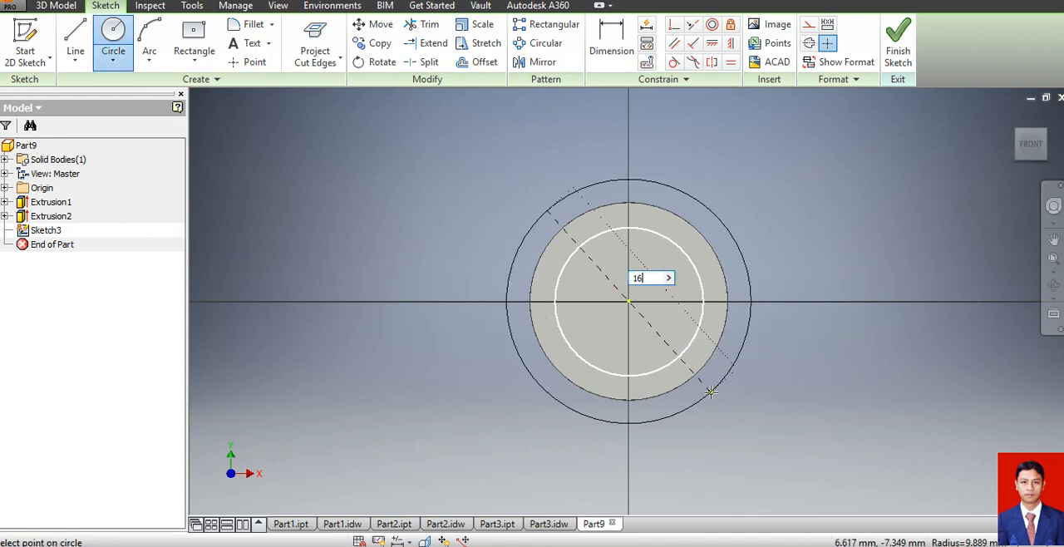
{"action": "type", "text": "6"}
{"action": "key", "text": "Return"}
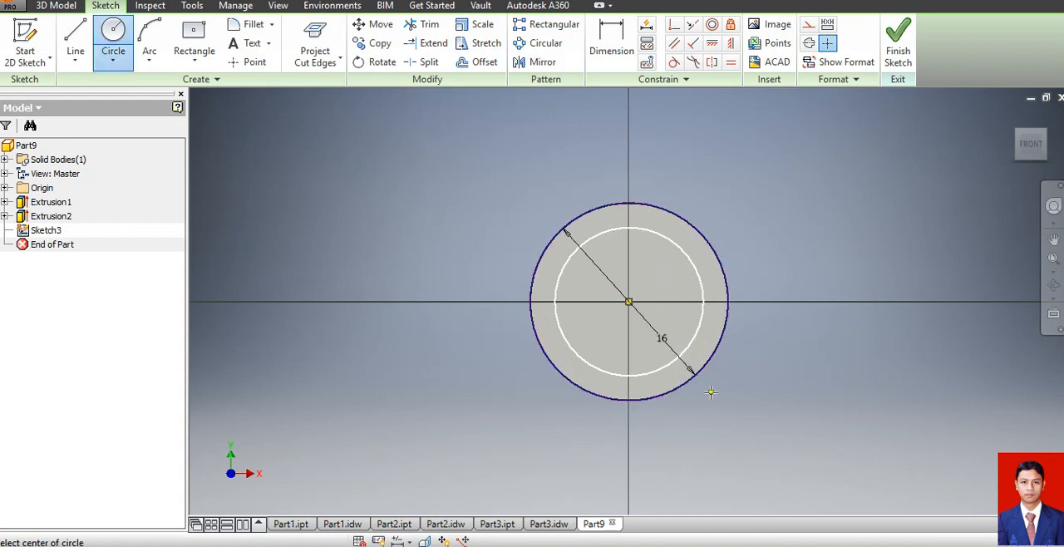
{"action": "left_click", "coordinate": [894, 56]}
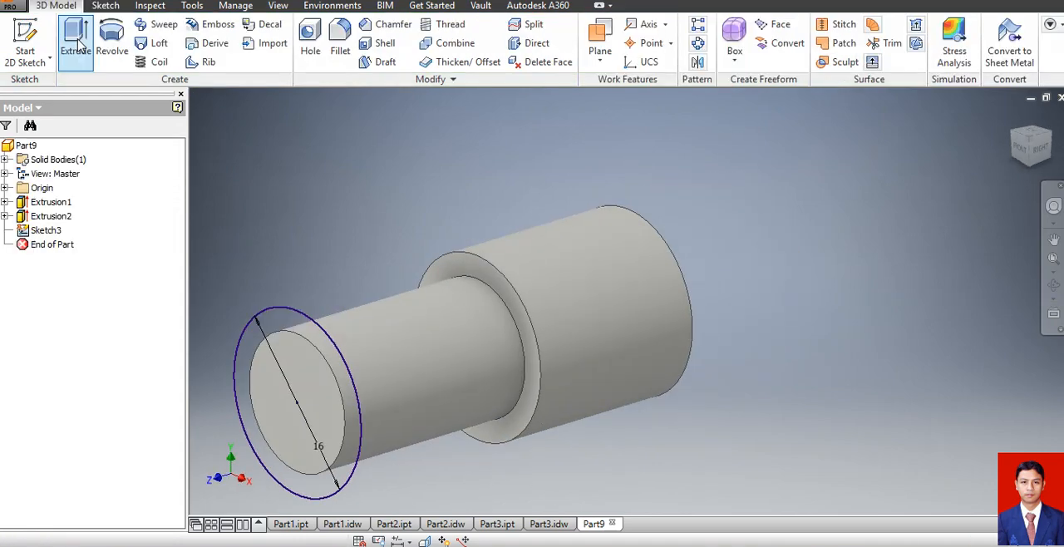
Extrude the 16 mm circle 5 mm outward from the neck, joined to the solid, to form the collar.
{"action": "left_click", "coordinate": [76, 41]}
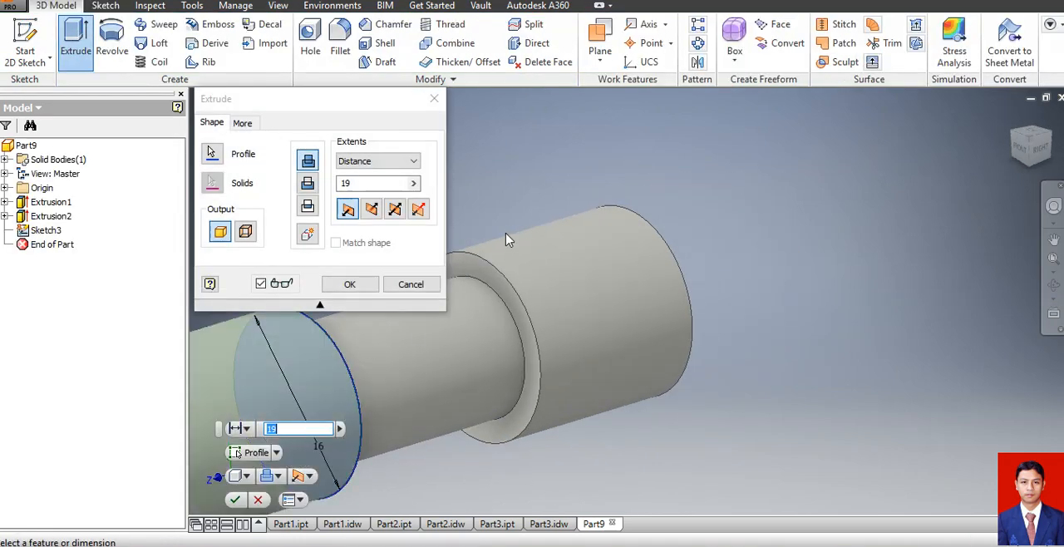
{"action": "type", "text": "5"}
{"action": "key", "text": "Return"}
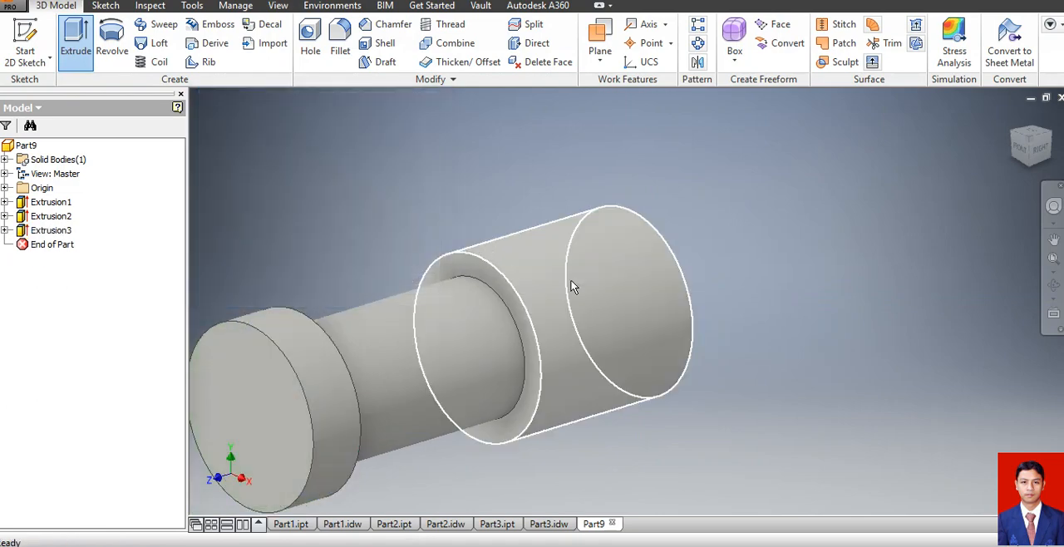
Sketch an 8 mm diameter circle centred on the collar's front face and finish the sketch.
{"action": "left_click", "coordinate": [25, 37]}
{"action": "left_click", "coordinate": [250, 434]}
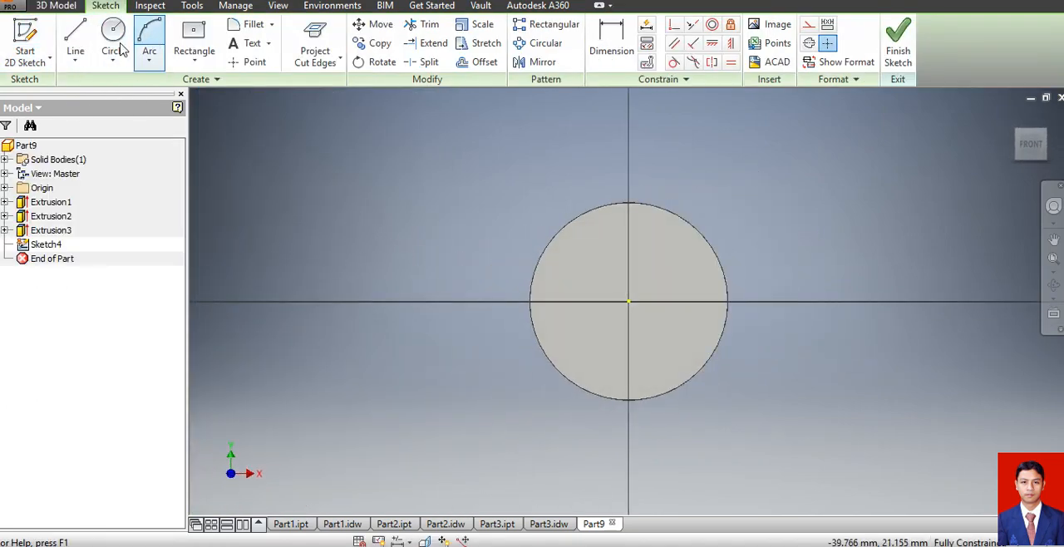
{"action": "left_click", "coordinate": [113, 37]}
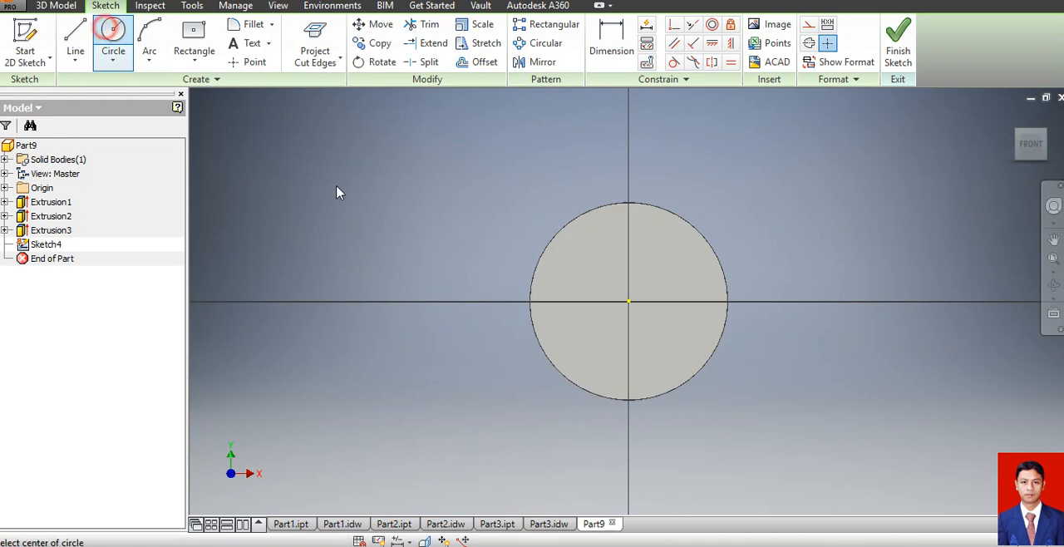
{"action": "left_click", "coordinate": [628, 302]}
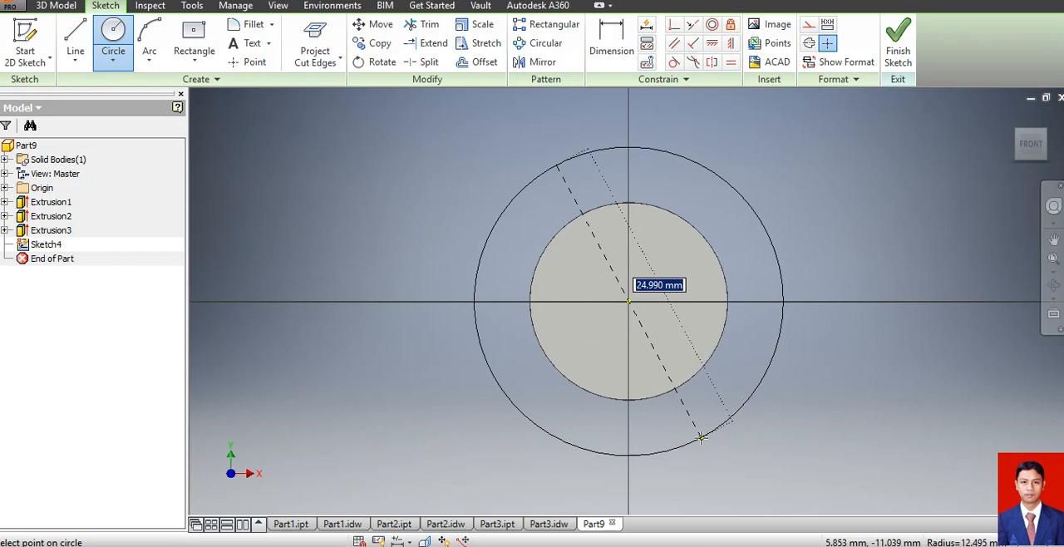
{"action": "type", "text": "8"}
{"action": "key", "text": "Return"}
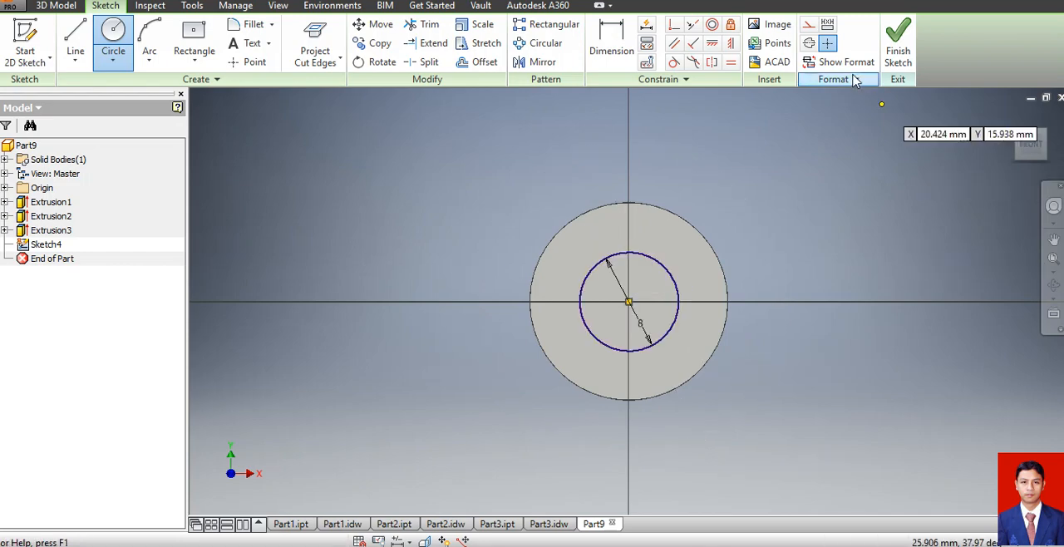
{"action": "left_click", "coordinate": [898, 42]}
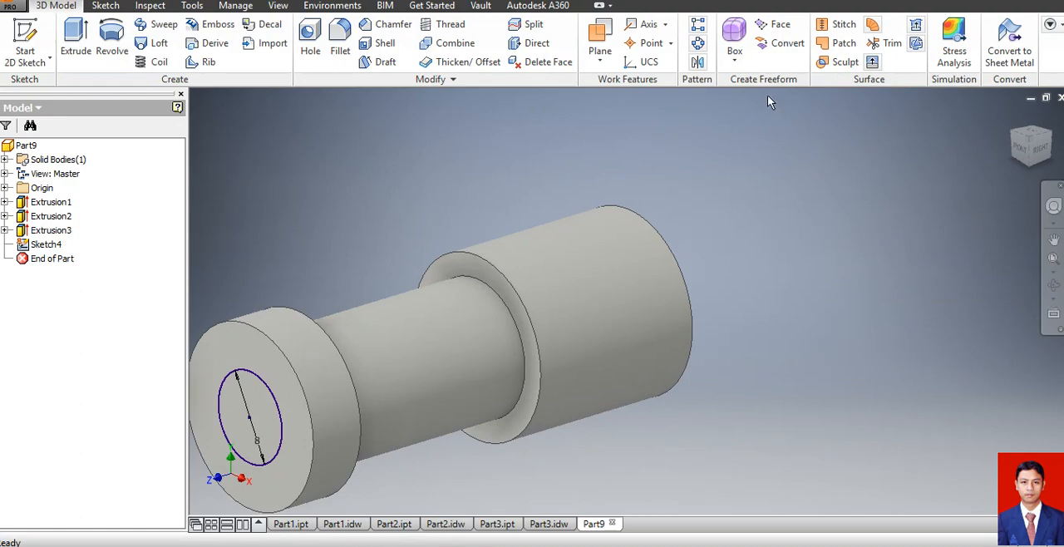
Extrude the 8 mm circle outward from the collar, joined to the solid, to form the screw's long shank.
{"action": "left_click", "coordinate": [76, 37]}
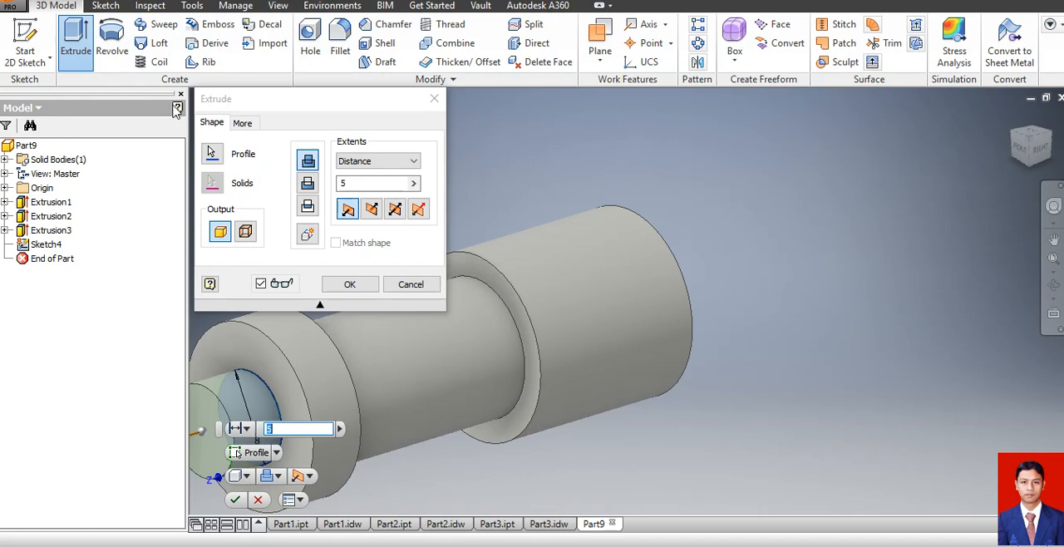
{"action": "key", "text": "Return"}
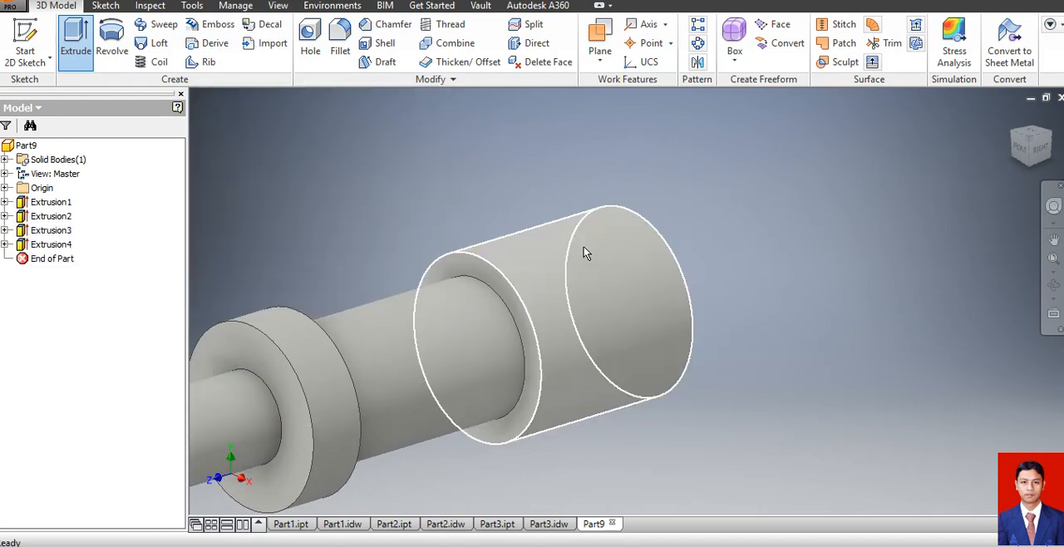
{"action": "scroll", "coordinate": [728, 246], "scroll_direction": "up", "scroll_amount": 5}
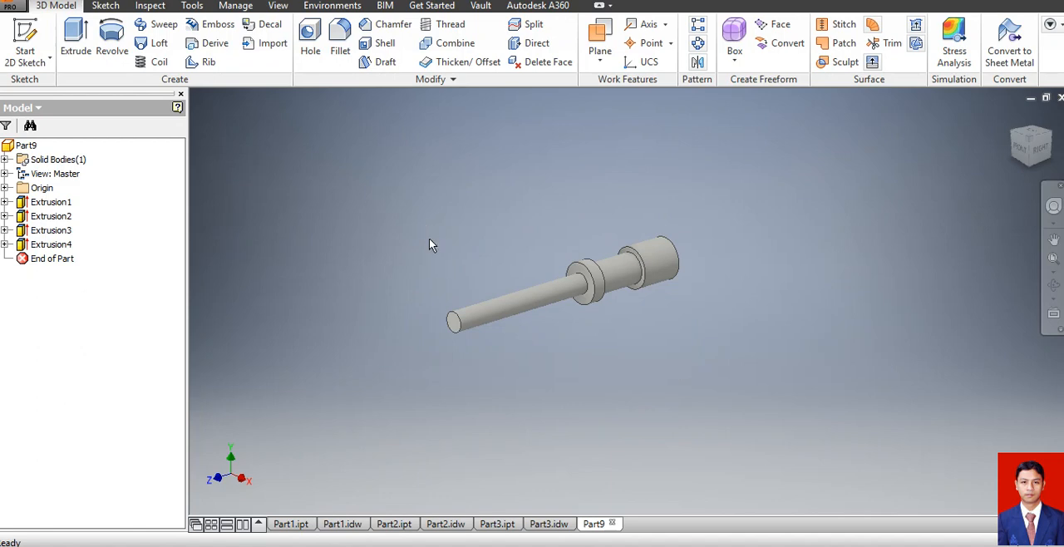
Chamfer the shank's tip edge, the collar's neck-side edge and the head's neck-side outer edge by 1 mm.
{"action": "left_click", "coordinate": [380, 22]}
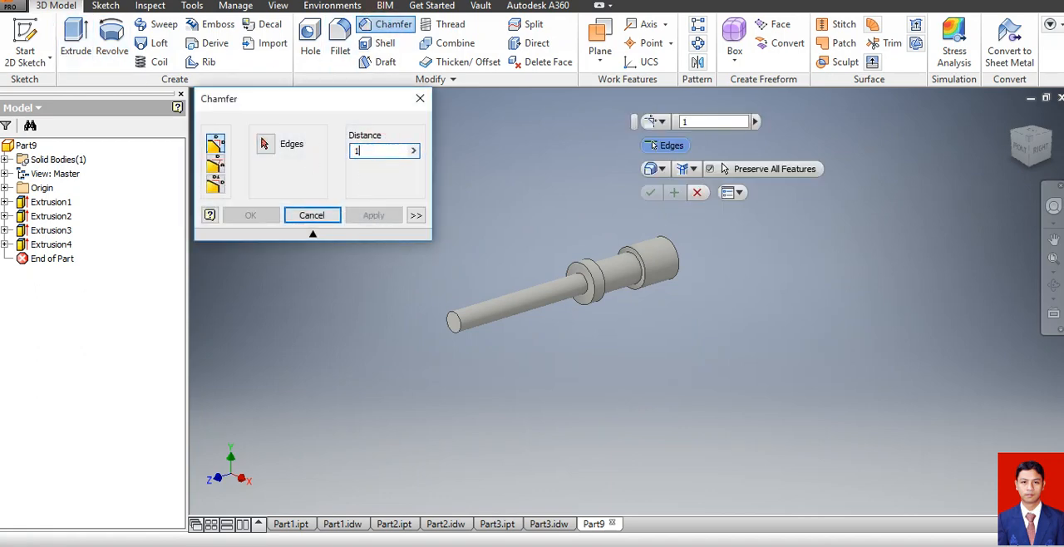
{"action": "left_click", "coordinate": [459, 323]}
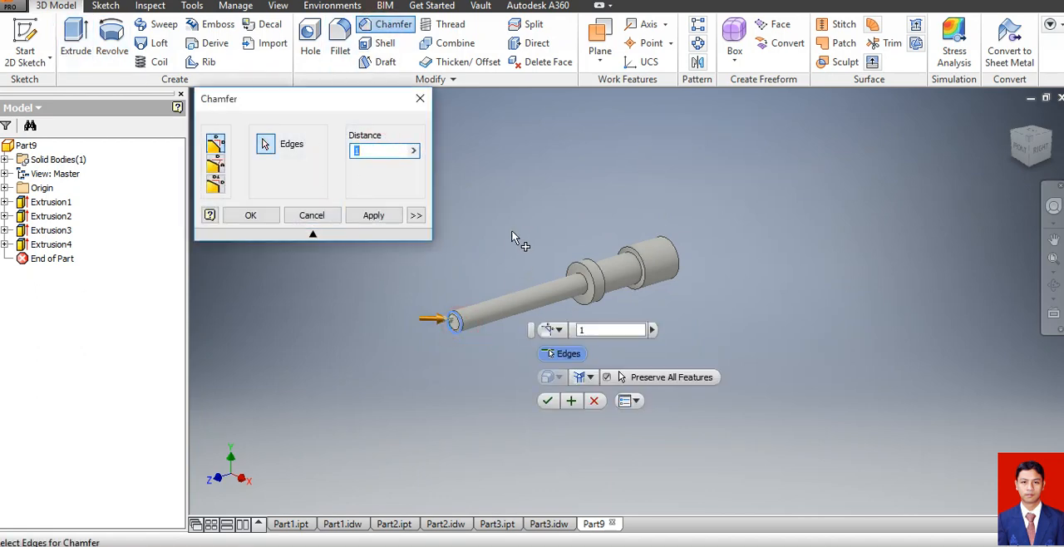
{"action": "left_click", "coordinate": [604, 283]}
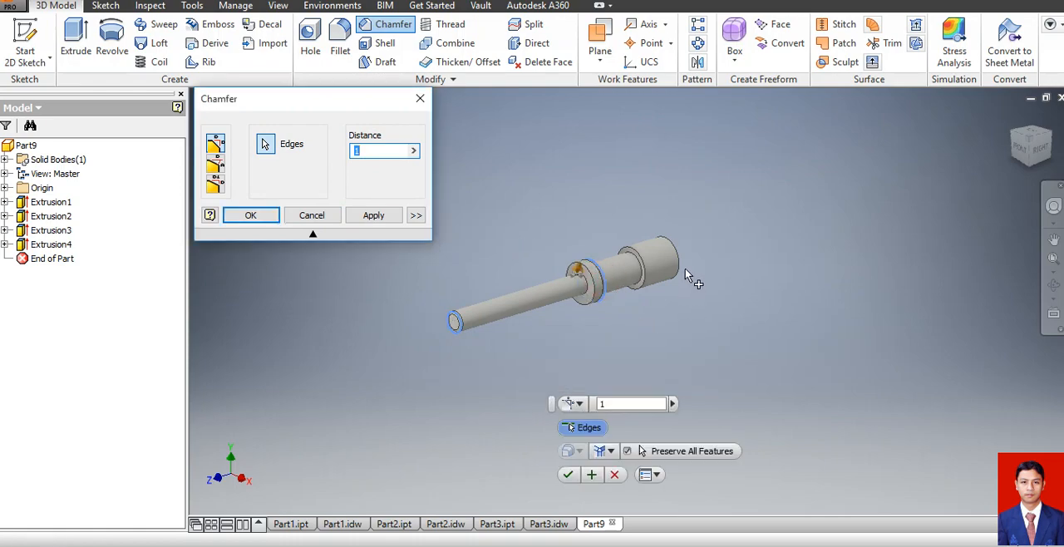
{"action": "left_click", "coordinate": [643, 285]}
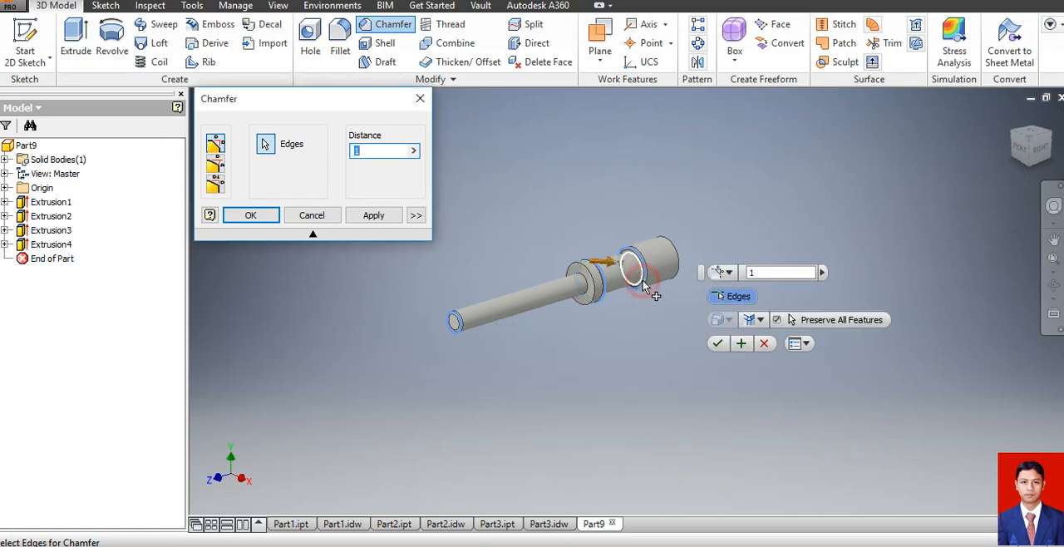
{"action": "left_click", "coordinate": [250, 216]}
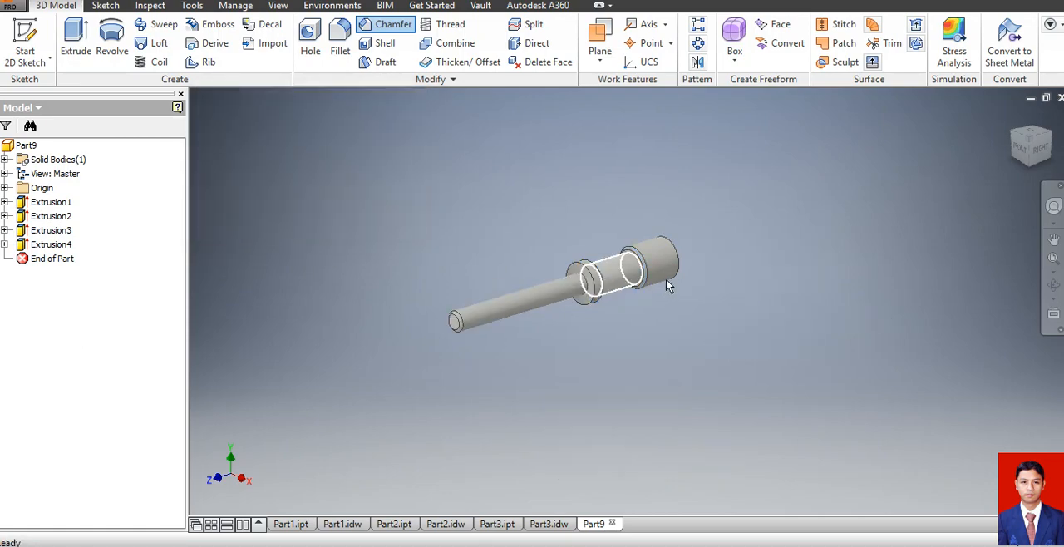
Add a separate chamfer to the outer edge at the head's far end.
{"action": "scroll", "coordinate": [677, 259], "scroll_direction": "up", "scroll_amount": 3}
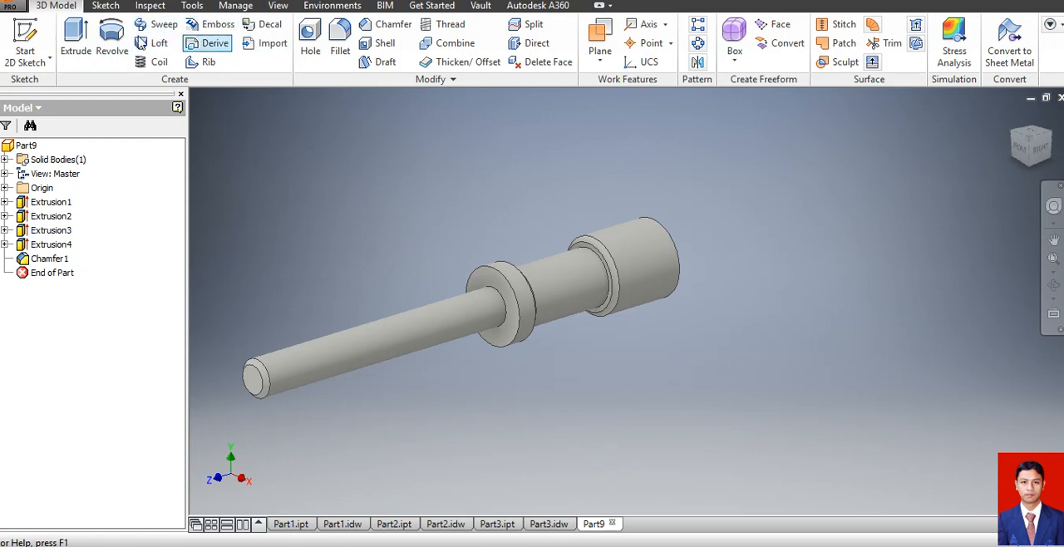
{"action": "left_click", "coordinate": [380, 27]}
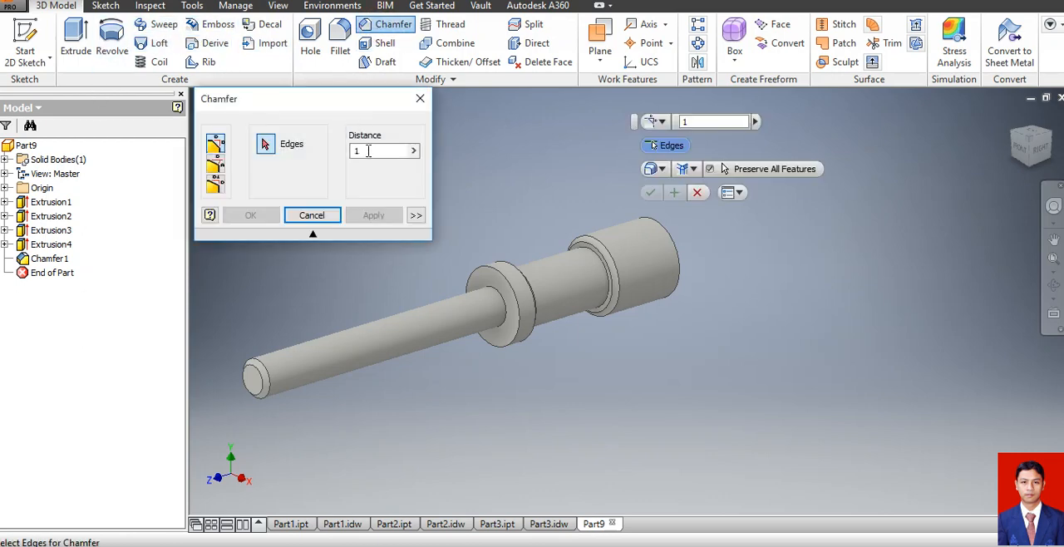
{"action": "left_click", "coordinate": [366, 150]}
{"action": "left_click", "coordinate": [671, 241]}
{"action": "left_click", "coordinate": [251, 215]}
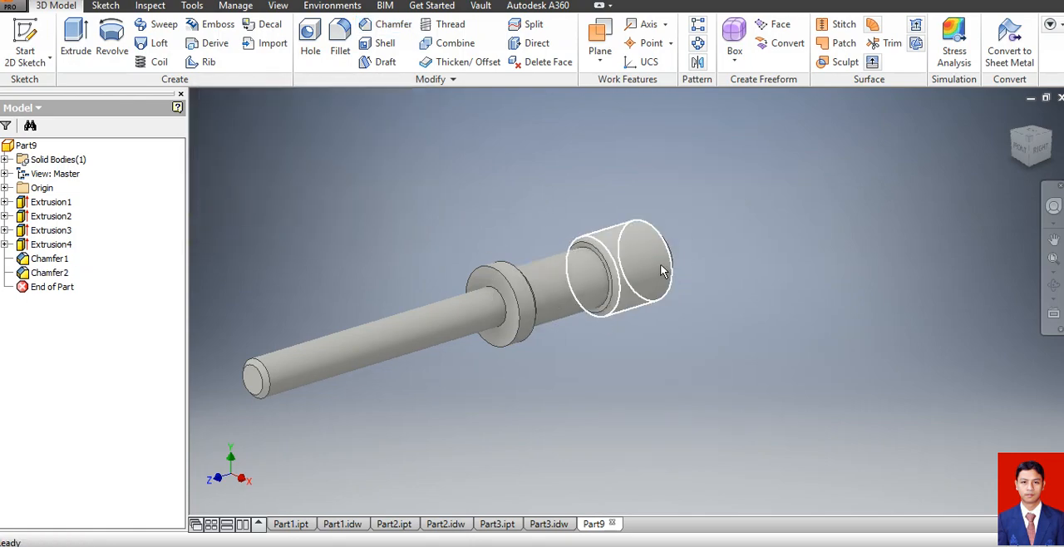
Add a partial-length thread to the 8 mm shank, 52 mm long and offset 8 mm from the collar.
{"action": "scroll", "coordinate": [644, 274], "scroll_direction": "down", "scroll_amount": 2}
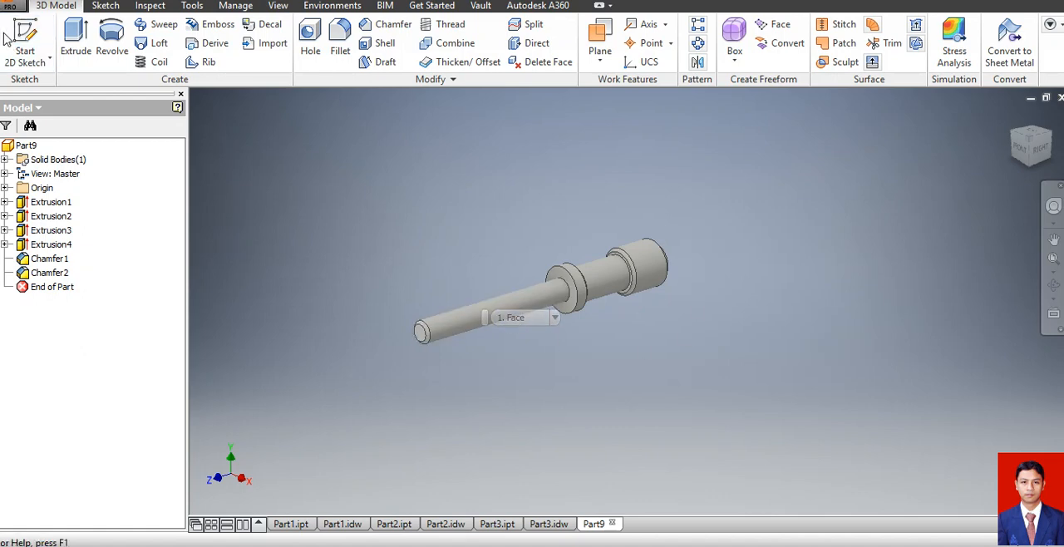
{"action": "left_click", "coordinate": [453, 25]}
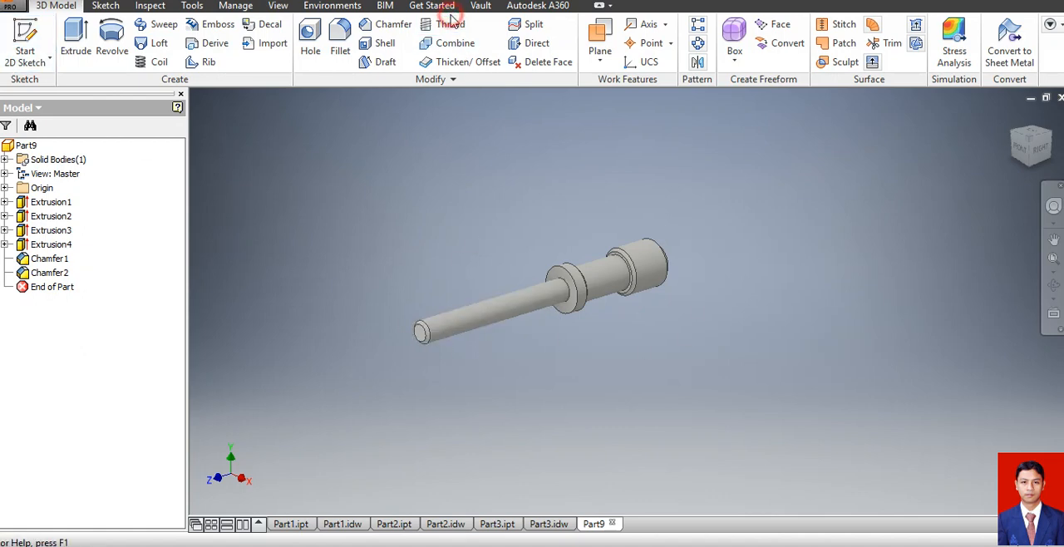
{"action": "left_click", "coordinate": [476, 320]}
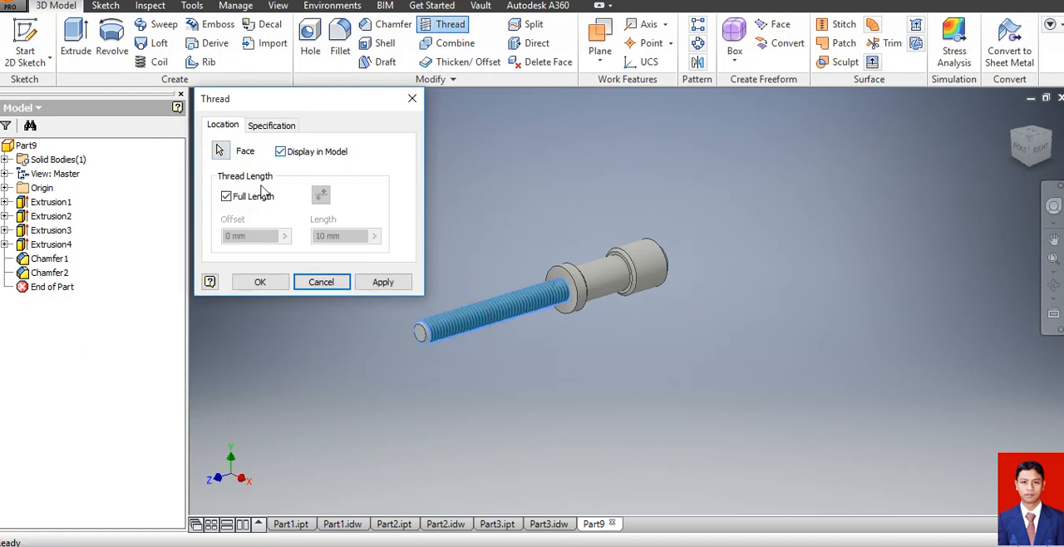
{"action": "left_click", "coordinate": [238, 197]}
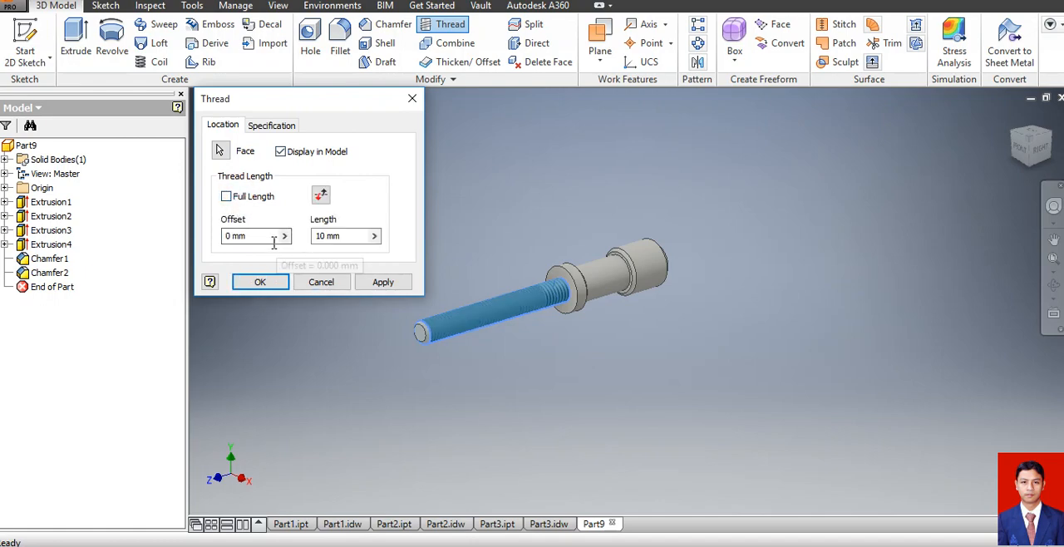
{"action": "left_click", "coordinate": [344, 236]}
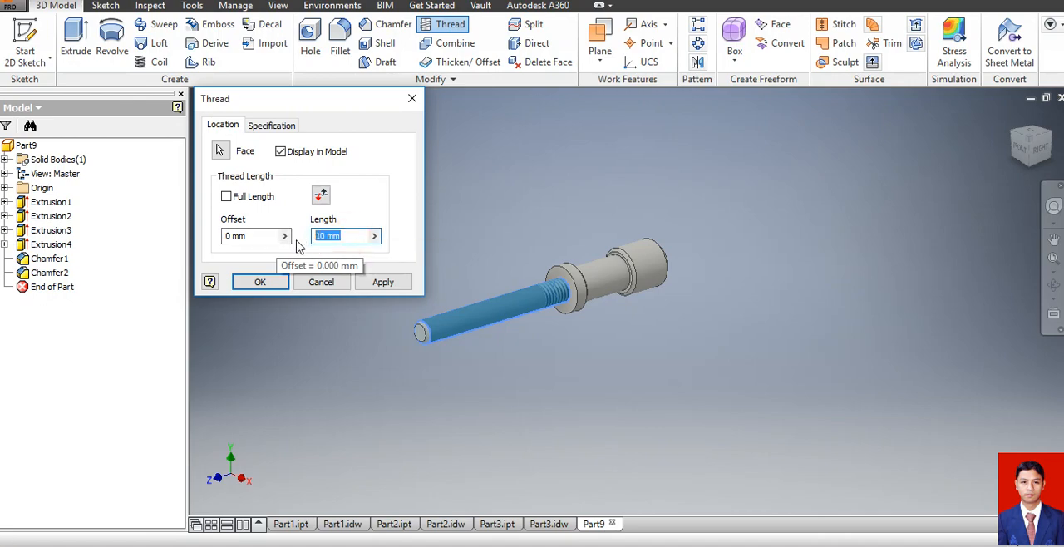
{"action": "type", "text": "52"}
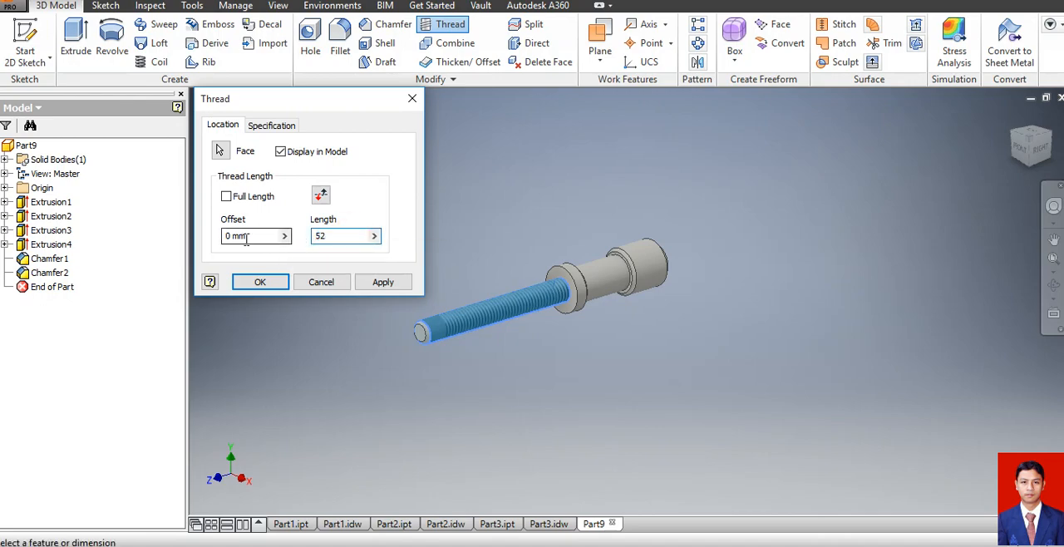
{"action": "left_click", "coordinate": [249, 238]}
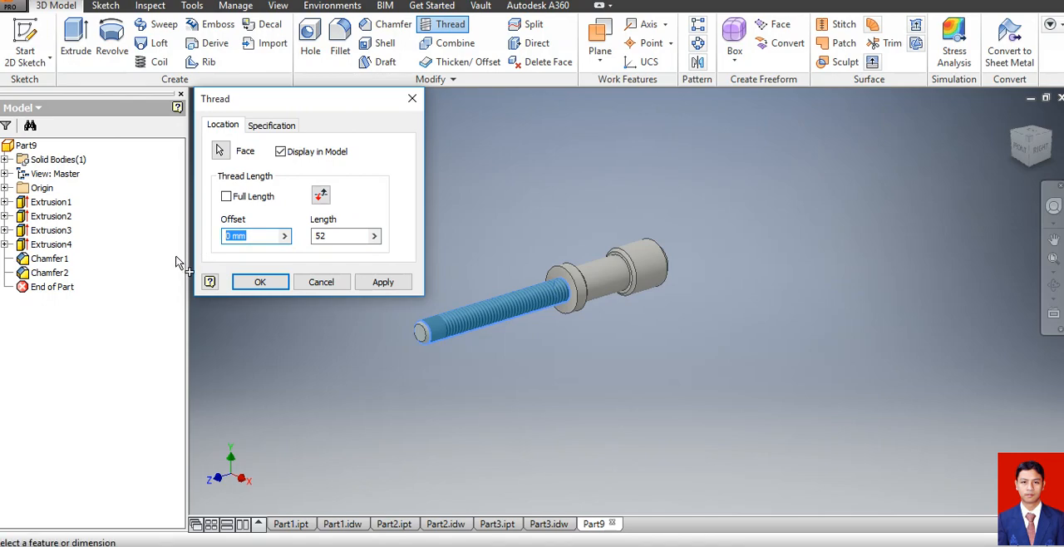
{"action": "type", "text": "8"}
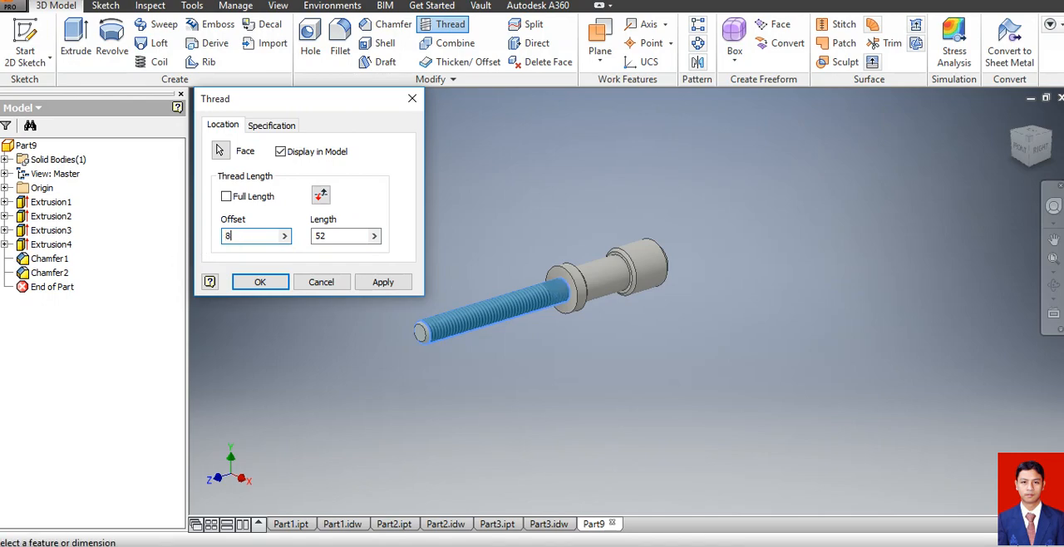
{"action": "left_click", "coordinate": [258, 282]}
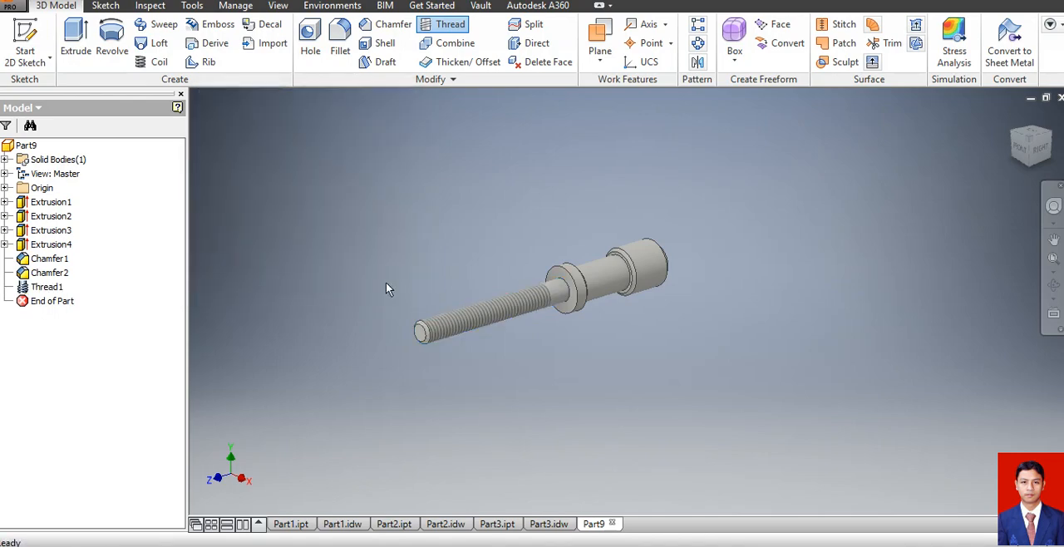
{"action": "scroll", "coordinate": [706, 273], "scroll_direction": "down", "scroll_amount": 2}
{"action": "scroll", "coordinate": [613, 283], "scroll_direction": "up", "scroll_amount": 2}
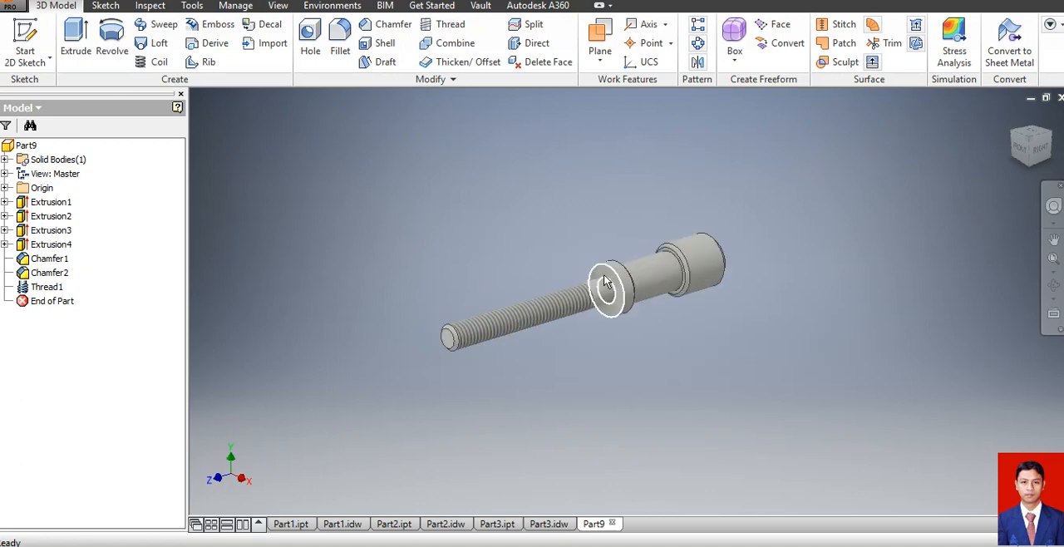
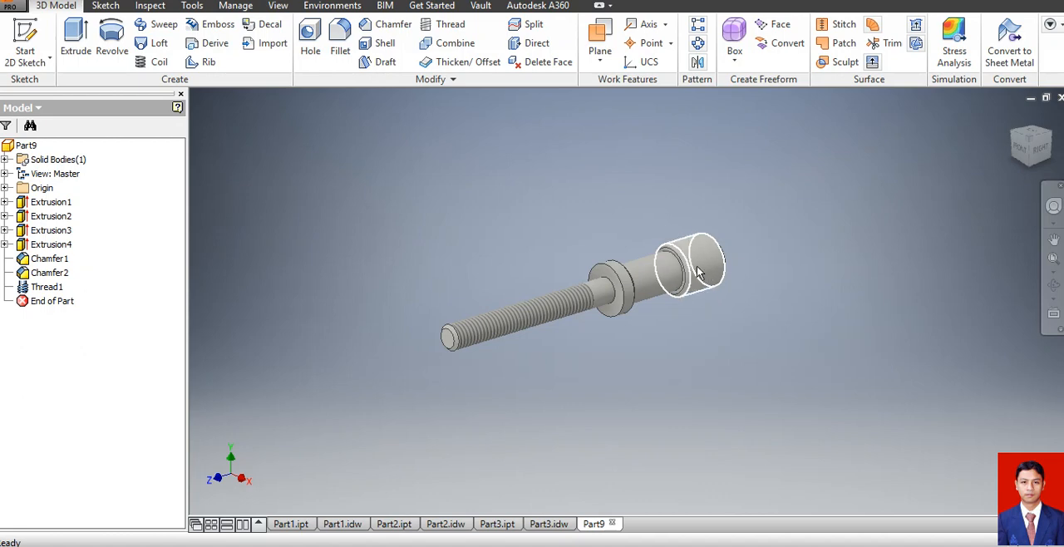
Start a sketch on the YZ plane, slice the solid's display, and project the screw's cut edges.
{"action": "left_click", "coordinate": [4, 188]}
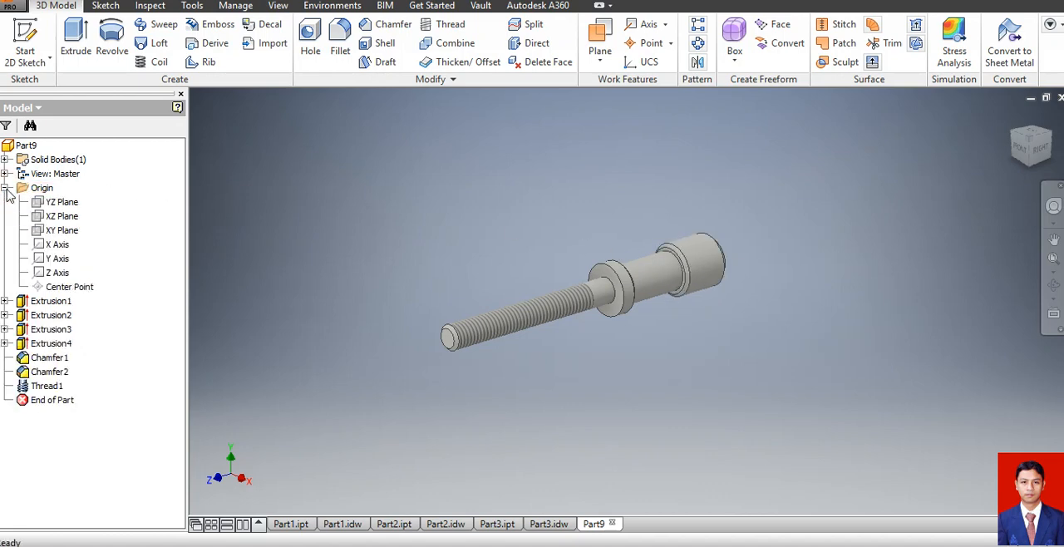
{"action": "left_click", "coordinate": [60, 207]}
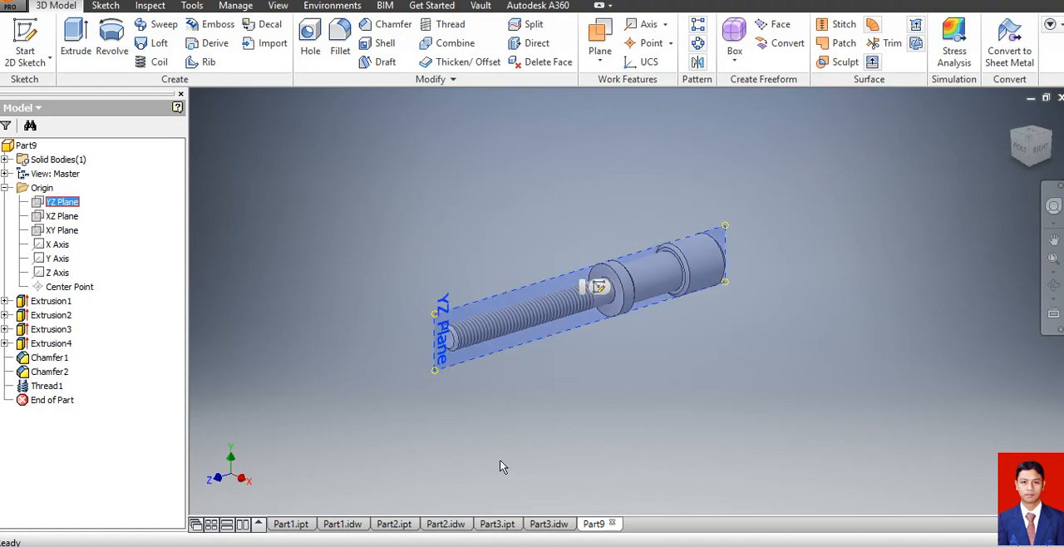
{"action": "left_click", "coordinate": [25, 37]}
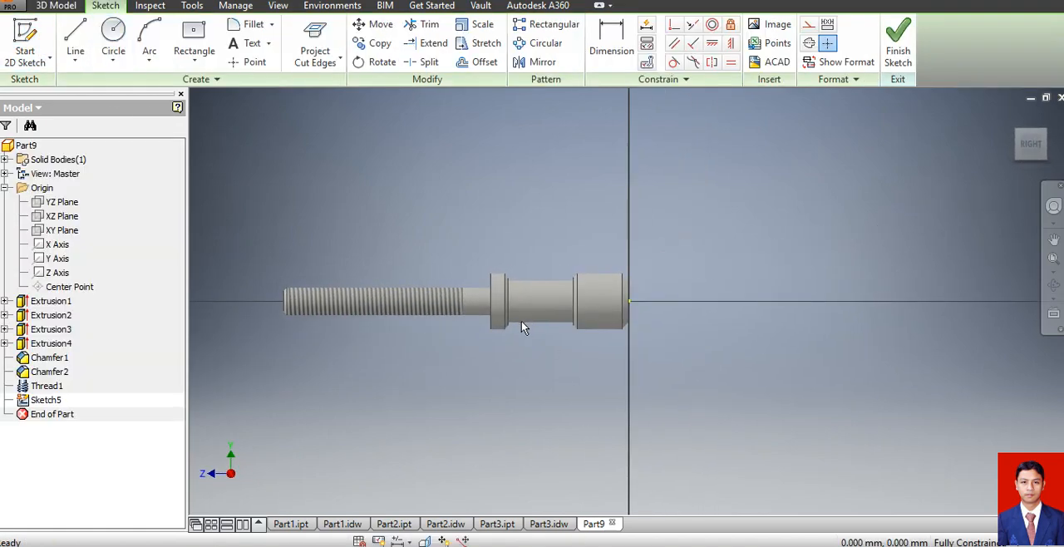
{"action": "key", "text": "F7"}
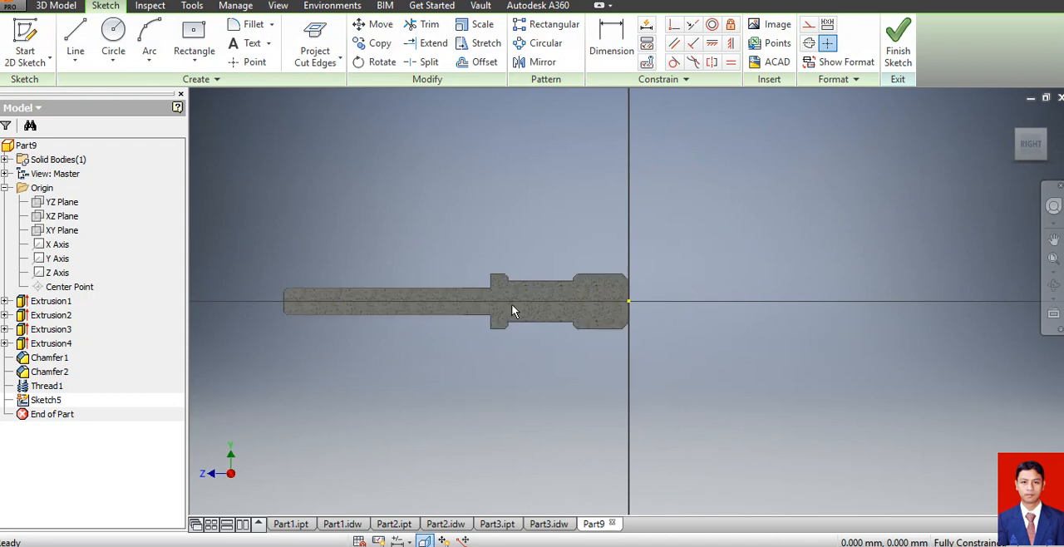
{"action": "left_click", "coordinate": [317, 39]}
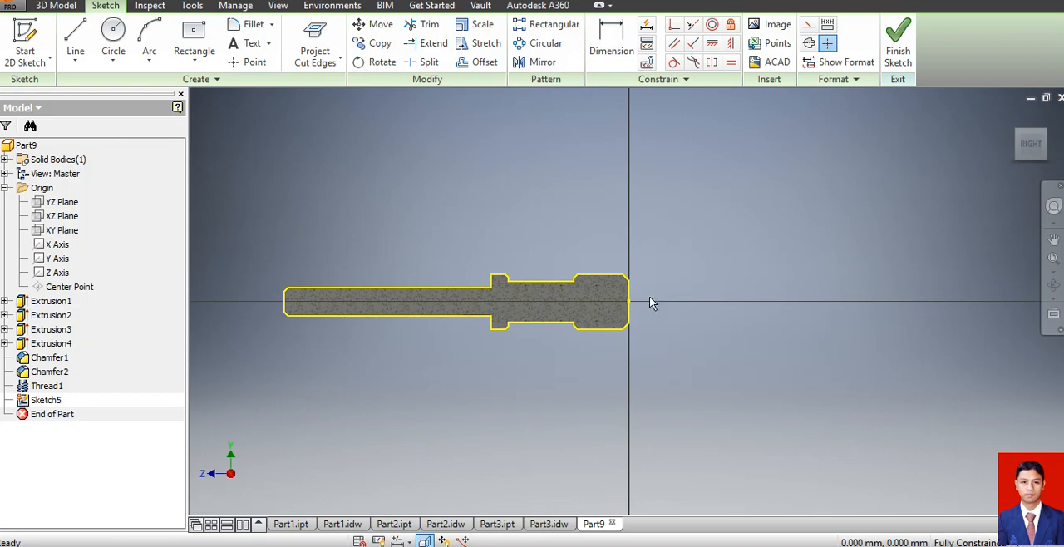
Sketch a 5 mm diameter circle centred on the screw's axis inside the head.
{"action": "left_click", "coordinate": [113, 37]}
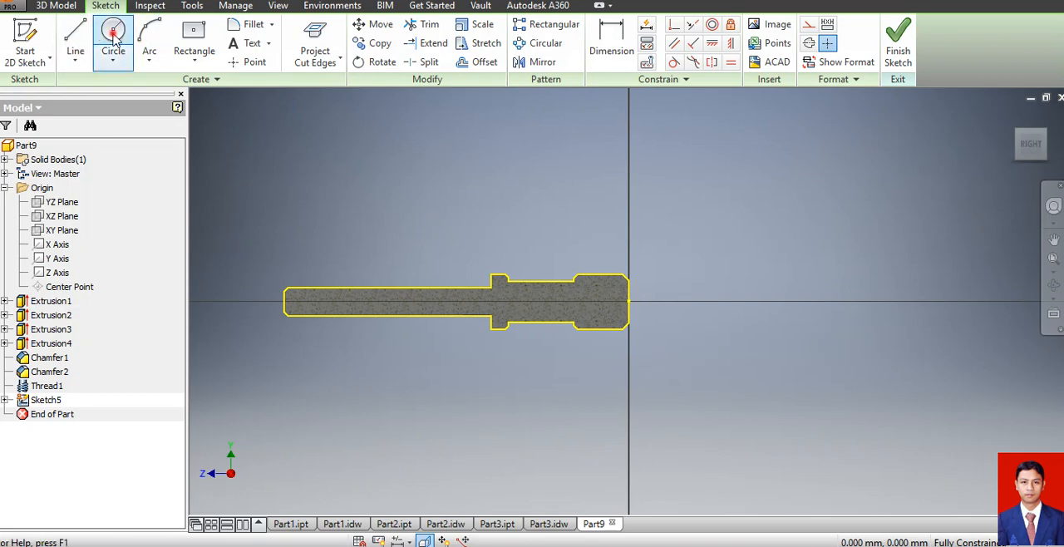
{"action": "scroll", "coordinate": [613, 313], "scroll_direction": "down", "scroll_amount": 5}
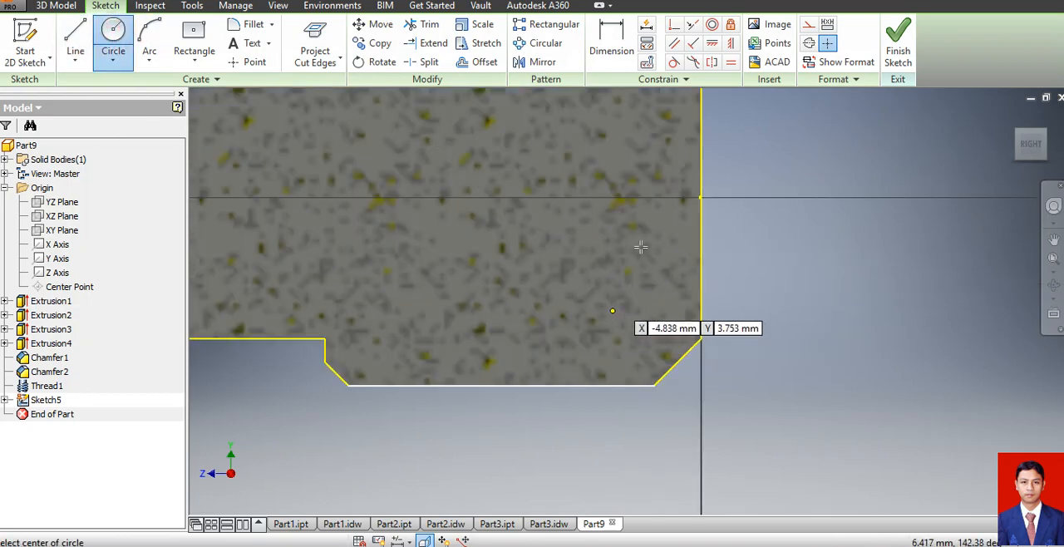
{"action": "left_click", "coordinate": [571, 197]}
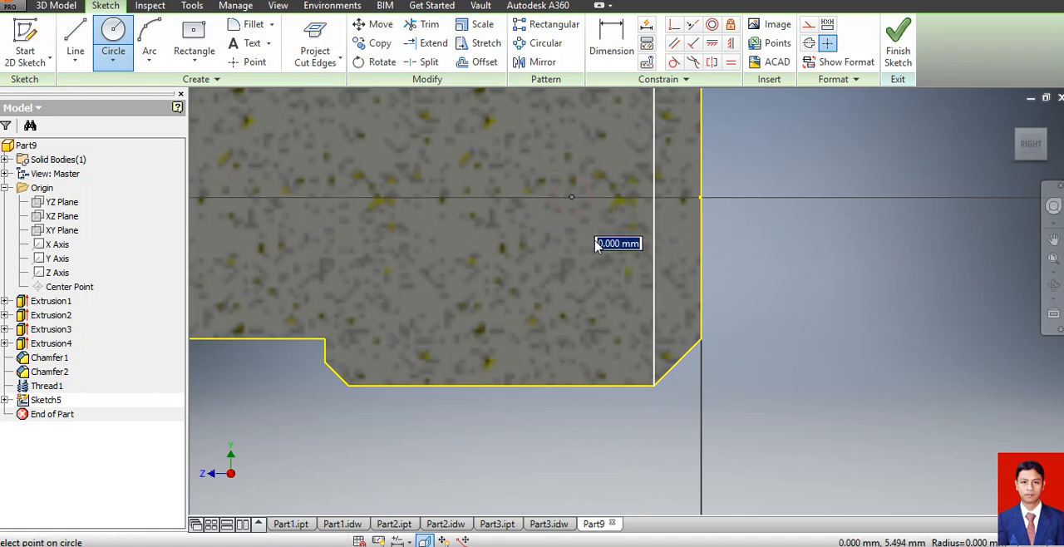
{"action": "left_click", "coordinate": [545, 260]}
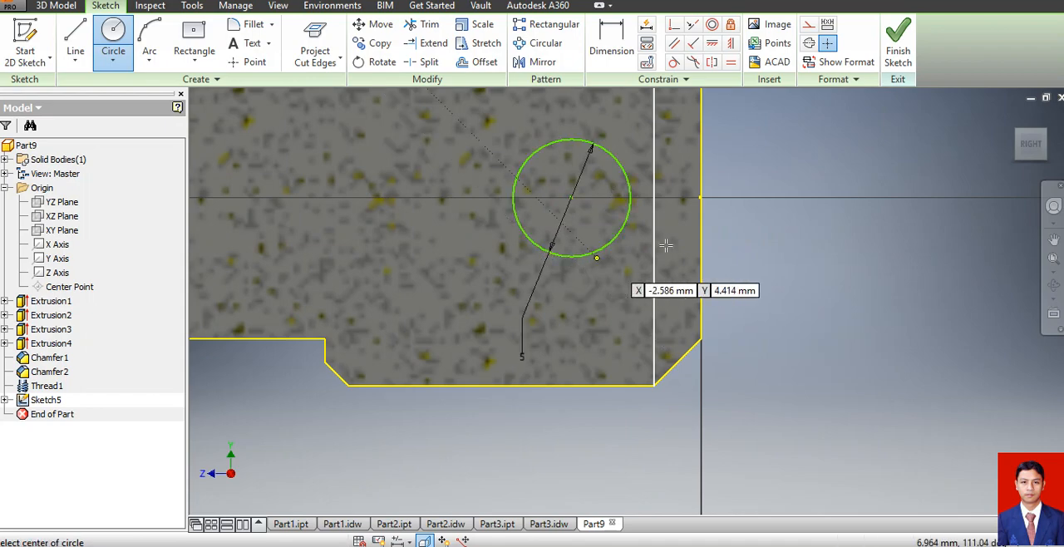
Dimension the circle's centre 8 mm from the head's far end face and finish the sketch.
{"action": "scroll", "coordinate": [682, 241], "scroll_direction": "down", "scroll_amount": 5}
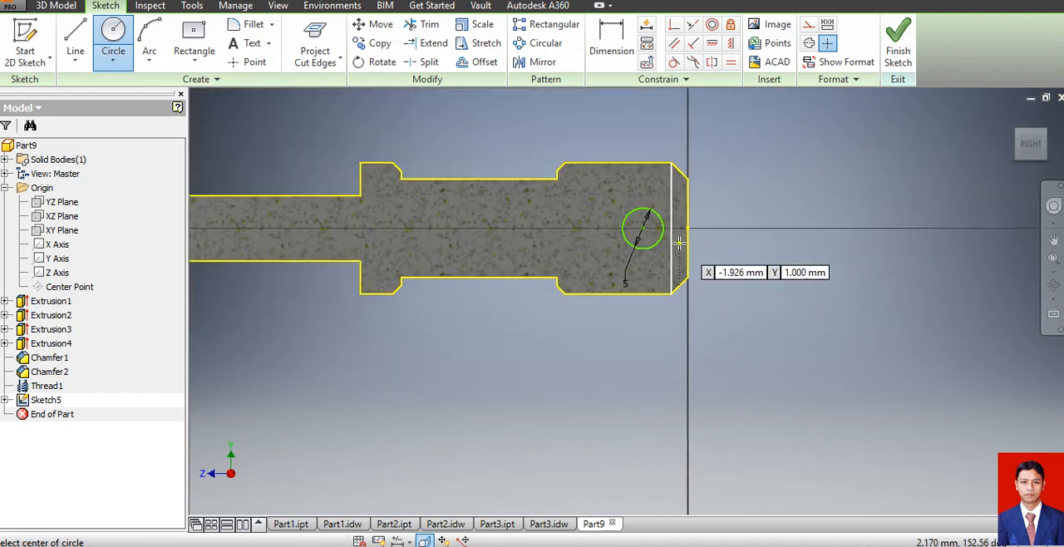
{"action": "left_click", "coordinate": [612, 37]}
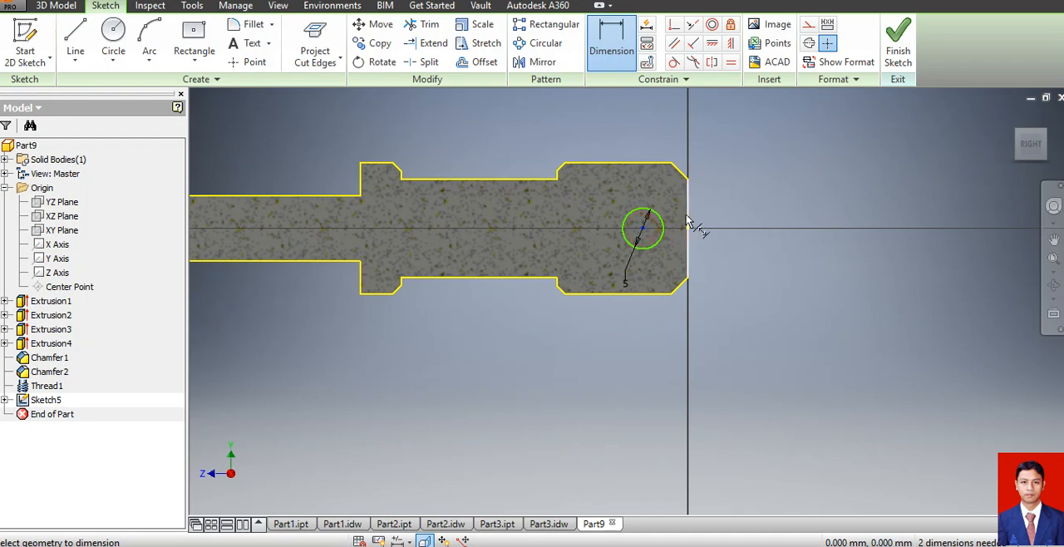
{"action": "left_click", "coordinate": [686, 220]}
{"action": "left_click", "coordinate": [695, 366]}
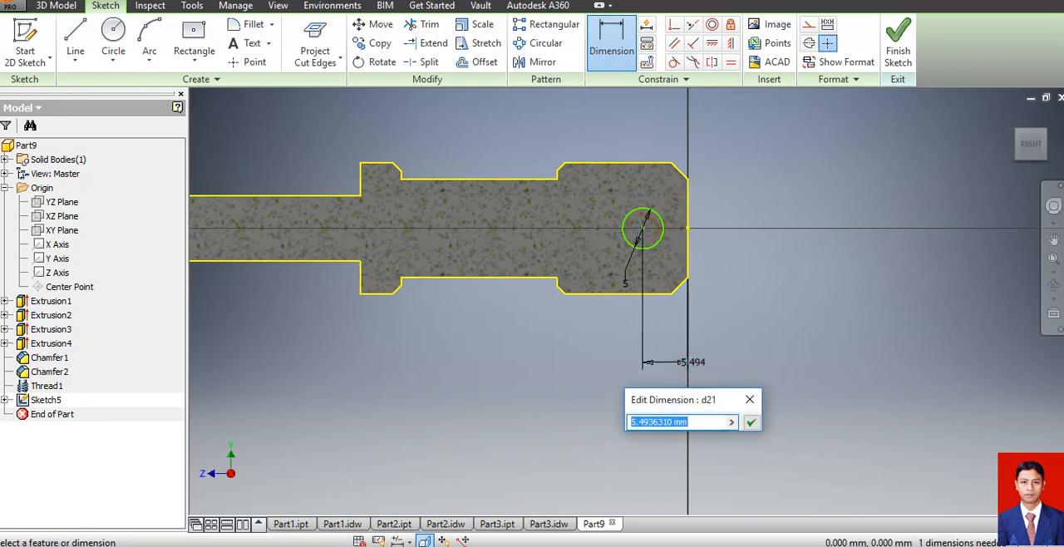
{"action": "type", "text": "8"}
{"action": "key", "text": "Return"}
{"action": "left_click", "coordinate": [899, 52]}
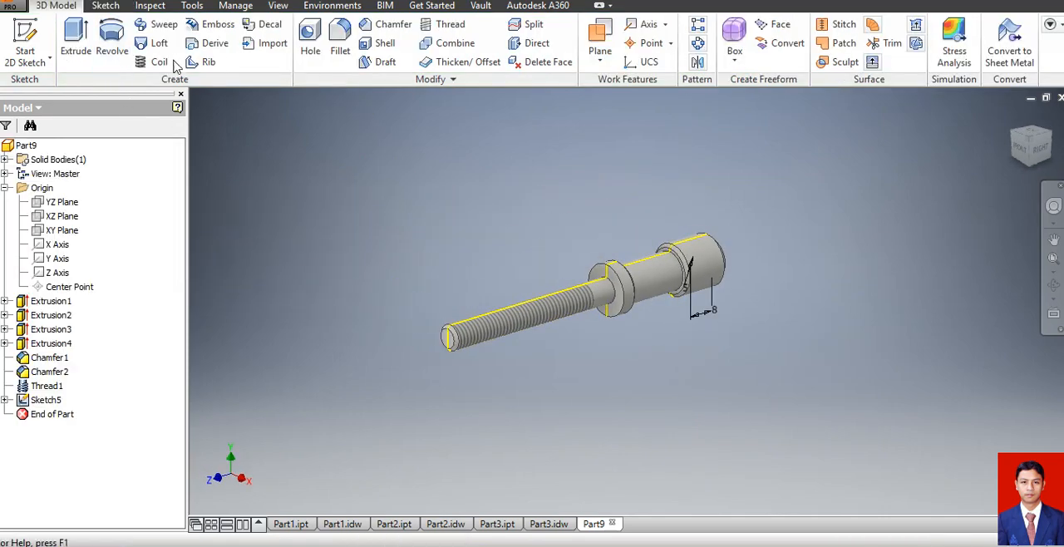
Cut the 5 mm circle symmetrically through the whole head using the All extent to form the cross hole.
{"action": "left_click", "coordinate": [76, 37]}
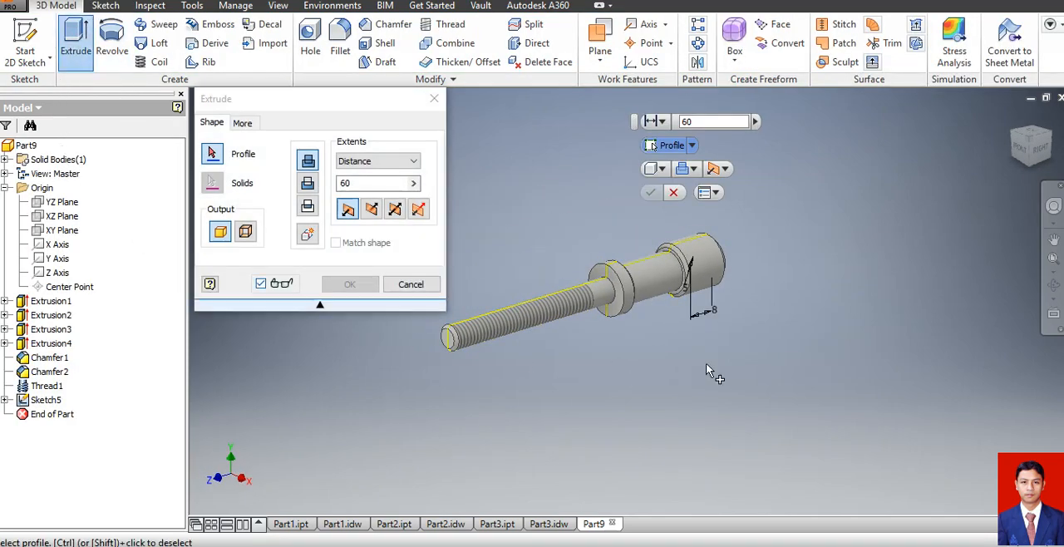
{"action": "scroll", "coordinate": [690, 266], "scroll_direction": "up", "scroll_amount": 5}
{"action": "left_click", "coordinate": [703, 260]}
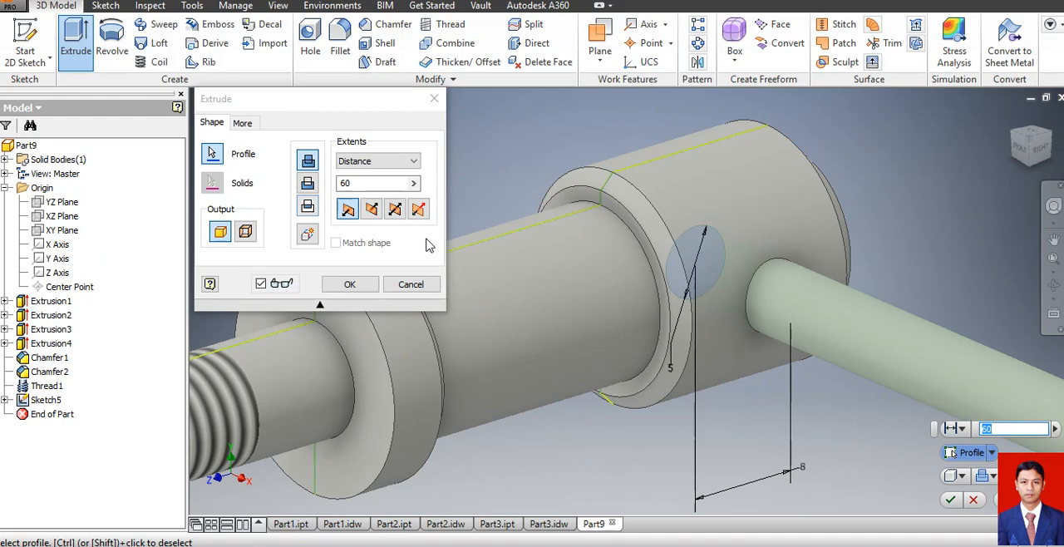
{"action": "scroll", "coordinate": [565, 231], "scroll_direction": "down", "scroll_amount": 5}
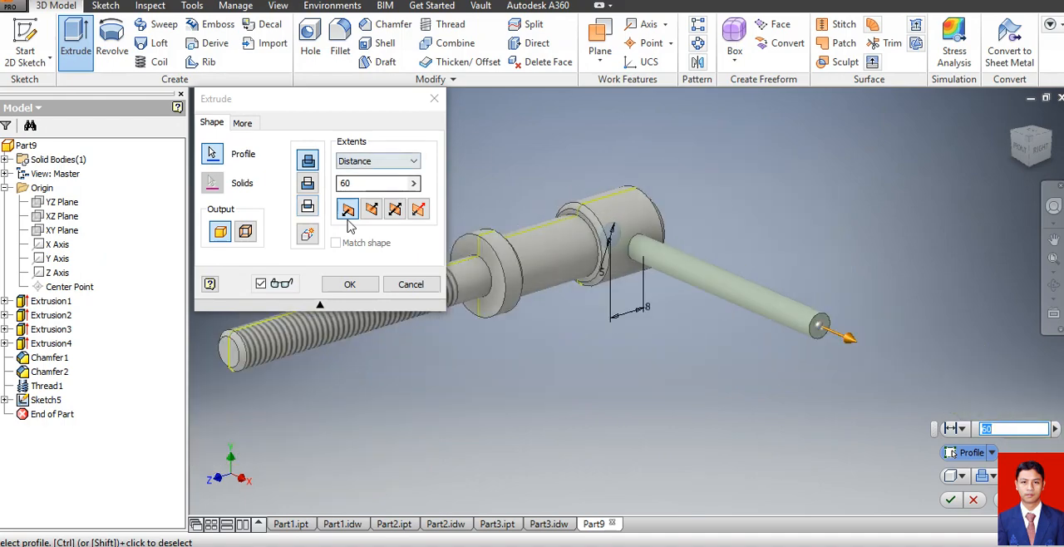
{"action": "left_click", "coordinate": [395, 209]}
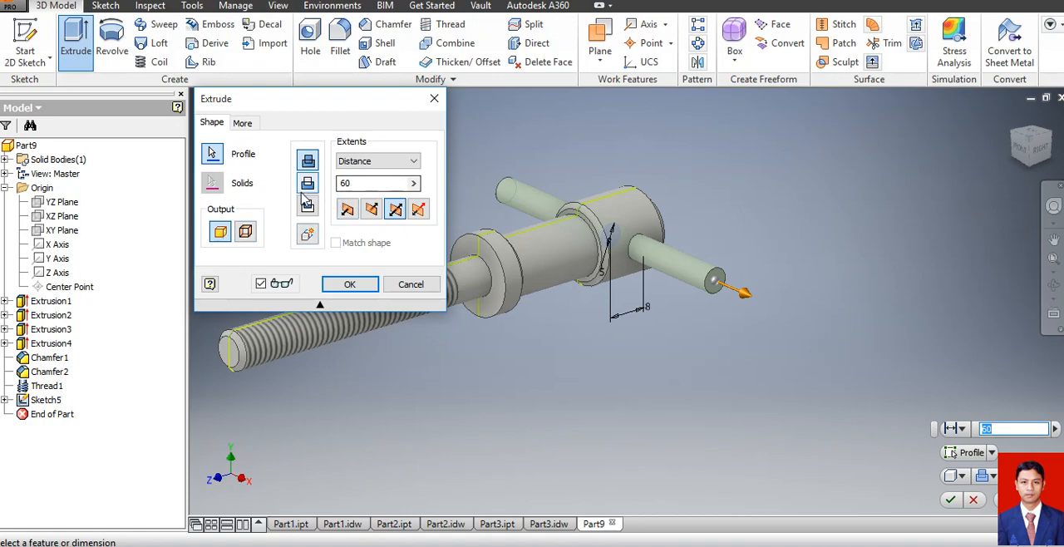
{"action": "left_click", "coordinate": [308, 183]}
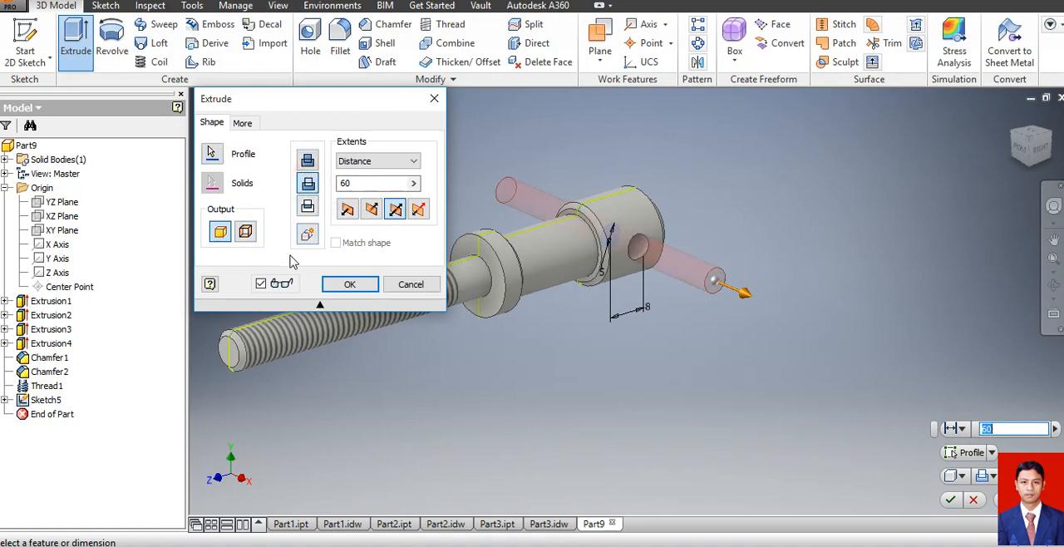
{"action": "left_click", "coordinate": [399, 160]}
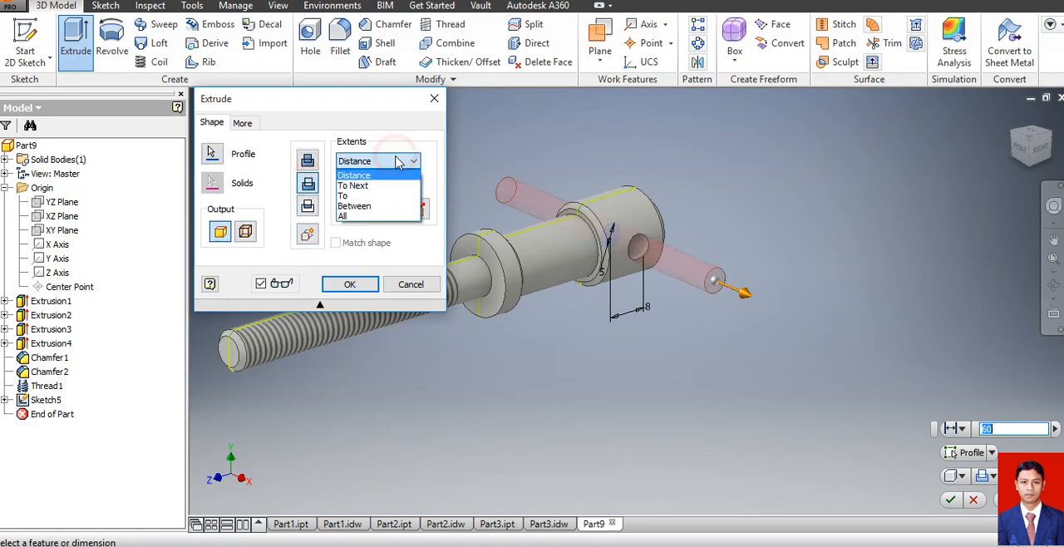
{"action": "left_click", "coordinate": [357, 216]}
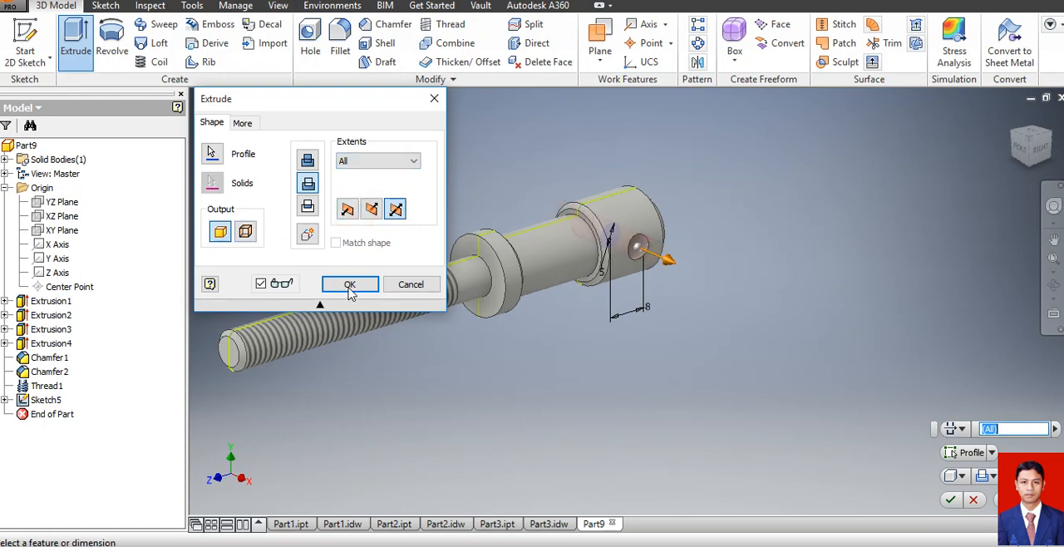
{"action": "left_click", "coordinate": [347, 282]}
{"action": "left_click", "coordinate": [817, 309]}
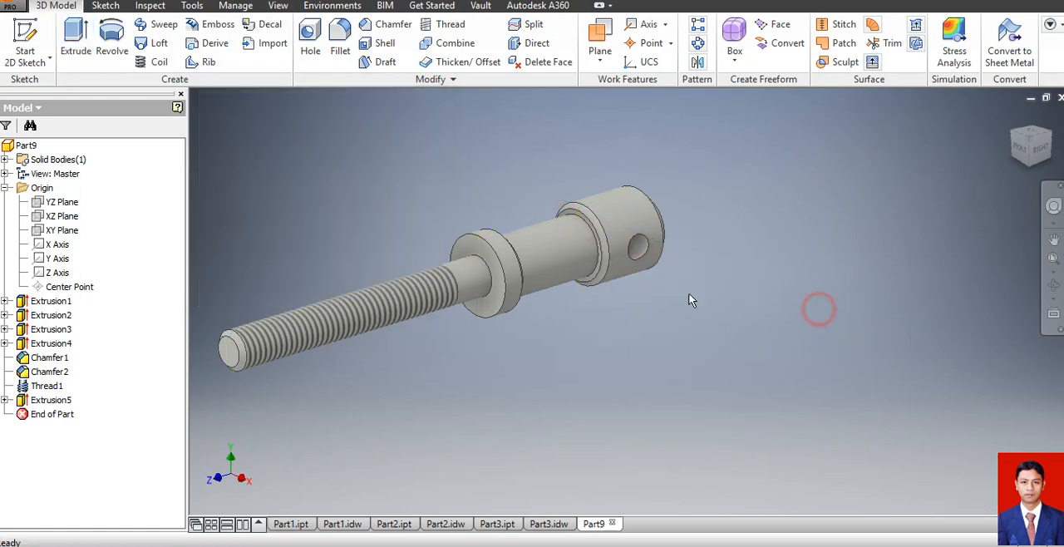
Save the screw as Part4 in the soal ukk 2017 folder.
{"action": "scroll", "coordinate": [803, 300], "scroll_direction": "down", "scroll_amount": 3}
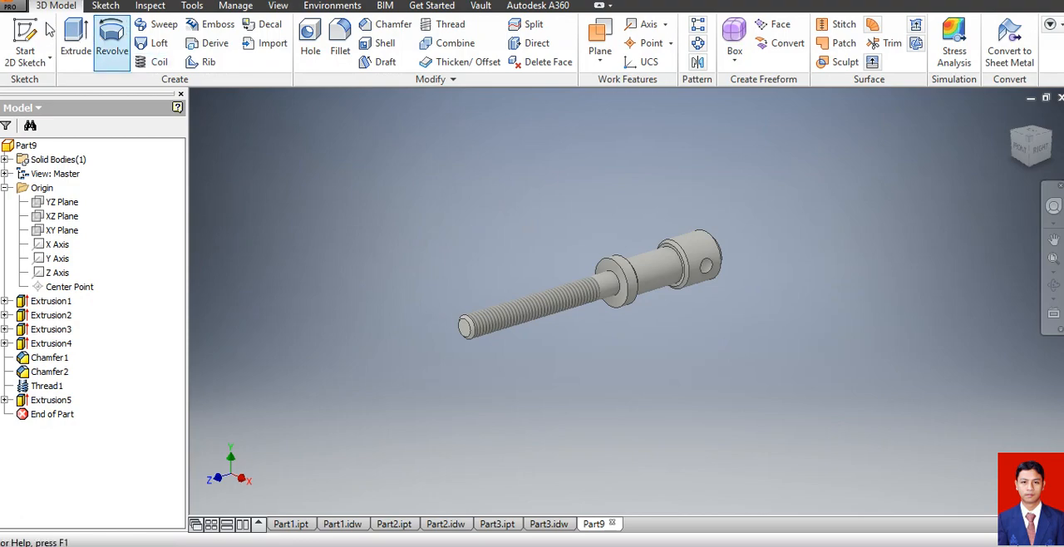
{"action": "left_click", "coordinate": [10, 5]}
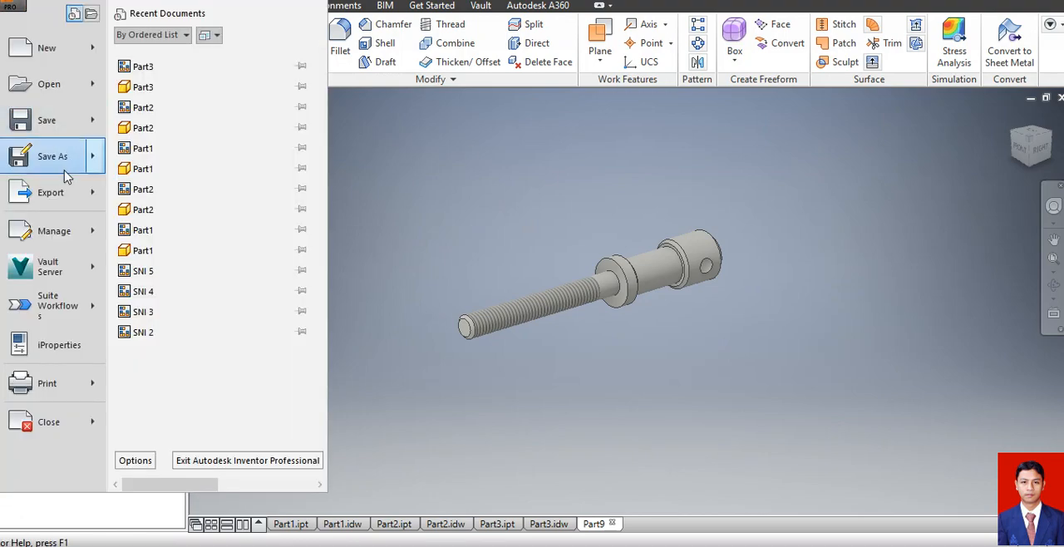
{"action": "left_click", "coordinate": [62, 125]}
{"action": "left_click", "coordinate": [554, 355]}
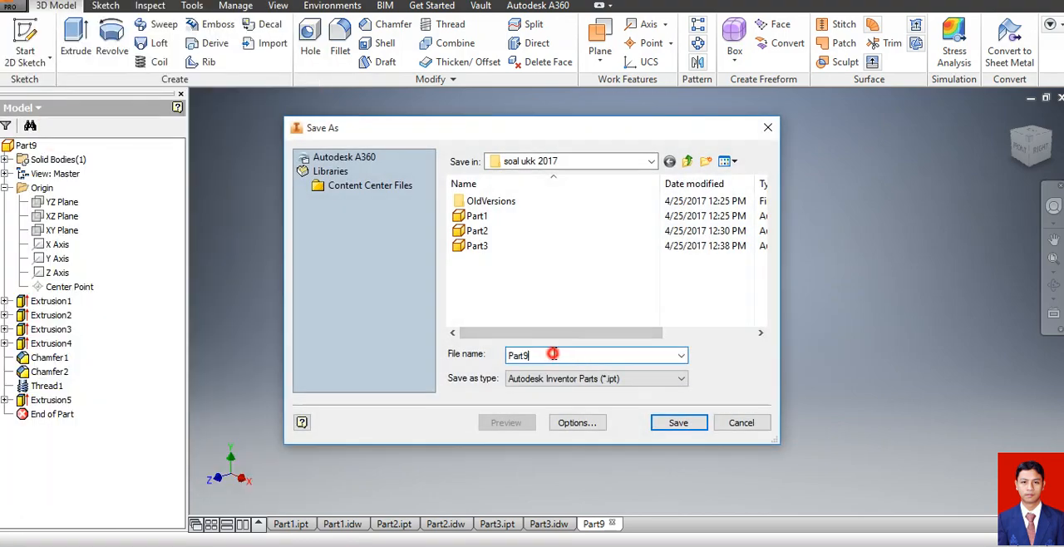
{"action": "key", "text": "BackSpace"}
{"action": "key", "text": "Escape"}
{"action": "left_click", "coordinate": [678, 423]}
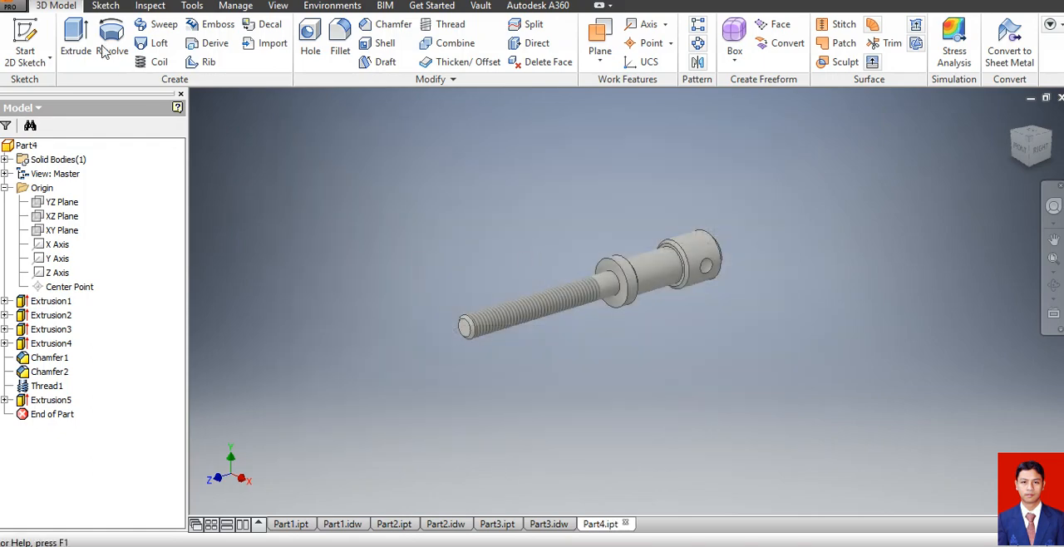
Create a new A4 drawing from the metric SNI 2.idw template, accepting the style library definitions.
{"action": "left_click", "coordinate": [8, 7]}
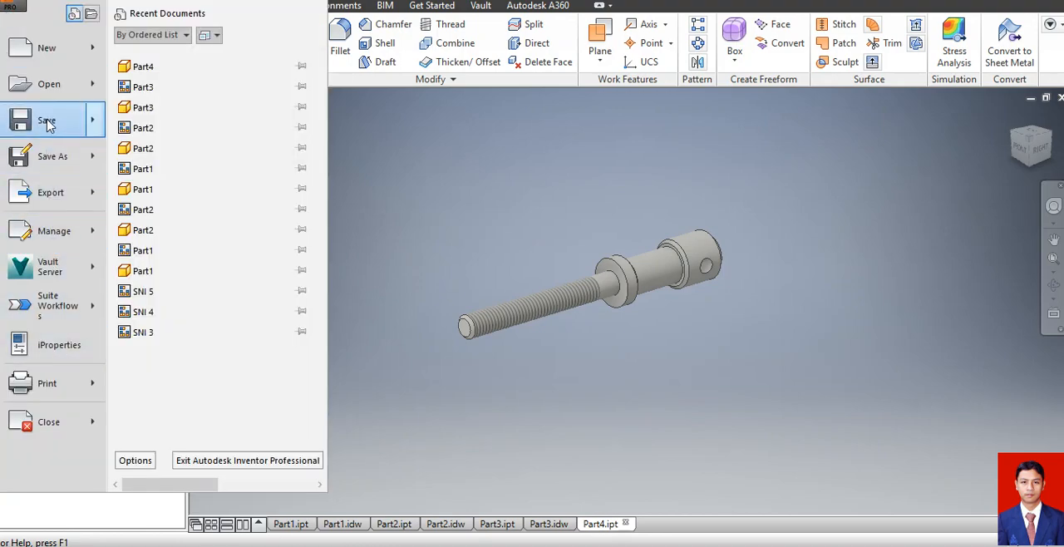
{"action": "left_click", "coordinate": [46, 45]}
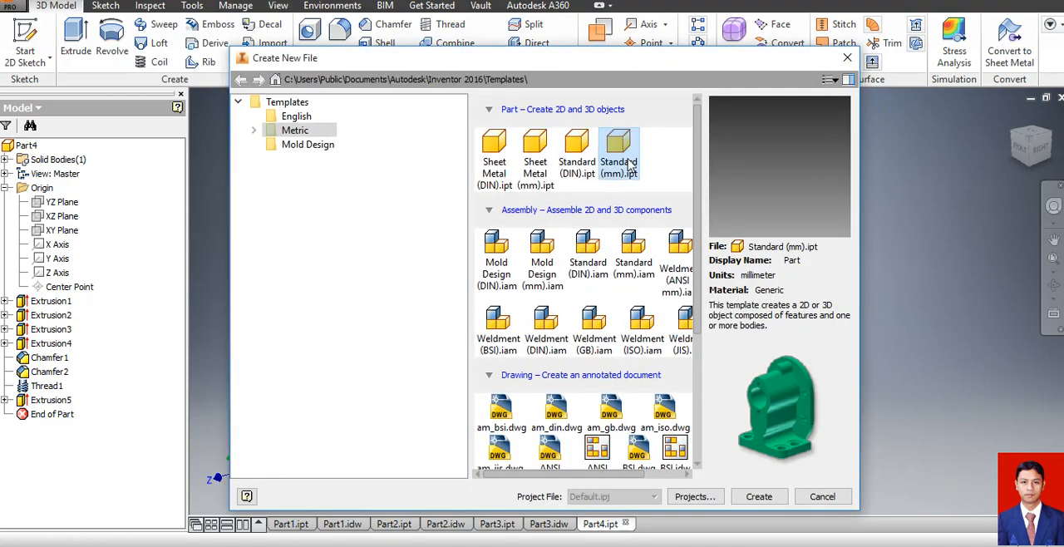
{"action": "left_click_drag", "start_coordinate": [697, 264], "coordinate": [712, 410]}
{"action": "left_click", "coordinate": [621, 357]}
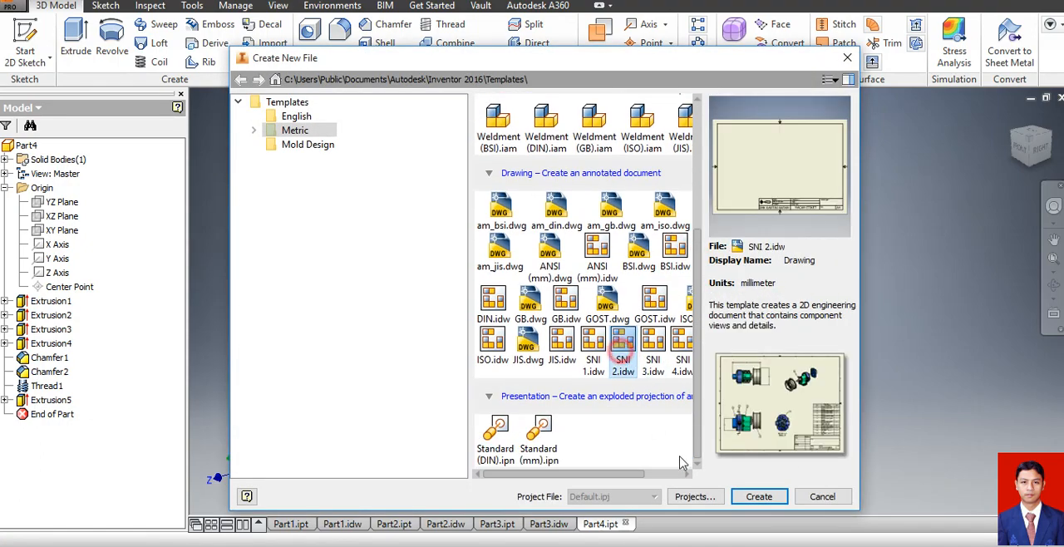
{"action": "left_click", "coordinate": [751, 495]}
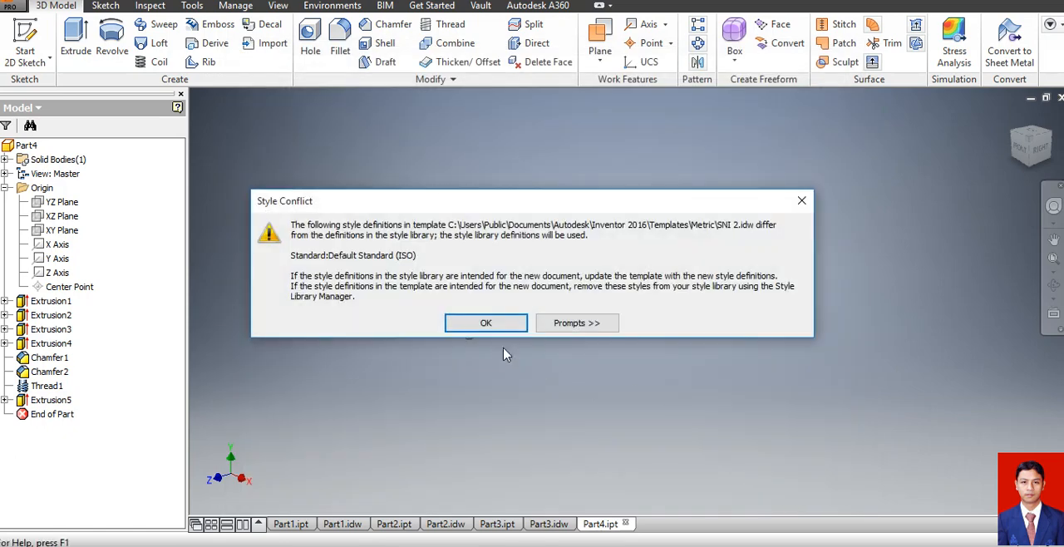
{"action": "left_click", "coordinate": [496, 318]}
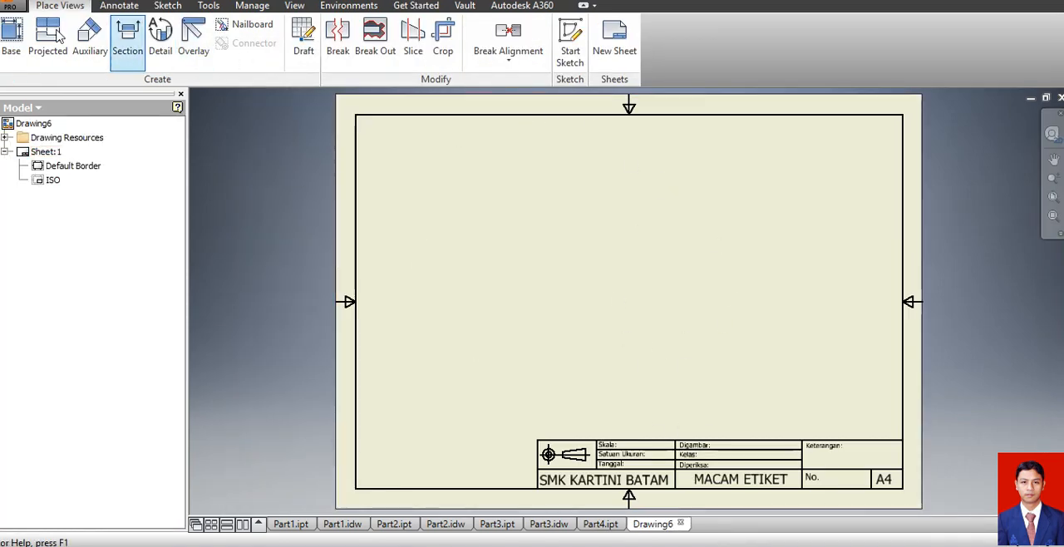
Place a base view of Part4.ipt in the Left orientation at 2:1 scale, showing the screw lengthwise with its head leading.
{"action": "left_click", "coordinate": [10, 31]}
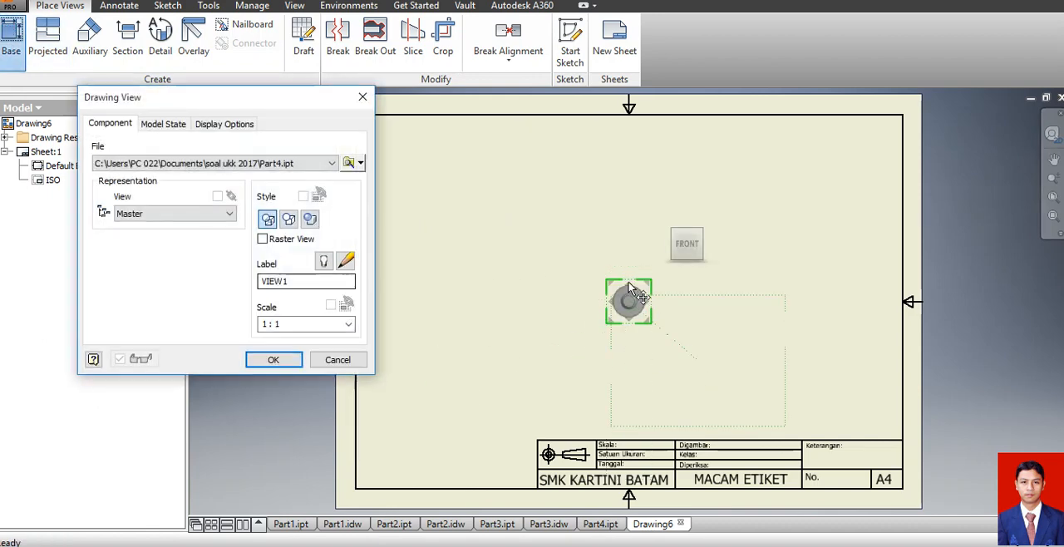
{"action": "left_click", "coordinate": [709, 245]}
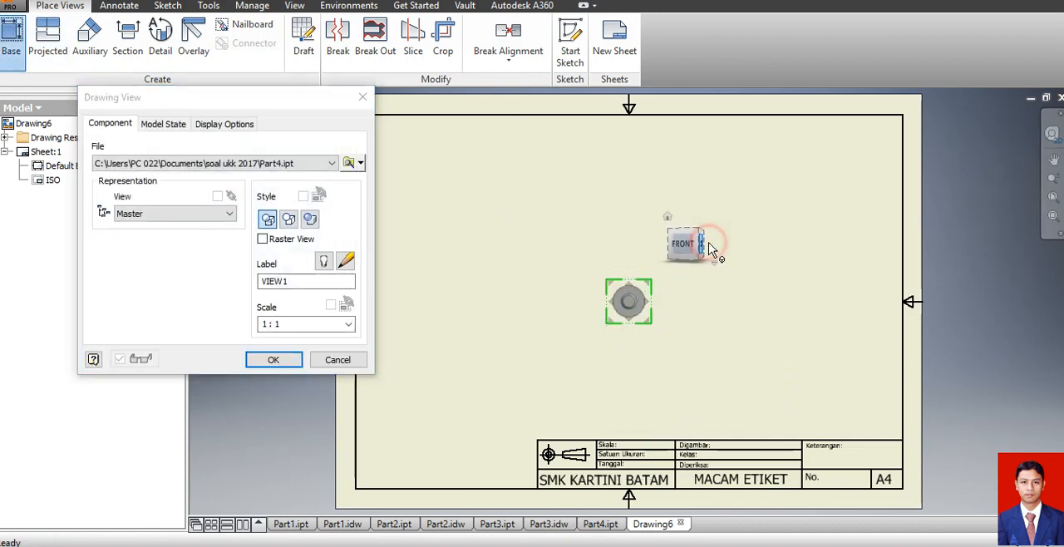
{"action": "left_click", "coordinate": [709, 244]}
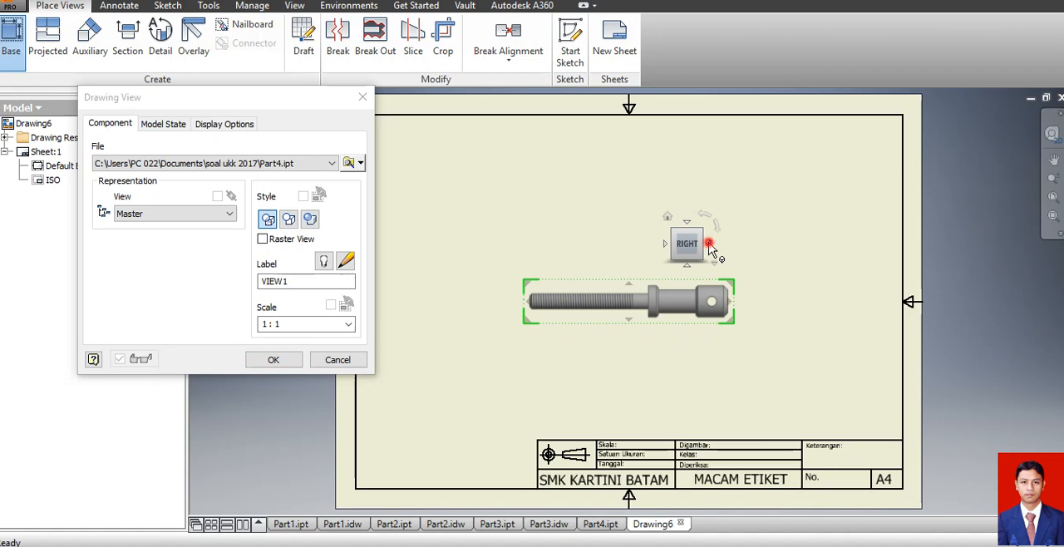
{"action": "left_click", "coordinate": [709, 246]}
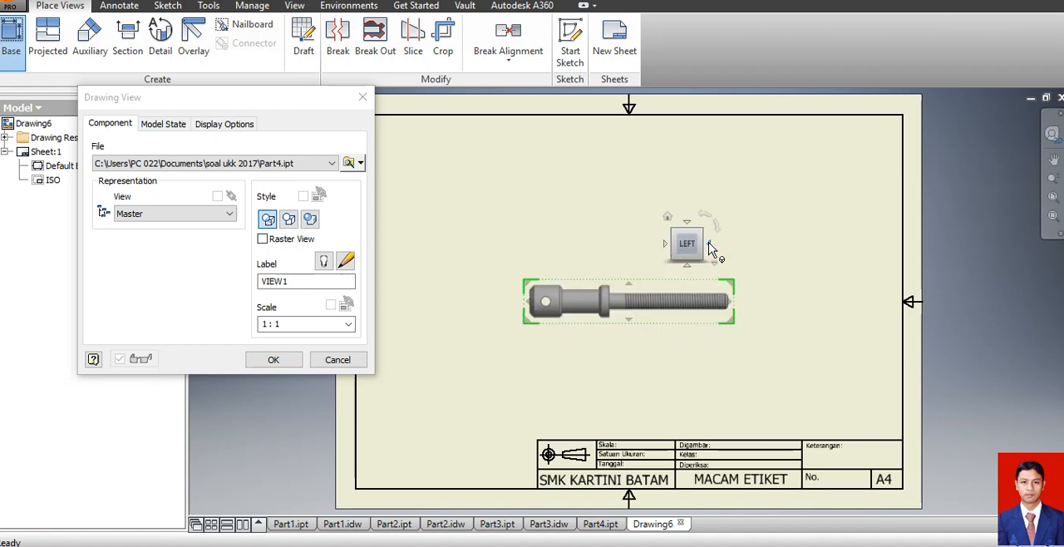
{"action": "left_click", "coordinate": [349, 324]}
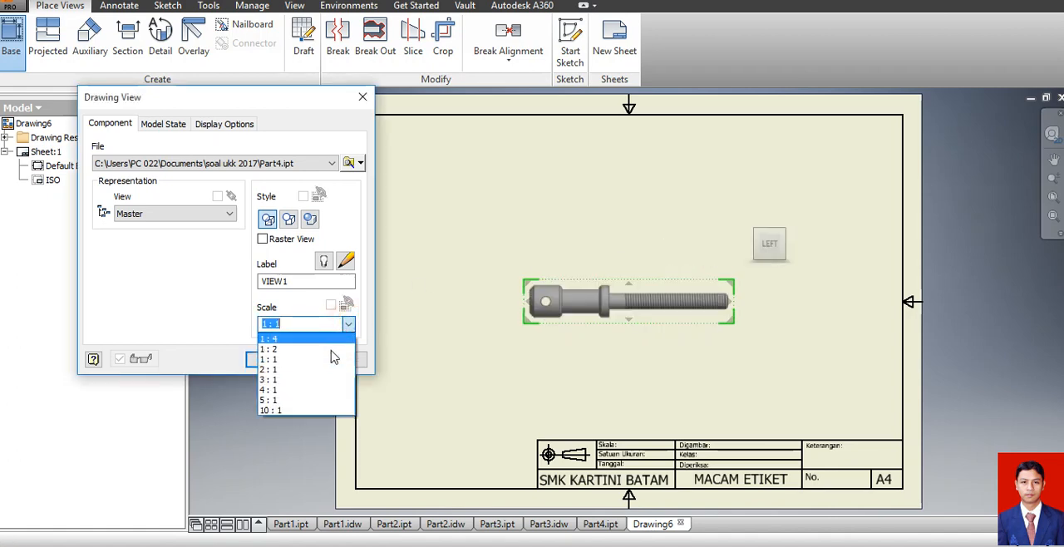
{"action": "left_click", "coordinate": [324, 369]}
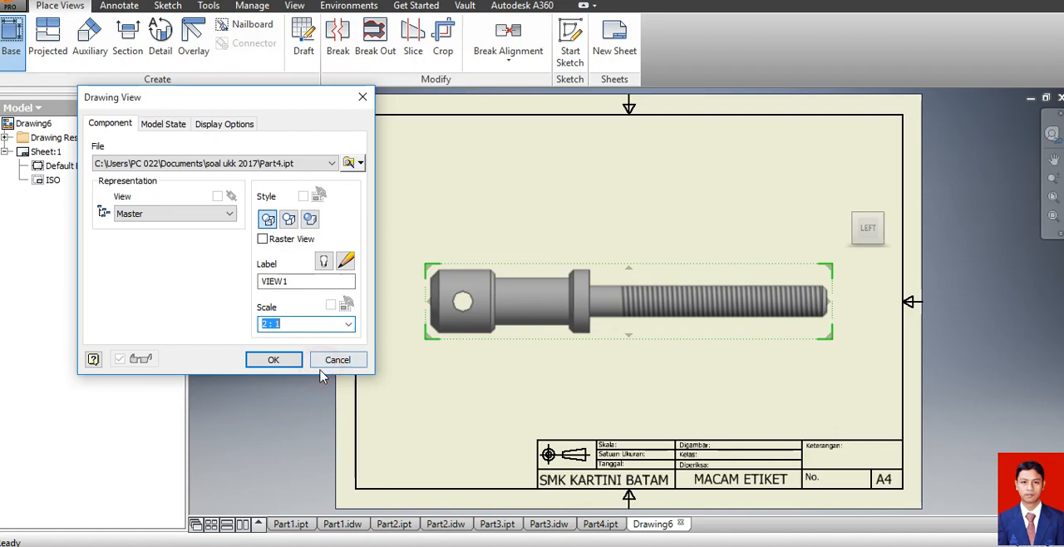
{"action": "left_click", "coordinate": [253, 363]}
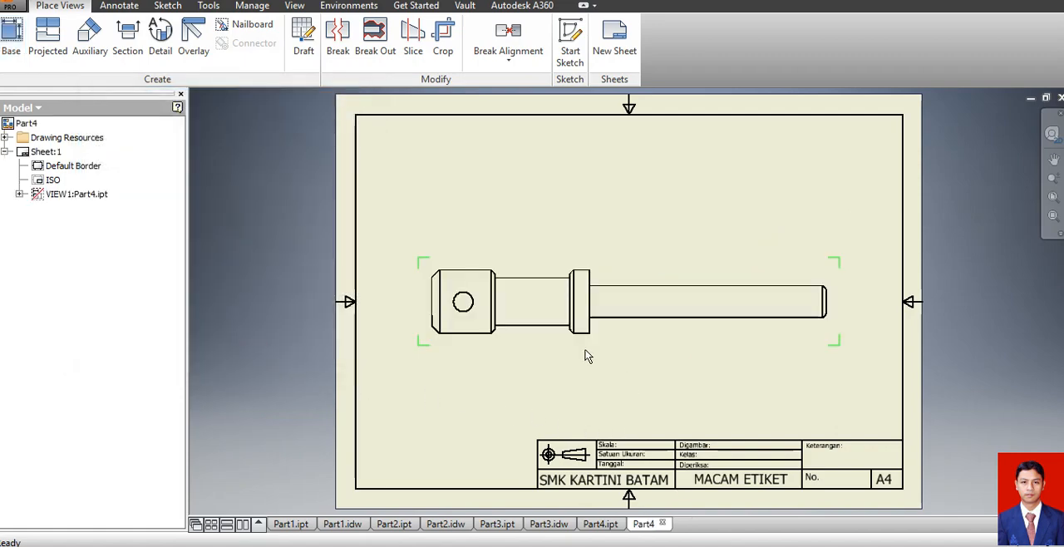
Add a centre mark to the cross hole in the screw head.
{"action": "scroll", "coordinate": [553, 347], "scroll_direction": "down", "scroll_amount": 5}
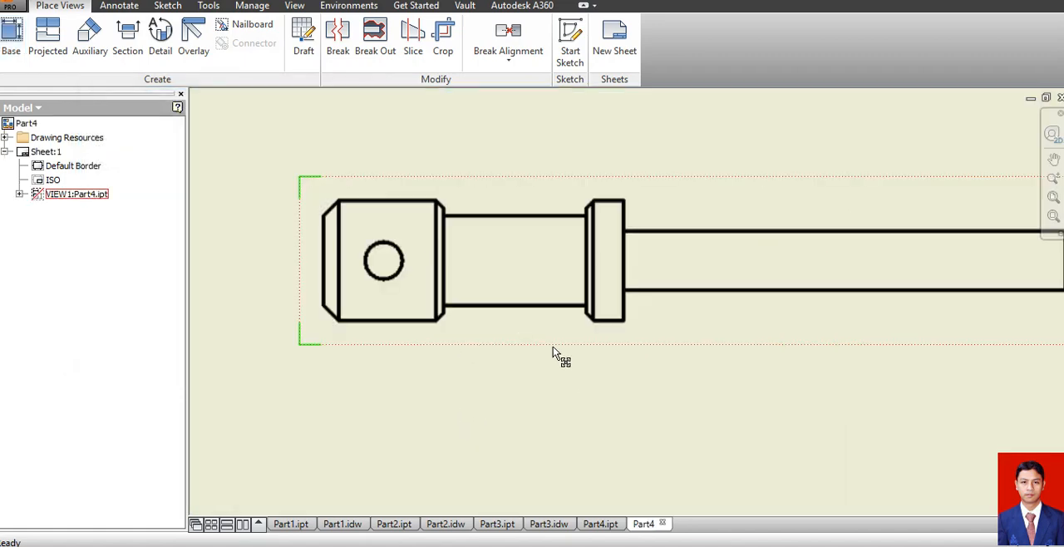
{"action": "scroll", "coordinate": [553, 346], "scroll_direction": "up", "scroll_amount": 4}
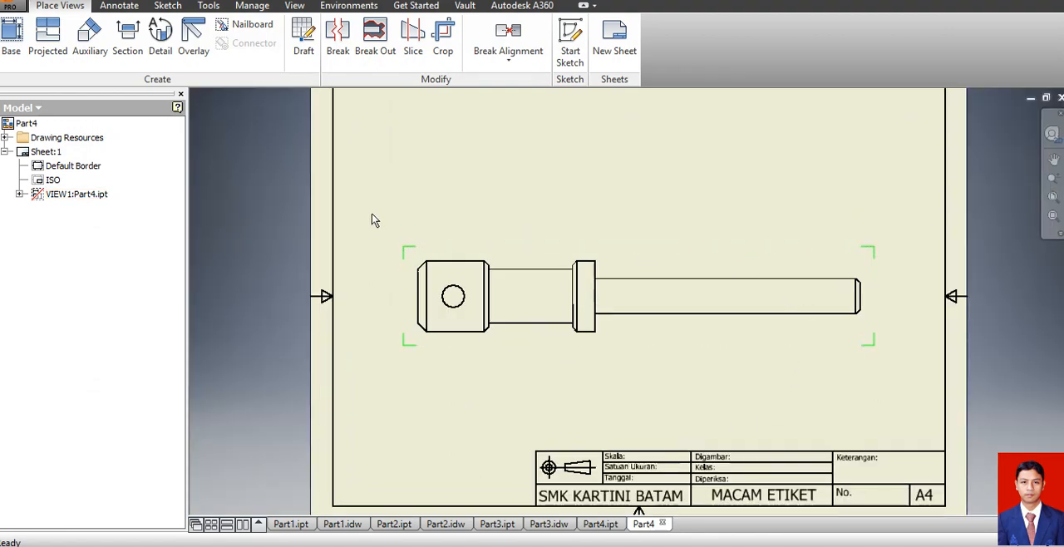
{"action": "left_click", "coordinate": [119, 6]}
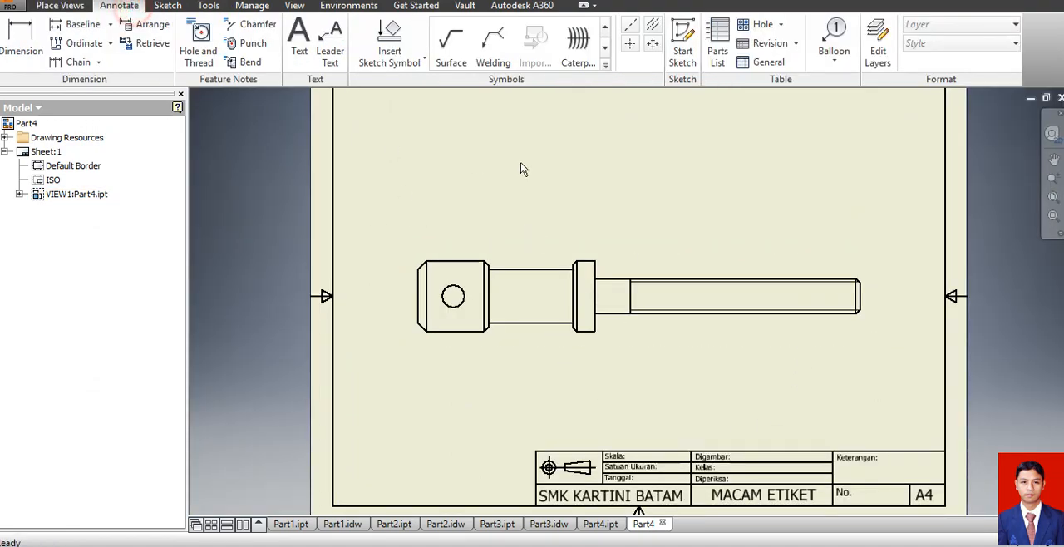
{"action": "left_click", "coordinate": [627, 44]}
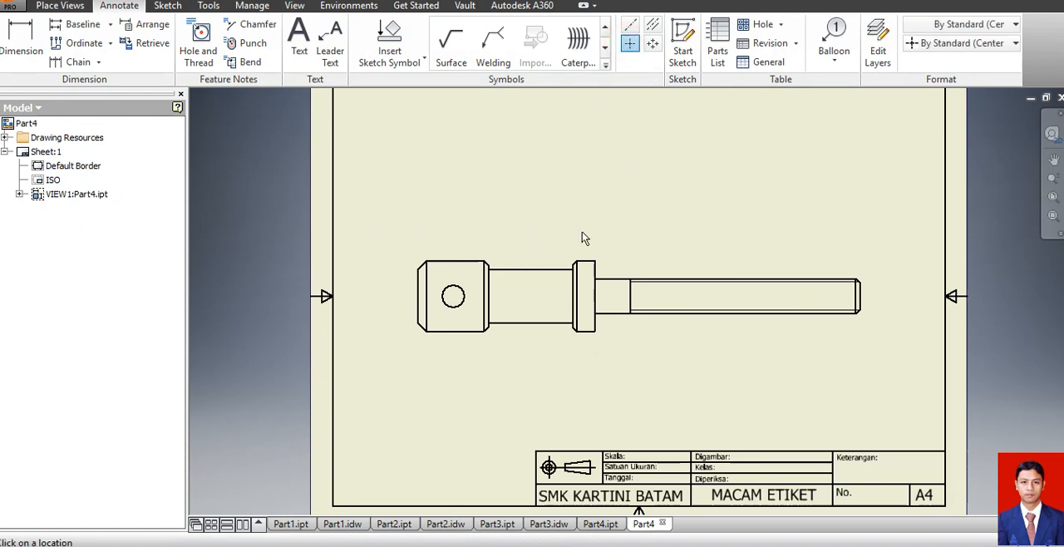
{"action": "left_click", "coordinate": [453, 297]}
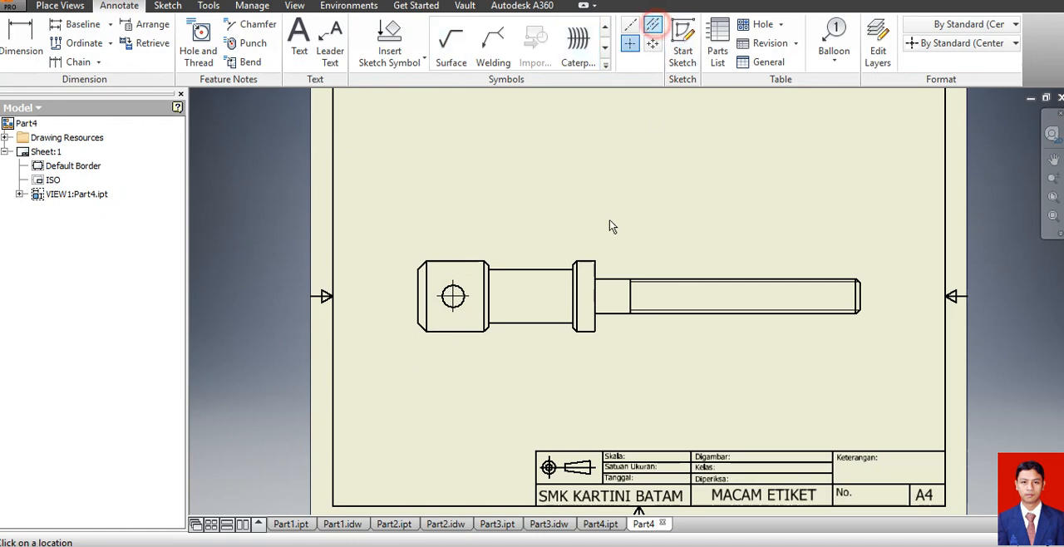
Create a centreline bisector between the neck's two long edges and extend it past both ends of the screw.
{"action": "left_click", "coordinate": [537, 268]}
{"action": "left_click", "coordinate": [544, 325]}
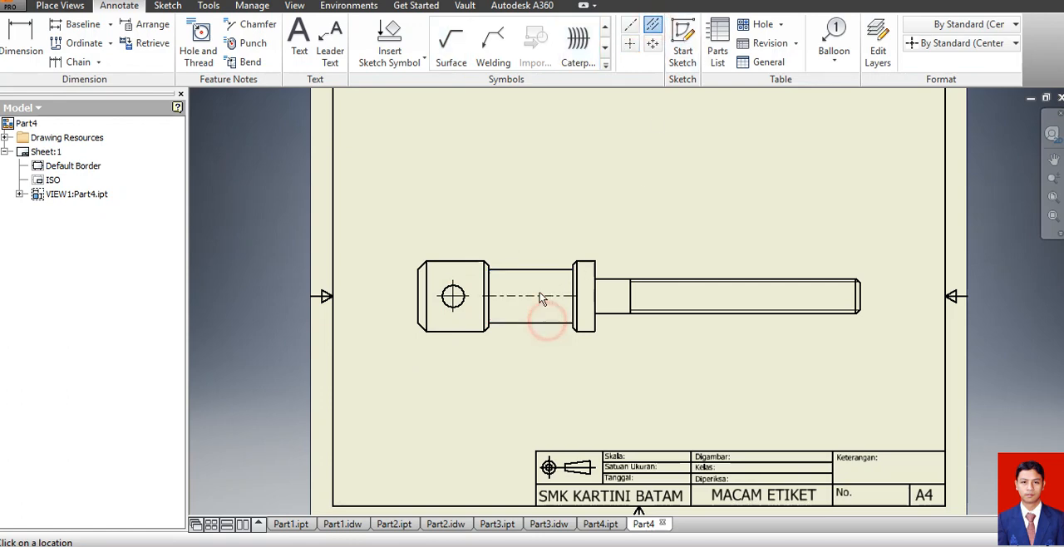
{"action": "key", "text": "Escape"}
{"action": "left_click_drag", "start_coordinate": [483, 296], "coordinate": [403, 298]}
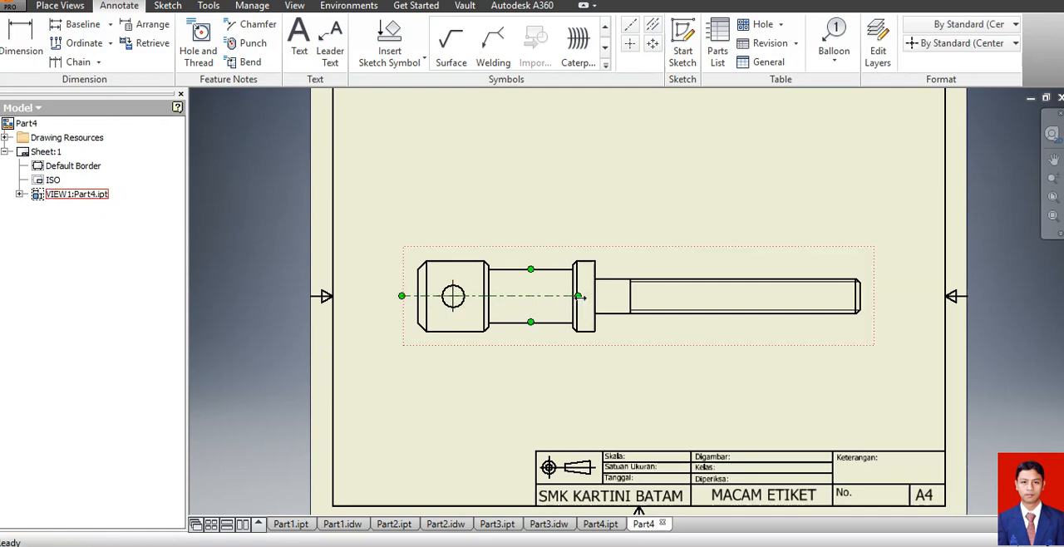
{"action": "left_click_drag", "start_coordinate": [579, 297], "coordinate": [888, 309]}
{"action": "left_click", "coordinate": [877, 365]}
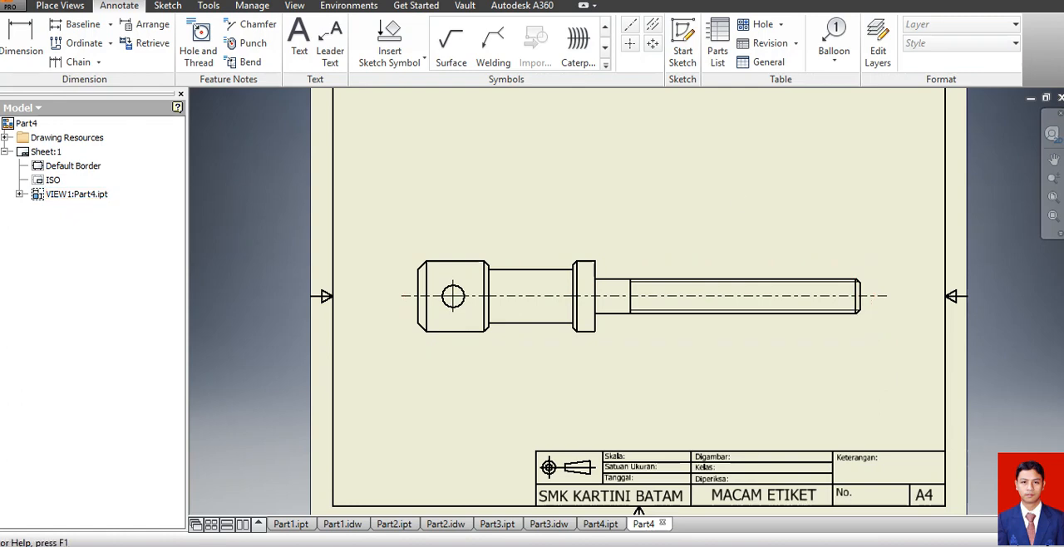
Dimension the screw head's diameter, placing the dimension outside the head's end face.
{"action": "left_click", "coordinate": [34, 51]}
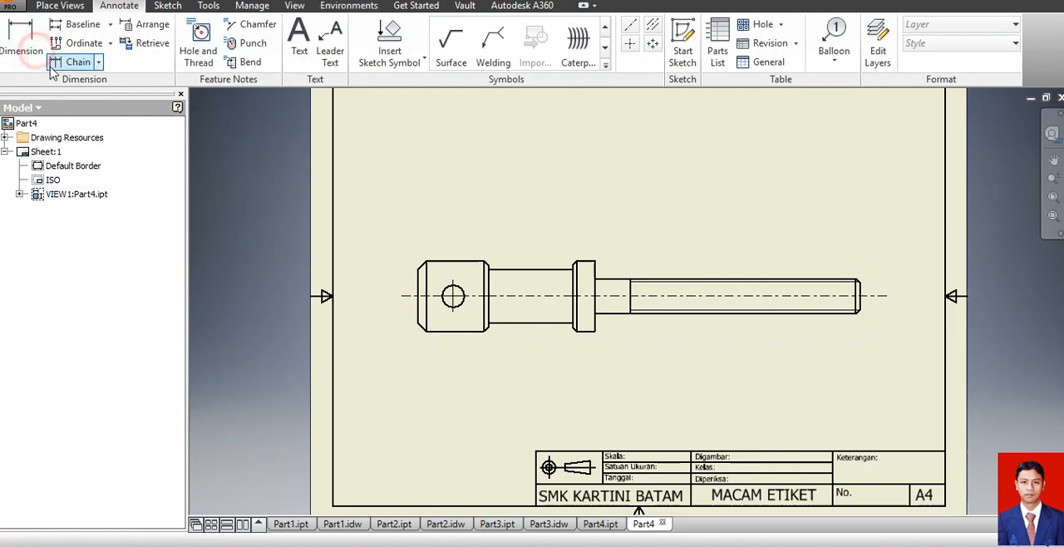
{"action": "left_click", "coordinate": [427, 291]}
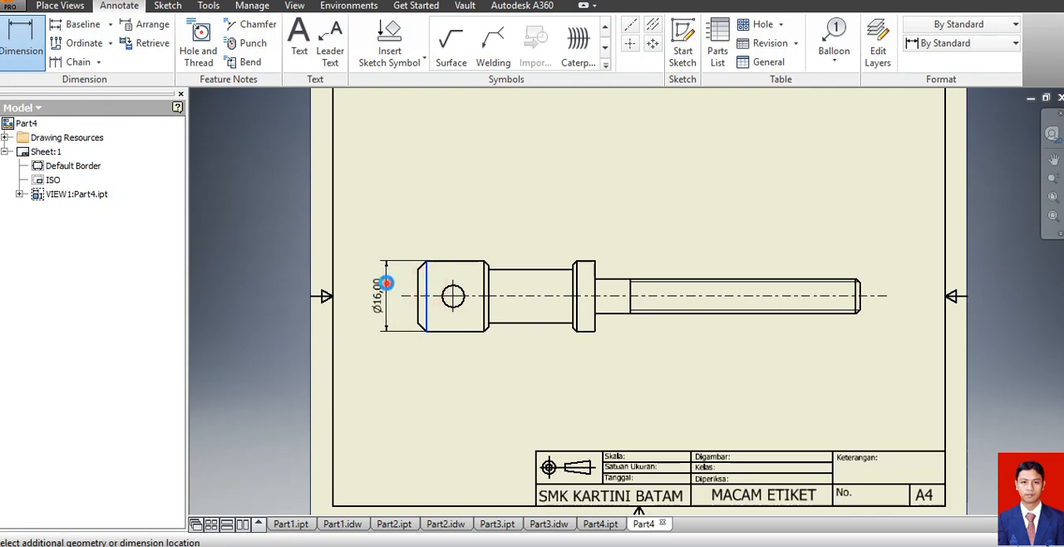
{"action": "left_click", "coordinate": [381, 290]}
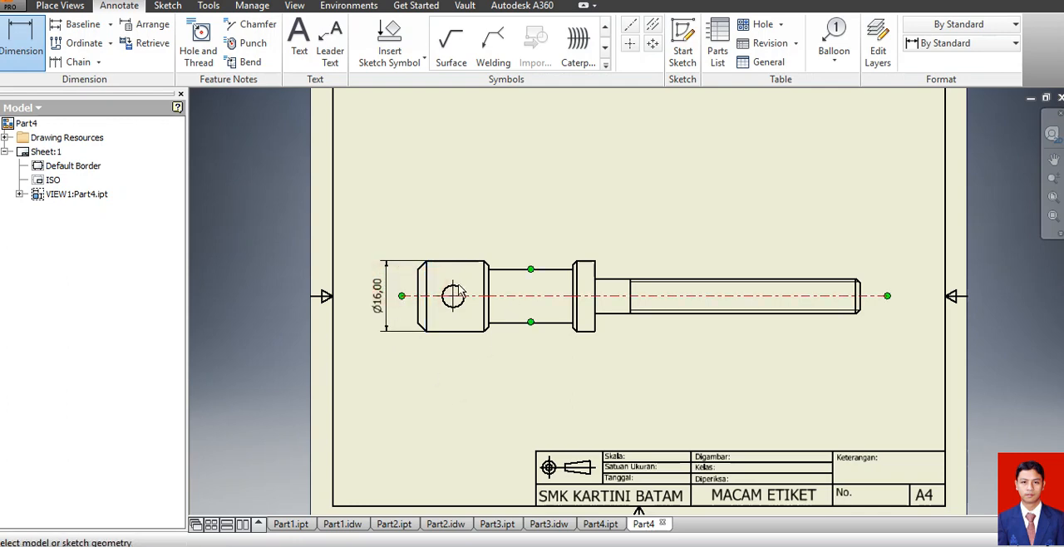
Dimension the cross hole's distance from the head's end face and the head's overall length, stacking both above the head.
{"action": "left_click", "coordinate": [419, 293]}
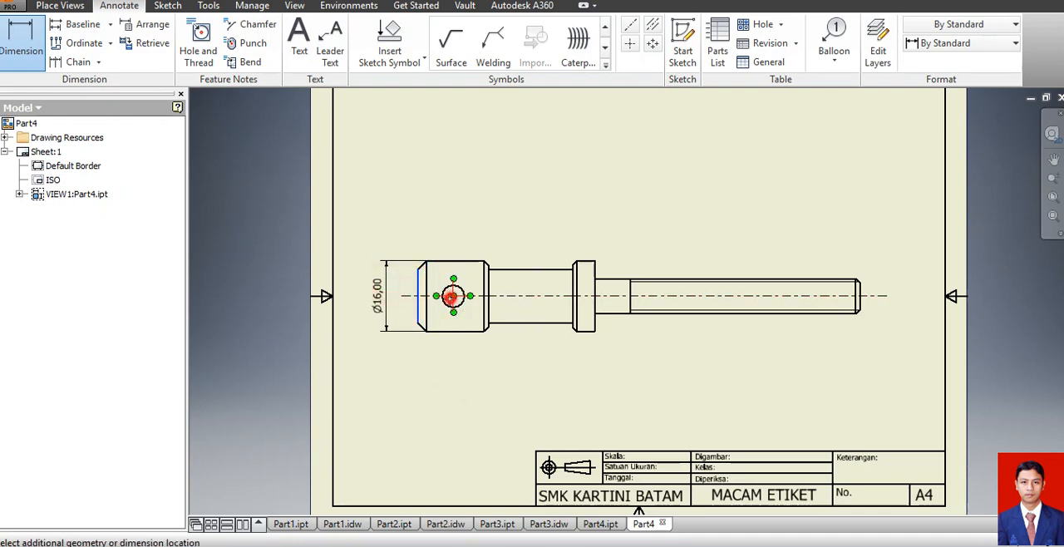
{"action": "left_click", "coordinate": [453, 296]}
{"action": "left_click", "coordinate": [453, 243]}
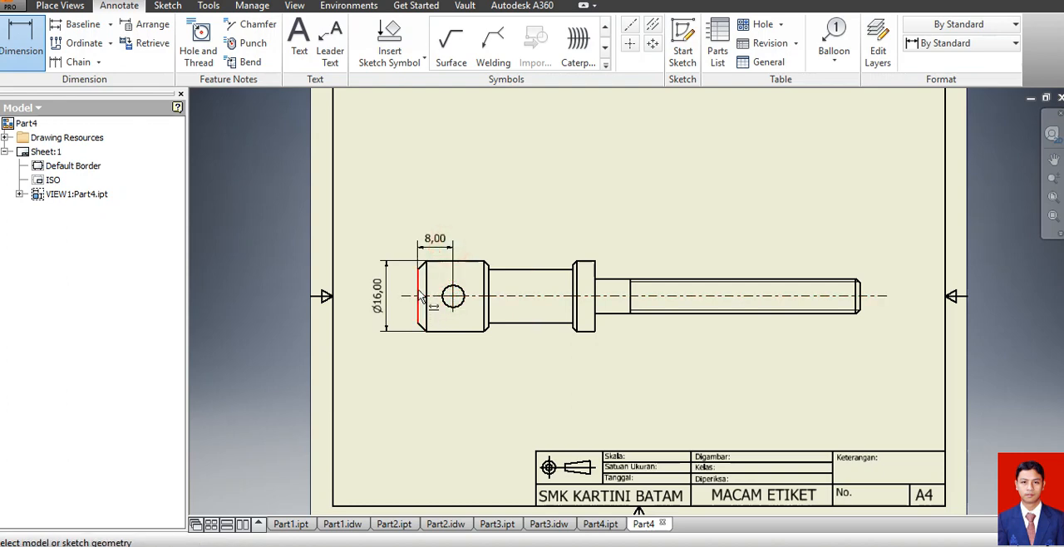
{"action": "left_click", "coordinate": [422, 297]}
{"action": "left_click", "coordinate": [489, 287]}
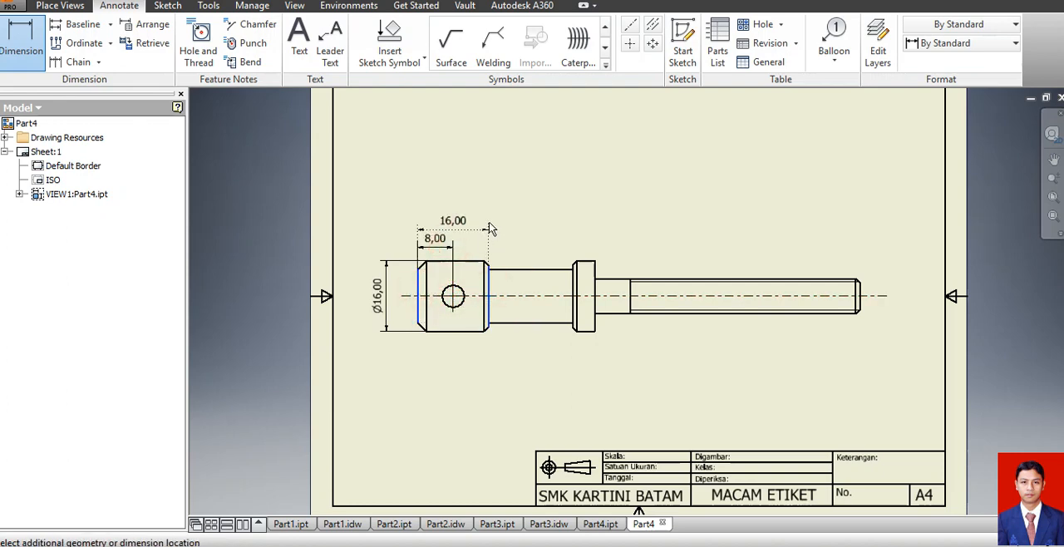
{"action": "left_click", "coordinate": [487, 216]}
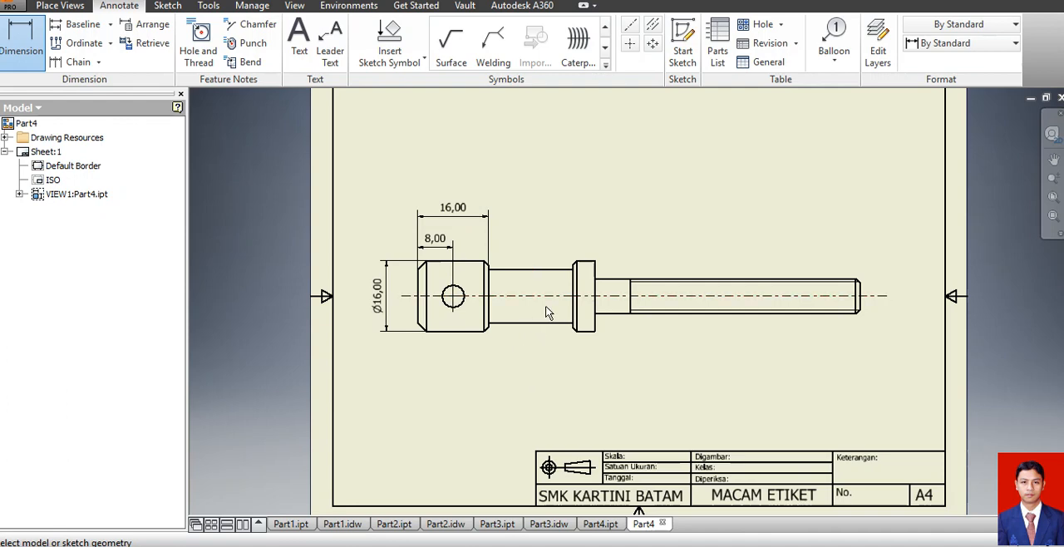
Dimension the neck's thickness between its two long edges and move the dimension text above the neck.
{"action": "left_click", "coordinate": [496, 277]}
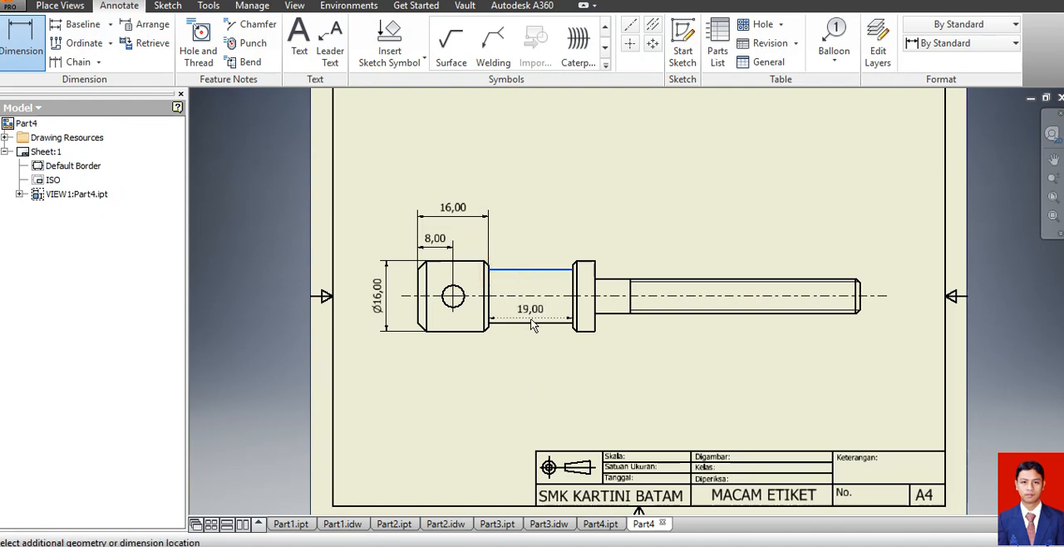
{"action": "left_click", "coordinate": [531, 296]}
{"action": "left_click", "coordinate": [530, 234]}
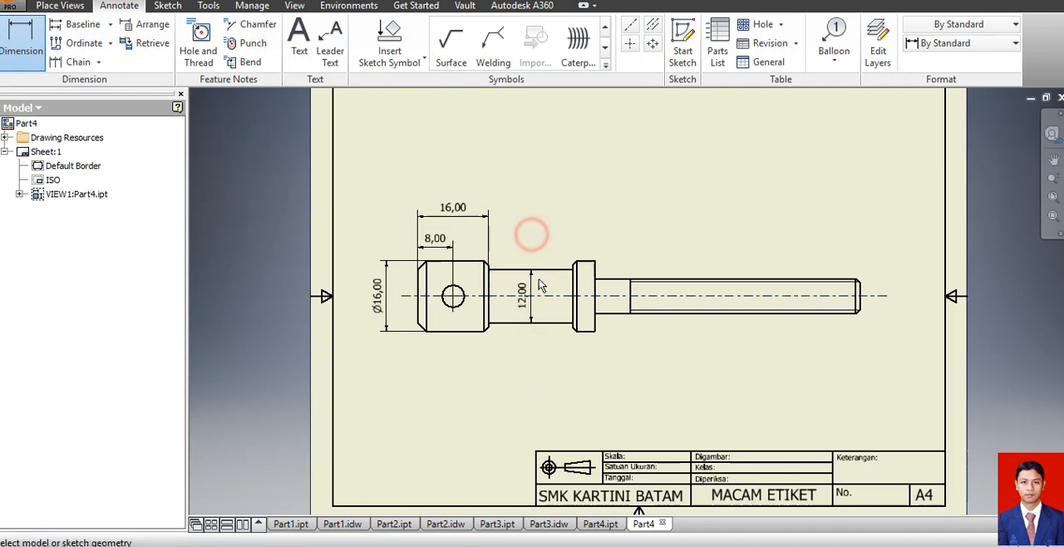
{"action": "key", "text": "Escape"}
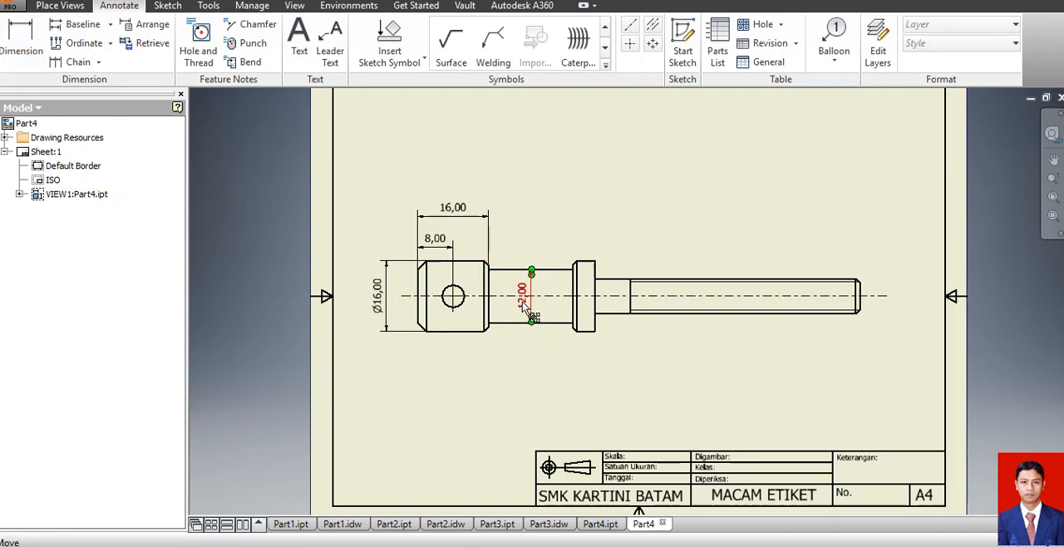
{"action": "left_click_drag", "start_coordinate": [522, 302], "coordinate": [514, 231]}
{"action": "left_click", "coordinate": [581, 190]}
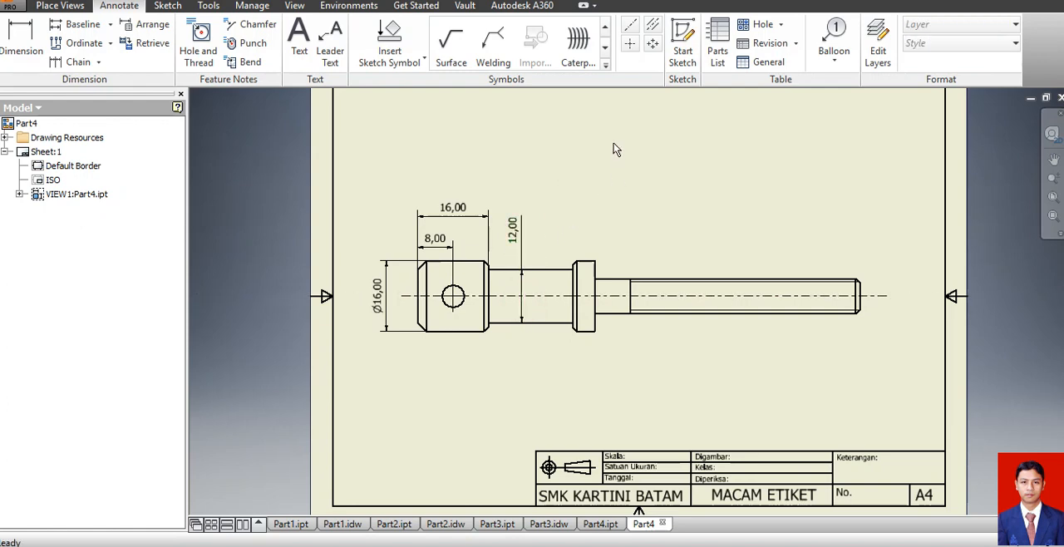
Dimension the collar's width between its two side faces, placing it above the collar.
{"action": "left_click", "coordinate": [594, 297]}
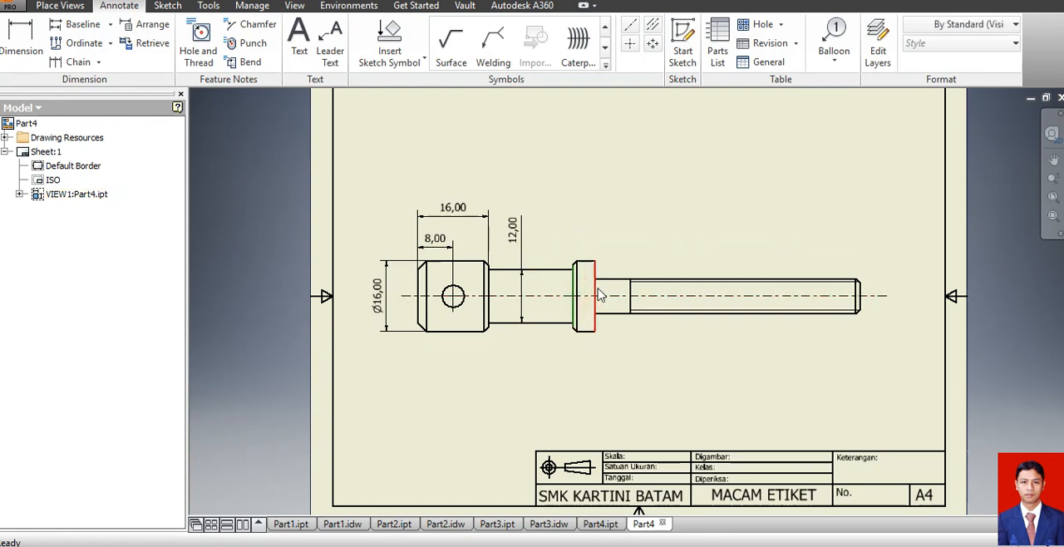
{"action": "left_click", "coordinate": [22, 40]}
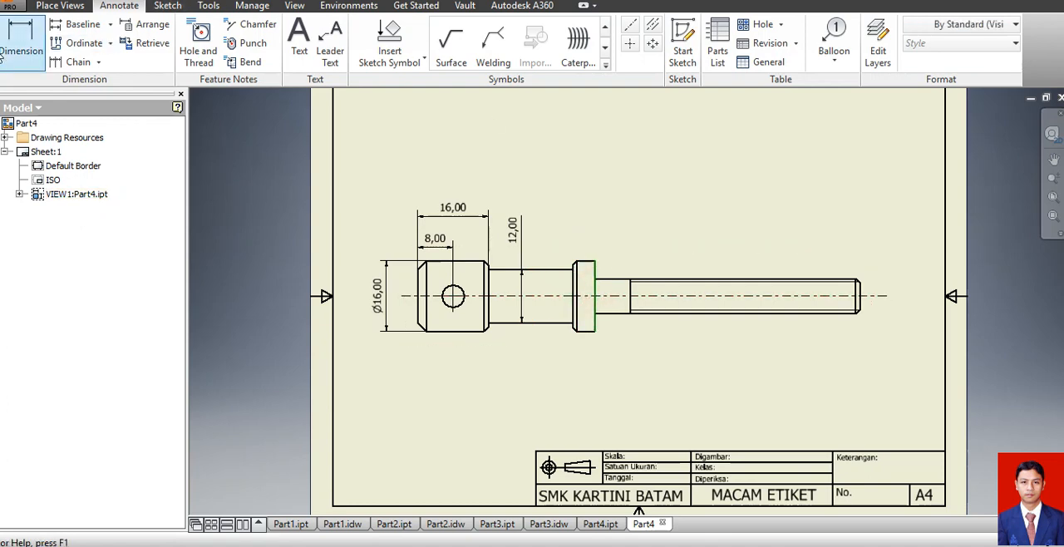
{"action": "left_click", "coordinate": [573, 288]}
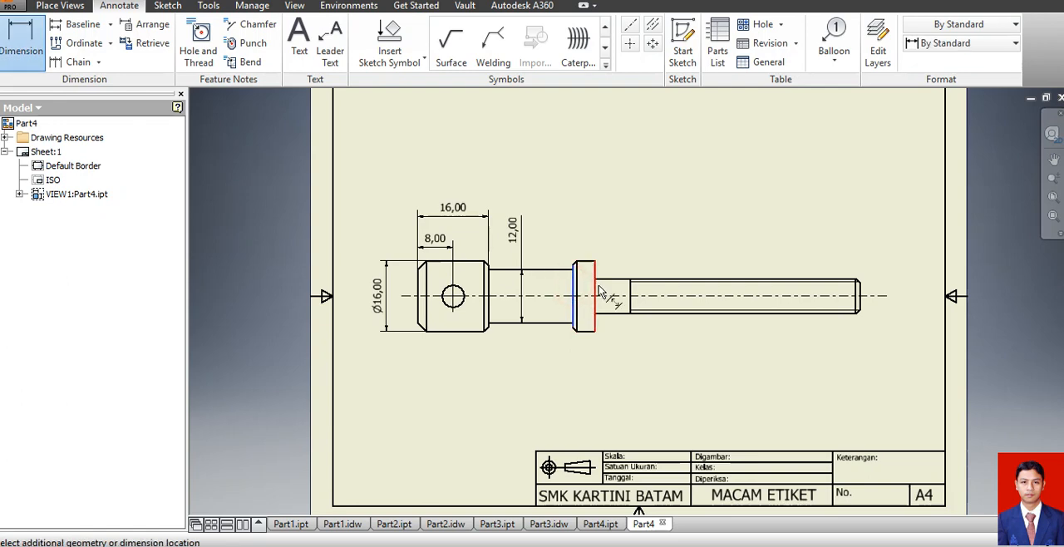
{"action": "left_click", "coordinate": [594, 291]}
{"action": "left_click", "coordinate": [584, 237]}
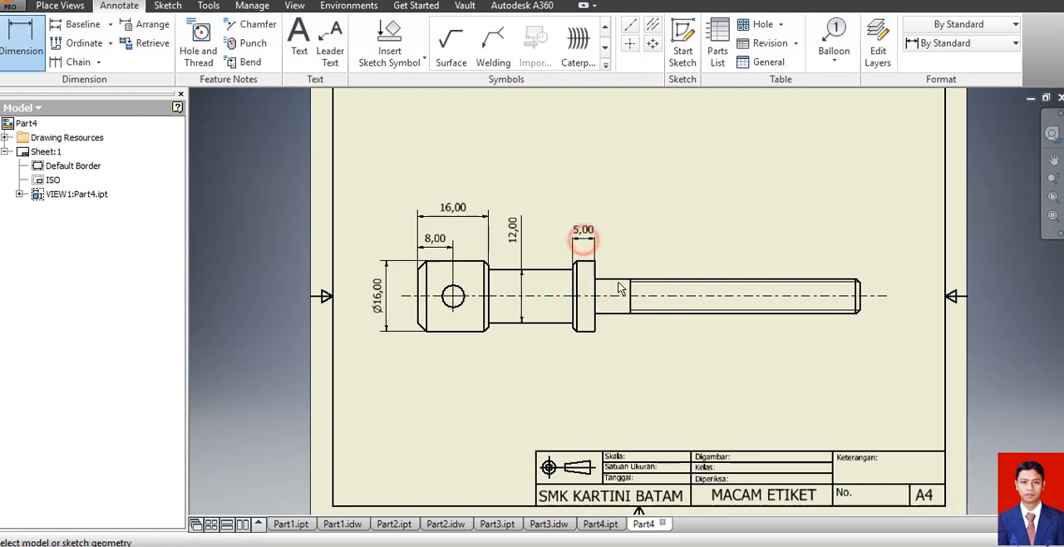
Dimension the shank's length from the collar face to the screw's threaded end, in line with the collar's width dimension.
{"action": "left_click", "coordinate": [596, 279]}
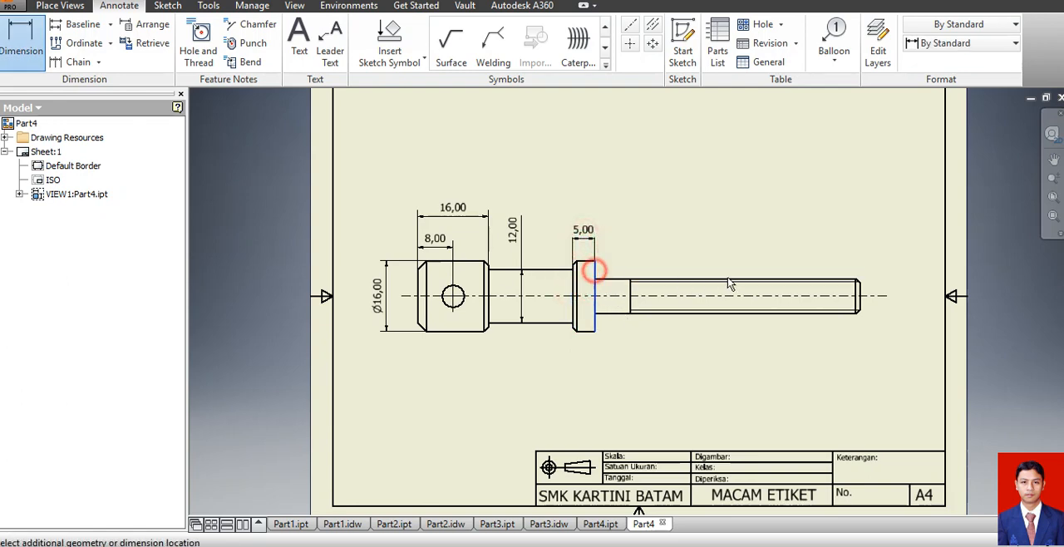
{"action": "left_click", "coordinate": [858, 293]}
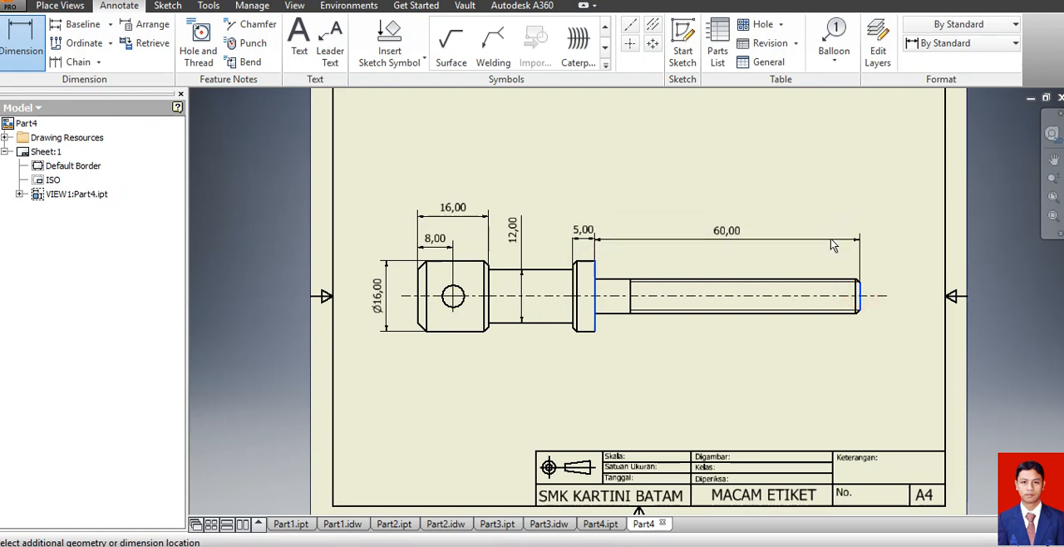
{"action": "left_click", "coordinate": [830, 238]}
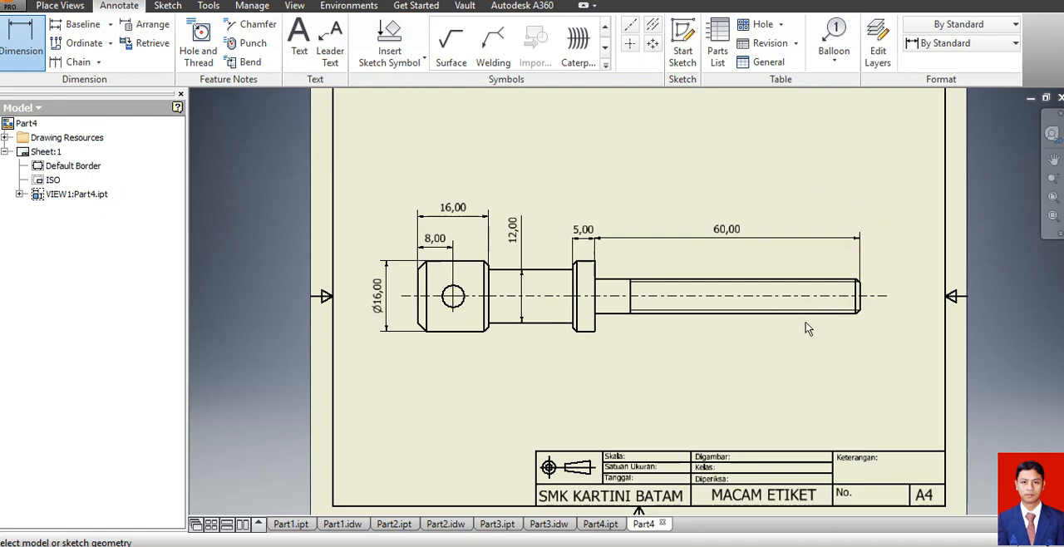
Dimension the threaded portion's length from the screw's end face to the thread's start line, placing it beneath the shank's length dimension.
{"action": "left_click", "coordinate": [860, 297]}
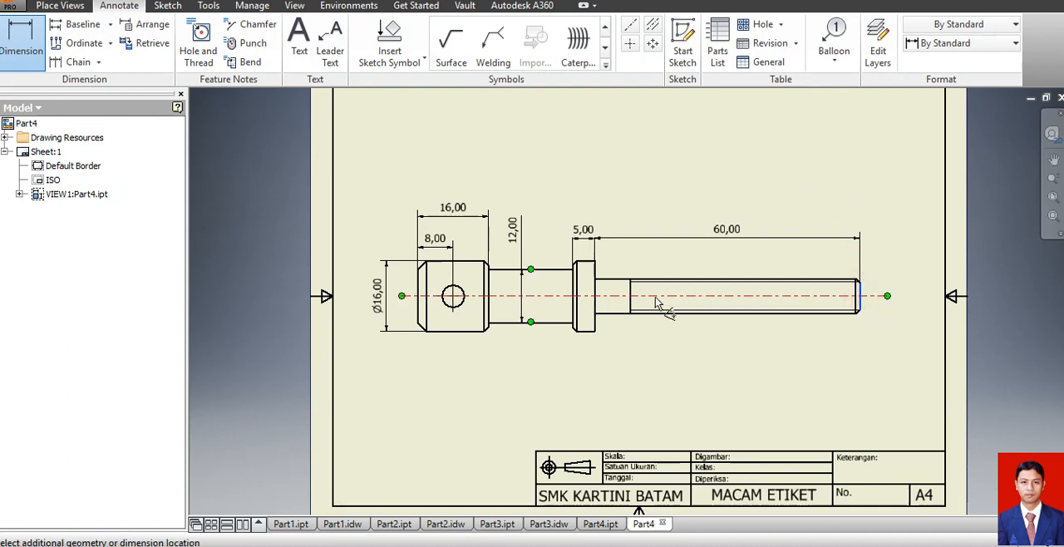
{"action": "left_click", "coordinate": [631, 292]}
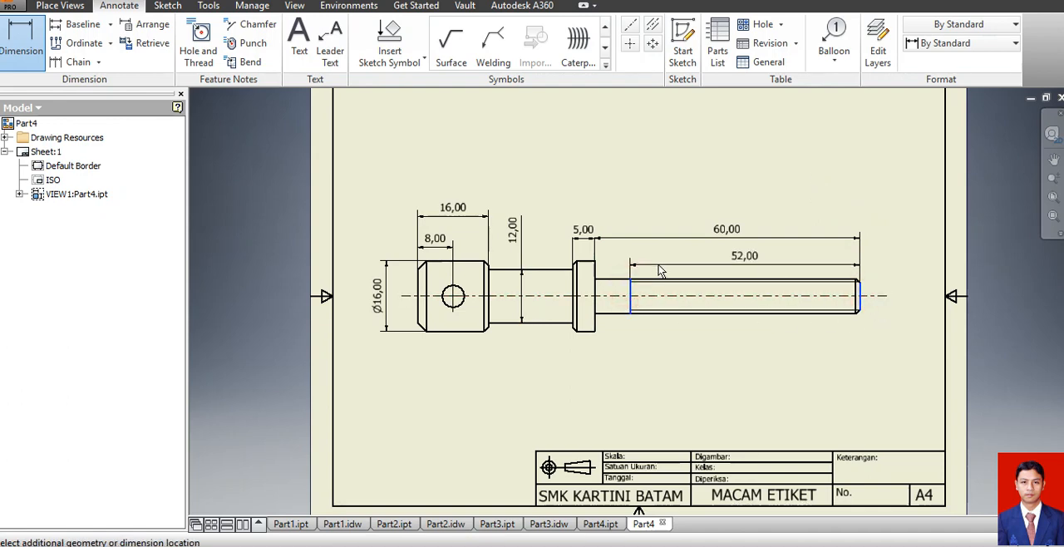
{"action": "left_click", "coordinate": [658, 264]}
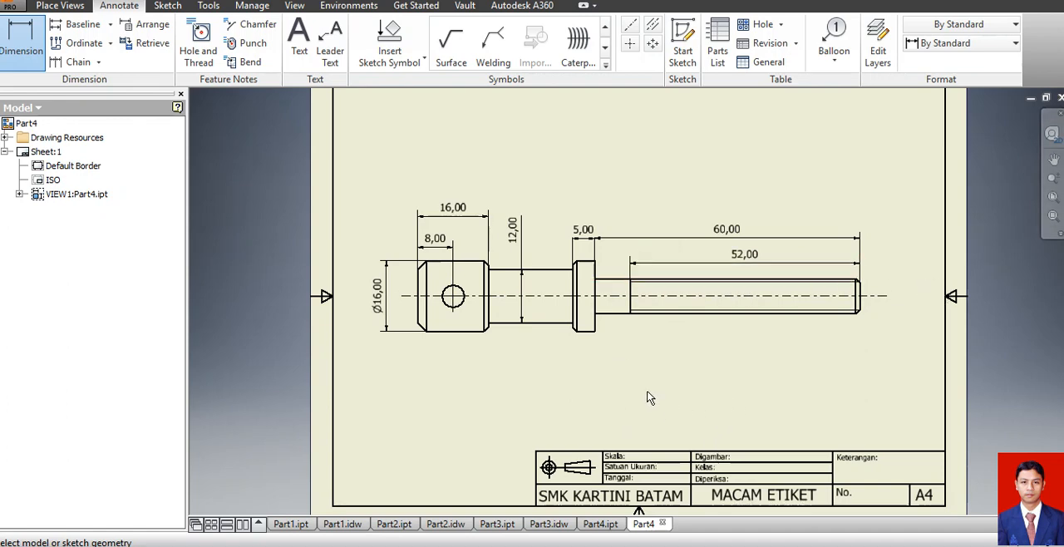
Add a thread note across the shank's two thread edges, placing it beyond the screw's threaded end.
{"action": "left_click", "coordinate": [196, 63]}
{"action": "left_click", "coordinate": [781, 281]}
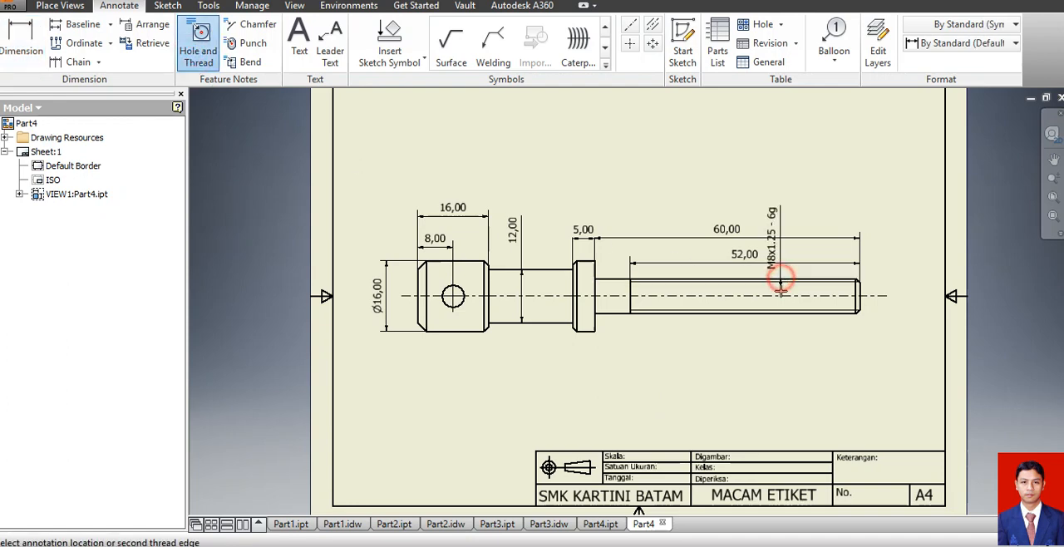
{"action": "left_click", "coordinate": [786, 316]}
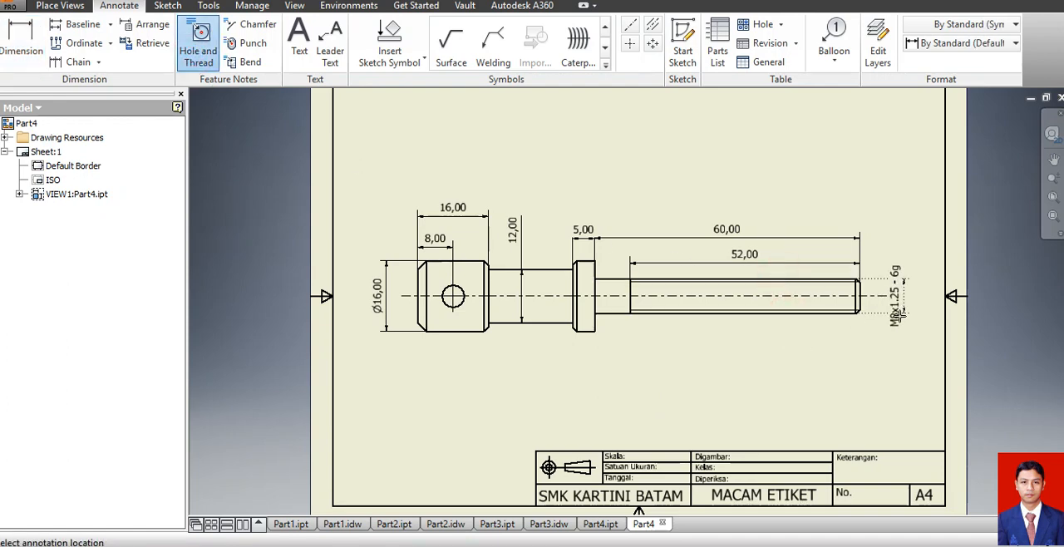
{"action": "left_click", "coordinate": [900, 315]}
{"action": "left_click", "coordinate": [801, 379]}
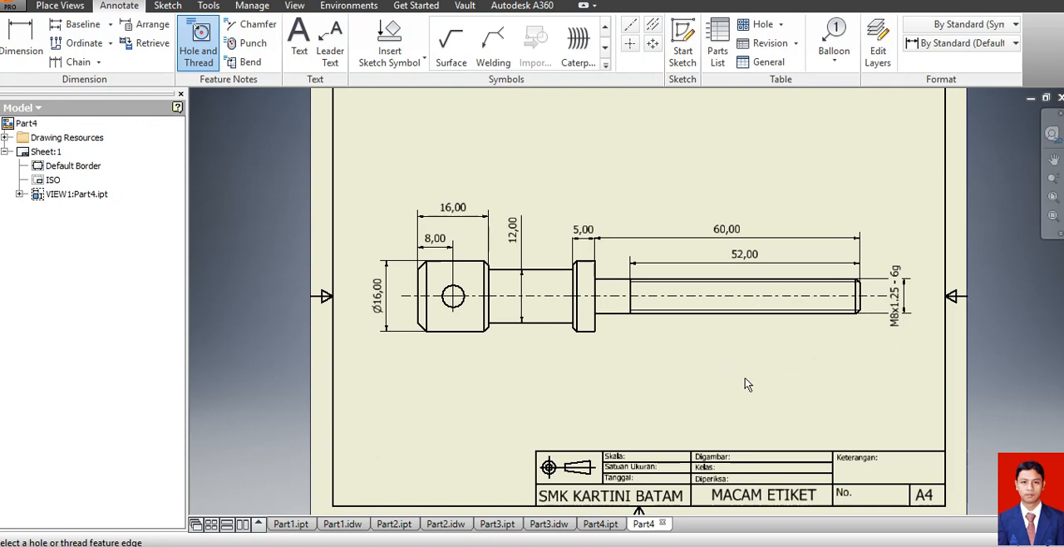
Add a chamfer note to the lower chamfer at the head's outer end, placing it below the head.
{"action": "left_click", "coordinate": [249, 24]}
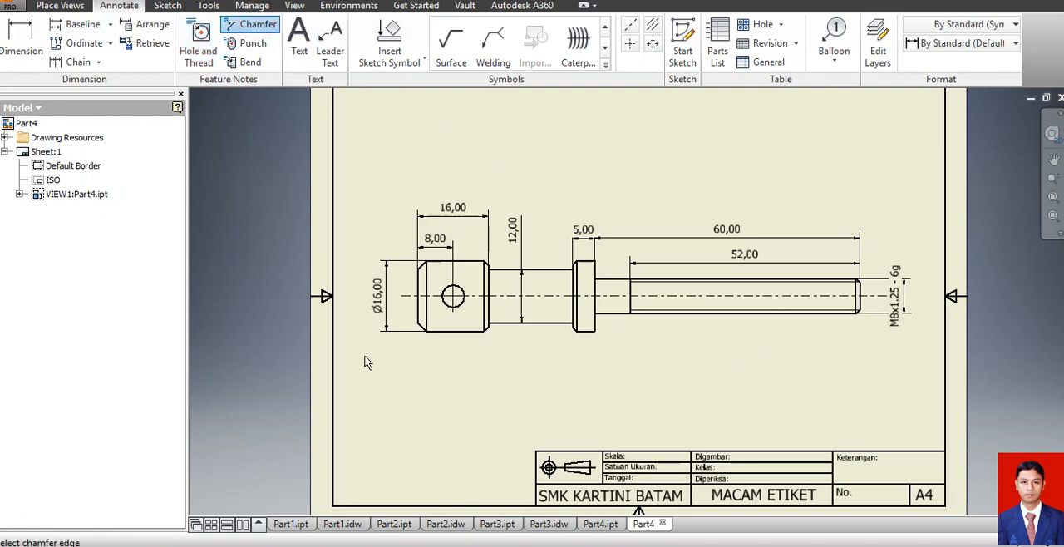
{"action": "left_click", "coordinate": [422, 329]}
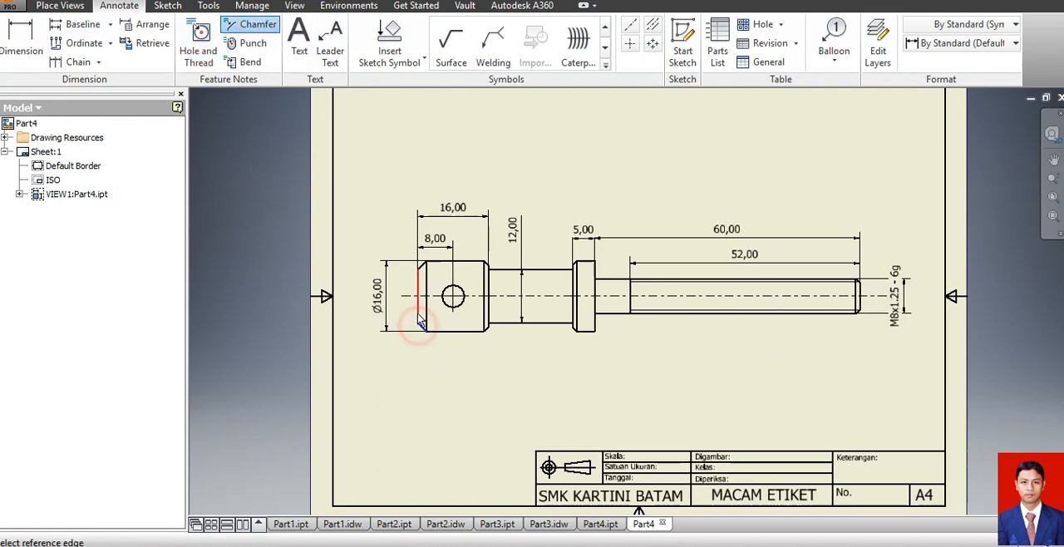
{"action": "left_click", "coordinate": [417, 305]}
{"action": "left_click", "coordinate": [401, 363]}
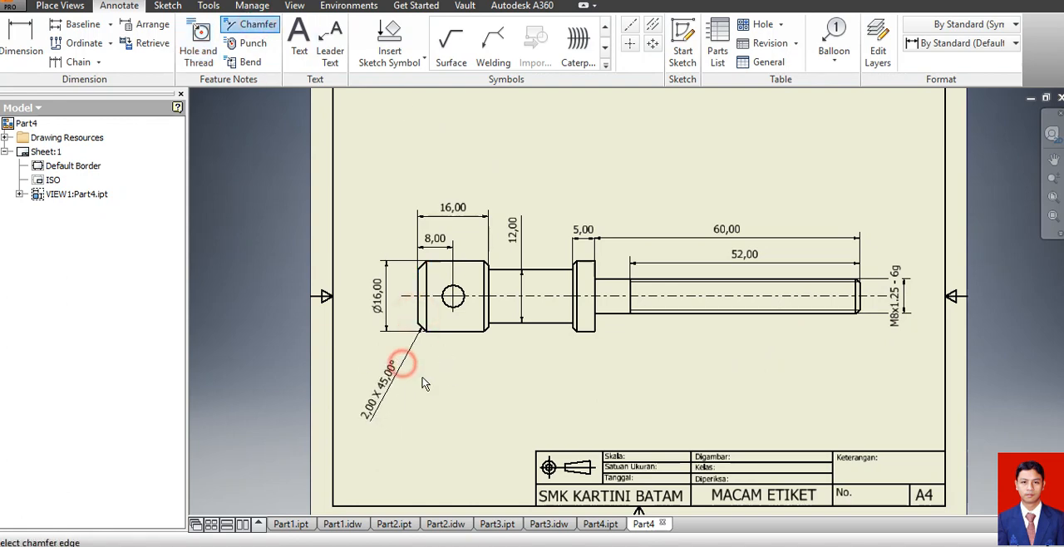
Add a chamfer note to the head's lower chamfer beside the neck, placing it below the neck.
{"action": "left_click", "coordinate": [490, 329]}
{"action": "left_click", "coordinate": [472, 331]}
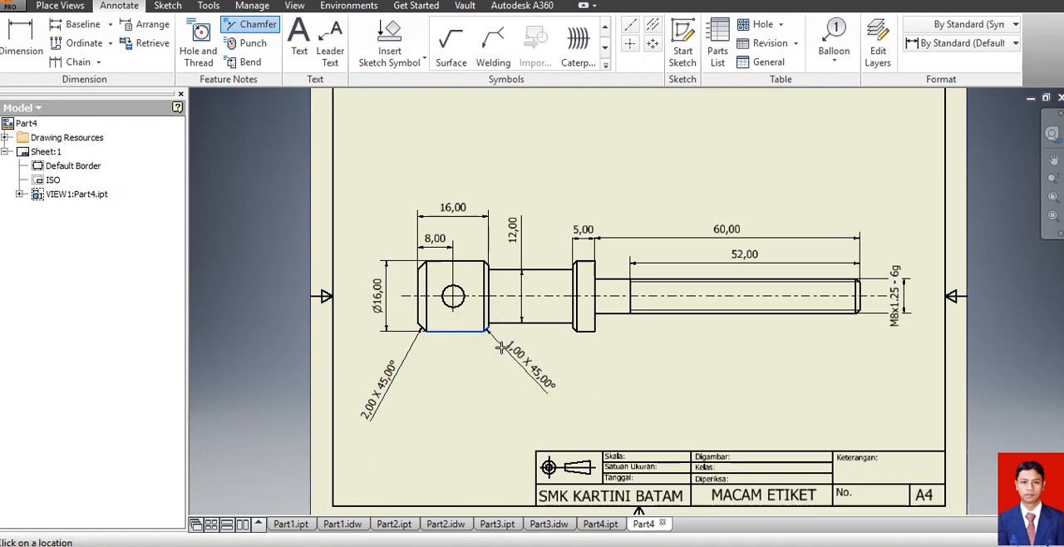
{"action": "left_click", "coordinate": [501, 347]}
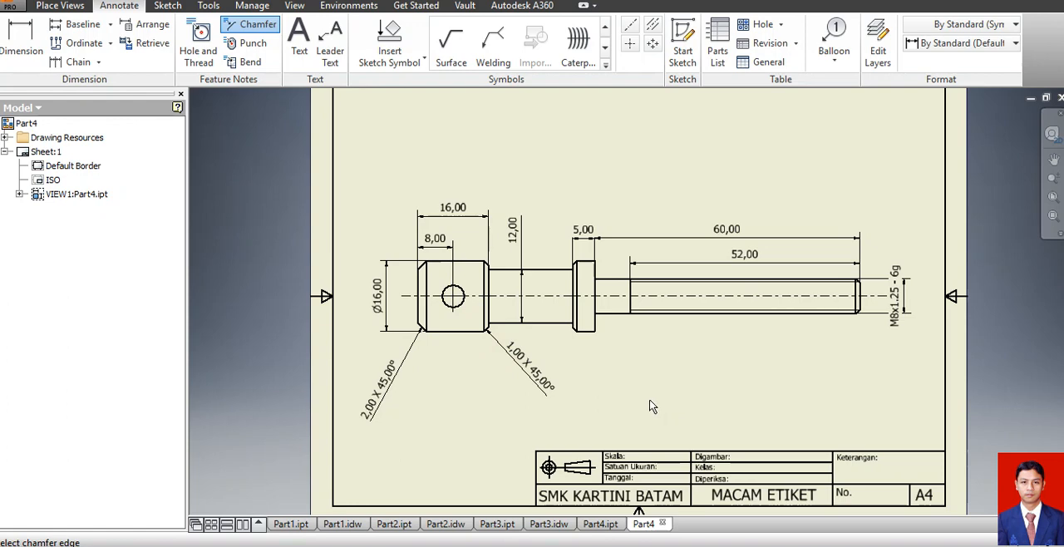
{"action": "scroll", "coordinate": [655, 367], "scroll_direction": "down", "scroll_amount": 3}
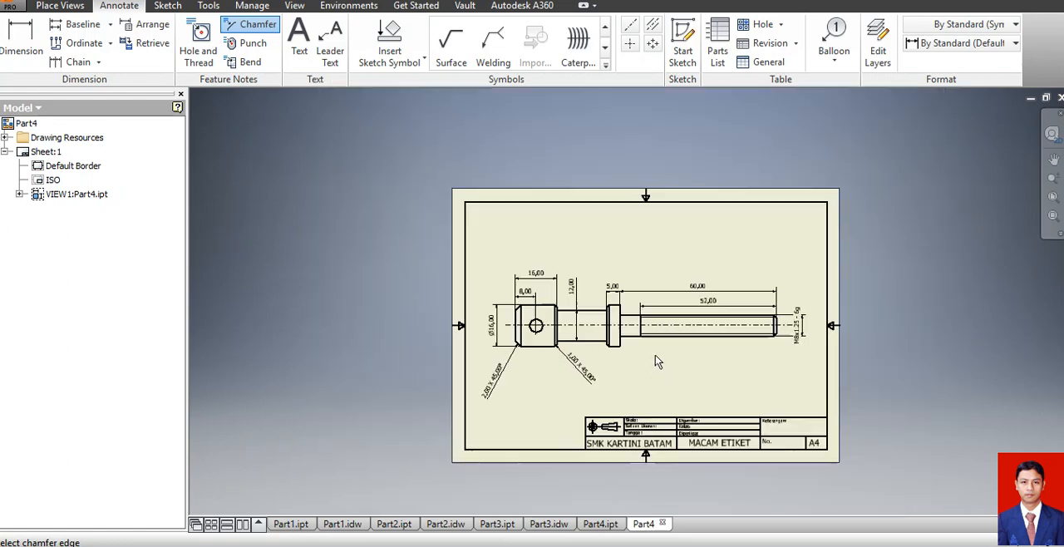
{"action": "scroll", "coordinate": [656, 366], "scroll_direction": "up", "scroll_amount": 4}
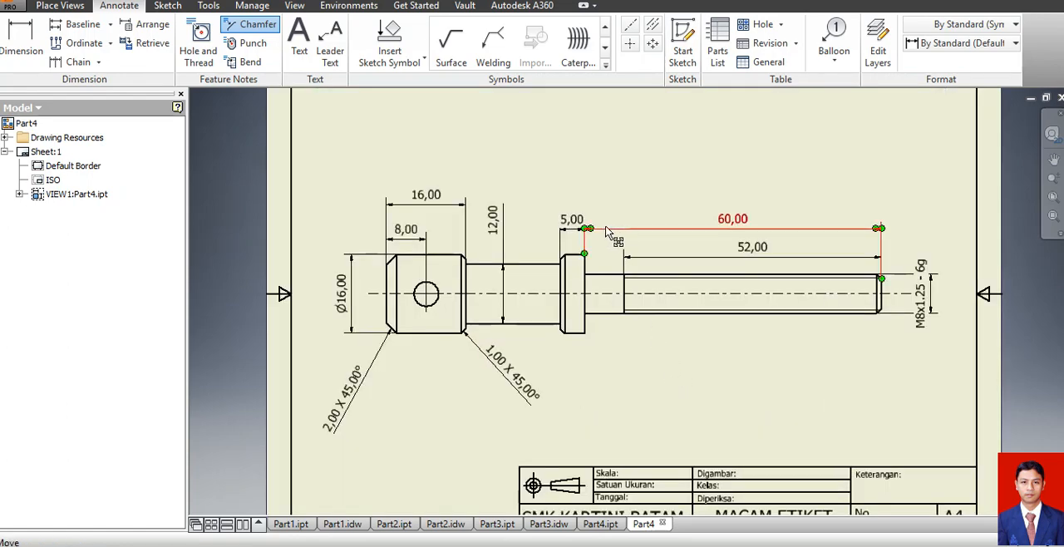
{"action": "key", "text": "Escape"}
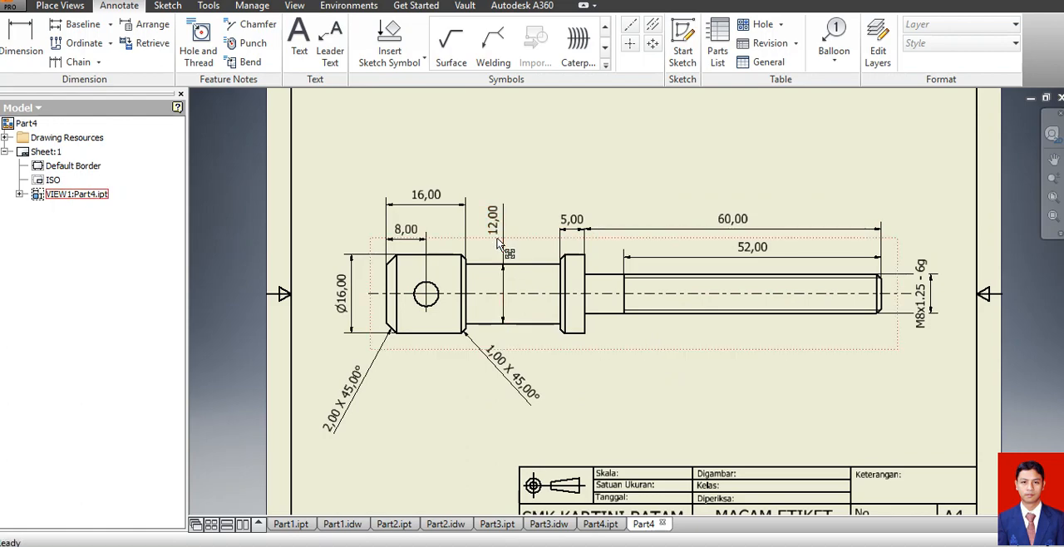
Add a diameter symbol in front of the neck's thickness dimension text.
{"action": "left_click", "coordinate": [496, 235]}
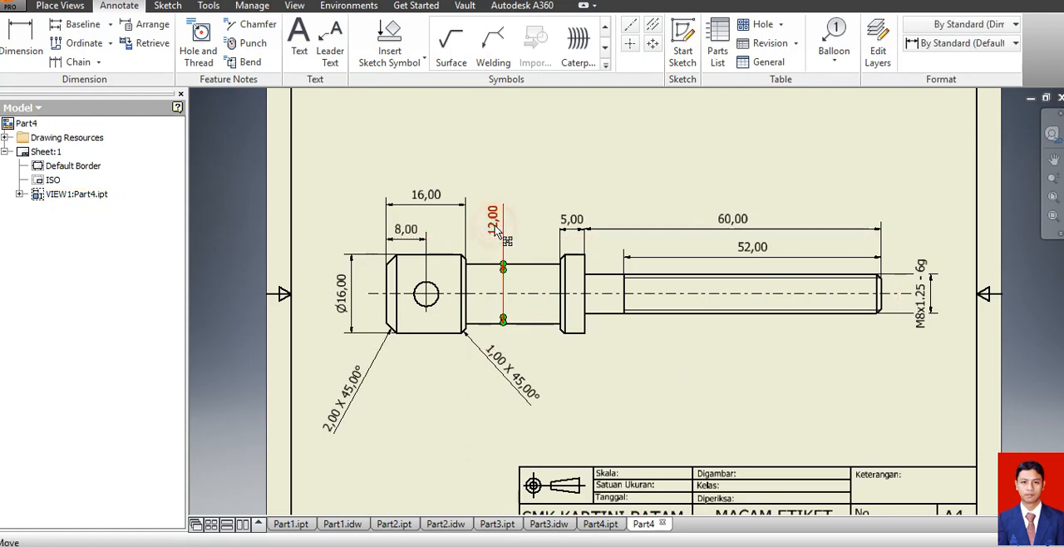
{"action": "double_click", "coordinate": [496, 234]}
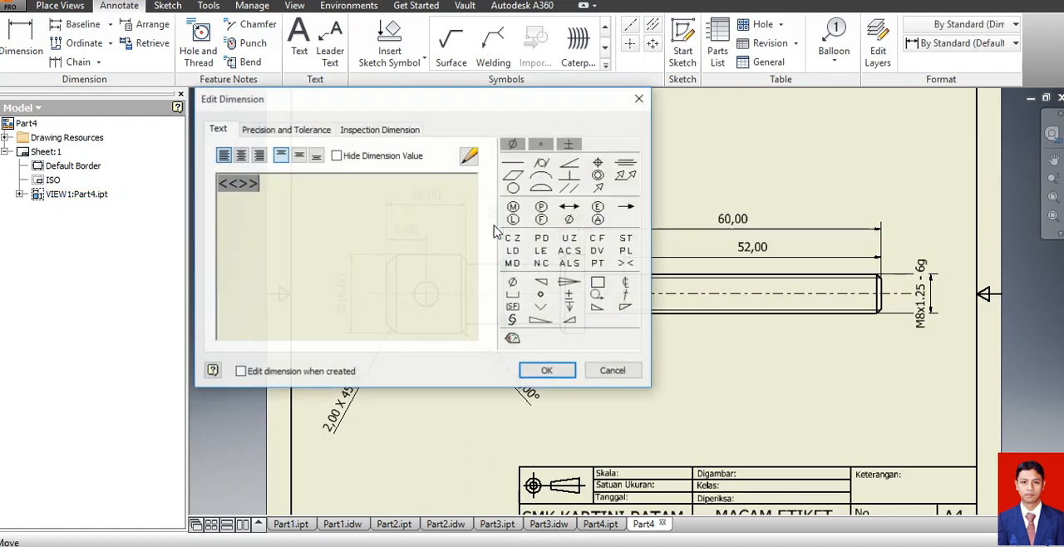
{"action": "double_click", "coordinate": [221, 189]}
{"action": "left_click", "coordinate": [313, 196]}
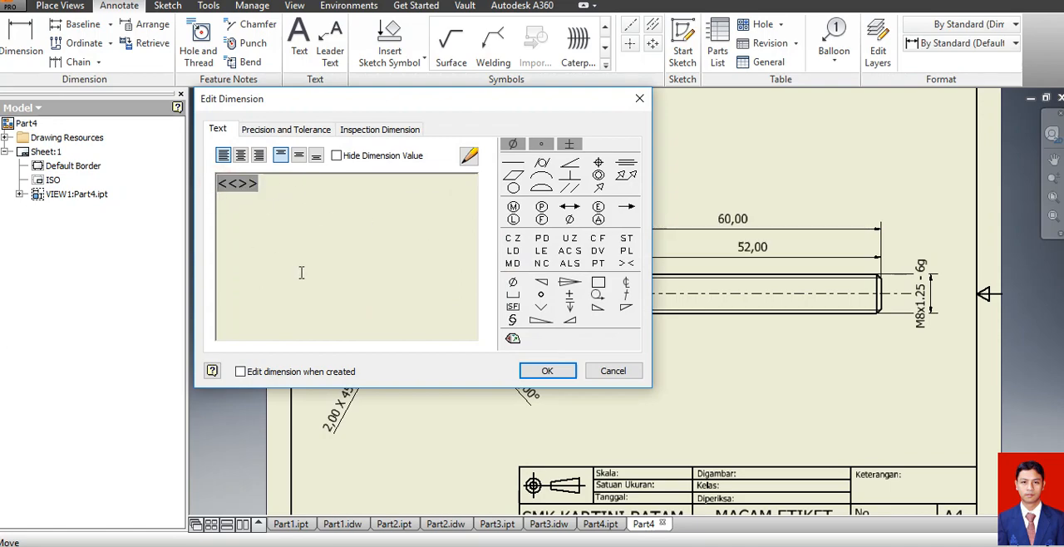
{"action": "left_click", "coordinate": [513, 144]}
{"action": "left_click", "coordinate": [546, 372]}
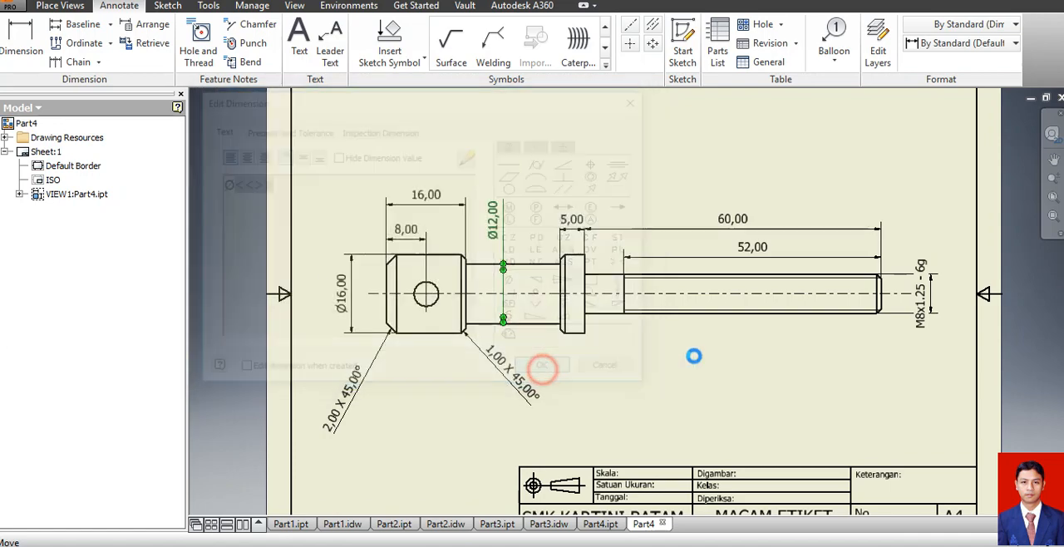
{"action": "left_click", "coordinate": [666, 176]}
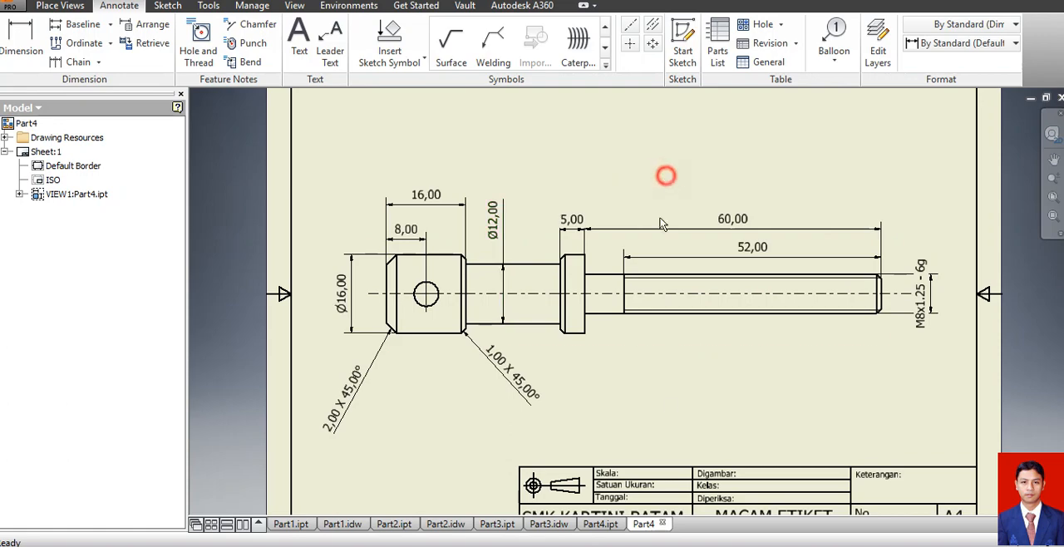
Save the screw's drawing as Part4.idw.
{"action": "left_click", "coordinate": [670, 408]}
{"action": "left_click", "coordinate": [20, 8]}
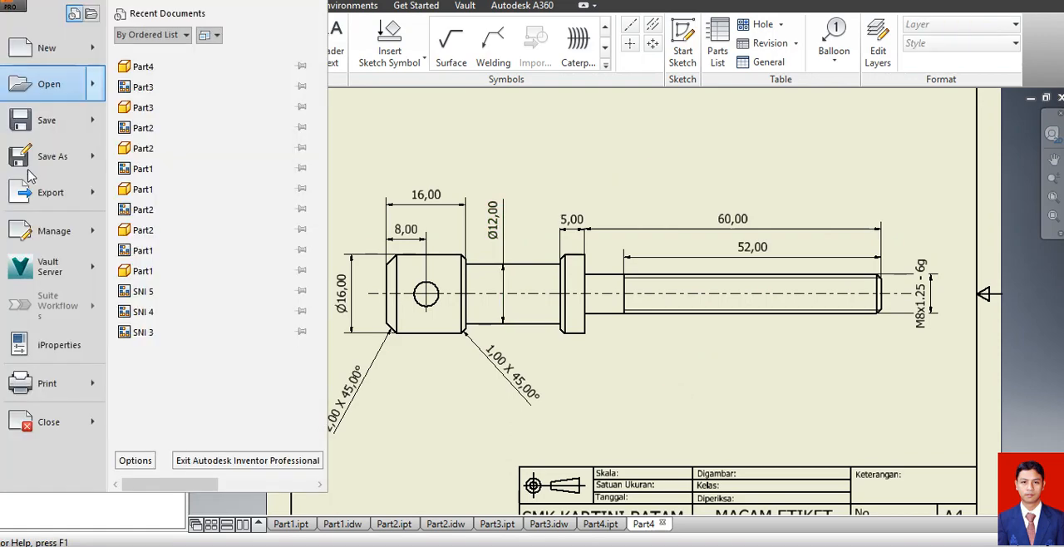
{"action": "left_click", "coordinate": [47, 132]}
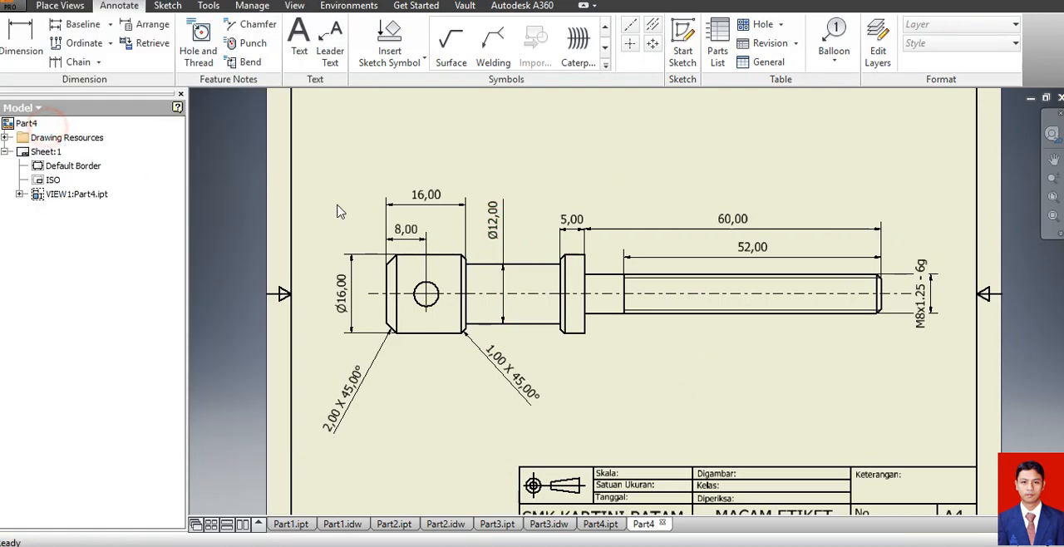
{"action": "left_click", "coordinate": [670, 423]}
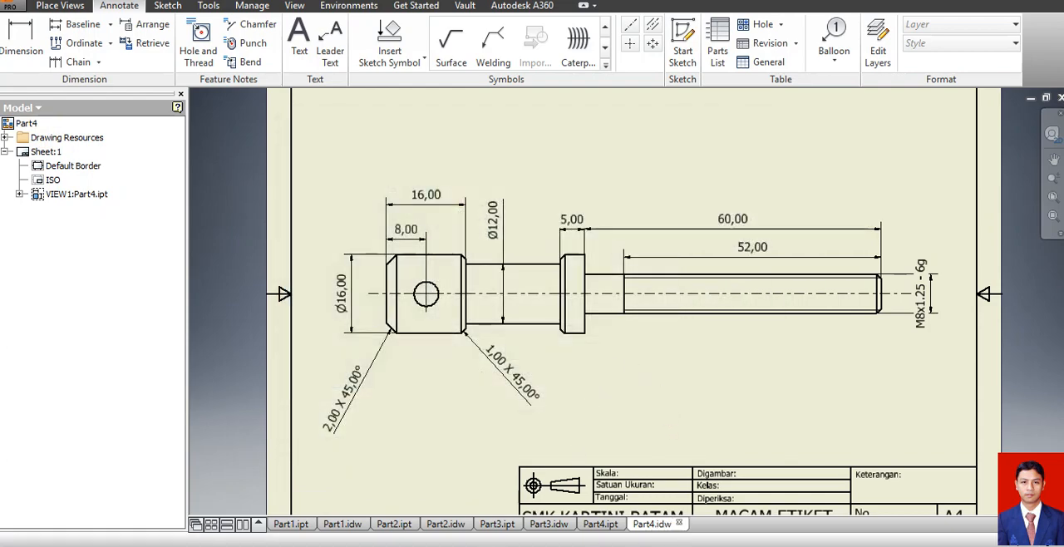
Switch to Word and examine the reference sheet of the PIN part for its length, diameter and end chamfers.
{"action": "left_click", "coordinate": [489, 546]}
{"action": "scroll", "coordinate": [532, 285], "scroll_direction": "down", "scroll_amount": 6}
{"action": "scroll", "coordinate": [535, 291], "scroll_direction": "down", "scroll_amount": 8}
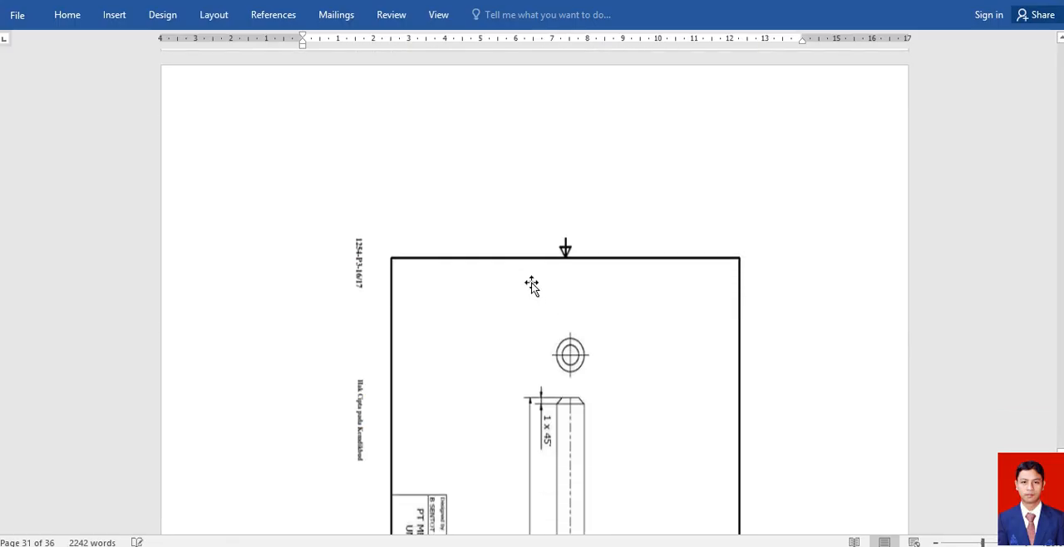
{"action": "scroll", "coordinate": [532, 284], "scroll_direction": "up", "scroll_amount": 2}
{"action": "scroll", "coordinate": [532, 282], "scroll_direction": "down", "scroll_amount": 3}
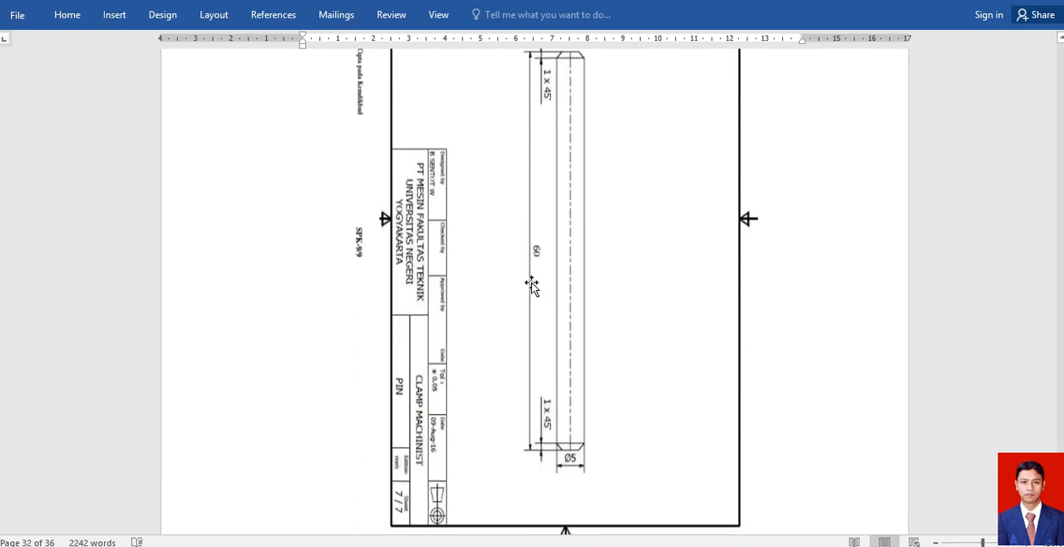
{"action": "scroll", "coordinate": [532, 283], "scroll_direction": "up", "scroll_amount": 1}
{"action": "scroll", "coordinate": [532, 285], "scroll_direction": "up", "scroll_amount": 1}
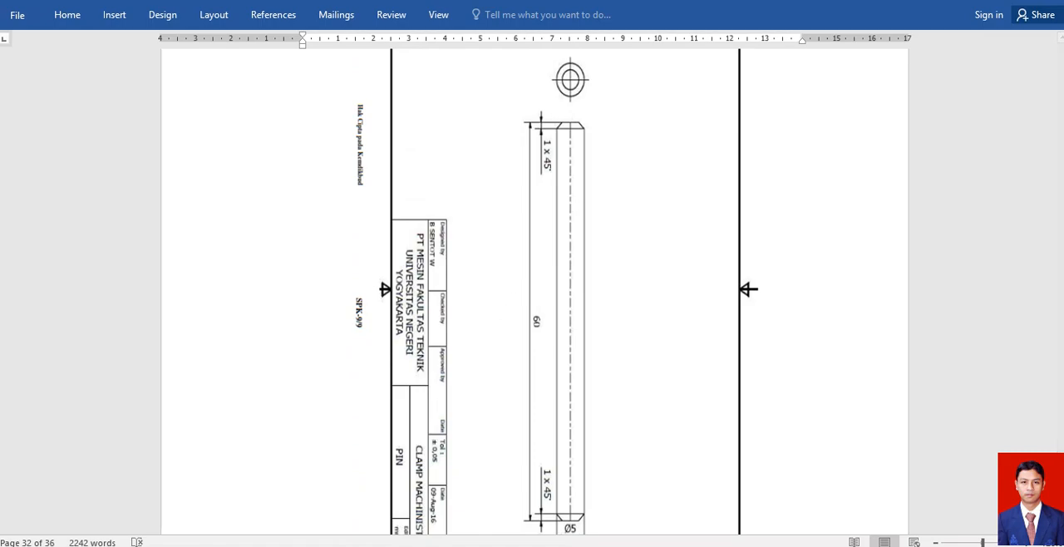
Return to Inventor and create a new part from the metric Standard (mm).ipt template.
{"action": "left_click", "coordinate": [555, 546]}
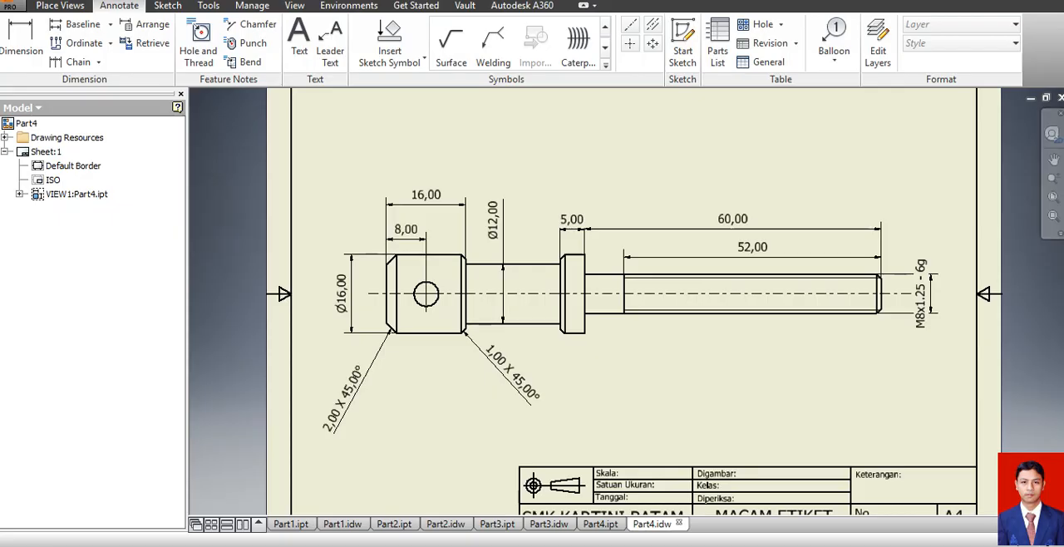
{"action": "left_click", "coordinate": [17, 8]}
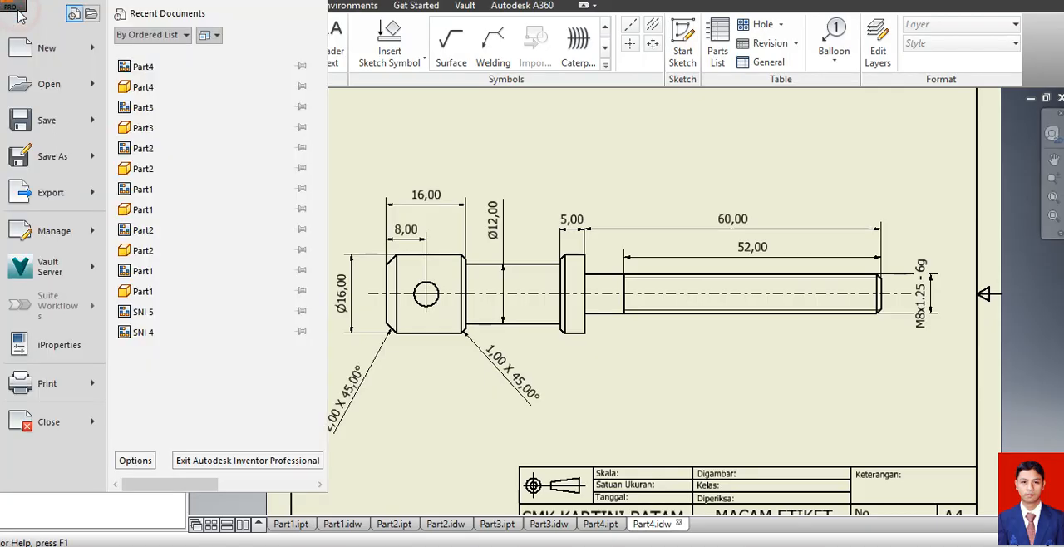
{"action": "left_click", "coordinate": [54, 56]}
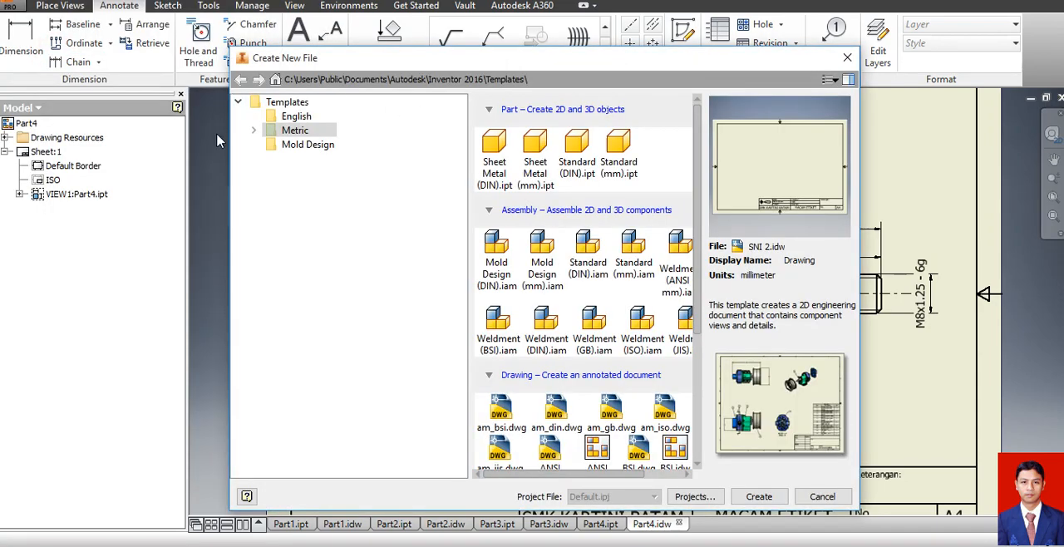
{"action": "left_click", "coordinate": [618, 153]}
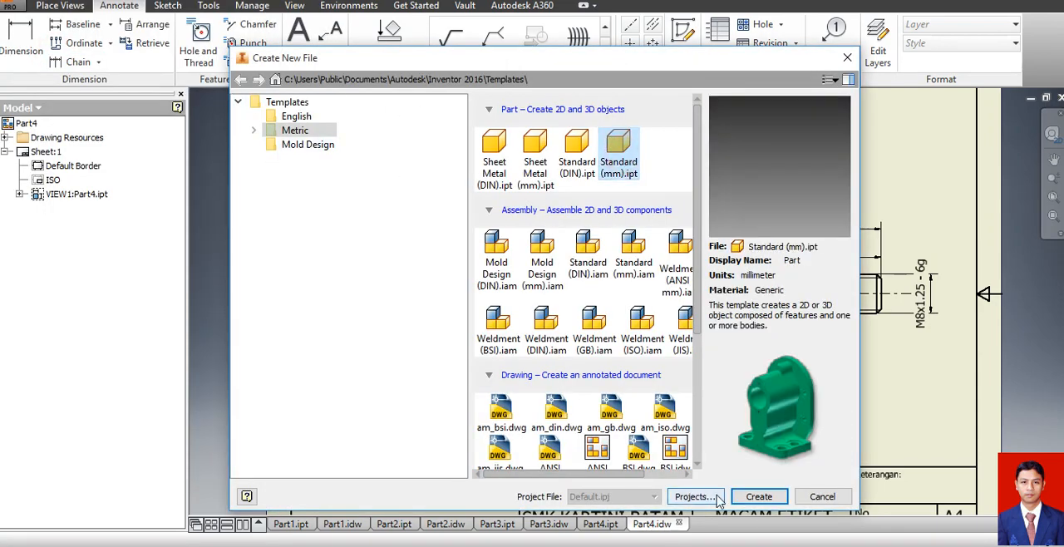
{"action": "left_click", "coordinate": [756, 497]}
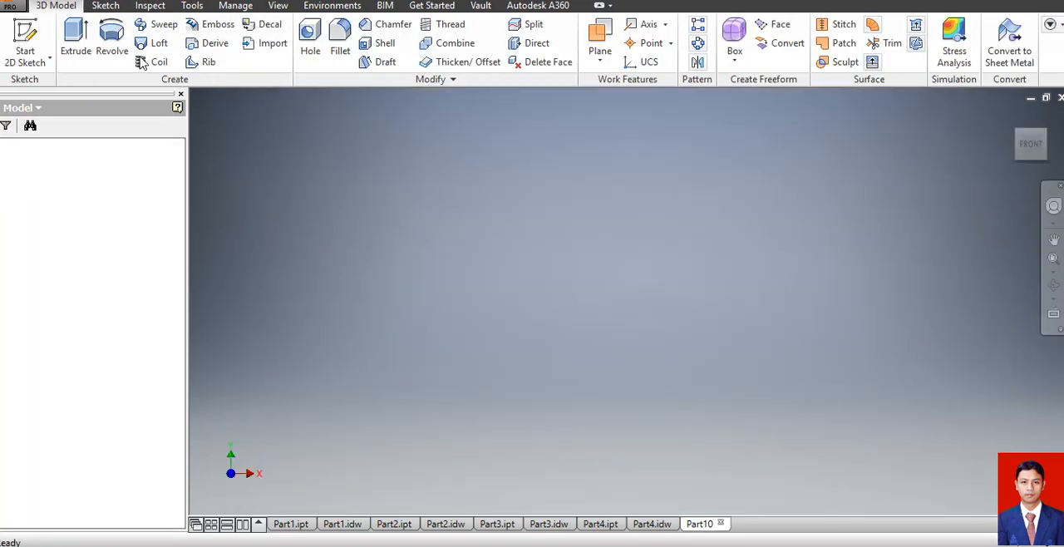
Sketch a 5 mm diameter circle centred on the origin of the XY plane and finish the sketch.
{"action": "left_click", "coordinate": [25, 38]}
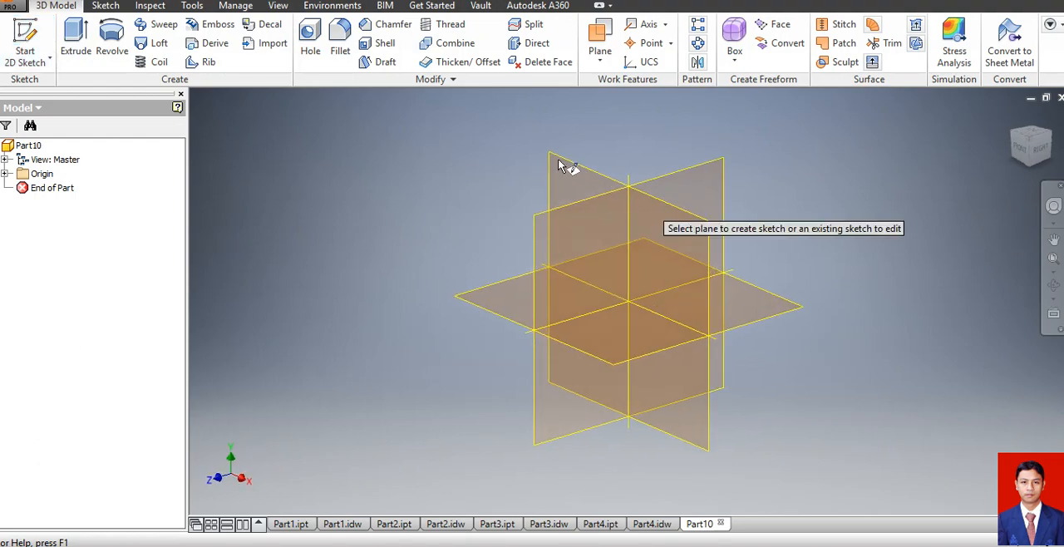
{"action": "left_click", "coordinate": [561, 174]}
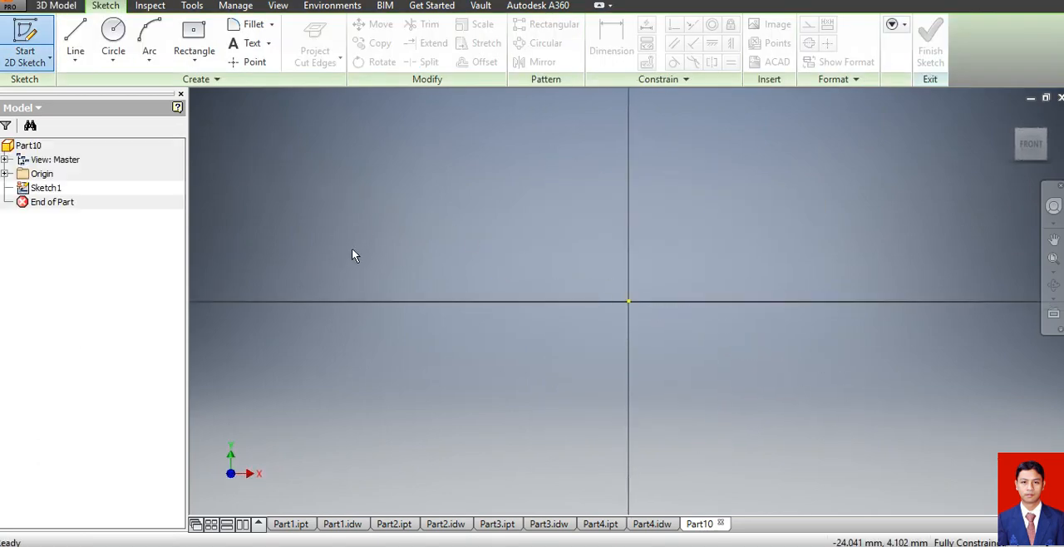
{"action": "left_click", "coordinate": [113, 37]}
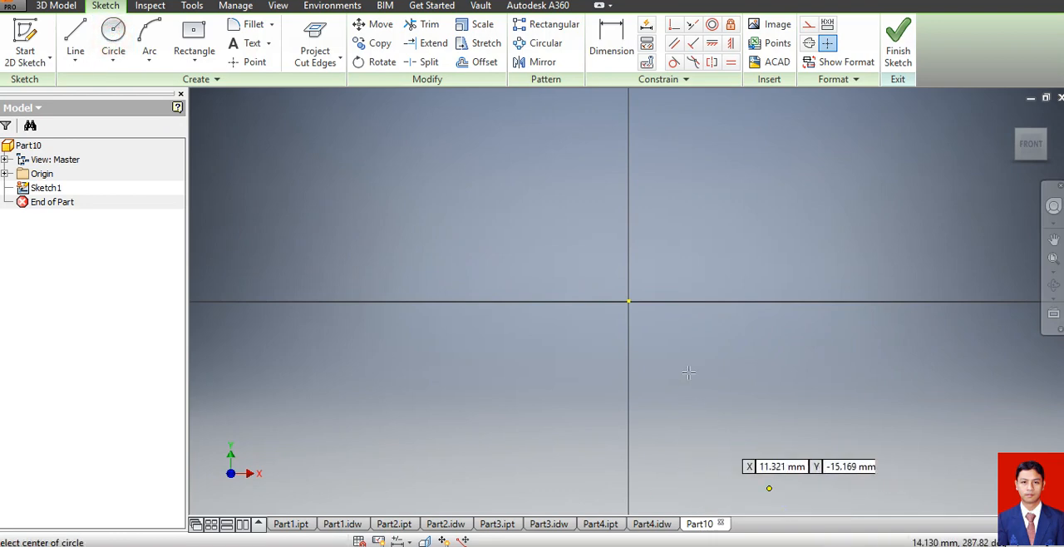
{"action": "left_click", "coordinate": [629, 301]}
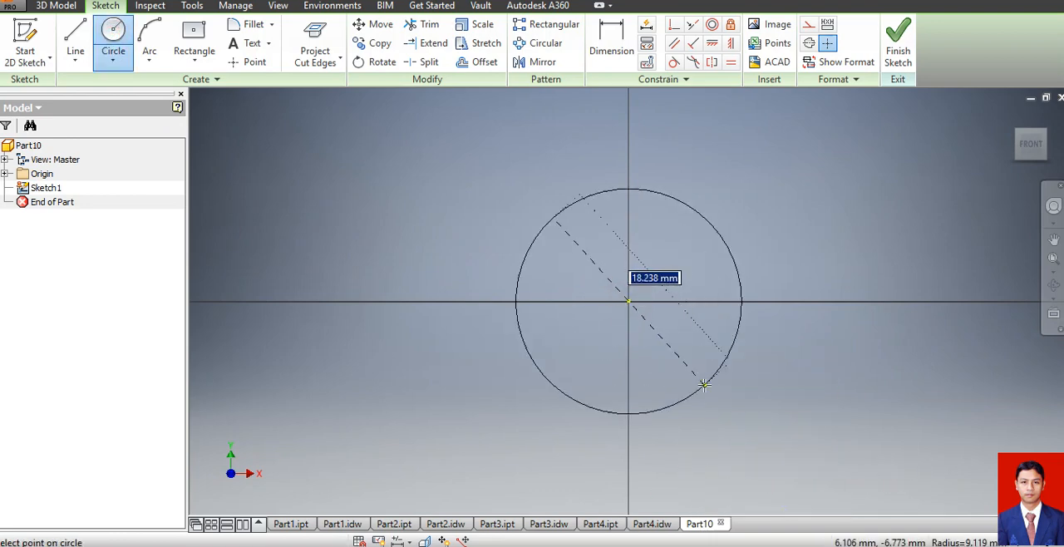
{"action": "type", "text": "5"}
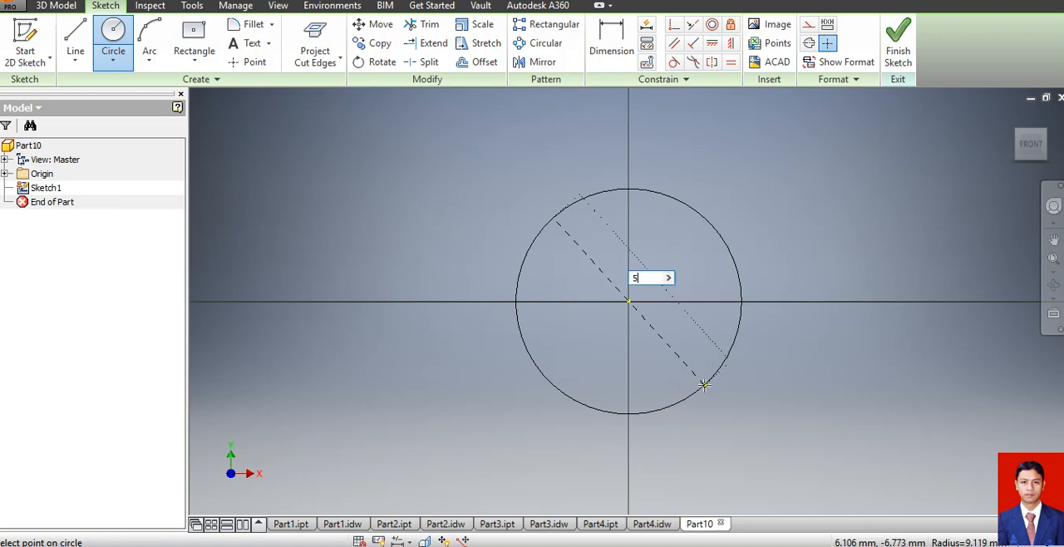
{"action": "key", "text": "Return"}
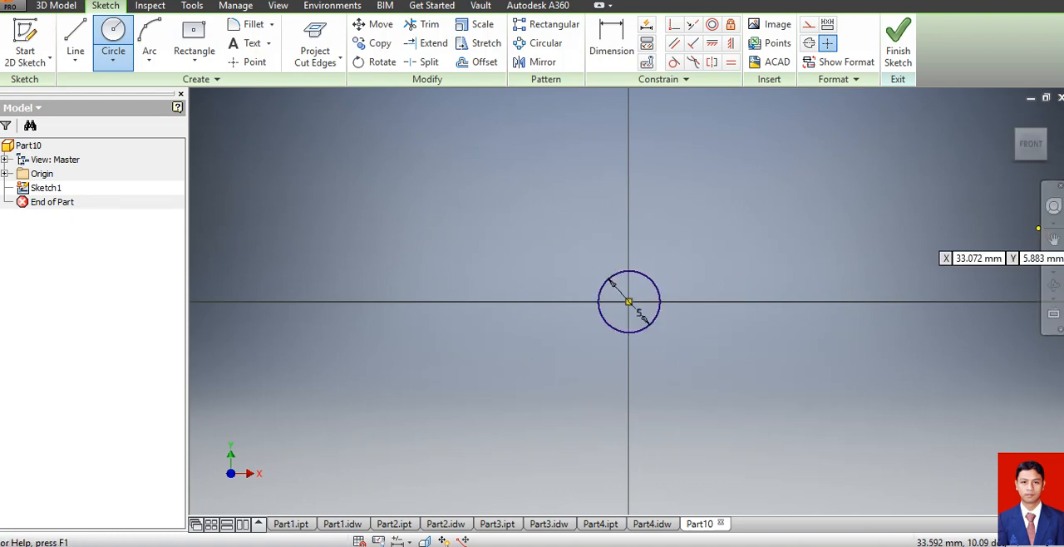
{"action": "left_click", "coordinate": [900, 46]}
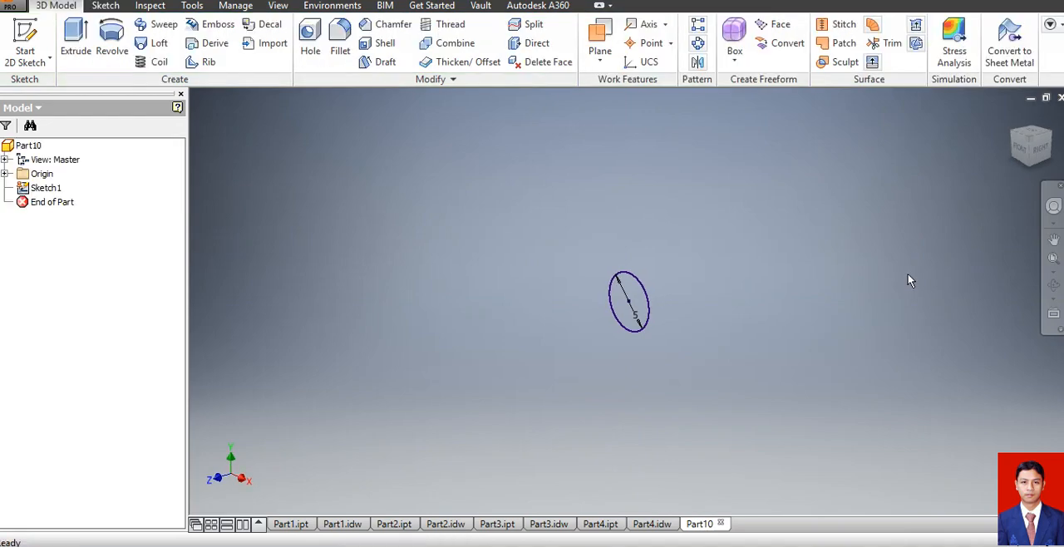
Extrude the circle symmetrically about the sketch plane to a distance of 60 mm.
{"action": "left_click", "coordinate": [75, 38]}
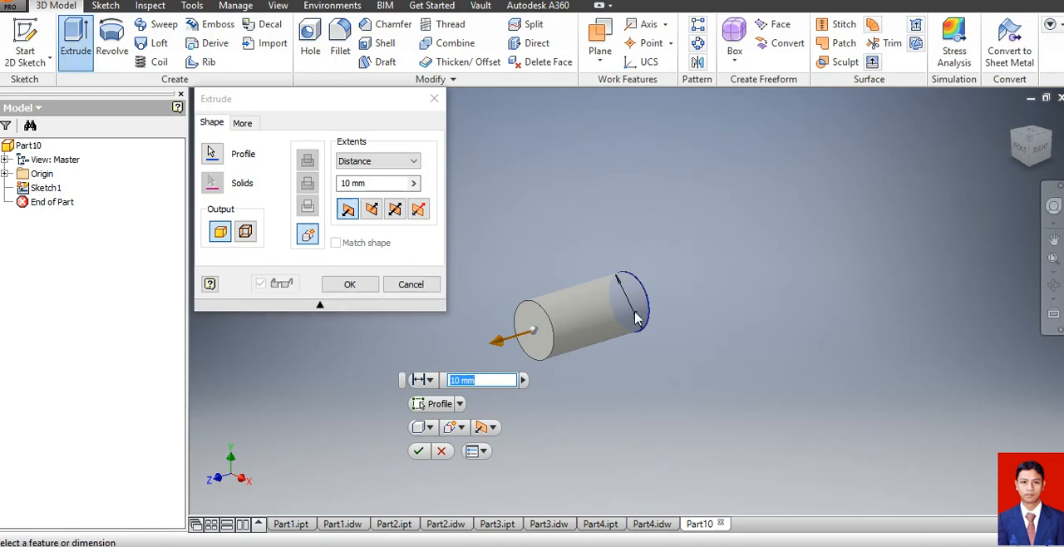
{"action": "left_click", "coordinate": [395, 209]}
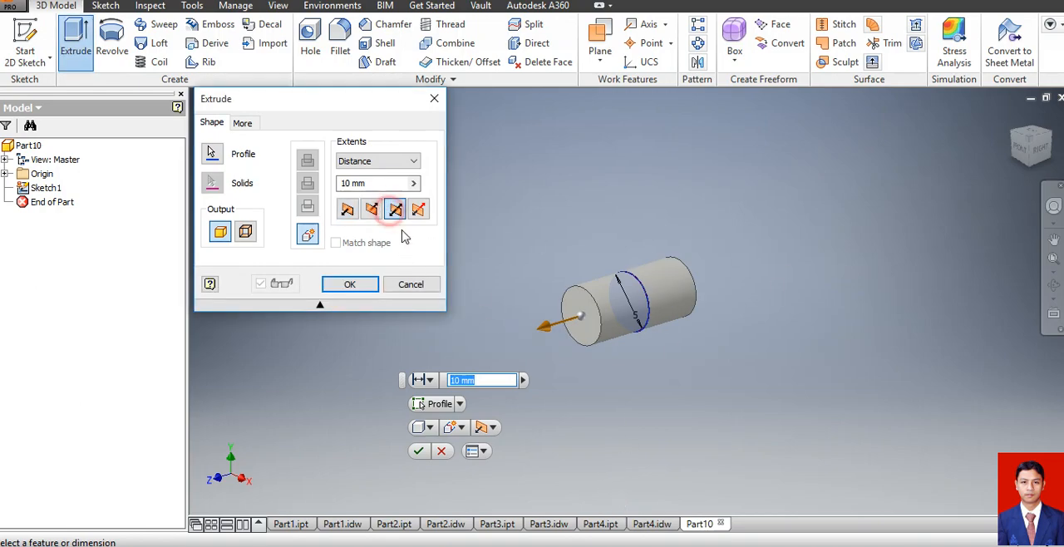
{"action": "left_click", "coordinate": [381, 183]}
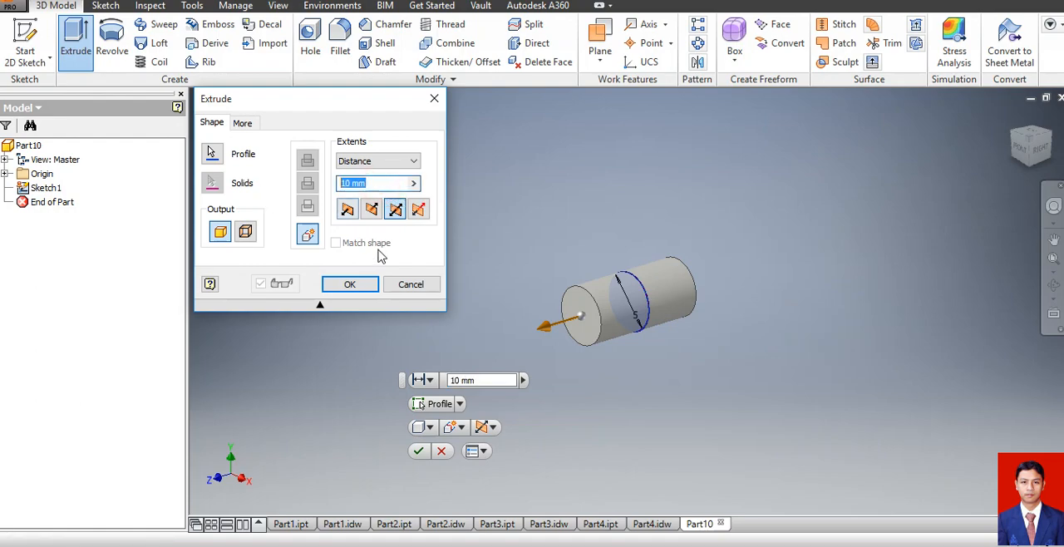
{"action": "type", "text": "60"}
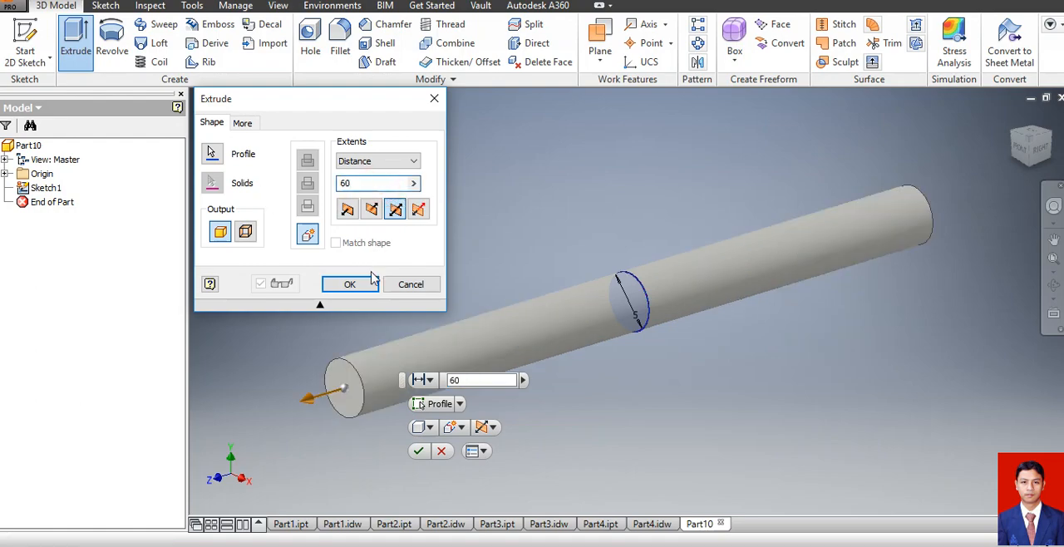
{"action": "left_click", "coordinate": [362, 285]}
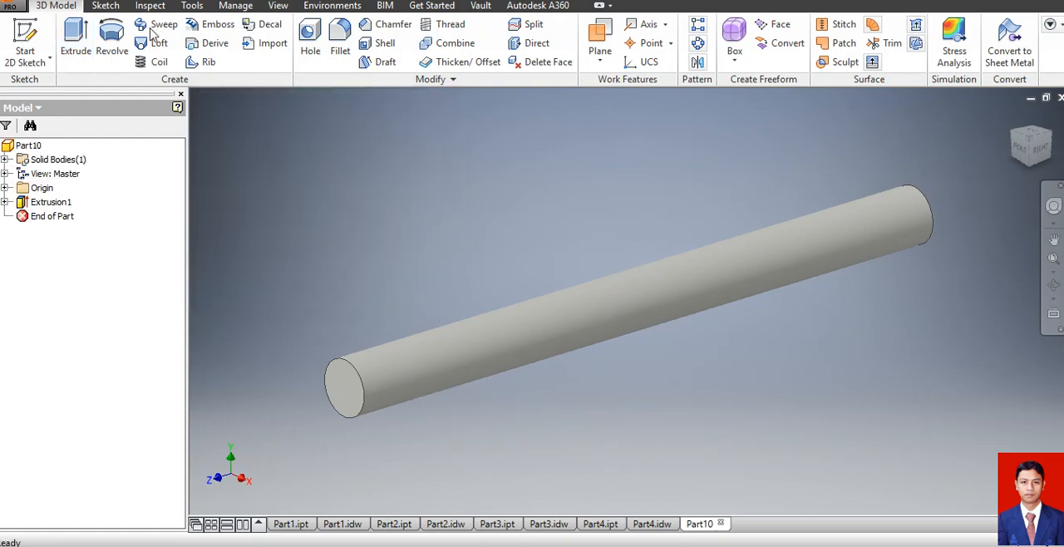
Chamfer the circular edges at both ends of the pin by 1 mm.
{"action": "left_click", "coordinate": [376, 24]}
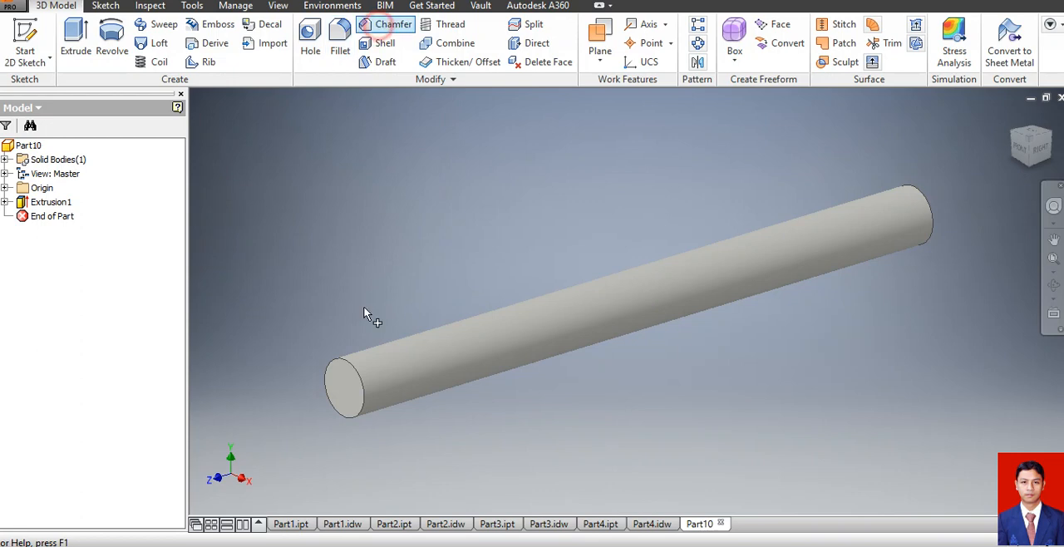
{"action": "left_click", "coordinate": [366, 410]}
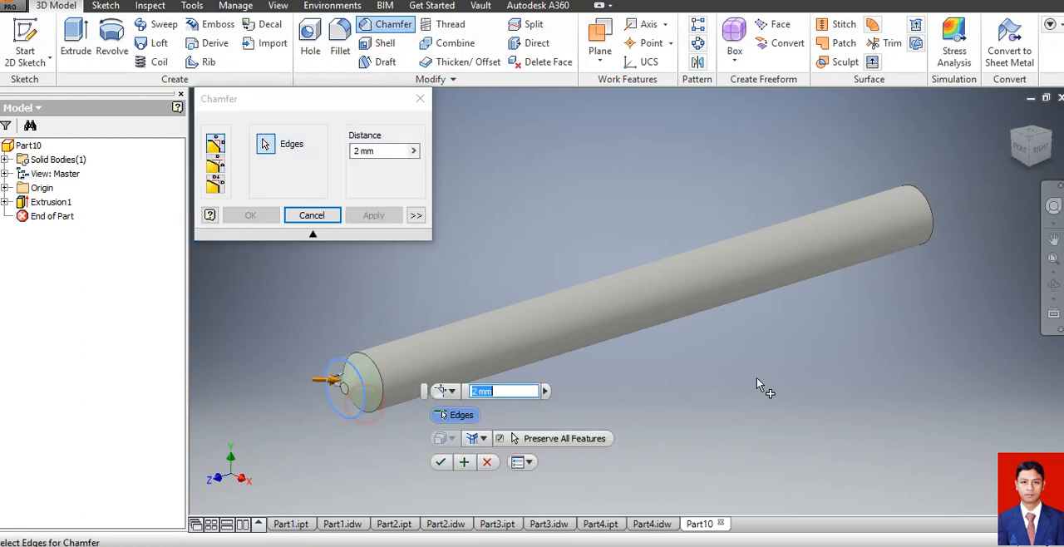
{"action": "left_click", "coordinate": [929, 217]}
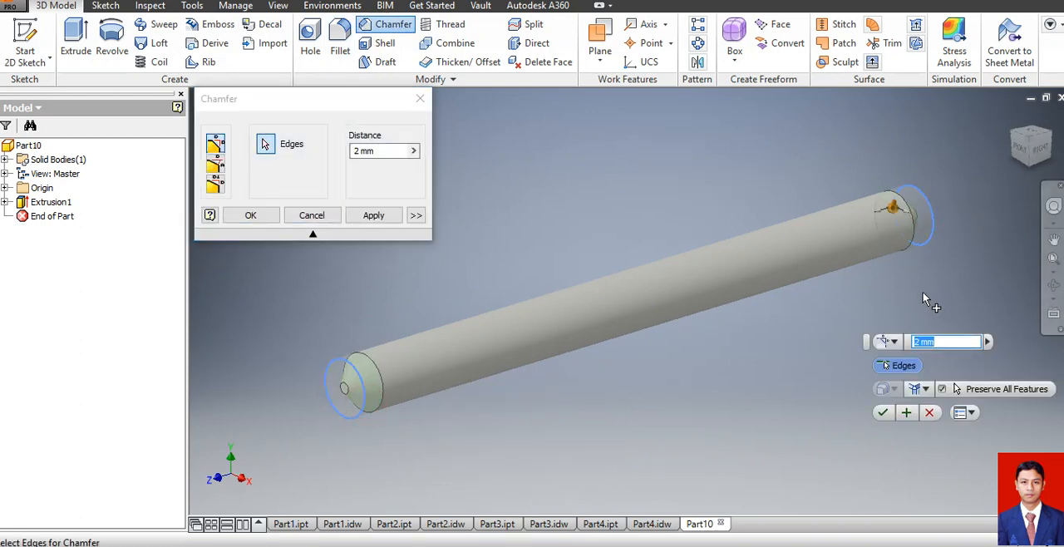
{"action": "type", "text": "1"}
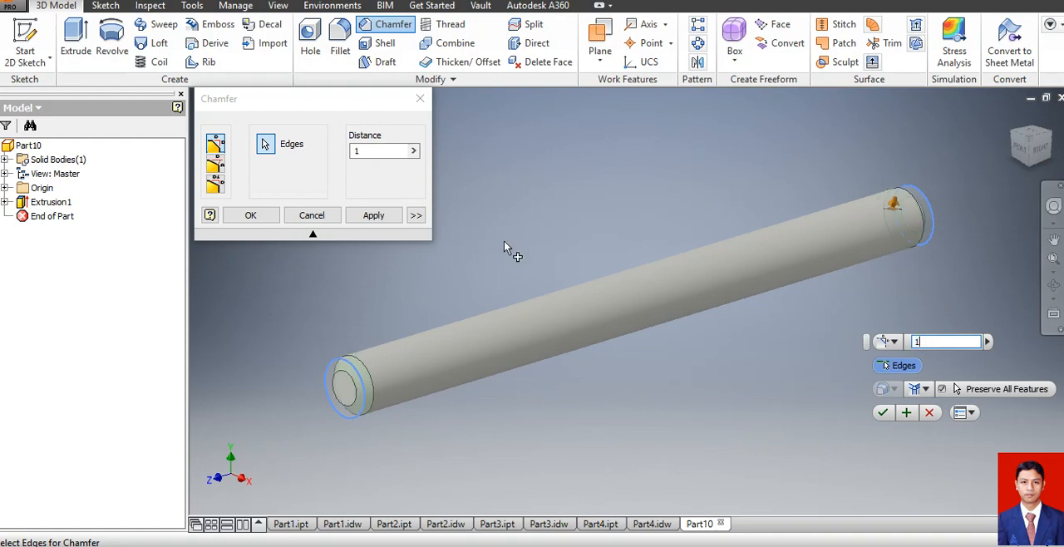
{"action": "left_click", "coordinate": [244, 219]}
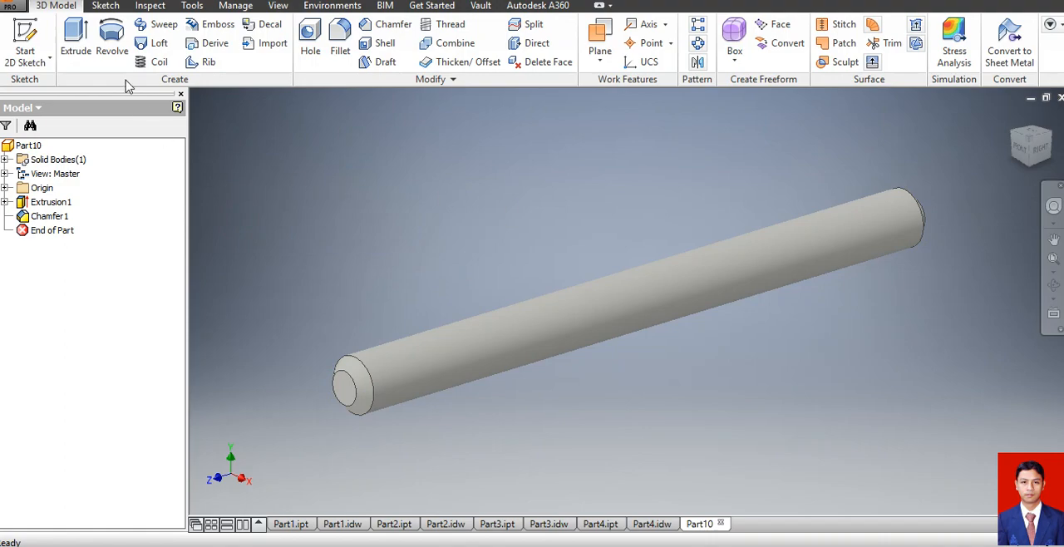
Save the pin part as Part5 in the soal ukk 2017 folder.
{"action": "left_click", "coordinate": [12, 8]}
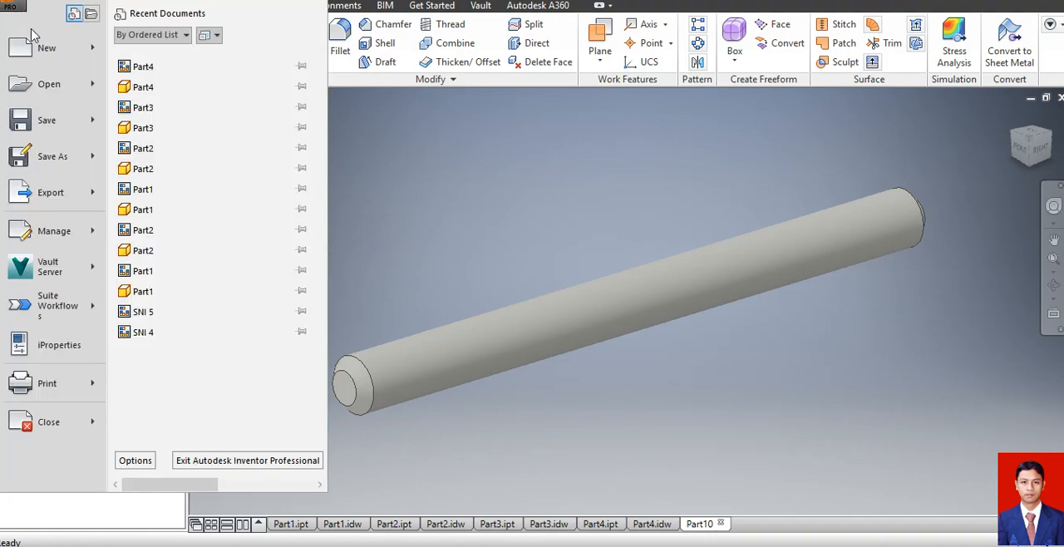
{"action": "left_click", "coordinate": [53, 123]}
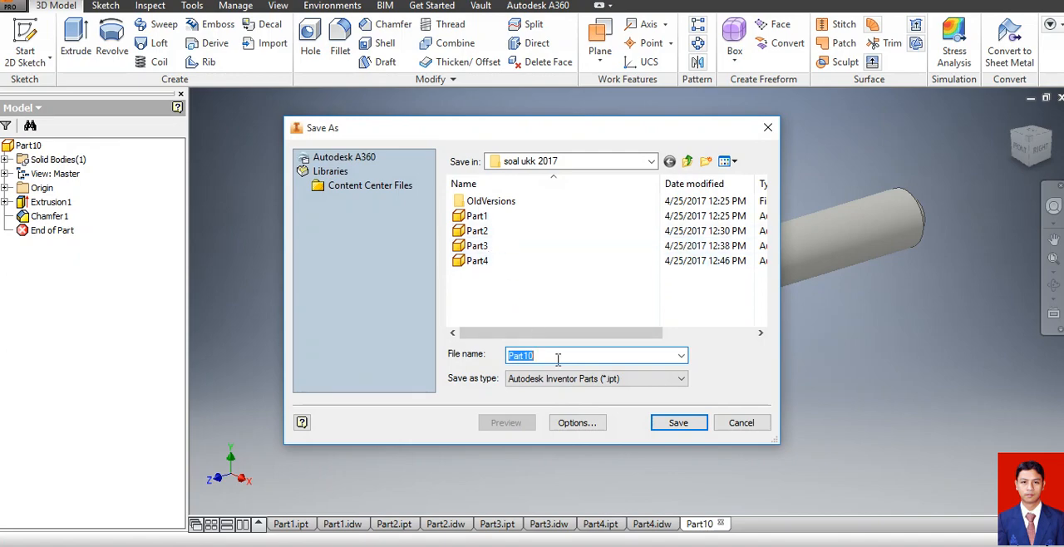
{"action": "left_click", "coordinate": [558, 359]}
{"action": "key", "text": "BackSpace"}
{"action": "key", "text": "BackSpace"}
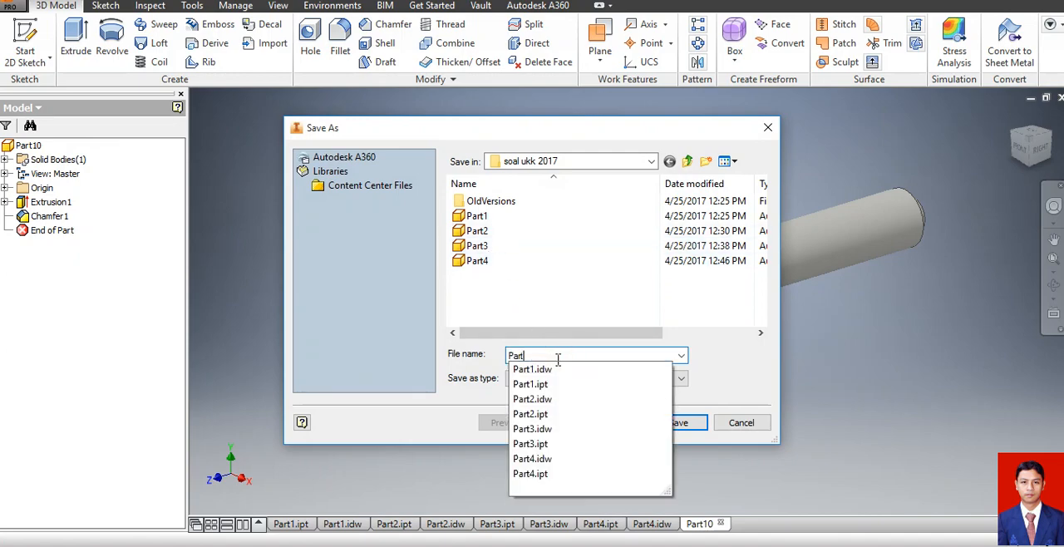
{"action": "type", "text": "5"}
{"action": "left_click", "coordinate": [674, 420]}
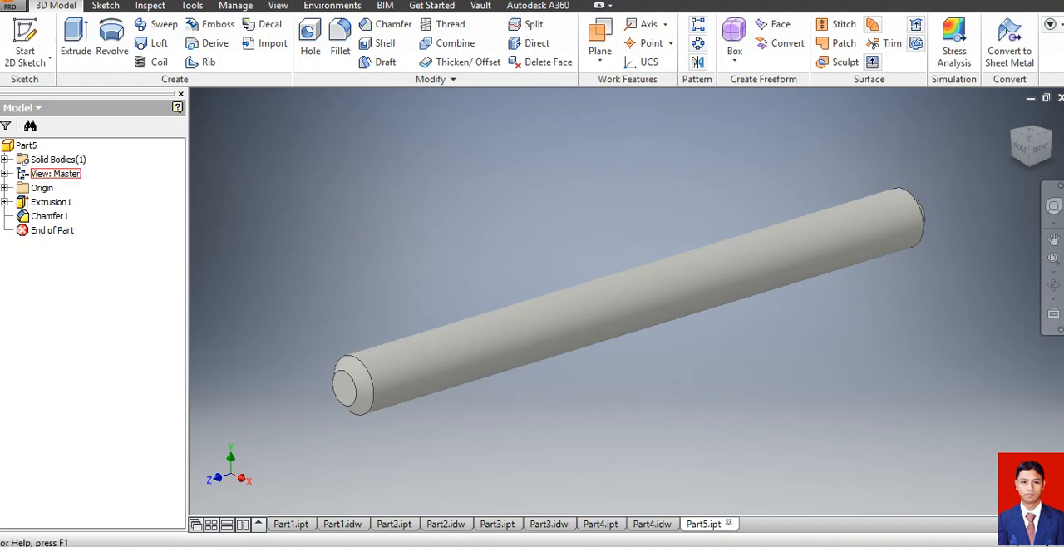
Create a new A4 drawing from the metric SNI 2.idw template.
{"action": "left_click", "coordinate": [12, 6]}
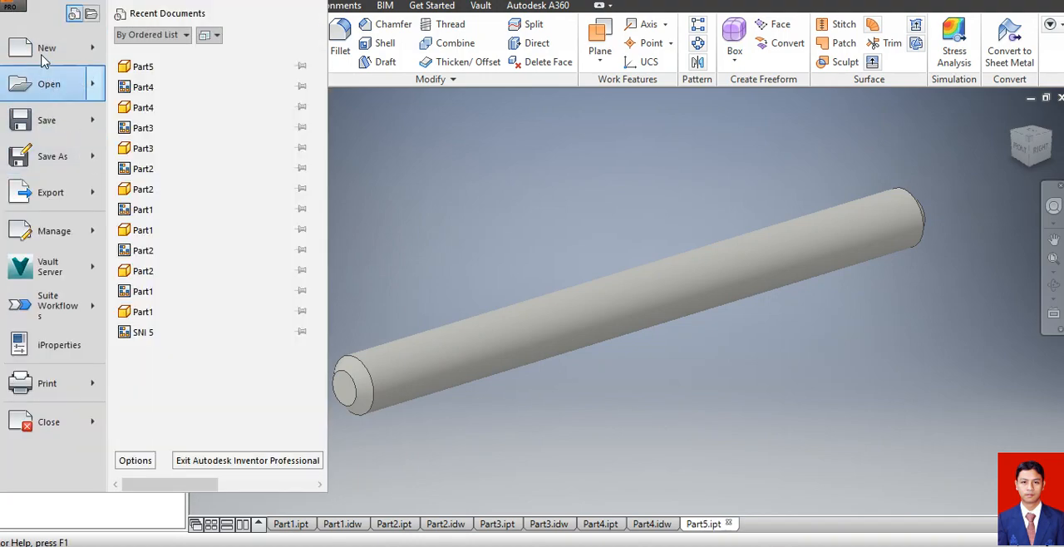
{"action": "left_click", "coordinate": [44, 52]}
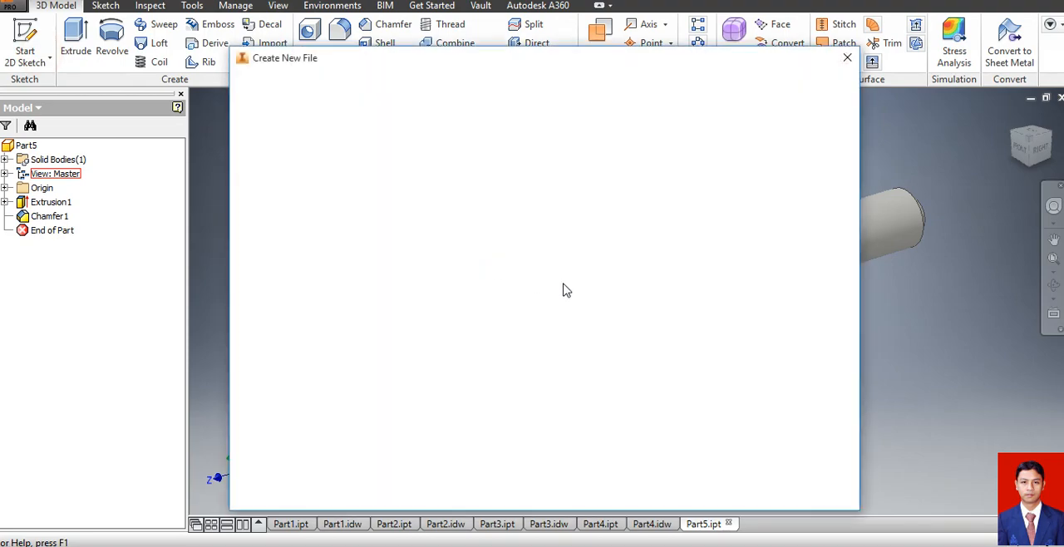
{"action": "scroll", "coordinate": [698, 283], "scroll_direction": "down", "scroll_amount": 5}
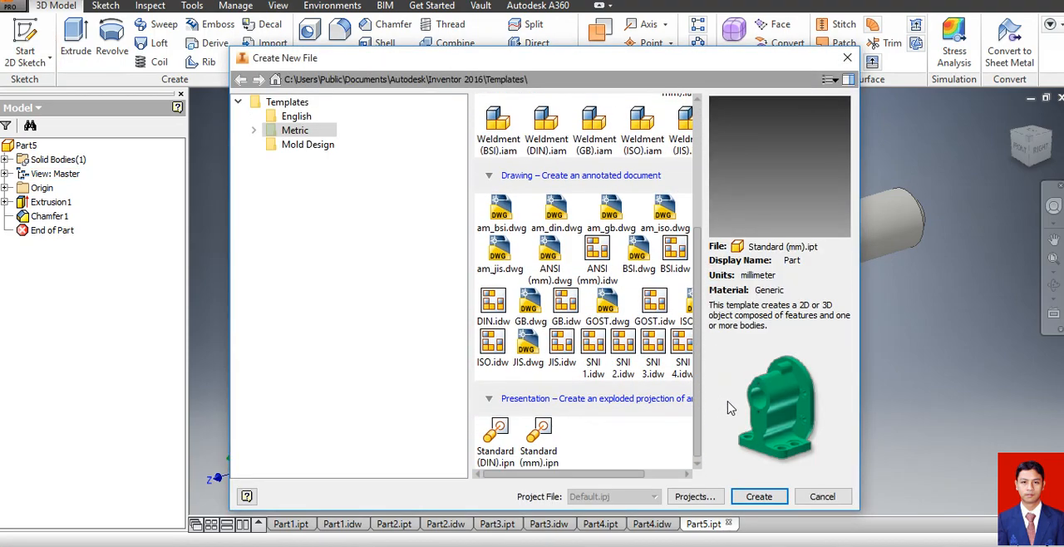
{"action": "left_click", "coordinate": [622, 351]}
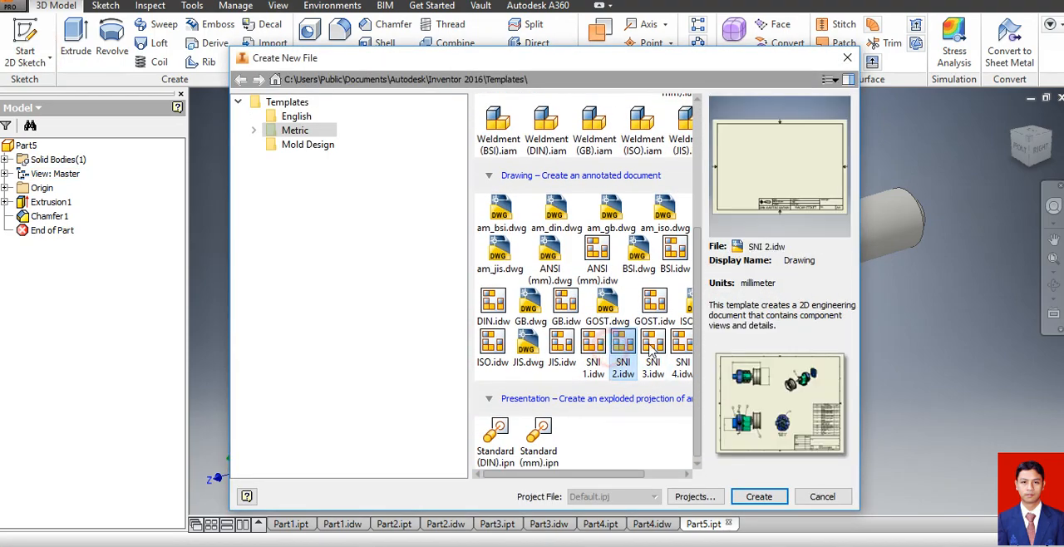
{"action": "left_click", "coordinate": [759, 497]}
{"action": "left_click", "coordinate": [484, 323]}
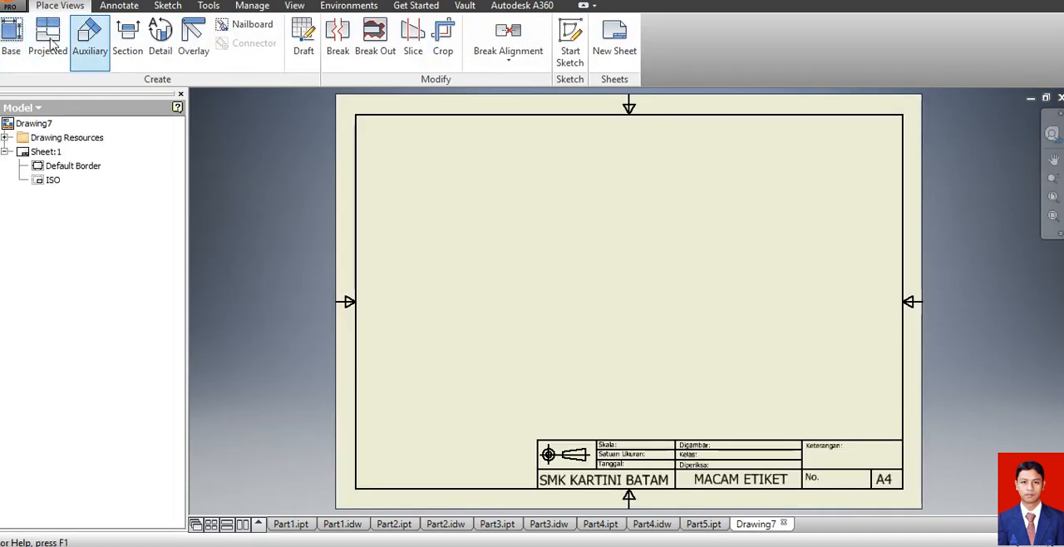
Place a base view of Part5.ipt in the Right orientation at 3:1 scale, with hidden lines shown, mid-sheet.
{"action": "left_click", "coordinate": [13, 40]}
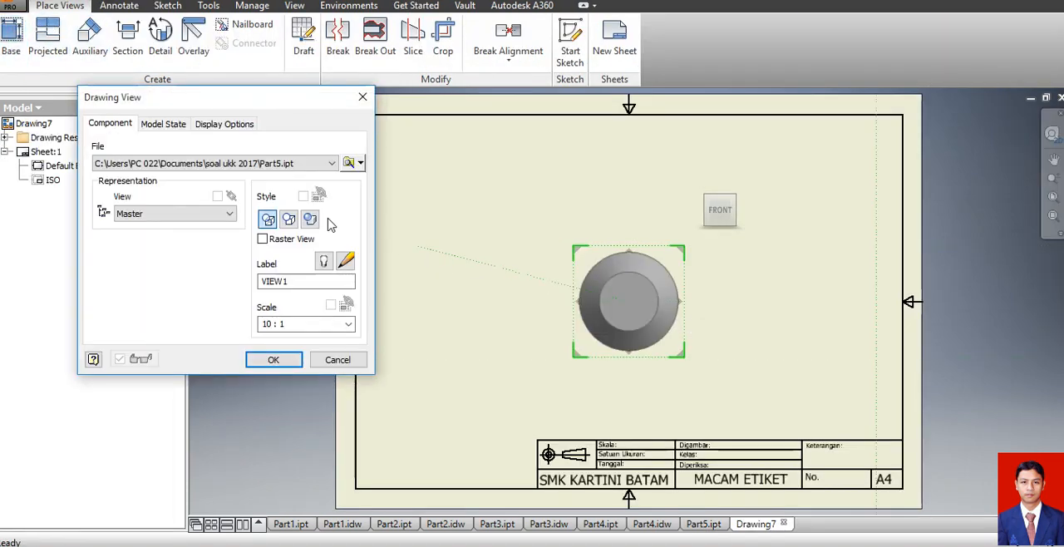
{"action": "left_click", "coordinate": [740, 209]}
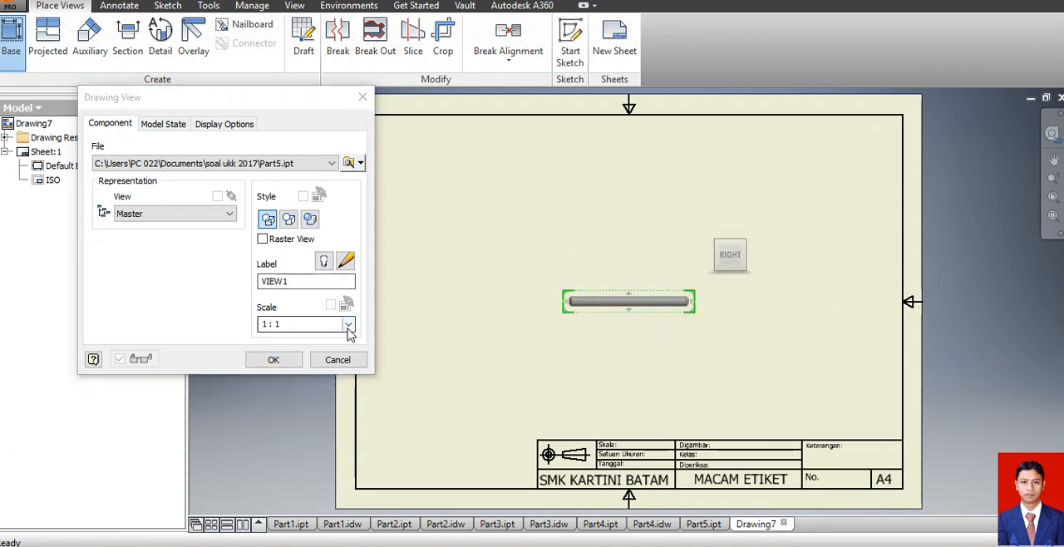
{"action": "left_click", "coordinate": [348, 324]}
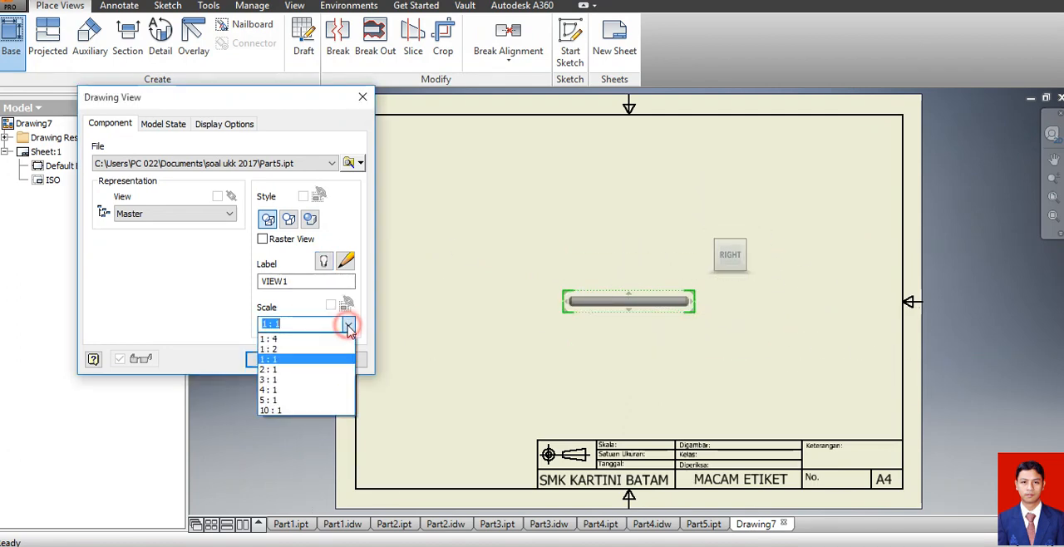
{"action": "left_click", "coordinate": [333, 380]}
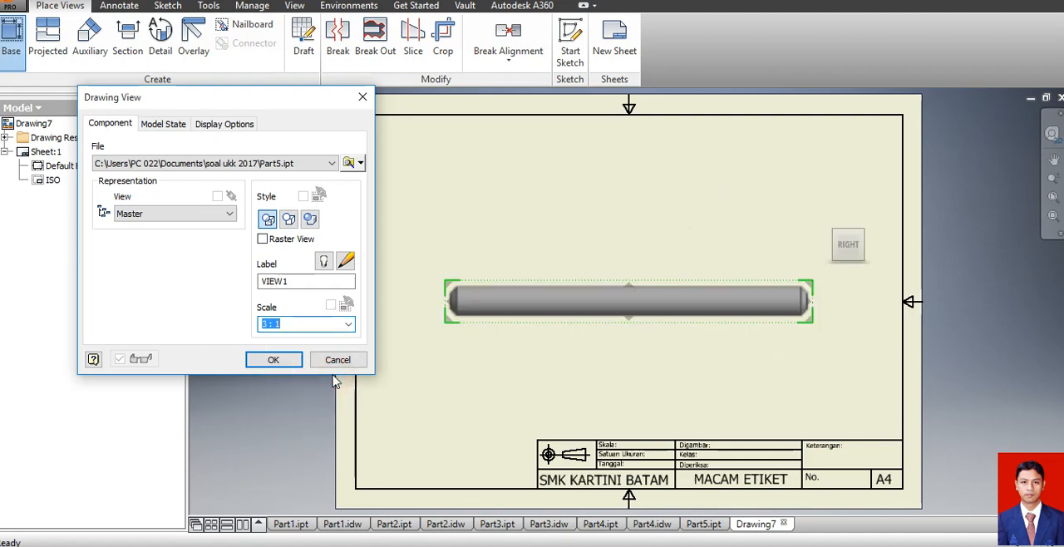
{"action": "left_click", "coordinate": [274, 360]}
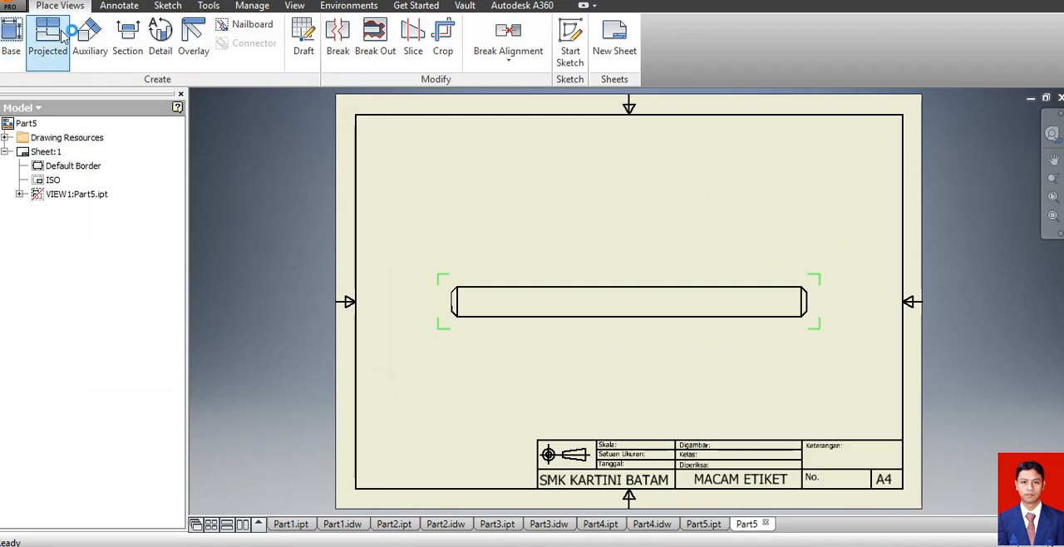
Add a centerline bisector along the pin's axis between its two long edges.
{"action": "left_click", "coordinate": [119, 5]}
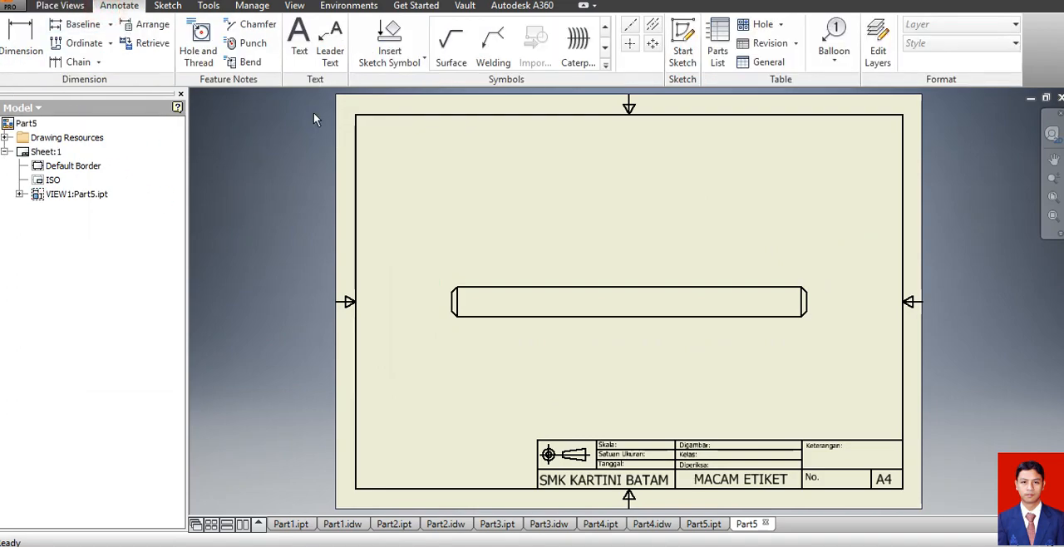
{"action": "left_click", "coordinate": [653, 24]}
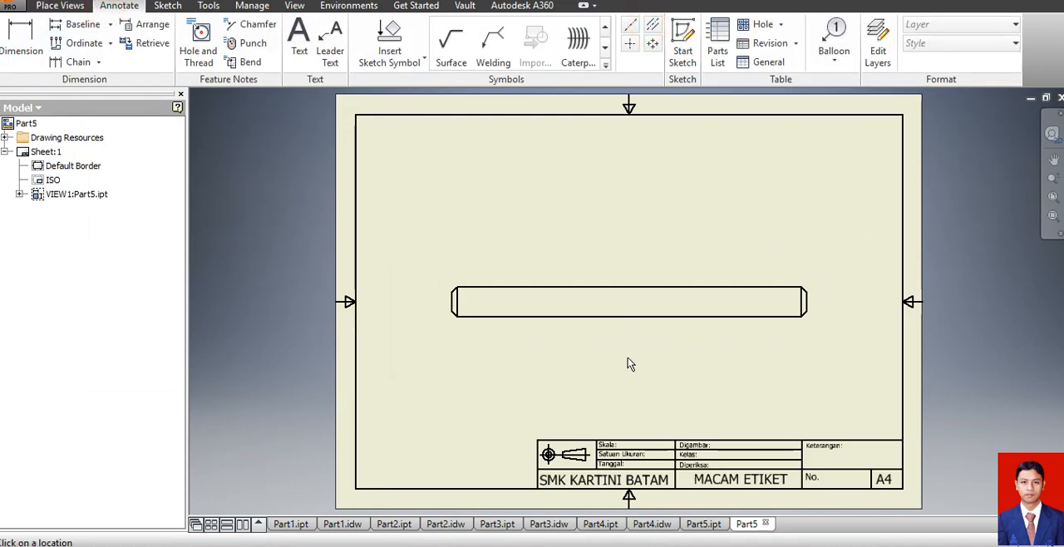
{"action": "left_click", "coordinate": [560, 287]}
{"action": "left_click", "coordinate": [571, 316]}
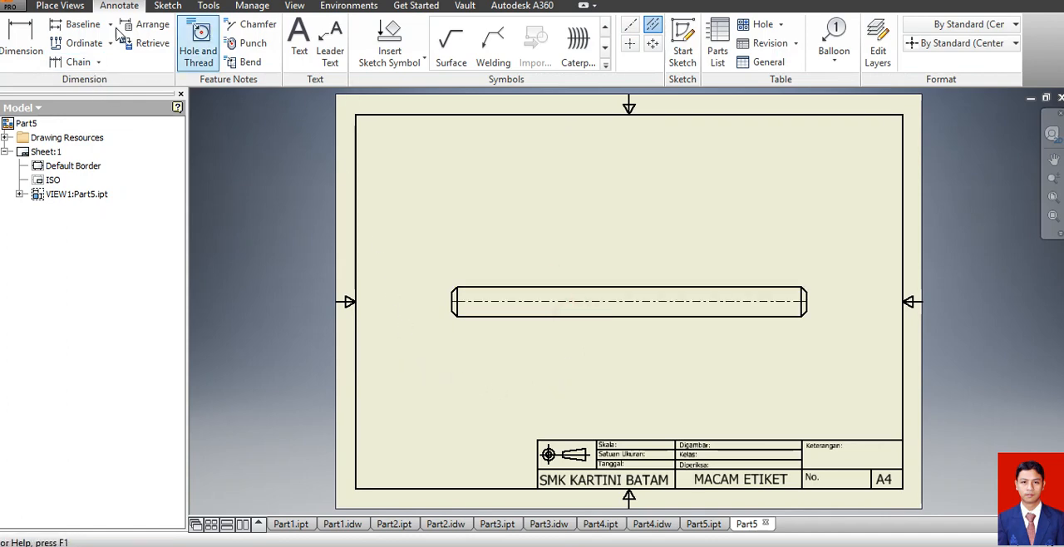
Dimension the pin's diameter beside its end and its overall length below the view.
{"action": "left_click", "coordinate": [30, 40]}
{"action": "left_click", "coordinate": [454, 305]}
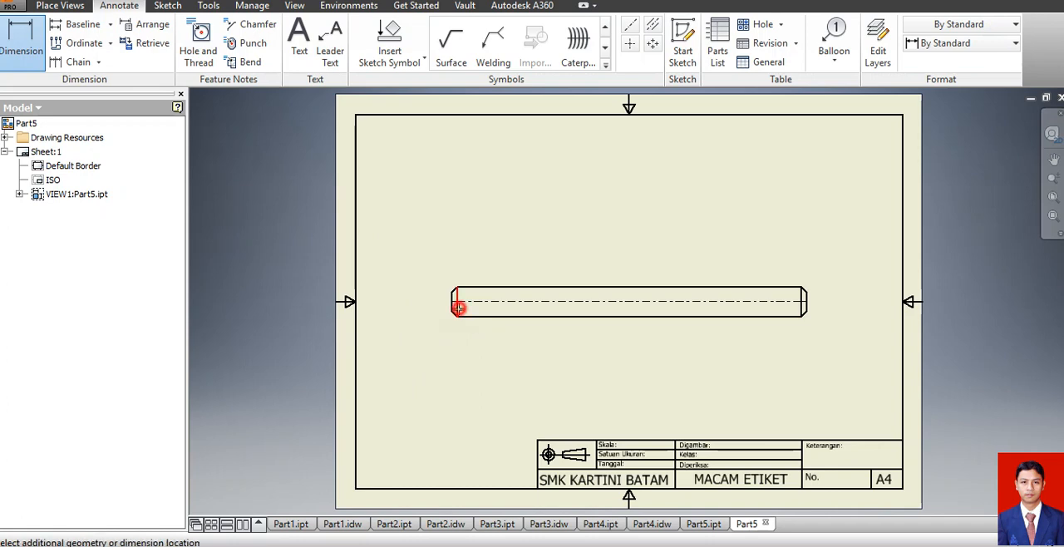
{"action": "left_click", "coordinate": [426, 308]}
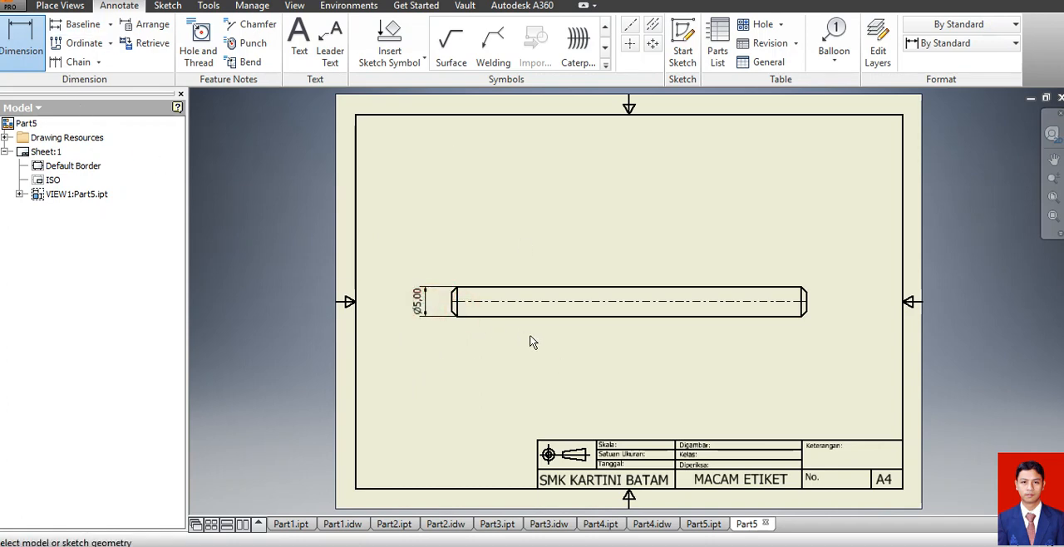
{"action": "left_click", "coordinate": [452, 303]}
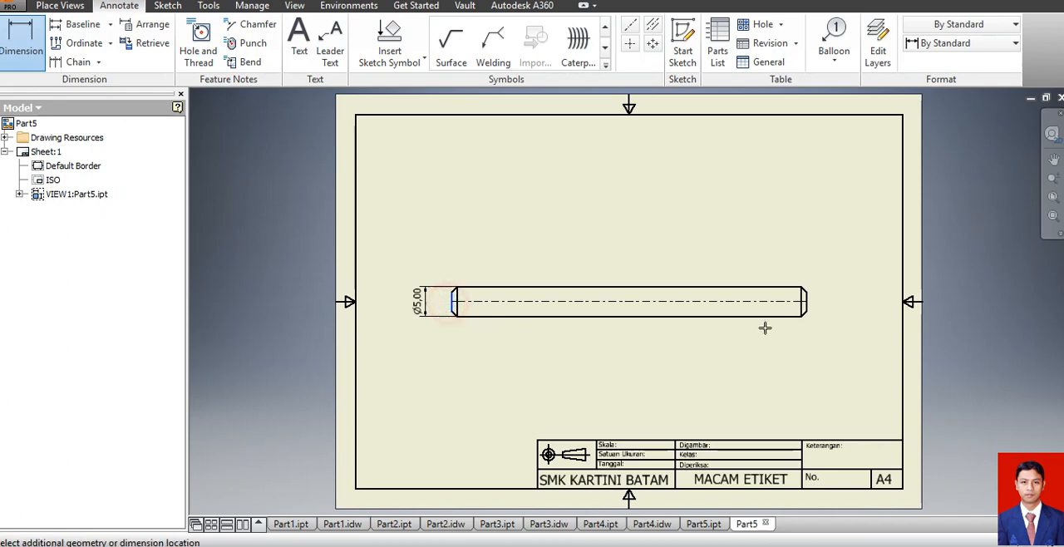
{"action": "left_click", "coordinate": [806, 309]}
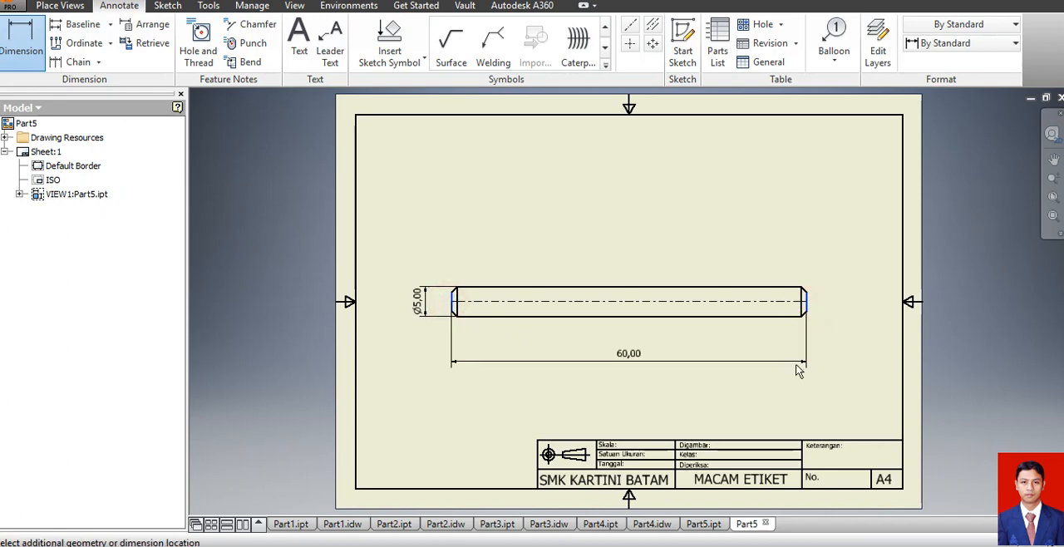
{"action": "left_click", "coordinate": [795, 361]}
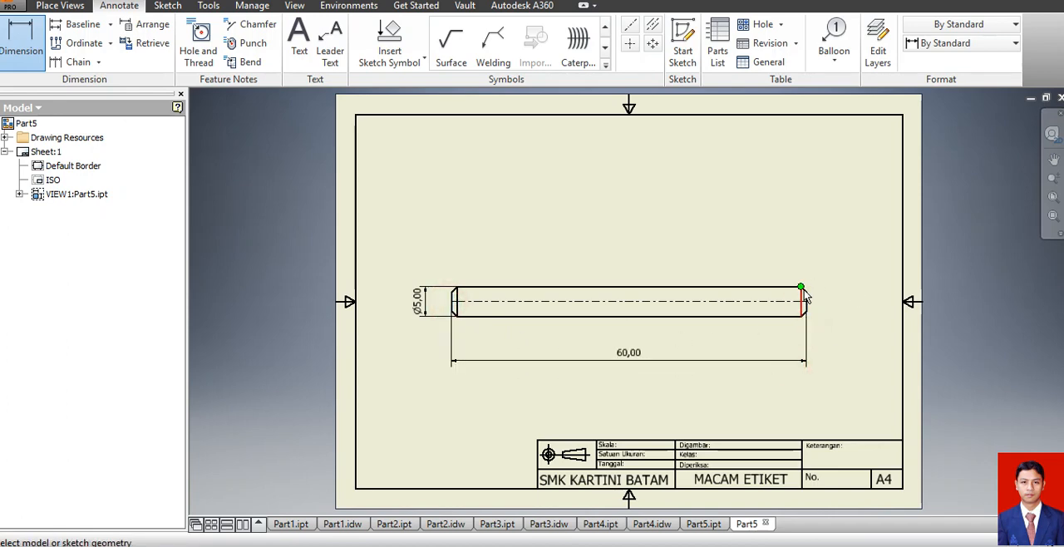
{"action": "scroll", "coordinate": [806, 295], "scroll_direction": "up", "scroll_amount": 5}
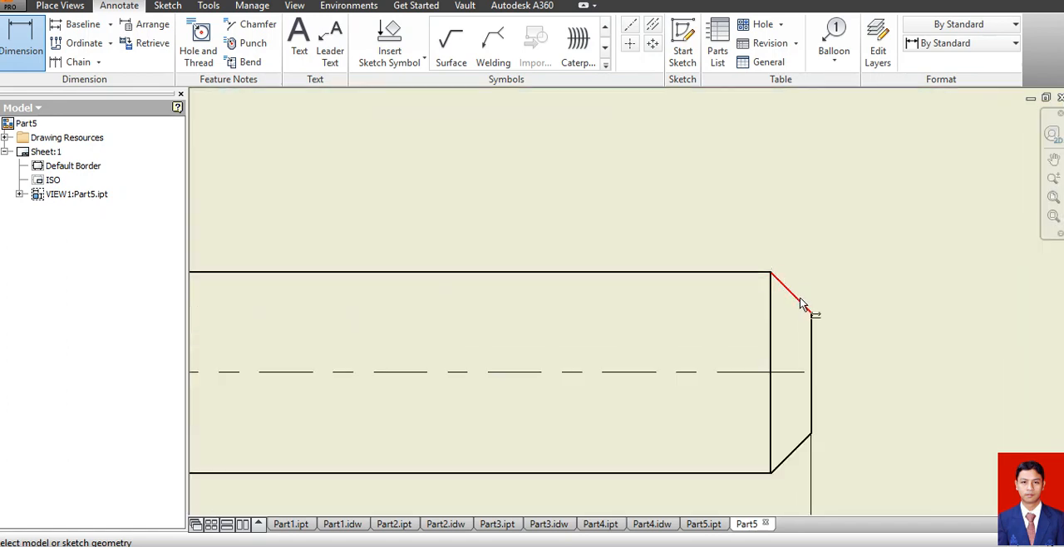
{"action": "left_click", "coordinate": [796, 300]}
{"action": "left_click", "coordinate": [739, 272]}
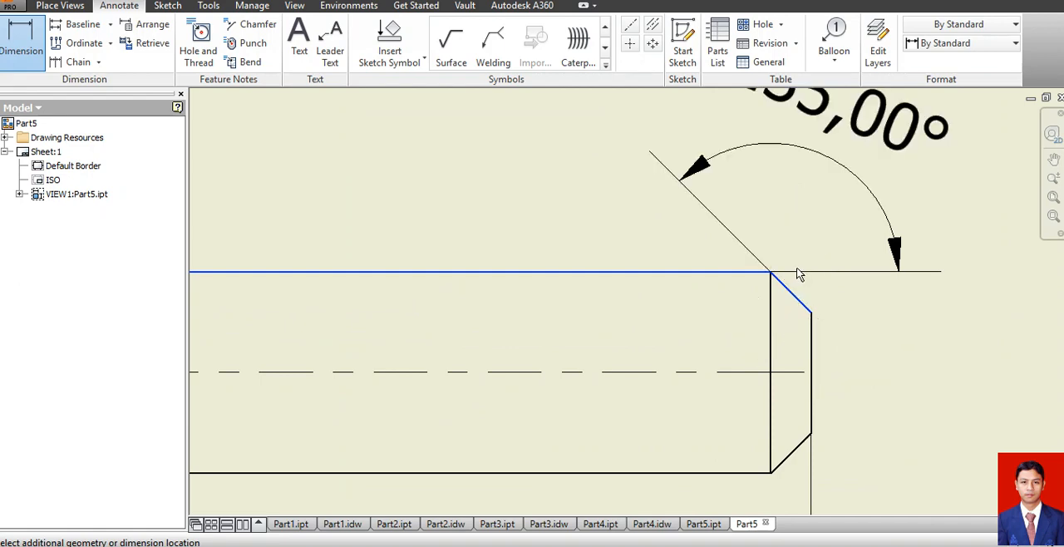
{"action": "key", "text": "Escape"}
Add a chamfer note to the pin's upper chamfer at the end opposite the diameter dimension.
{"action": "left_click", "coordinate": [250, 25]}
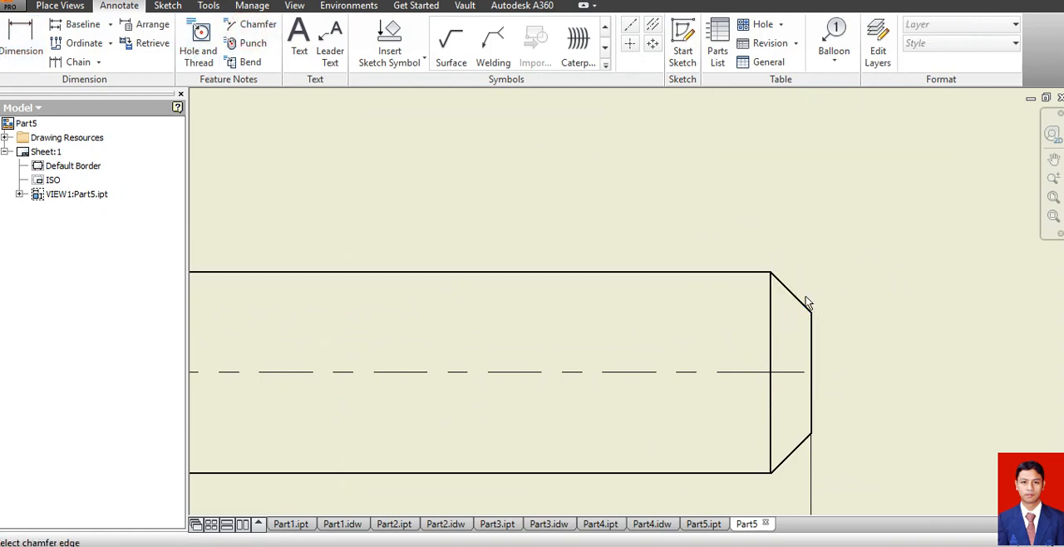
{"action": "left_click", "coordinate": [796, 304]}
{"action": "left_click", "coordinate": [741, 272]}
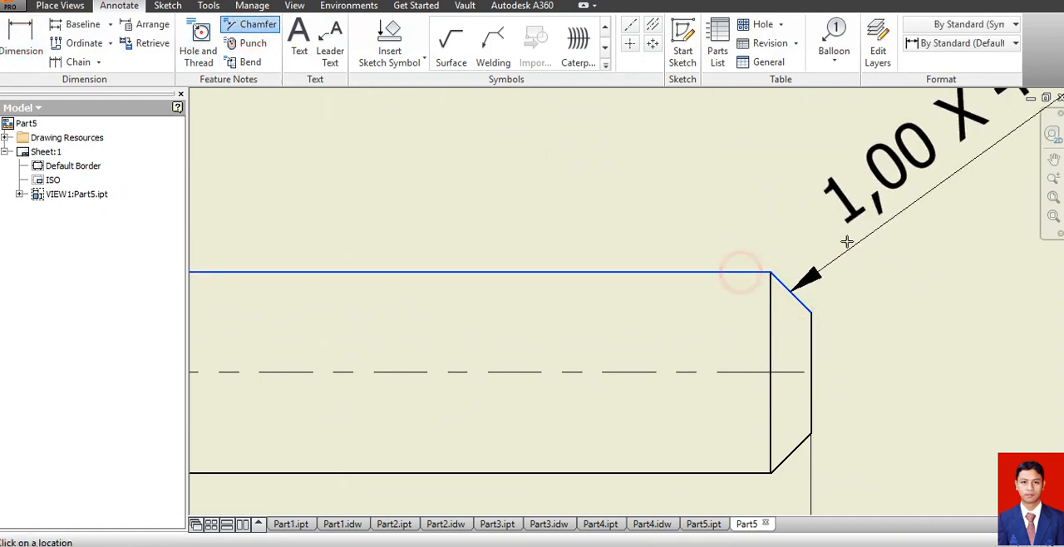
{"action": "left_click", "coordinate": [848, 241]}
{"action": "scroll", "coordinate": [848, 241], "scroll_direction": "down", "scroll_amount": 5}
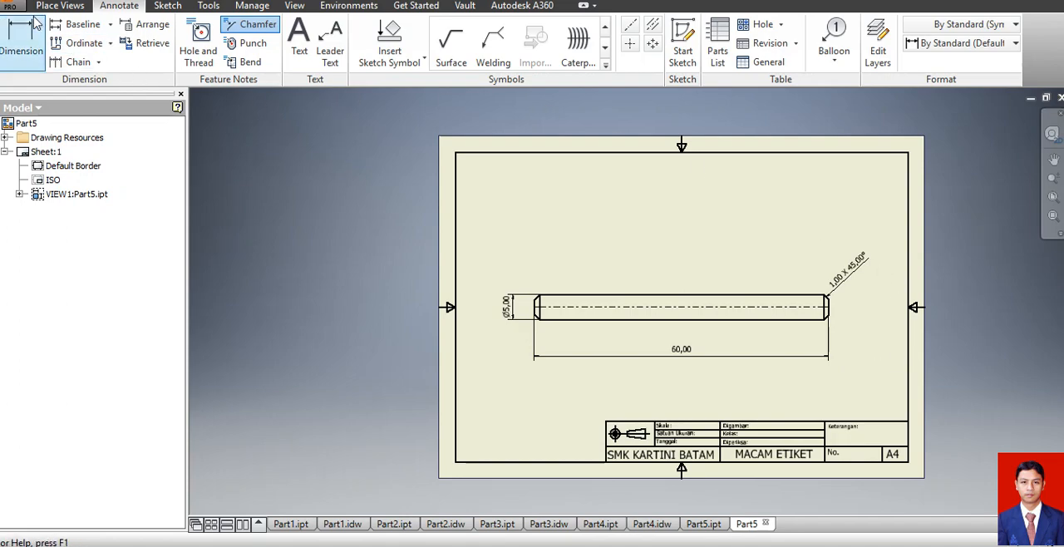
Save the pin drawing as Part5 in Inventor Drawing (*.idw) format in the soal ukk 2017 folder.
{"action": "left_click", "coordinate": [10, 6]}
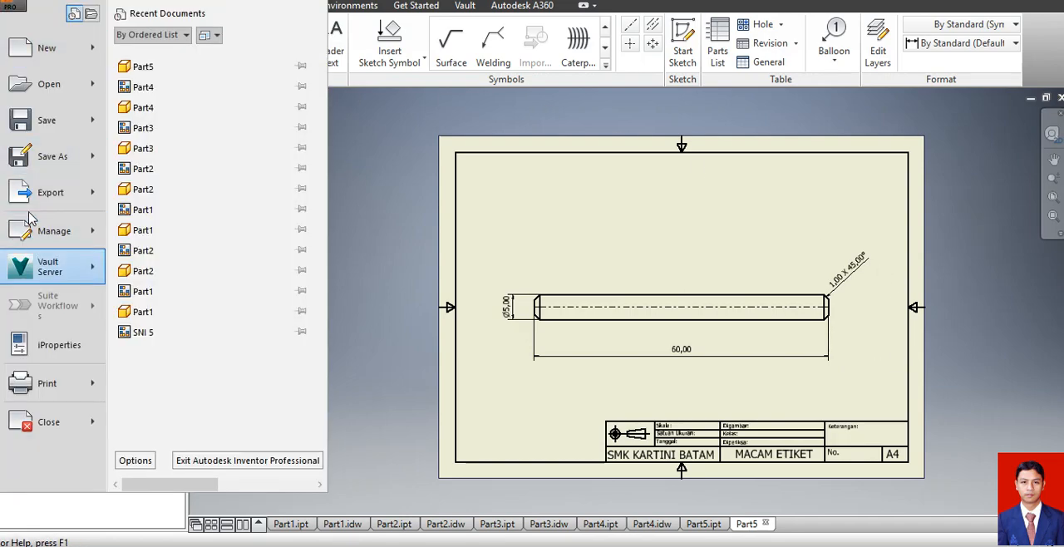
{"action": "left_click", "coordinate": [38, 123]}
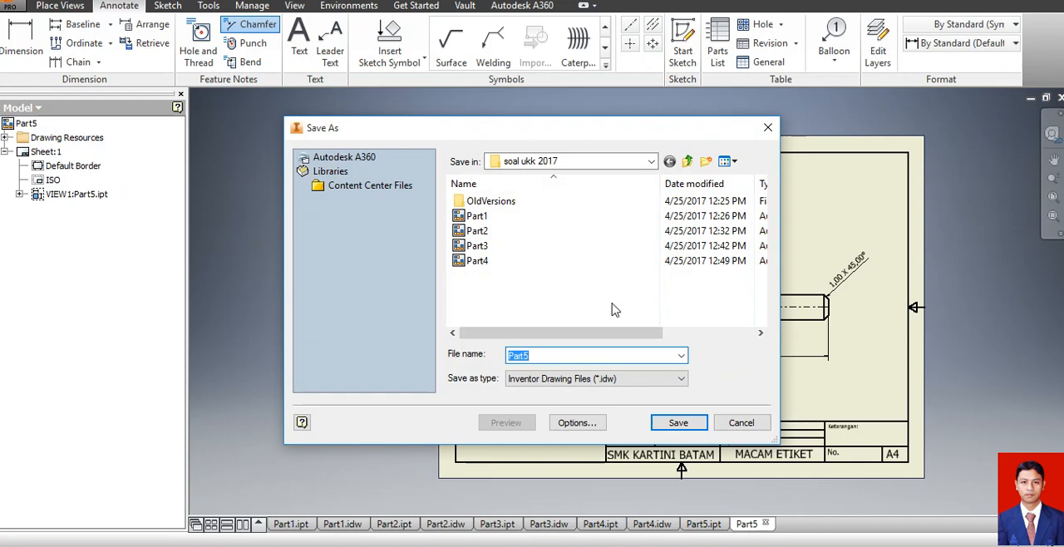
{"action": "left_click", "coordinate": [679, 423]}
{"action": "left_click", "coordinate": [728, 319]}
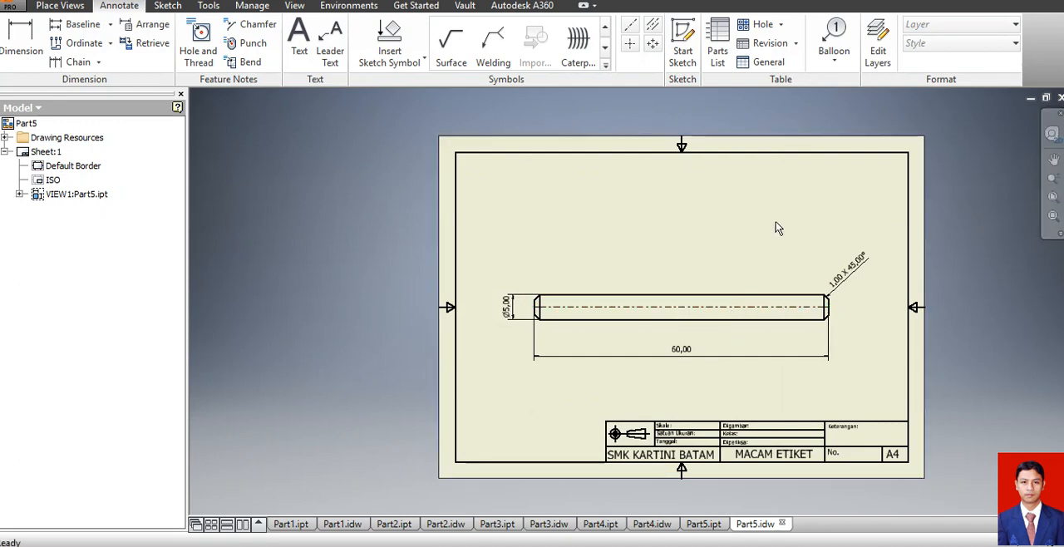
Create a new assembly from the metric Standard (mm).iam template.
{"action": "left_click", "coordinate": [13, 9]}
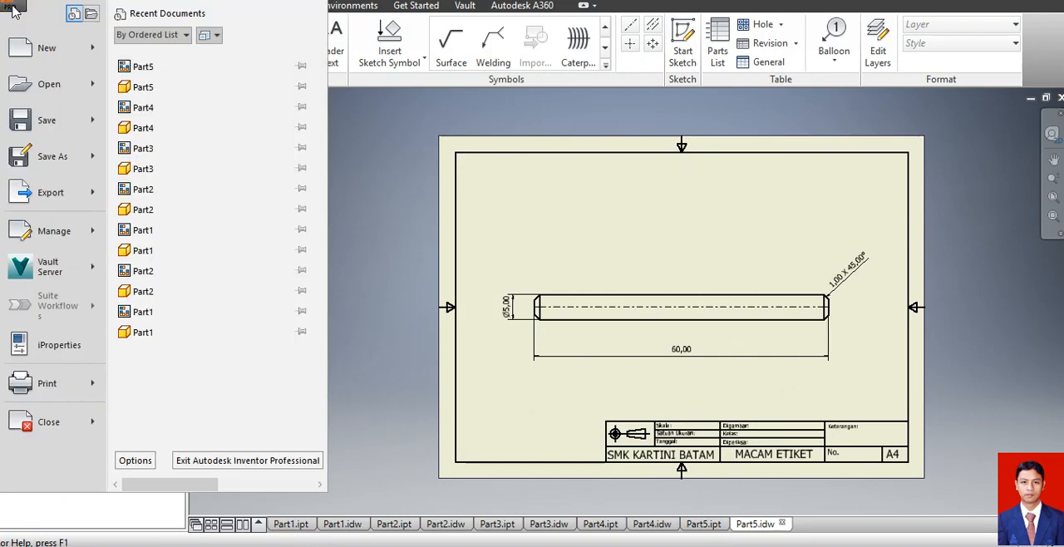
{"action": "left_click", "coordinate": [43, 50]}
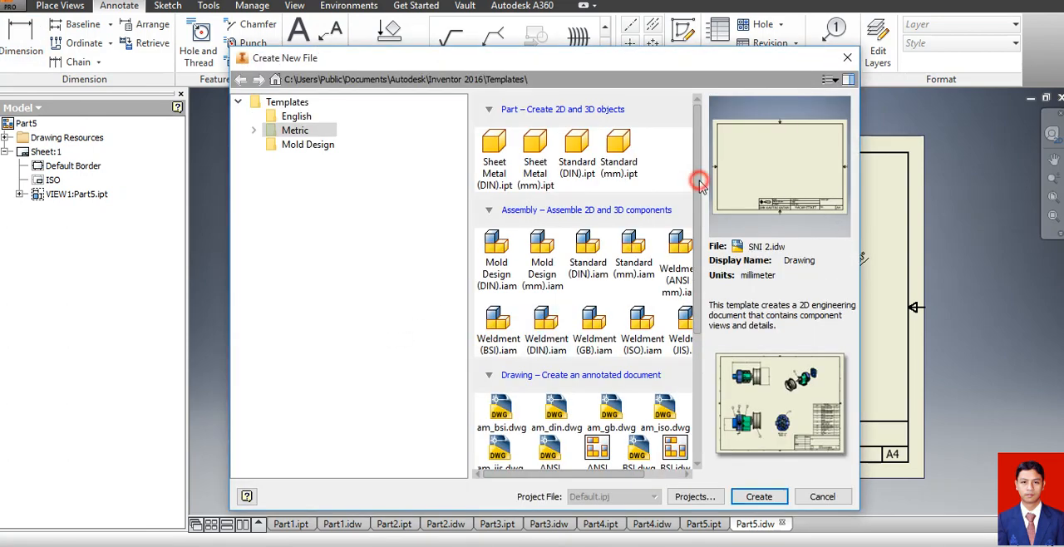
{"action": "mouse_move", "coordinate": [707, 262]}
{"action": "left_mouse_down"}
{"action": "mouse_move", "coordinate": [708, 308]}
{"action": "mouse_move", "coordinate": [707, 257]}
{"action": "left_mouse_up"}
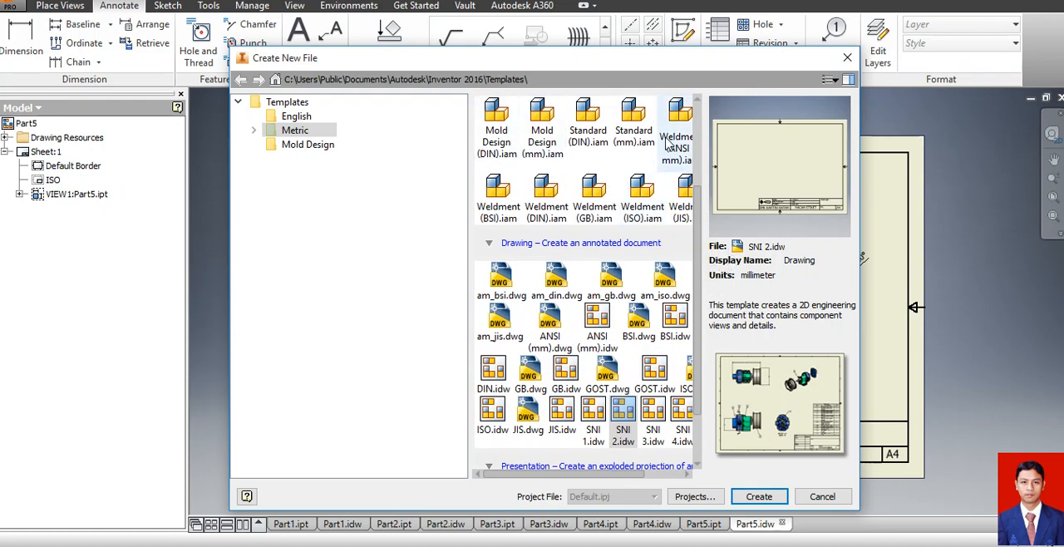
{"action": "left_click", "coordinate": [635, 143]}
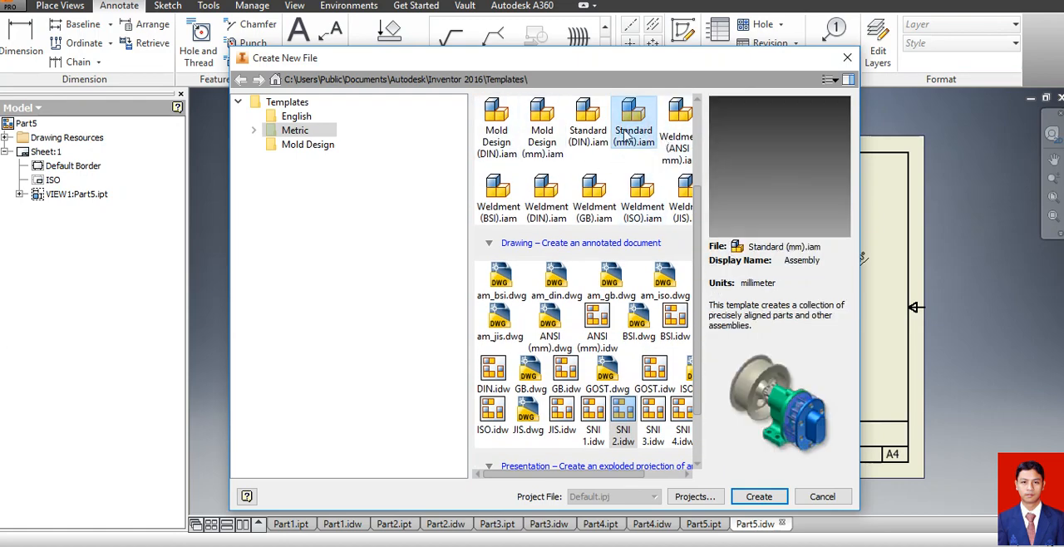
{"action": "left_click", "coordinate": [759, 497]}
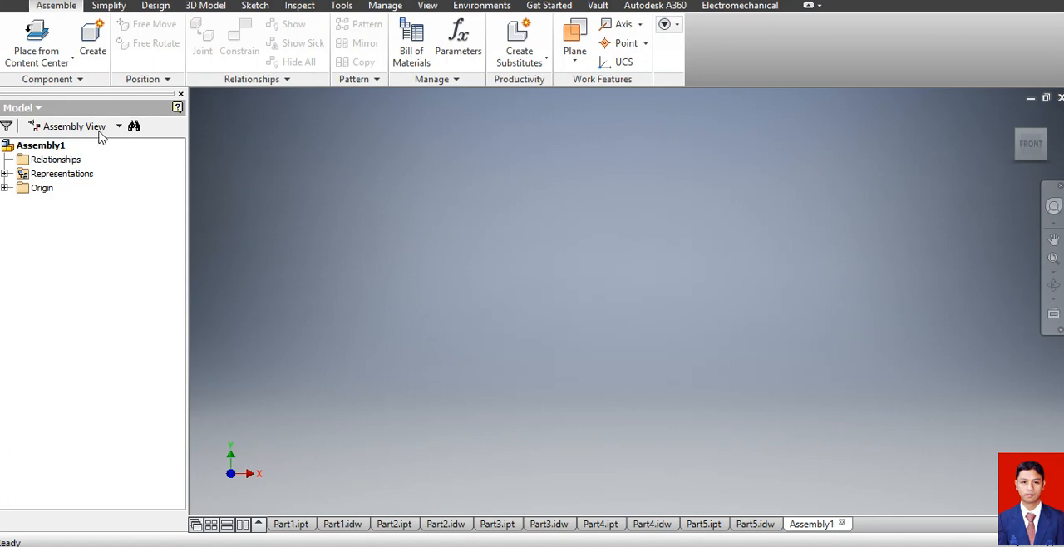
Place one instance each of Part1 through Part5 from the soal ukk 2017 folder into the assembly.
{"action": "left_click", "coordinate": [62, 60]}
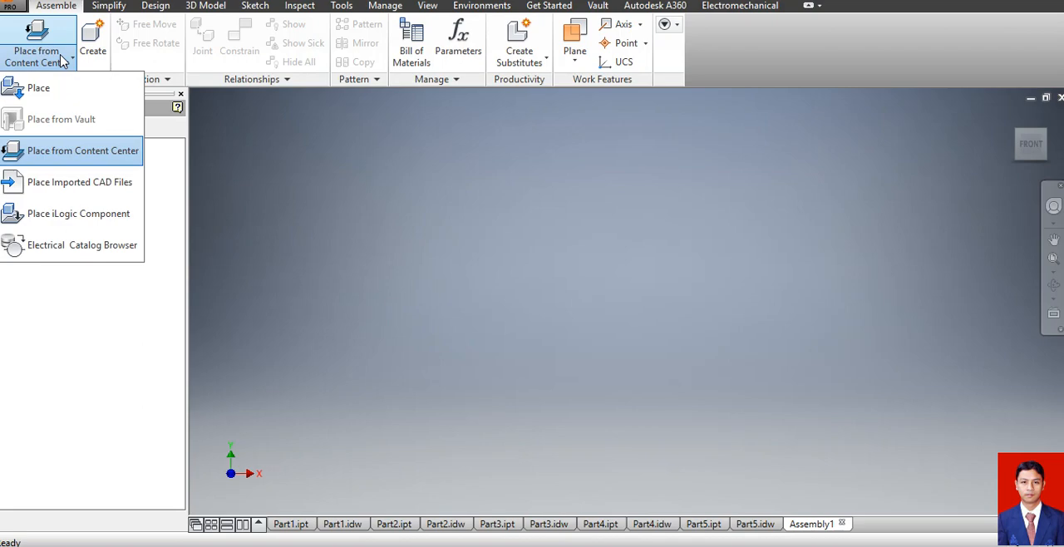
{"action": "left_click", "coordinate": [35, 90]}
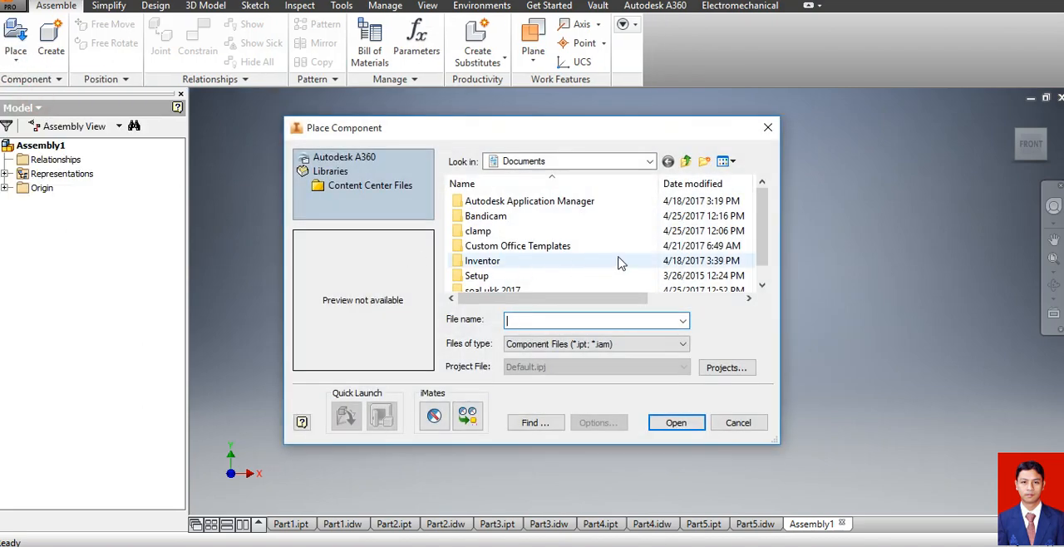
{"action": "left_click_drag", "start_coordinate": [763, 241], "coordinate": [763, 277]}
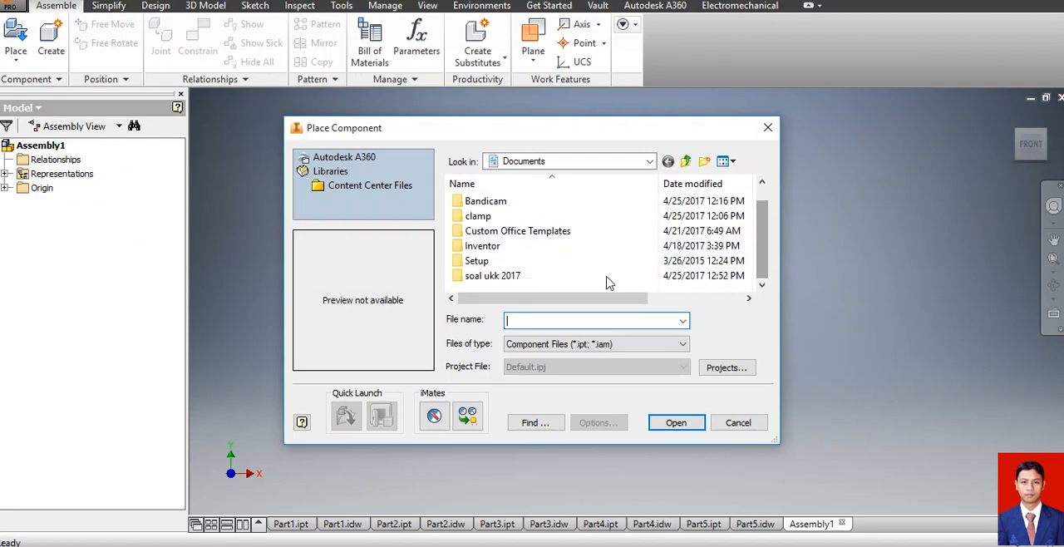
{"action": "double_click", "coordinate": [507, 278]}
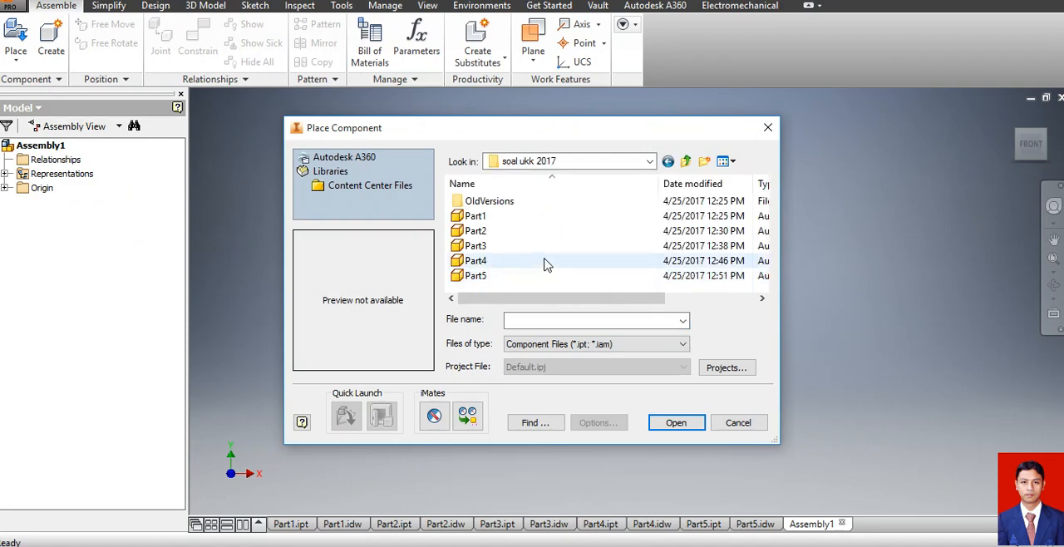
{"action": "left_click", "coordinate": [519, 217]}
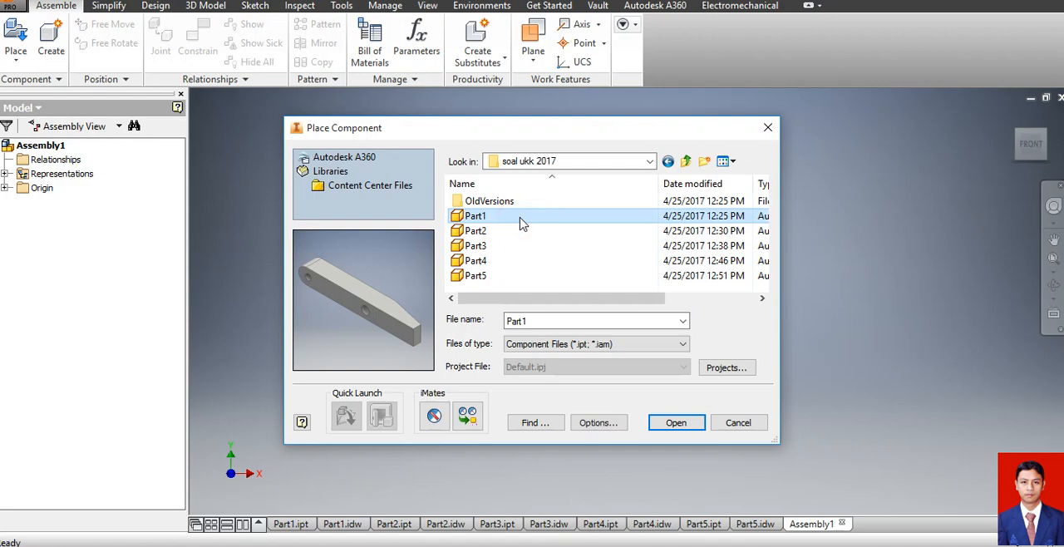
{"action": "key", "text": "shift+Down"}
{"action": "key", "text": "shift+Down"}
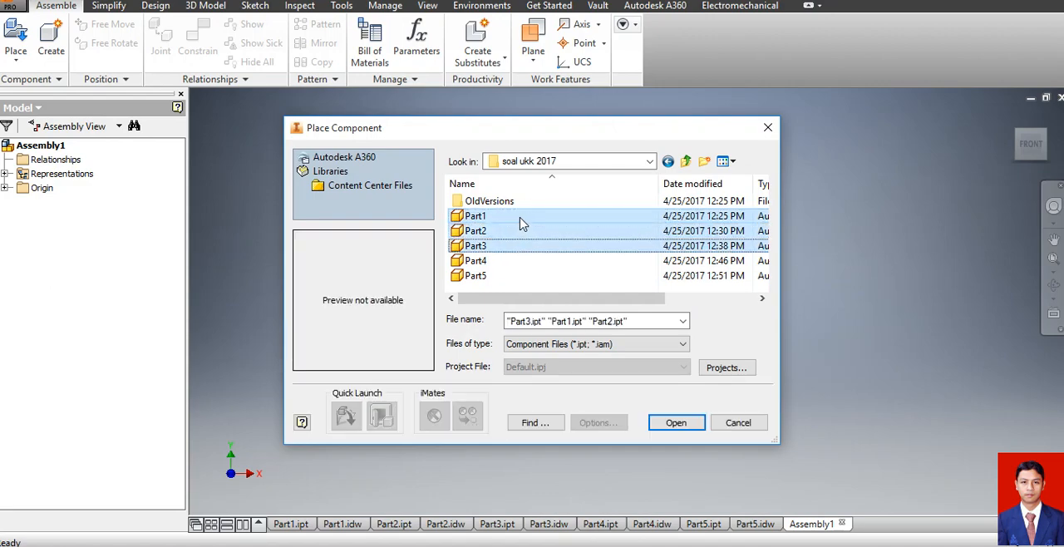
{"action": "key", "text": "shift+Down"}
{"action": "key", "text": "shift+Down"}
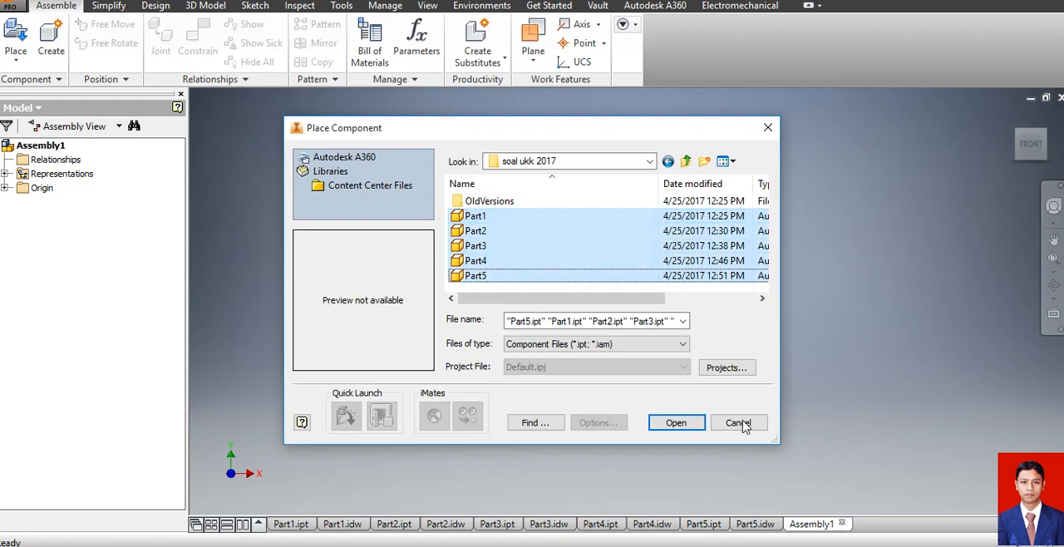
{"action": "left_click", "coordinate": [671, 423]}
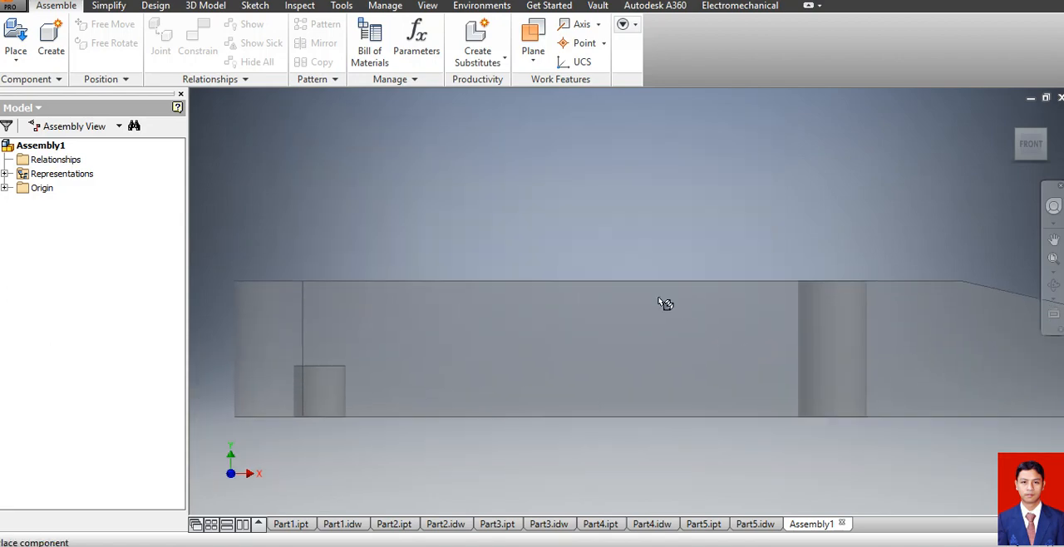
{"action": "left_click", "coordinate": [643, 280]}
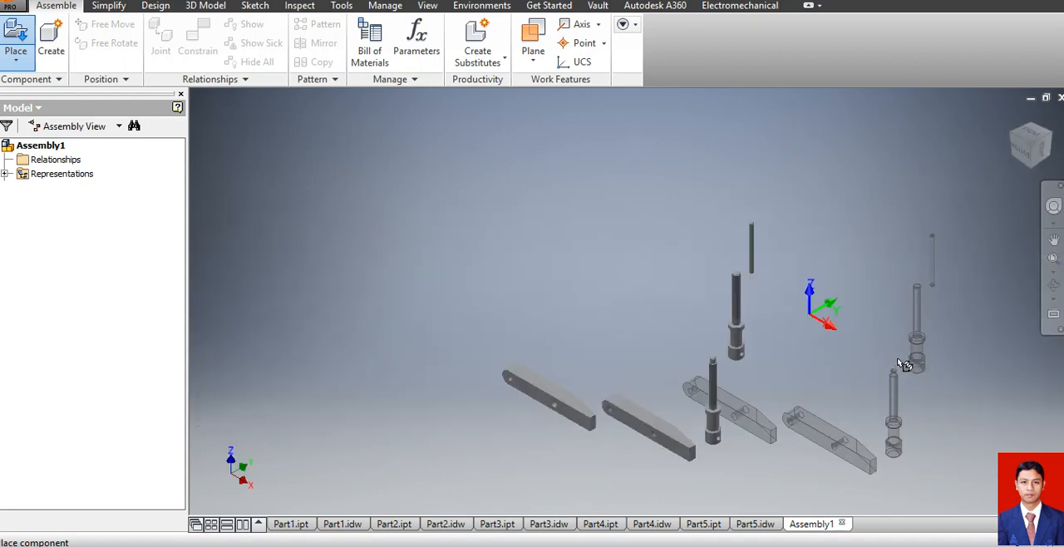
{"action": "key", "text": "Escape"}
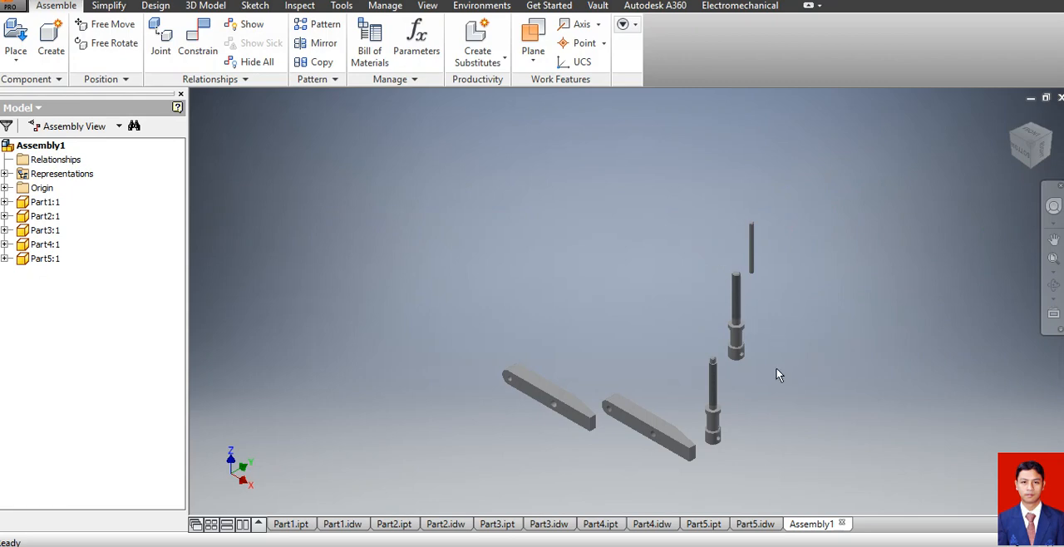
Ground the Part1 clamp jaw so that it stays fixed in the assembly.
{"action": "scroll", "coordinate": [727, 418], "scroll_direction": "up", "scroll_amount": 5}
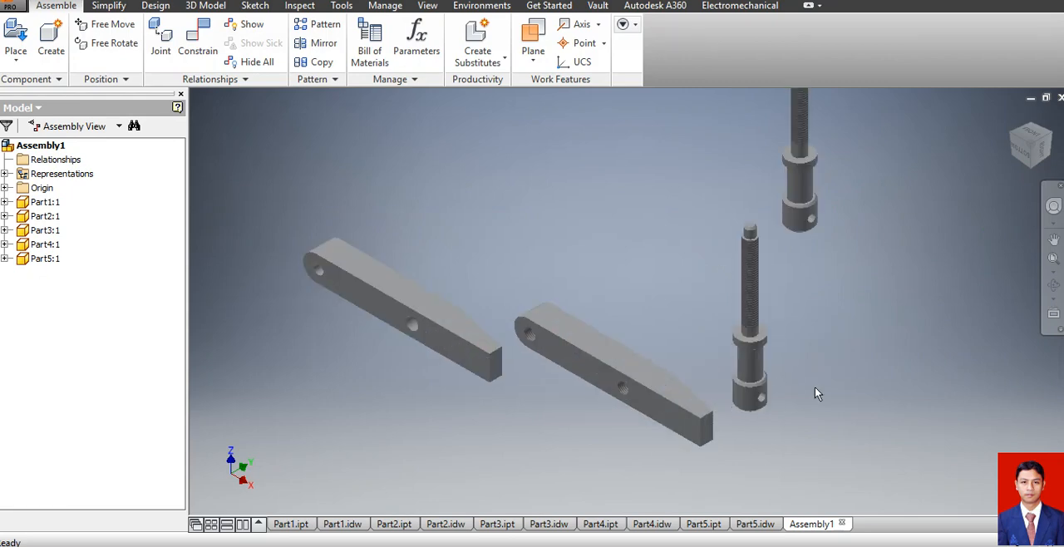
{"action": "left_click", "coordinate": [763, 372]}
{"action": "left_click", "coordinate": [763, 372]}
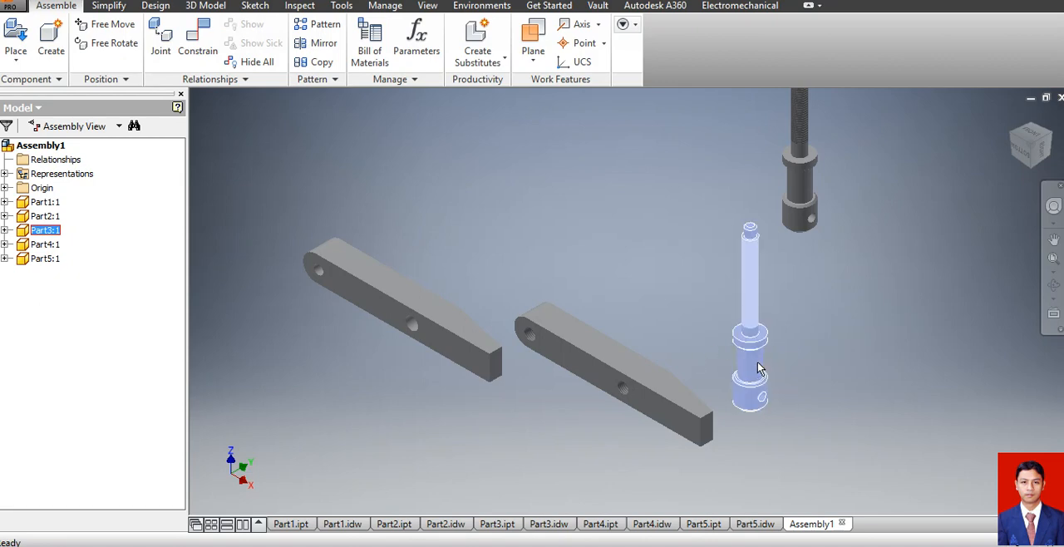
{"action": "left_click", "coordinate": [359, 307]}
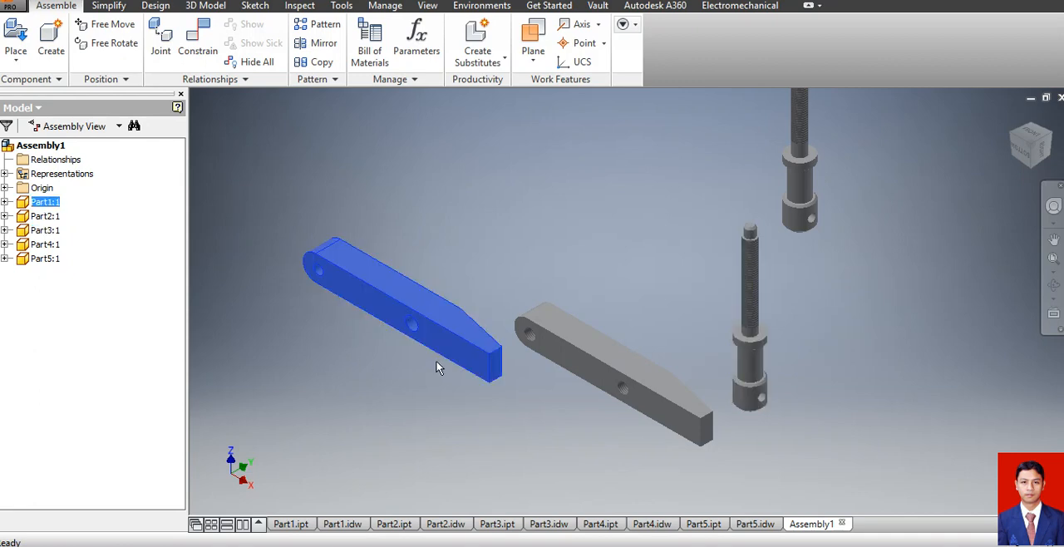
{"action": "right_click", "coordinate": [44, 205]}
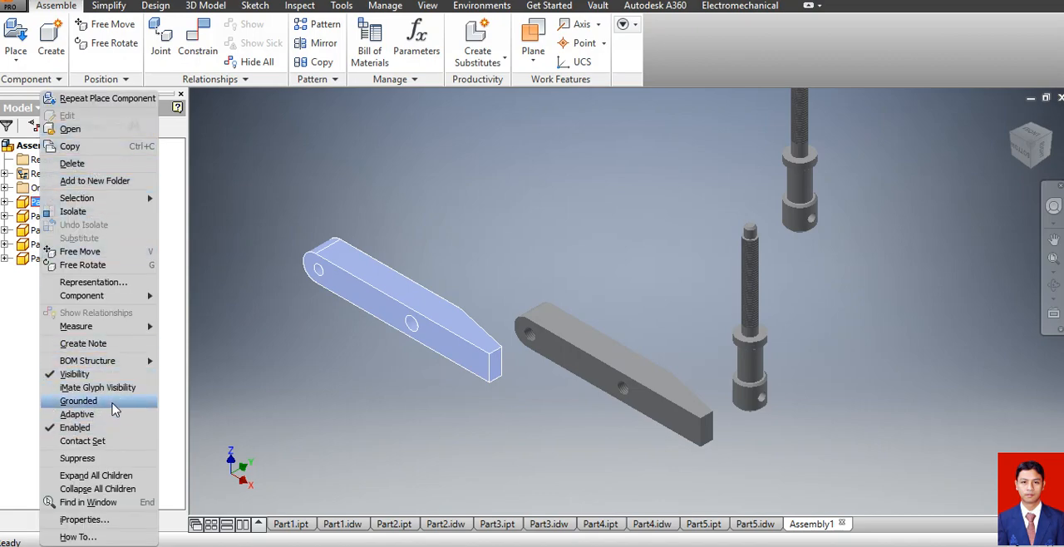
{"action": "left_click", "coordinate": [113, 403]}
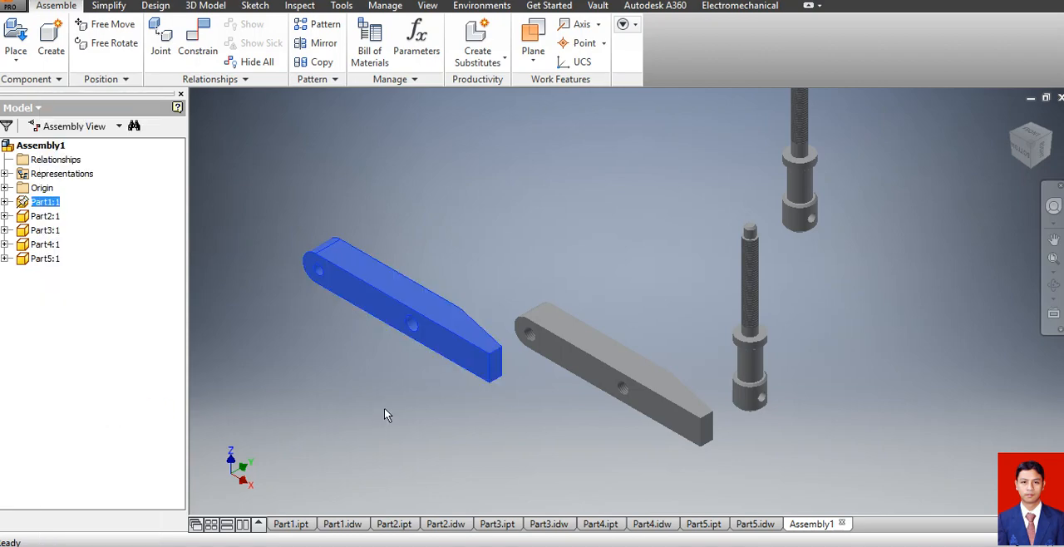
{"action": "left_click", "coordinate": [178, 293]}
{"action": "left_click", "coordinate": [374, 285]}
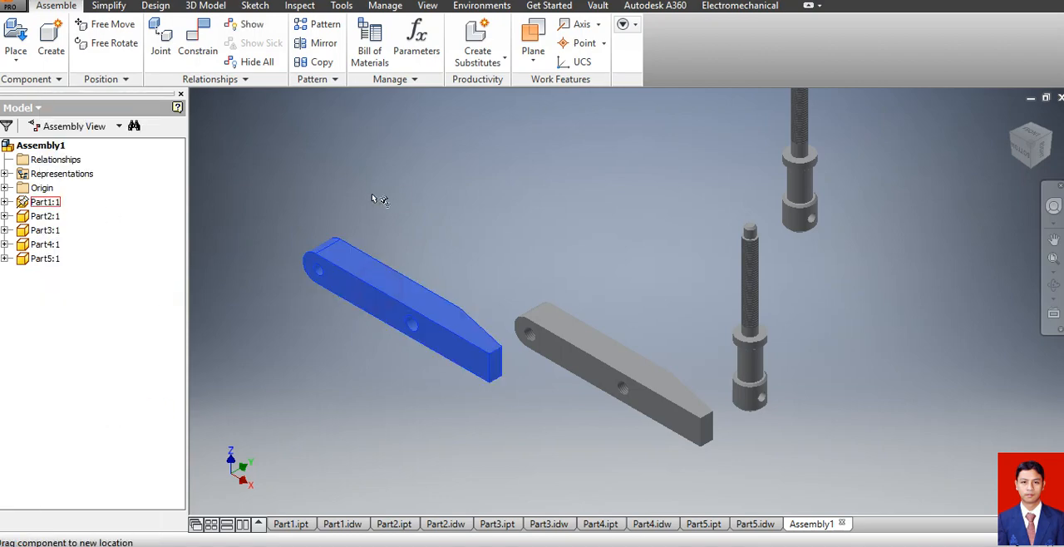
{"action": "left_click", "coordinate": [400, 423]}
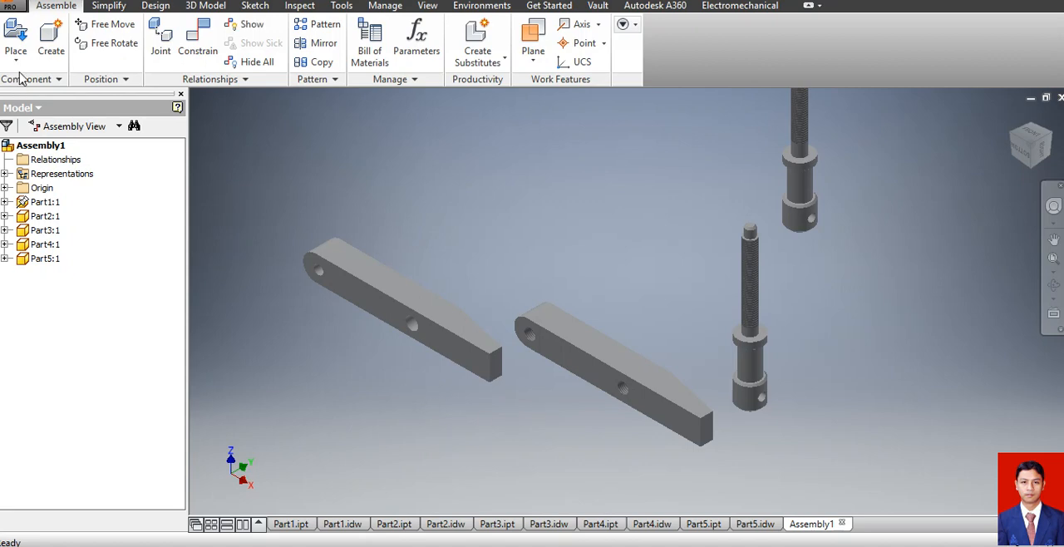
Mate the axis of the Part3 screw's plain tip to the end hole of the smooth-holed jaw with a 0 mm offset.
{"action": "left_click", "coordinate": [198, 56]}
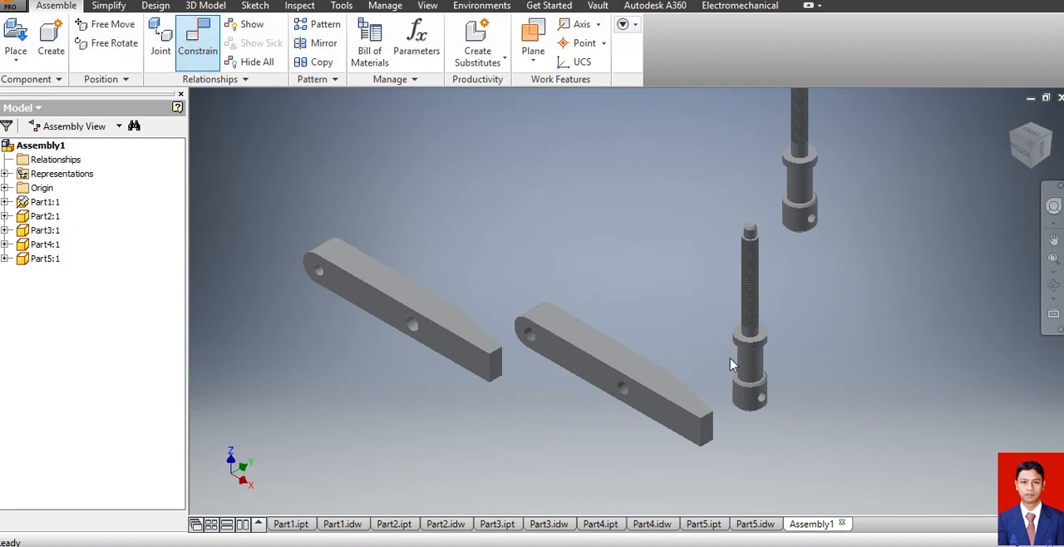
{"action": "scroll", "coordinate": [755, 241], "scroll_direction": "up", "scroll_amount": 5}
{"action": "left_click", "coordinate": [755, 245]}
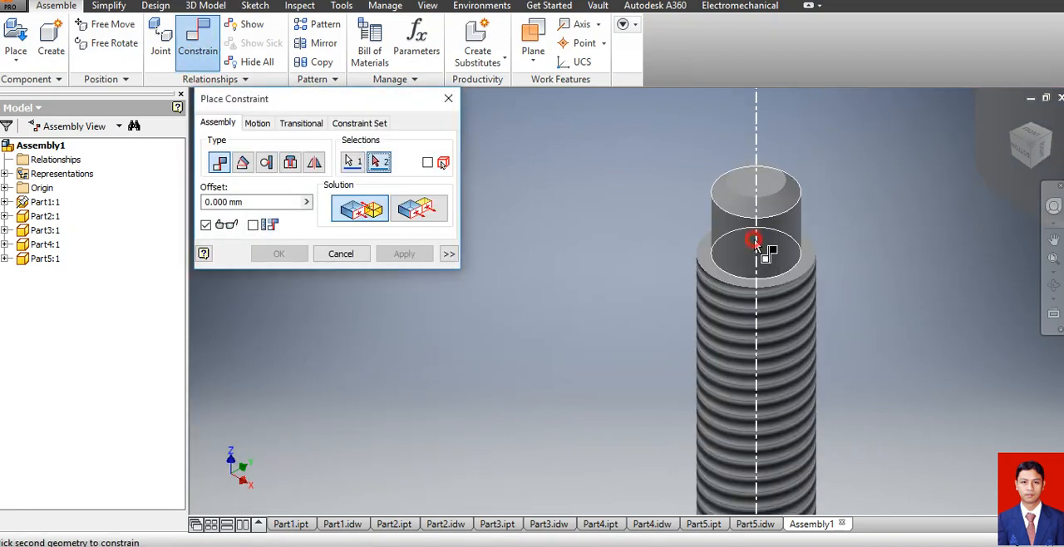
{"action": "scroll", "coordinate": [849, 259], "scroll_direction": "down", "scroll_amount": 5}
{"action": "scroll", "coordinate": [471, 294], "scroll_direction": "up", "scroll_amount": 5}
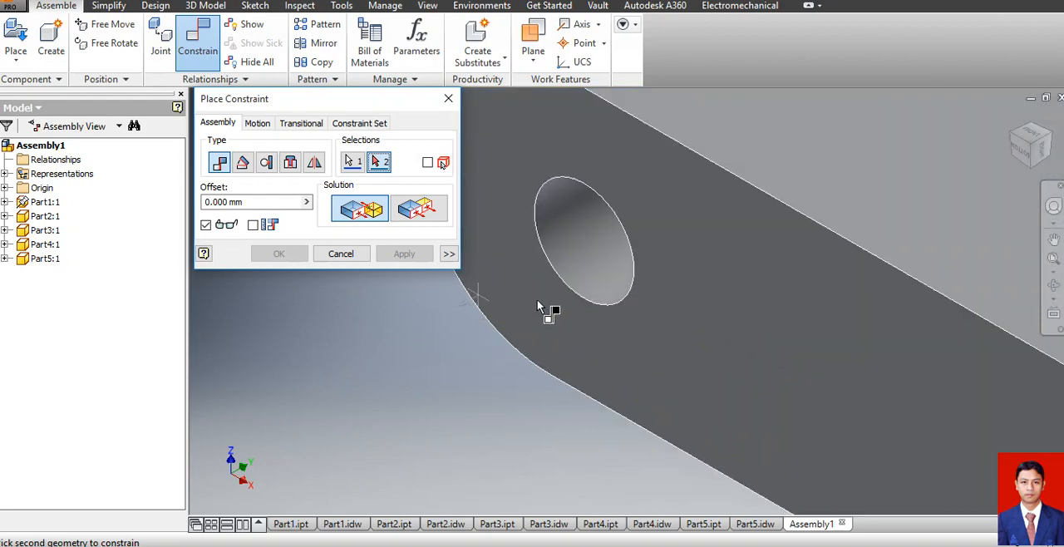
{"action": "left_click", "coordinate": [592, 260]}
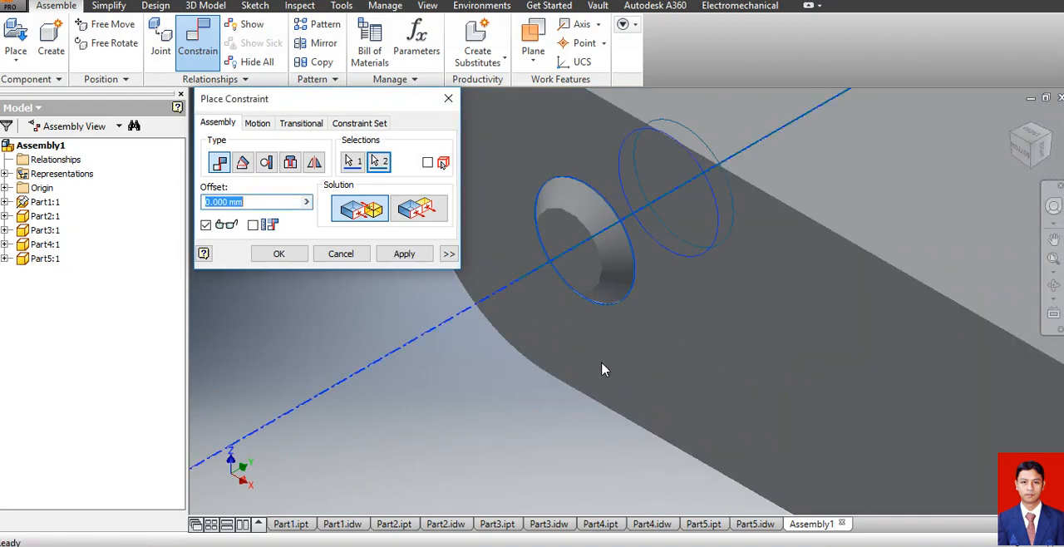
{"action": "scroll", "coordinate": [604, 368], "scroll_direction": "down", "scroll_amount": 5}
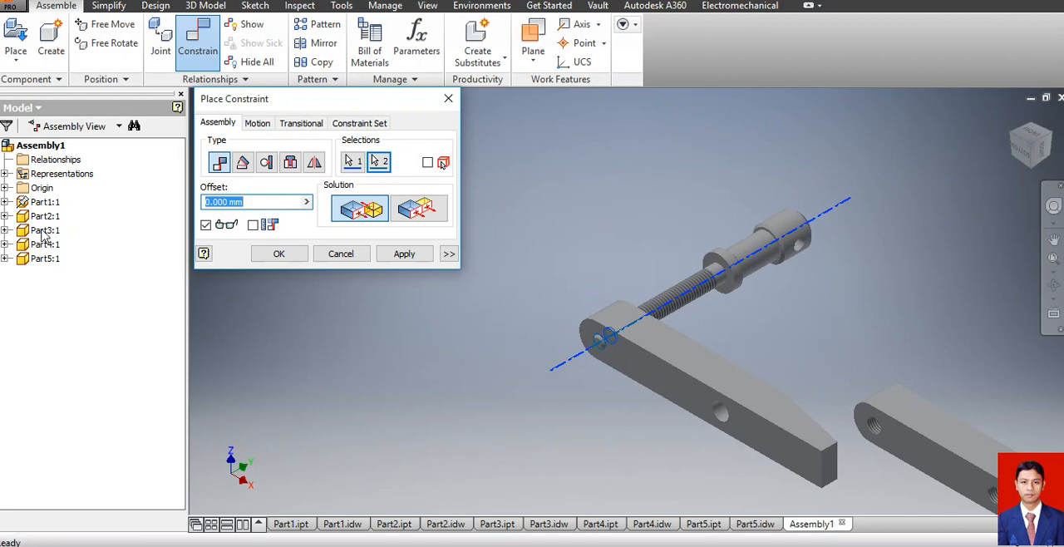
{"action": "left_click", "coordinate": [279, 253]}
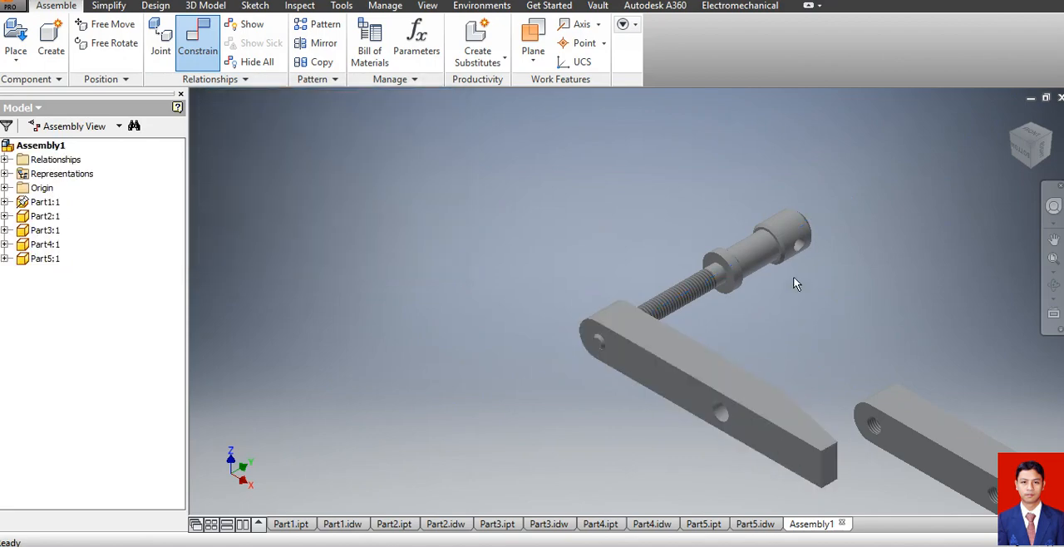
Reverse the Part3 screw end for end with Free Rotate so its threaded tip faces the other way.
{"action": "left_click", "coordinate": [781, 248]}
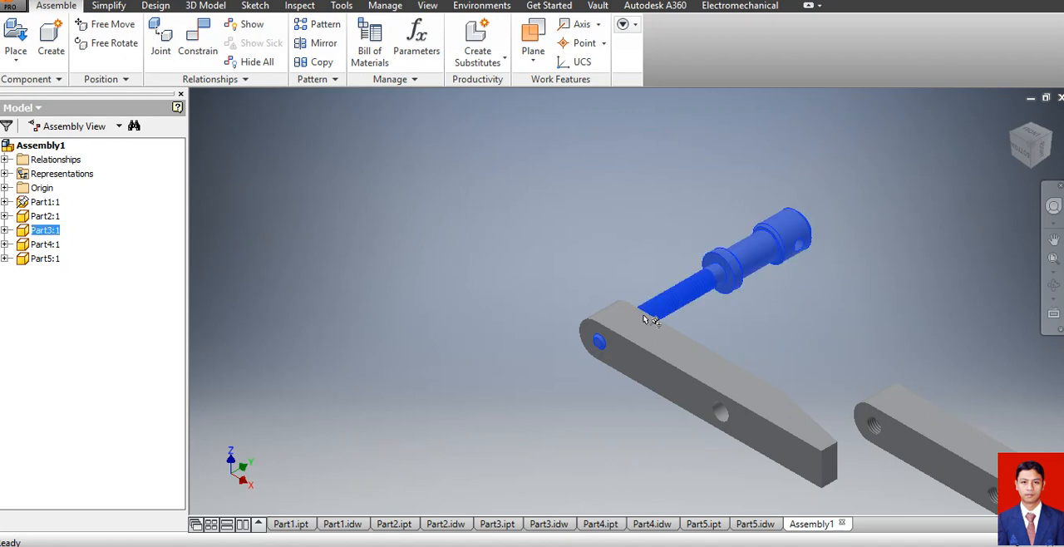
{"action": "right_click", "coordinate": [746, 261]}
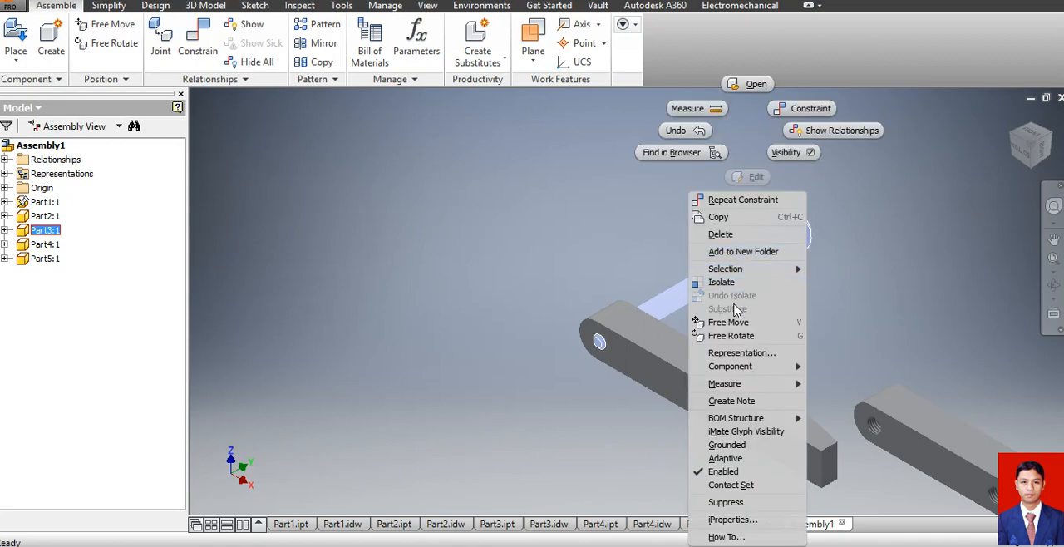
{"action": "left_click", "coordinate": [743, 336]}
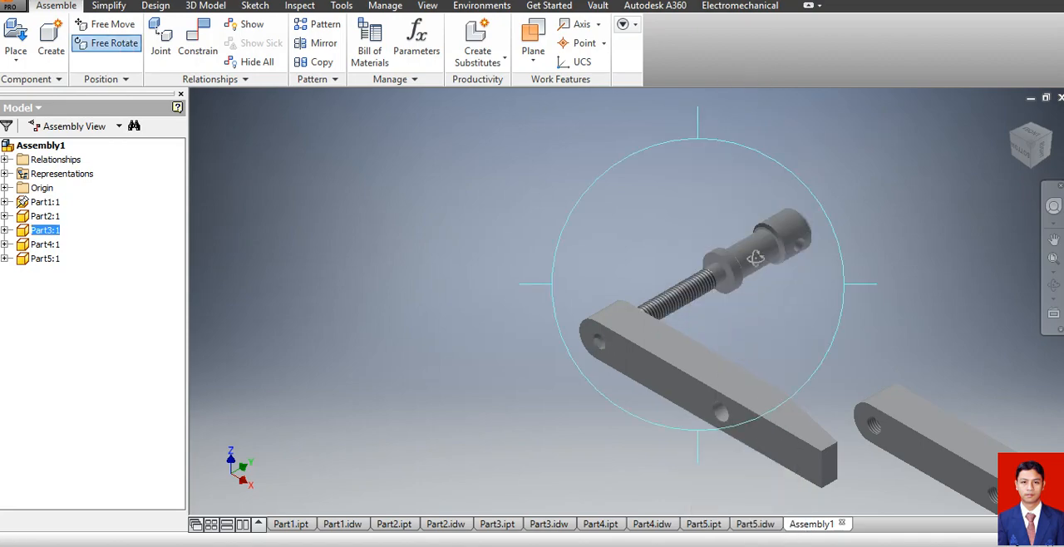
{"action": "left_click_drag", "start_coordinate": [763, 195], "coordinate": [539, 138]}
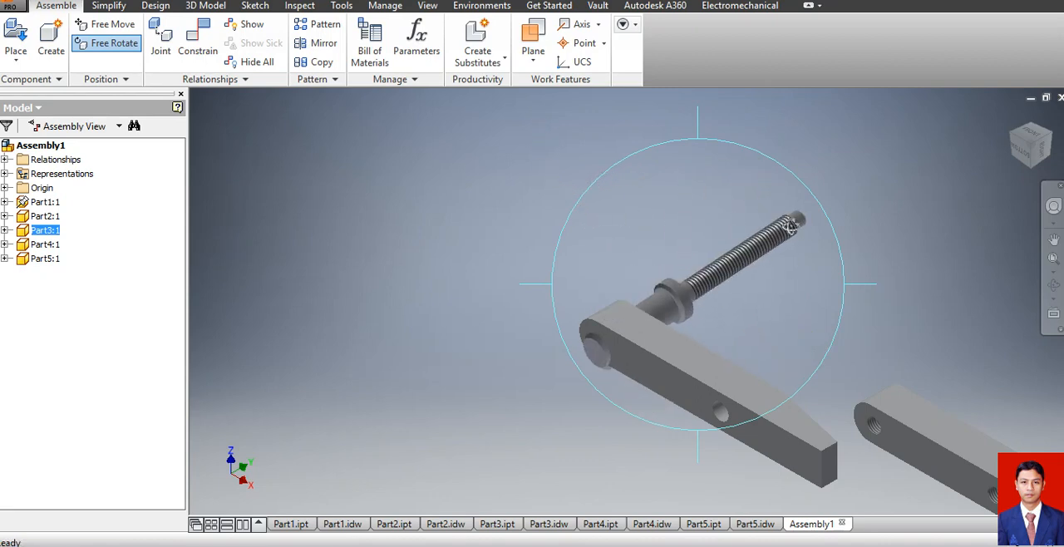
{"action": "left_click", "coordinate": [859, 247]}
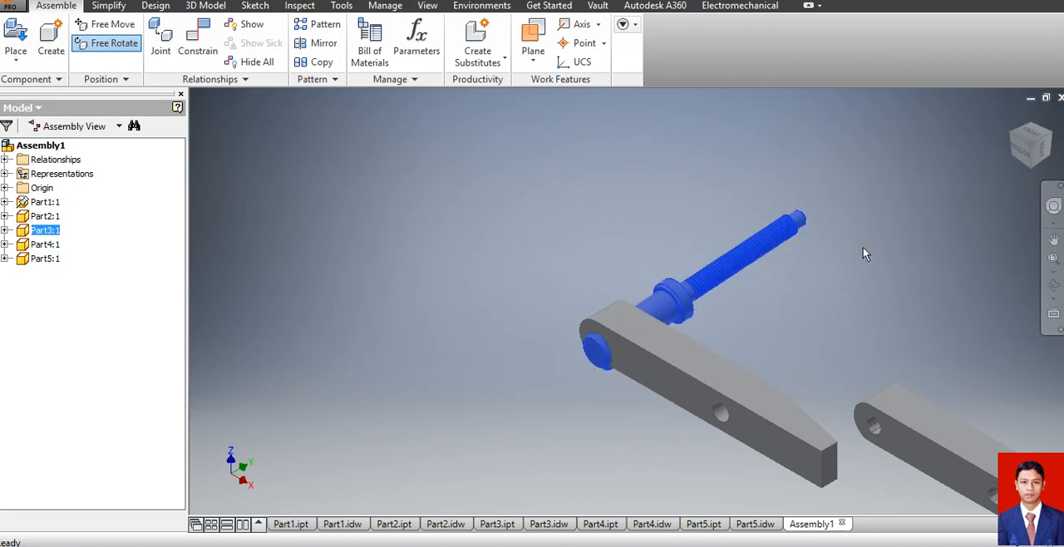
Slide the Part3 screw out of the jaw along its axis until it sits clear in front of the end hole.
{"action": "left_click", "coordinate": [699, 291]}
{"action": "left_click_drag", "start_coordinate": [661, 312], "coordinate": [416, 415]}
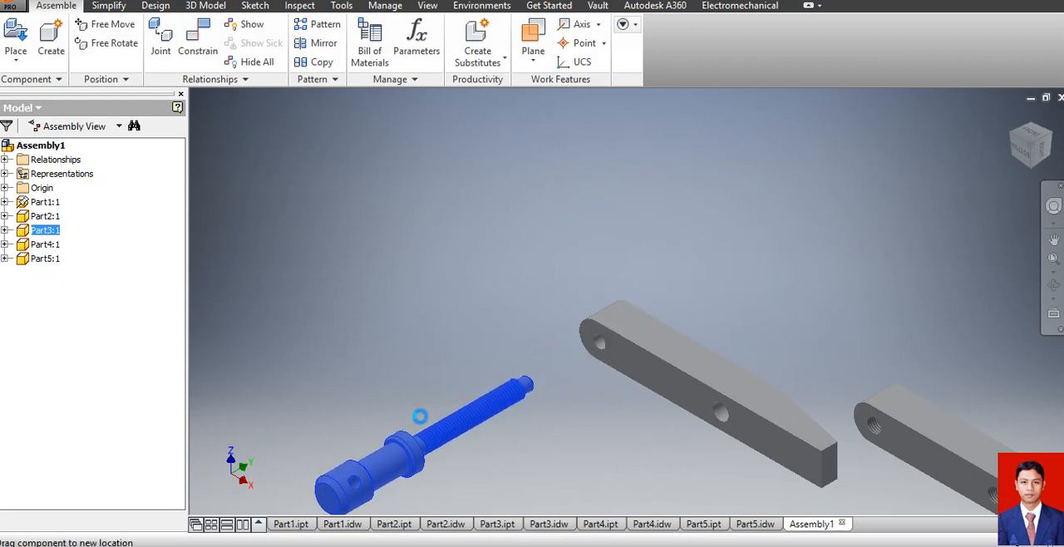
{"action": "left_click", "coordinate": [502, 285]}
Mate the shoulder face behind the Part3 screw's tip to the jaw's side face with a 0 mm offset.
{"action": "scroll", "coordinate": [521, 367], "scroll_direction": "down", "scroll_amount": 3}
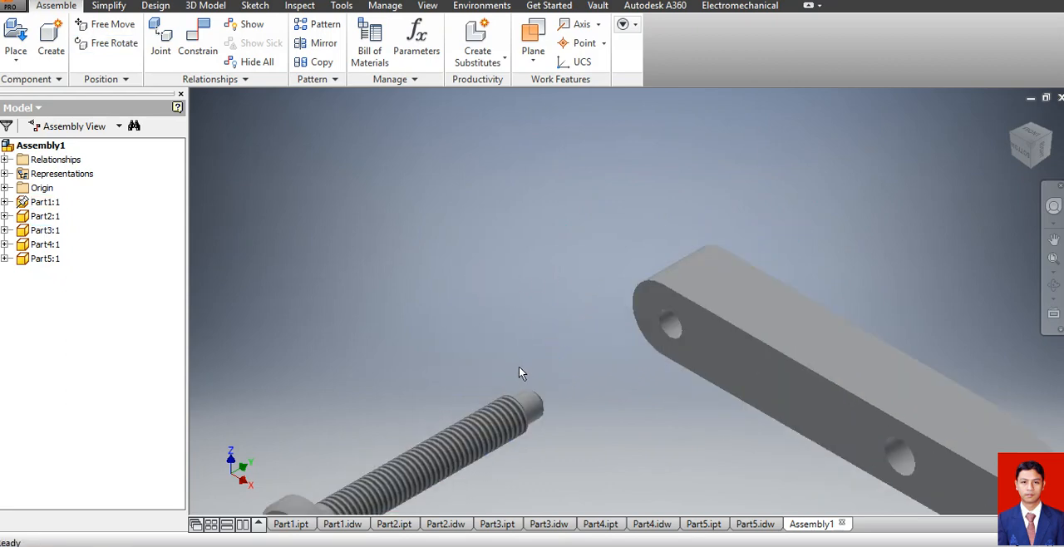
{"action": "scroll", "coordinate": [523, 426], "scroll_direction": "up", "scroll_amount": 2}
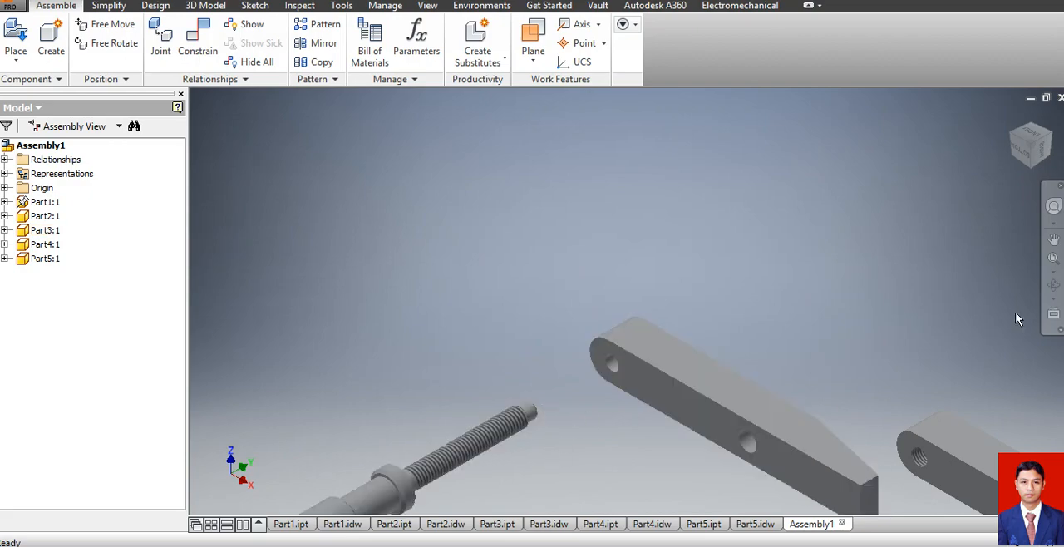
{"action": "left_click", "coordinate": [1053, 285]}
{"action": "left_click_drag", "start_coordinate": [618, 430], "coordinate": [640, 430]}
{"action": "scroll", "coordinate": [668, 330], "scroll_direction": "up", "scroll_amount": 2}
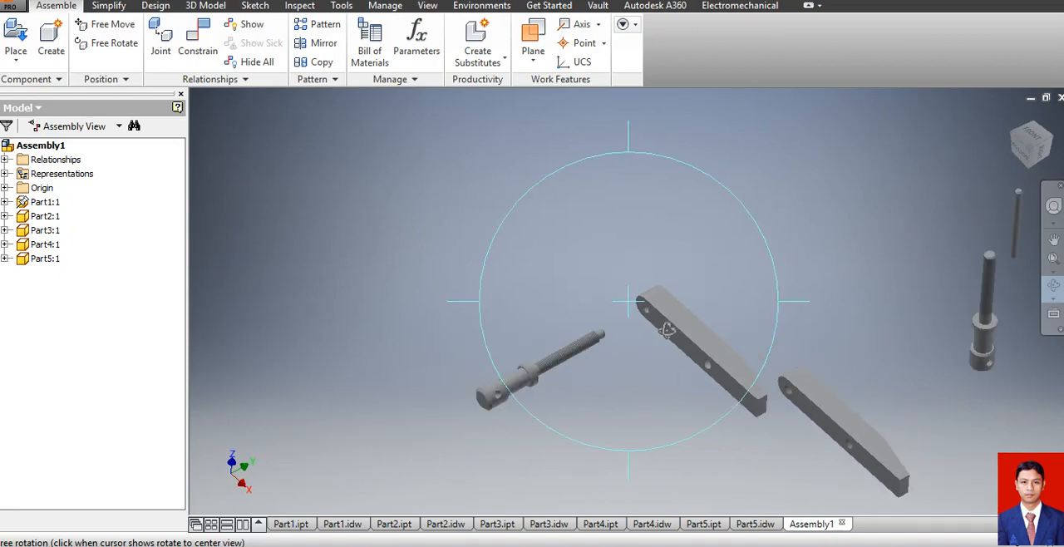
{"action": "scroll", "coordinate": [668, 330], "scroll_direction": "down", "scroll_amount": 5}
{"action": "key", "text": "Escape"}
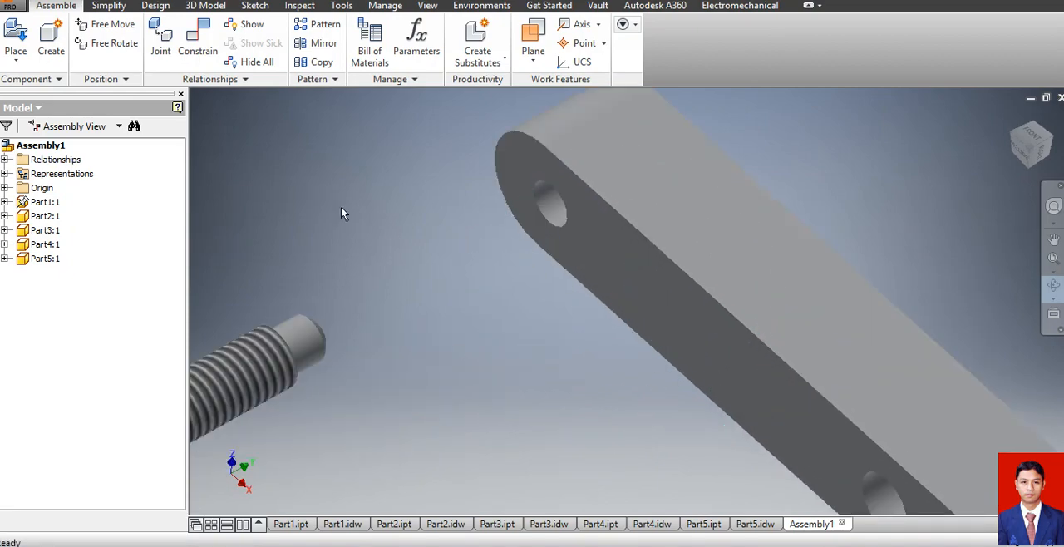
{"action": "left_click", "coordinate": [194, 41]}
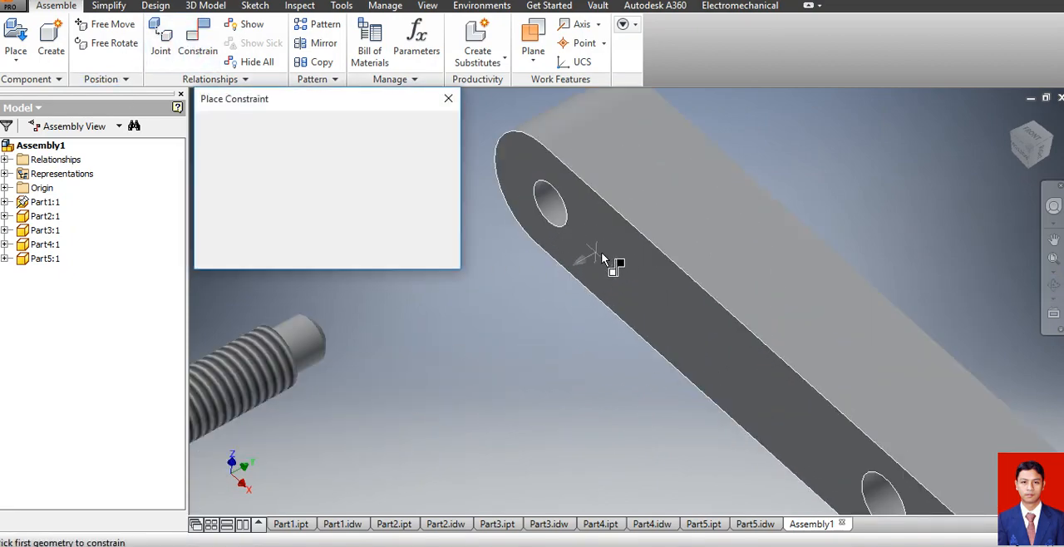
{"action": "left_click", "coordinate": [1054, 285]}
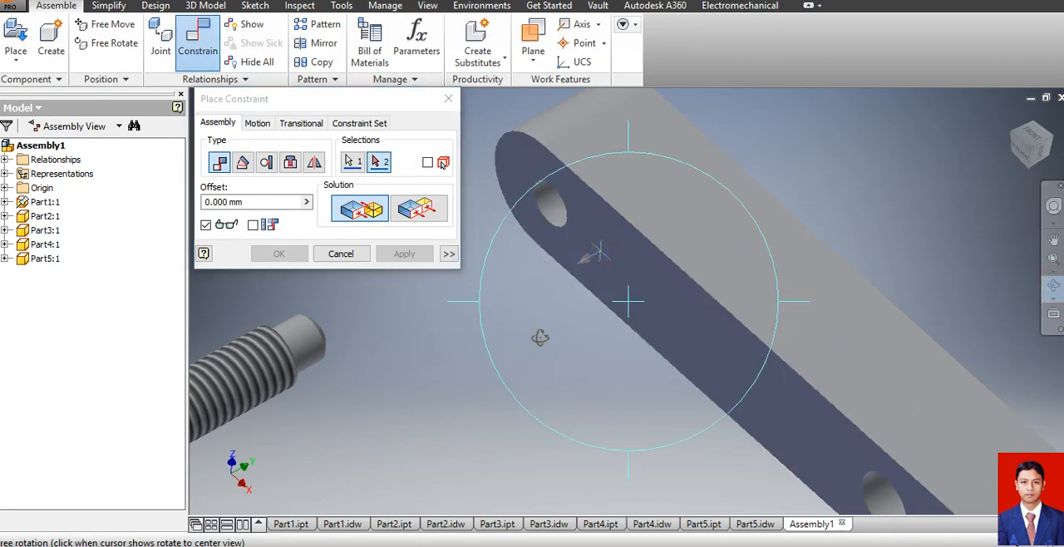
{"action": "left_click_drag", "start_coordinate": [540, 338], "coordinate": [457, 374]}
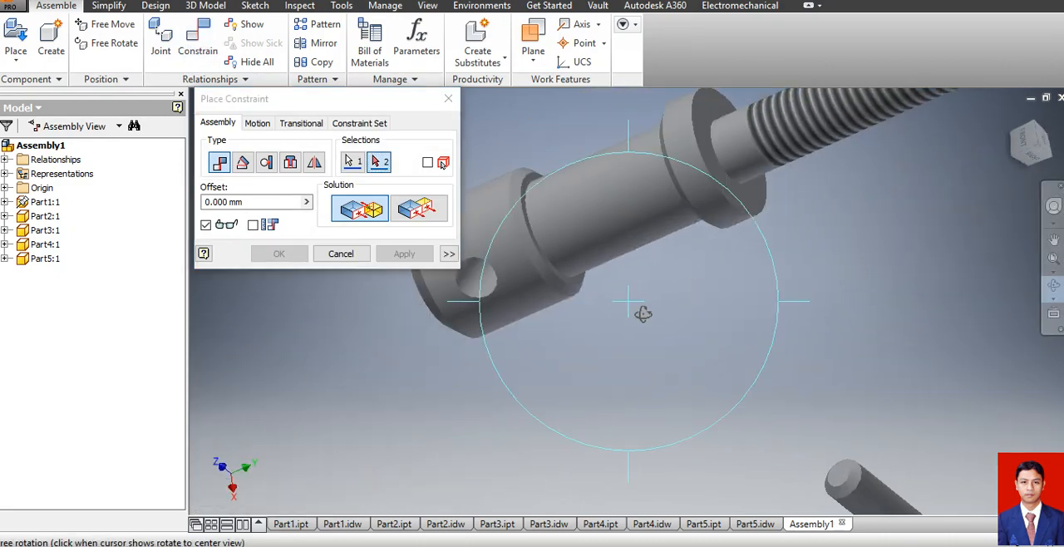
{"action": "scroll", "coordinate": [653, 309], "scroll_direction": "up", "scroll_amount": 4}
{"action": "scroll", "coordinate": [801, 222], "scroll_direction": "down", "scroll_amount": 7}
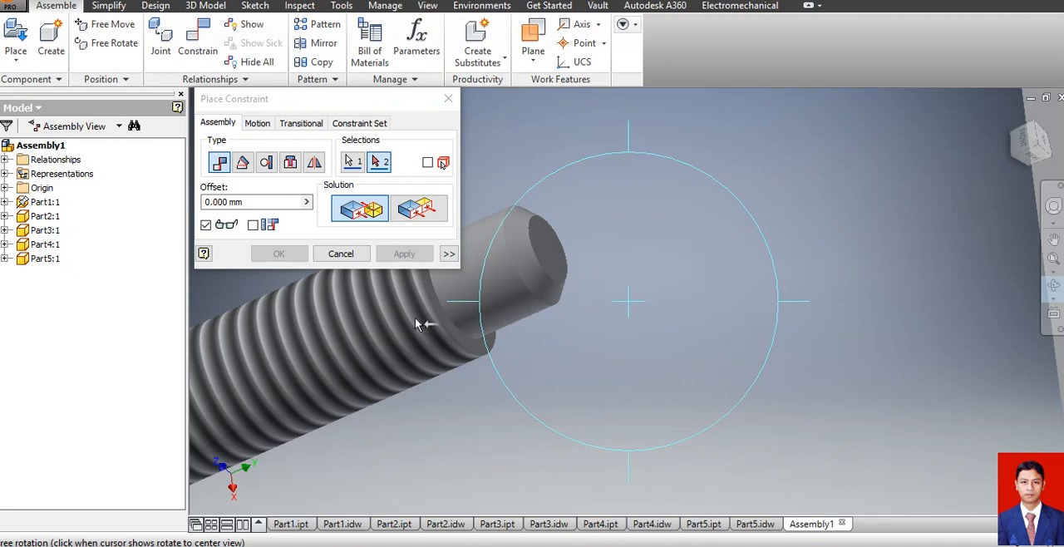
{"action": "scroll", "coordinate": [413, 314], "scroll_direction": "down", "scroll_amount": 2}
{"action": "key", "text": "Escape"}
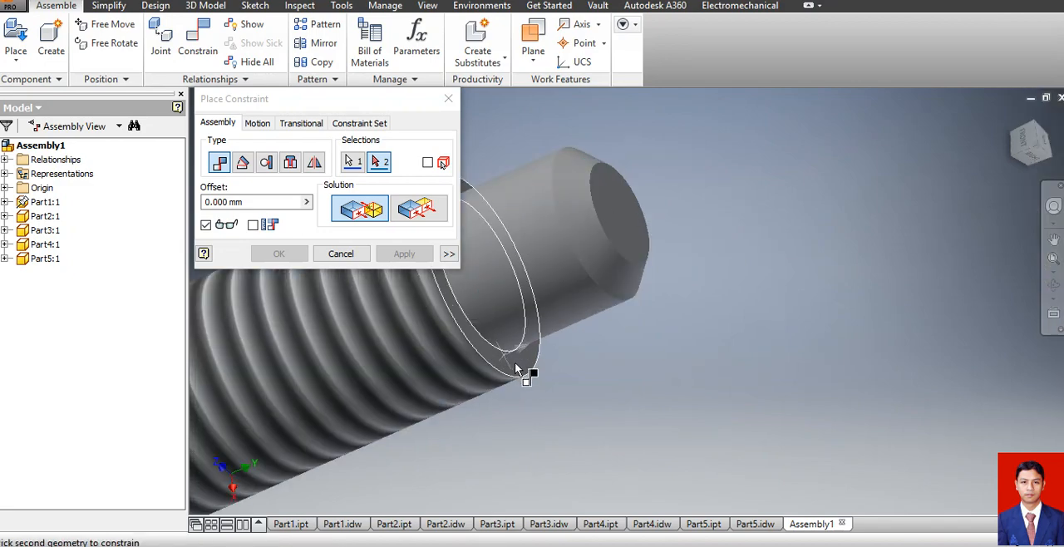
{"action": "left_click", "coordinate": [515, 366]}
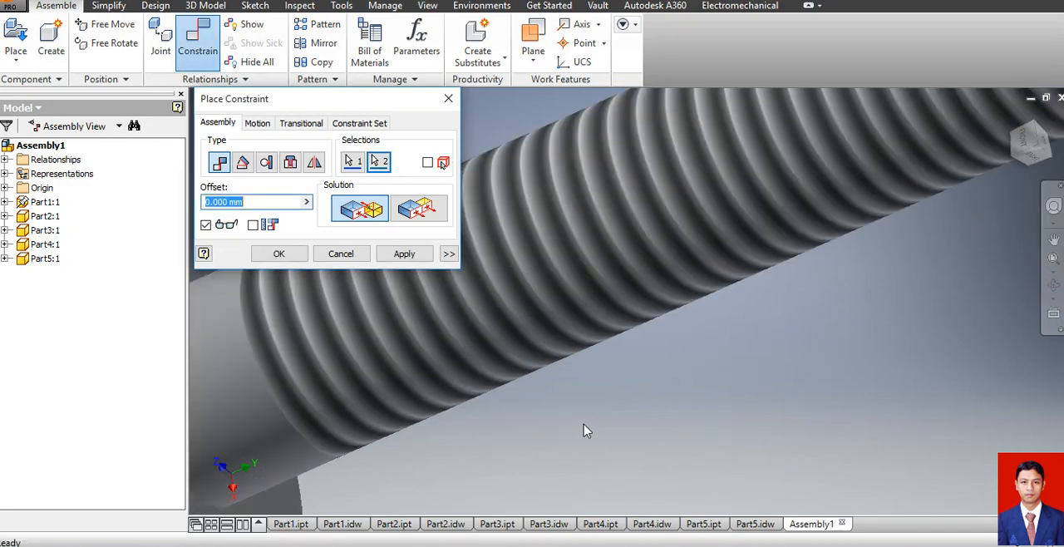
{"action": "left_click", "coordinate": [404, 254]}
{"action": "scroll", "coordinate": [478, 309], "scroll_direction": "up", "scroll_amount": 4}
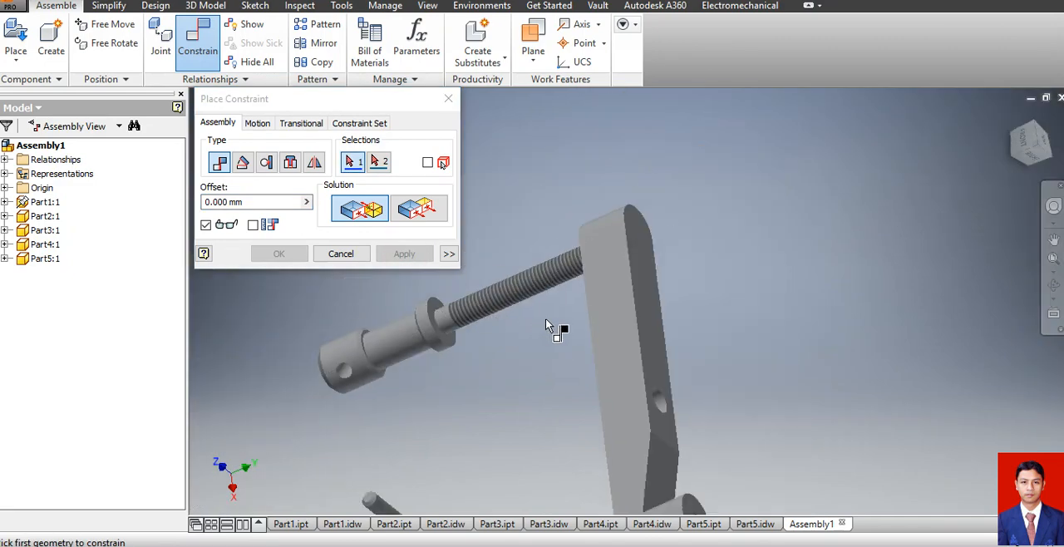
{"action": "scroll", "coordinate": [580, 312], "scroll_direction": "up", "scroll_amount": 2}
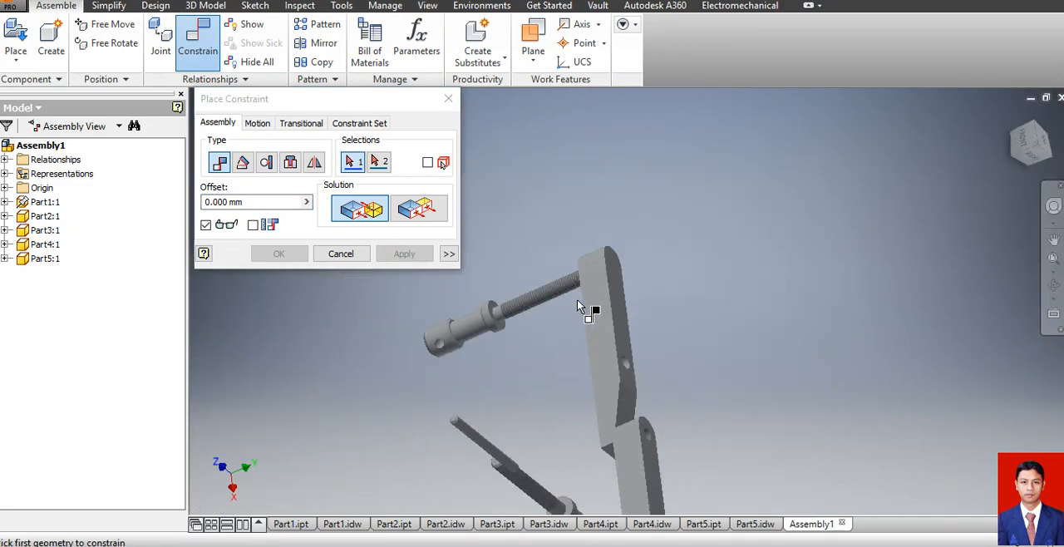
{"action": "left_click", "coordinate": [340, 254]}
Turn the seated Part3 screw slightly about its own axis in the jaw's end hole to test its remaining freedom.
{"action": "left_click", "coordinate": [1053, 285]}
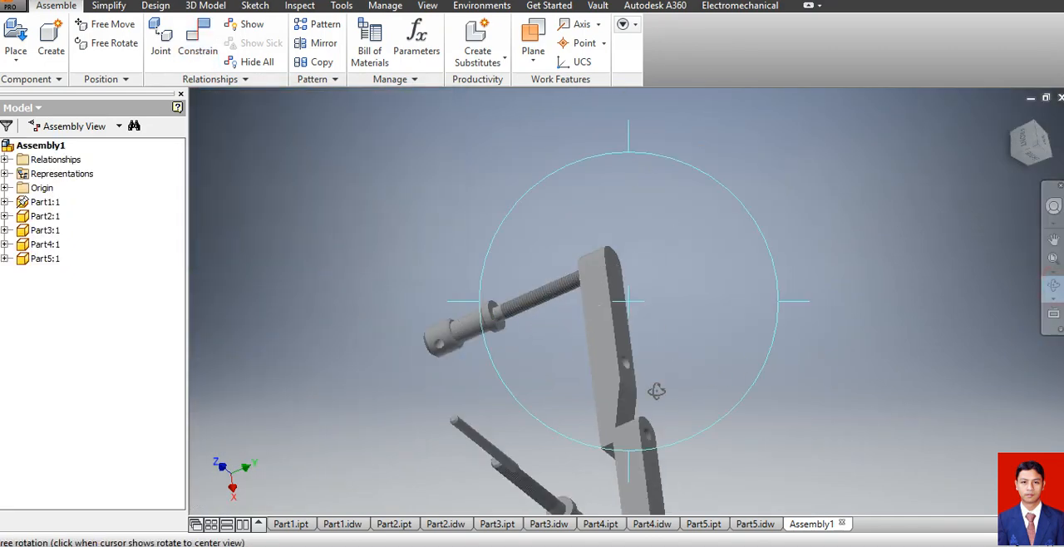
{"action": "left_click_drag", "start_coordinate": [657, 388], "coordinate": [563, 323]}
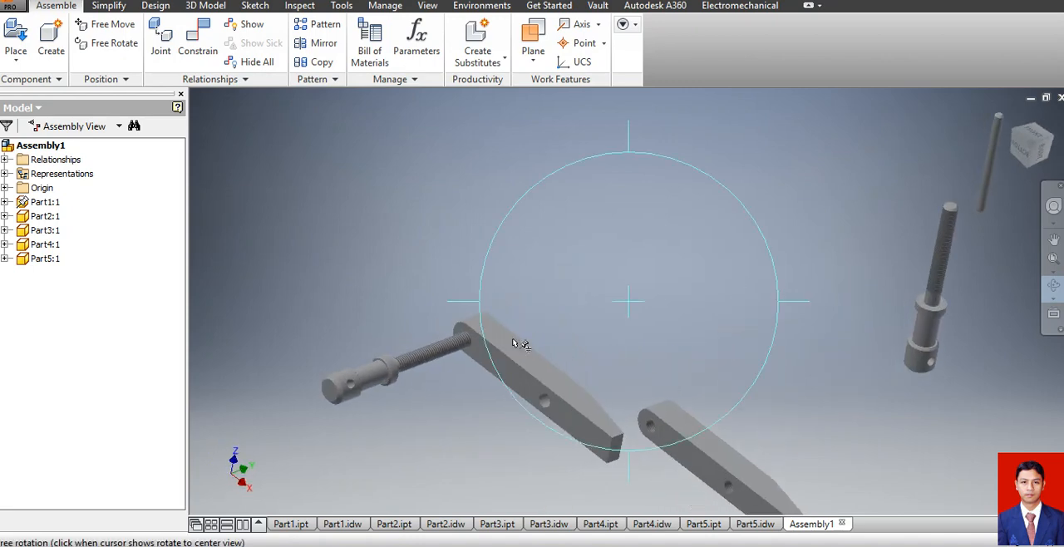
{"action": "key", "text": "Escape"}
{"action": "left_click", "coordinate": [339, 387]}
{"action": "left_click_drag", "start_coordinate": [297, 423], "coordinate": [320, 380]}
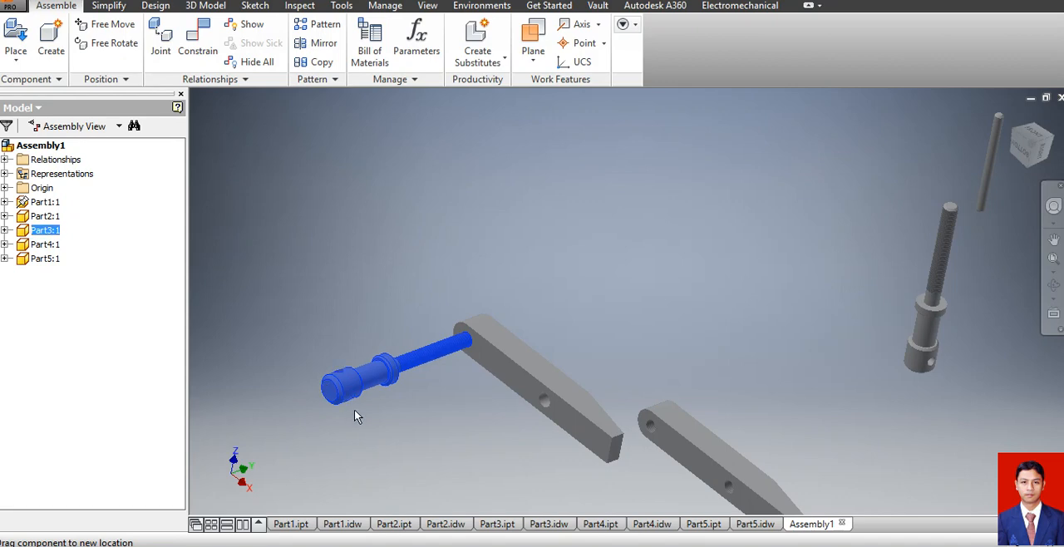
{"action": "left_click", "coordinate": [457, 430]}
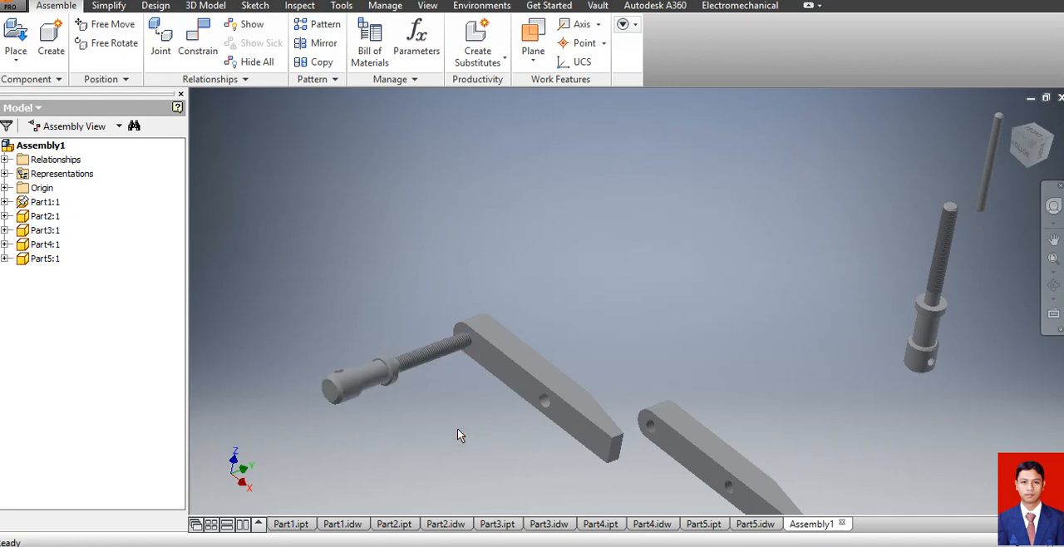
Mate the Part4 screw's axis to the middle hole of the same jaw with a 0 mm offset.
{"action": "left_click", "coordinate": [208, 50]}
{"action": "left_click", "coordinate": [942, 238]}
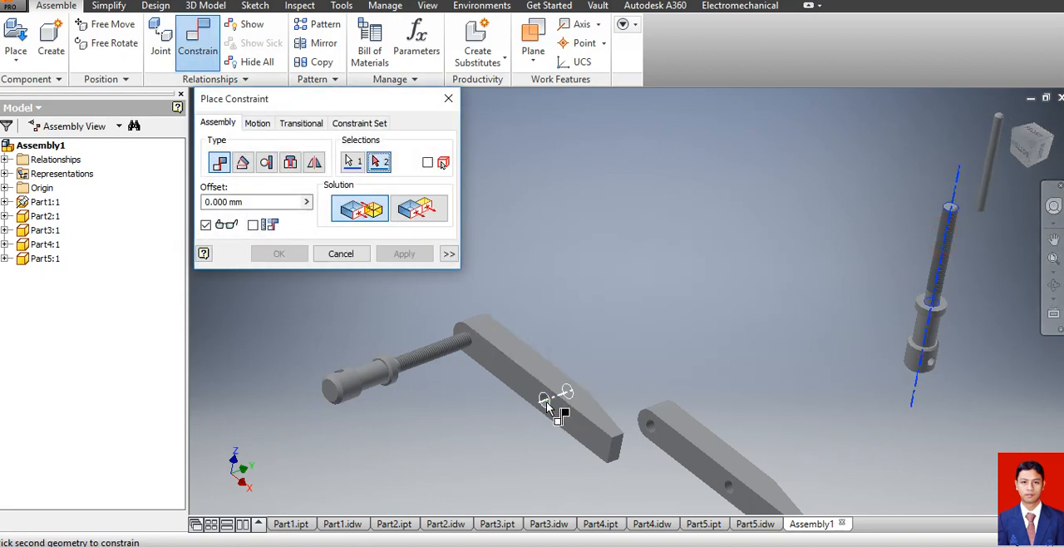
{"action": "scroll", "coordinate": [542, 401], "scroll_direction": "up", "scroll_amount": 5}
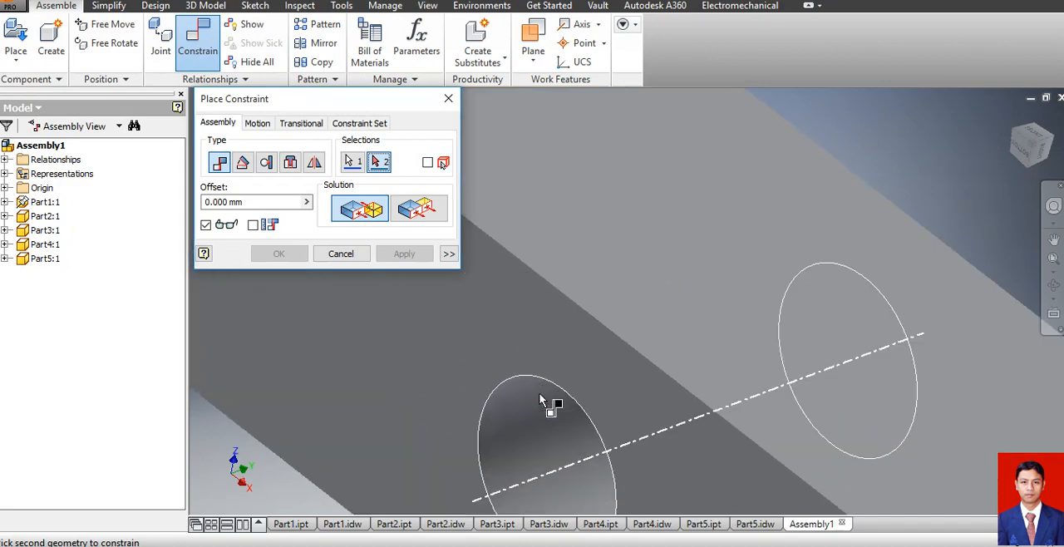
{"action": "left_click", "coordinate": [543, 426]}
{"action": "scroll", "coordinate": [691, 326], "scroll_direction": "down", "scroll_amount": 5}
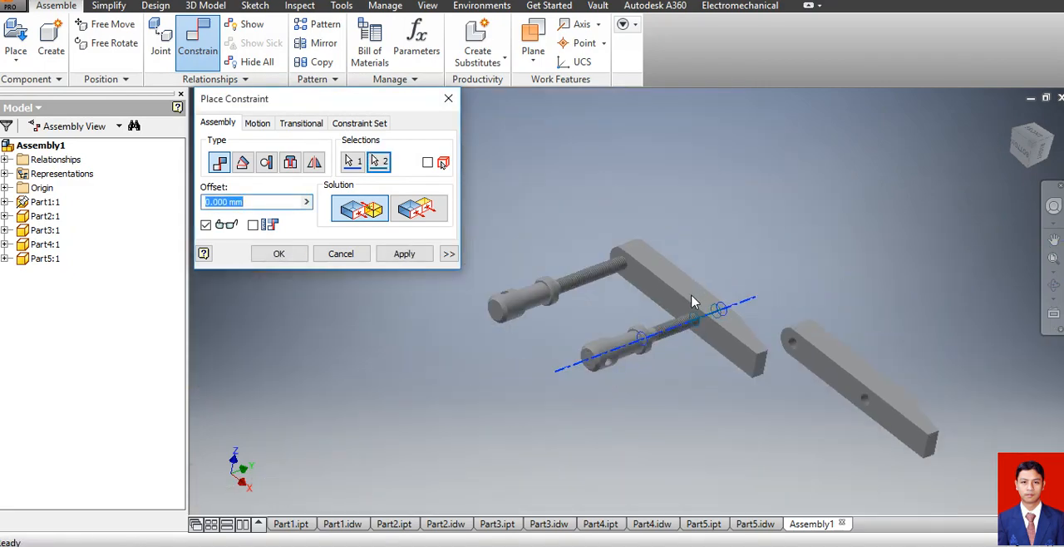
{"action": "left_click", "coordinate": [291, 255]}
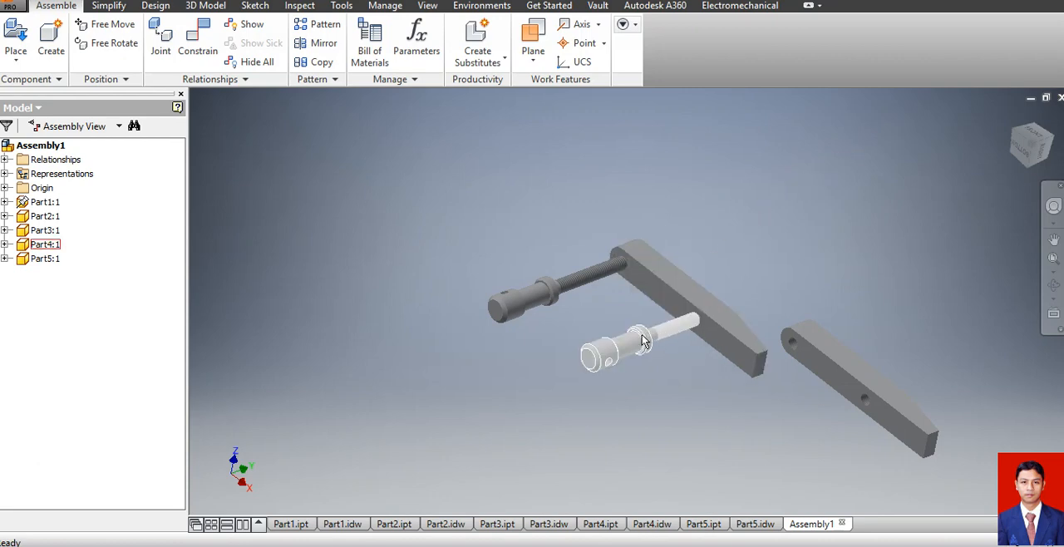
Flip the Part4 screw end for end with Free Rotate and slide it along its axis clear of the Part1 jaw's far side.
{"action": "left_click", "coordinate": [570, 290]}
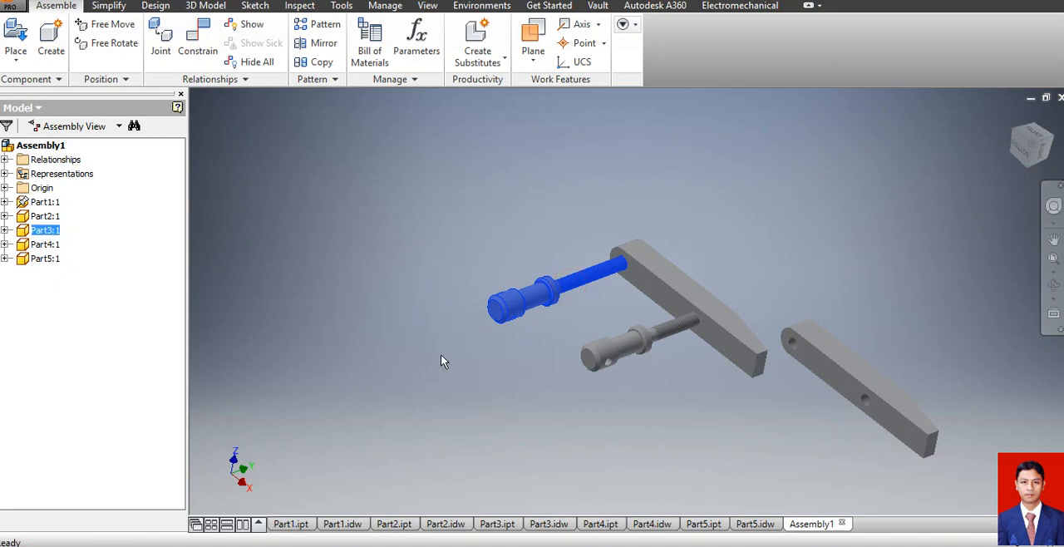
{"action": "left_click", "coordinate": [438, 378]}
{"action": "left_click", "coordinate": [601, 357]}
{"action": "right_click", "coordinate": [601, 358]}
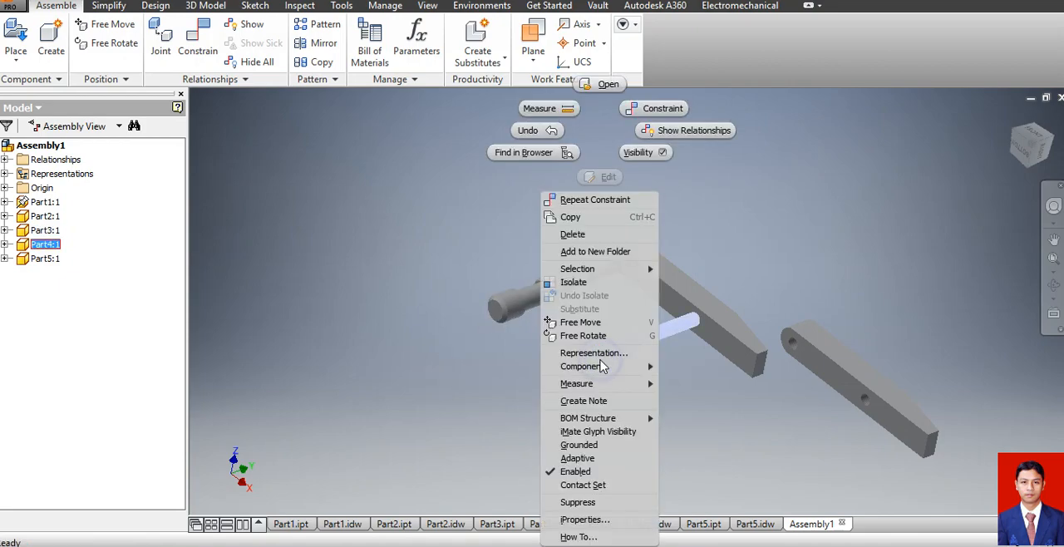
{"action": "left_click", "coordinate": [582, 336]}
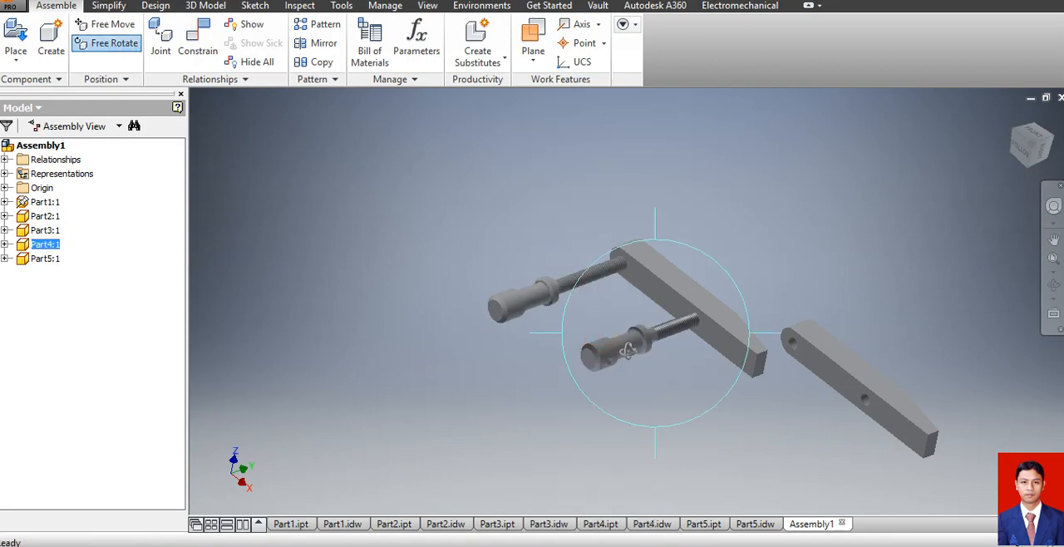
{"action": "left_click_drag", "start_coordinate": [613, 356], "coordinate": [573, 289]}
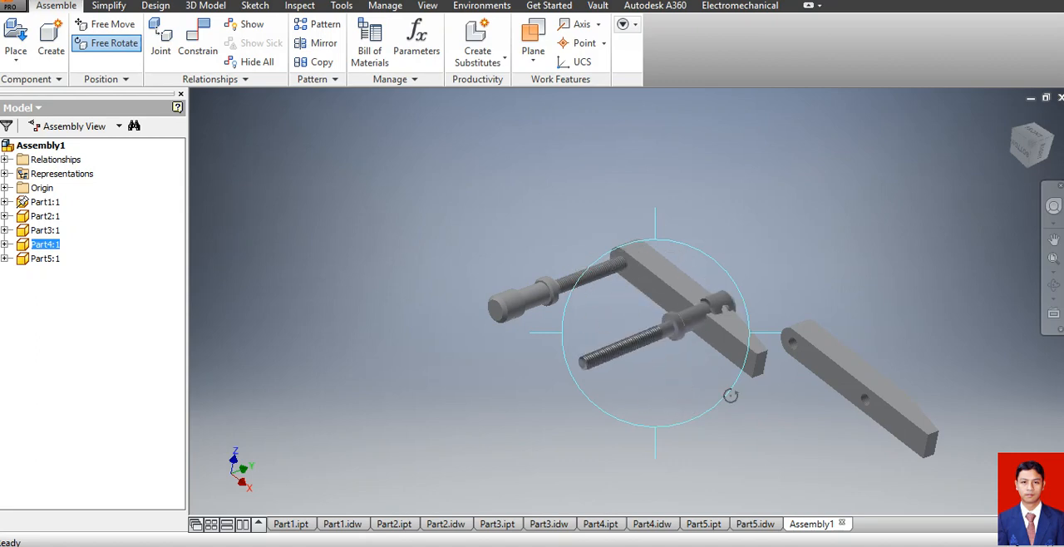
{"action": "key", "text": "Escape"}
{"action": "left_click_drag", "start_coordinate": [683, 328], "coordinate": [852, 260]}
{"action": "left_click", "coordinate": [768, 453]}
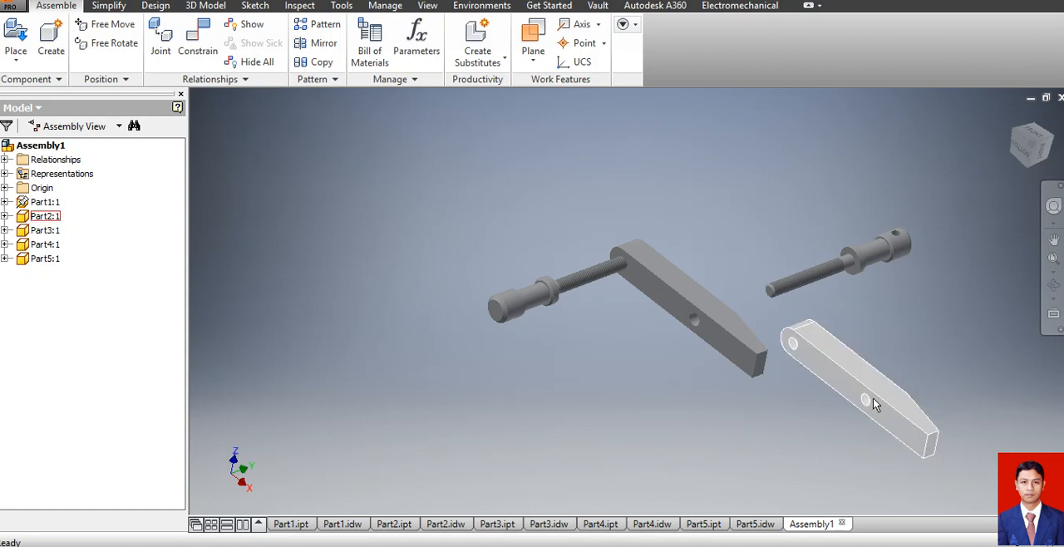
Turn the Part2 jaw over with Free Rotate and move it in front of the Part1 jaw, below the Part3 screw.
{"action": "left_click", "coordinate": [812, 371]}
{"action": "right_click", "coordinate": [813, 368]}
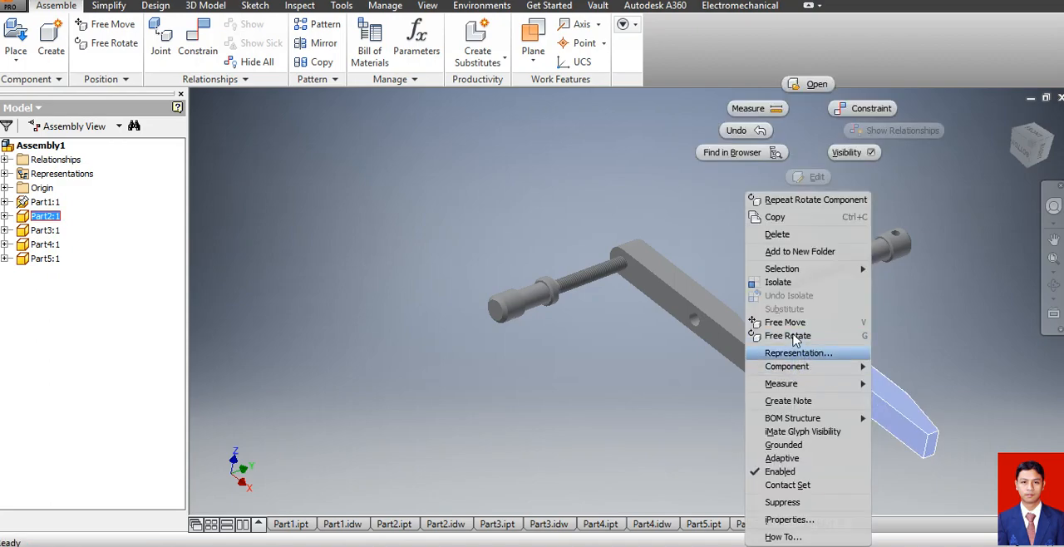
{"action": "left_click", "coordinate": [788, 336]}
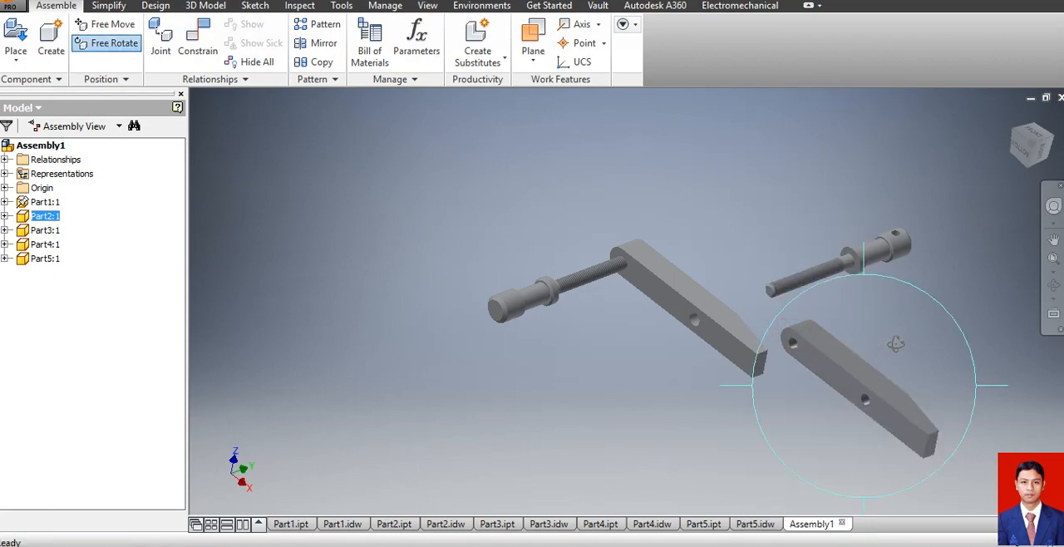
{"action": "left_click_drag", "start_coordinate": [896, 353], "coordinate": [808, 315]}
{"action": "left_click_drag", "start_coordinate": [807, 268], "coordinate": [908, 325]}
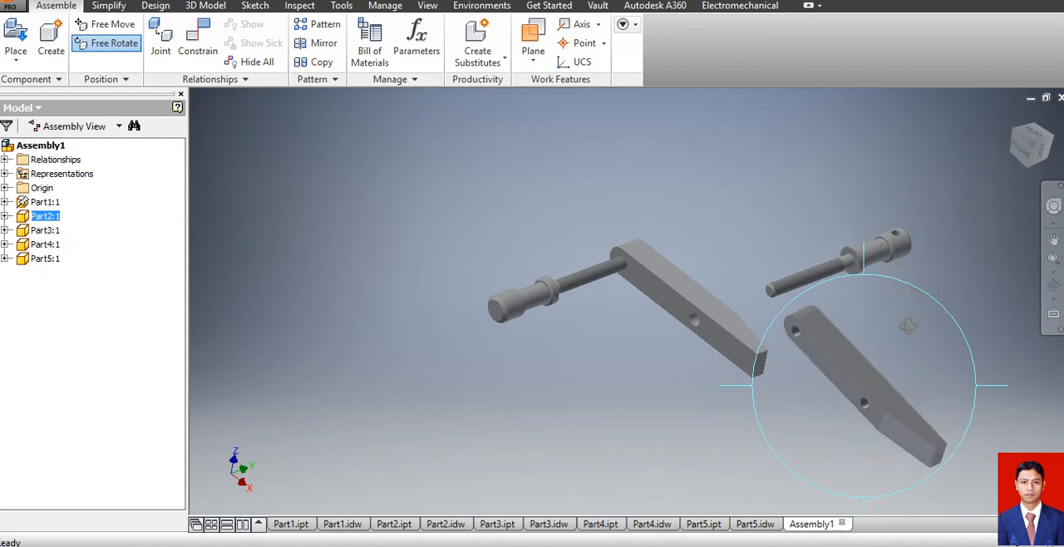
{"action": "left_click_drag", "start_coordinate": [784, 356], "coordinate": [629, 352]}
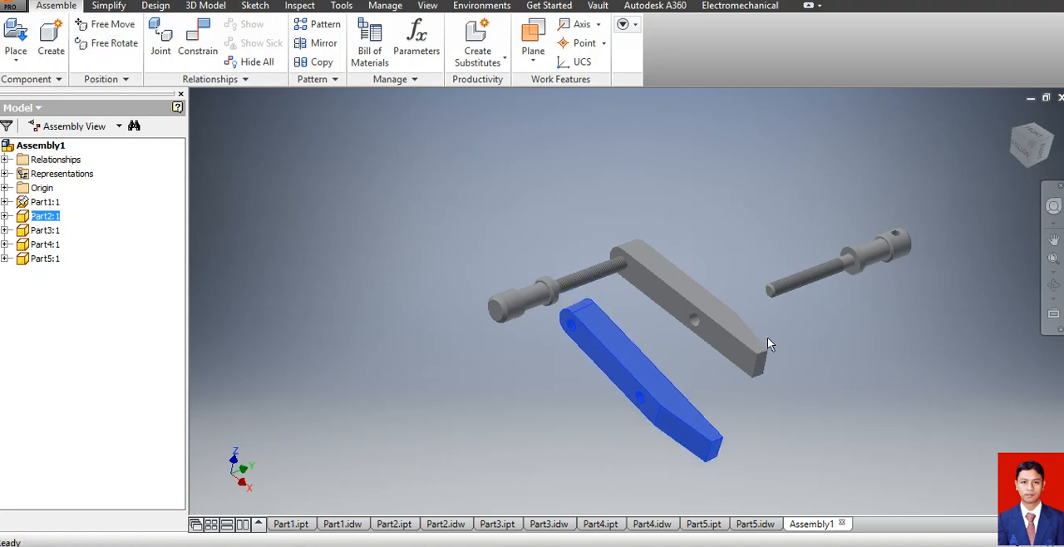
{"action": "left_click", "coordinate": [361, 304]}
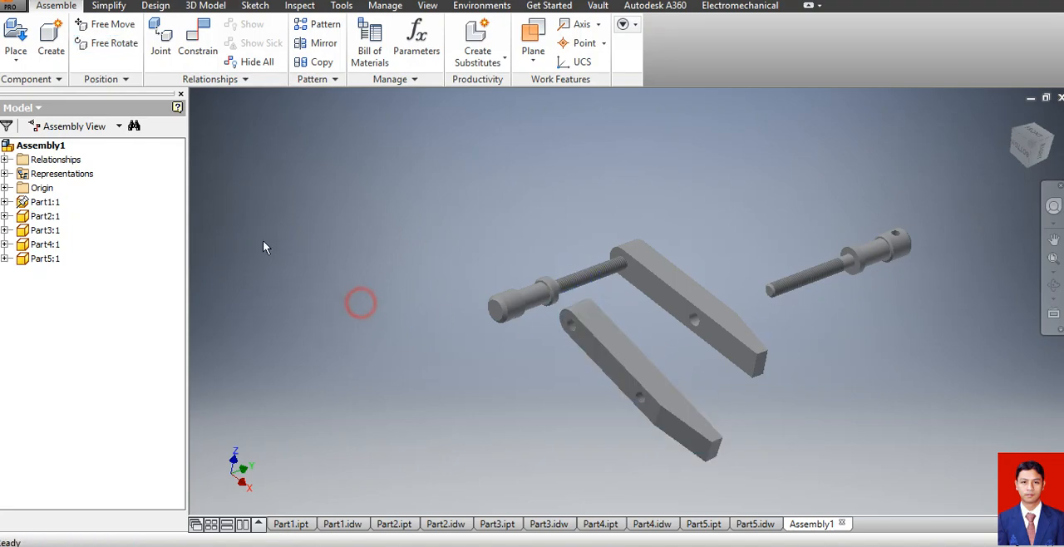
Mate the axis of the Part2 jaw's end hole to the Part3 screw's axis with a 0 mm offset.
{"action": "left_click", "coordinate": [198, 37]}
{"action": "scroll", "coordinate": [580, 320], "scroll_direction": "up", "scroll_amount": 8}
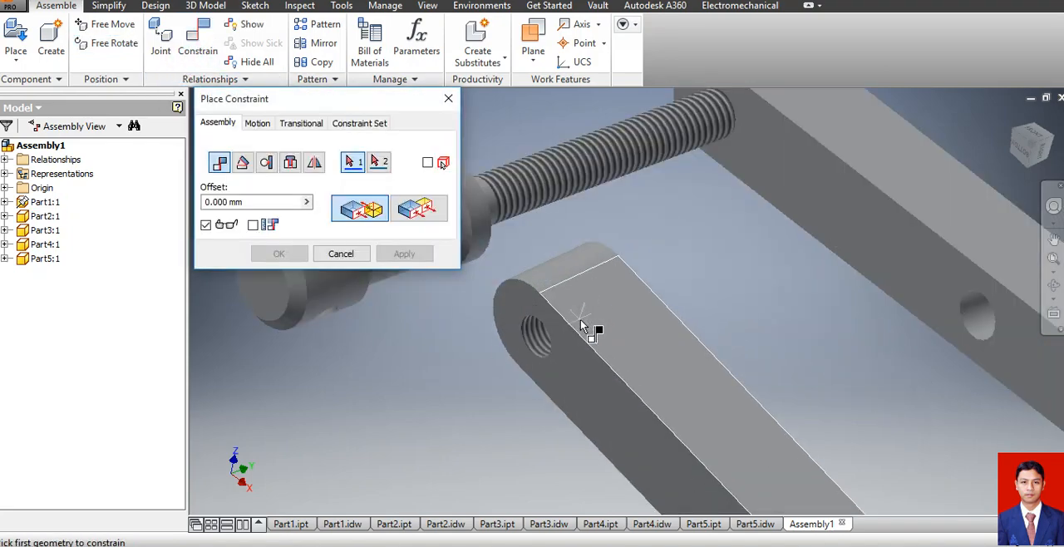
{"action": "left_click", "coordinate": [496, 371]}
{"action": "scroll", "coordinate": [551, 373], "scroll_direction": "down", "scroll_amount": 6}
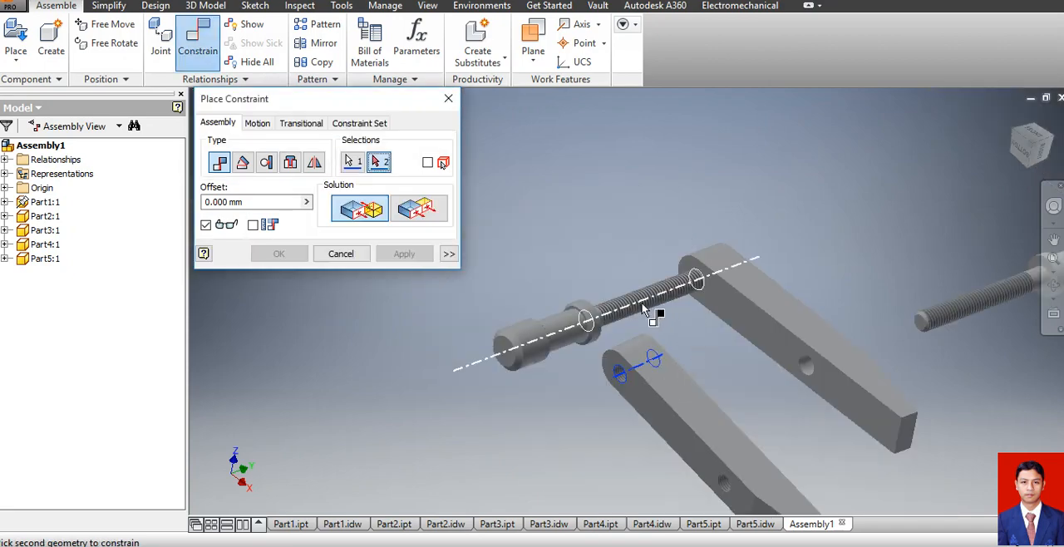
{"action": "left_click", "coordinate": [657, 361]}
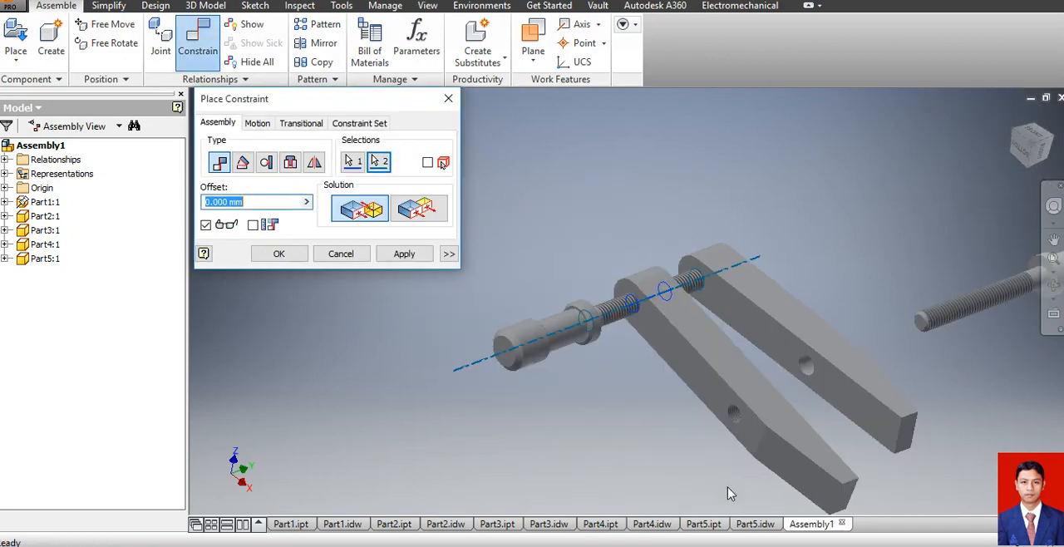
{"action": "left_click", "coordinate": [402, 255]}
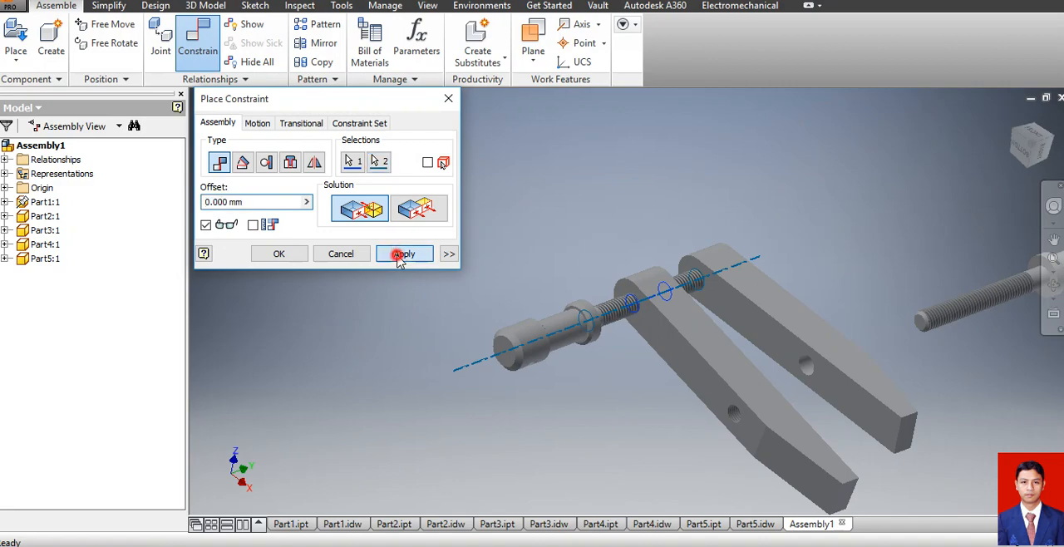
Mate the Part4 screw's axis to the Part2 jaw's middle hole with a 0 mm offset and finish constraining.
{"action": "left_click", "coordinate": [967, 319]}
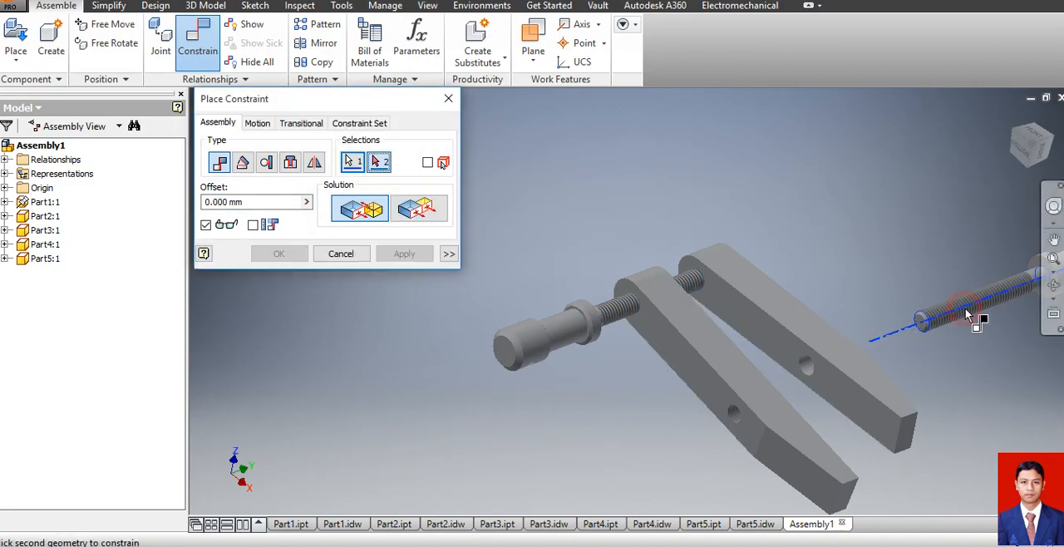
{"action": "left_click", "coordinate": [737, 420]}
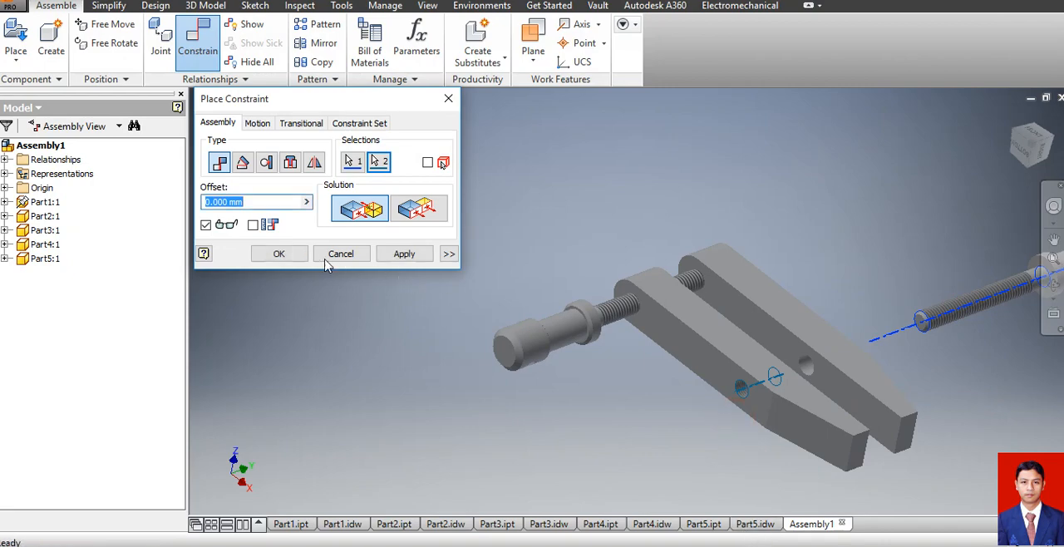
{"action": "left_click", "coordinate": [403, 254]}
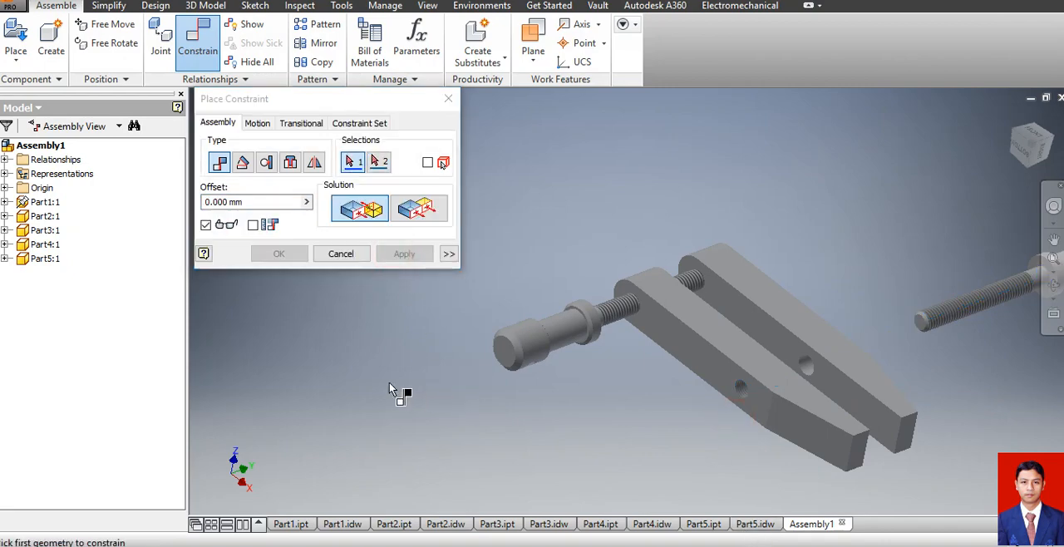
{"action": "scroll", "coordinate": [299, 364], "scroll_direction": "up", "scroll_amount": 5}
{"action": "scroll", "coordinate": [331, 358], "scroll_direction": "down", "scroll_amount": 3}
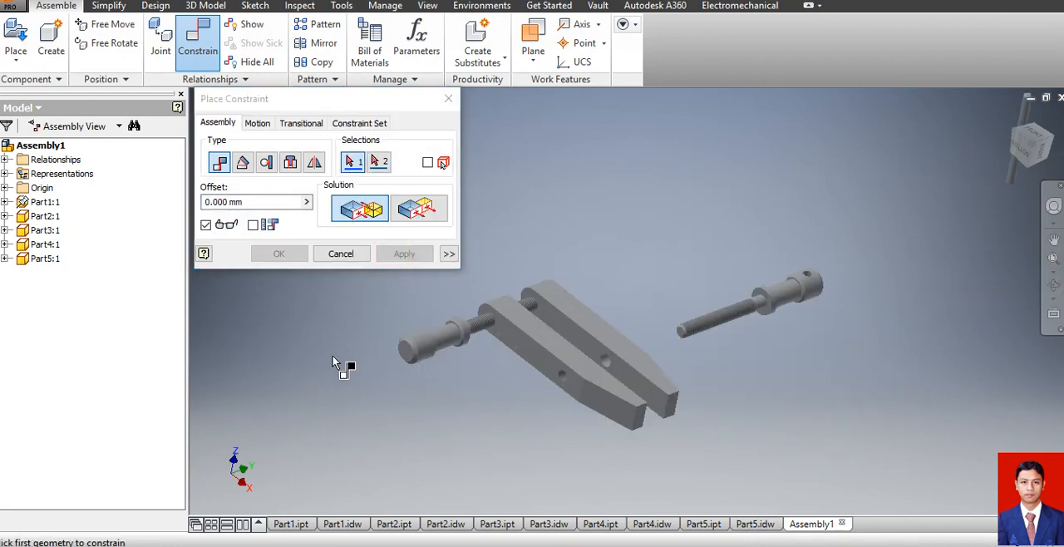
{"action": "left_click", "coordinate": [342, 254]}
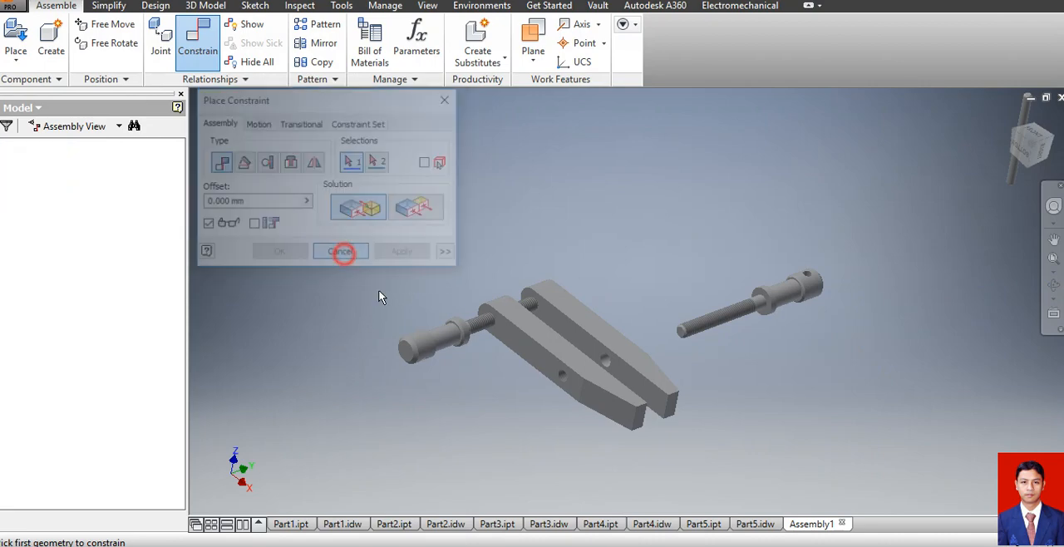
Slide the Part4 screw along its axis through the Part1 jaw's middle hole towards the Part2 jaw.
{"action": "left_click_drag", "start_coordinate": [777, 332], "coordinate": [624, 367]}
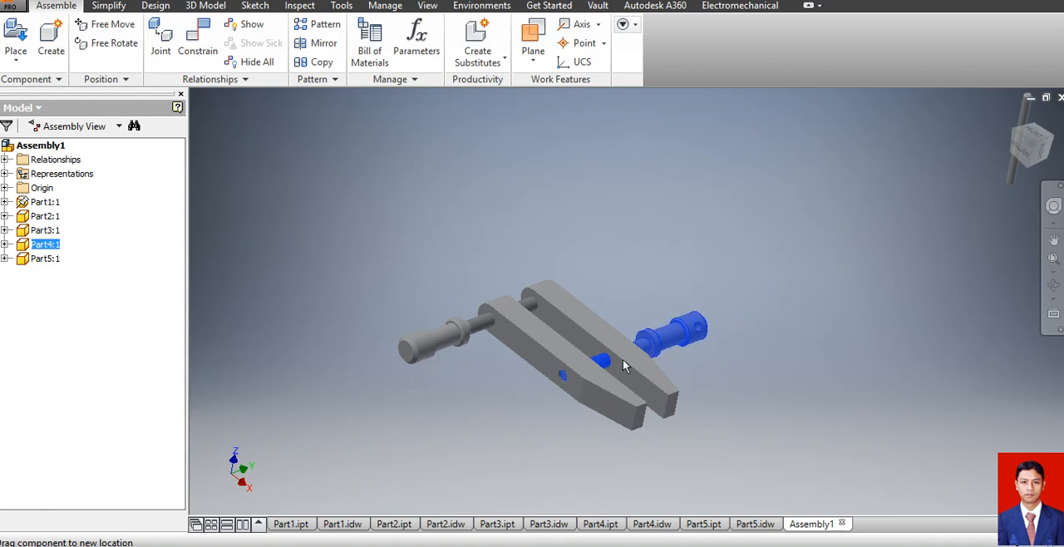
{"action": "left_click", "coordinate": [799, 373]}
{"action": "scroll", "coordinate": [914, 233], "scroll_direction": "up", "scroll_amount": 3}
{"action": "scroll", "coordinate": [932, 223], "scroll_direction": "down", "scroll_amount": 2}
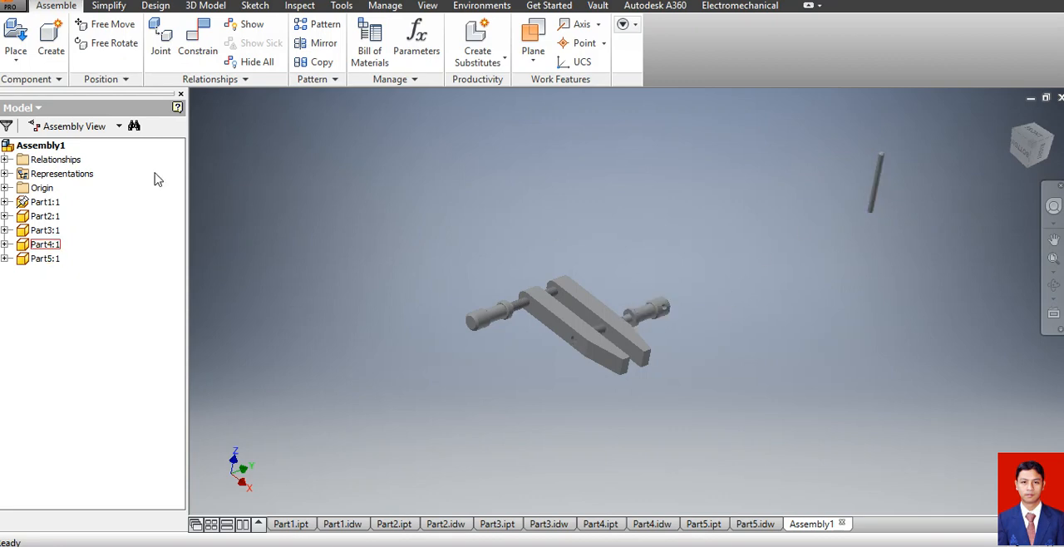
Mate the Part5 handle's axis to the cross hole in the Part4 screw's head with a 0 mm offset.
{"action": "left_click", "coordinate": [191, 55]}
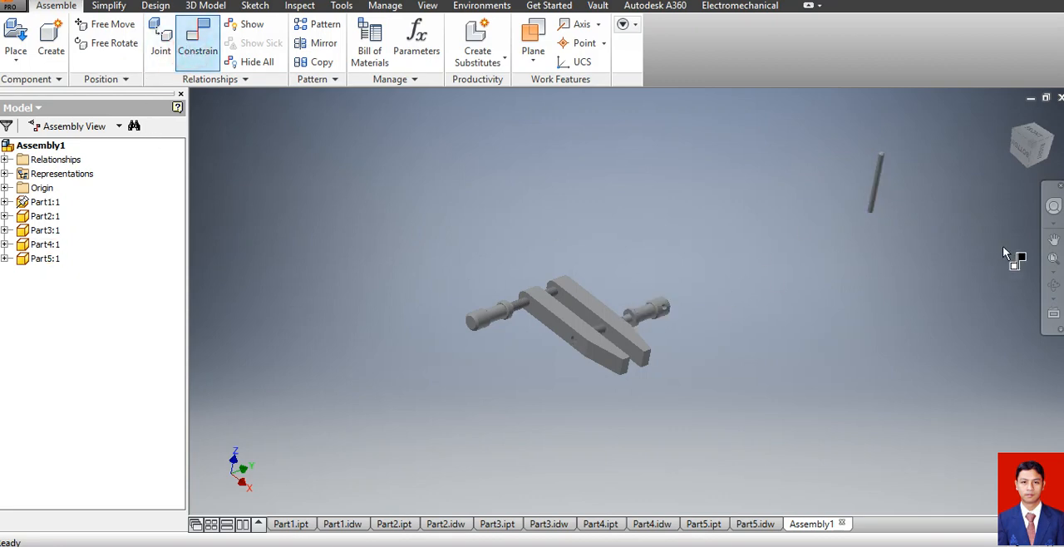
{"action": "left_click", "coordinate": [873, 191]}
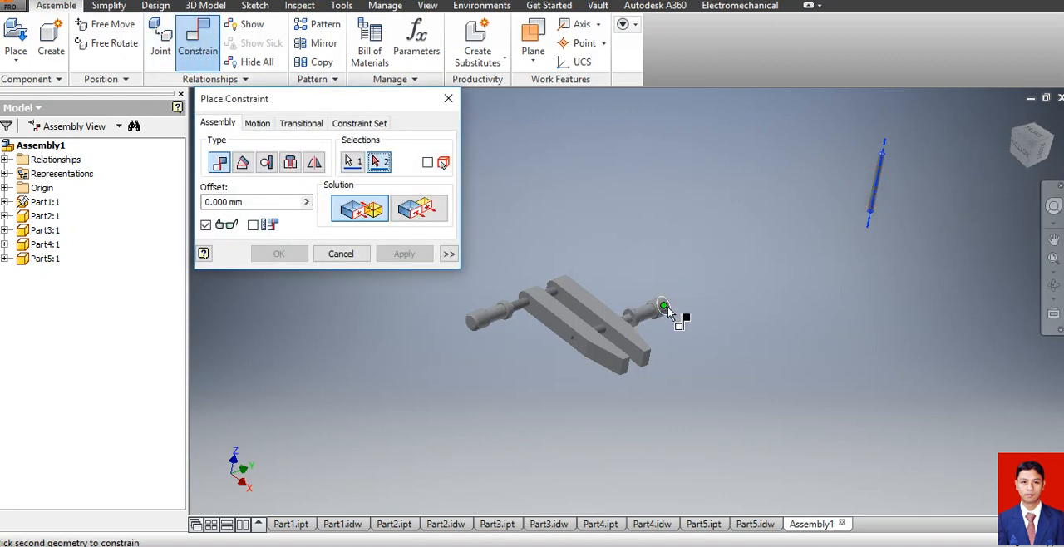
{"action": "scroll", "coordinate": [668, 314], "scroll_direction": "down", "scroll_amount": 5}
{"action": "left_click", "coordinate": [619, 296]}
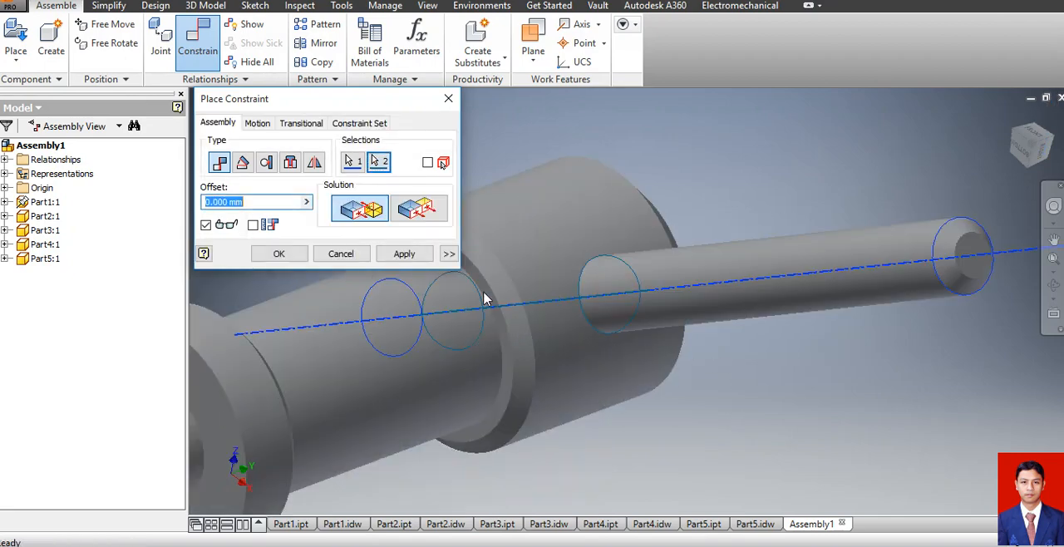
{"action": "left_click", "coordinate": [407, 256]}
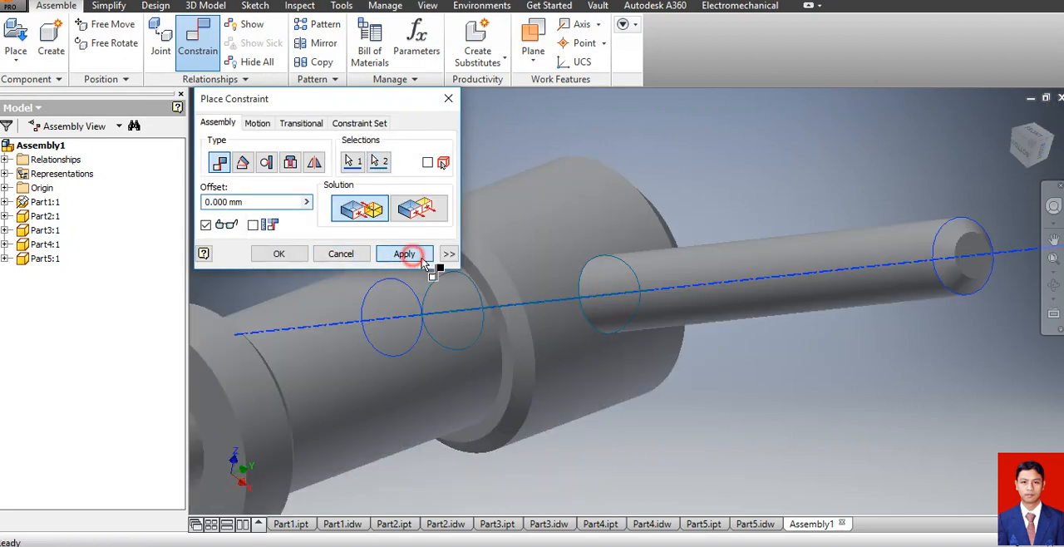
{"action": "scroll", "coordinate": [690, 281], "scroll_direction": "up", "scroll_amount": 5}
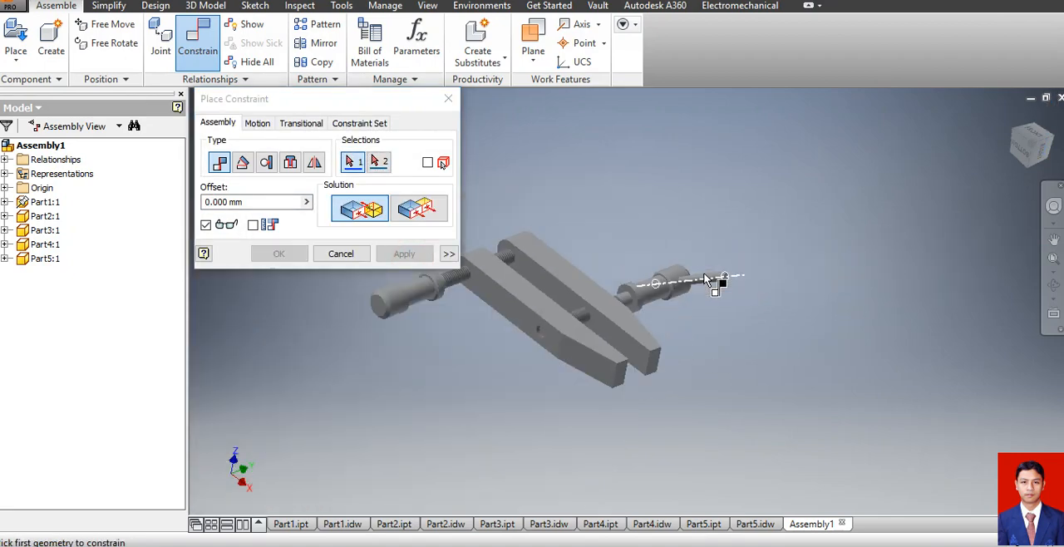
{"action": "left_click", "coordinate": [448, 98]}
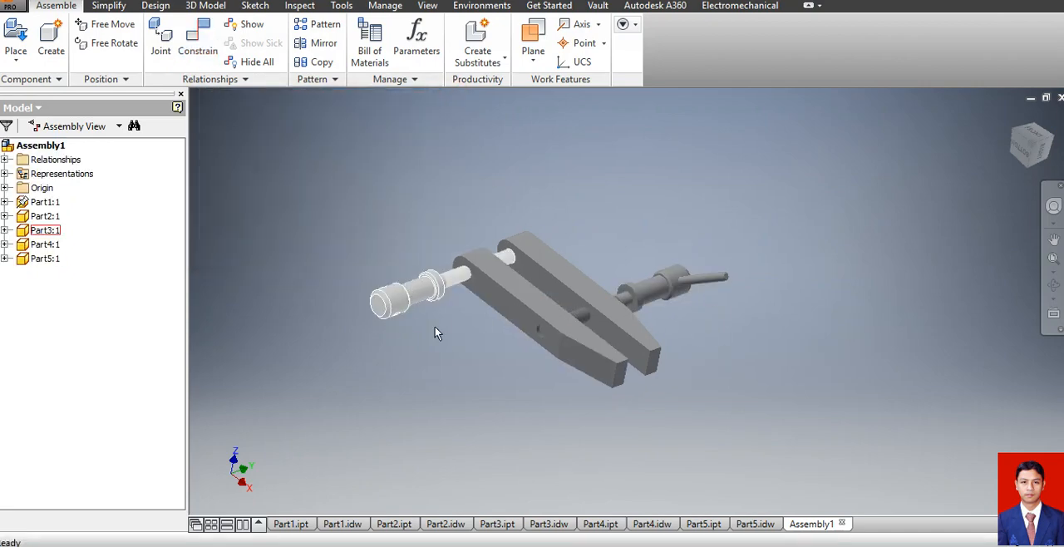
Copy the Part5 handle and paste a second instance into empty space near the Part3 screw's head.
{"action": "left_click", "coordinate": [705, 283]}
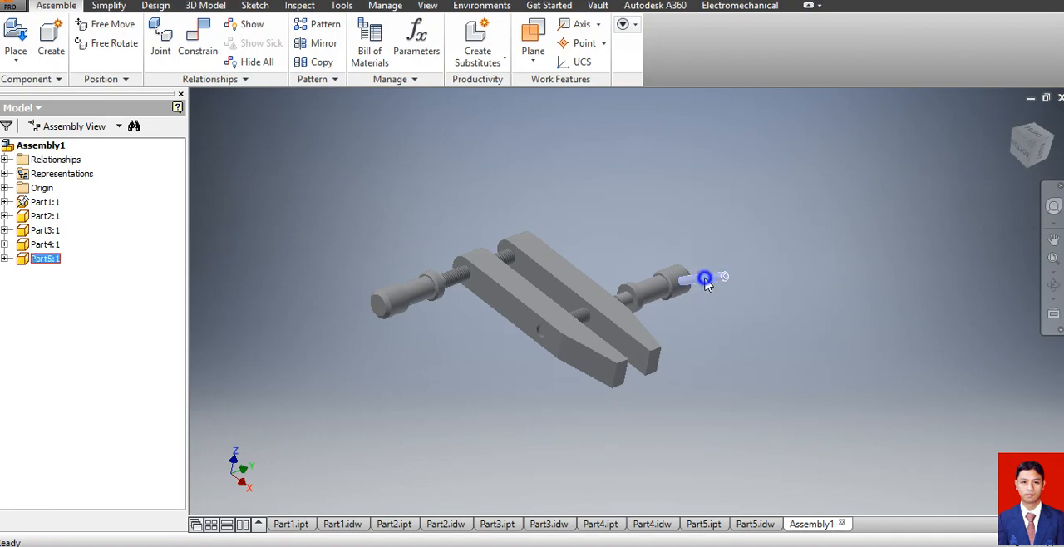
{"action": "right_click", "coordinate": [706, 283]}
{"action": "left_click", "coordinate": [696, 218]}
{"action": "left_click", "coordinate": [316, 230]}
{"action": "right_click", "coordinate": [309, 226]}
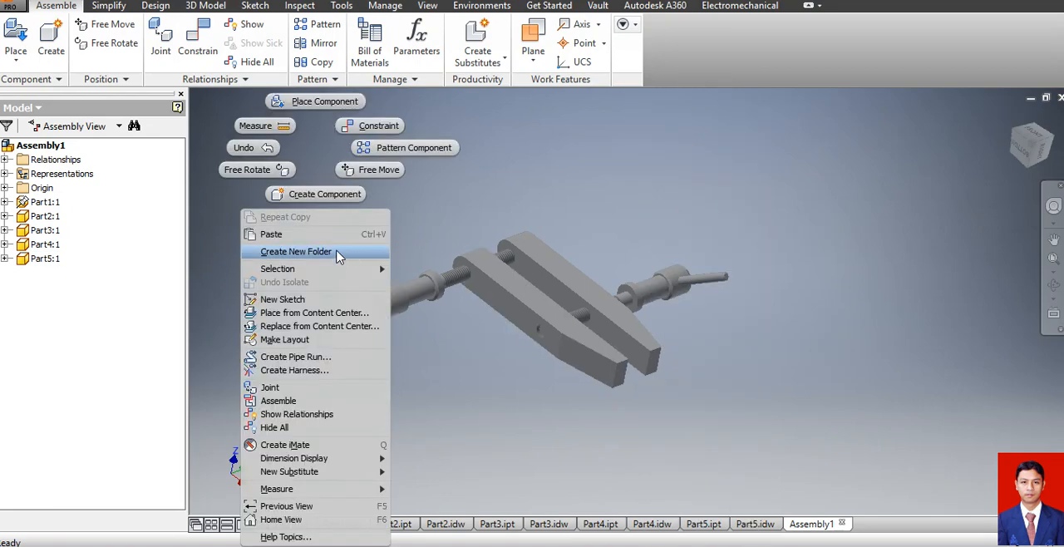
{"action": "left_click", "coordinate": [314, 234]}
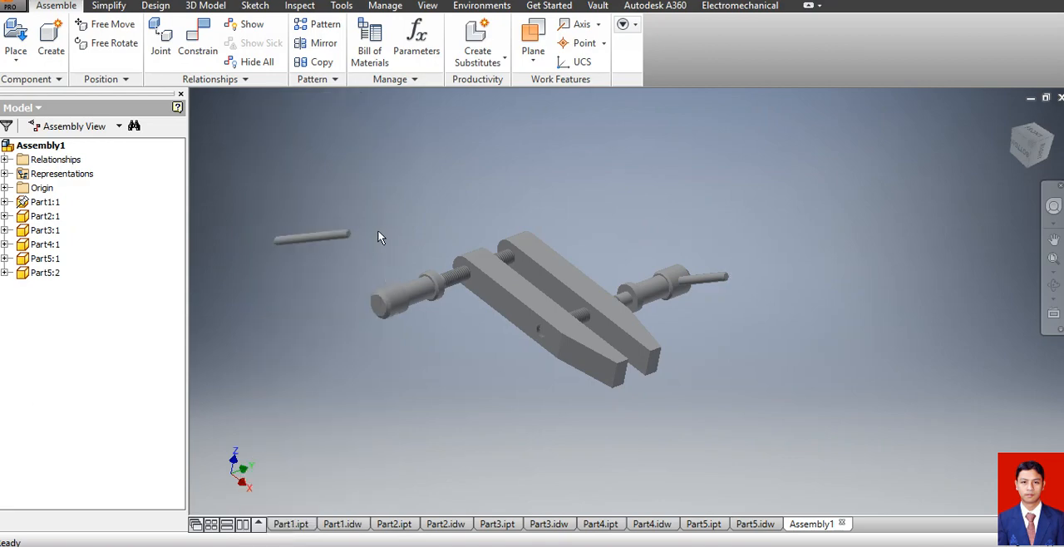
Mate the copied handle's axis to the cross hole in the Part3 screw's head.
{"action": "left_click", "coordinate": [198, 42]}
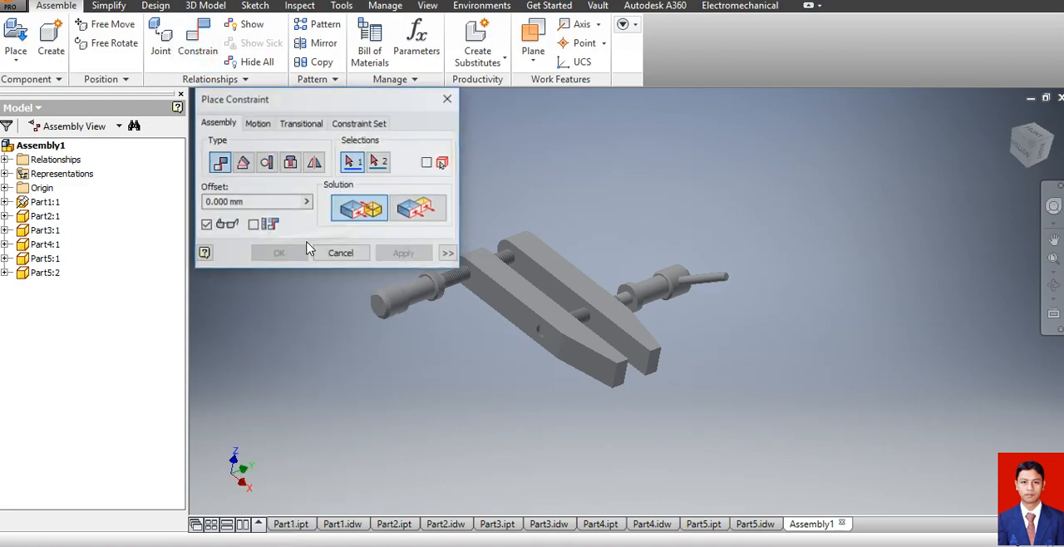
{"action": "left_click_drag", "start_coordinate": [392, 99], "coordinate": [145, 126]}
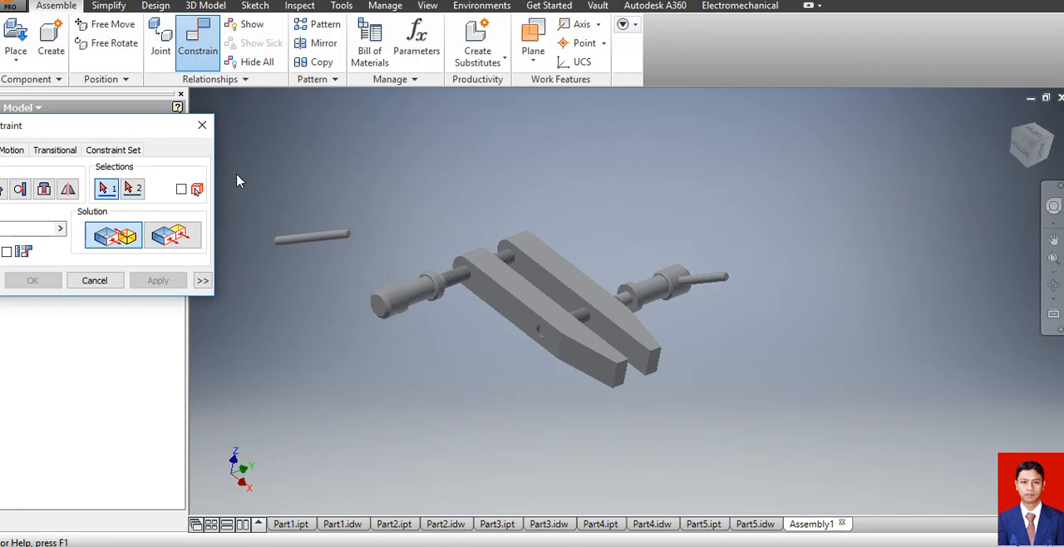
{"action": "left_click", "coordinate": [316, 236]}
{"action": "scroll", "coordinate": [406, 324], "scroll_direction": "down", "scroll_amount": 5}
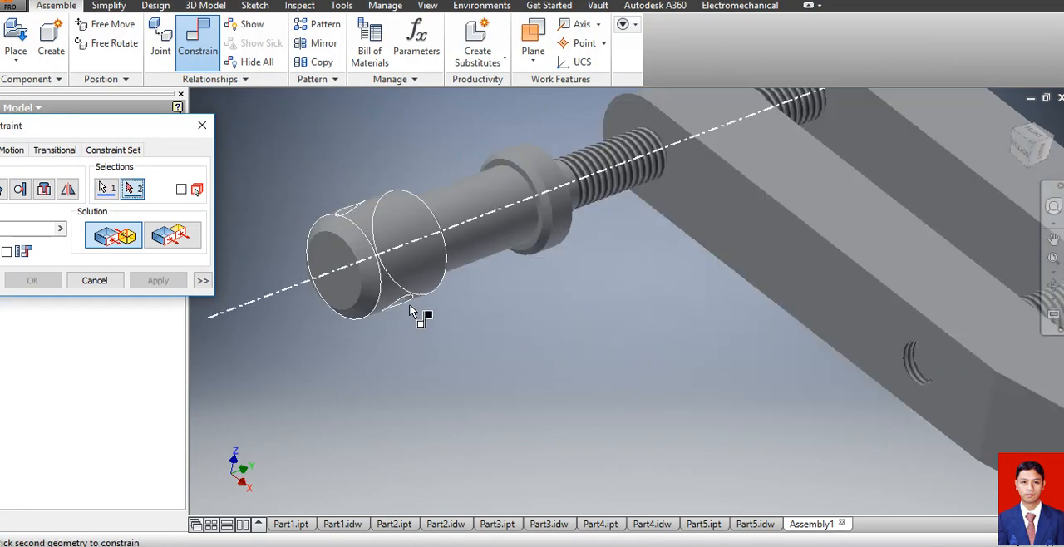
{"action": "left_click", "coordinate": [404, 304]}
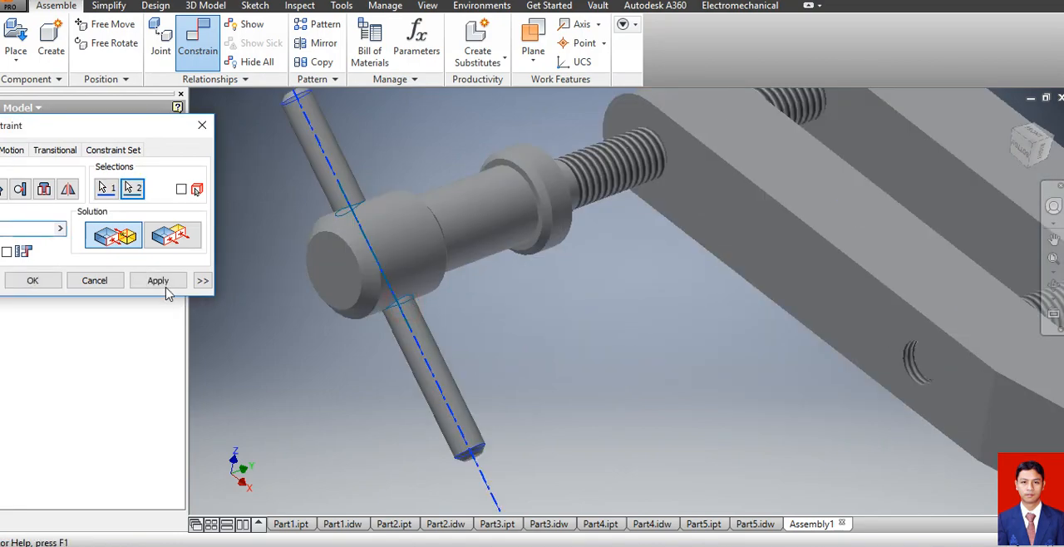
{"action": "left_click", "coordinate": [159, 281]}
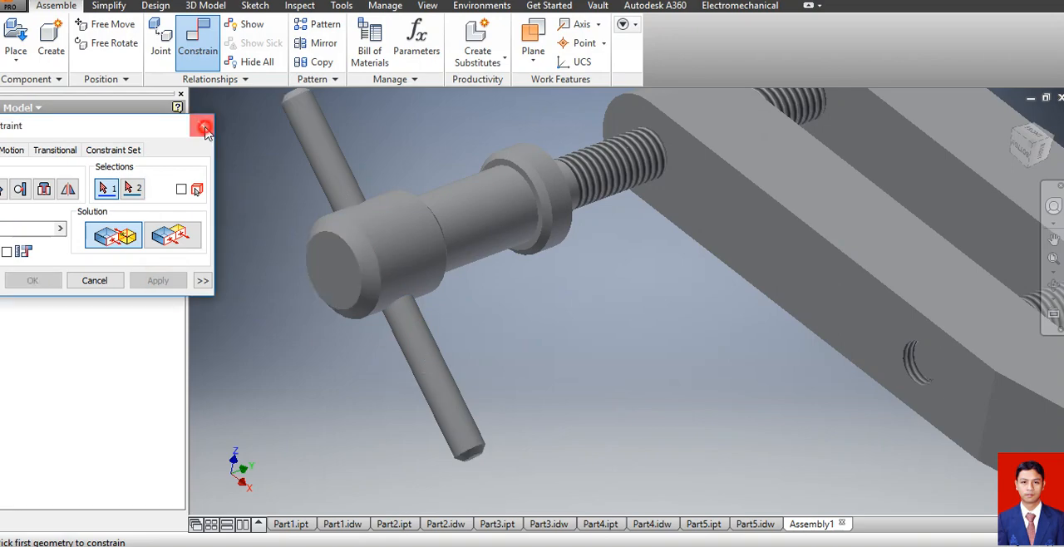
{"action": "left_click", "coordinate": [202, 124]}
Examine the assembled clamp with both handles from several directions, ending with a view from the back.
{"action": "scroll", "coordinate": [605, 415], "scroll_direction": "up", "scroll_amount": 5}
{"action": "scroll", "coordinate": [605, 414], "scroll_direction": "up", "scroll_amount": 4}
{"action": "scroll", "coordinate": [668, 440], "scroll_direction": "down", "scroll_amount": 5}
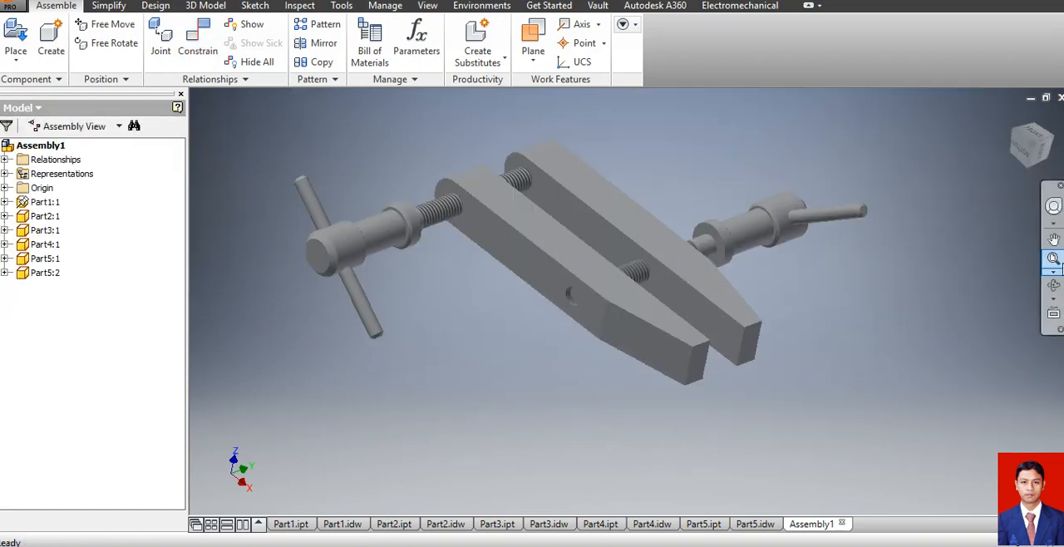
{"action": "left_click", "coordinate": [1052, 284]}
{"action": "left_click_drag", "start_coordinate": [670, 332], "coordinate": [516, 422]}
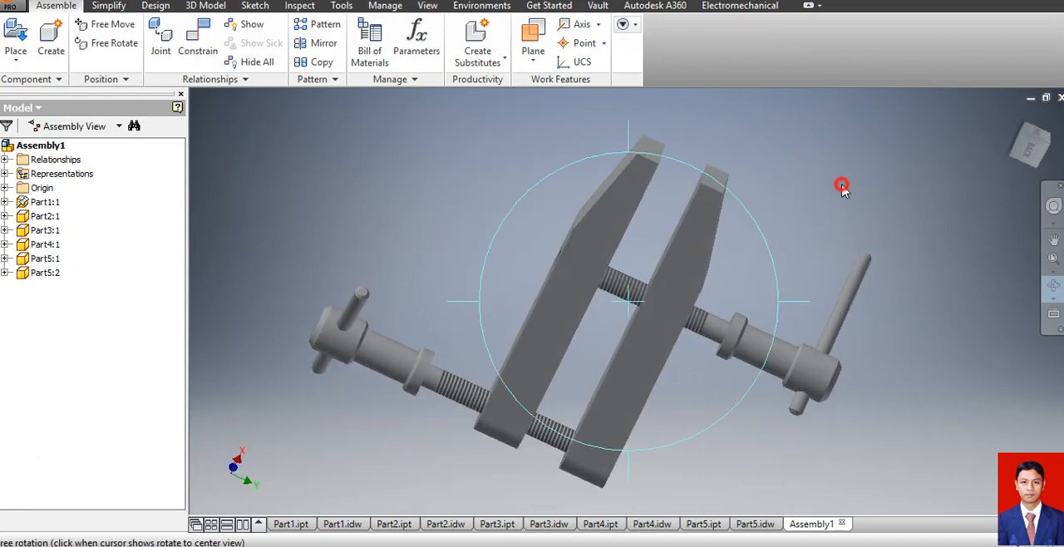
{"action": "key", "text": "Escape"}
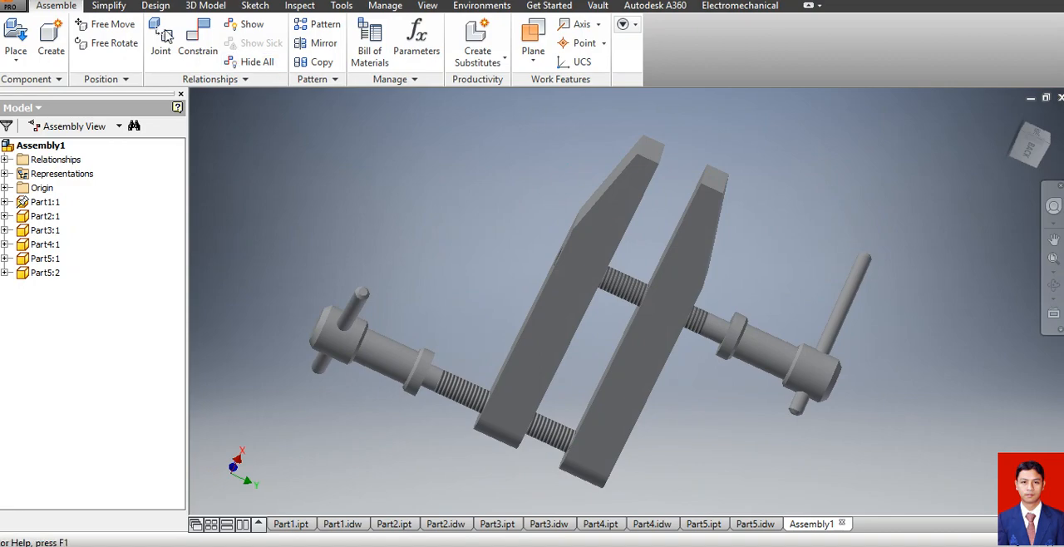
Save the assembly as Assembly1 in the soal ukk 2017 folder as an Inventor assembly file (.iam).
{"action": "left_click", "coordinate": [17, 7]}
{"action": "left_click", "coordinate": [56, 130]}
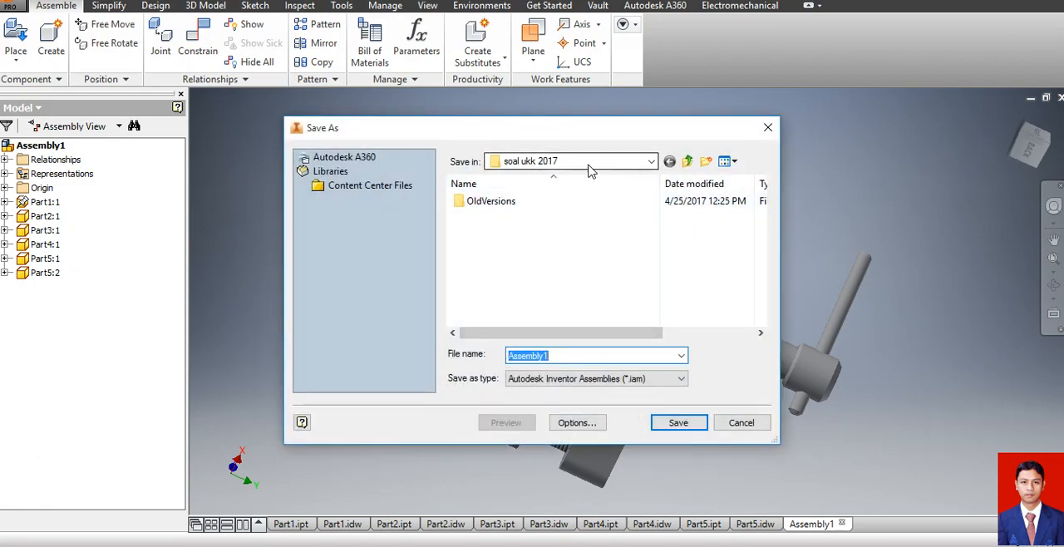
{"action": "left_click", "coordinate": [683, 425]}
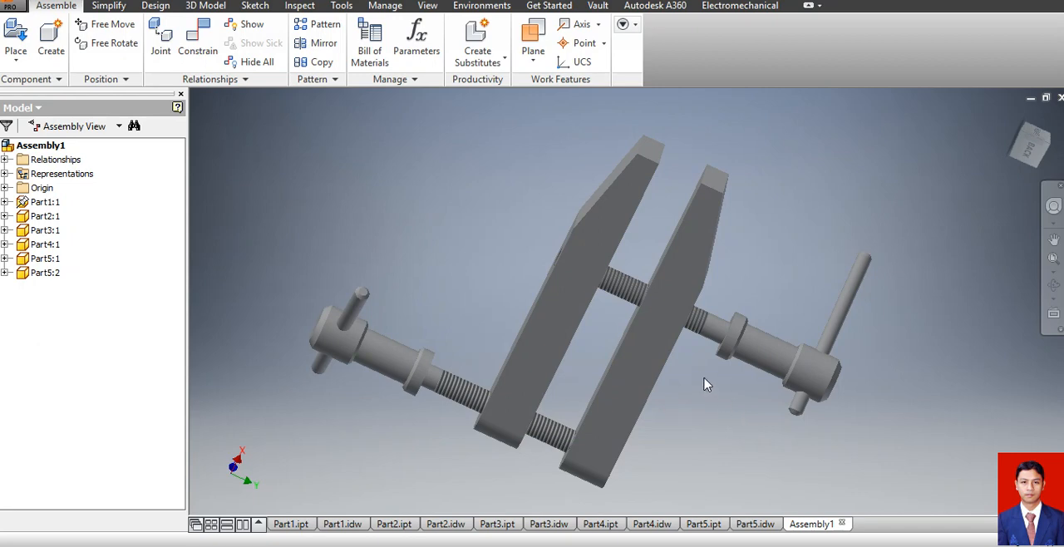